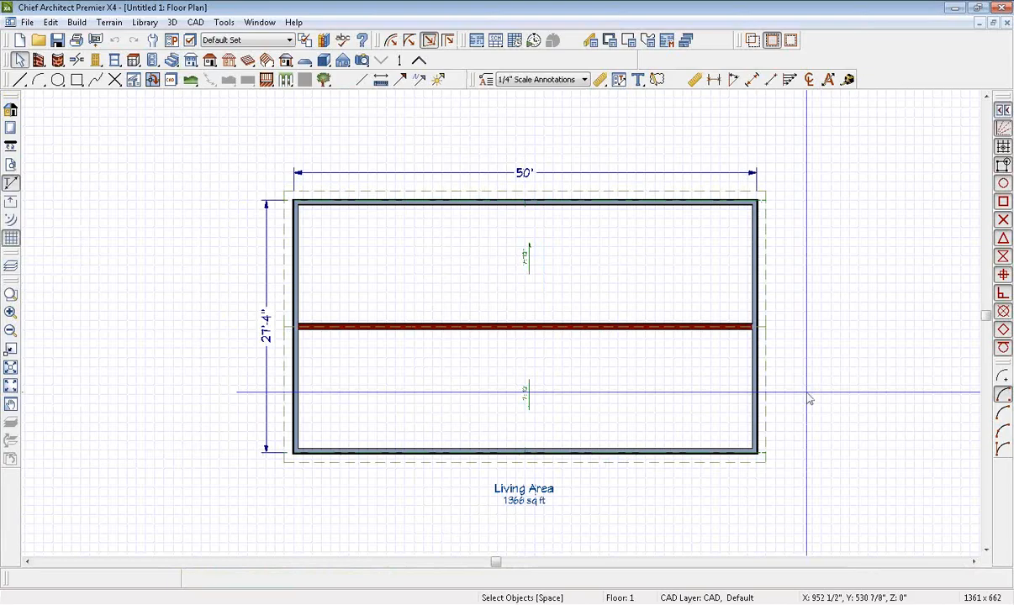
# - Close the open plan and start creating a new plan from a template
pyautogui.click(1007, 23)
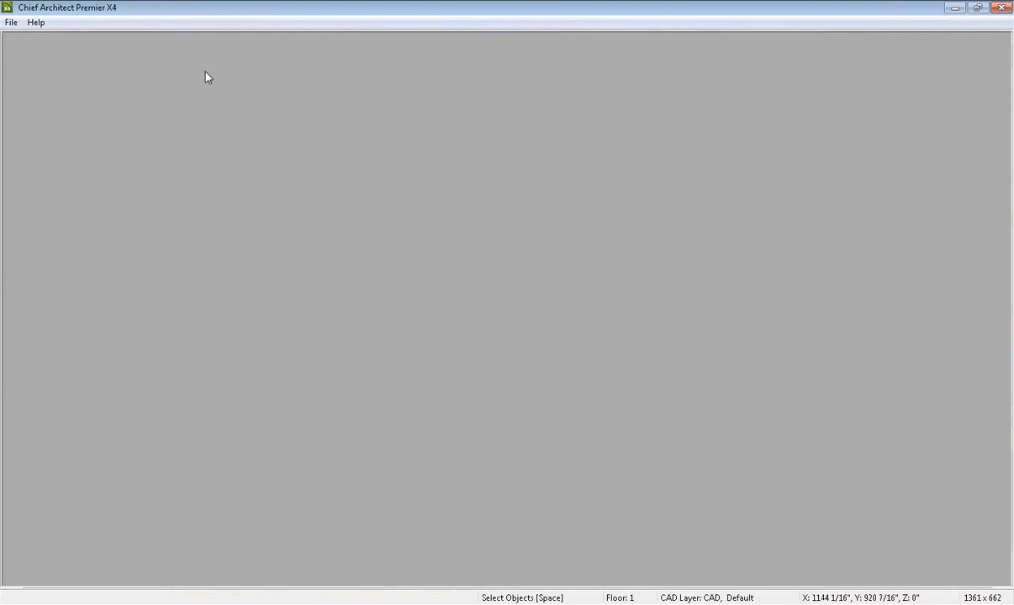
pyautogui.click(13, 22)
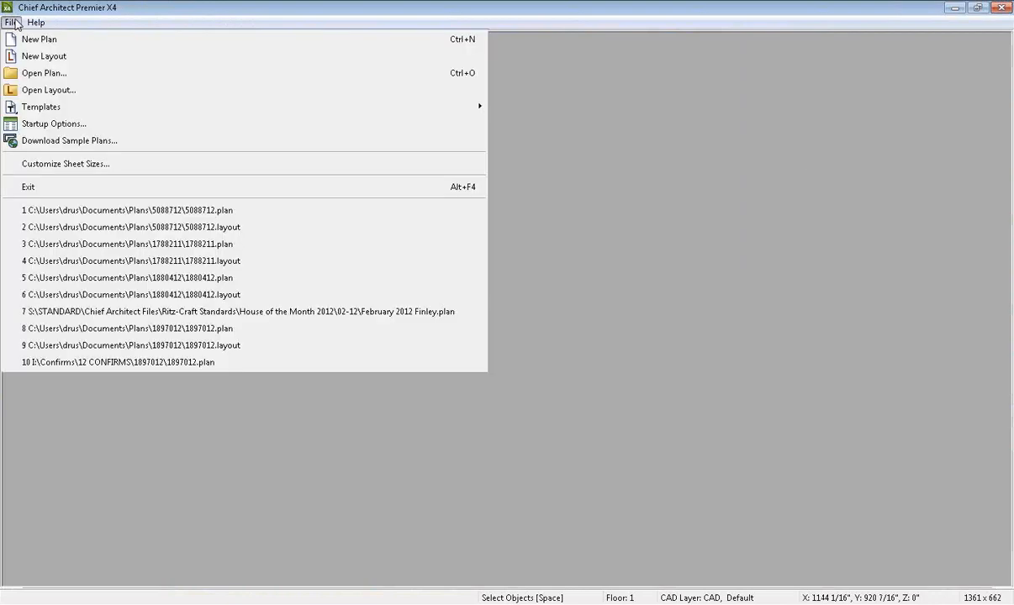
pyautogui.moveTo(117, 109)
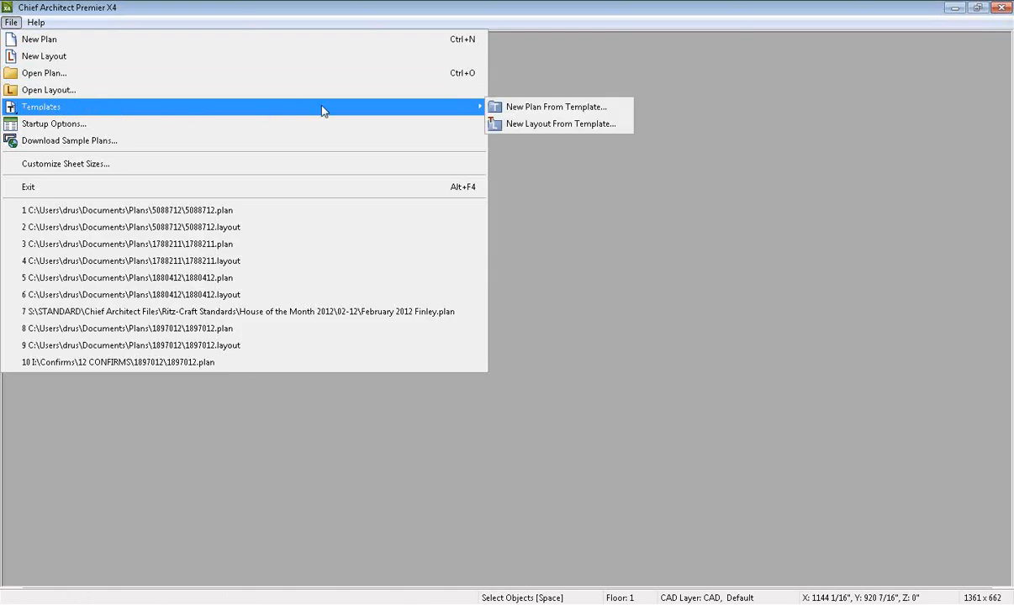
pyautogui.click(516, 106)
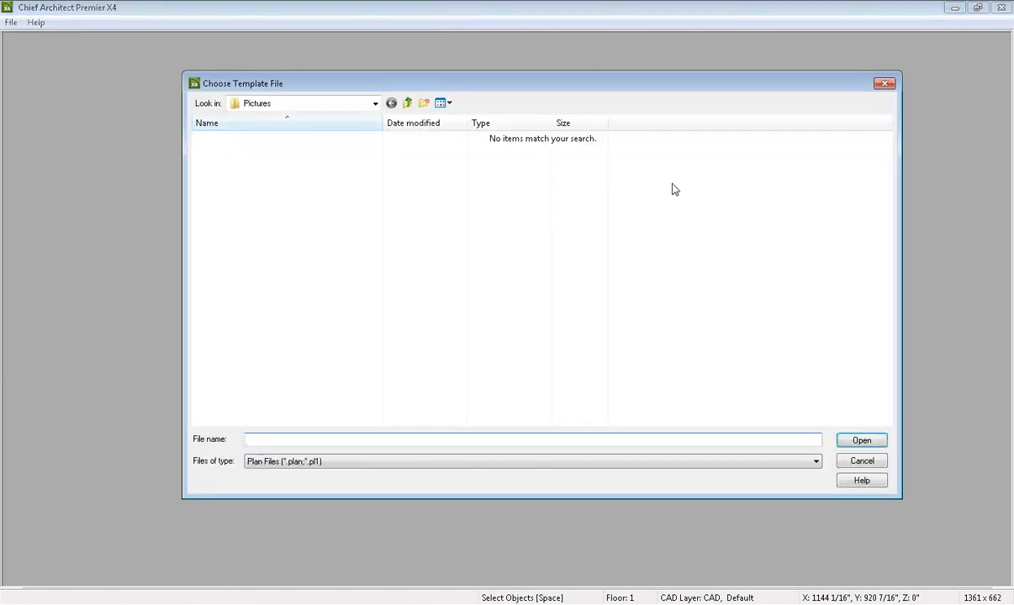
# - Browse for the template file in the Documents library, under Chief Architect Premier X4 Data, in the Templates folder
pyautogui.click(337, 105)
pyautogui.click(338, 104)
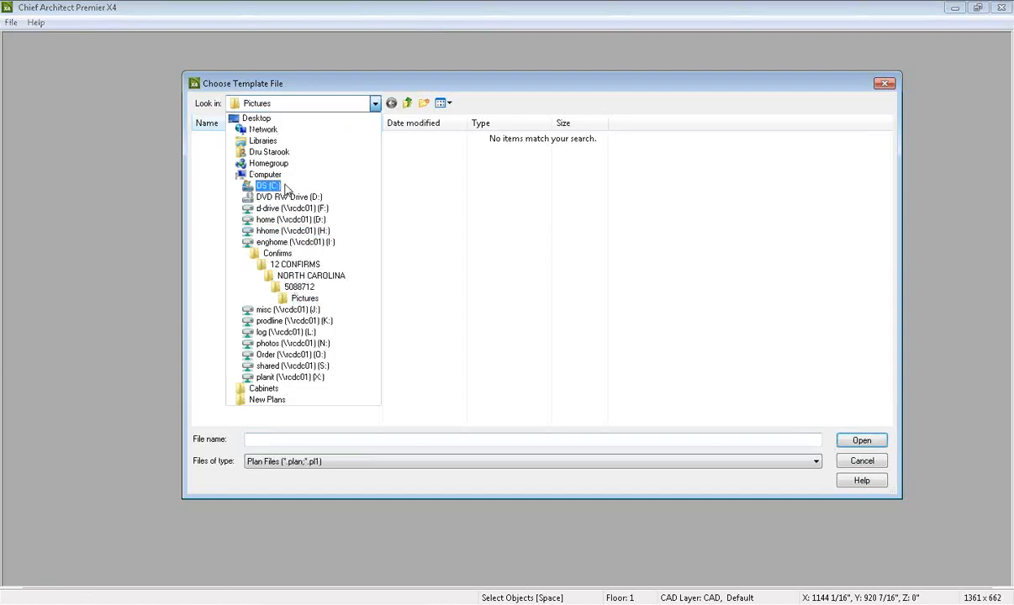
pyautogui.click(264, 142)
pyautogui.doubleClick(257, 139)
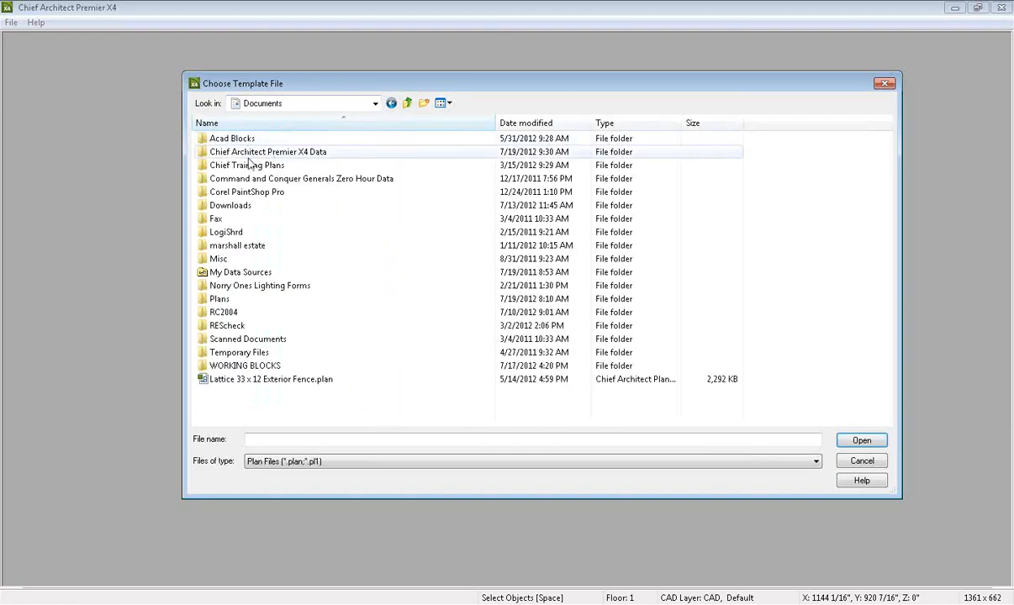
pyautogui.doubleClick(201, 152)
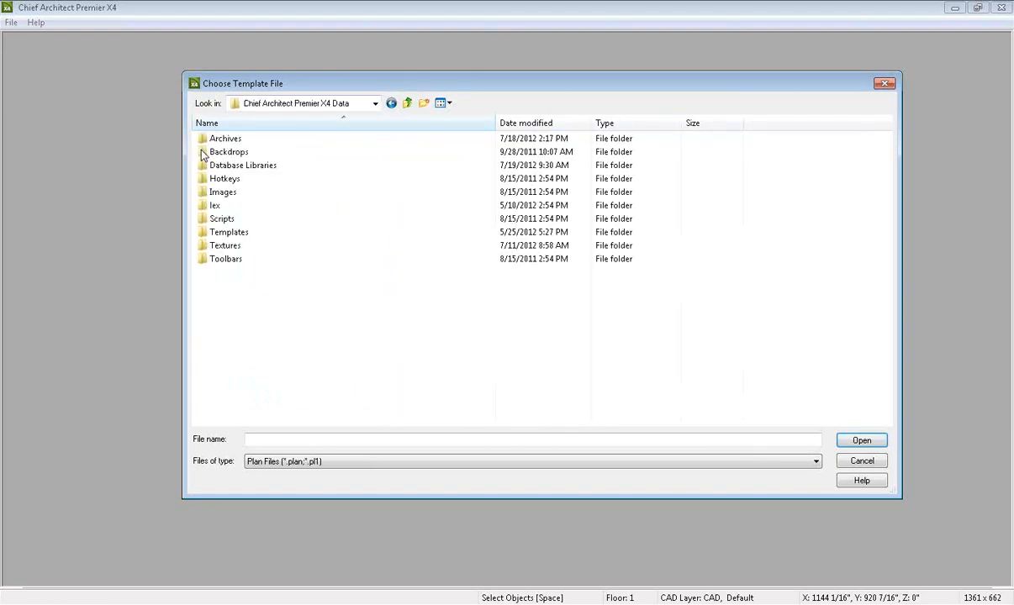
pyautogui.click(204, 235)
pyautogui.doubleClick(204, 234)
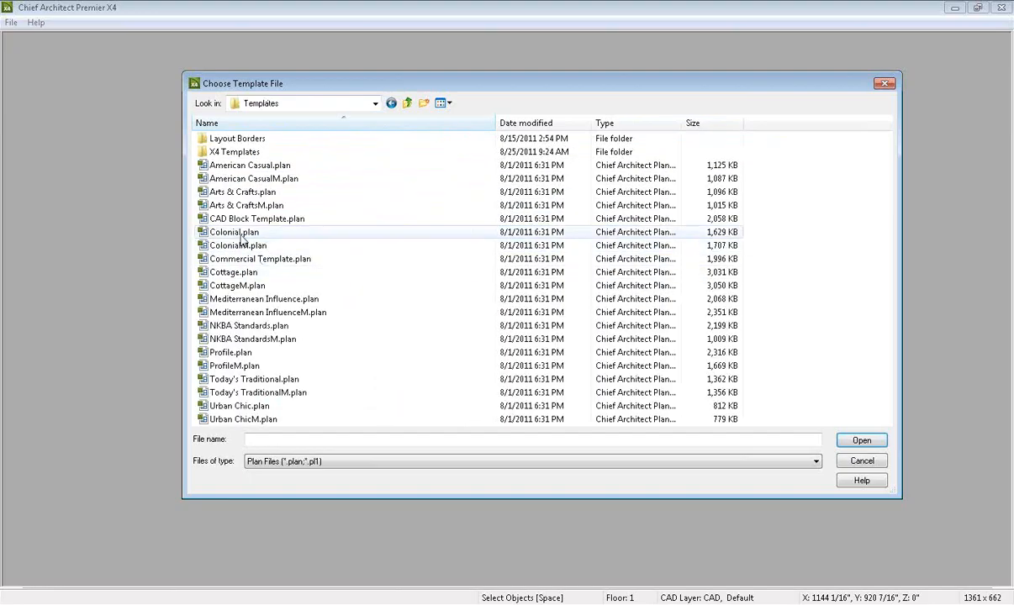
# - Create the plan from the template 8' Ranch 7-12 X4.plan in the Ranch subfolder of X4 Templates
pyautogui.click(202, 154)
pyautogui.doubleClick(202, 152)
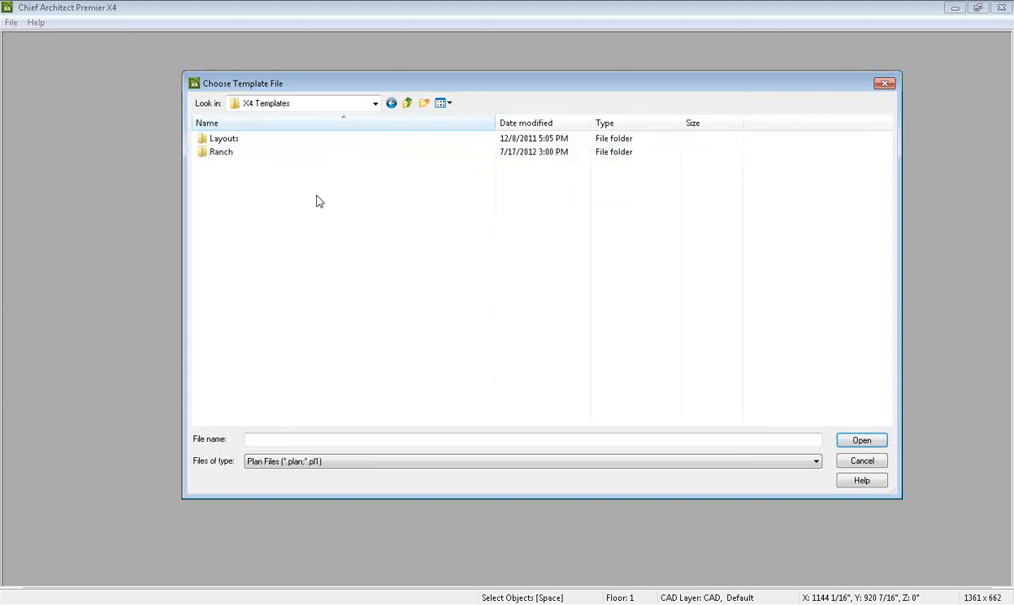
pyautogui.doubleClick(220, 152)
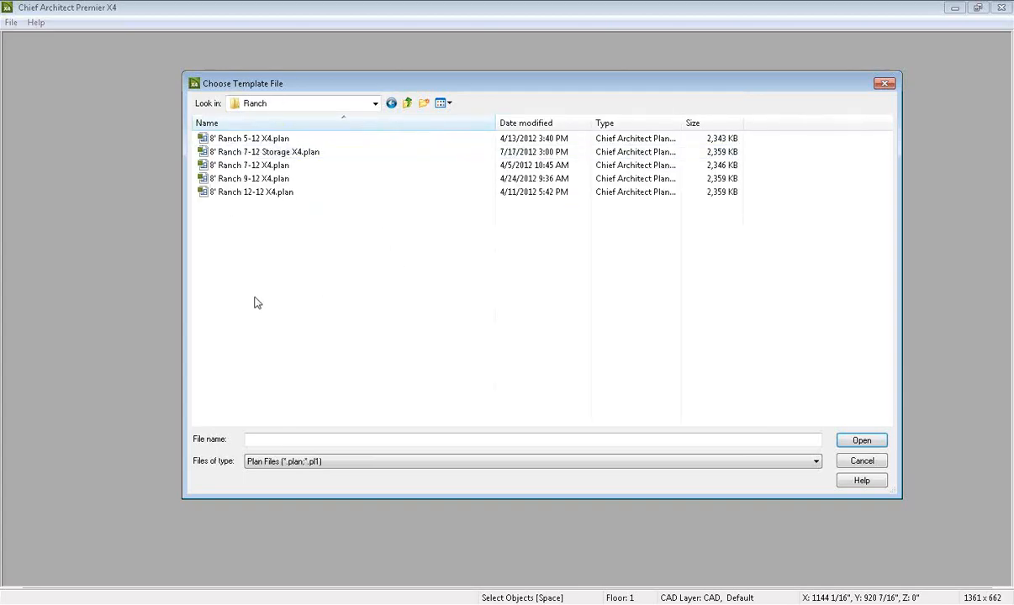
pyautogui.doubleClick(202, 166)
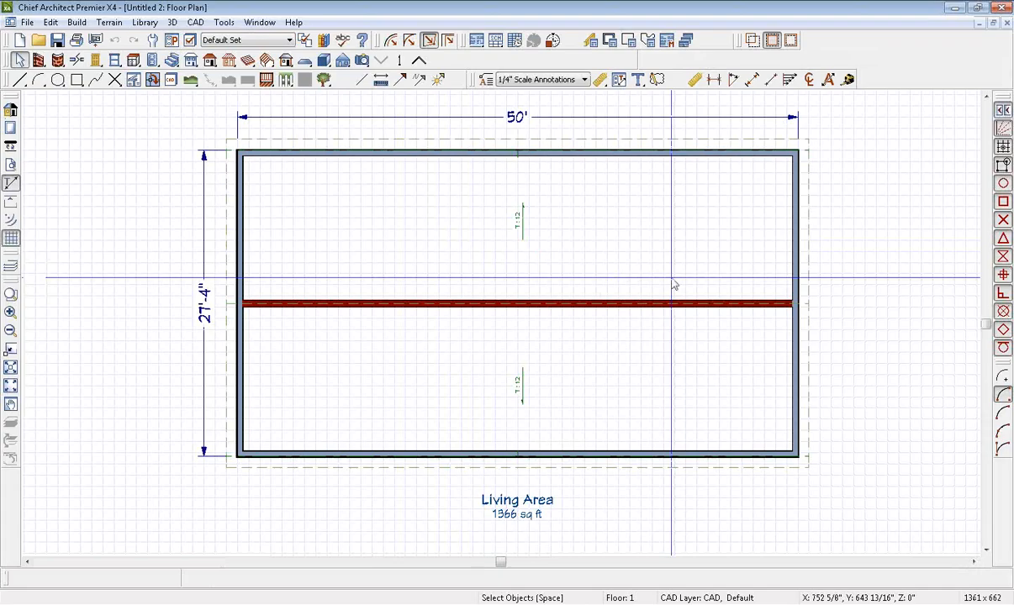
# - Switch to Marlena.pdf in Adobe Acrobat to check the house's floor plan dimensions, and return to Chief Architect
pyautogui.click(375, 604)
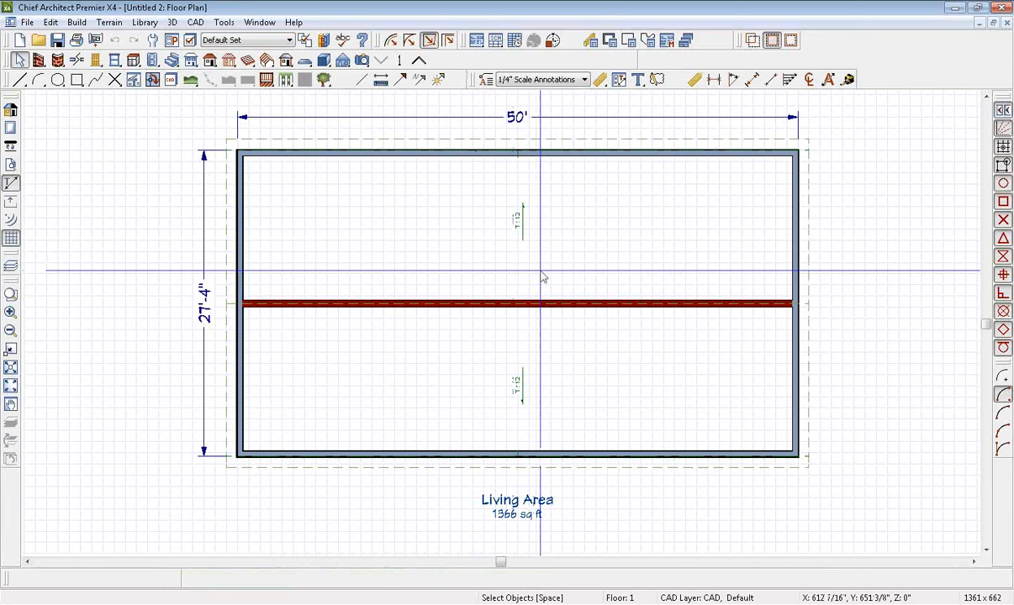
pyautogui.click(371, 603)
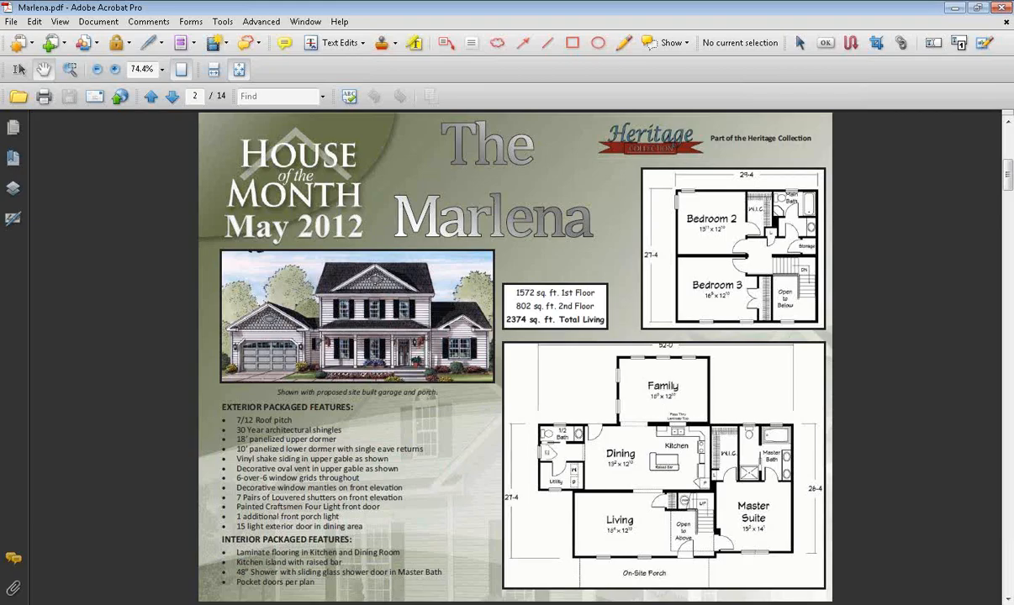
pyautogui.hotkey('alt', 'Tab')
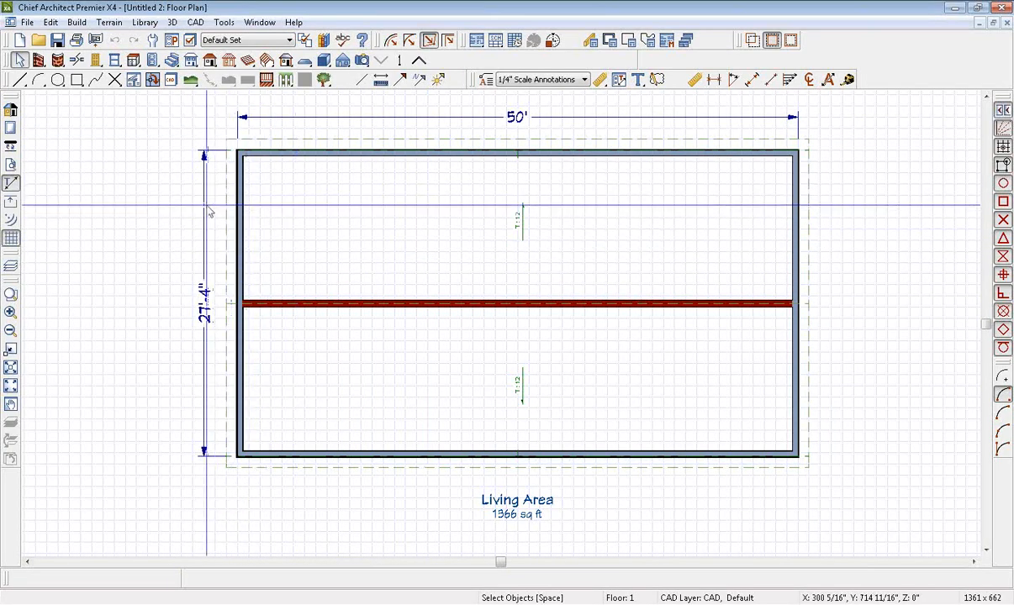
# - Set the house's overall width to 52' by relocating the right exterior wall, and review the Marlena.pdf floor plans in Acrobat again
pyautogui.click(797, 250)
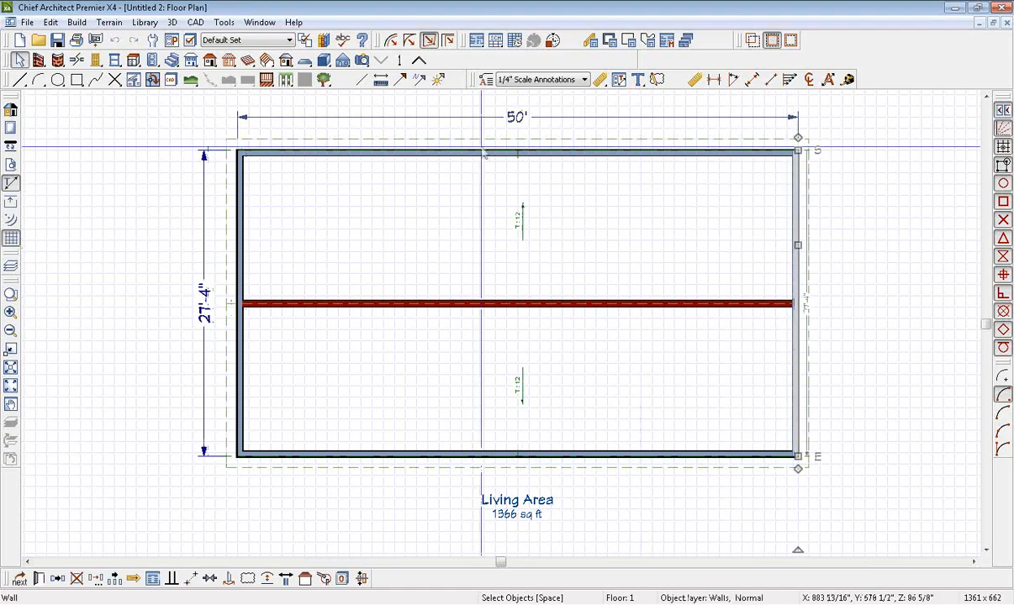
pyautogui.click(521, 119)
pyautogui.write("52'")
pyautogui.press('Return')
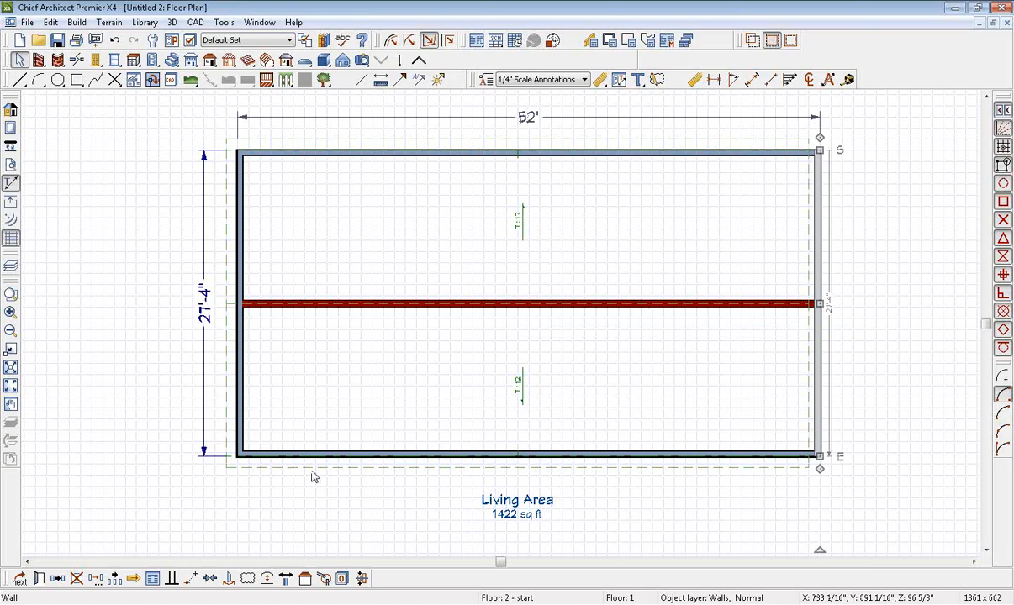
pyautogui.hotkey('alt', 'Tab')
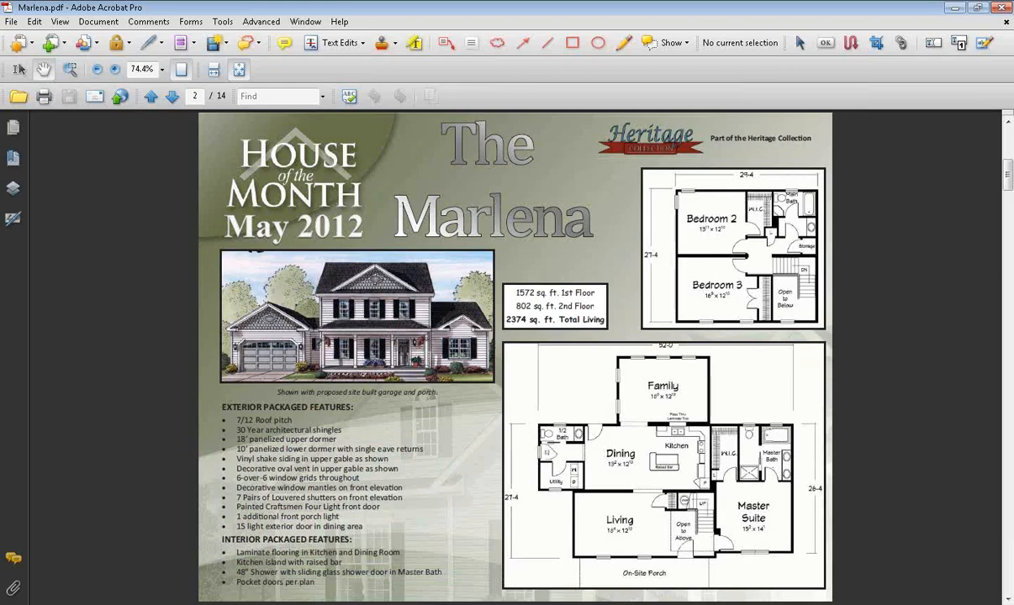
pyautogui.hotkey('alt', 'Tab')
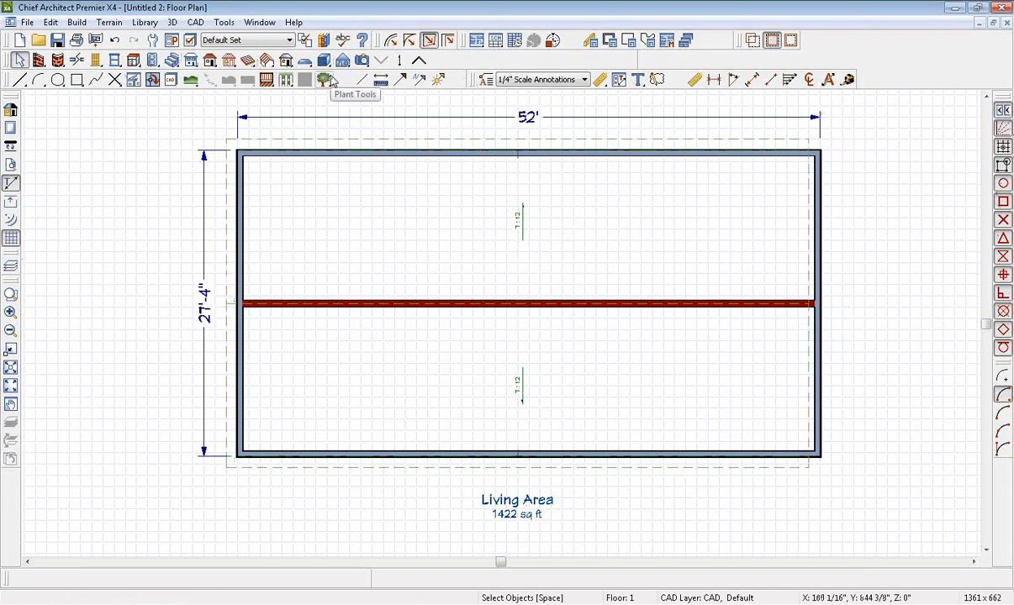
# - Examine the available toolbar configurations, including Default Configuration and Extended Tool Configuration, and close the customization dialog
pyautogui.click(223, 23)
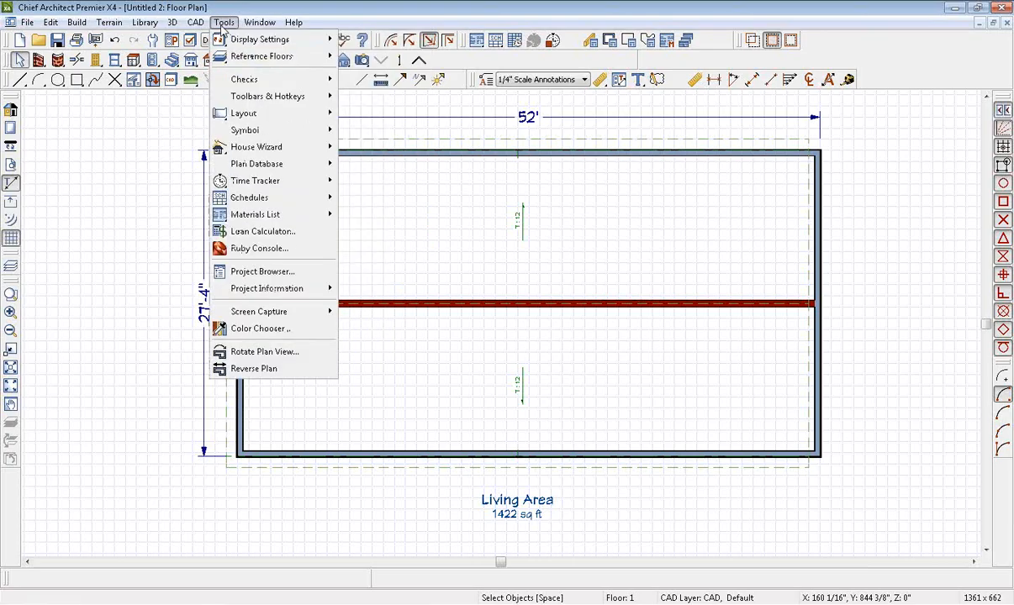
pyautogui.moveTo(286, 96)
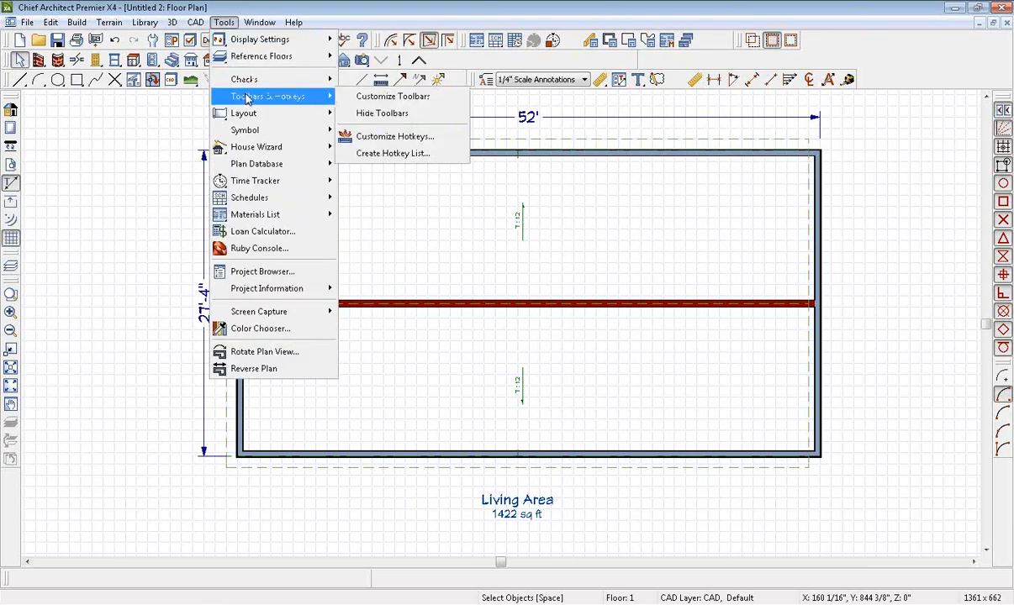
pyautogui.click(377, 104)
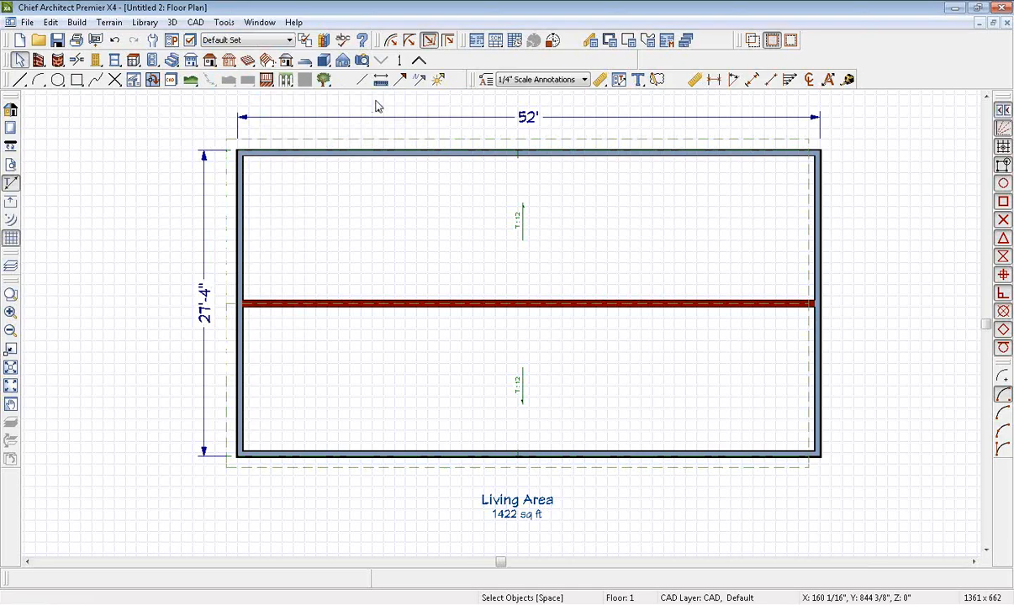
pyautogui.click(103, 37)
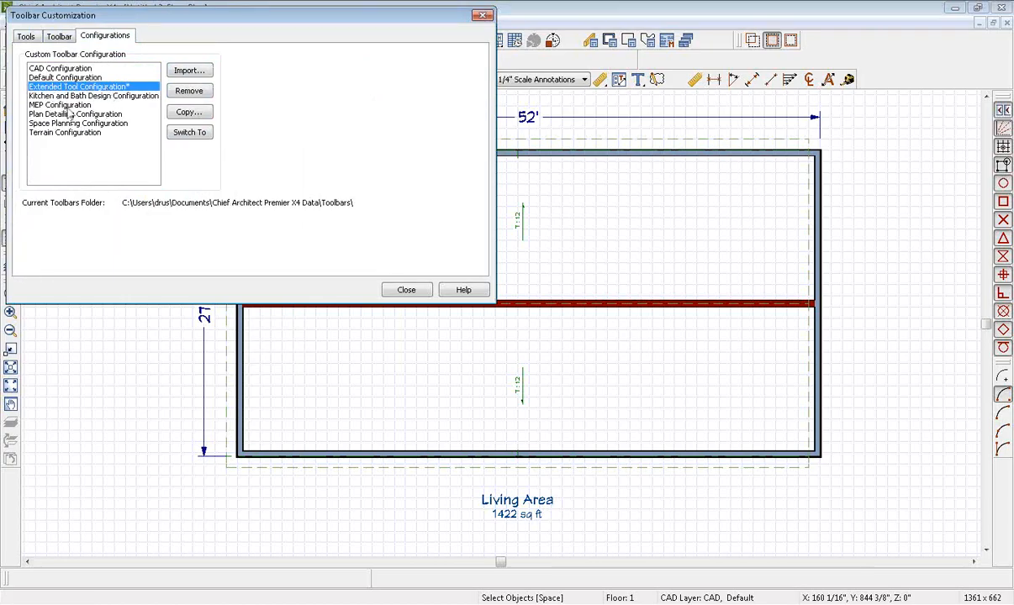
pyautogui.click(86, 78)
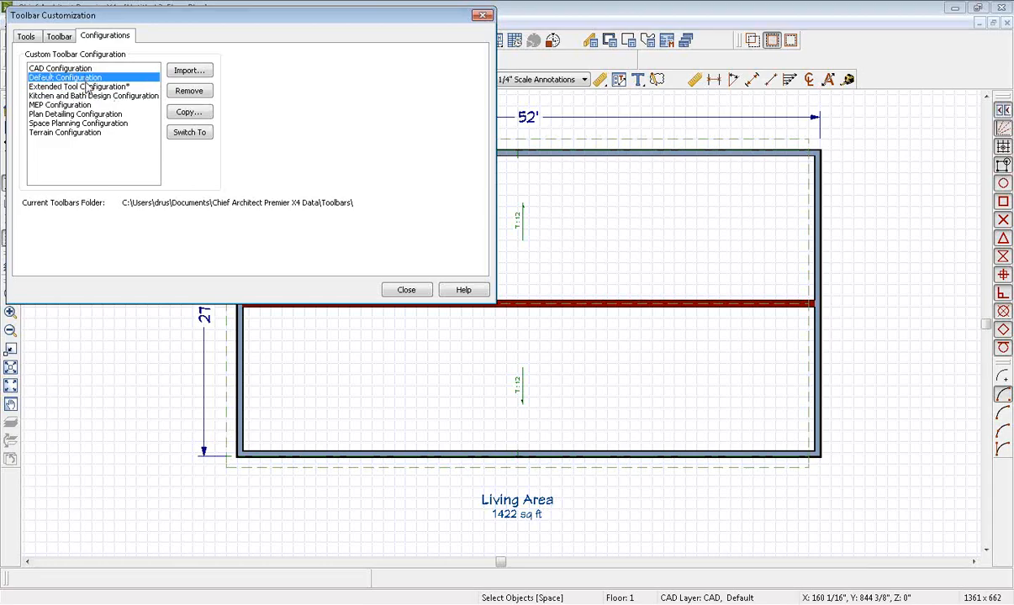
pyautogui.click(86, 87)
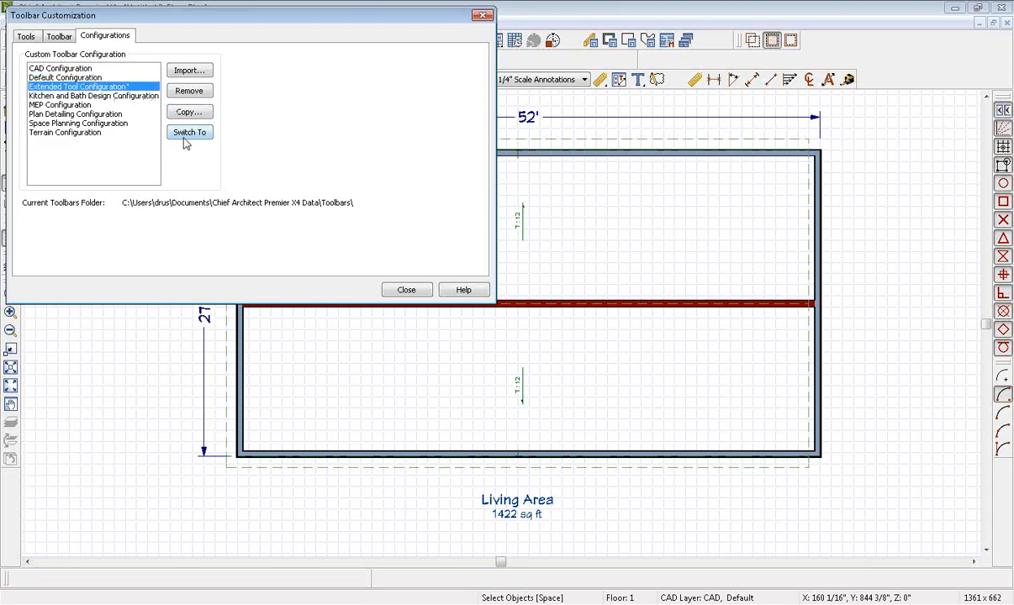
pyautogui.click(405, 290)
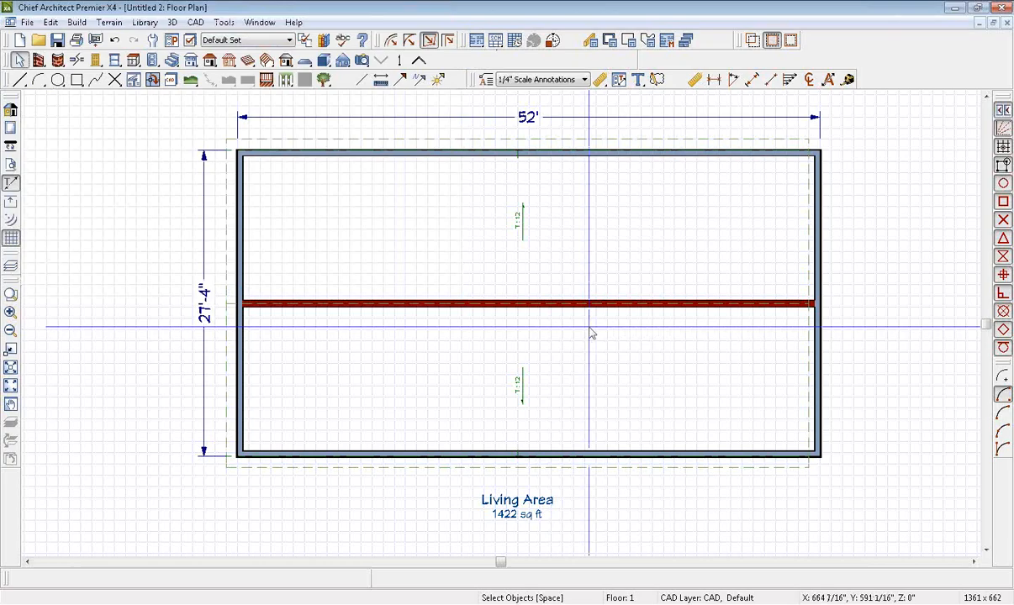
# - Build a new second floor derived from the 1st floor plan, leaving the highest floor's roof in place
pyautogui.click(192, 62)
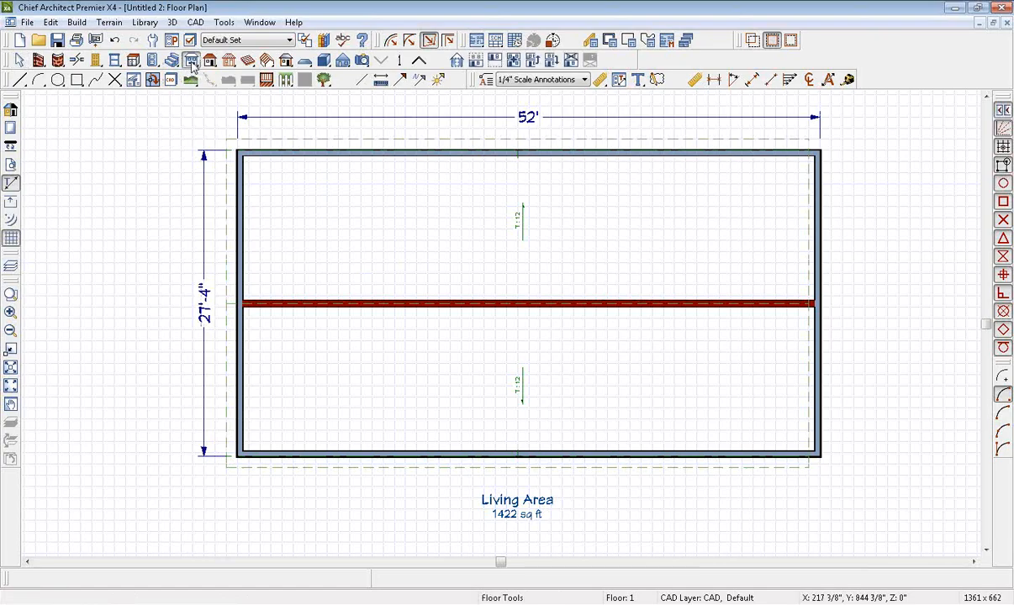
pyautogui.click(475, 61)
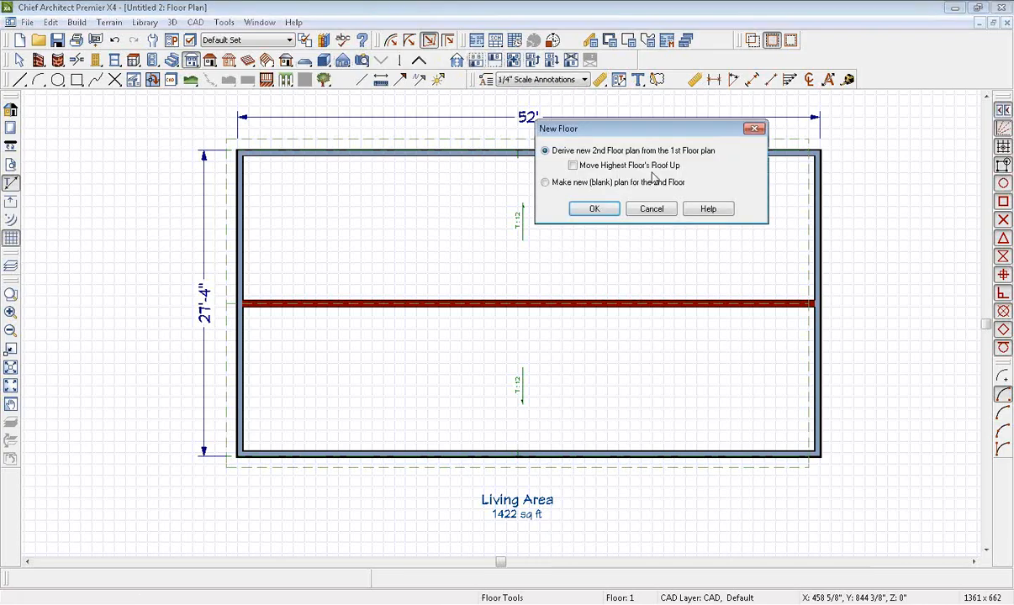
pyautogui.moveTo(607, 133); pyautogui.dragTo(564, 142)
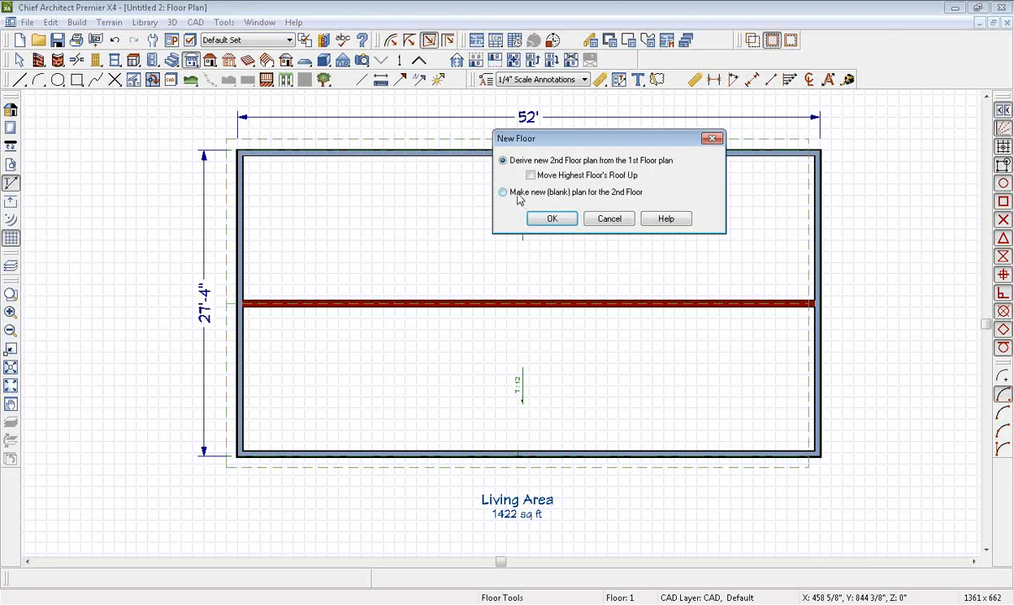
pyautogui.click(555, 218)
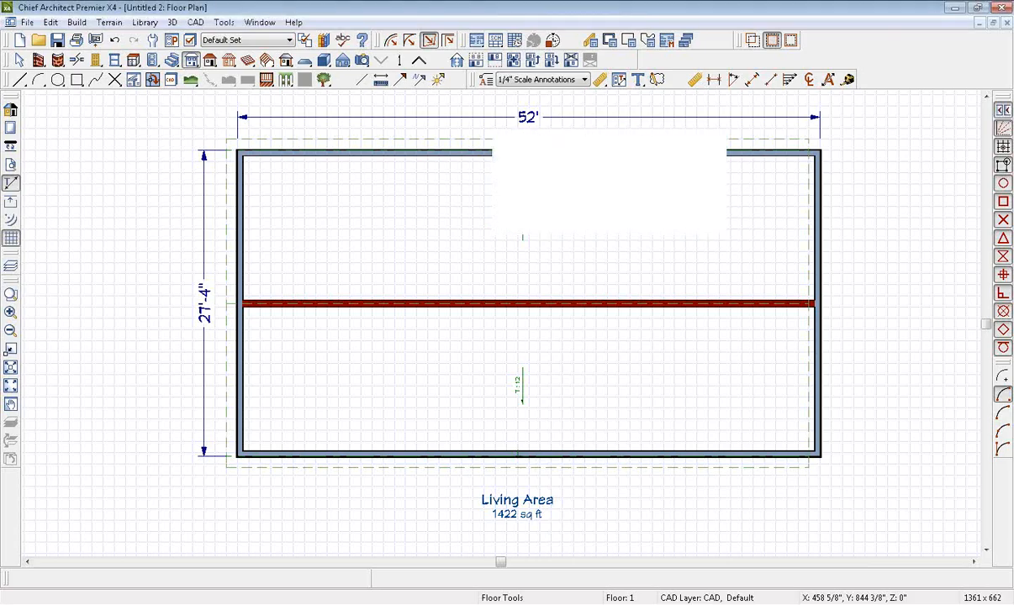
# - Set the rough ceiling height in the Floor 2 defaults to 96 5/8"
pyautogui.moveTo(337, 88); pyautogui.dragTo(591, 140)
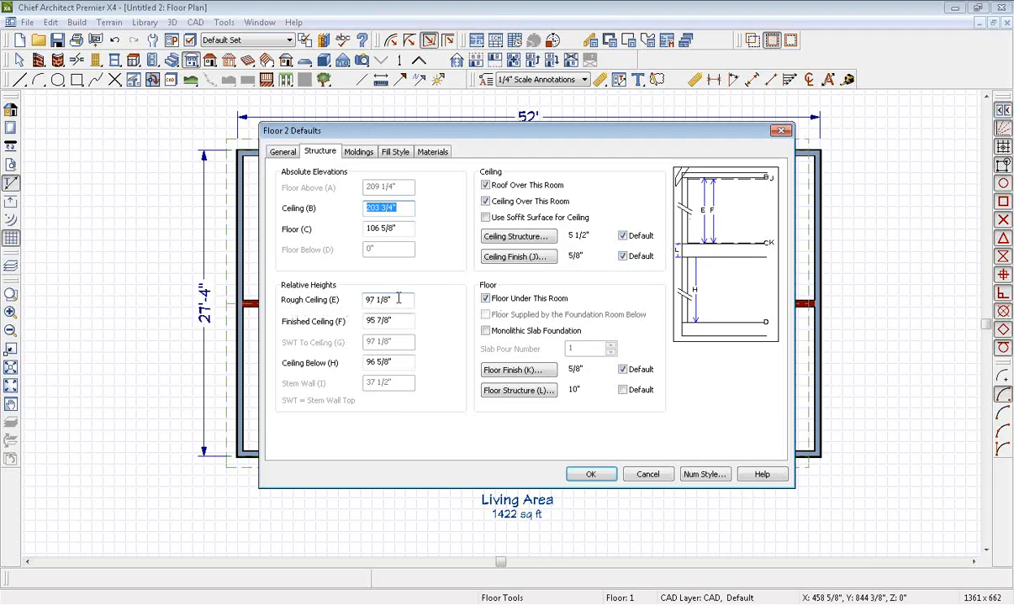
pyautogui.click(367, 301)
pyautogui.write('95.6')
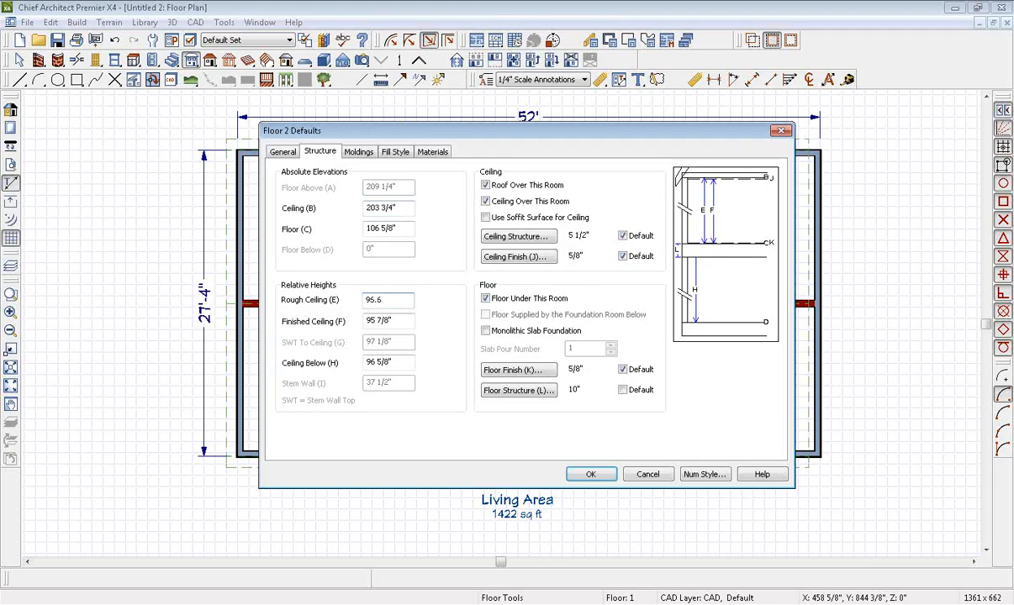
pyautogui.write('25')
pyautogui.press('BackSpace')
pyautogui.press('BackSpace')
pyautogui.press('BackSpace')
pyautogui.press('BackSpace')
pyautogui.write('6 5/8')
pyautogui.press('Tab')
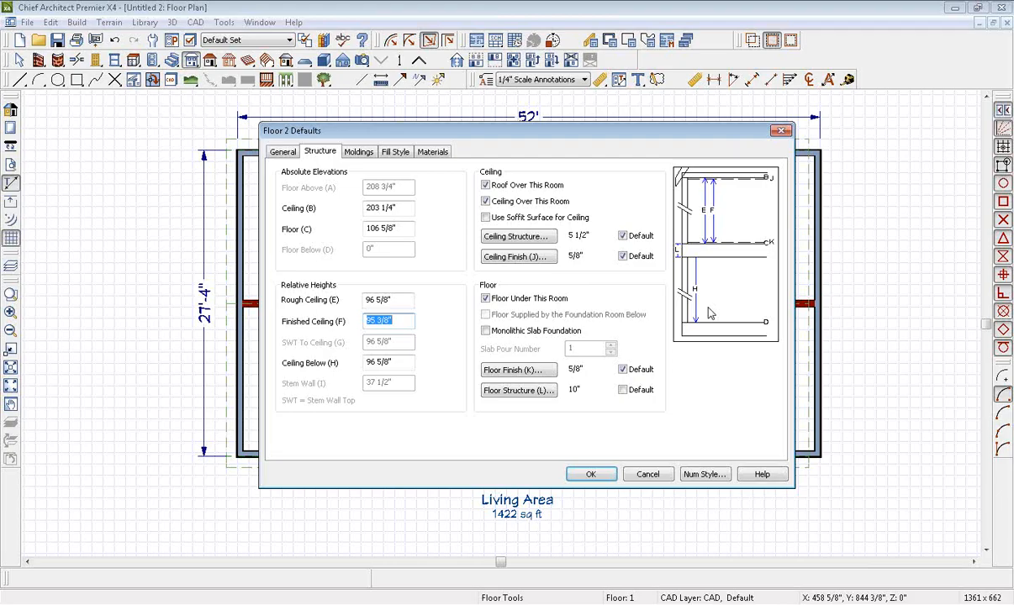
# - Set the thickness of the Fir Framing layer in Floor 2's floor structure to 16 1/4"
pyautogui.click(522, 390)
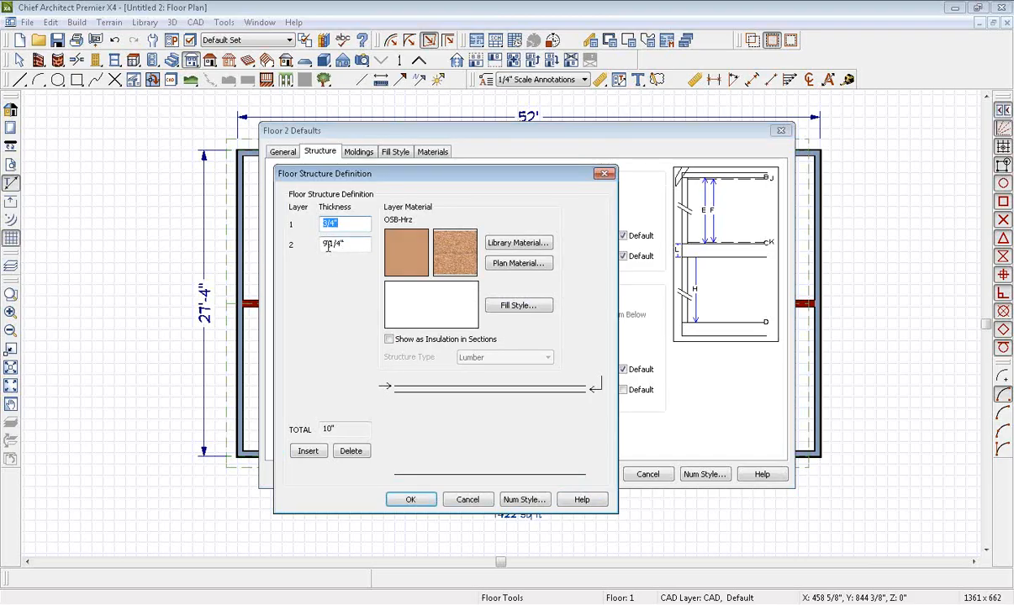
pyautogui.moveTo(329, 245); pyautogui.dragTo(318, 247)
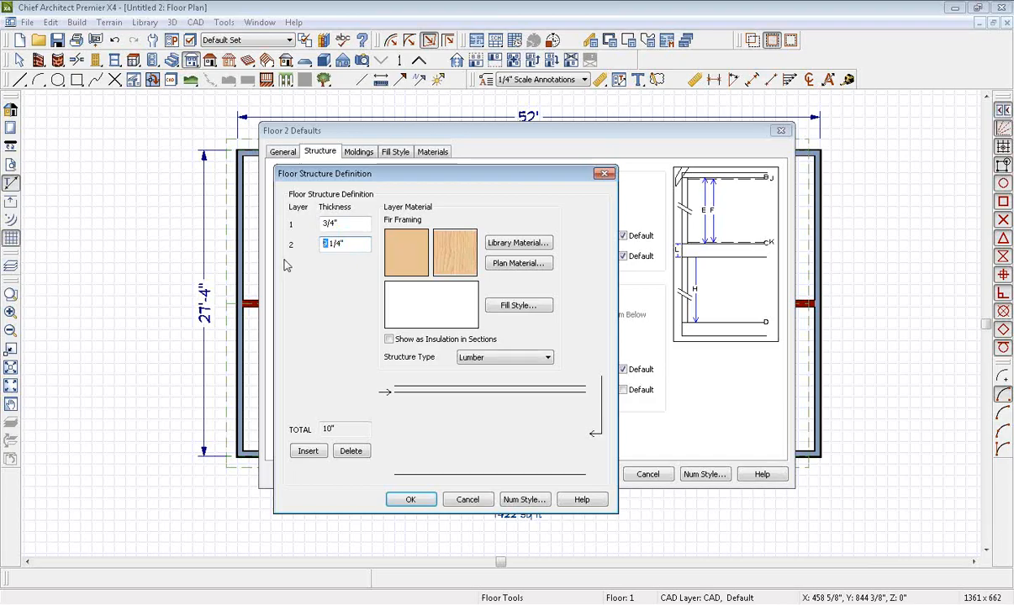
pyautogui.write('16')
pyautogui.click(409, 499)
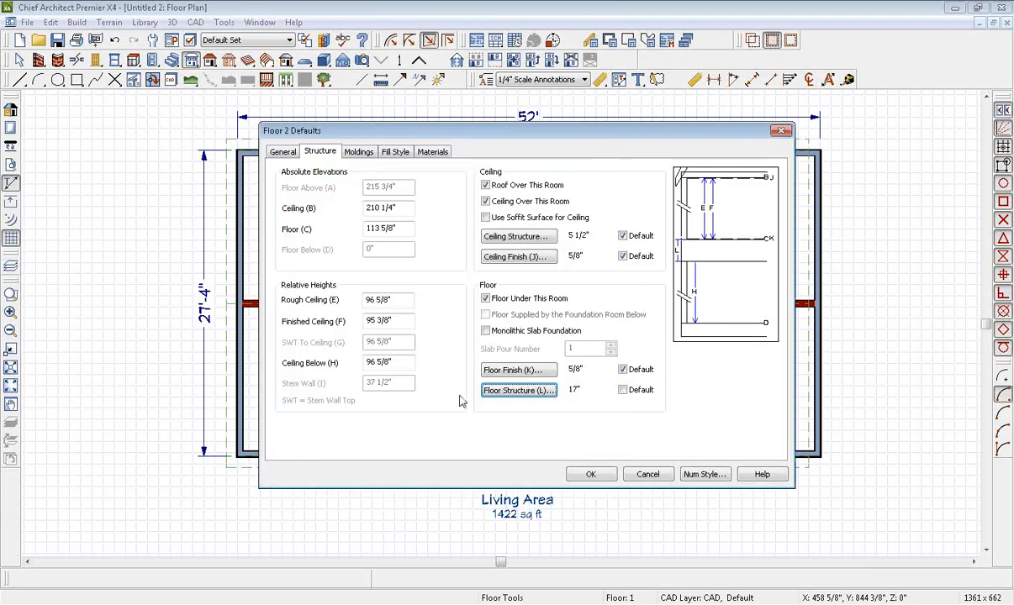
# - Accept the Floor 2 defaults and compare the first and second floor plans, ending on Floor 2 with object selection active
pyautogui.click(598, 476)
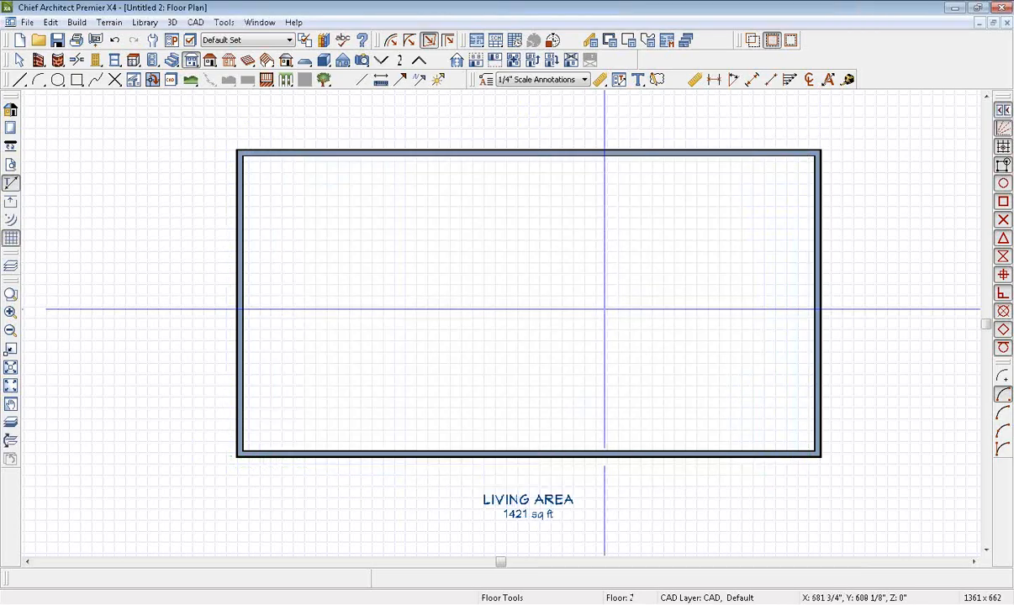
pyautogui.click(381, 60)
pyautogui.click(418, 61)
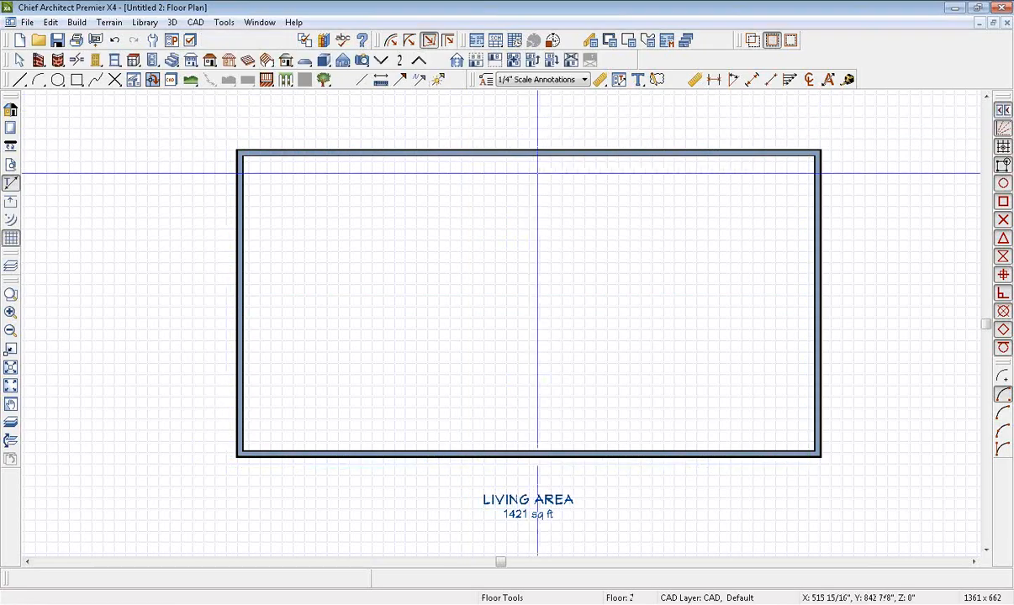
pyautogui.press('space')
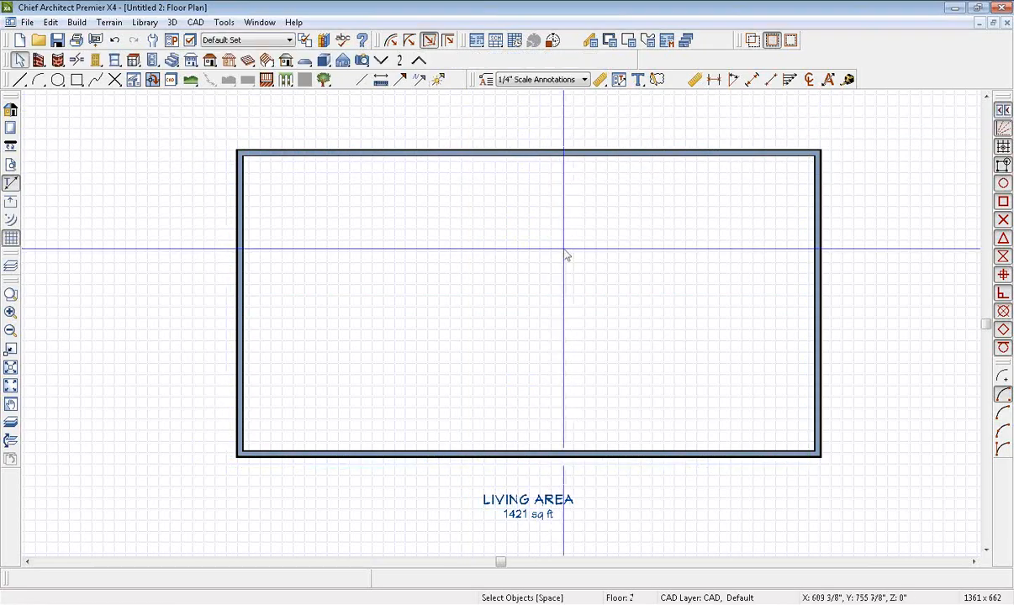
# - Draw a horizontal straight interior wall about 50'-8 1/2" long across the middle of Floor 2, between the left and right exterior walls
pyautogui.click(39, 60)
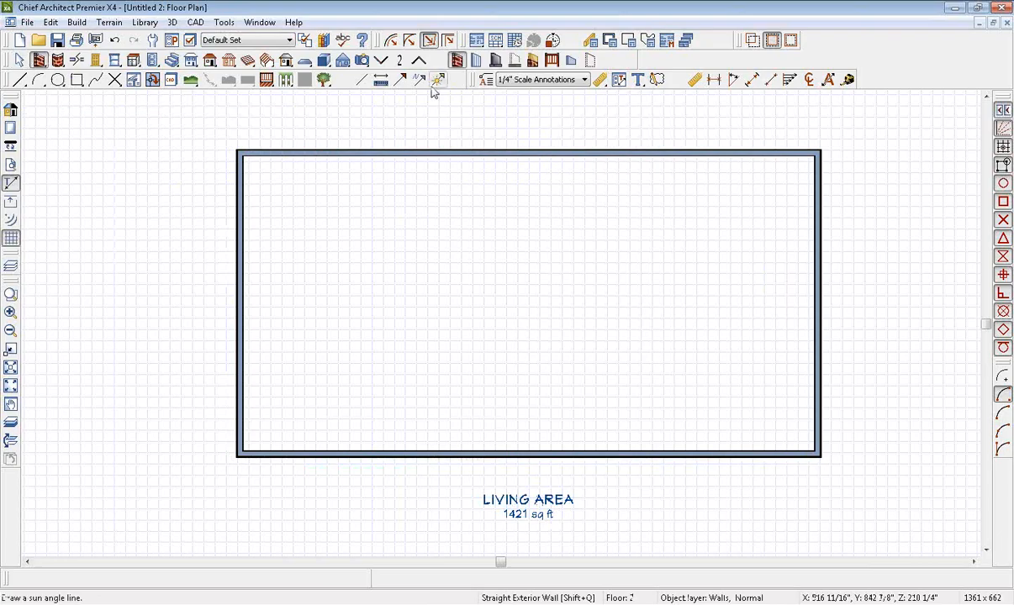
pyautogui.click(477, 64)
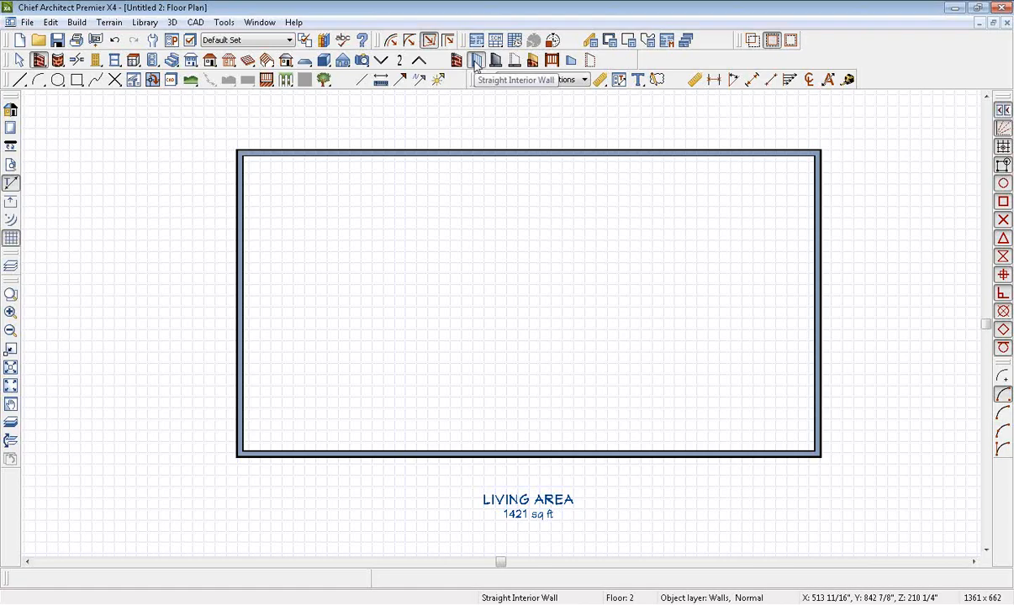
pyautogui.moveTo(239, 304); pyautogui.dragTo(810, 305)
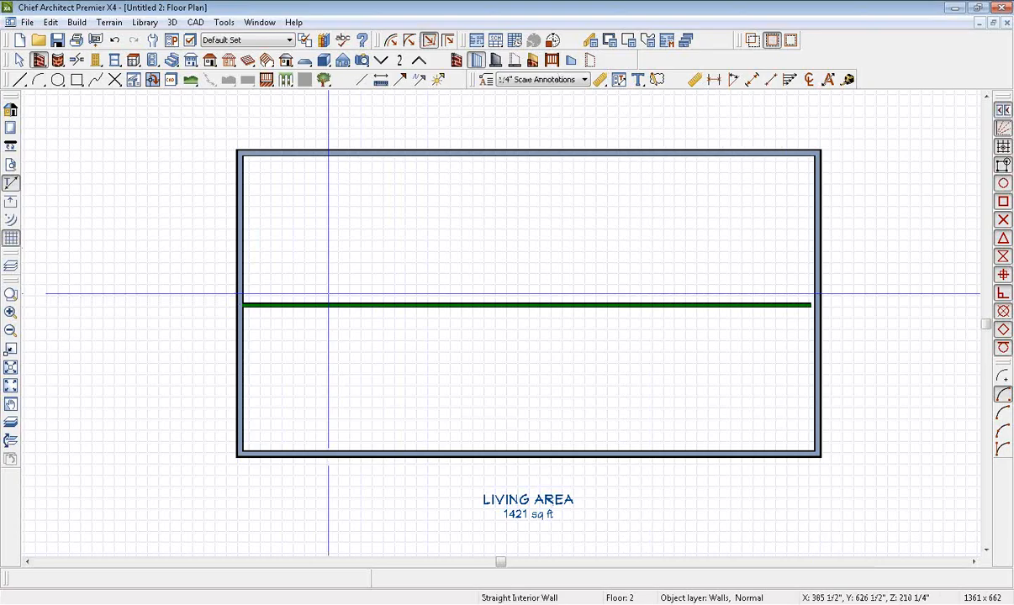
# - Change the new Floor 2 interior wall's type to Interior Mate-8
pyautogui.doubleClick(408, 303)
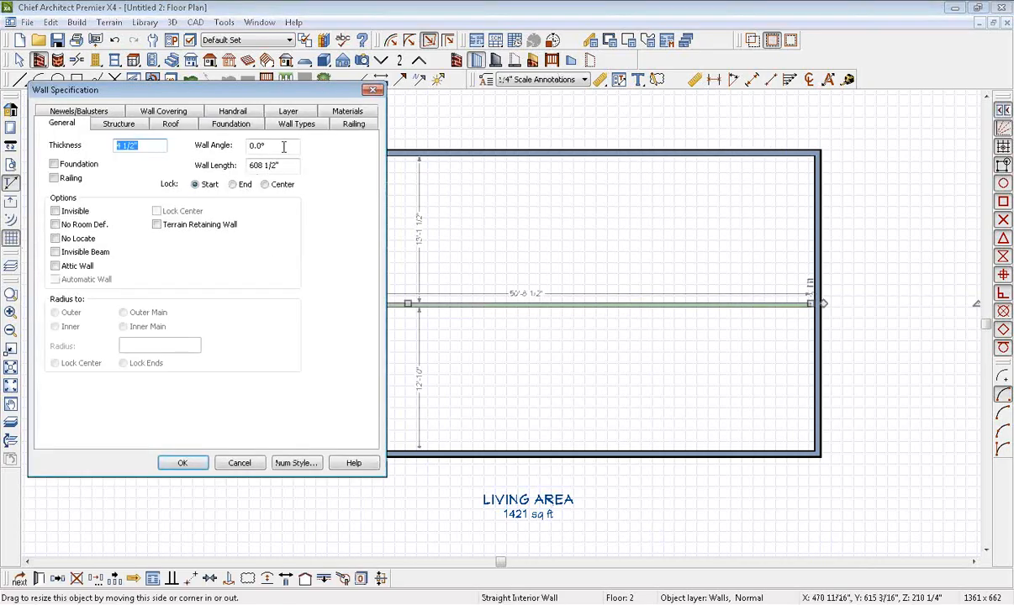
pyautogui.click(296, 124)
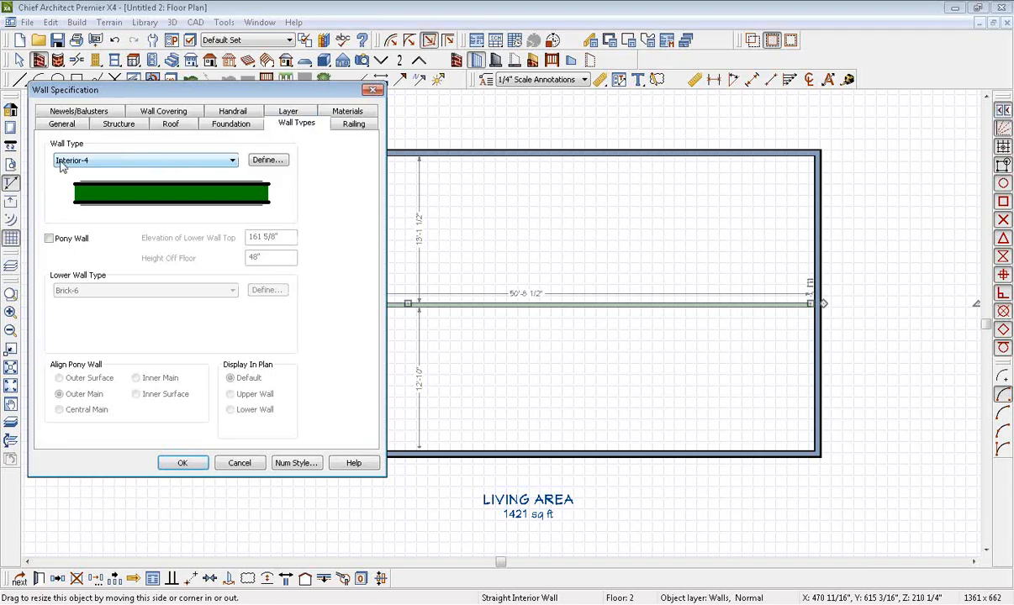
pyautogui.click(234, 160)
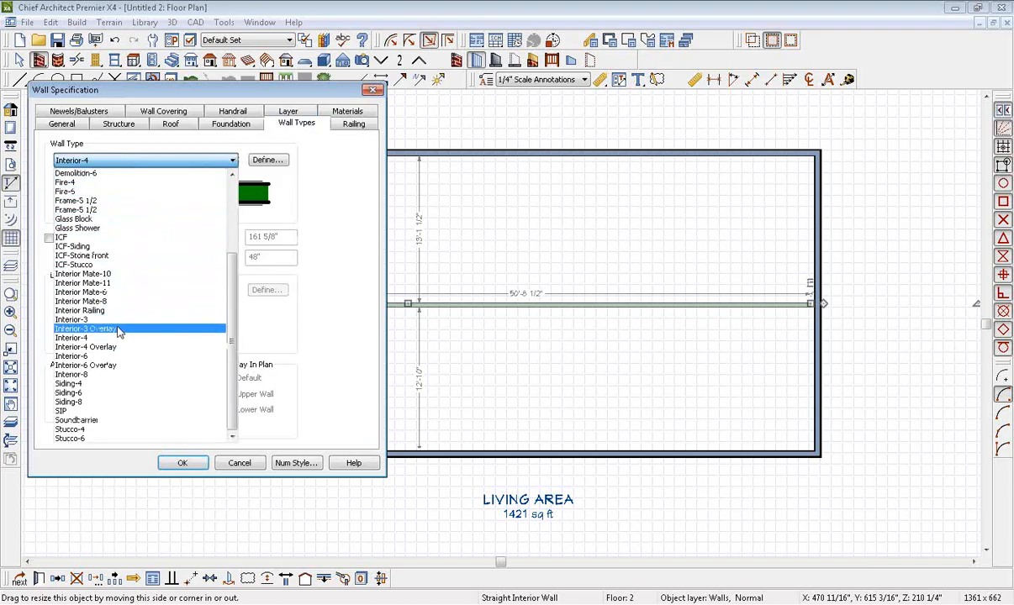
pyautogui.click(108, 302)
pyautogui.click(181, 463)
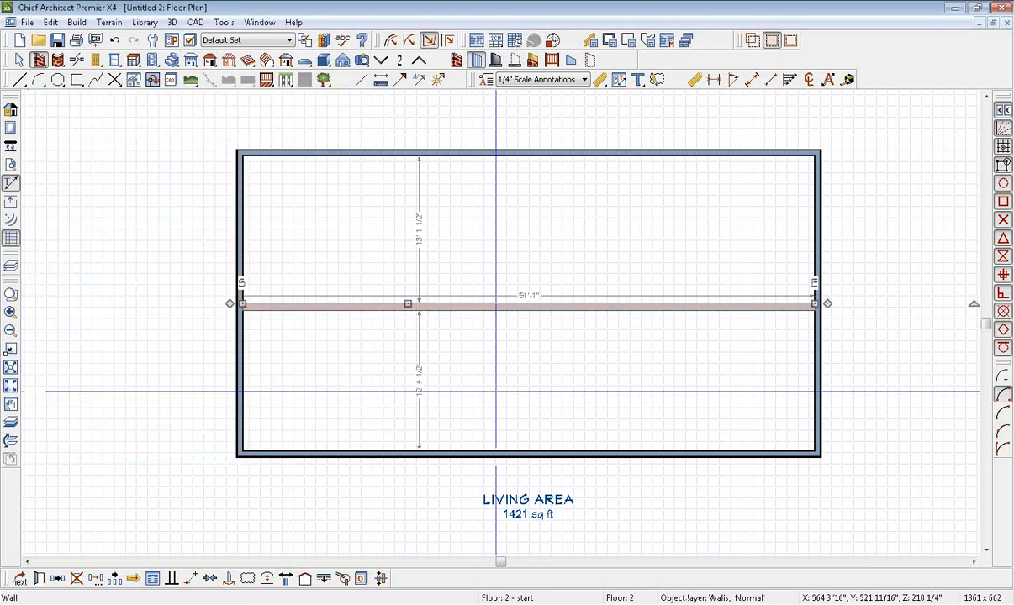
# - Center the Floor 2 marriage wall between the front and rear exterior walls, then deselect it
pyautogui.scroll(3, 854, 320)
pyautogui.scroll(1, 853, 320)
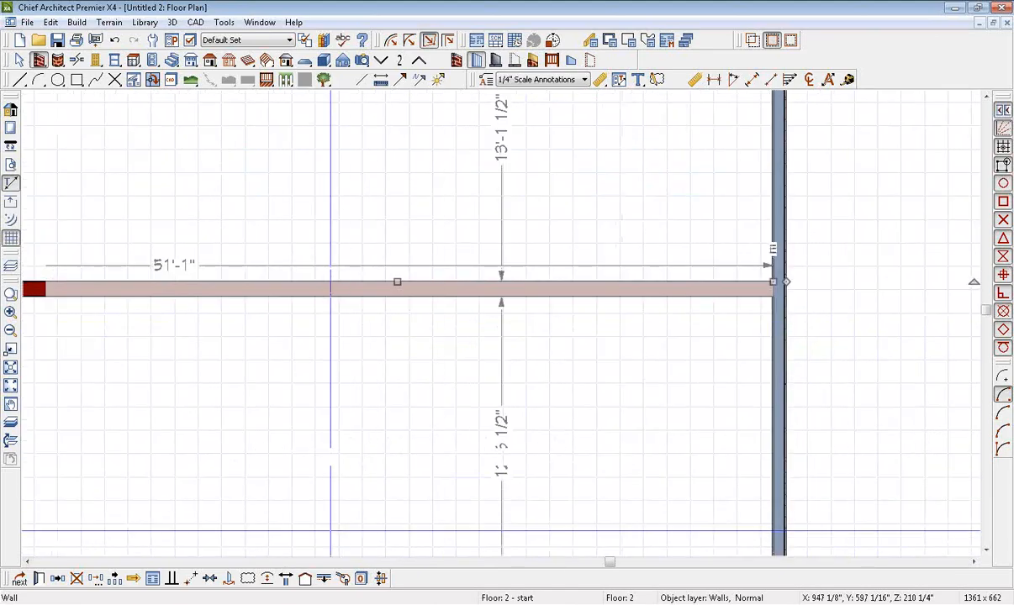
pyautogui.click(212, 583)
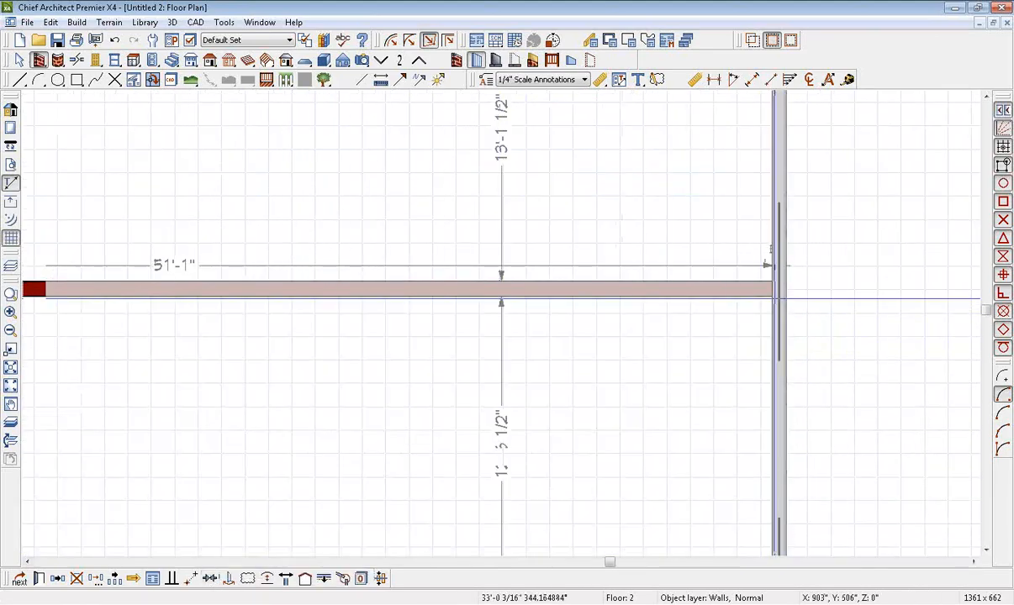
pyautogui.click(798, 297)
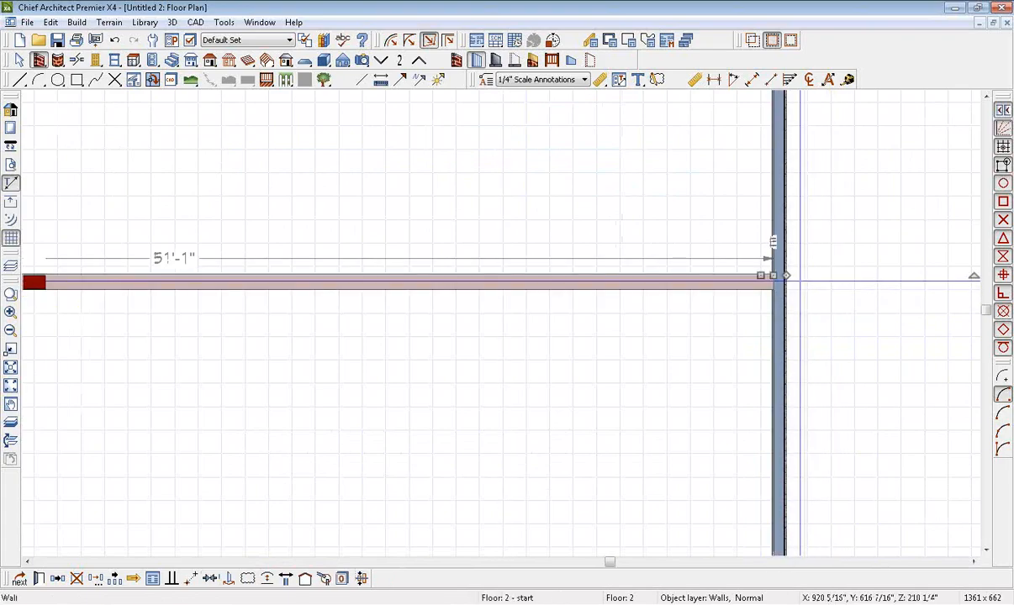
pyautogui.click(797, 280)
pyautogui.click(481, 281)
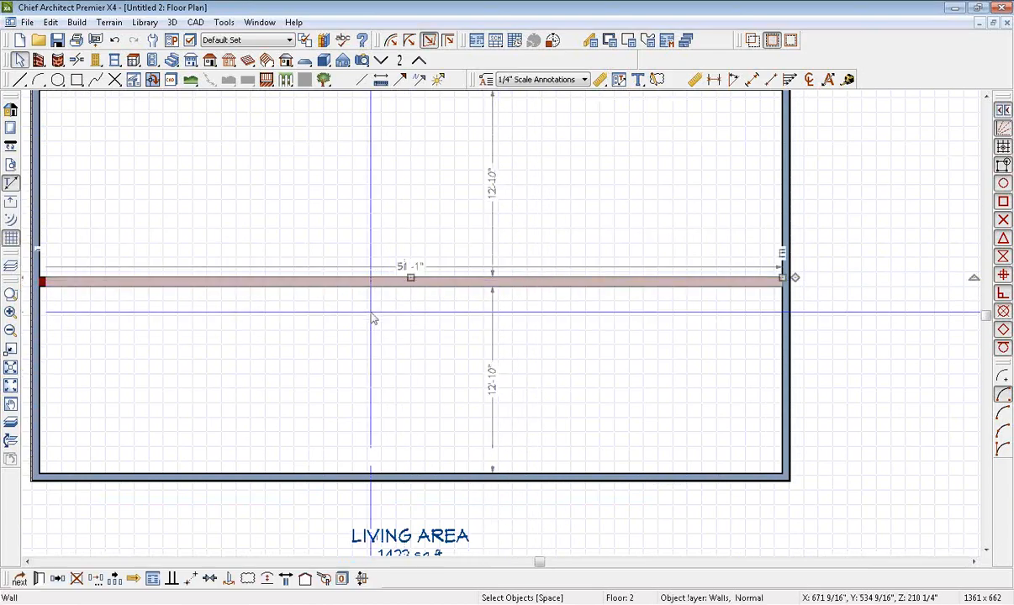
pyautogui.scroll(-1, 375, 316)
pyautogui.moveTo(276, 326); pyautogui.dragTo(346, 328, button='middle')
pyautogui.scroll(-1, 451, 327)
pyautogui.press('Escape')
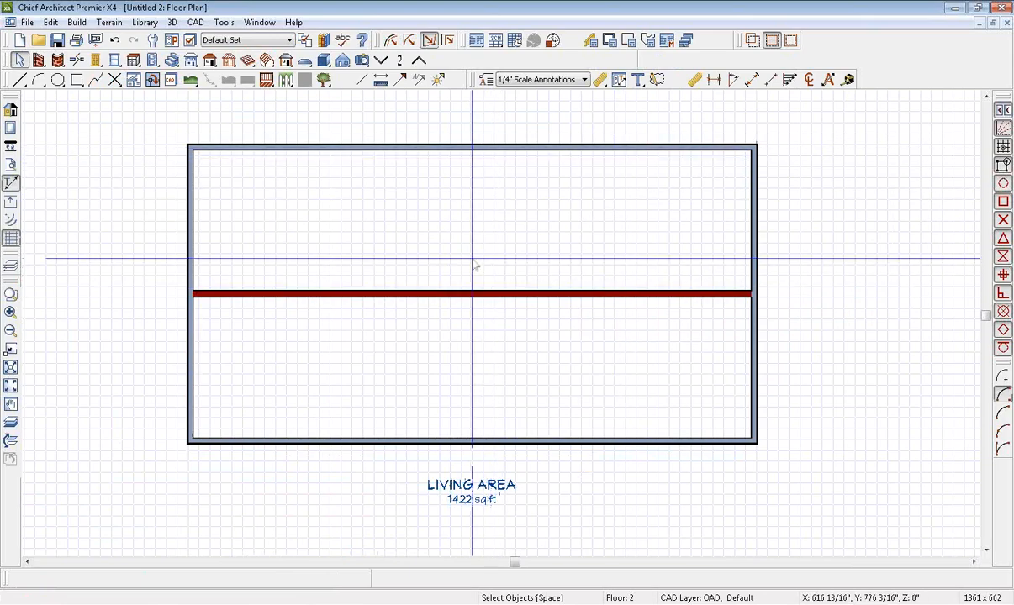
# - On Floor 1, place matching overall dimension lines below the plan and along its right side from the existing 52' and 27'-4" dimensions
pyautogui.click(381, 61)
pyautogui.moveTo(384, 226); pyautogui.dragTo(488, 229, button='middle')
pyautogui.scroll(-2, 418, 228)
pyautogui.scroll(2, 416, 230)
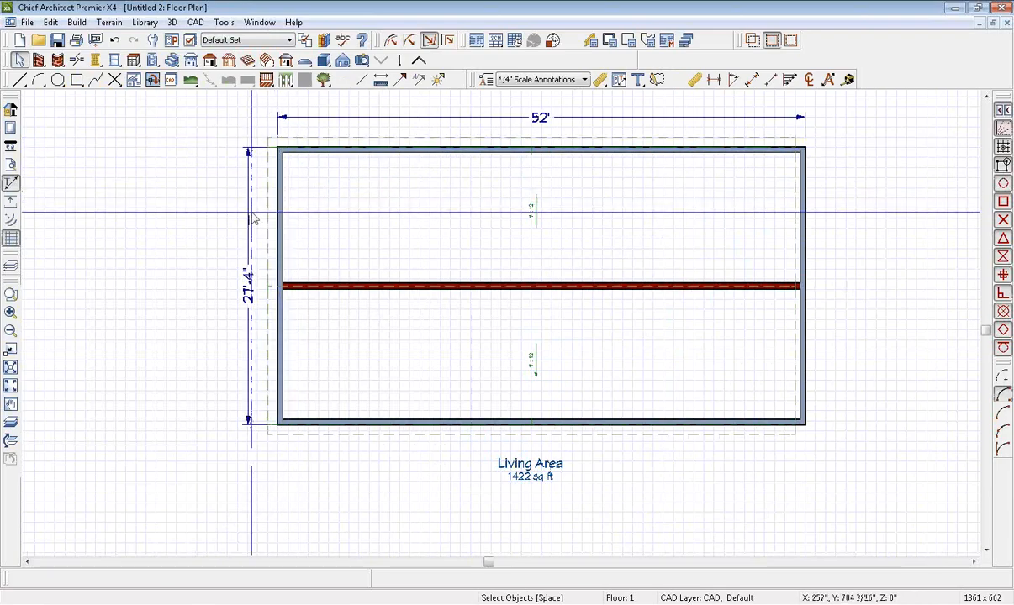
pyautogui.click(458, 117)
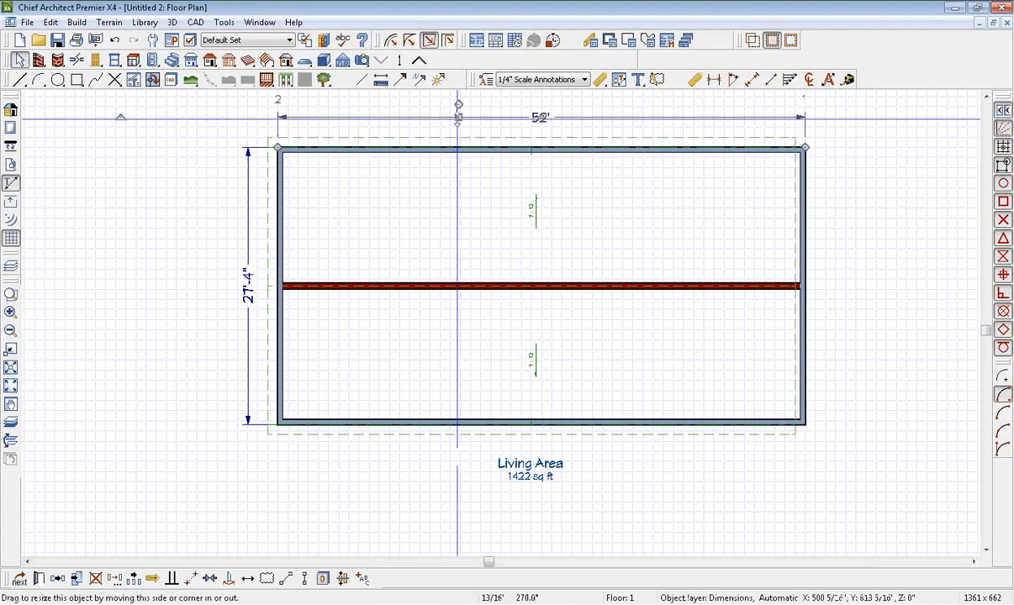
pyautogui.moveTo(458, 117); pyautogui.dragTo(698, 471)
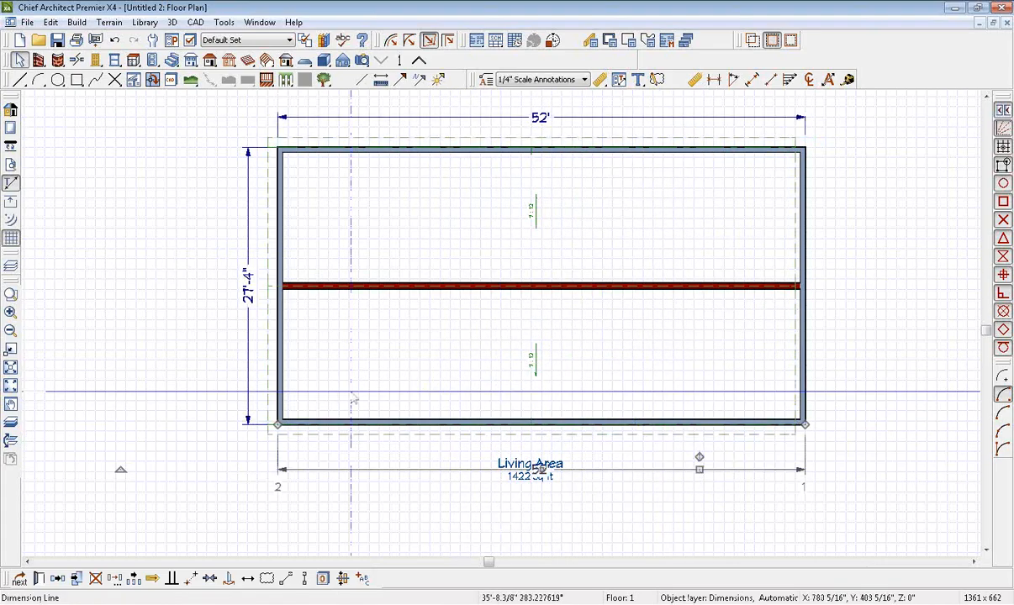
pyautogui.click(249, 378)
pyautogui.moveTo(248, 379); pyautogui.dragTo(850, 362)
pyautogui.press('Escape')
pyautogui.moveTo(612, 355); pyautogui.dragTo(588, 311, button='middle')
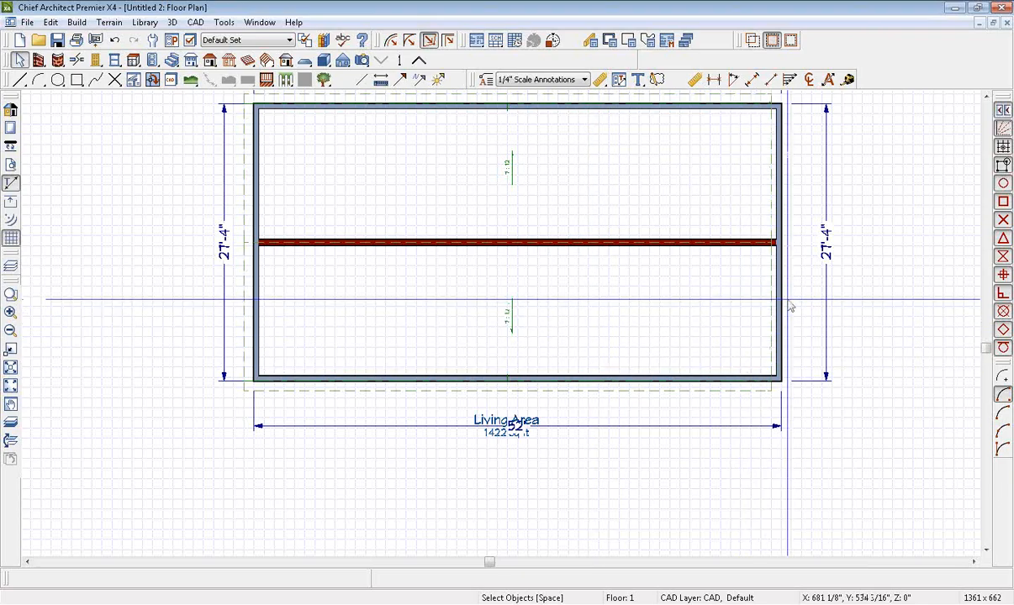
pyautogui.moveTo(594, 200); pyautogui.dragTo(594, 269, button='middle')
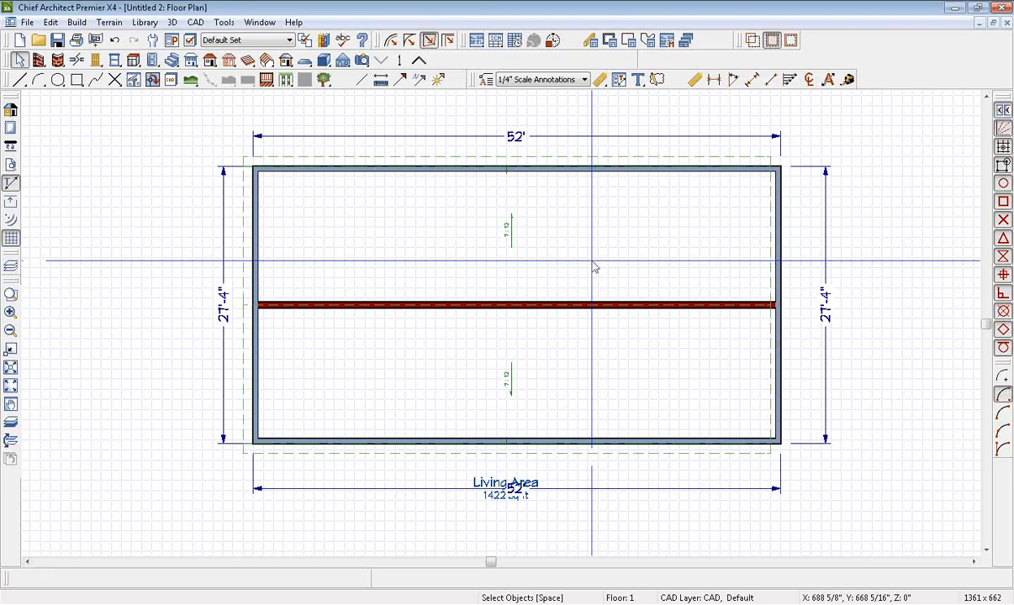
pyautogui.moveTo(581, 328); pyautogui.dragTo(596, 292, button='middle')
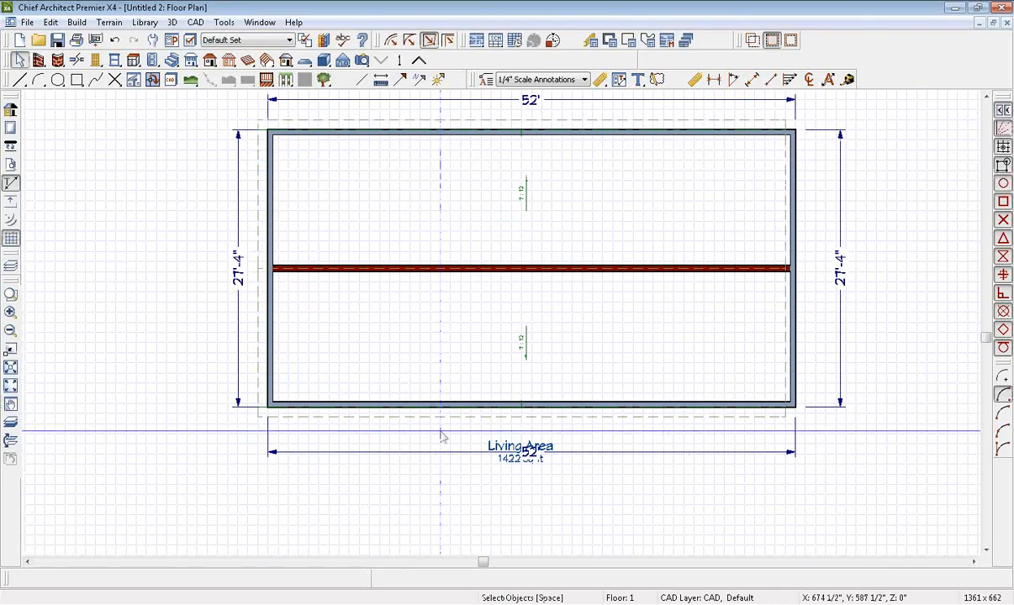
# - Move the section of Floor 1's left exterior wall below the marriage wall inward by about 8'-6"
pyautogui.click(373, 586)
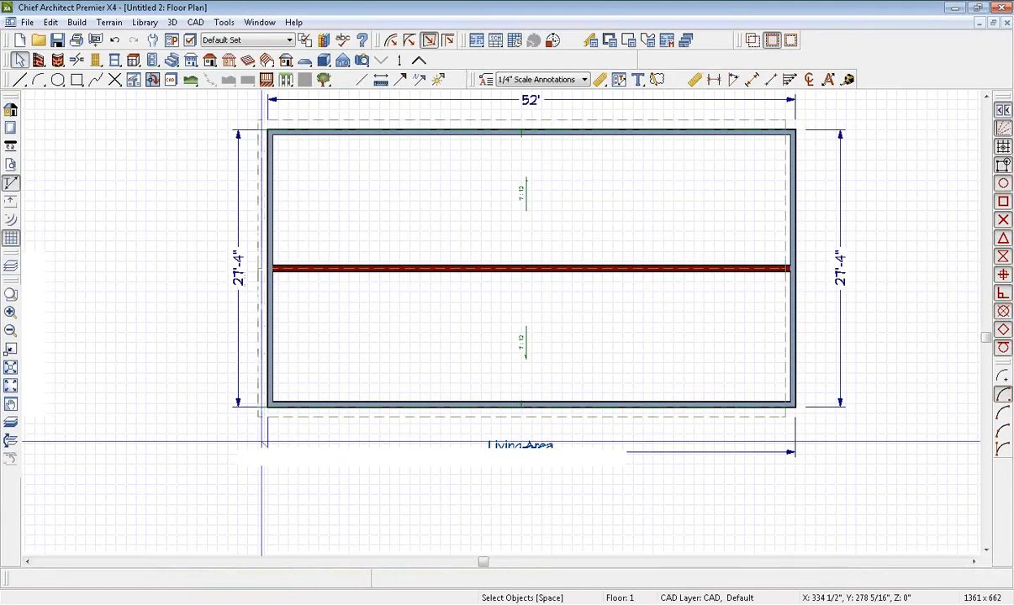
pyautogui.scroll(4, 295, 298)
pyautogui.moveTo(294, 298); pyautogui.dragTo(258, 299, button='middle')
pyautogui.scroll(-1, 258, 299)
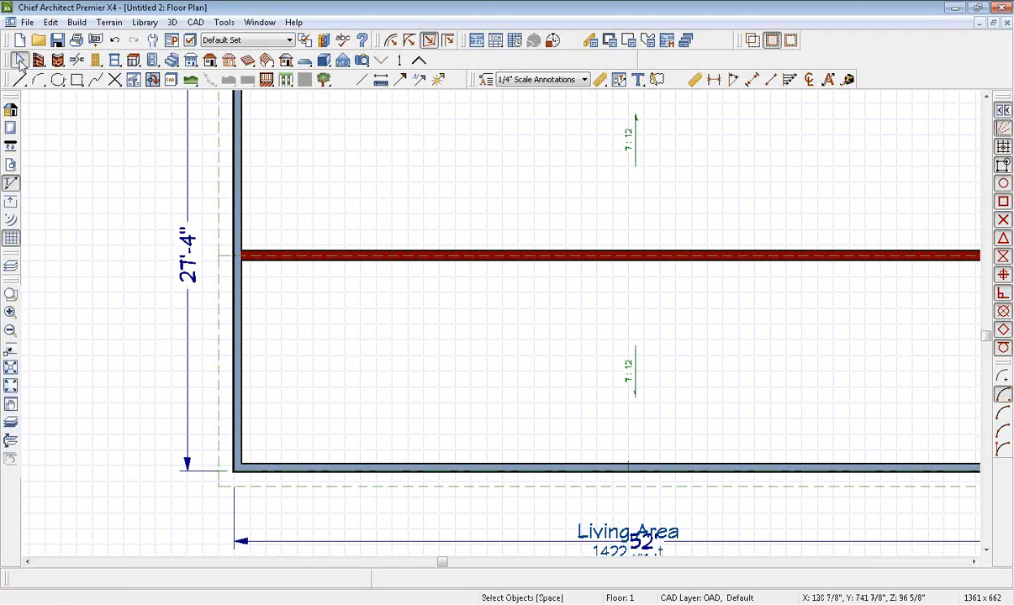
pyautogui.click(238, 340)
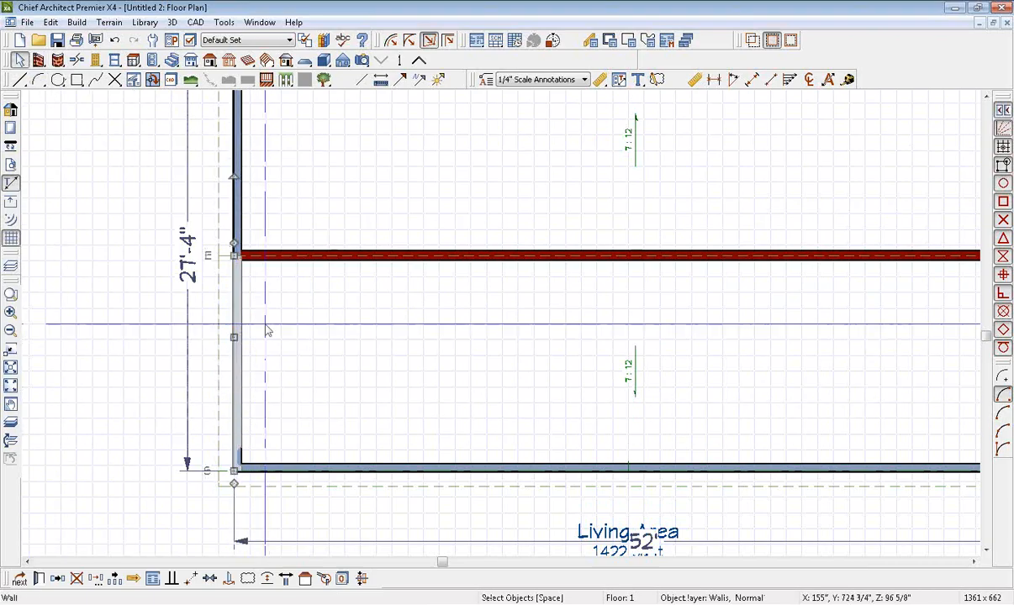
pyautogui.scroll(-1, 341, 364)
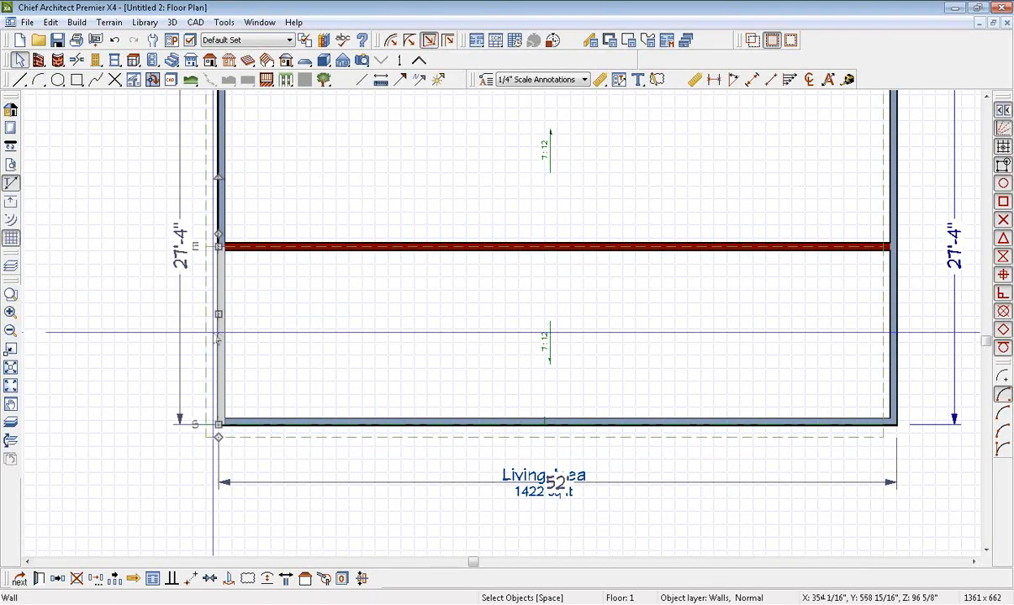
pyautogui.moveTo(221, 316); pyautogui.dragTo(329, 313)
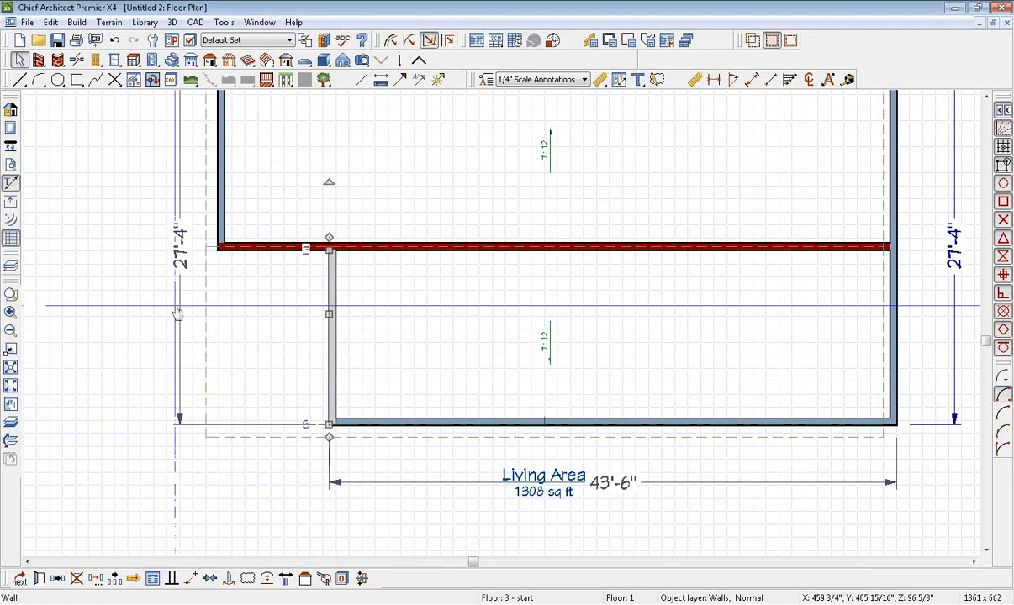
# - Extend the dimension line below the plan to also locate the upper section of the left exterior wall
pyautogui.click(18, 60)
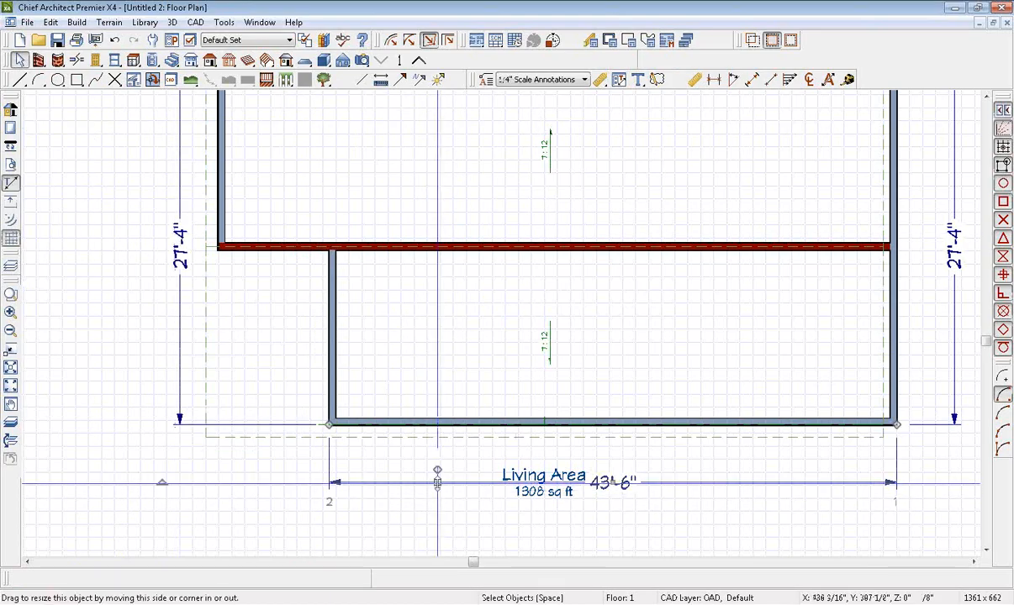
pyautogui.click(437, 483)
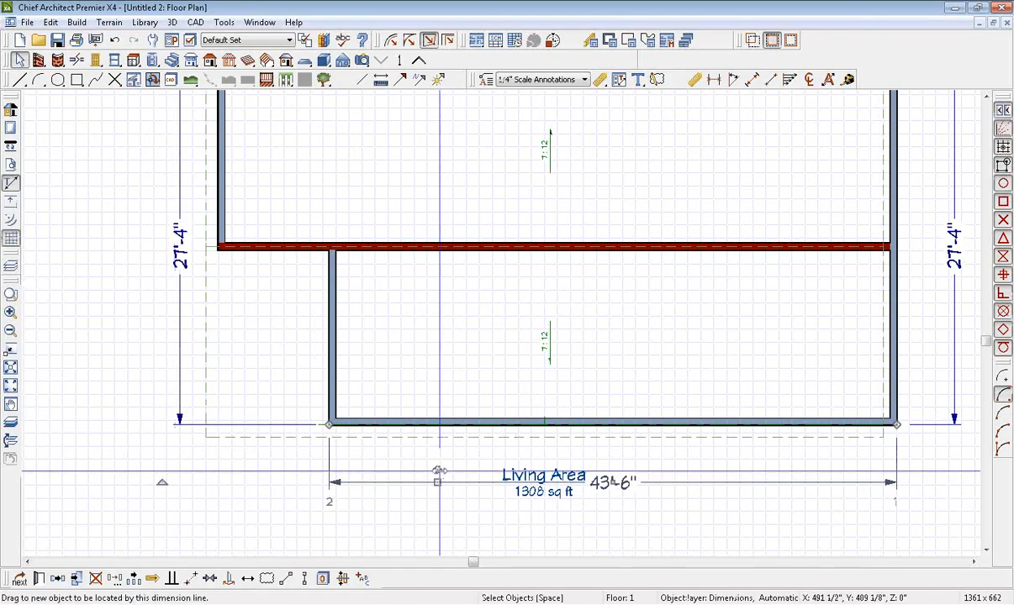
pyautogui.moveTo(437, 471); pyautogui.dragTo(217, 179)
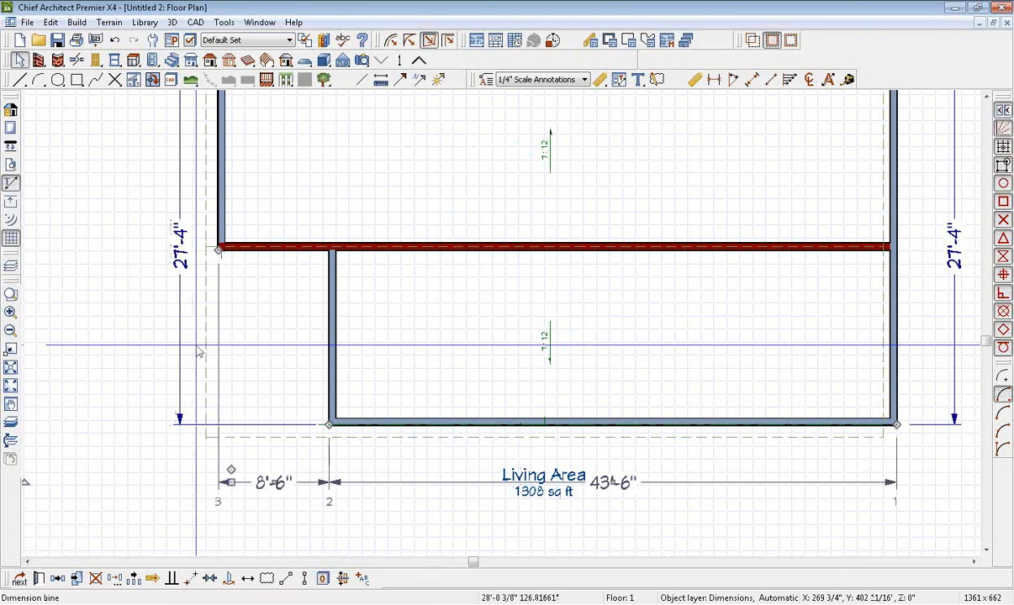
# - Set the lower left exterior wall's offset from the upper left exterior wall to 7'
pyautogui.click(329, 324)
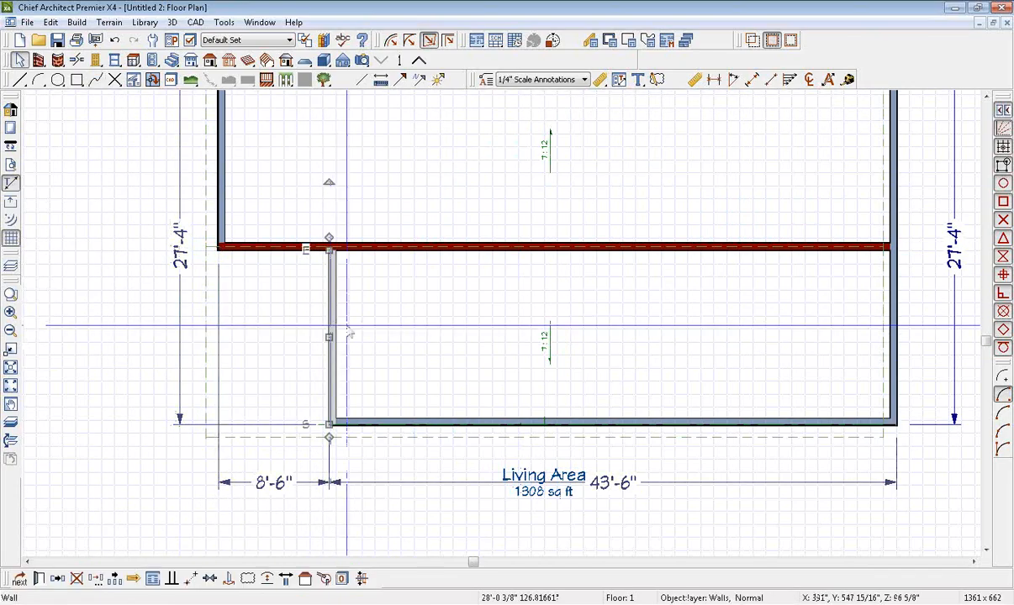
pyautogui.click(275, 487)
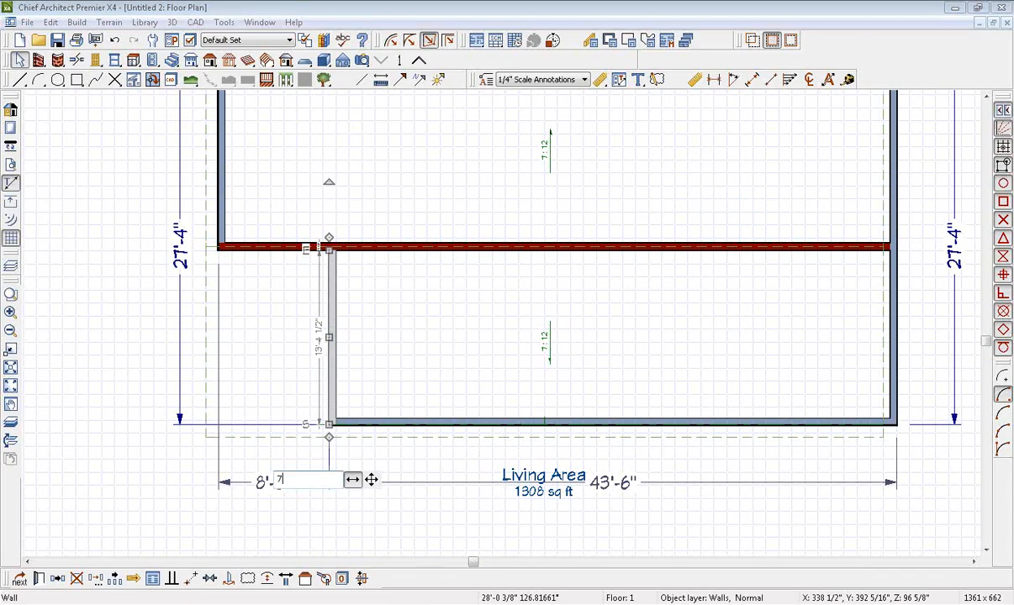
pyautogui.write('7')
pyautogui.press('Return')
pyautogui.press('Escape')
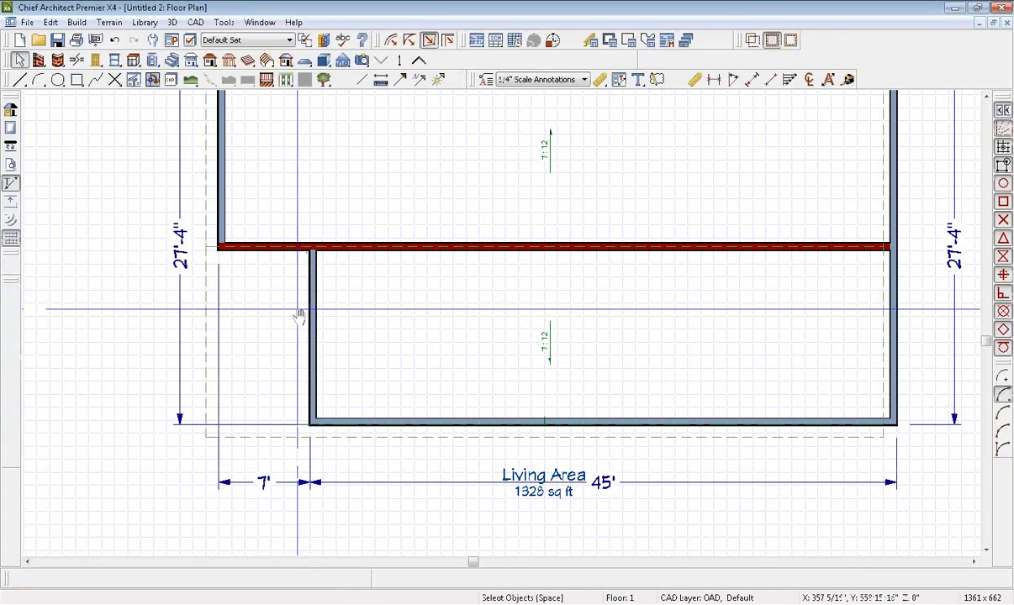
# - Break the Floor 1 marriage wall where the inset left exterior wall meets it, and return to object selection
pyautogui.scroll(3, 343, 317)
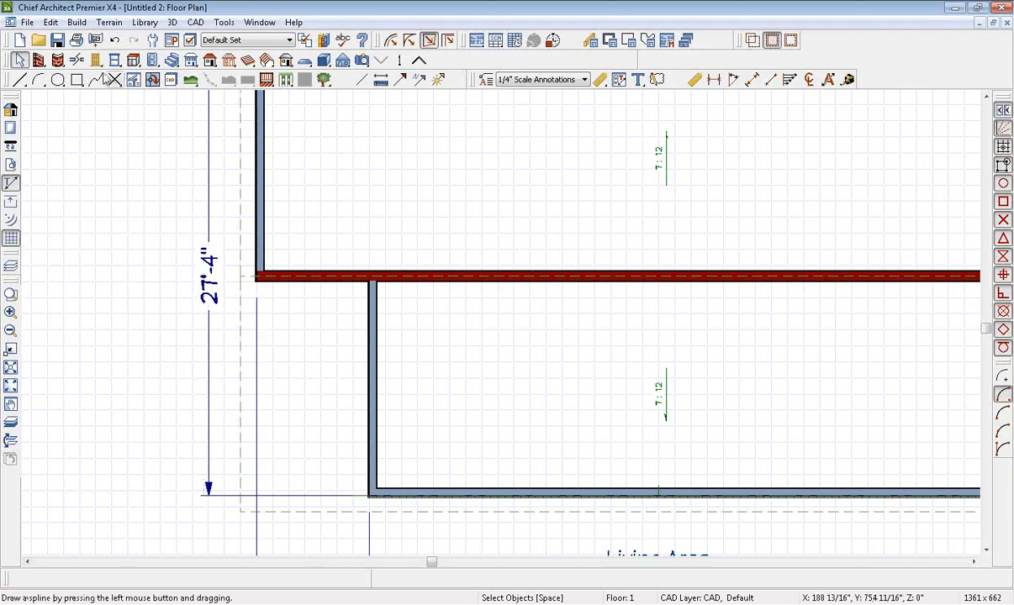
pyautogui.click(77, 60)
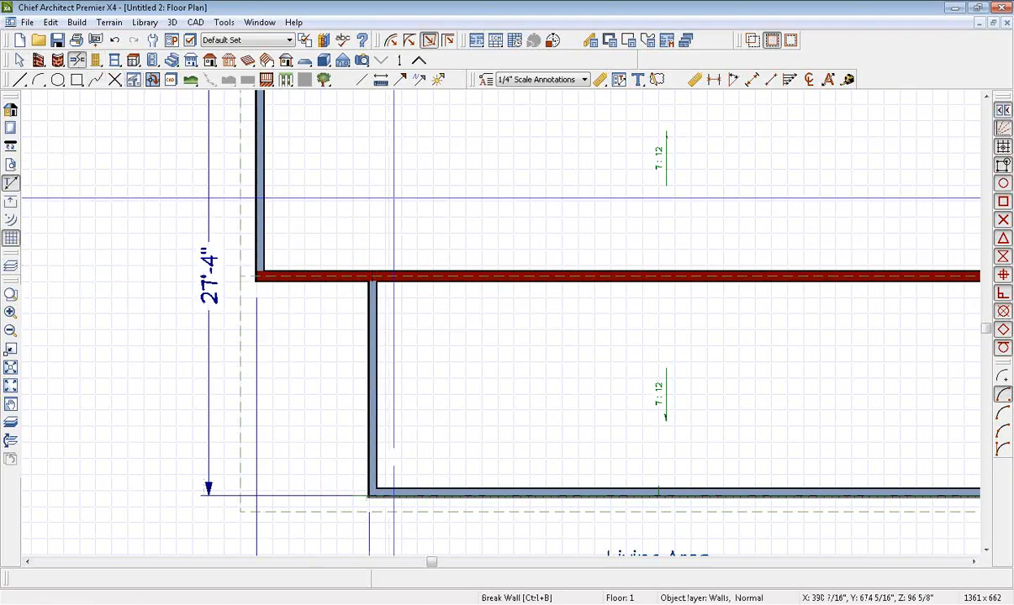
pyautogui.click(21, 60)
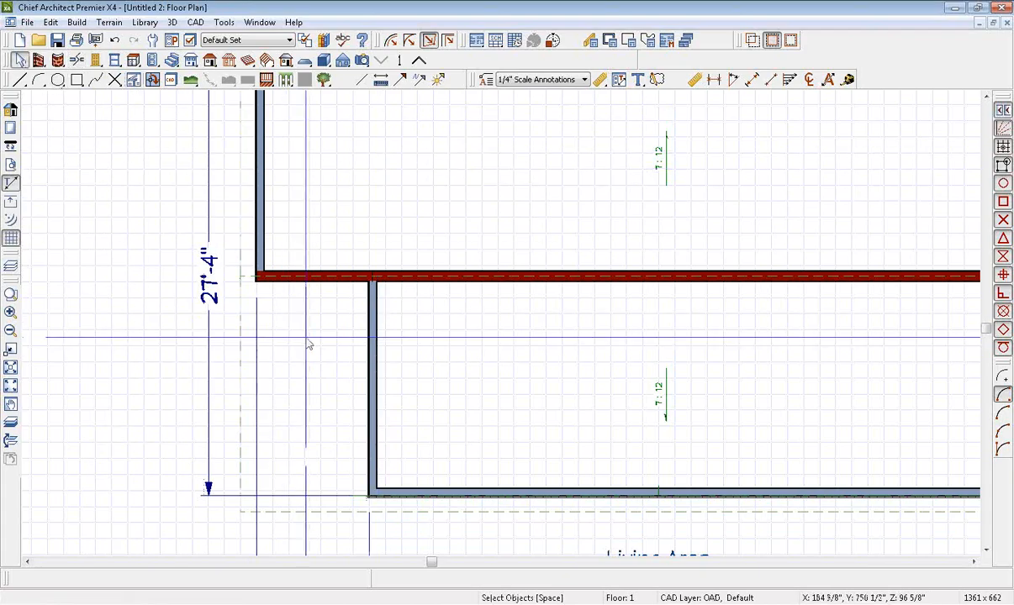
# - Change the 7' section of the Floor 1 marriage wall at the inset corner to the Siding-6 wall type
pyautogui.doubleClick(326, 277)
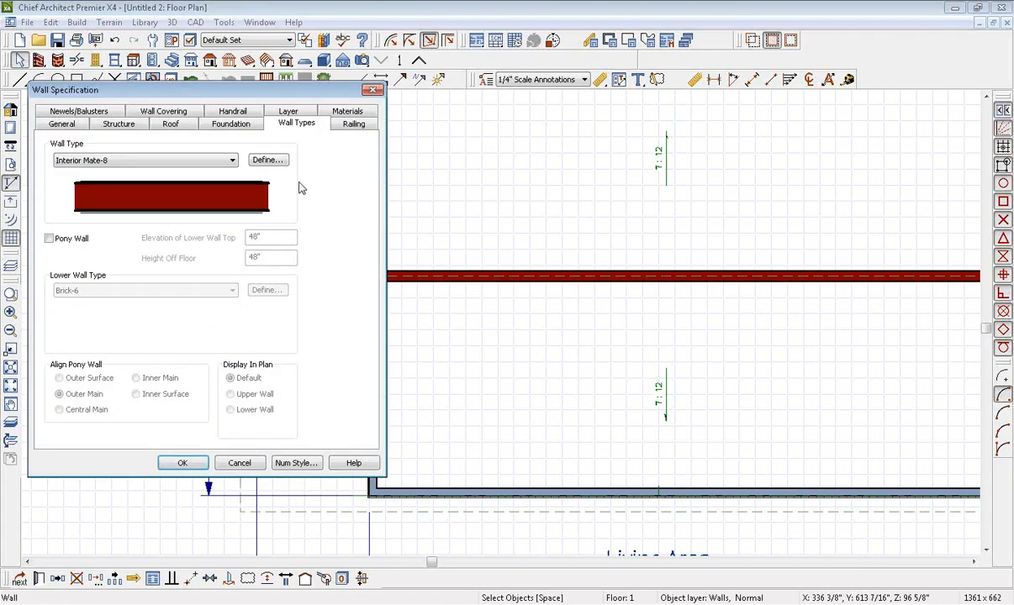
pyautogui.click(208, 161)
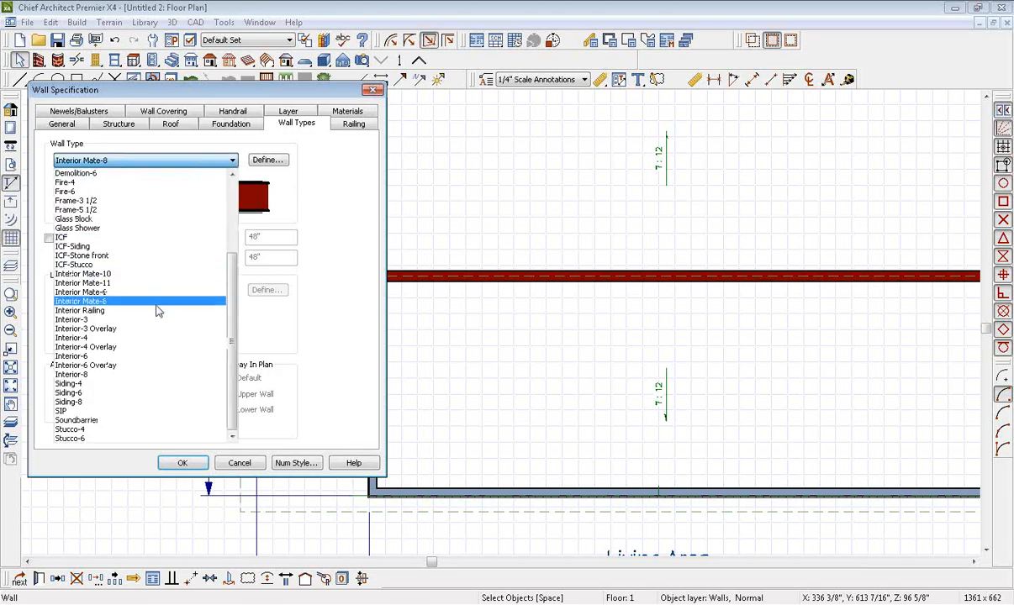
pyautogui.click(125, 394)
pyautogui.click(182, 464)
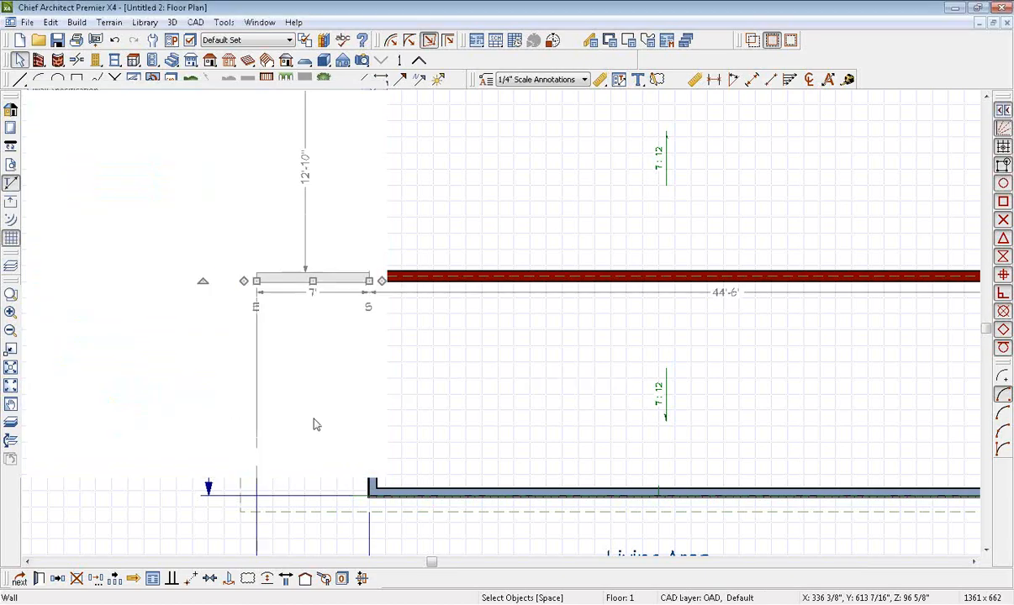
pyautogui.scroll(3, 322, 300)
pyautogui.scroll(-1, 318, 270)
pyautogui.press('Escape')
# - Try reversing the layers of the 7' wall at the inset corner, and reverse them back to the original direction
pyautogui.click(348, 255)
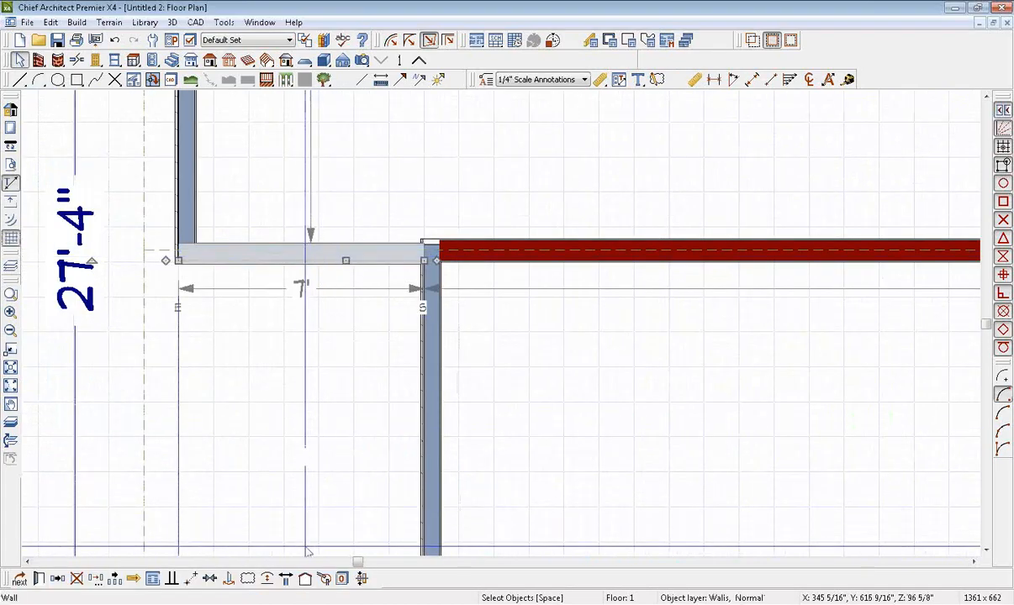
pyautogui.click(285, 578)
pyautogui.scroll(2, 323, 239)
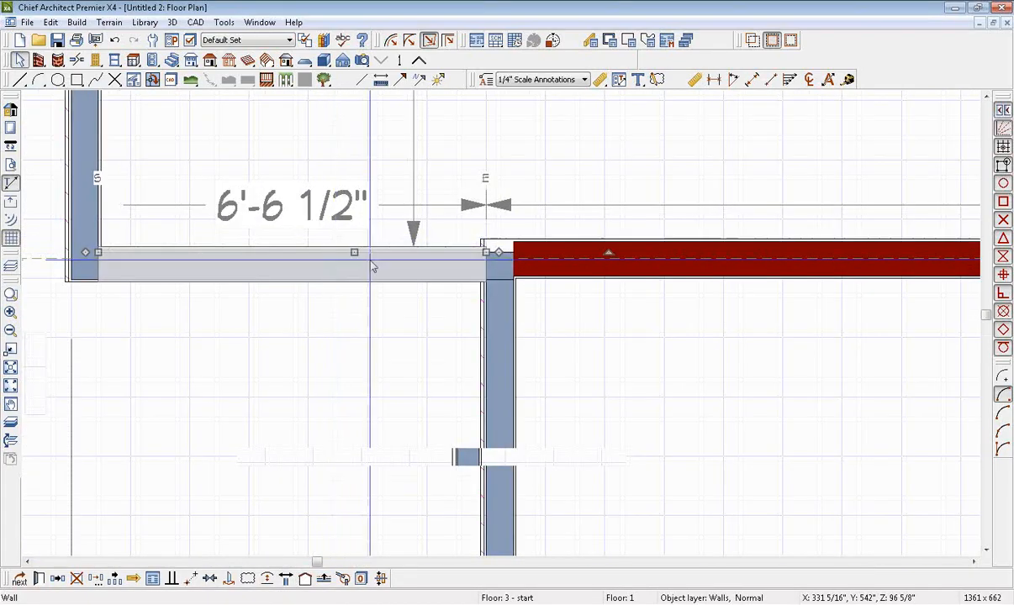
pyautogui.press('Escape')
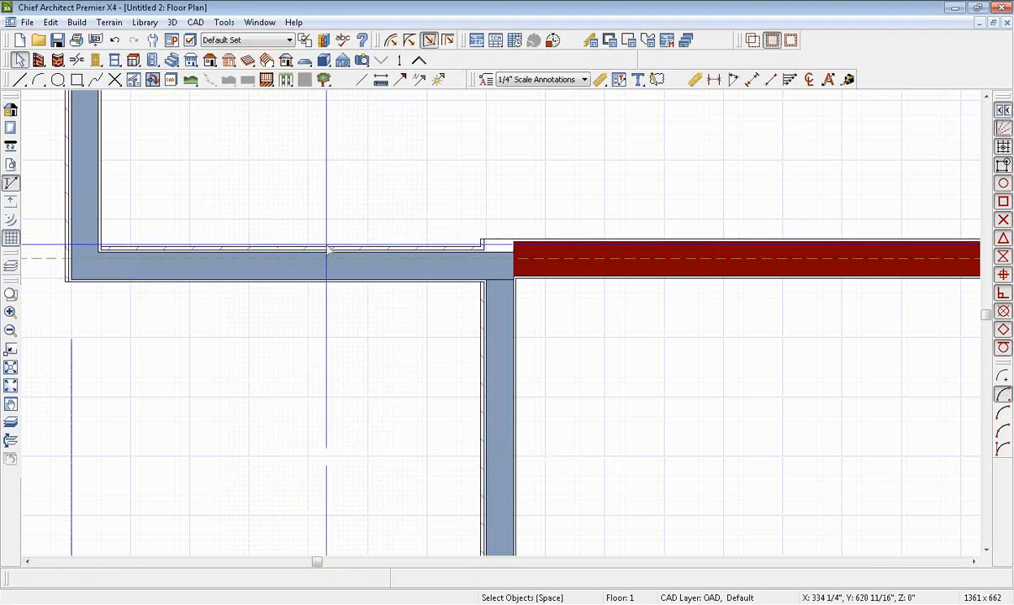
pyautogui.scroll(-1, 368, 265)
pyautogui.click(367, 265)
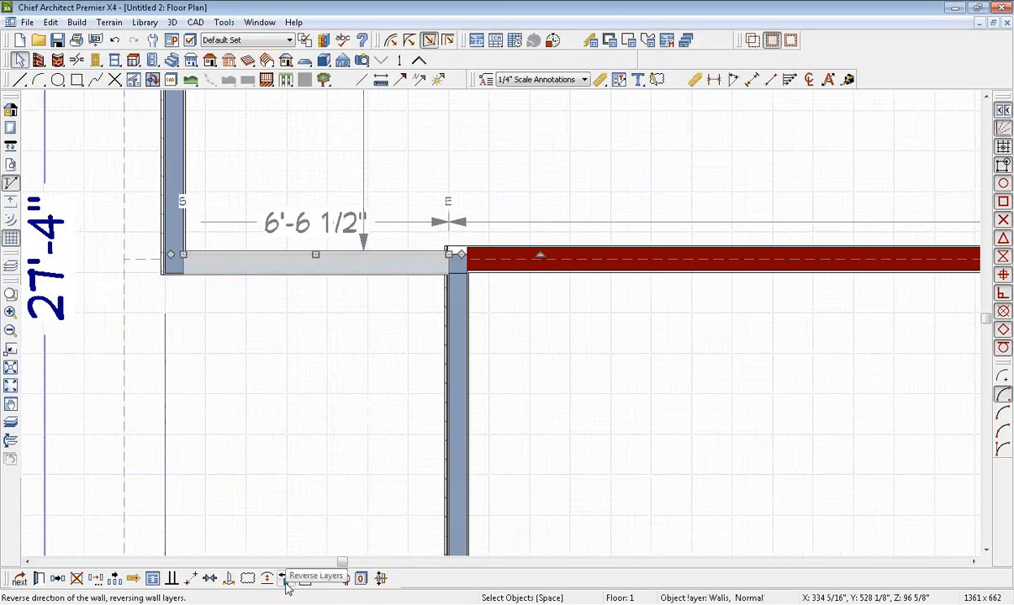
pyautogui.moveTo(273, 393); pyautogui.dragTo(381, 377, button='middle')
pyautogui.scroll(-3, 380, 377)
pyautogui.click(398, 380)
# - Move the overall dimension line on the left side of the plan farther out from the exterior wall
pyautogui.scroll(-2, 384, 380)
pyautogui.scroll(2, 282, 408)
pyautogui.click(278, 403)
pyautogui.moveTo(274, 399); pyautogui.dragTo(221, 405)
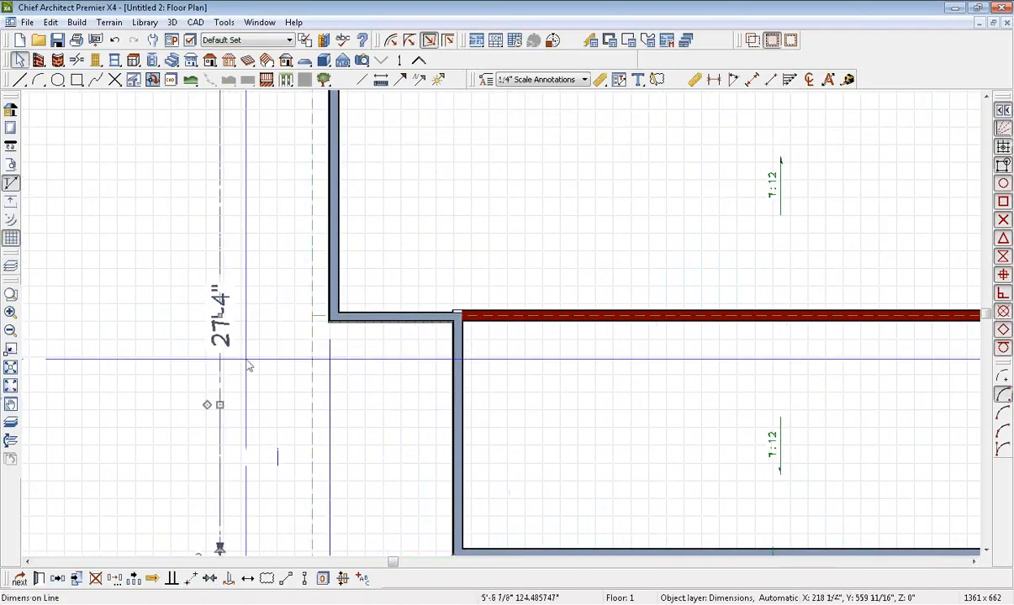
pyautogui.scroll(1, 242, 256)
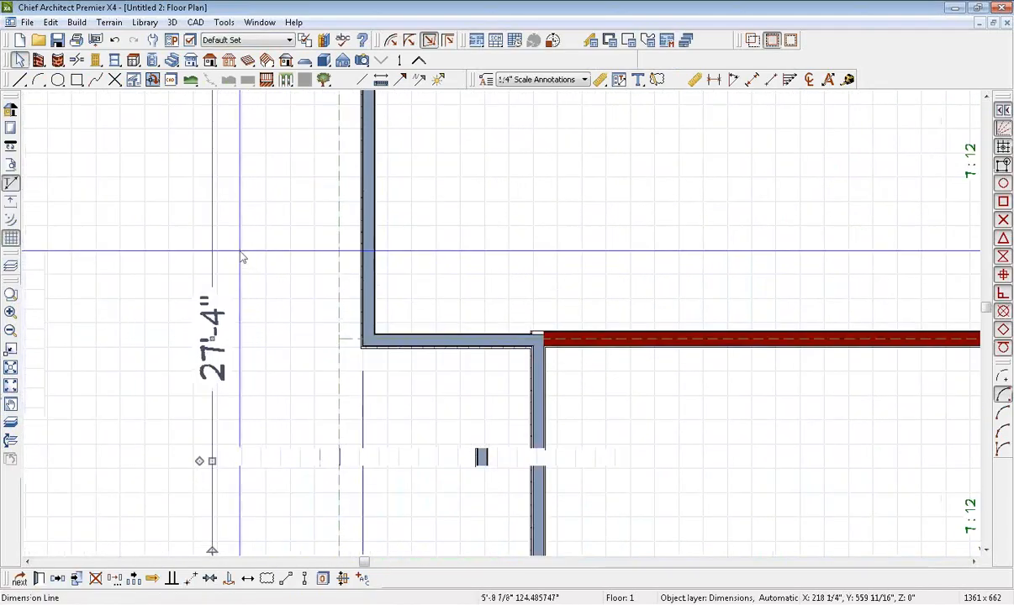
# - Place a copy of the left overall dimension line about 2'-3" closer to the house, and clear the selection
pyautogui.click(57, 580)
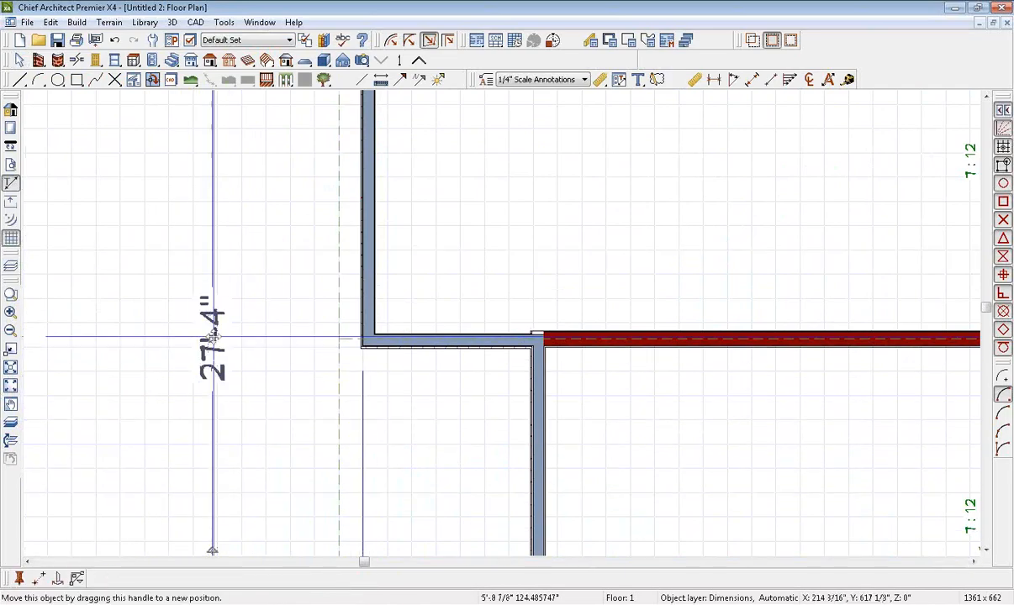
pyautogui.moveTo(229, 336); pyautogui.dragTo(266, 336)
pyautogui.scroll(-2, 269, 338)
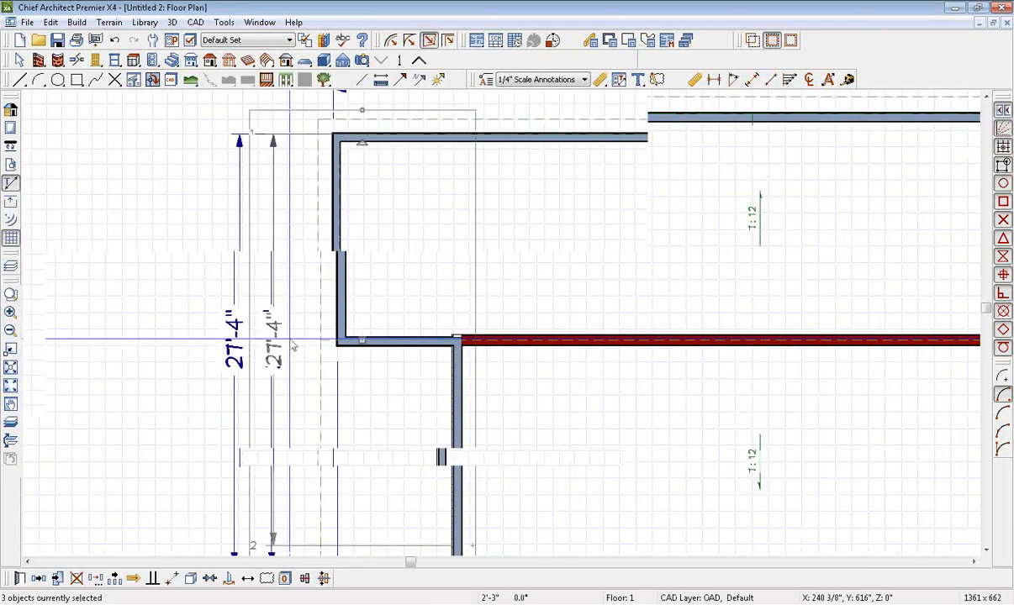
pyautogui.press('space')
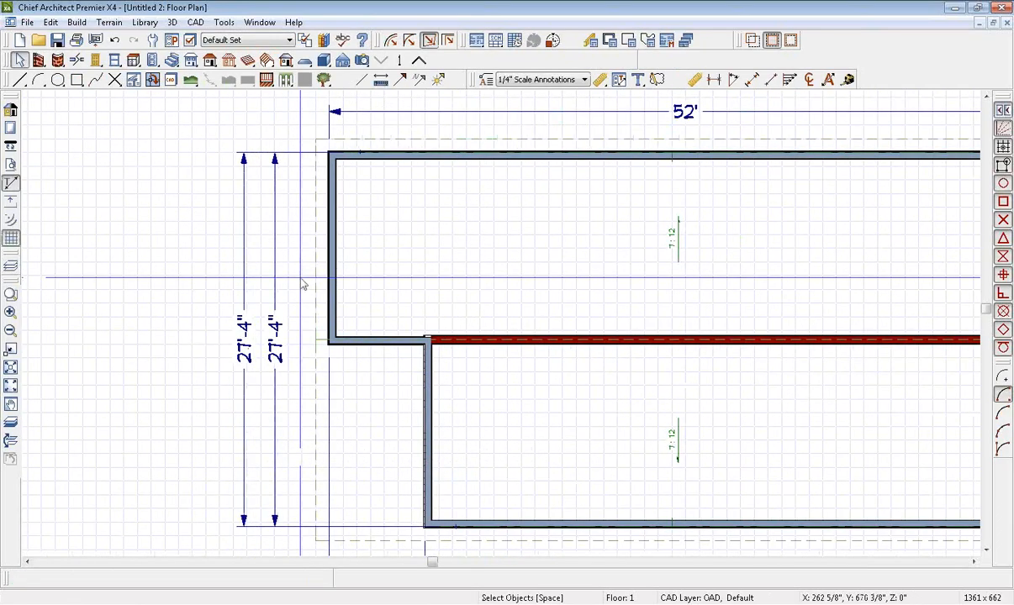
# - Pull the inner left dimension's upper extension line back off the rear exterior wall
pyautogui.scroll(2, 290, 244)
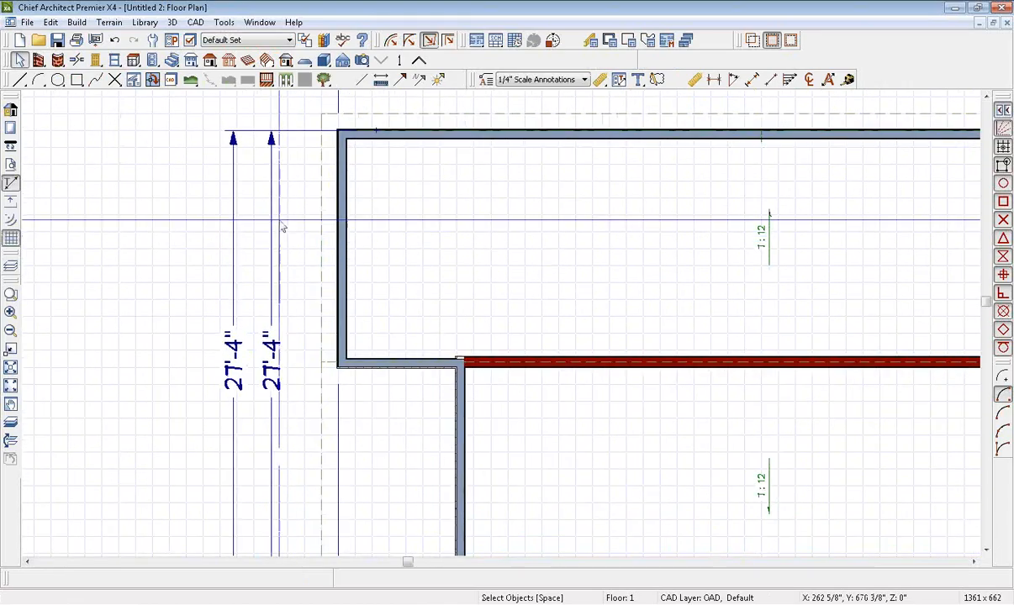
pyautogui.click(270, 220)
pyautogui.scroll(3, 300, 159)
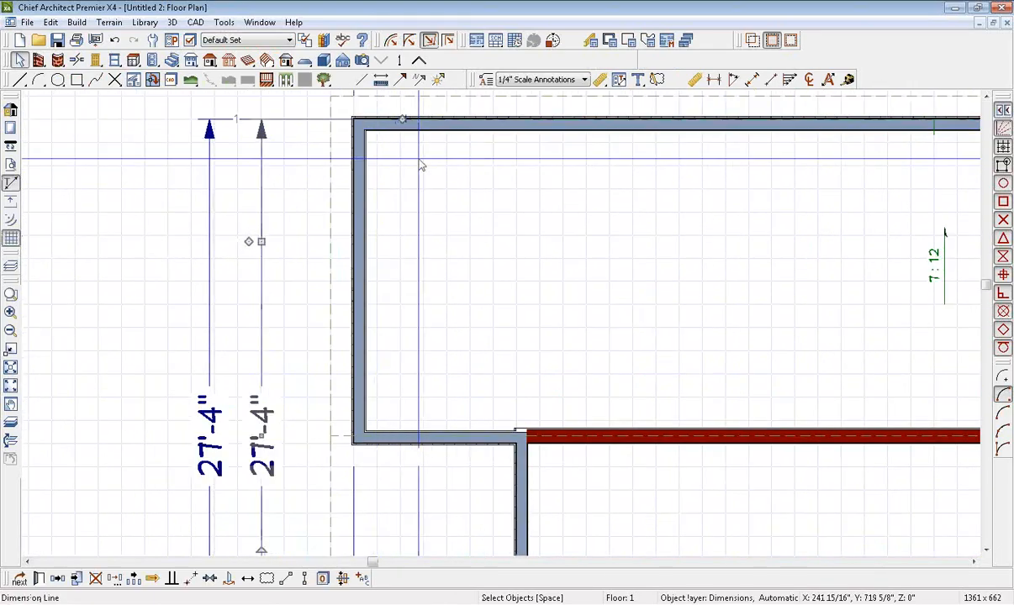
pyautogui.scroll(3, 403, 126)
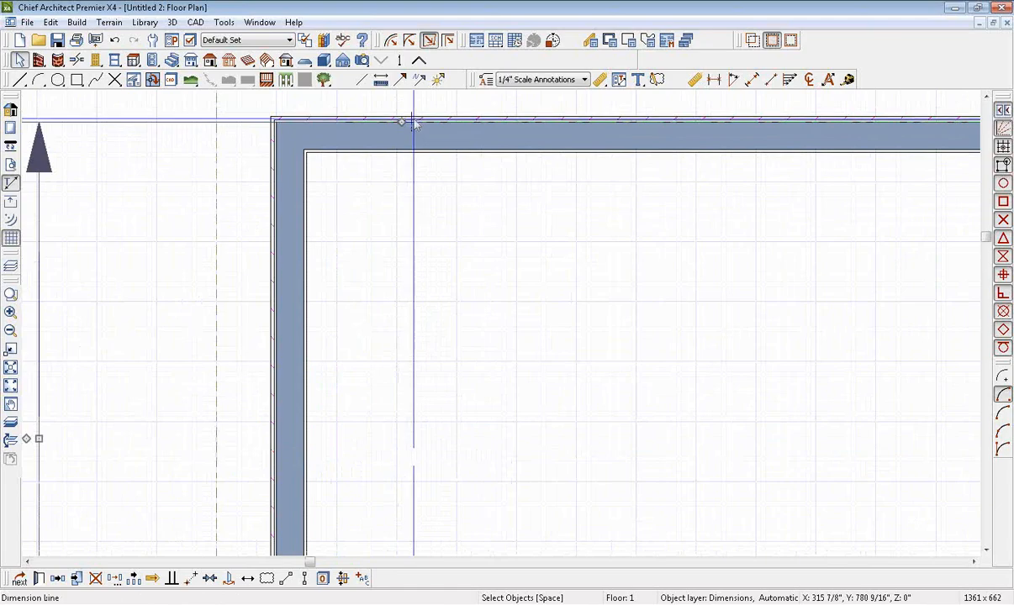
pyautogui.scroll(-2, 416, 131)
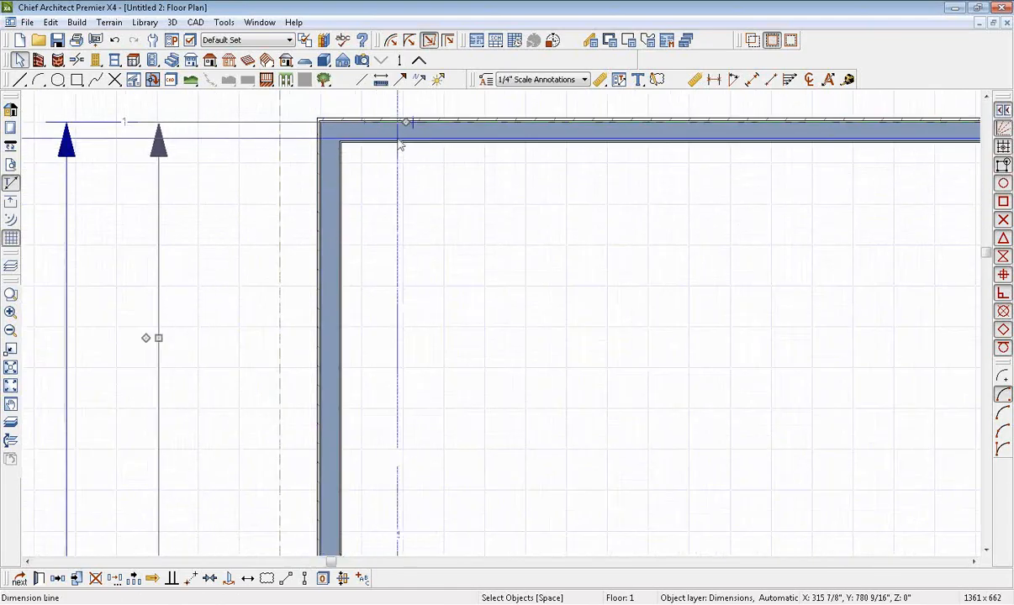
pyautogui.moveTo(408, 121); pyautogui.dragTo(386, 122)
pyautogui.scroll(-3, 424, 139)
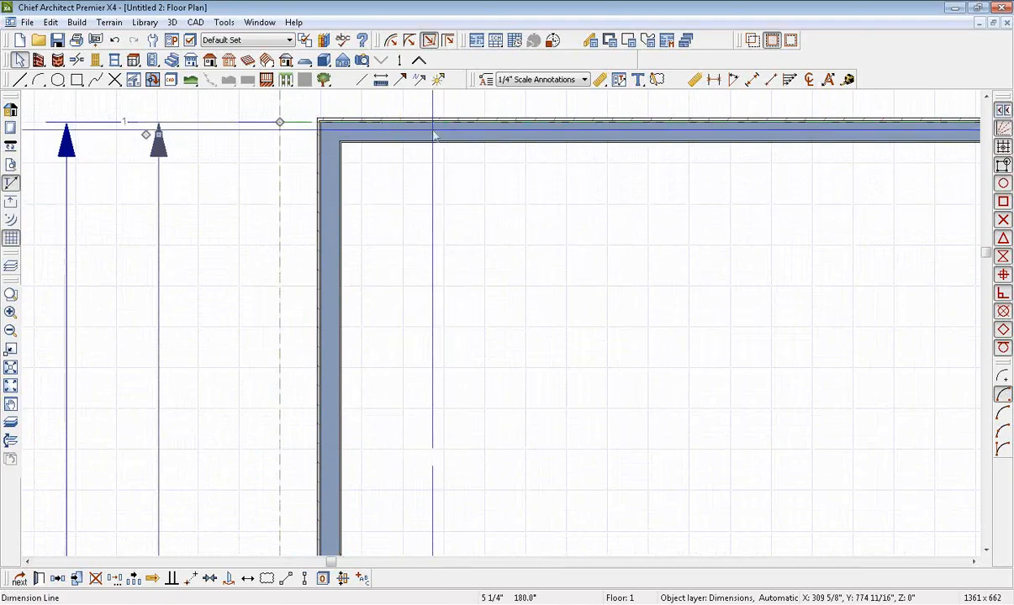
# - Pull the inner left dimension's lower extension line back off the front exterior wall
pyautogui.moveTo(443, 360); pyautogui.dragTo(431, 228, button='middle')
pyautogui.scroll(7, 525, 430)
pyautogui.click(517, 410)
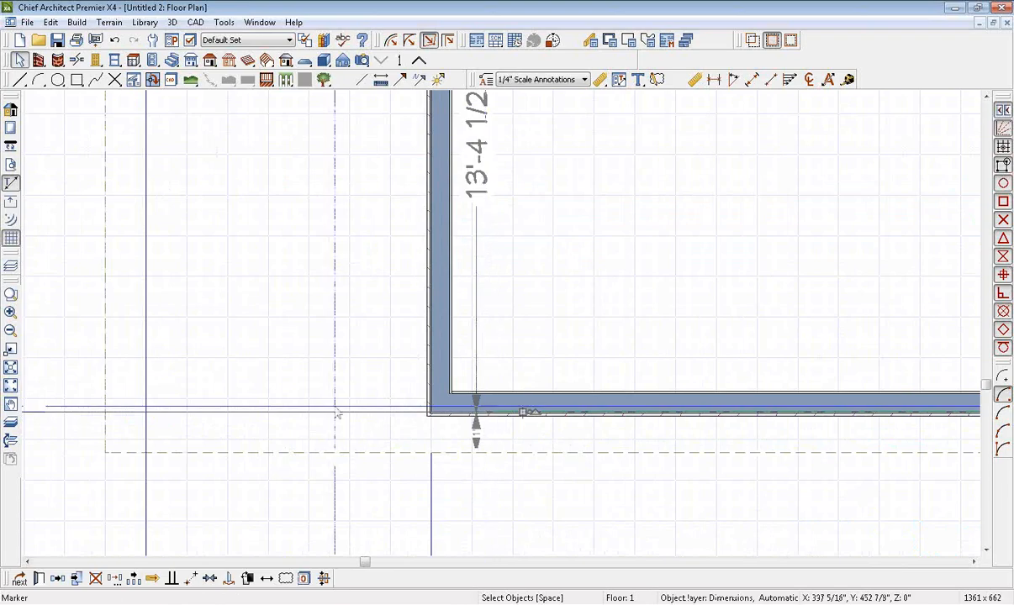
pyautogui.scroll(-2, 276, 347)
pyautogui.click(75, 251)
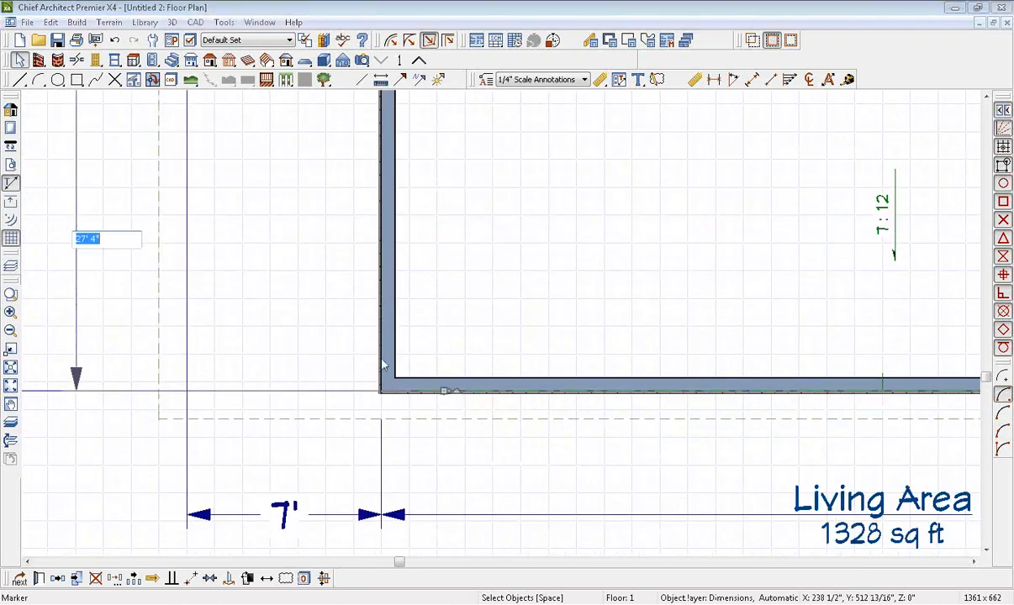
pyautogui.click(422, 376)
pyautogui.click(86, 270)
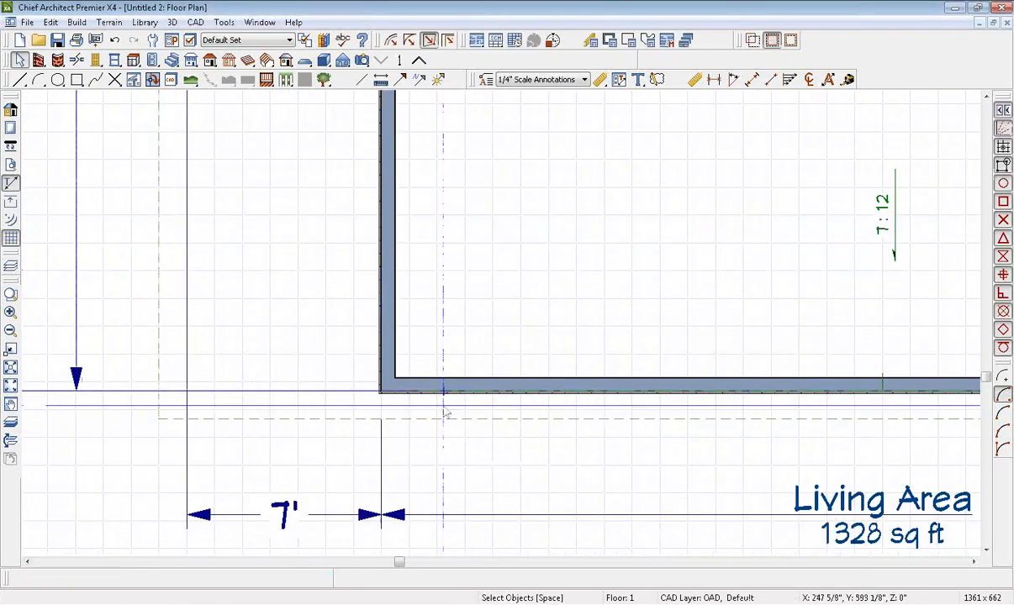
pyautogui.scroll(1, 443, 407)
pyautogui.moveTo(100, 251); pyautogui.dragTo(203, 277, button='middle')
pyautogui.click(143, 267)
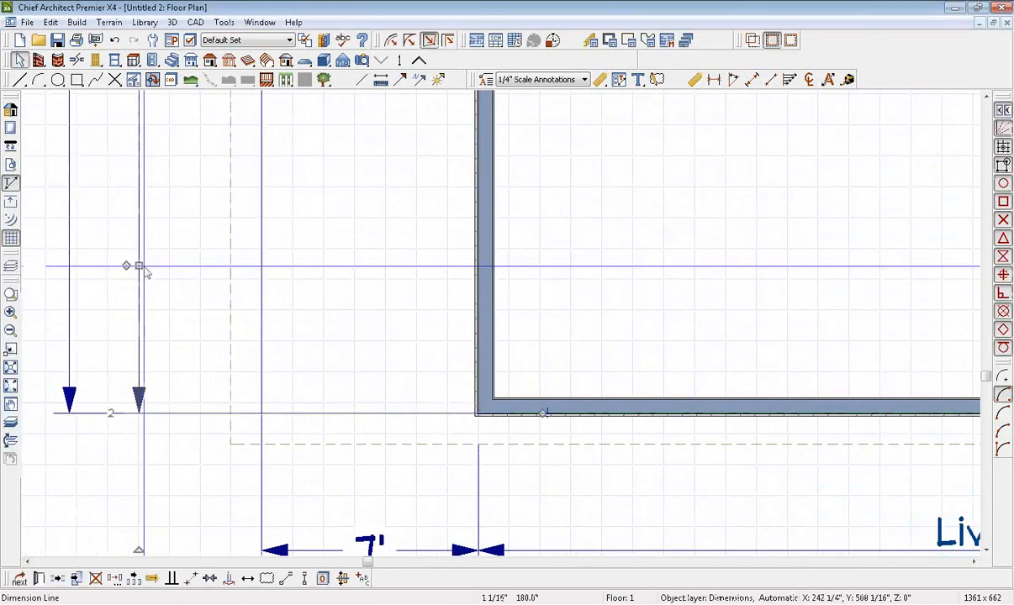
pyautogui.scroll(3, 548, 417)
pyautogui.moveTo(532, 406)
pyautogui.mouseDown()
pyautogui.moveTo(493, 372)
pyautogui.moveTo(487, 396)
pyautogui.mouseUp()
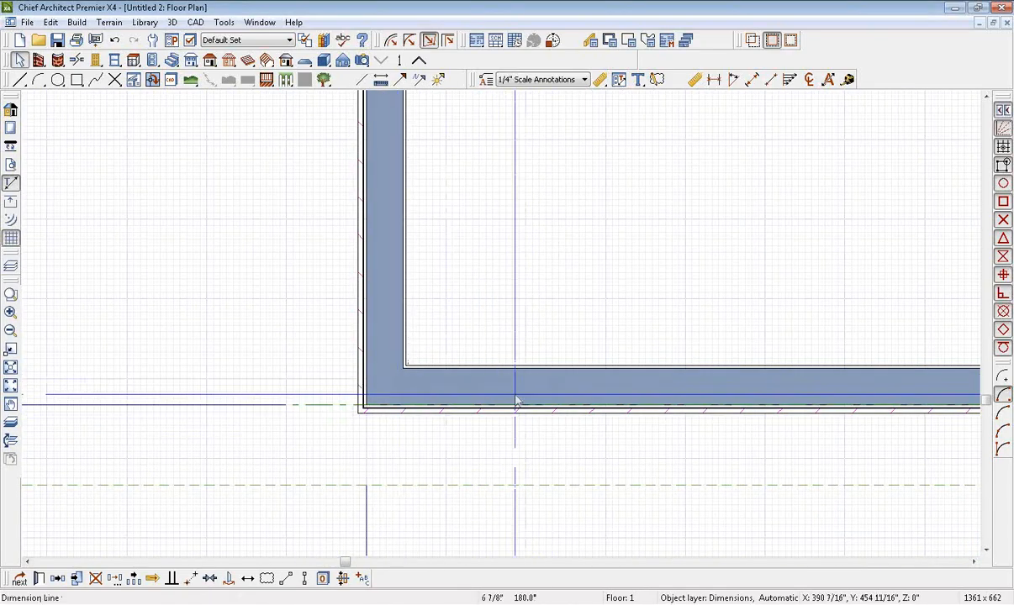
# - Extend the inner left dimension line to also locate the 7' wall at the inset corner, with its extension line clear of the wall
pyautogui.scroll(-6, 515, 396)
pyautogui.moveTo(295, 129); pyautogui.dragTo(297, 368, button='middle')
pyautogui.scroll(1, 297, 368)
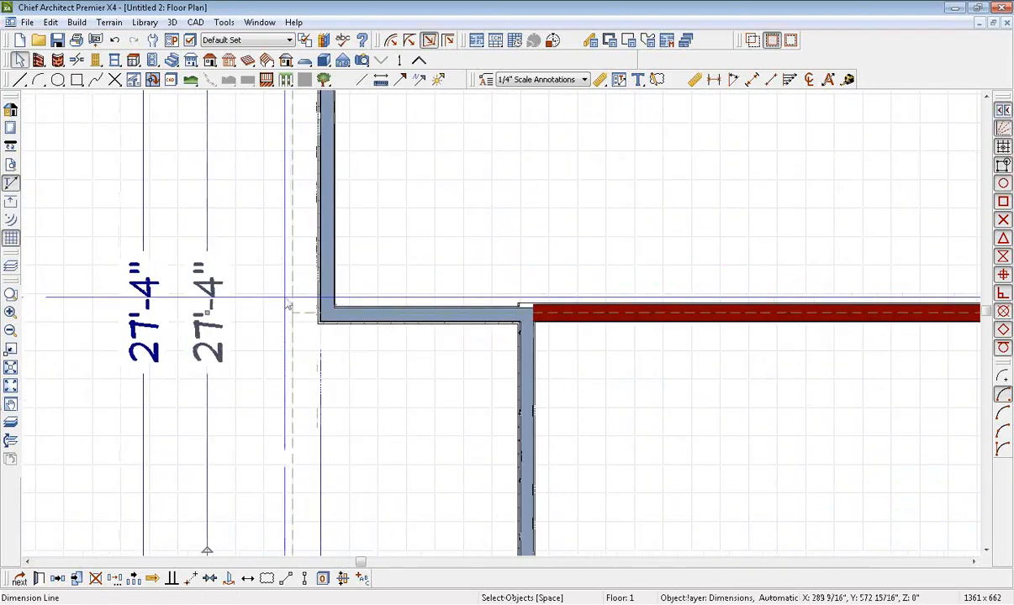
pyautogui.click(216, 220)
pyautogui.click(208, 217)
pyautogui.scroll(2, 207, 216)
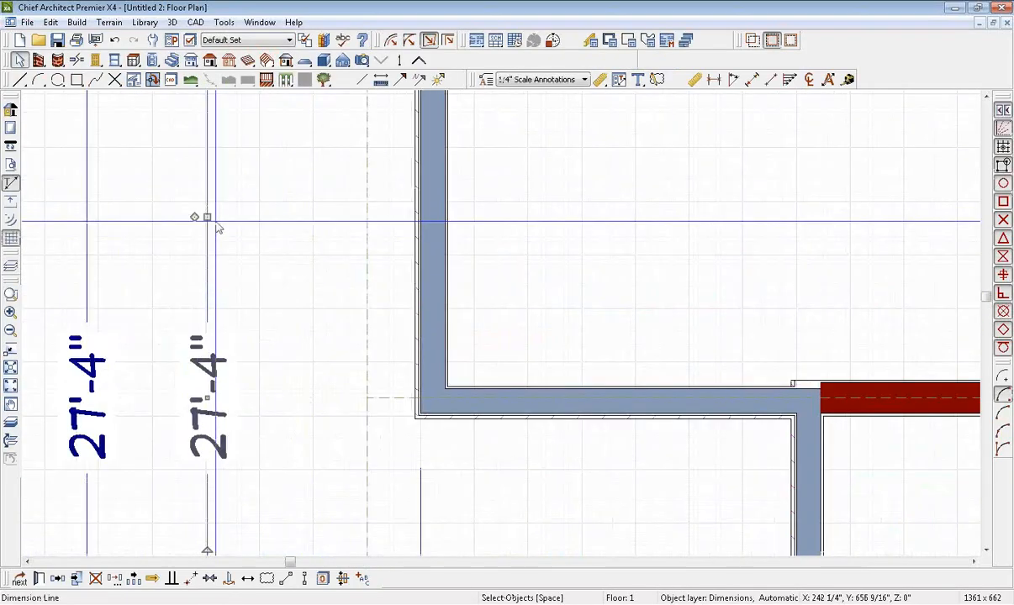
pyautogui.moveTo(208, 217); pyautogui.dragTo(495, 412)
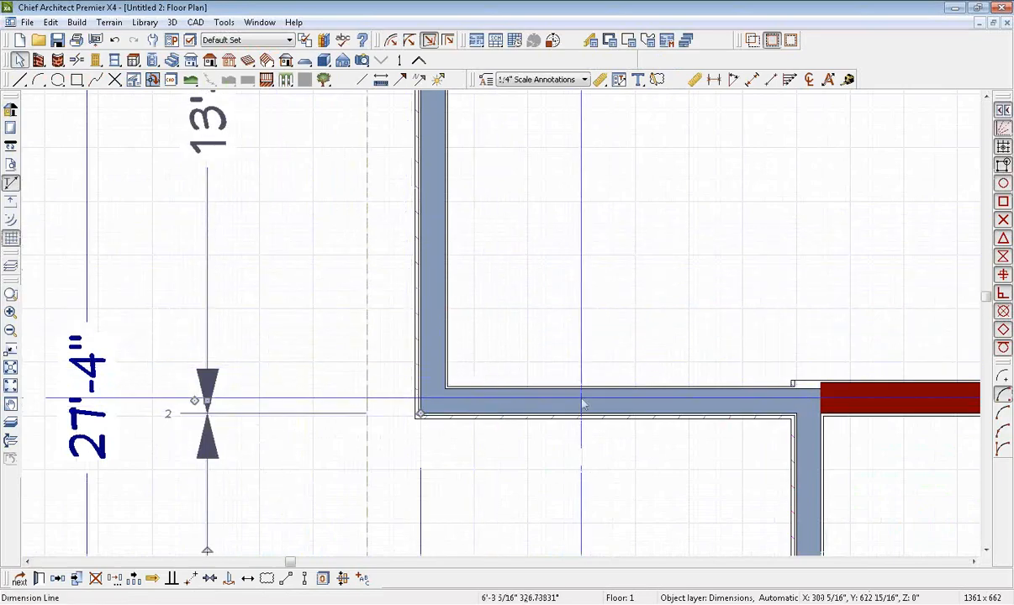
pyautogui.scroll(-3, 588, 377)
pyautogui.moveTo(538, 283); pyautogui.dragTo(475, 245, button='middle')
pyautogui.scroll(-3, 475, 244)
pyautogui.click(477, 343)
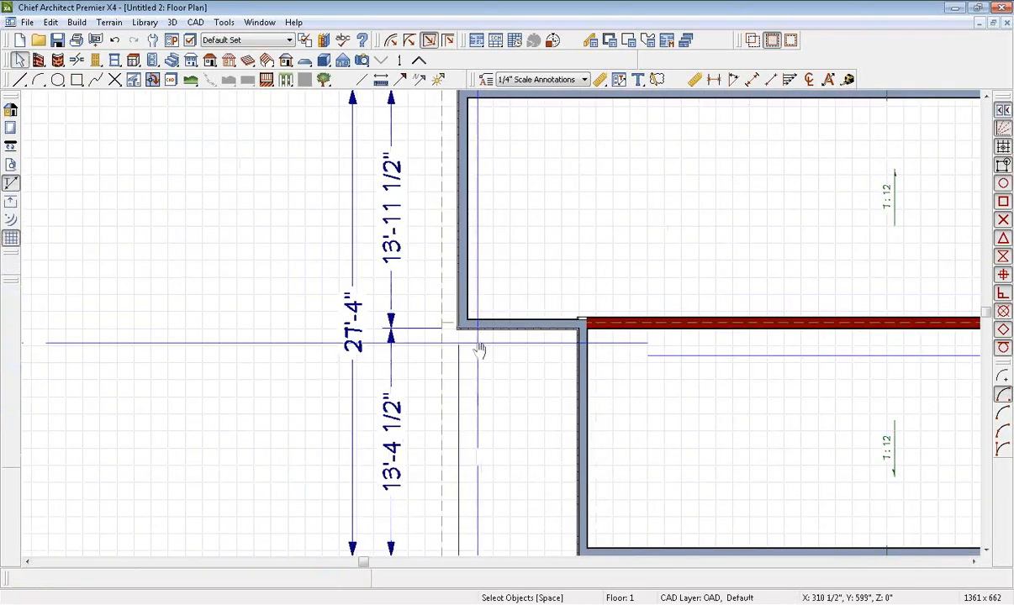
# - Set the distance from the rear exterior wall to the 7' inset corner wall to 13'-8"
pyautogui.moveTo(461, 328); pyautogui.dragTo(432, 290, button='middle')
pyautogui.scroll(-2, 432, 290)
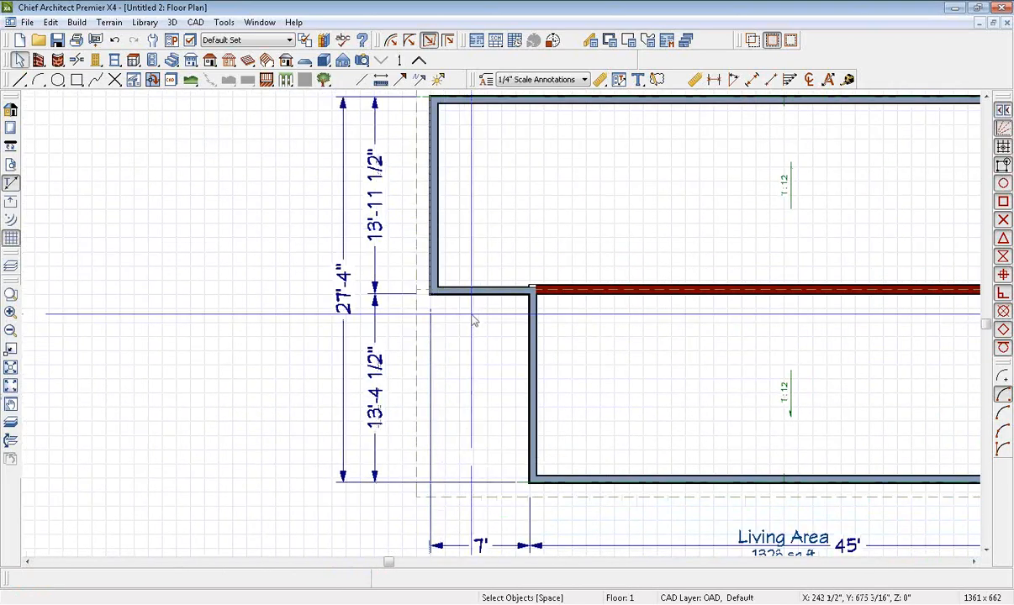
pyautogui.scroll(2, 475, 322)
pyautogui.click(488, 275)
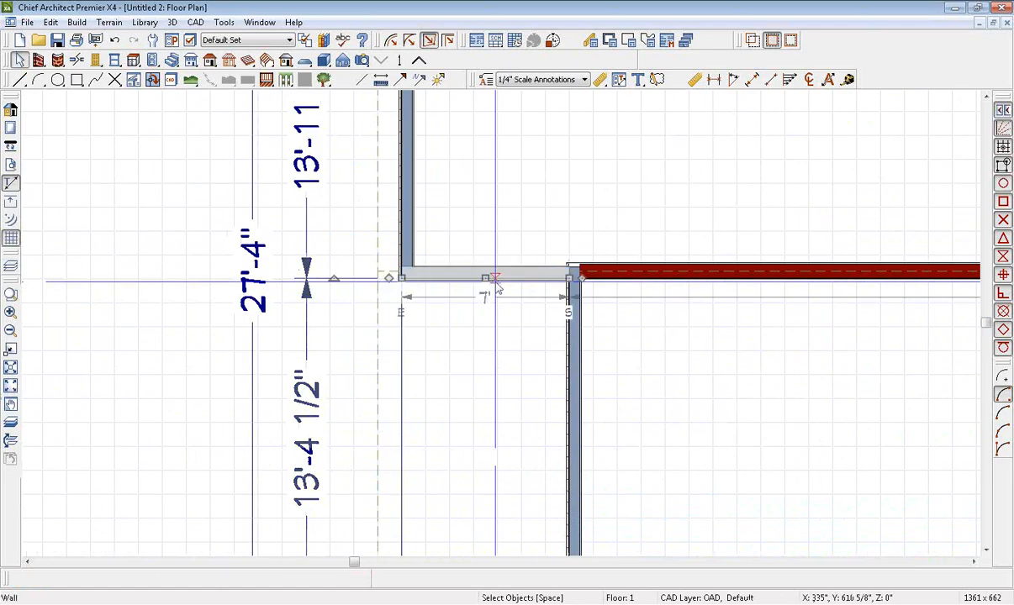
pyautogui.click(316, 171)
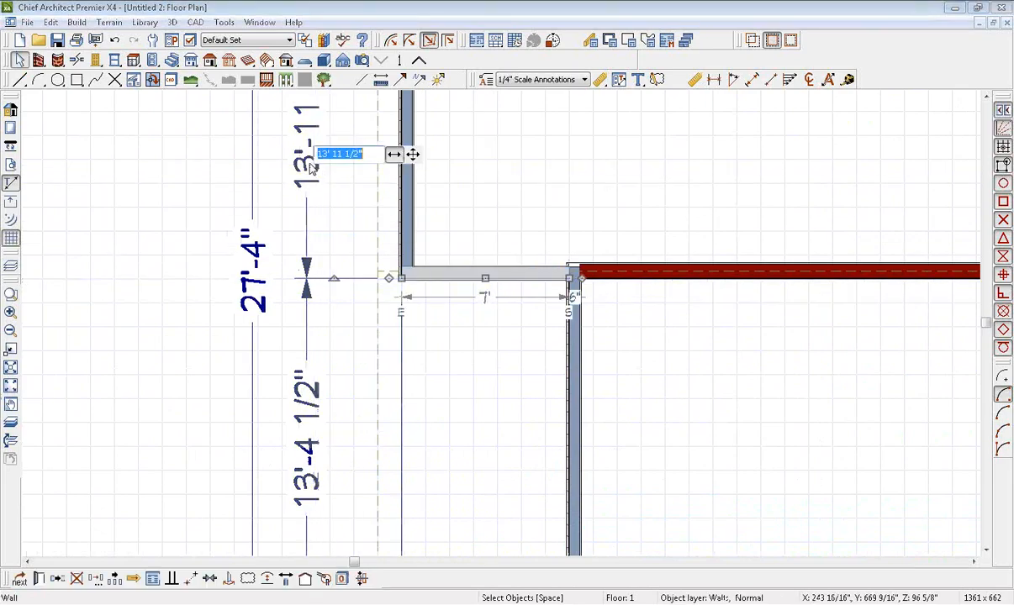
pyautogui.write("13'-8")
pyautogui.press('Return')
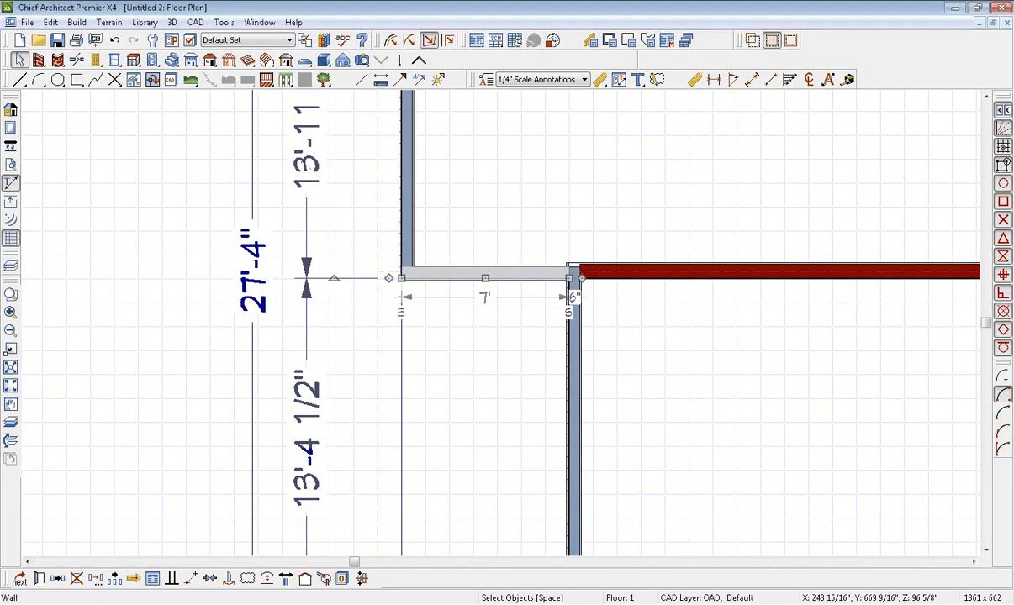
pyautogui.scroll(-3, 304, 178)
pyautogui.click(452, 324)
# - Switch to the Marlena PDF to check the floor plans, and return to compare the Floor 1 plan in Chief Architect
pyautogui.scroll(-5, 454, 329)
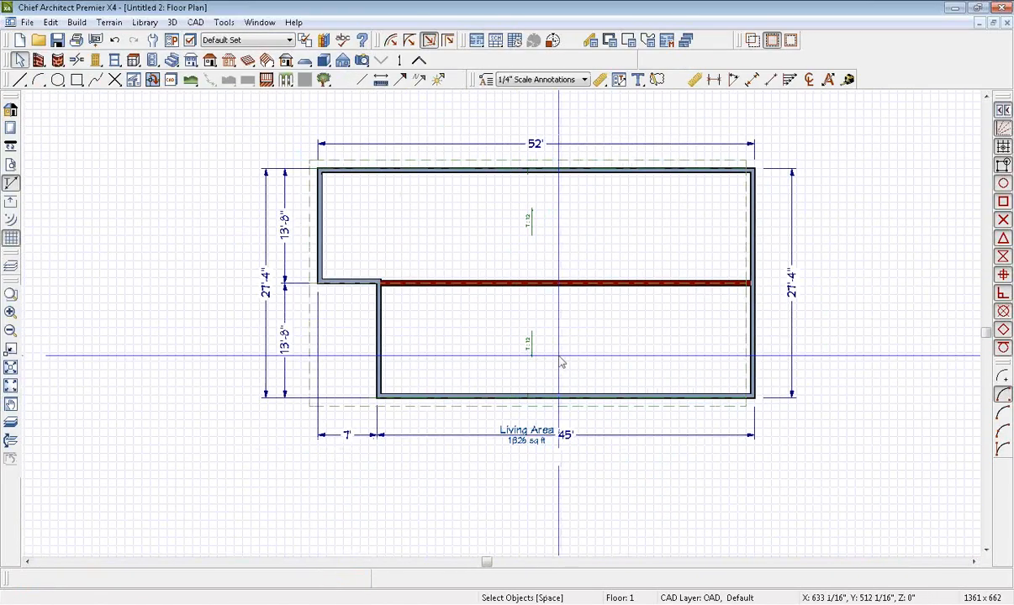
pyautogui.scroll(-2, 424, 360)
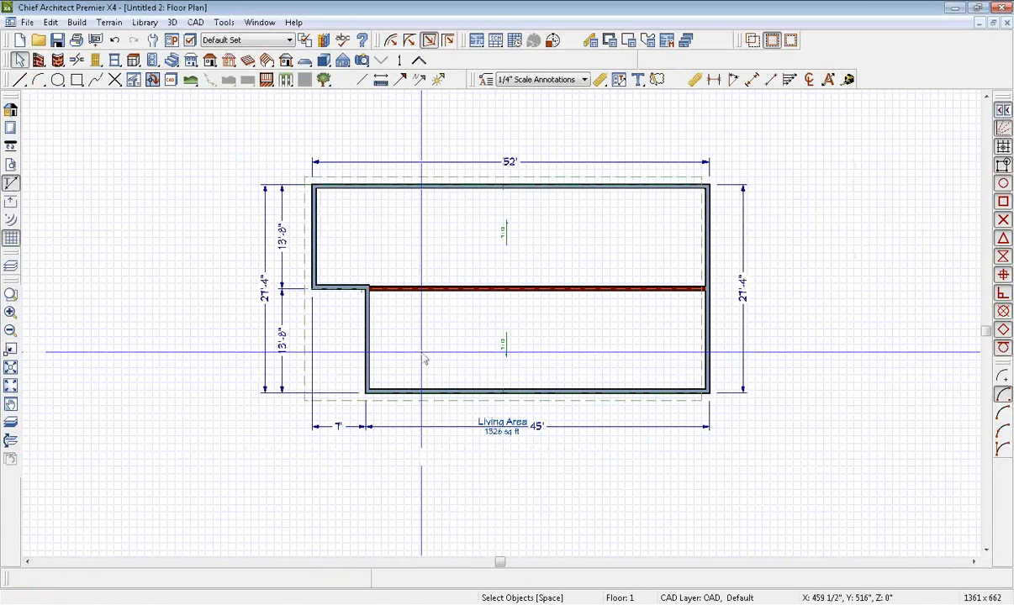
pyautogui.hotkey('alt', 'Tab')
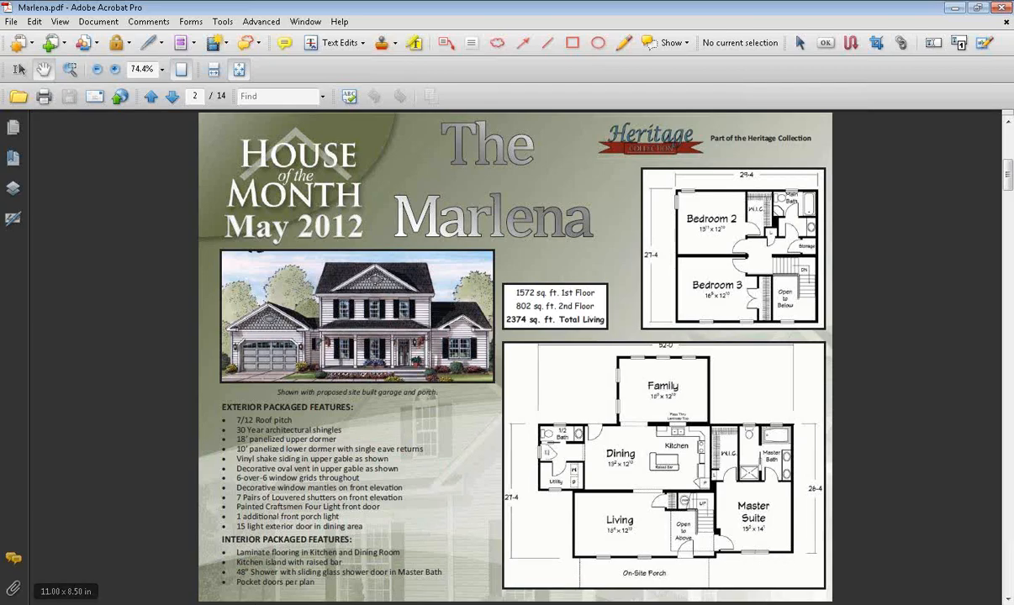
pyautogui.click(328, 601)
pyautogui.moveTo(701, 420); pyautogui.dragTo(536, 368, button='middle')
pyautogui.scroll(3, 536, 368)
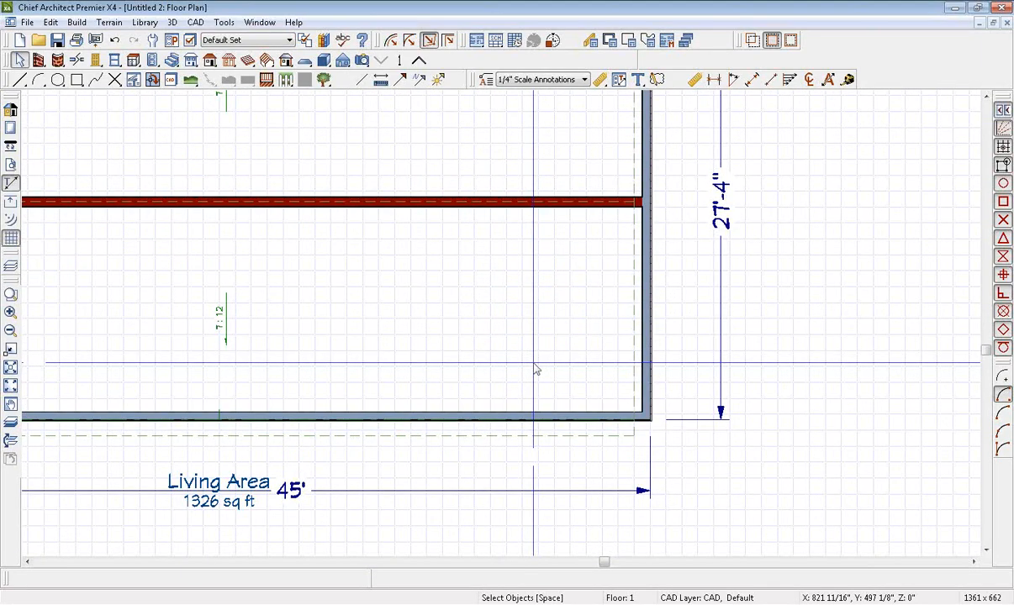
pyautogui.scroll(-3, 538, 368)
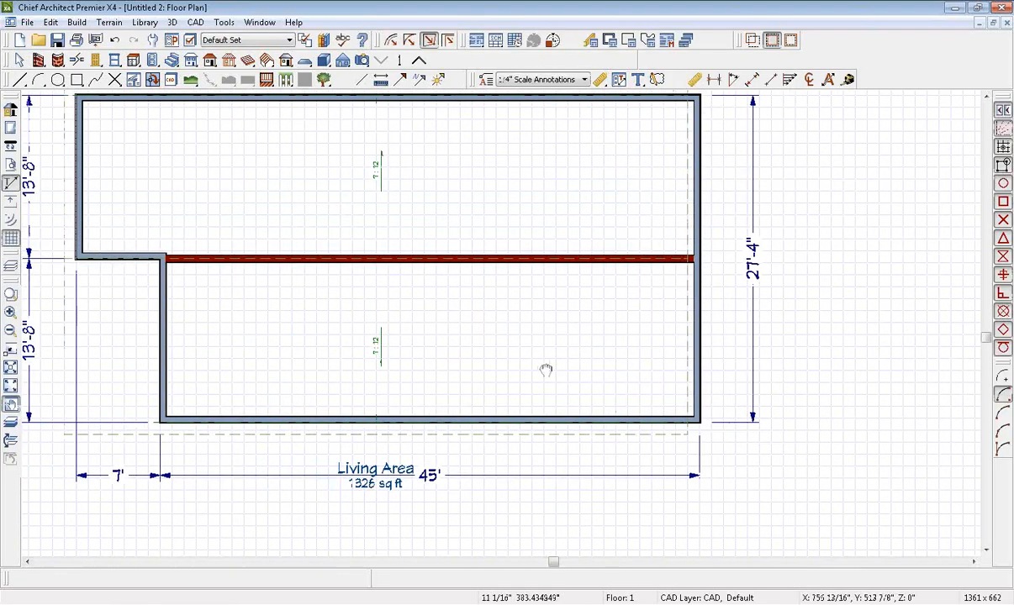
# - Break the front exterior wall near its right end and move the right-hand section back toward the center wall
pyautogui.click(330, 601)
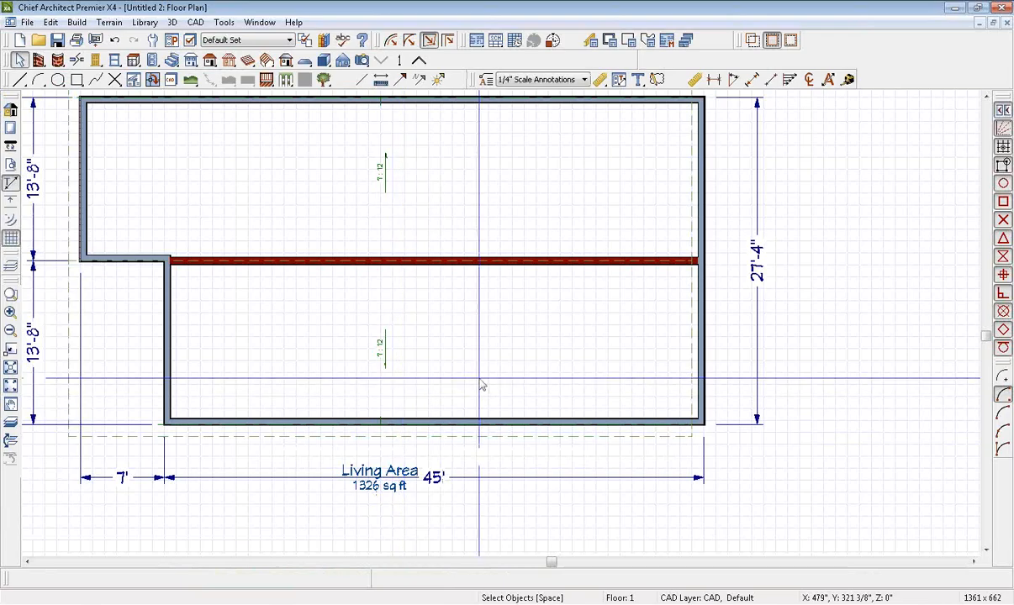
pyautogui.moveTo(482, 384); pyautogui.dragTo(527, 330, button='middle')
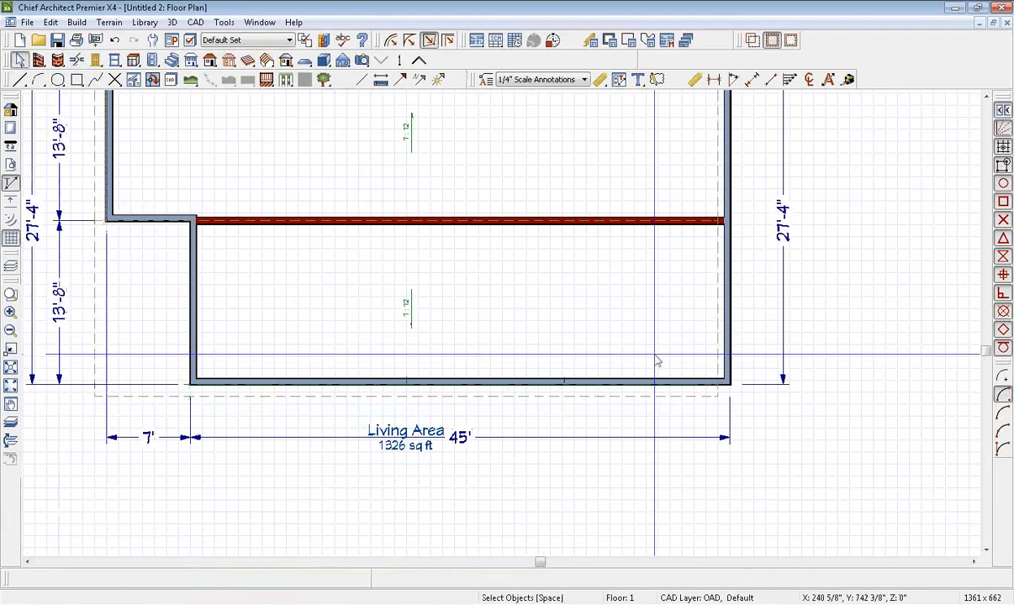
pyautogui.click(670, 385)
pyautogui.moveTo(645, 385); pyautogui.dragTo(646, 304)
pyautogui.scroll(3, 584, 323)
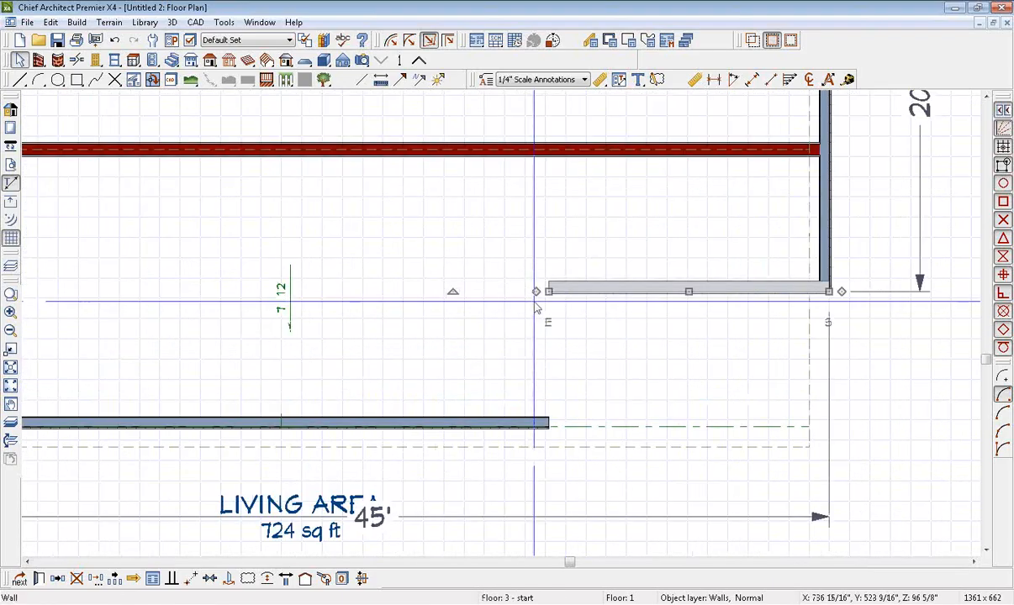
# - Draw a straight exterior wall connecting the set-back section to the end of the remaining front wall
pyautogui.moveTo(537, 292)
pyautogui.mouseDown()
pyautogui.moveTo(547, 390)
pyautogui.moveTo(548, 294)
pyautogui.mouseUp()
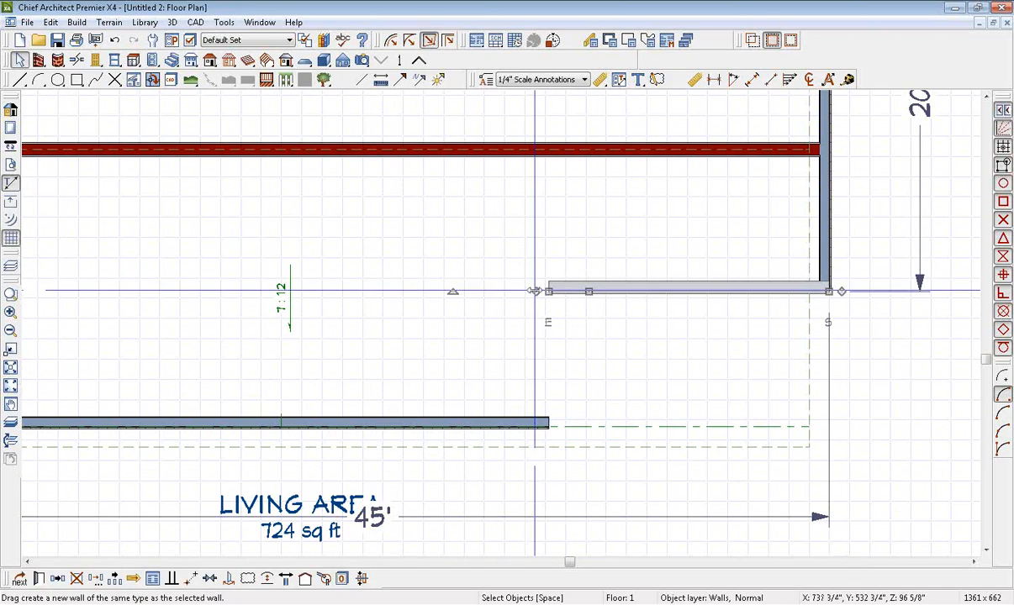
pyautogui.click(386, 209)
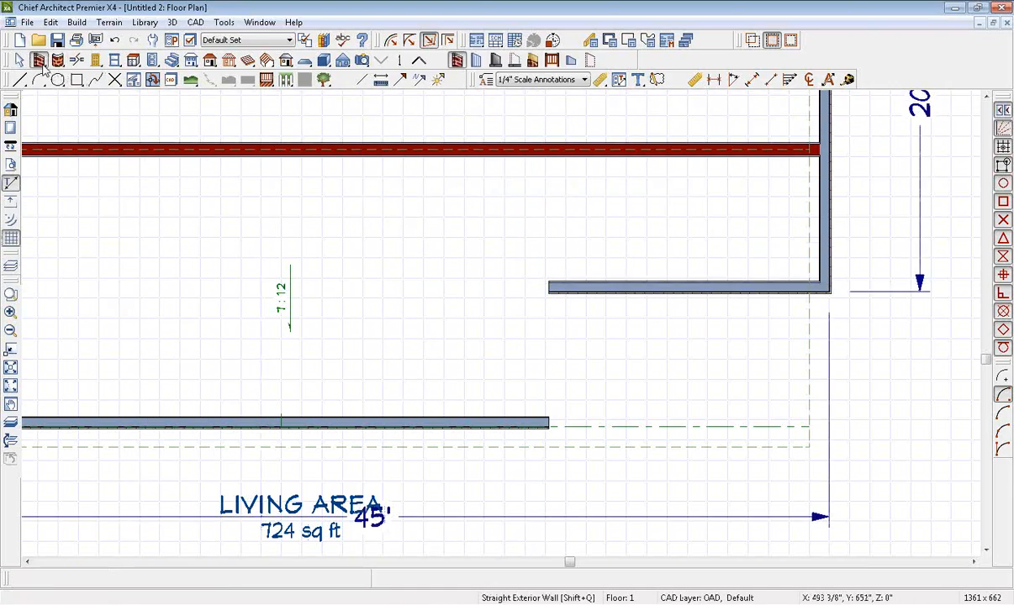
pyautogui.moveTo(546, 298); pyautogui.dragTo(550, 423)
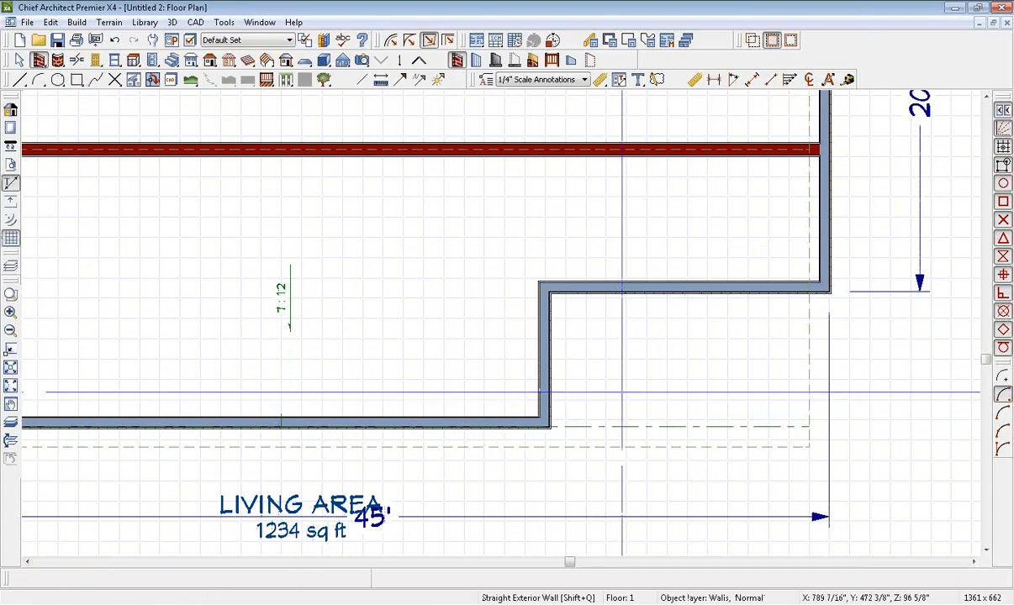
pyautogui.scroll(-3, 618, 370)
pyautogui.press('space')
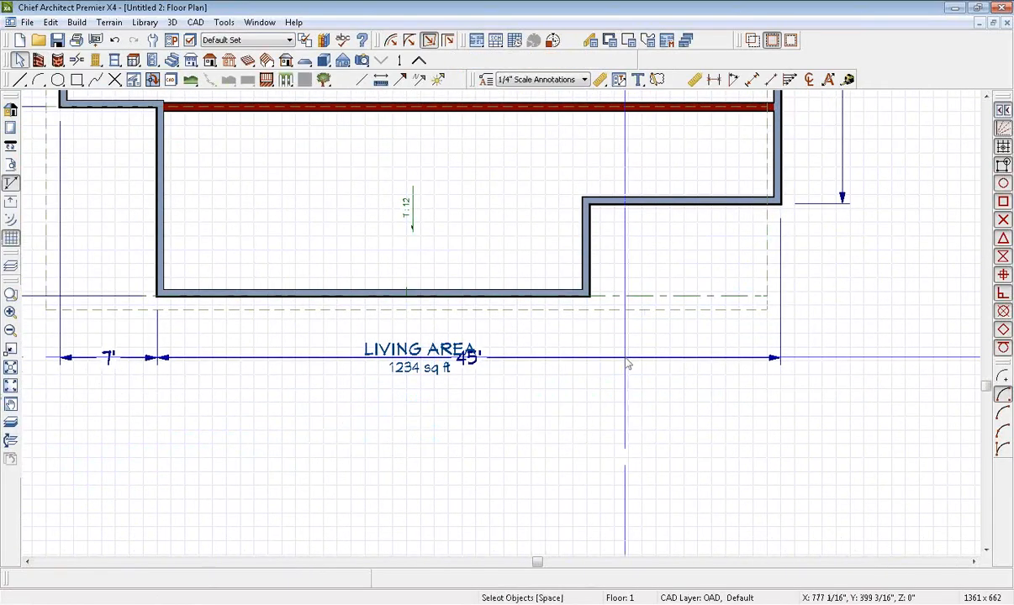
# - Extend the front dimension line to also locate the new jog wall
pyautogui.click(625, 360)
pyautogui.scroll(2, 618, 361)
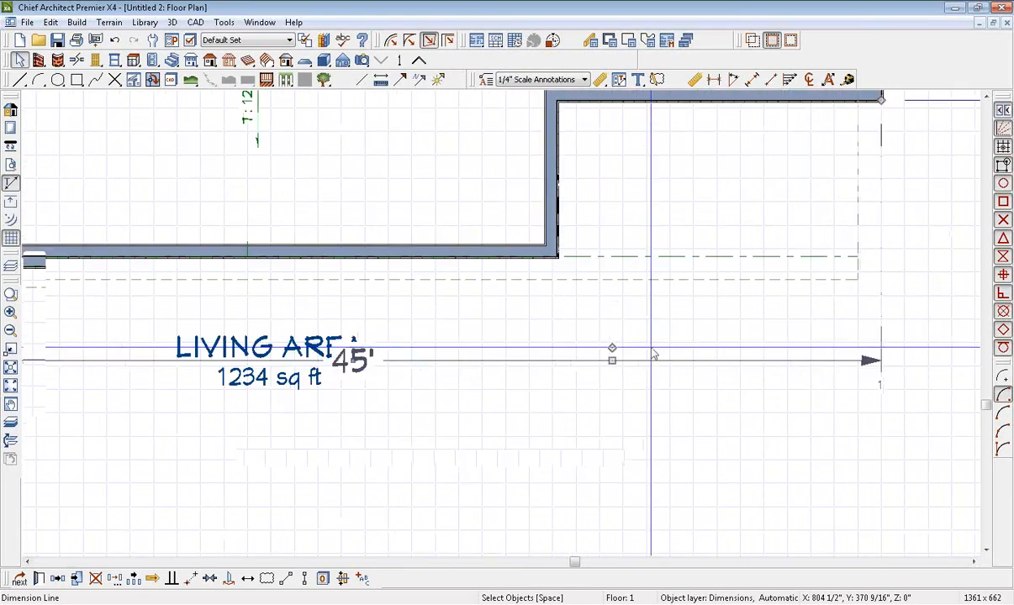
pyautogui.moveTo(611, 356); pyautogui.dragTo(559, 200)
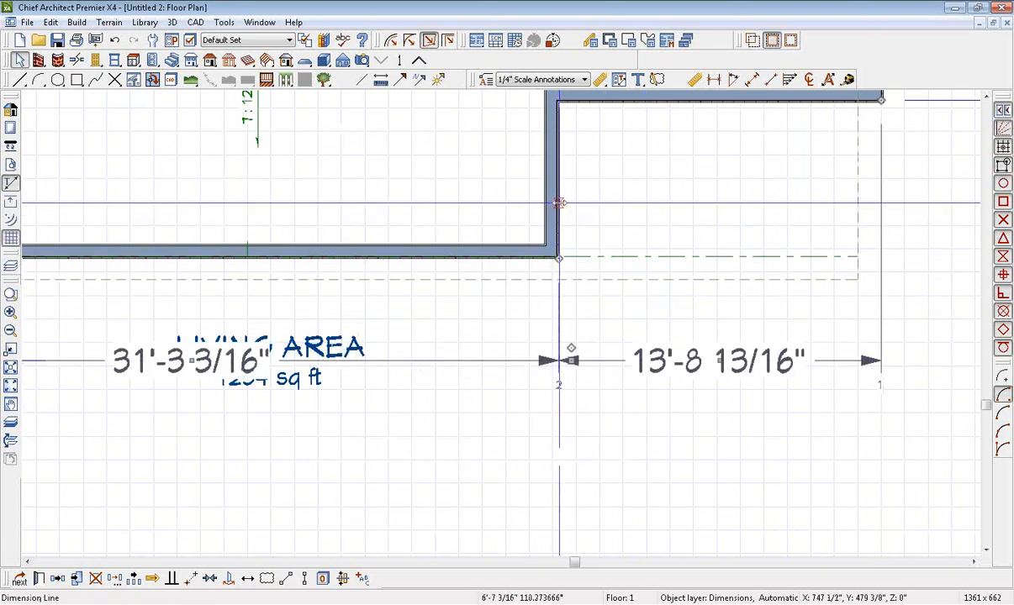
# - Move the jog wall's dimension extension line from the siding face to the wall's main layer
pyautogui.scroll(1, 561, 209)
pyautogui.scroll(3, 562, 208)
pyautogui.scroll(2, 562, 402)
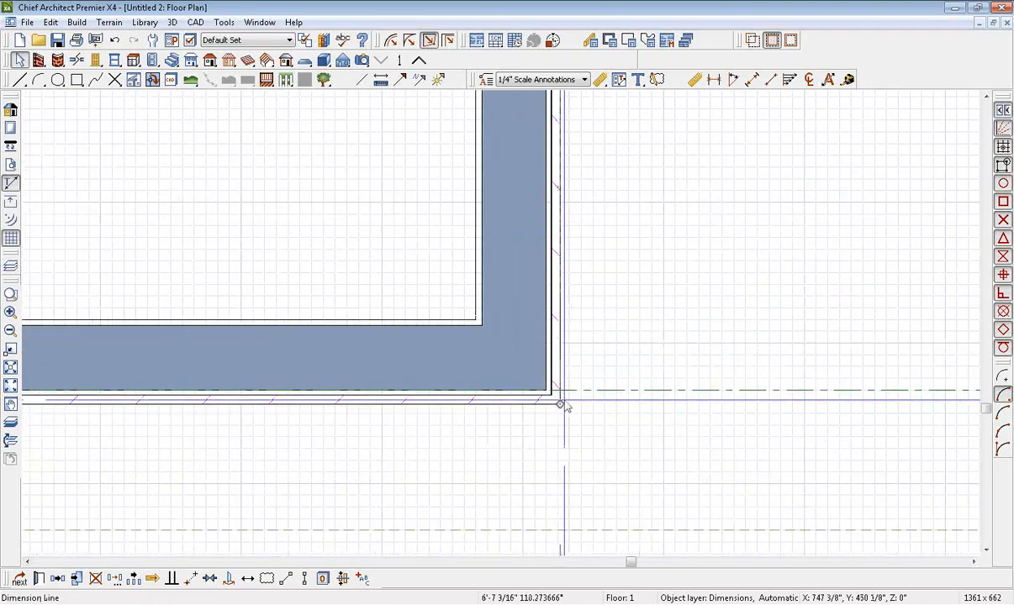
pyautogui.moveTo(561, 406); pyautogui.dragTo(536, 247)
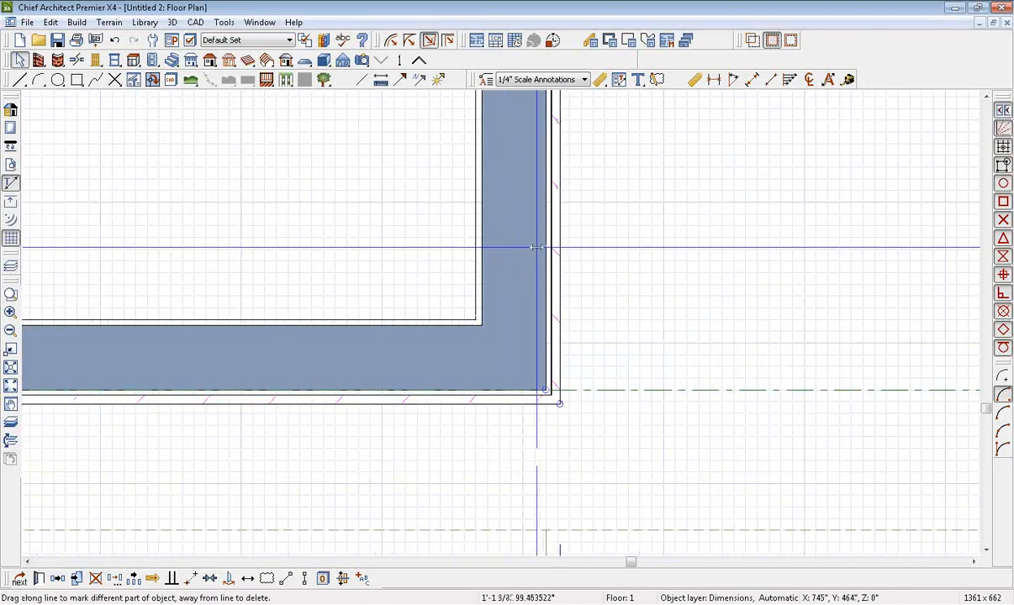
pyautogui.scroll(-7, 534, 257)
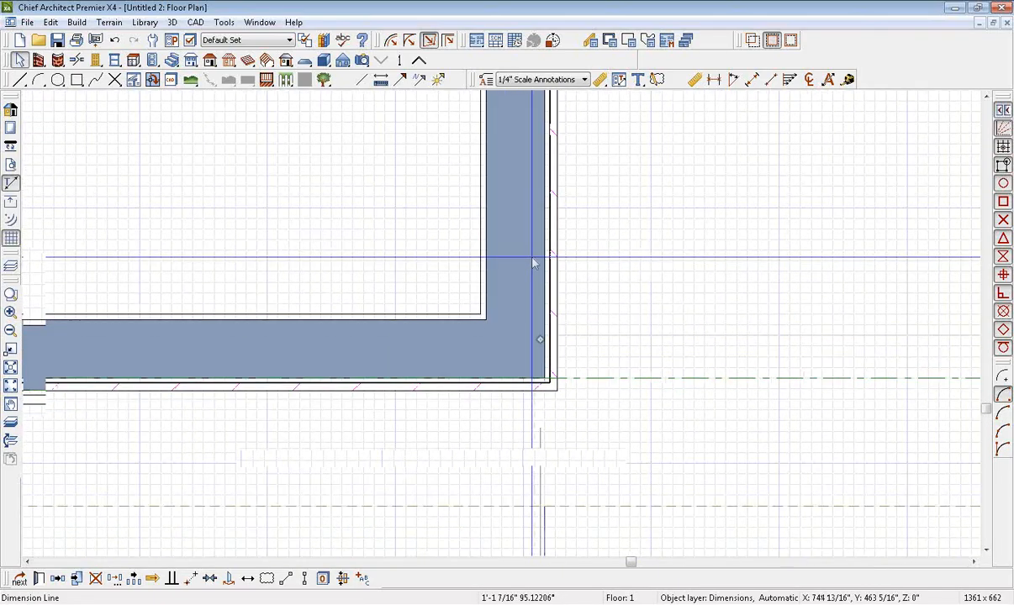
# - Examine where the inner left dimension line's extension meets the 7' inset corner wall
pyautogui.moveTo(442, 256); pyautogui.dragTo(855, 468, button='middle')
pyautogui.moveTo(293, 300); pyautogui.dragTo(620, 405, button='middle')
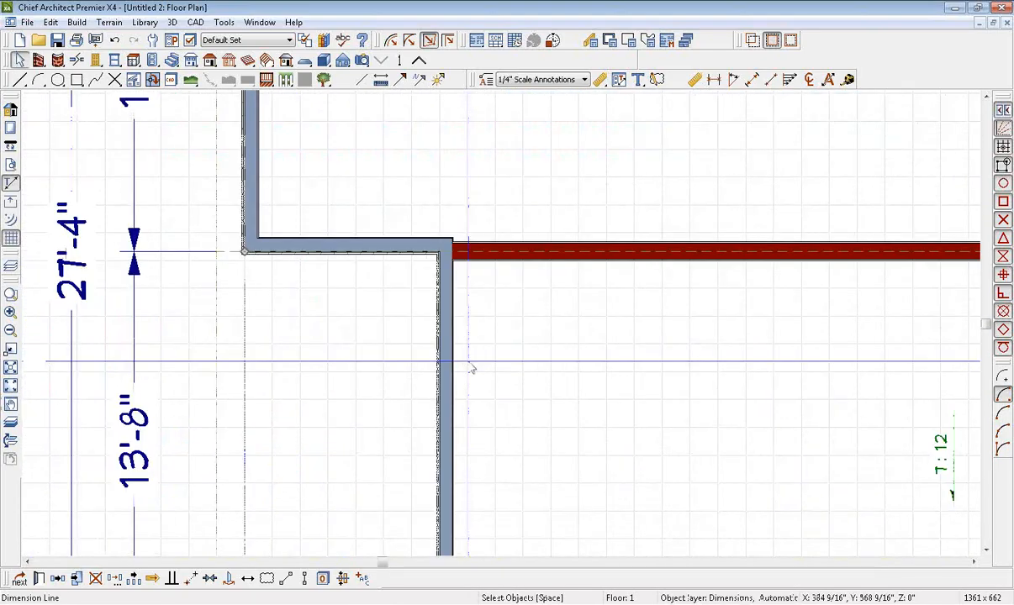
pyautogui.scroll(3, 289, 286)
pyautogui.moveTo(111, 180); pyautogui.dragTo(291, 261, button='middle')
pyautogui.scroll(1, 252, 244)
pyautogui.click(209, 213)
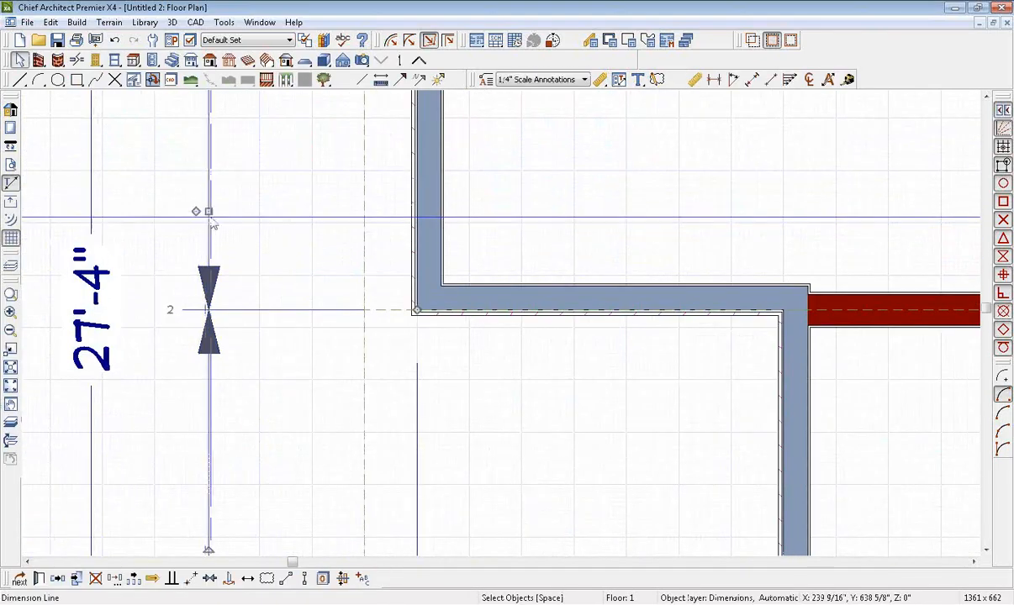
pyautogui.scroll(4, 400, 311)
pyautogui.moveTo(427, 313); pyautogui.dragTo(473, 317)
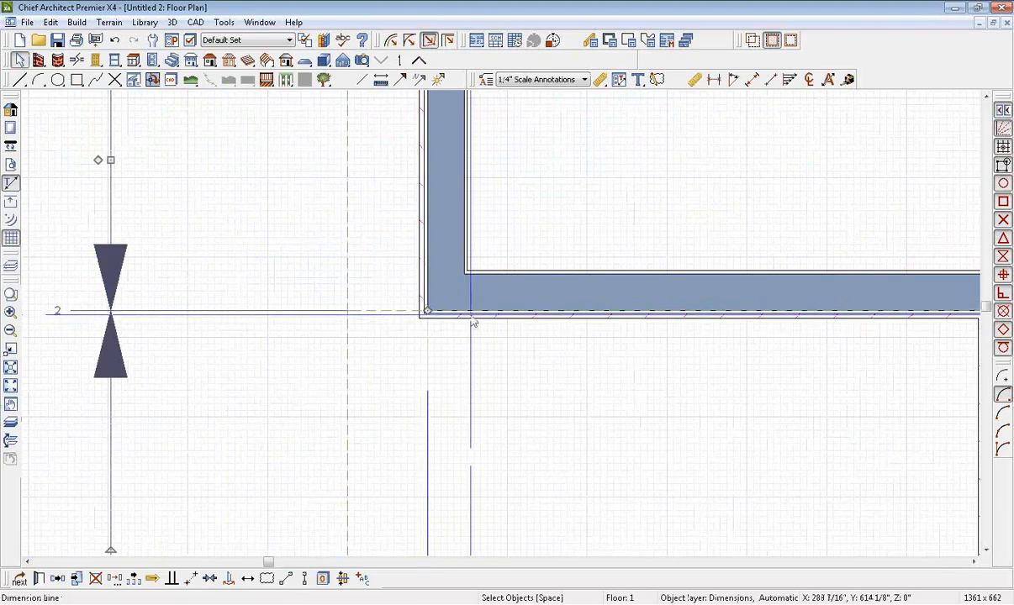
# - Move the Living Area label below the front dimension line so the two do not overlap
pyautogui.scroll(-2, 484, 317)
pyautogui.scroll(-2, 487, 318)
pyautogui.moveTo(562, 345); pyautogui.dragTo(312, 249, button='middle')
pyautogui.moveTo(728, 452); pyautogui.dragTo(642, 353, button='middle')
pyautogui.scroll(1, 631, 349)
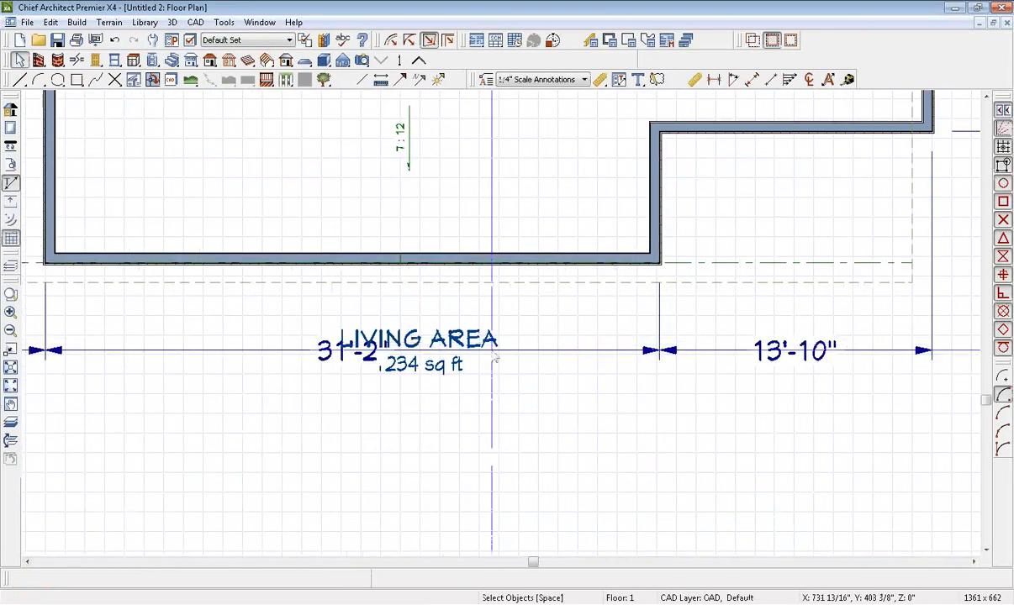
pyautogui.moveTo(491, 322); pyautogui.dragTo(544, 225, button='middle')
pyautogui.click(492, 239)
pyautogui.moveTo(492, 239); pyautogui.dragTo(467, 307)
pyautogui.moveTo(467, 307); pyautogui.dragTo(354, 384, button='middle')
# - Set the front wall's length from the inset corner to the jog wall to 29'-4"
pyautogui.moveTo(600, 175); pyautogui.dragTo(613, 209, button='middle')
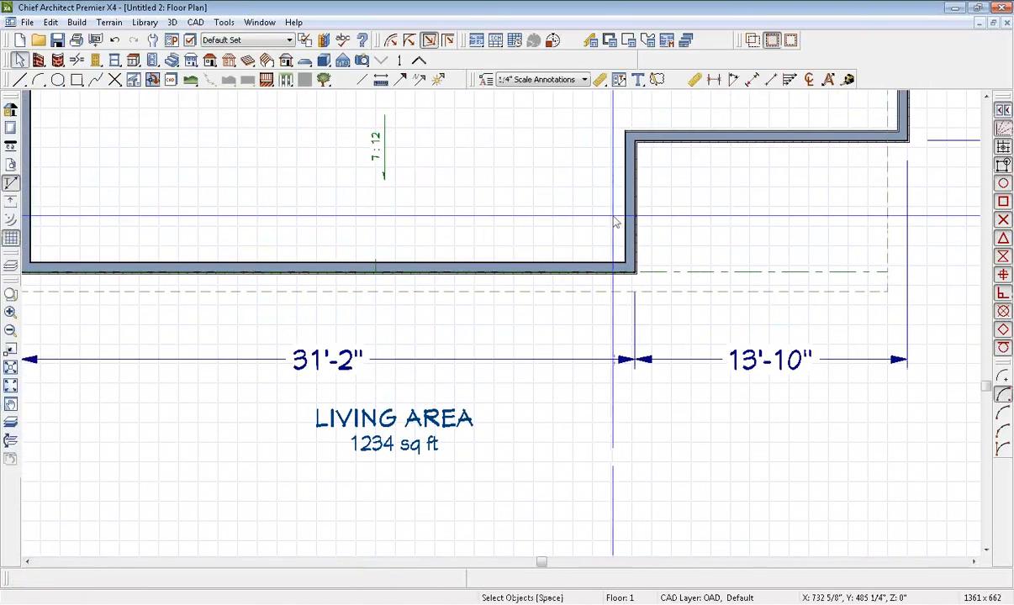
pyautogui.scroll(1, 619, 221)
pyautogui.click(644, 210)
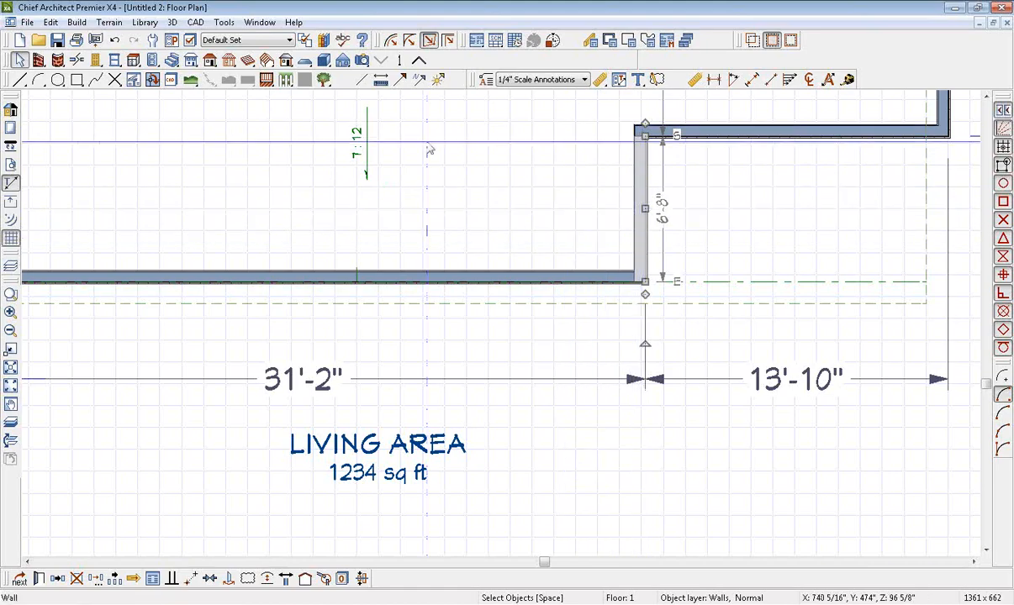
pyautogui.click(309, 382)
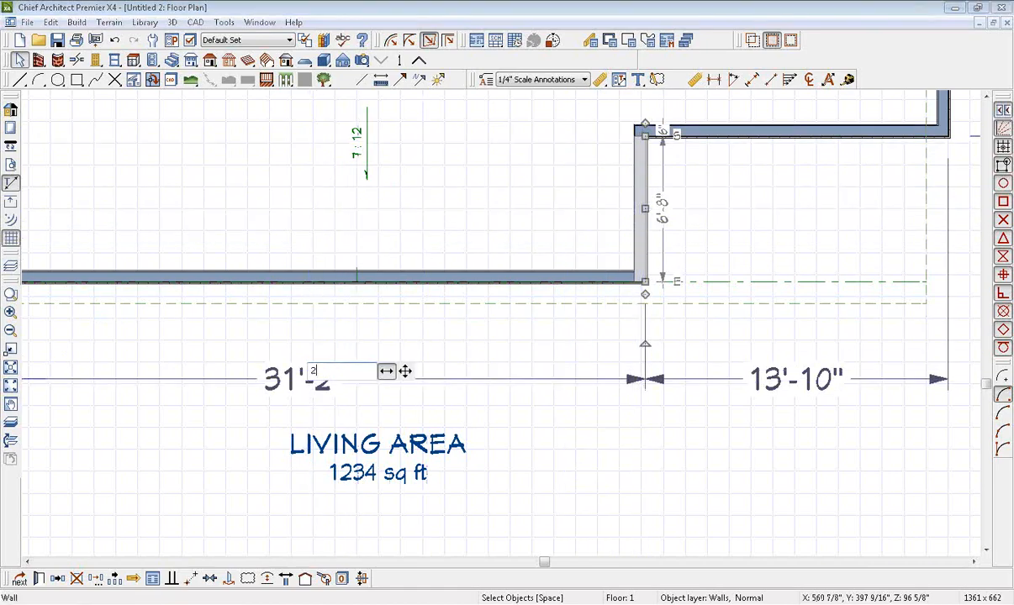
pyautogui.write("29'4")
pyautogui.press('Return')
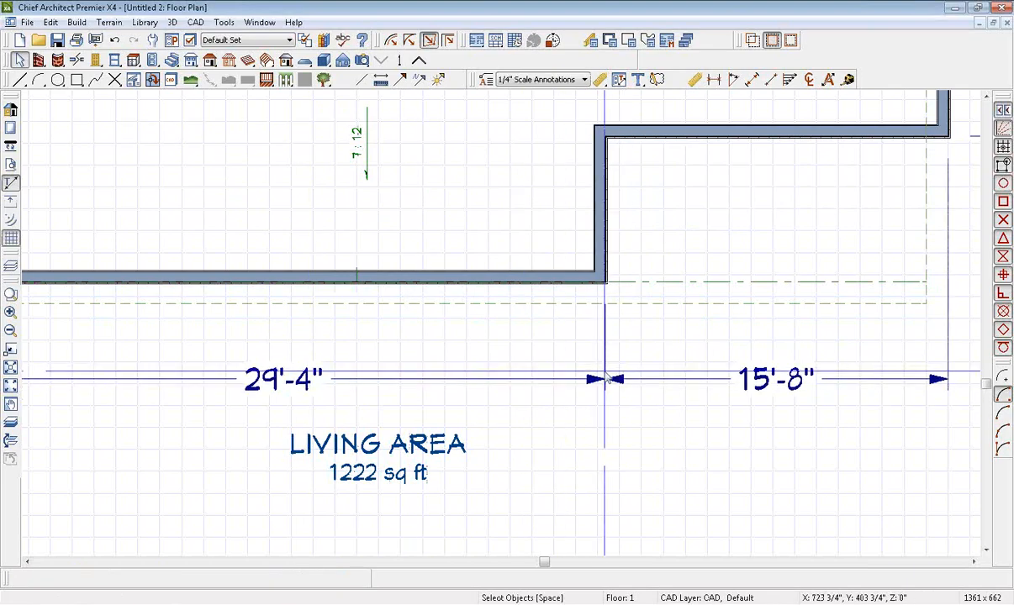
# - Switch to the Marlena PDF to check the master suite's depth on the first floor plan, and return to Chief Architect
pyautogui.scroll(-3, 652, 239)
pyautogui.moveTo(715, 210); pyautogui.dragTo(612, 372, button='middle')
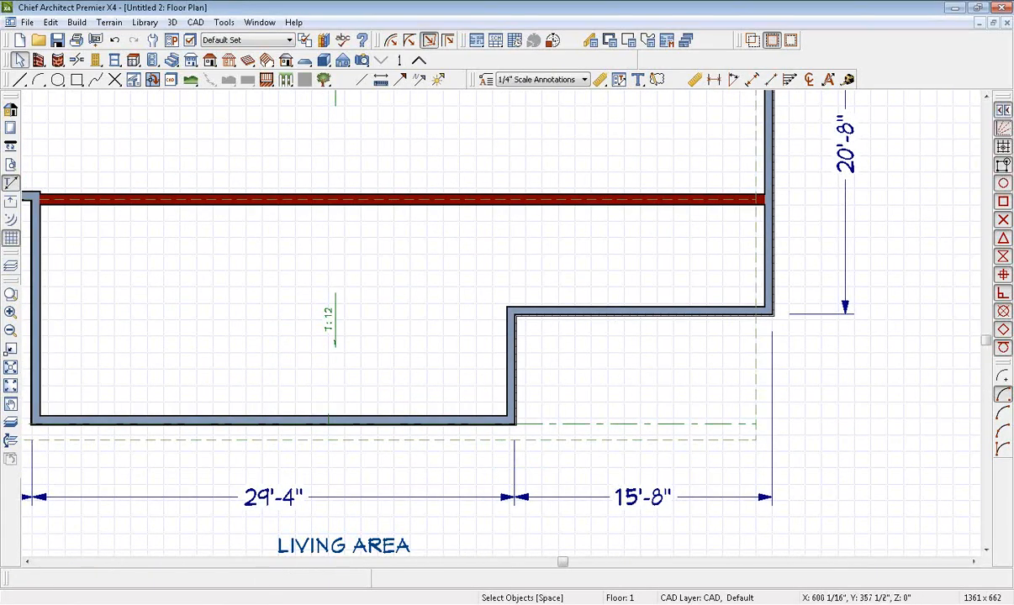
pyautogui.hotkey('alt', 'Tab')
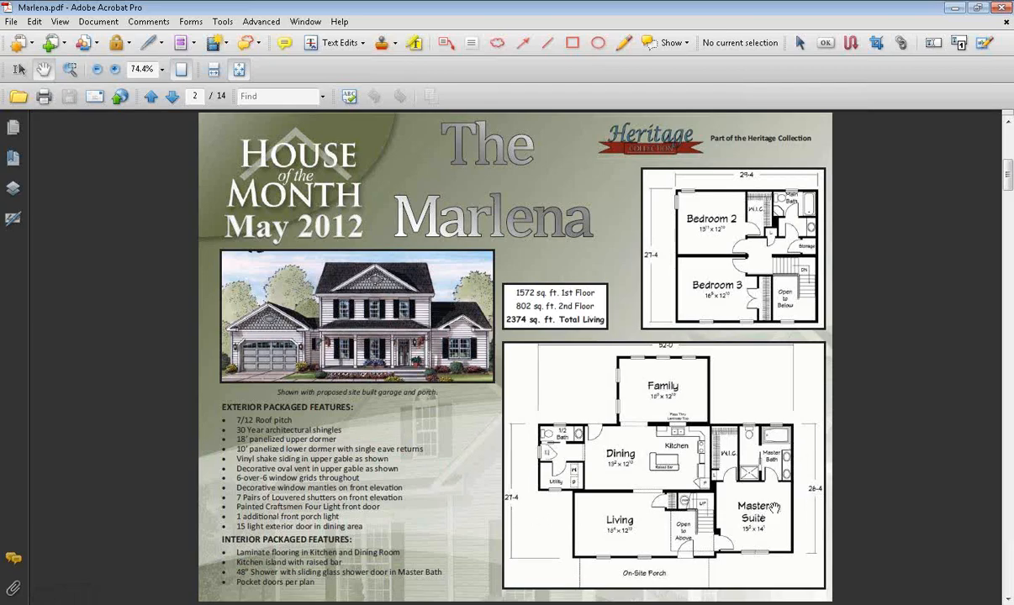
pyautogui.hotkey('alt', 'Tab')
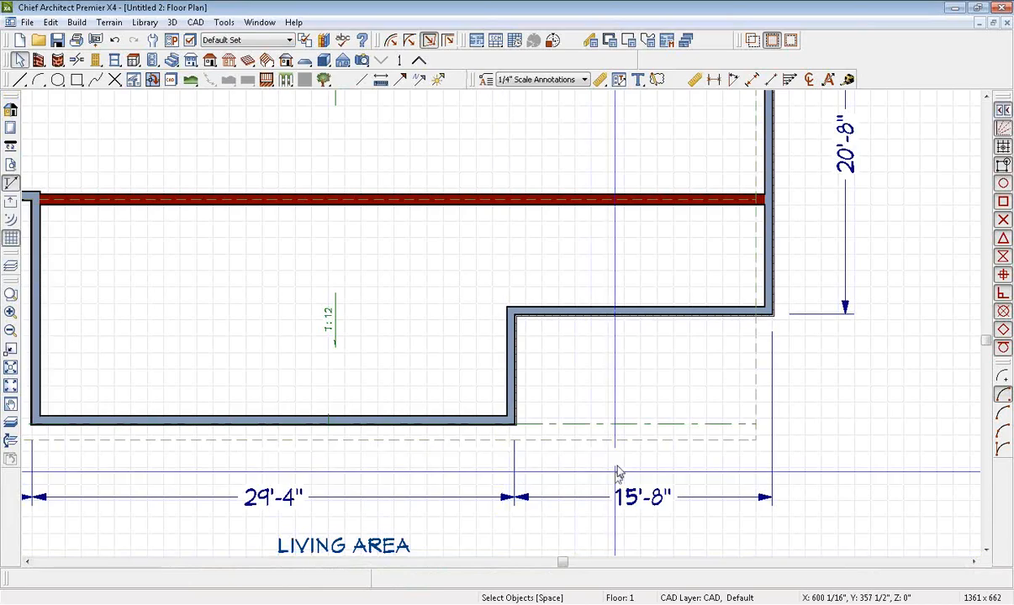
# - Set the distance from the rear exterior wall to the set-back front wall section to 26'-4"
pyautogui.moveTo(643, 414); pyautogui.dragTo(536, 442, button='middle')
pyautogui.scroll(-1, 579, 388)
pyautogui.click(577, 349)
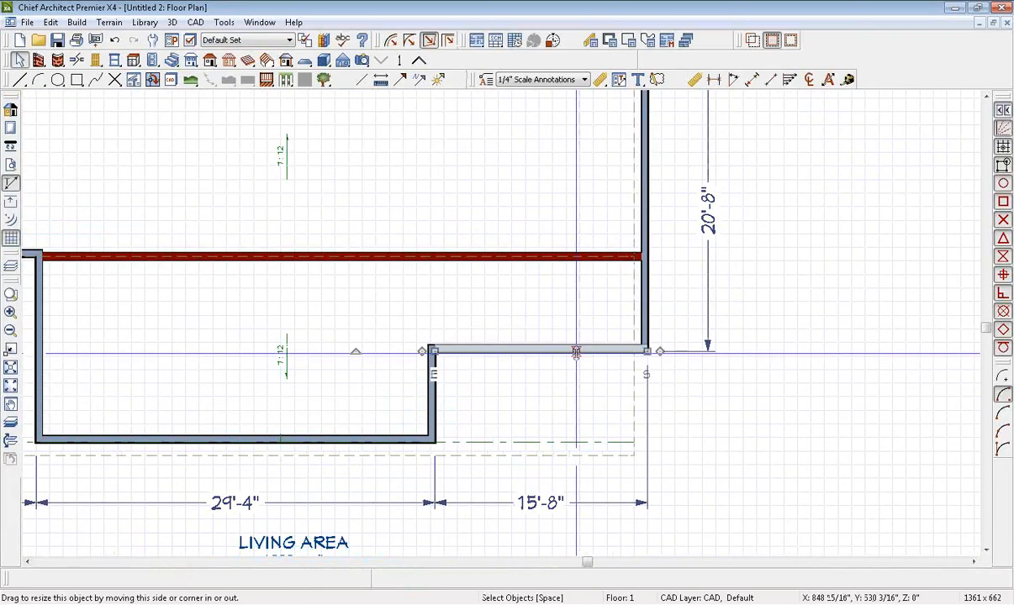
pyautogui.click(698, 237)
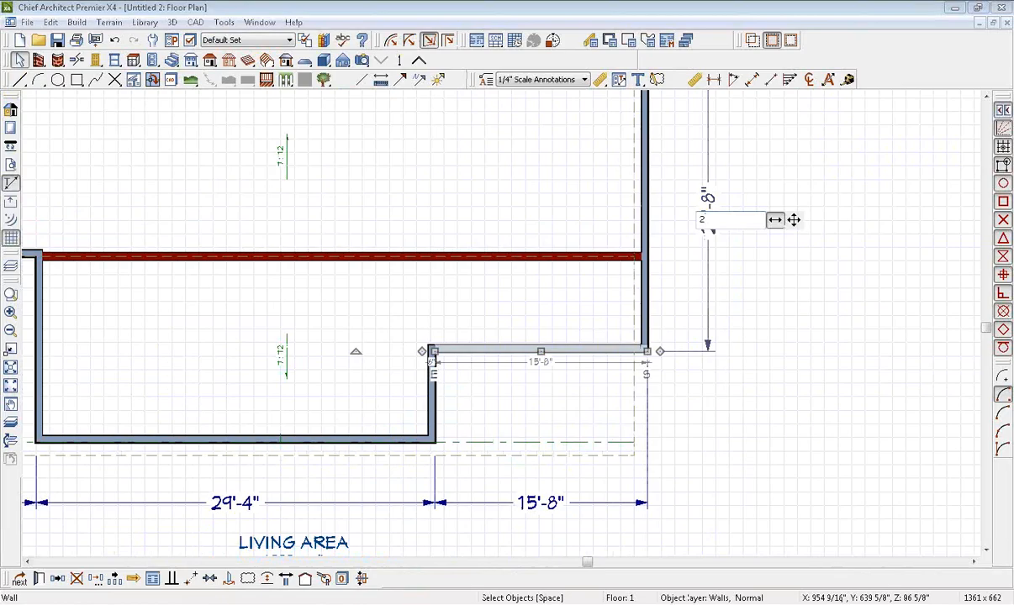
pyautogui.write("26'4")
pyautogui.press('Return')
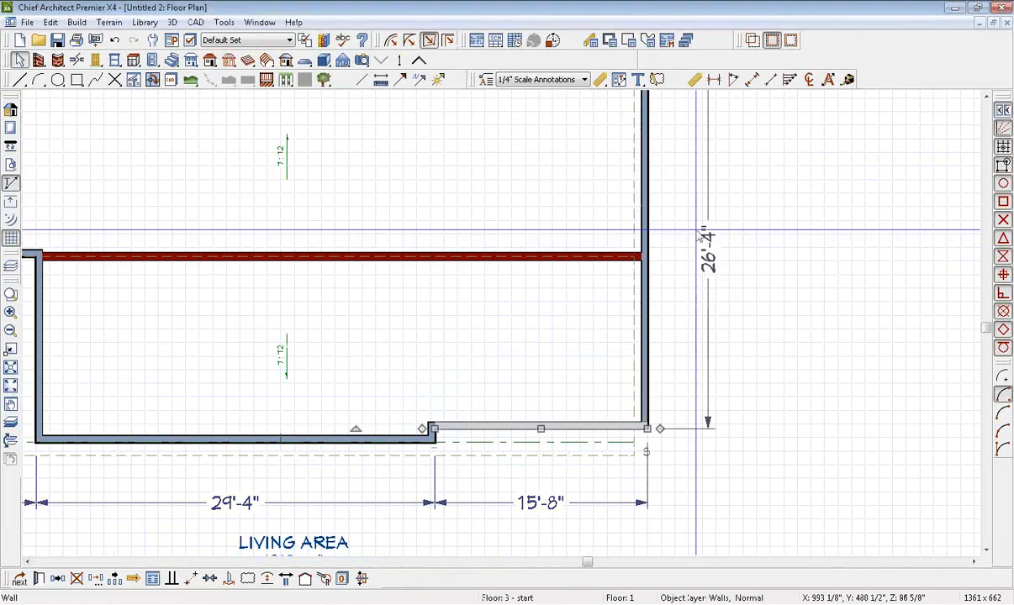
pyautogui.press('Escape')
# - Generate a perspective full overview of the house and orbit it to examine the roof over the inset corner
pyautogui.scroll(-4, 476, 281)
pyautogui.moveTo(477, 290); pyautogui.dragTo(622, 301, button='middle')
pyautogui.scroll(2, 623, 301)
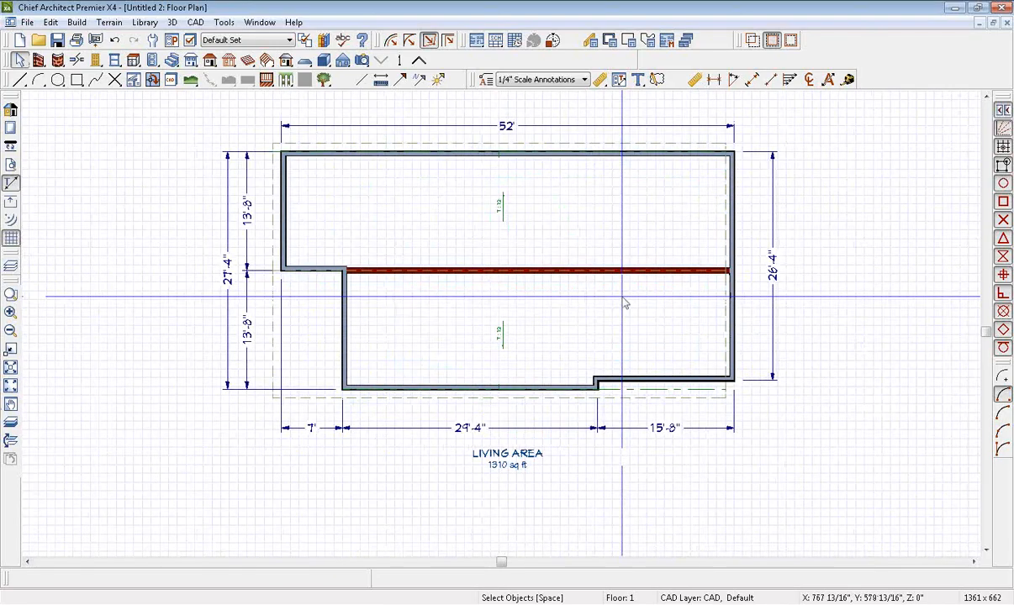
pyautogui.moveTo(623, 234); pyautogui.dragTo(592, 220, button='middle')
pyautogui.scroll(-1, 593, 222)
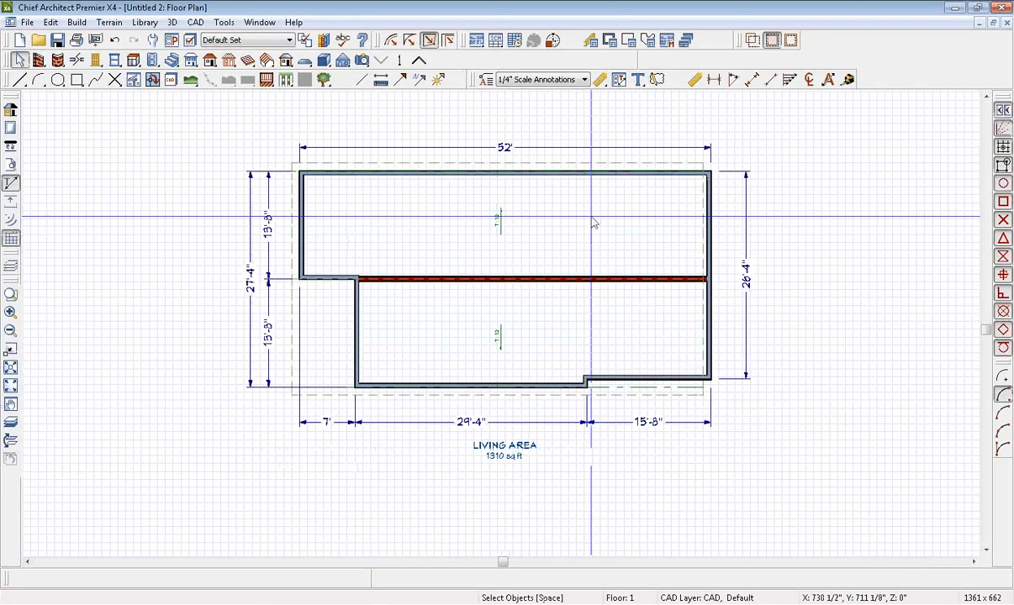
pyautogui.click(363, 62)
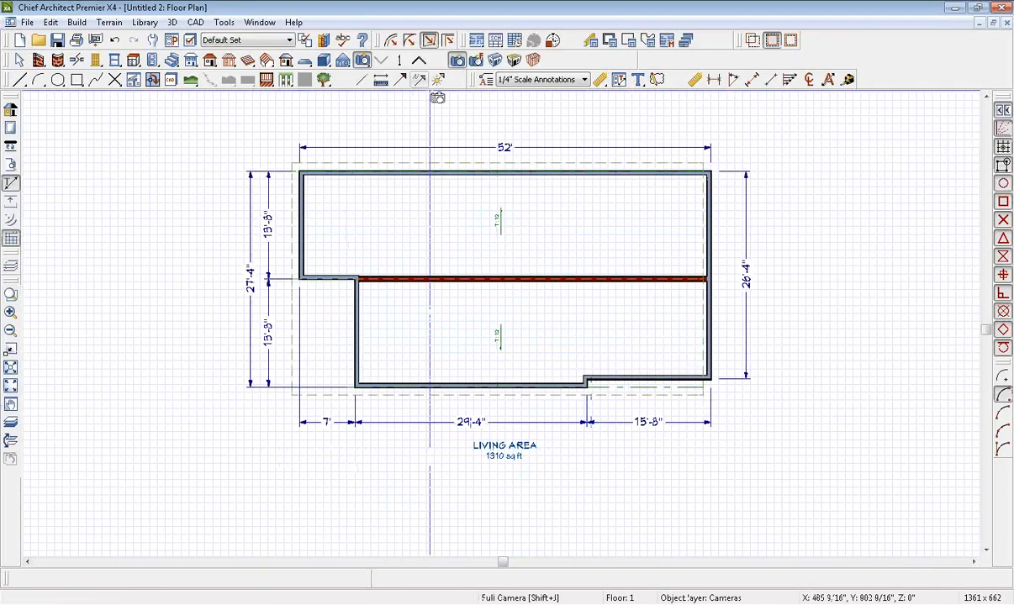
pyautogui.click(495, 62)
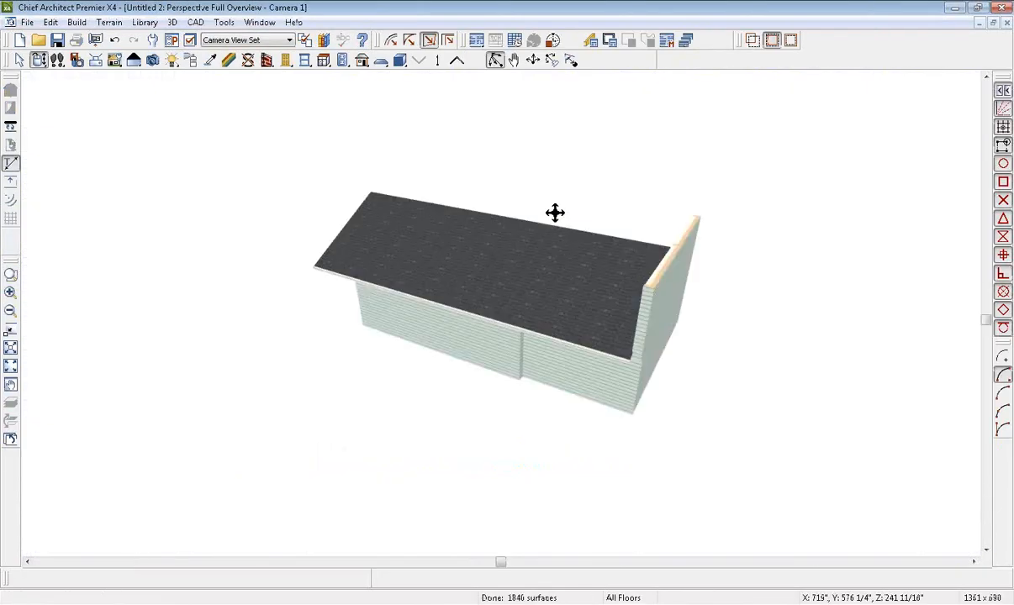
pyautogui.moveTo(462, 273); pyautogui.dragTo(622, 254)
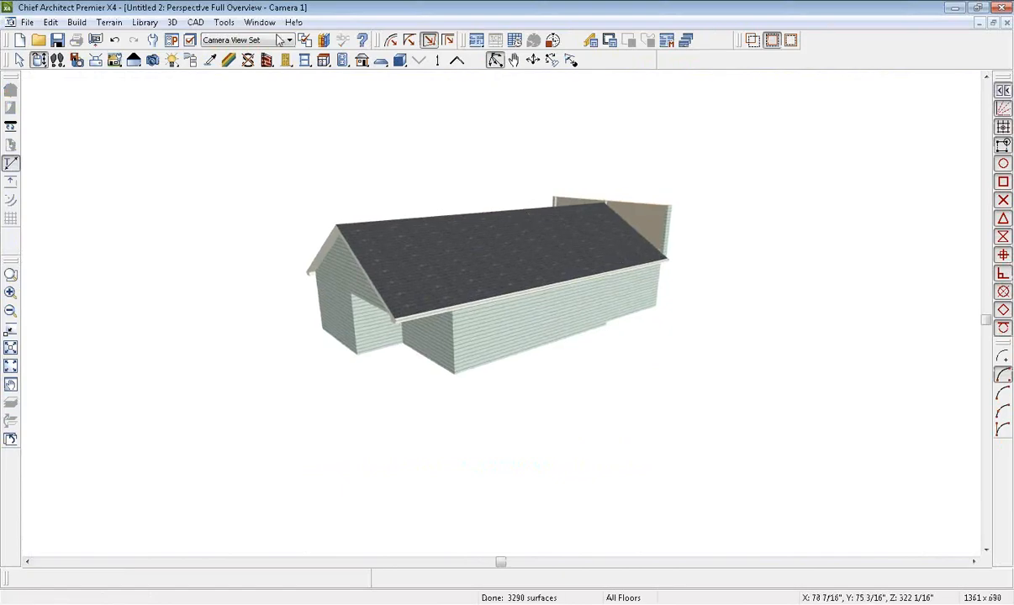
# - Return to the floor plan and delete the front and rear roof planes
pyautogui.click(260, 23)
pyautogui.click(298, 320)
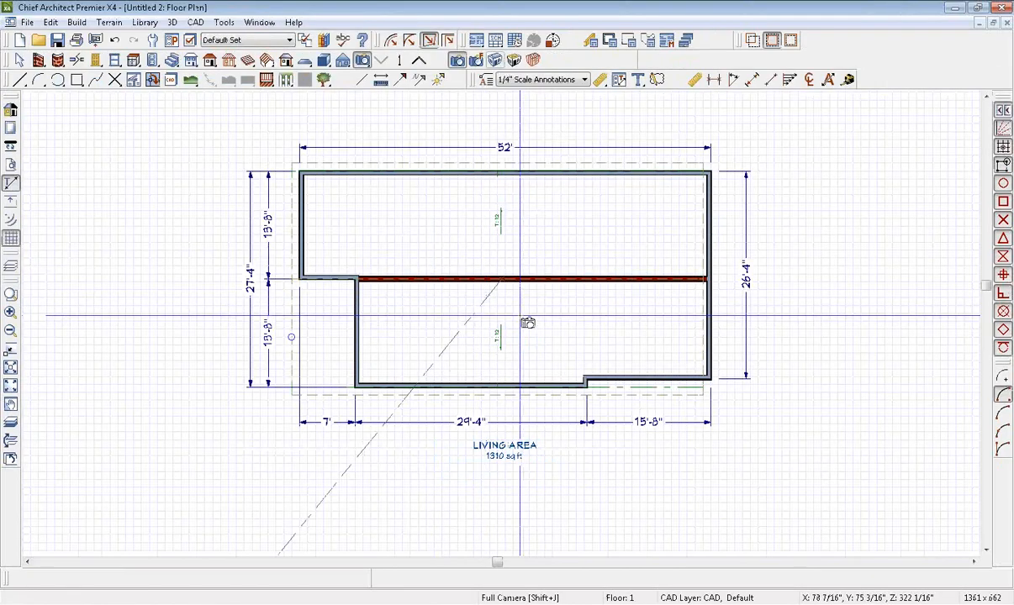
pyautogui.click(290, 352)
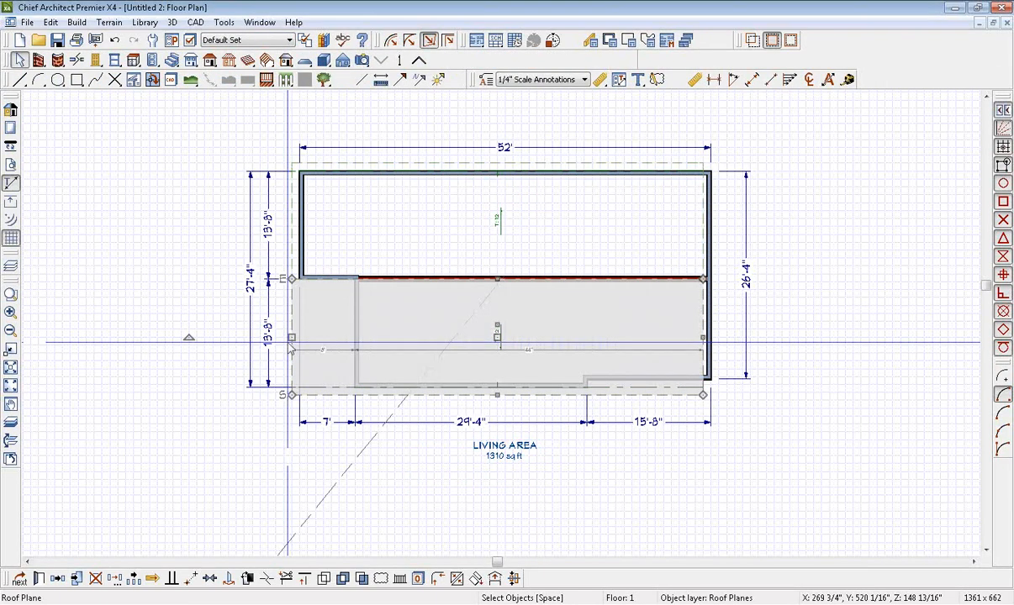
pyautogui.press('Delete')
pyautogui.click(294, 220)
pyautogui.press('Delete')
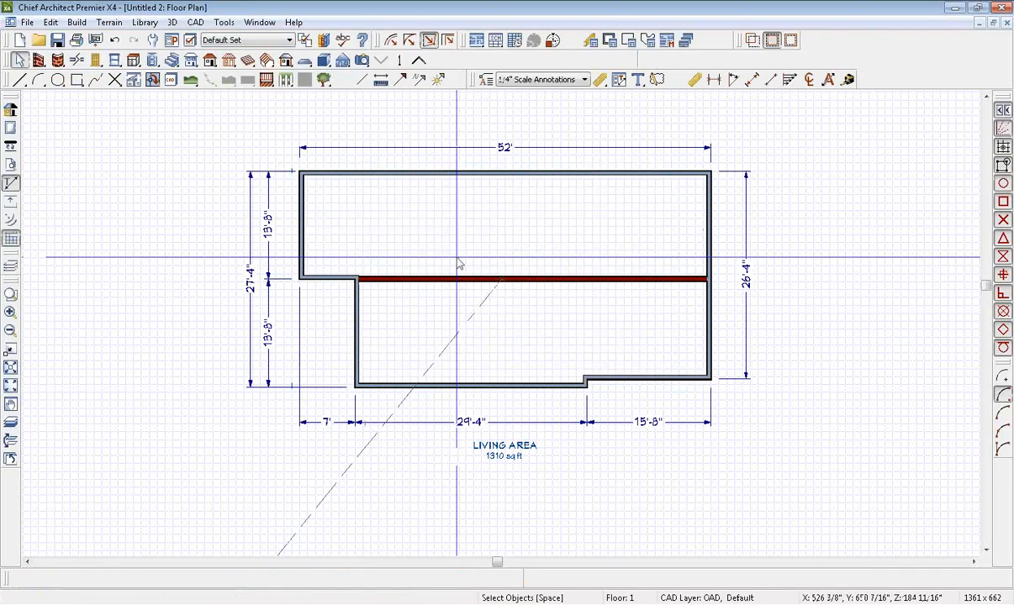
pyautogui.moveTo(661, 334); pyautogui.dragTo(670, 319, button='middle')
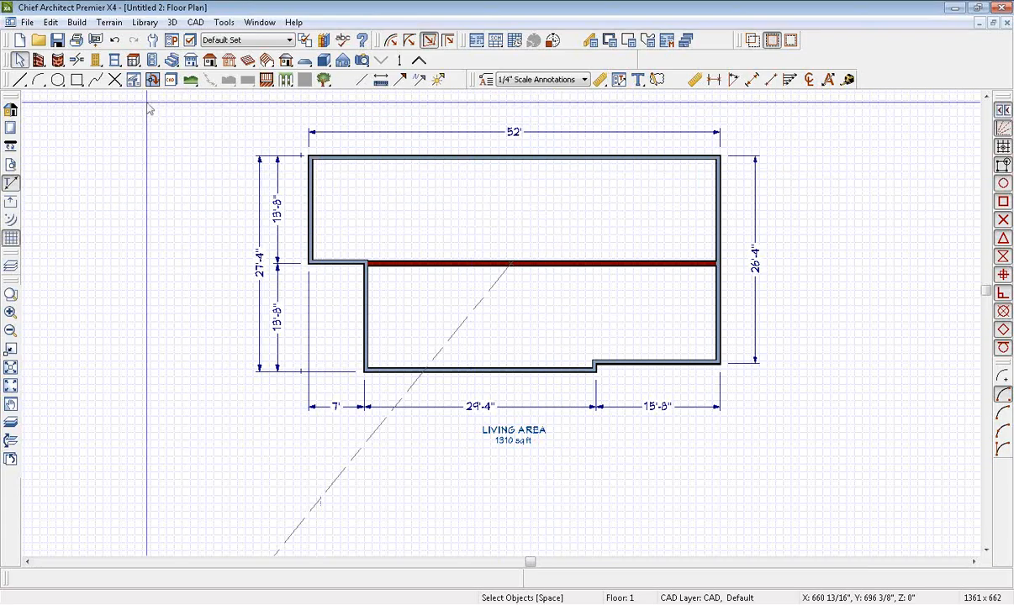
# - Save the plan as Marlena in a new Marlena folder inside the Plans folder under Documents
pyautogui.click(58, 42)
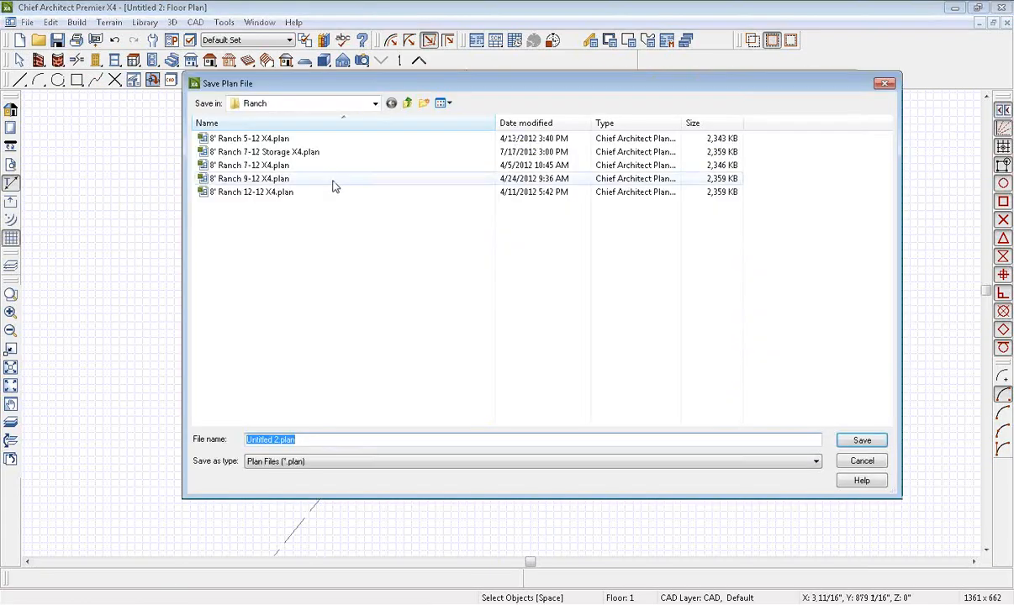
pyautogui.click(300, 104)
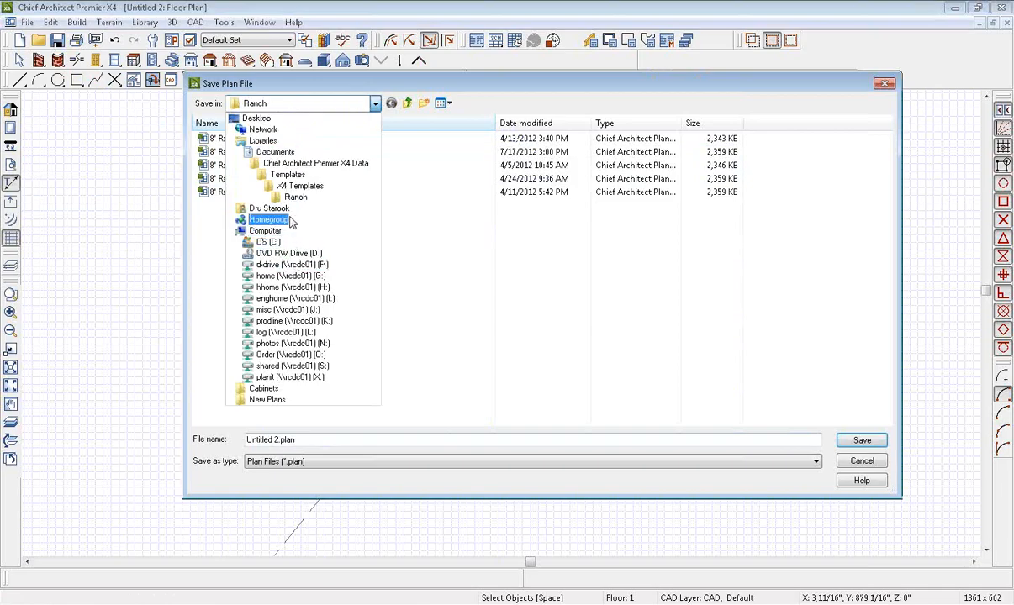
pyautogui.click(277, 152)
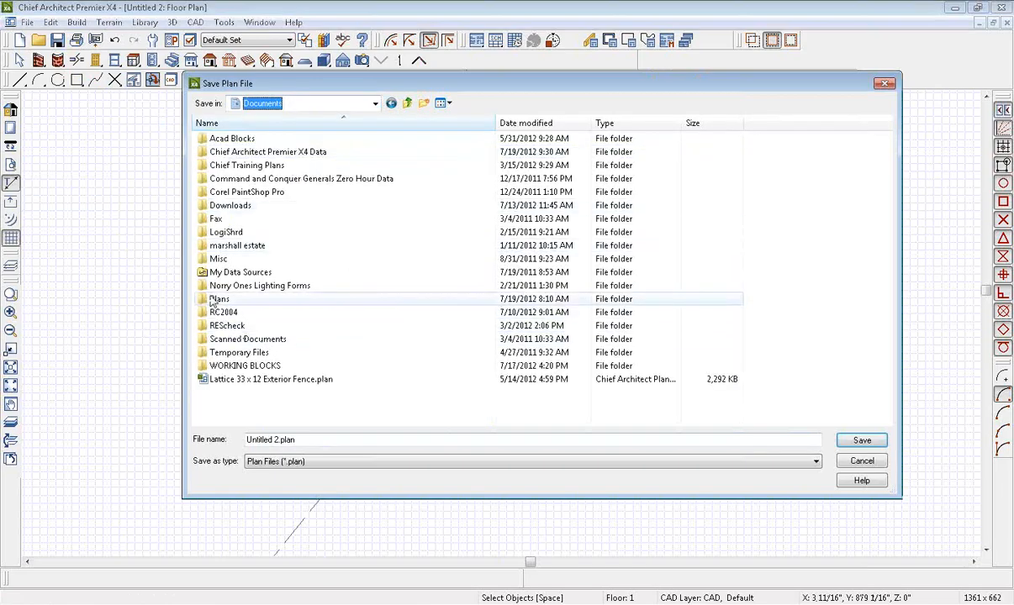
pyautogui.doubleClick(212, 300)
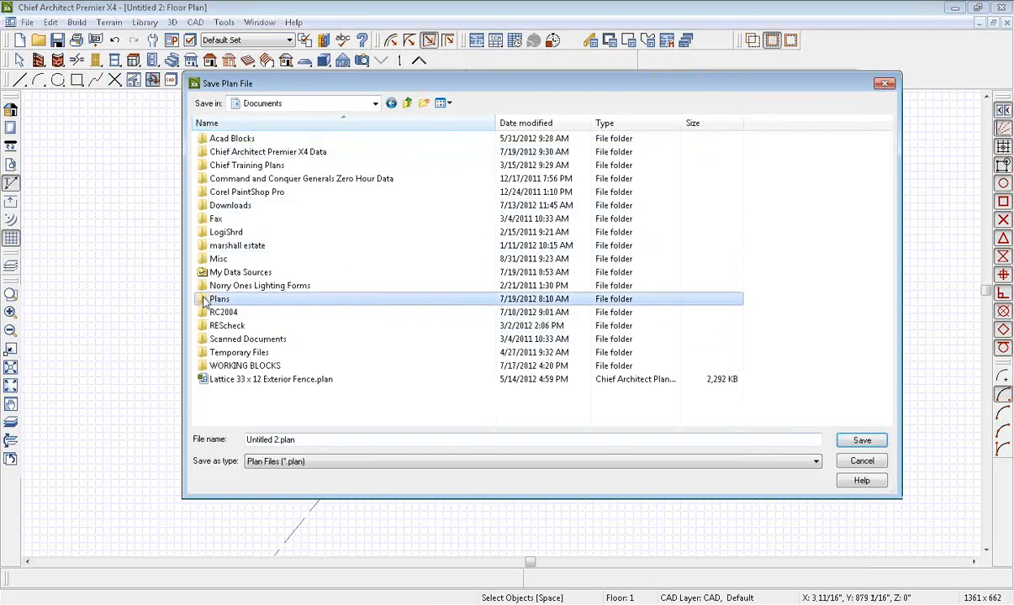
pyautogui.click(424, 103)
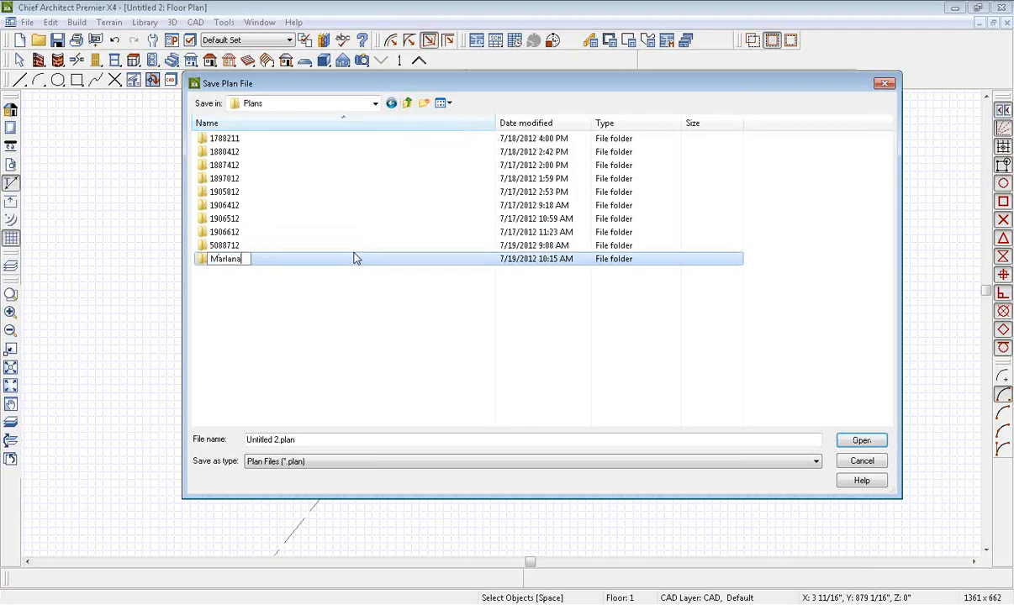
pyautogui.doubleClick(203, 262)
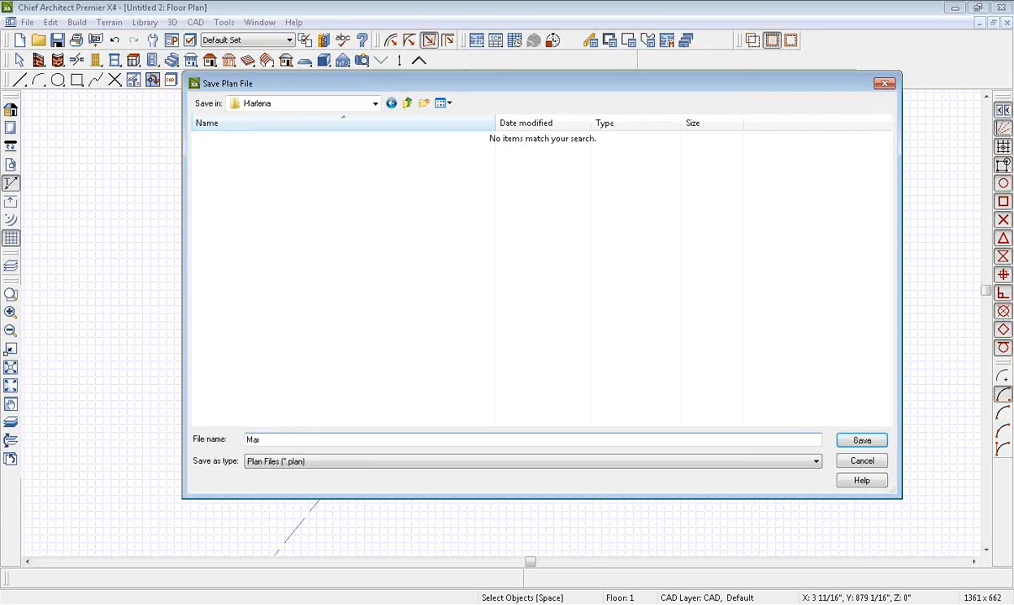
pyautogui.press('Return')
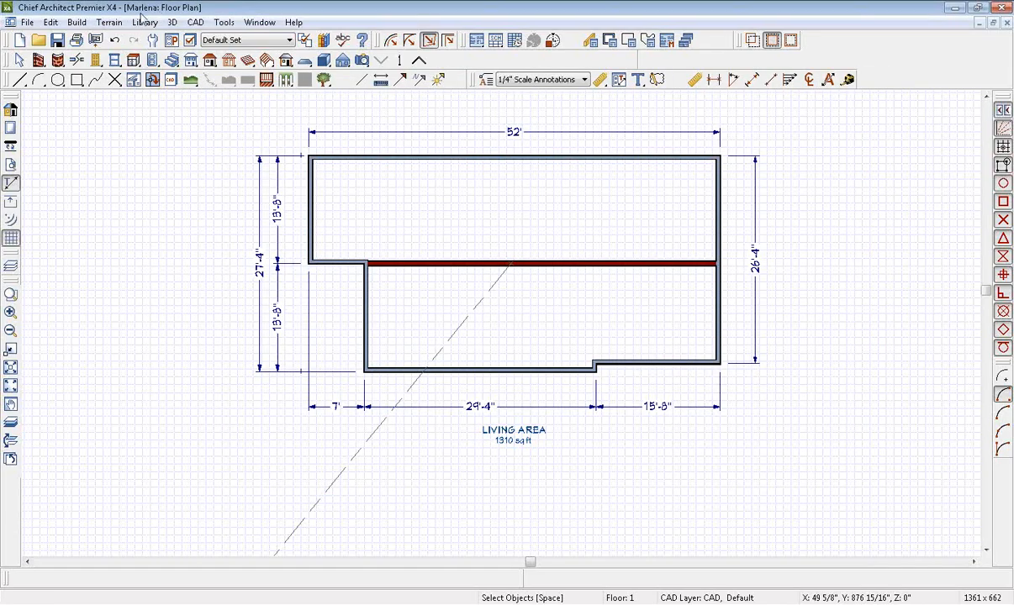
# - Bring up the perspective full overview, orbit around the roofless house to examine its exterior walls, and close the view
pyautogui.moveTo(605, 346); pyautogui.dragTo(594, 320, button='middle')
pyautogui.scroll(-1, 603, 297)
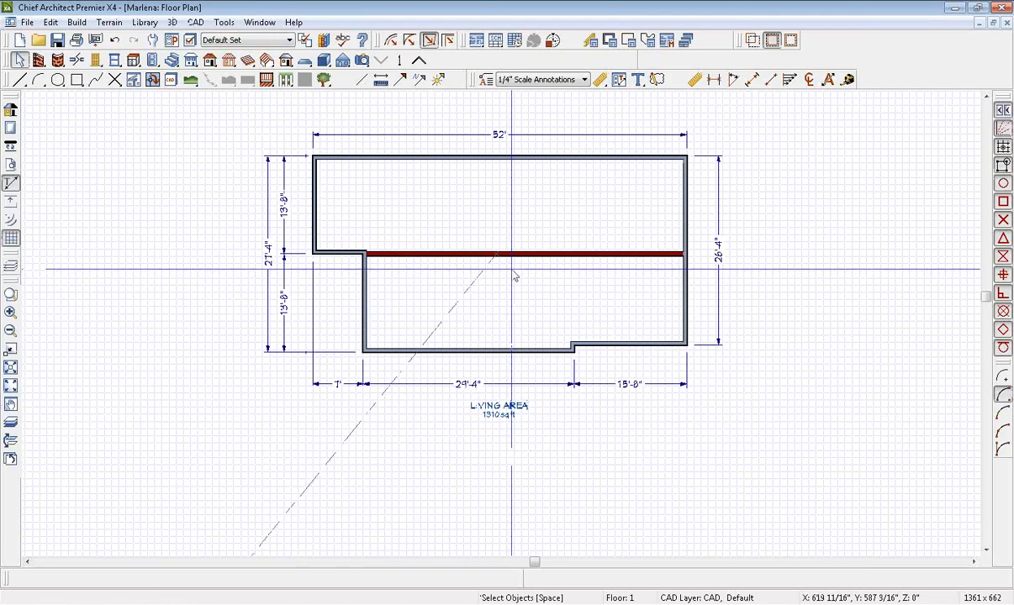
pyautogui.moveTo(540, 276)
pyautogui.mouseDown(button='middle')
pyautogui.moveTo(534, 287)
pyautogui.moveTo(543, 264)
pyautogui.mouseUp(button='middle')
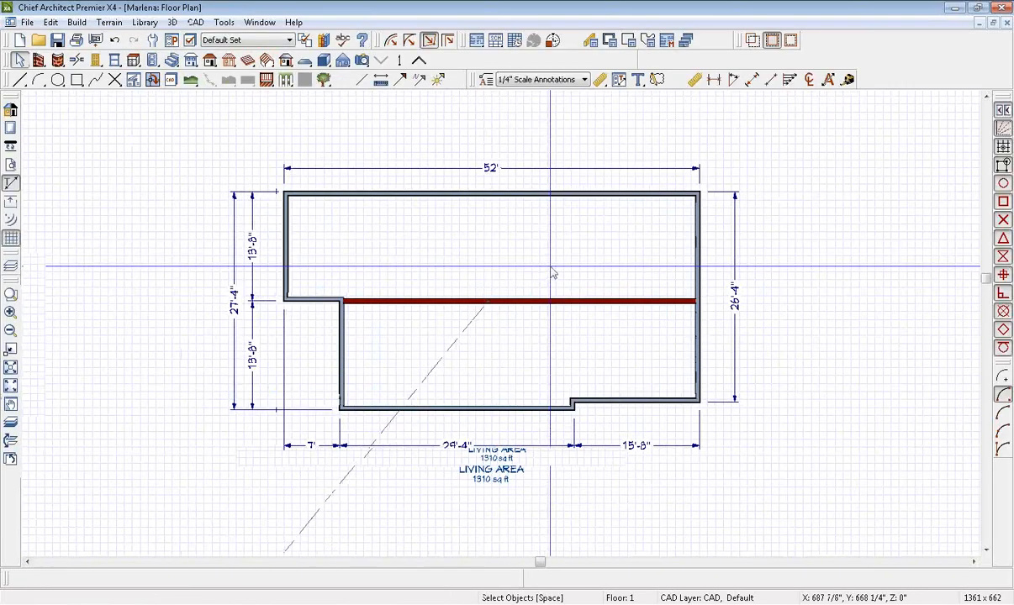
pyautogui.click(11, 458)
pyautogui.moveTo(572, 283); pyautogui.dragTo(565, 277)
pyautogui.moveTo(396, 280); pyautogui.dragTo(360, 237)
pyautogui.moveTo(500, 291)
pyautogui.mouseDown()
pyautogui.moveTo(324, 256)
pyautogui.moveTo(640, 253)
pyautogui.moveTo(482, 291)
pyautogui.mouseUp()
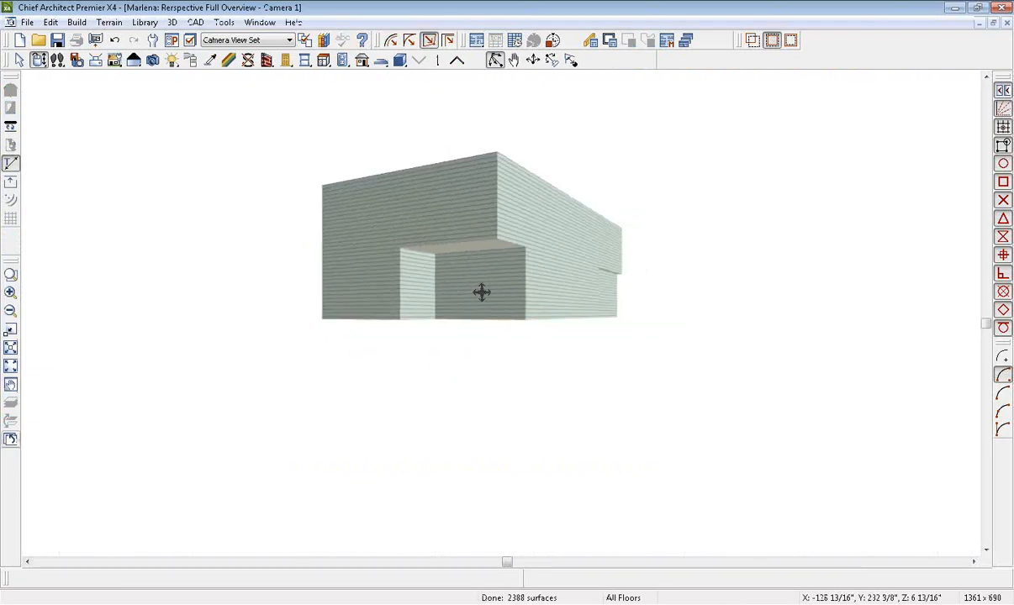
pyautogui.moveTo(363, 298); pyautogui.dragTo(544, 319)
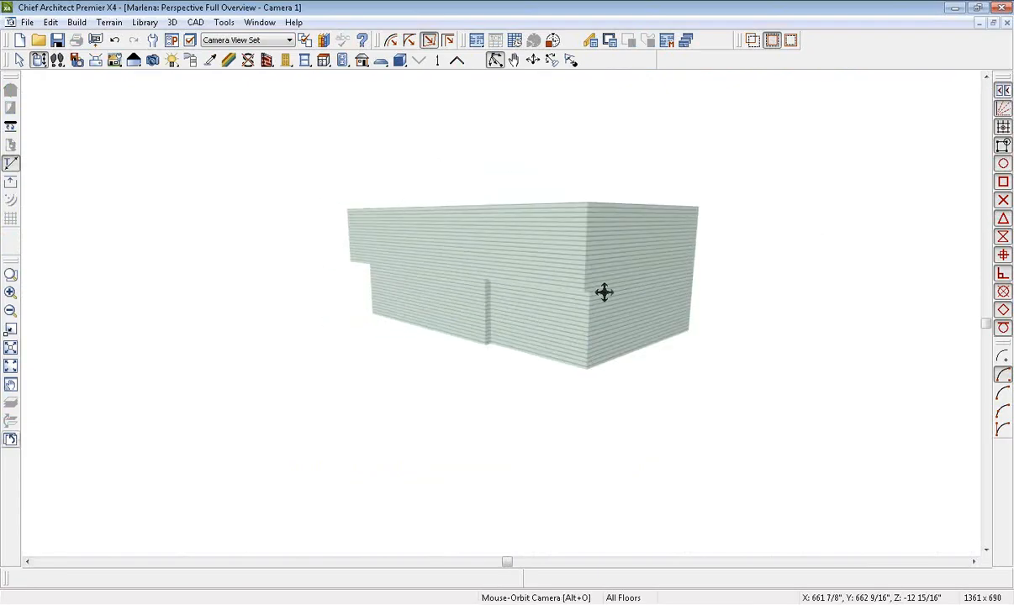
pyautogui.click(1007, 24)
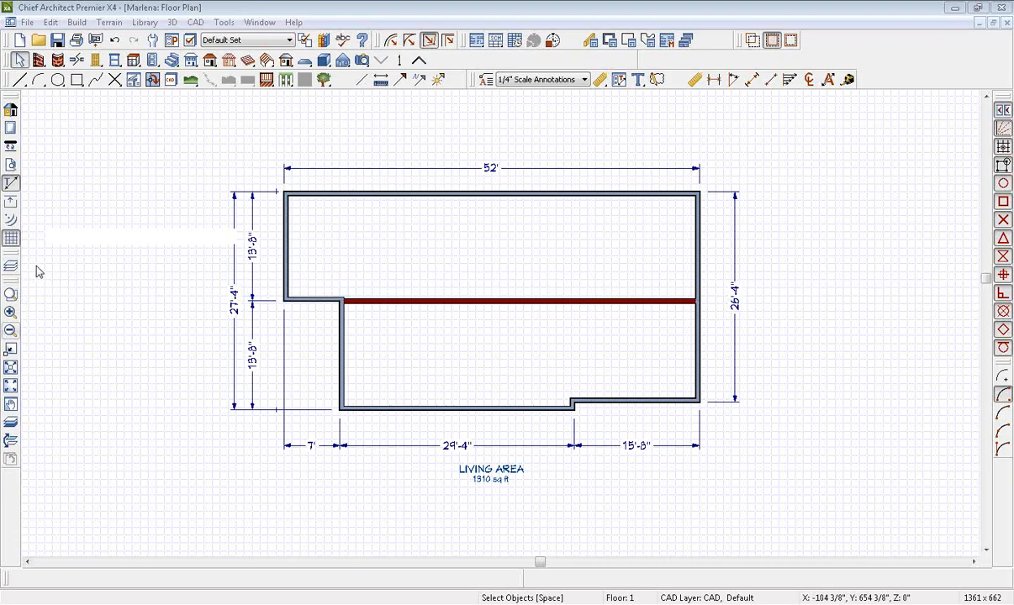
# - Draw straight exterior walls for a rear extension about 19'-2" wide and 13'-10" deep, joined to the house's rear wall
pyautogui.moveTo(513, 325); pyautogui.dragTo(503, 321, button='middle')
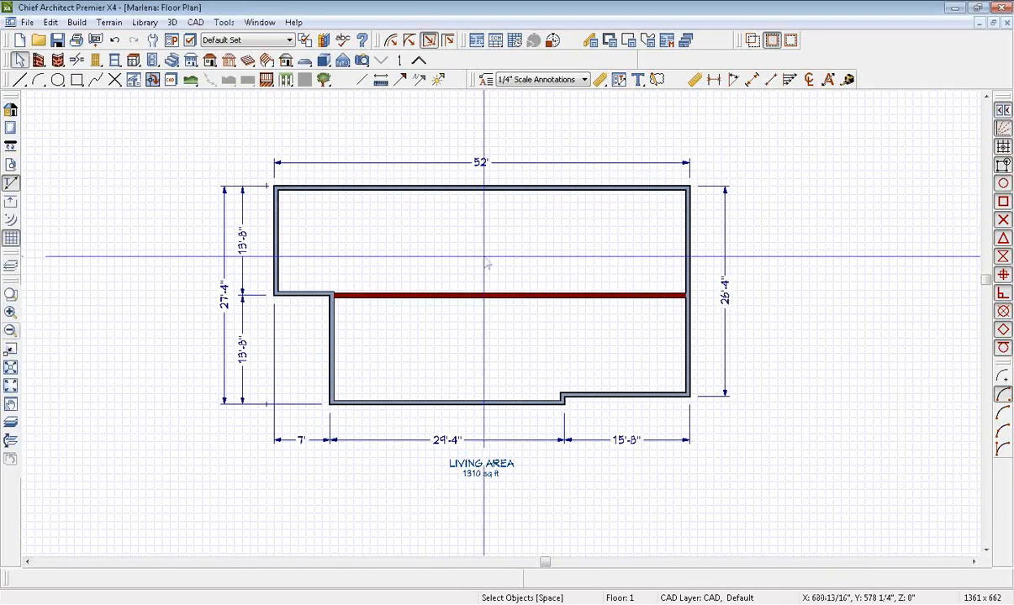
pyautogui.moveTo(481, 246); pyautogui.dragTo(486, 277, button='middle')
pyautogui.moveTo(397, 190); pyautogui.dragTo(383, 237, button='middle')
pyautogui.scroll(1, 383, 237)
pyautogui.scroll(1, 384, 242)
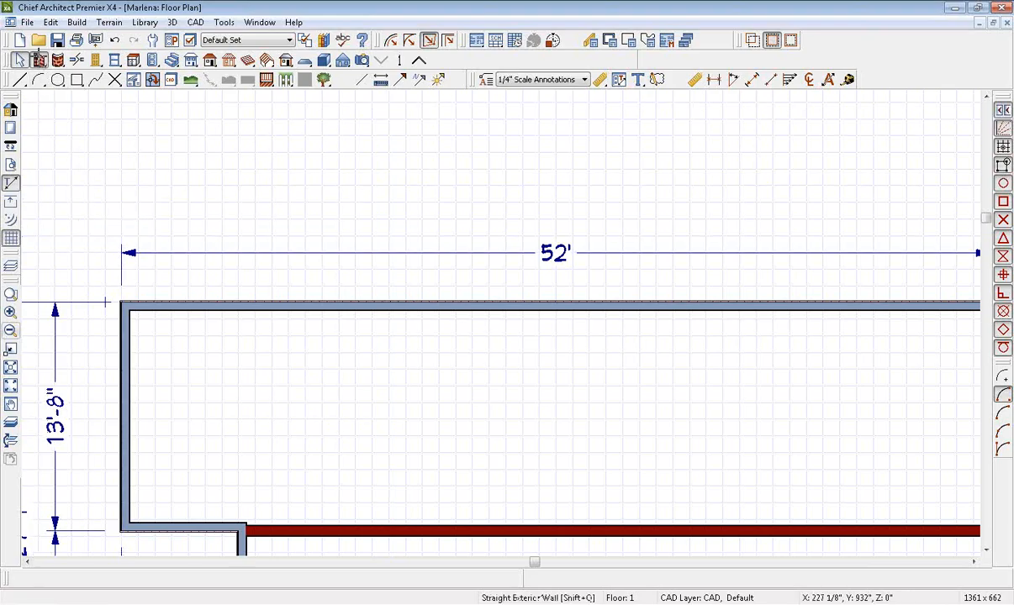
pyautogui.click(39, 59)
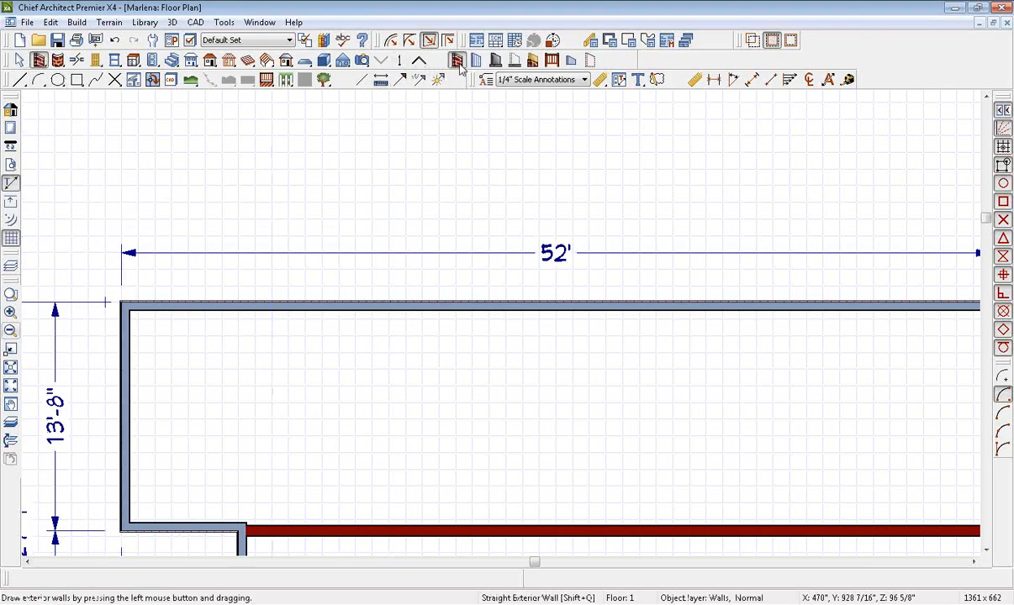
pyautogui.scroll(-2, 389, 294)
pyautogui.moveTo(326, 323)
pyautogui.mouseDown()
pyautogui.moveTo(326, 167)
pyautogui.moveTo(527, 165)
pyautogui.moveTo(545, 166)
pyautogui.moveTo(545, 326)
pyautogui.mouseUp()
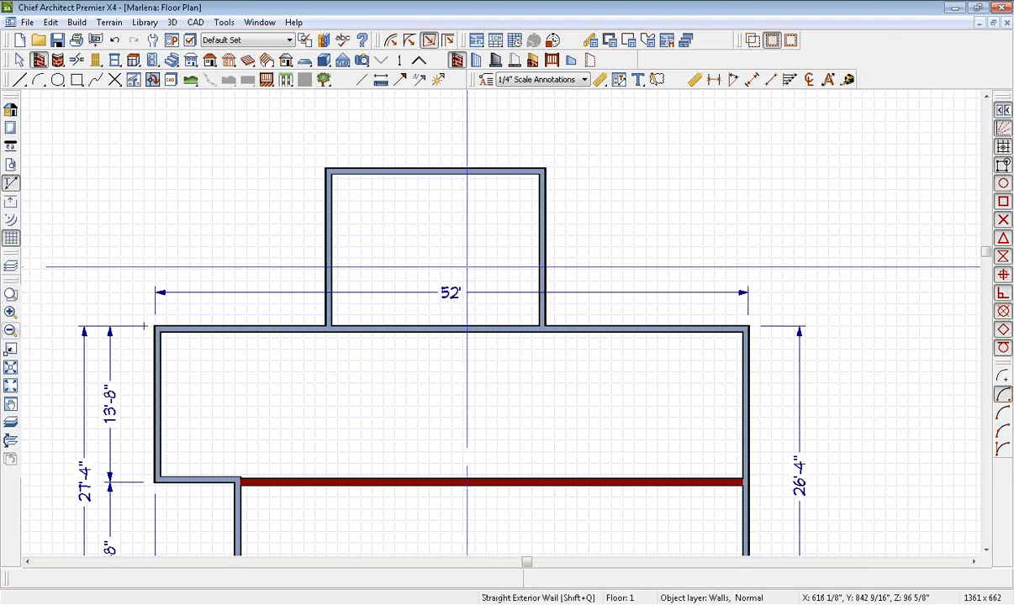
pyautogui.press('space')
# - Move the 52' overall width dimension behind the rear extension and place a copy of it parallel just beyond
pyautogui.moveTo(388, 258); pyautogui.dragTo(458, 315, button='middle')
pyautogui.scroll(-3, 459, 281)
pyautogui.scroll(1, 460, 316)
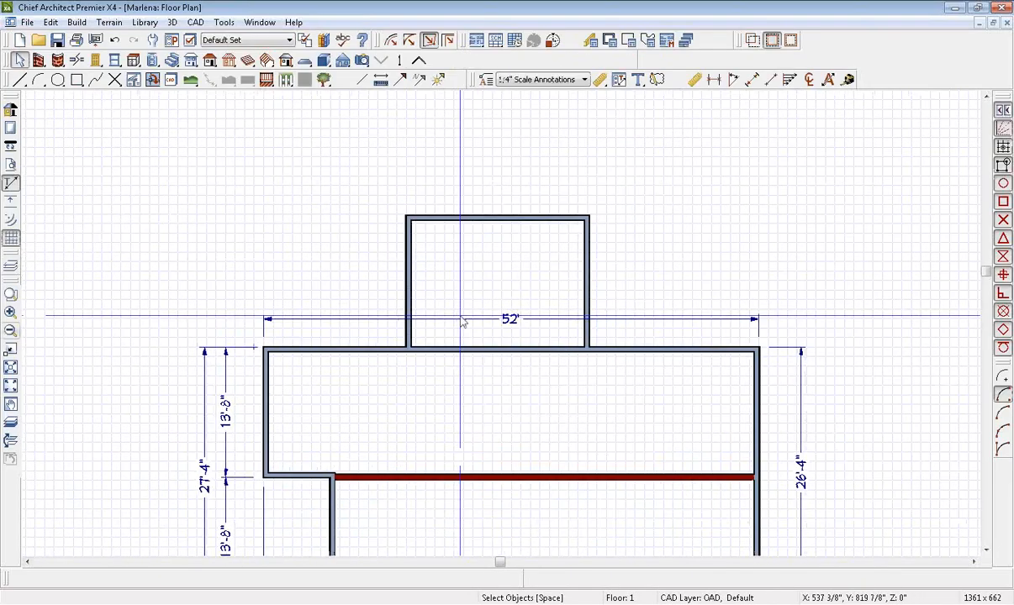
pyautogui.click(462, 319)
pyautogui.moveTo(459, 319); pyautogui.dragTo(450, 187)
pyautogui.scroll(5, 454, 186)
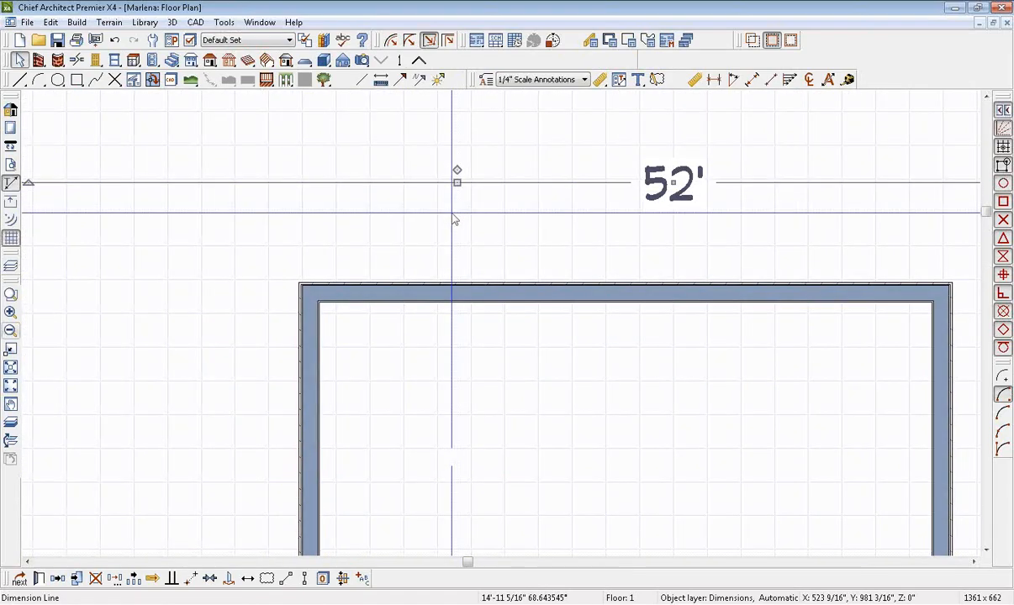
pyautogui.scroll(-5, 339, 290)
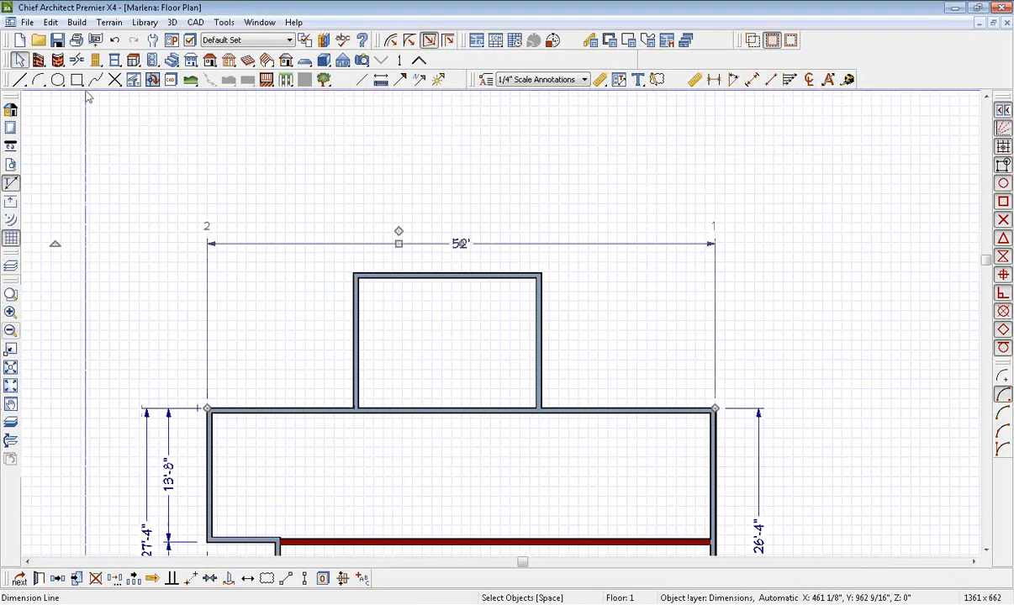
pyautogui.click(58, 578)
pyautogui.moveTo(452, 243); pyautogui.dragTo(461, 222)
pyautogui.scroll(2, 426, 245)
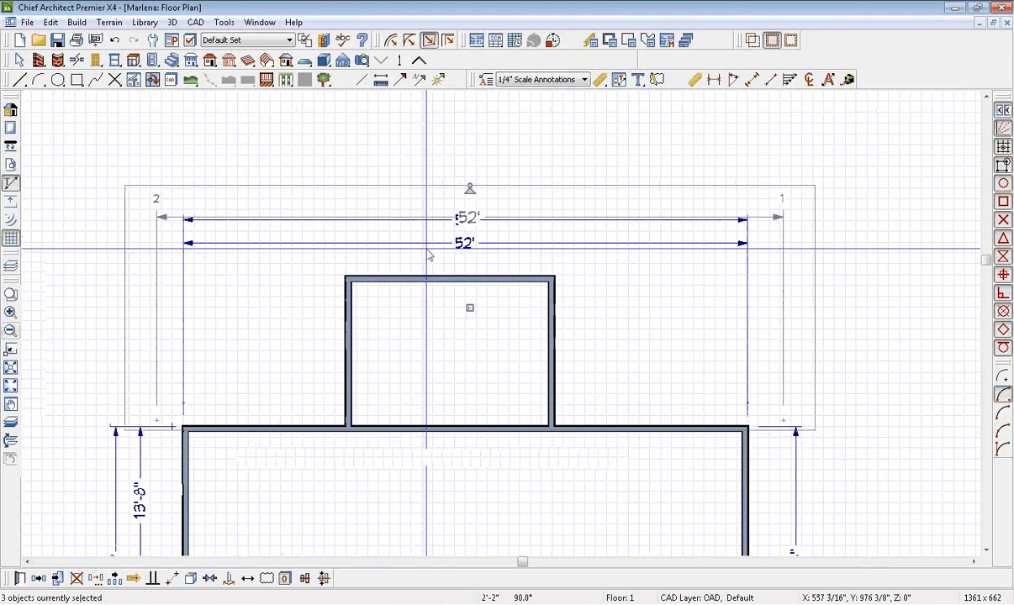
pyautogui.press('space')
# - Reattach the inner left-side depth dimension's rear extension line to the house's rear-left exterior corner
pyautogui.click(361, 218)
pyautogui.moveTo(157, 420); pyautogui.dragTo(157, 496)
pyautogui.scroll(4, 125, 481)
pyautogui.moveTo(138, 479); pyautogui.dragTo(213, 400, button='middle')
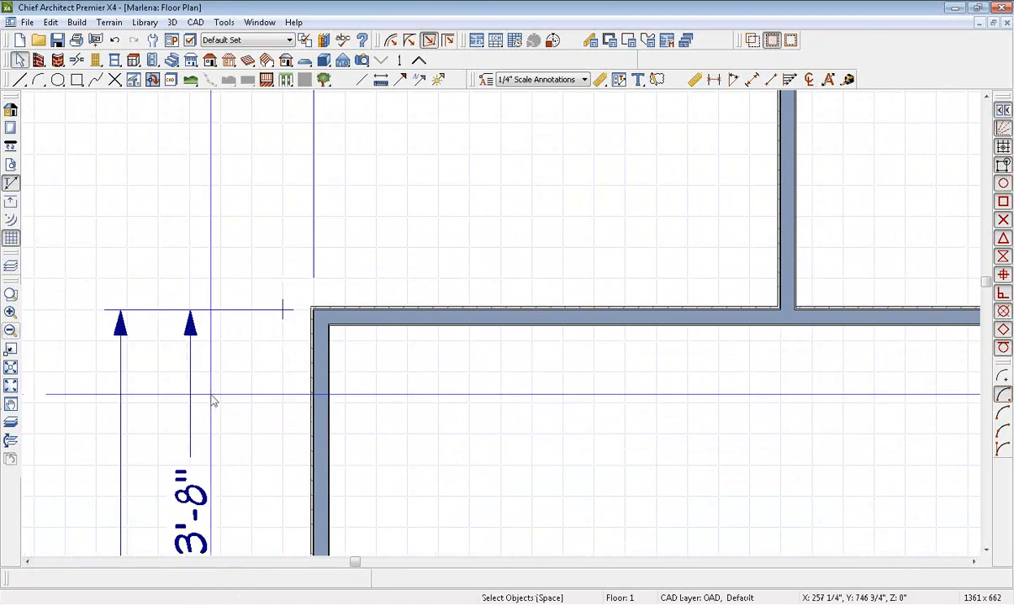
pyautogui.click(190, 389)
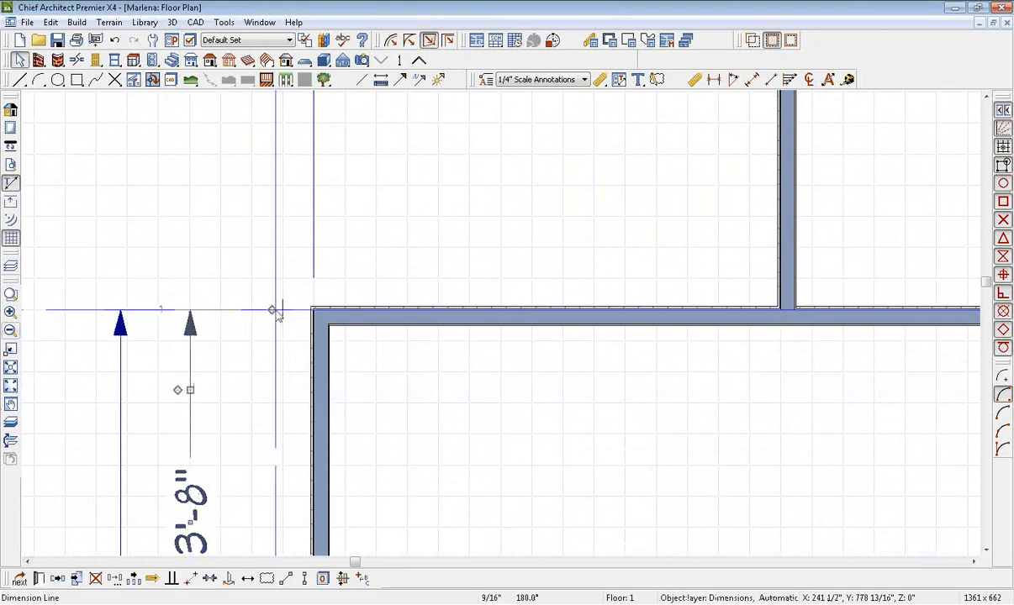
pyautogui.moveTo(274, 311); pyautogui.dragTo(393, 311)
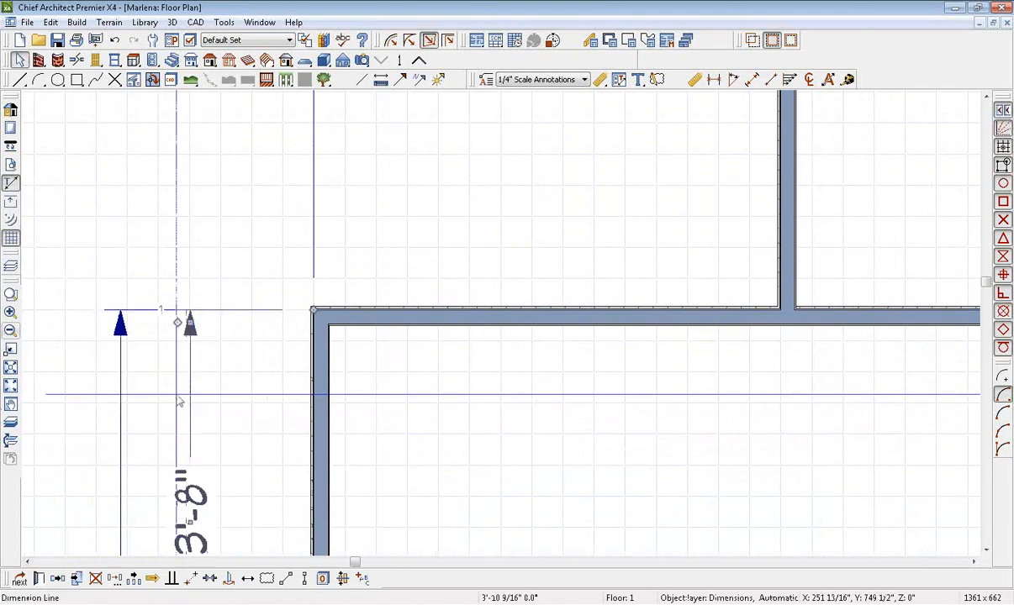
pyautogui.click(271, 357)
pyautogui.scroll(-4, 272, 357)
# - Extend the width dimension nearest the rear extension so it locates both of the extension's side walls
pyautogui.moveTo(301, 365); pyautogui.dragTo(423, 250, button='middle')
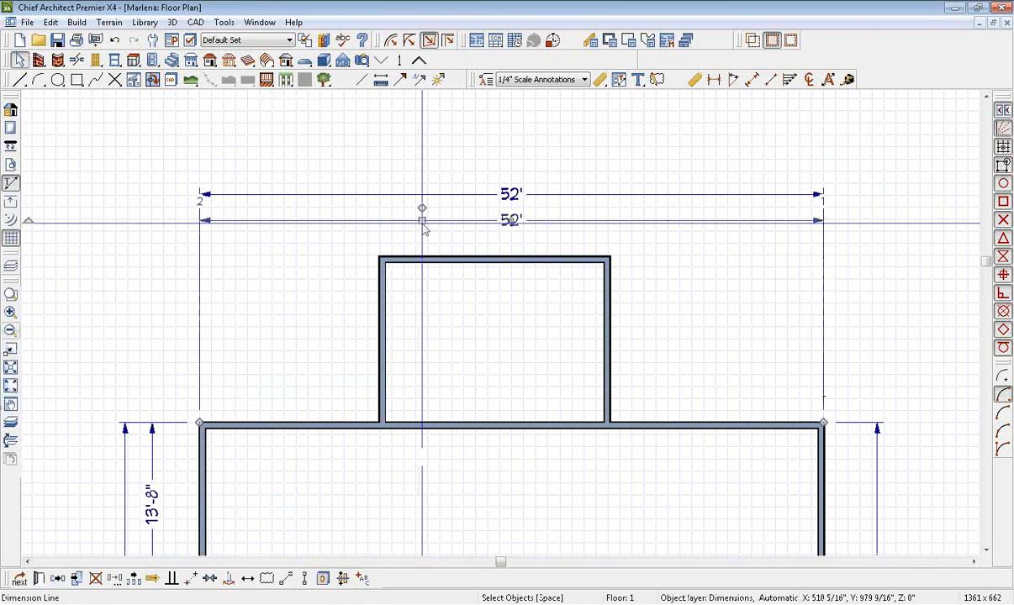
pyautogui.scroll(2, 421, 211)
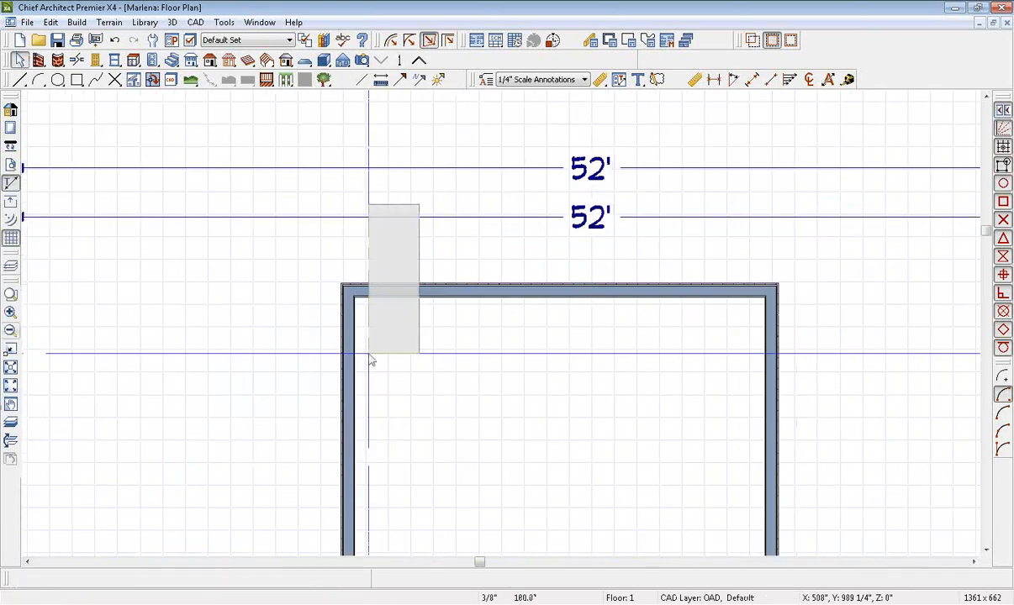
pyautogui.click(437, 216)
pyautogui.moveTo(421, 263); pyautogui.dragTo(342, 352)
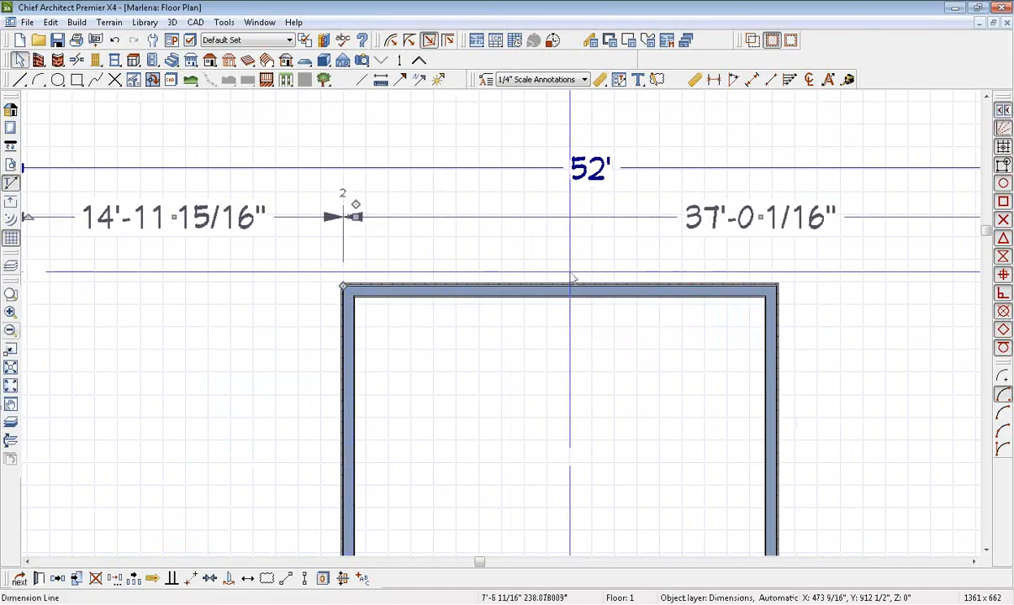
pyautogui.click(629, 219)
pyautogui.moveTo(610, 343); pyautogui.dragTo(463, 333, button='middle')
pyautogui.moveTo(480, 197); pyautogui.dragTo(627, 375)
pyautogui.scroll(3, 593, 313)
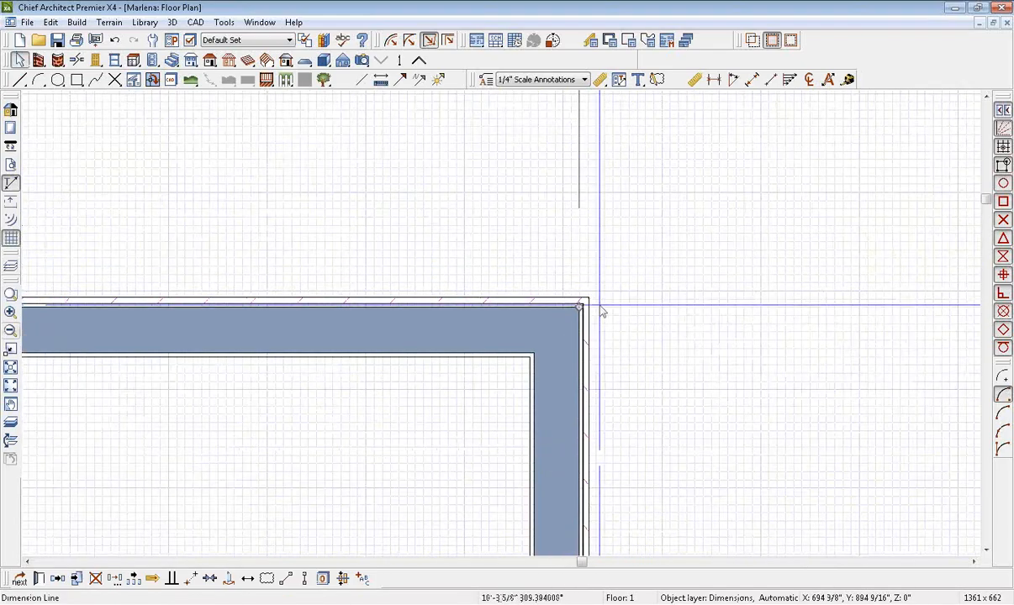
pyautogui.scroll(-4, 593, 312)
pyautogui.press('Escape')
# - Set the extension's right wall 17' from the house's right exterior corner and the extension's width to 19'
pyautogui.scroll(3, 583, 297)
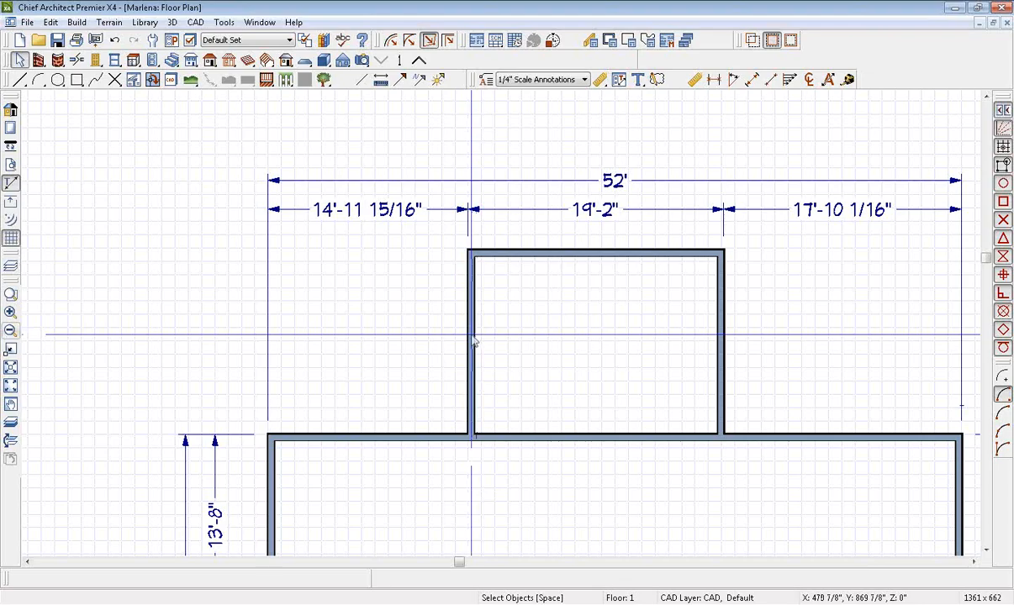
pyautogui.moveTo(667, 329); pyautogui.dragTo(559, 330, button='middle')
pyautogui.click(553, 330)
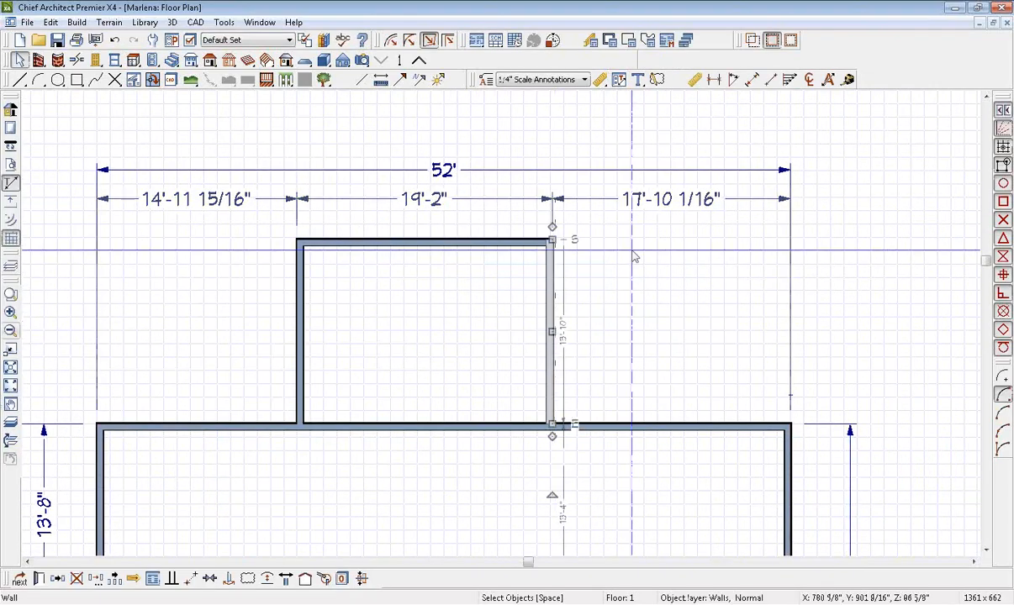
pyautogui.click(663, 201)
pyautogui.write('17')
pyautogui.press('Return')
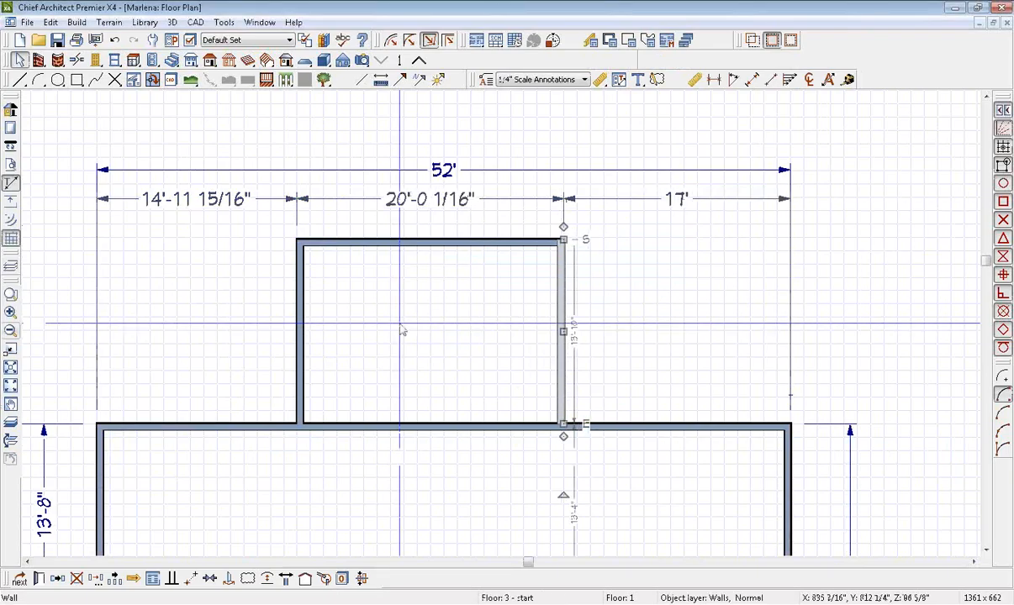
pyautogui.click(300, 353)
pyautogui.click(419, 205)
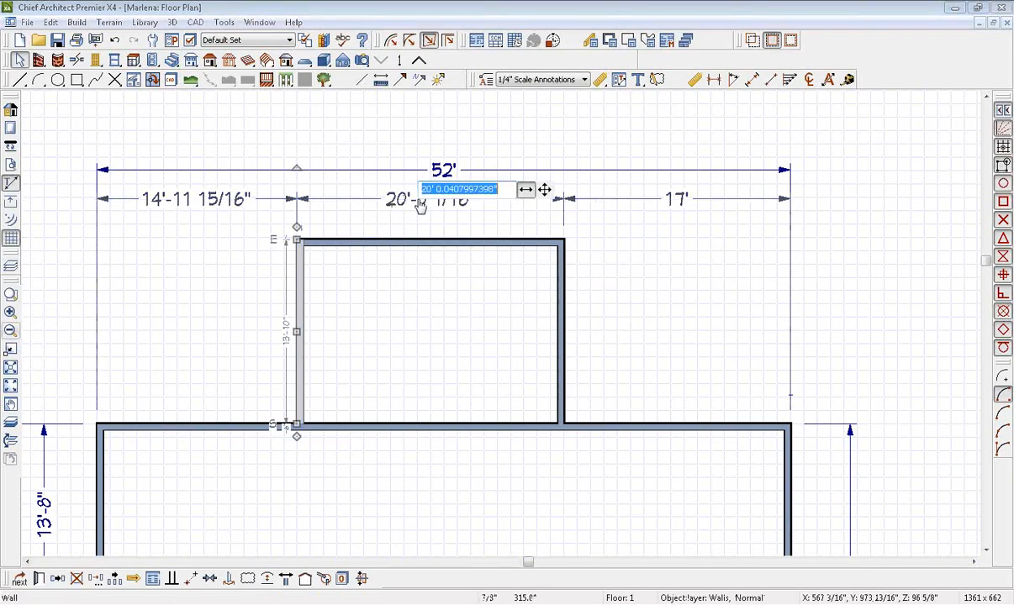
pyautogui.press('Return')
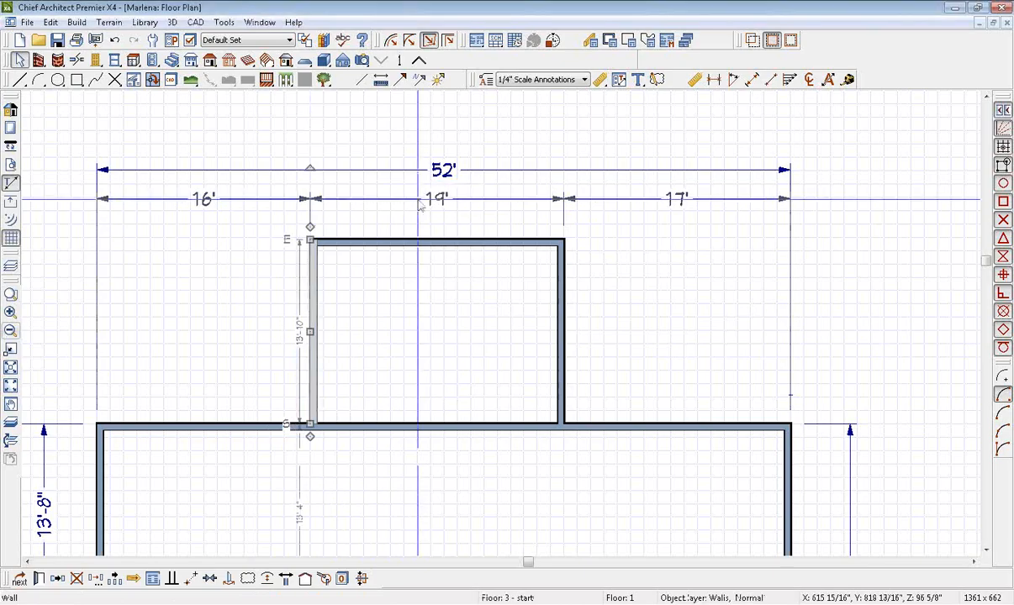
pyautogui.click(180, 341)
# - Extend the outer left-side depth dimension to the rear extension's back wall and select that wall
pyautogui.moveTo(183, 346); pyautogui.dragTo(477, 237, button='middle')
pyautogui.scroll(-1, 440, 278)
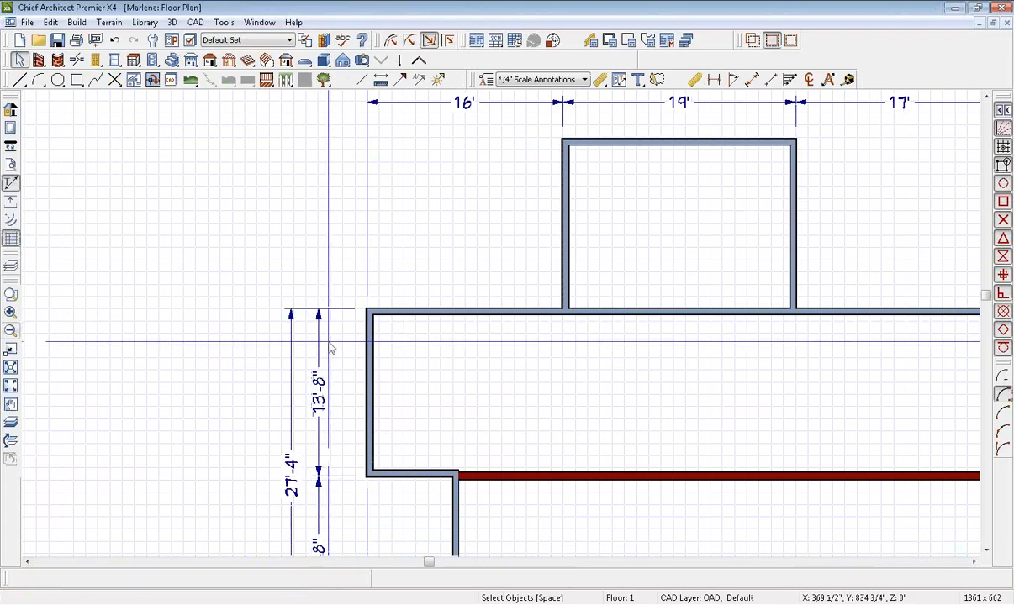
pyautogui.click(290, 348)
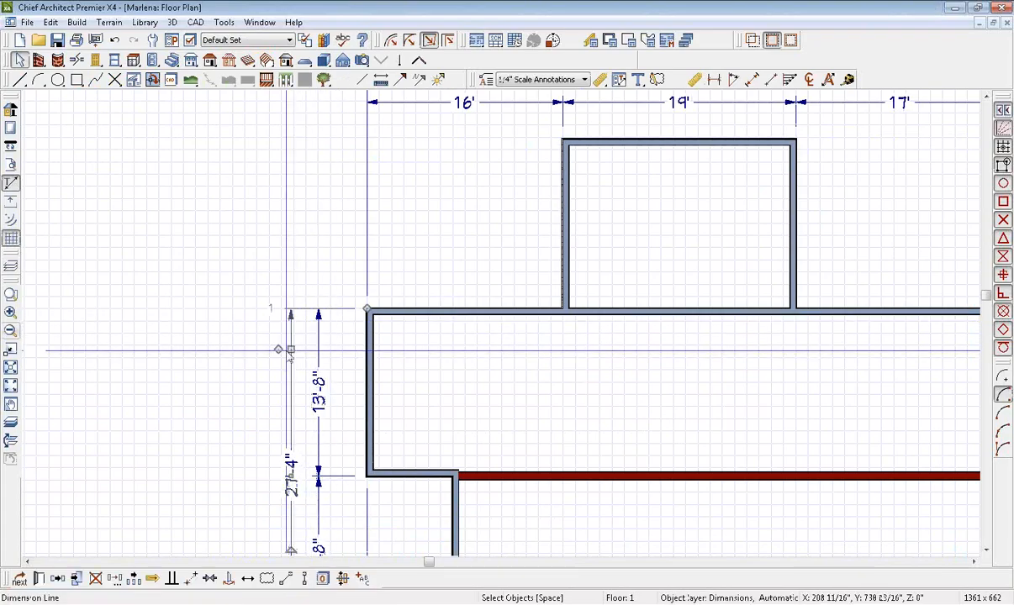
pyautogui.moveTo(283, 340); pyautogui.dragTo(620, 142)
pyautogui.click(612, 193)
pyautogui.click(635, 140)
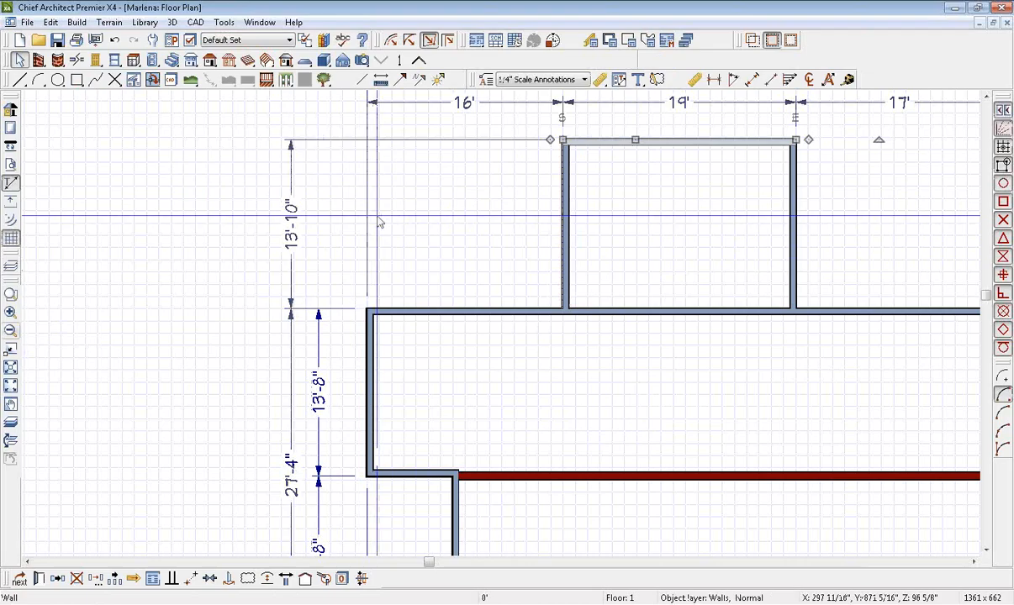
# - Set the rear extension's depth to 13'-9" and deselect its back wall
pyautogui.click(290, 231)
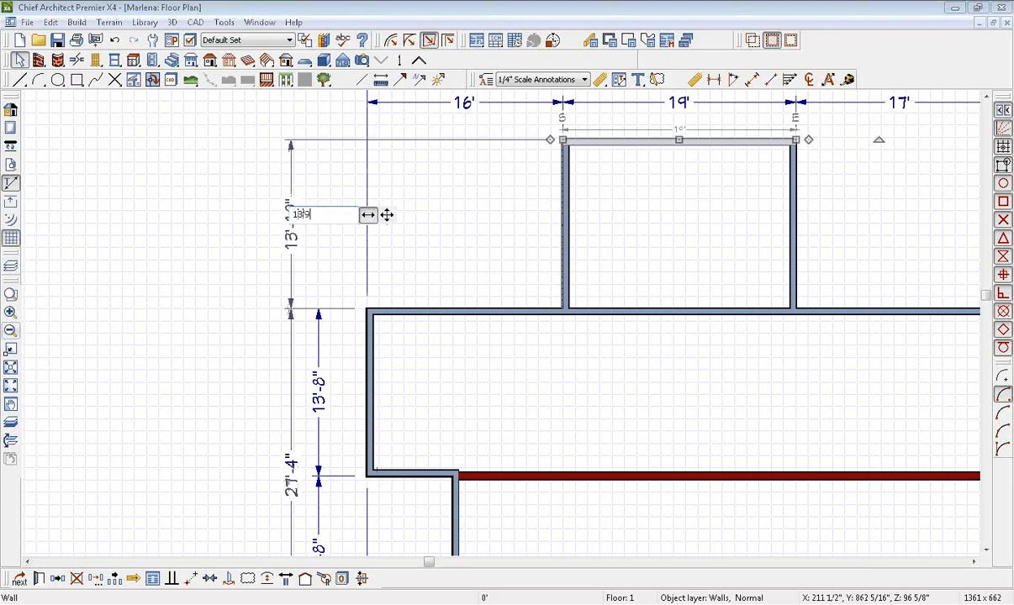
pyautogui.press('Return')
pyautogui.press('Escape')
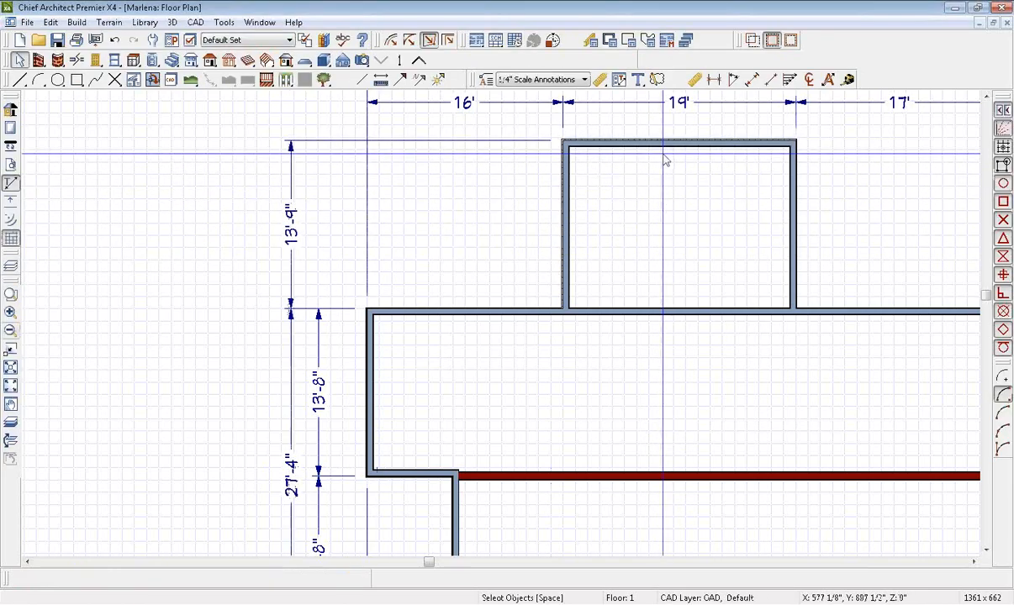
# - Inspect the wall between the rear extension and the main house in a full camera view, and return to the floor plan
pyautogui.scroll(1, 607, 308)
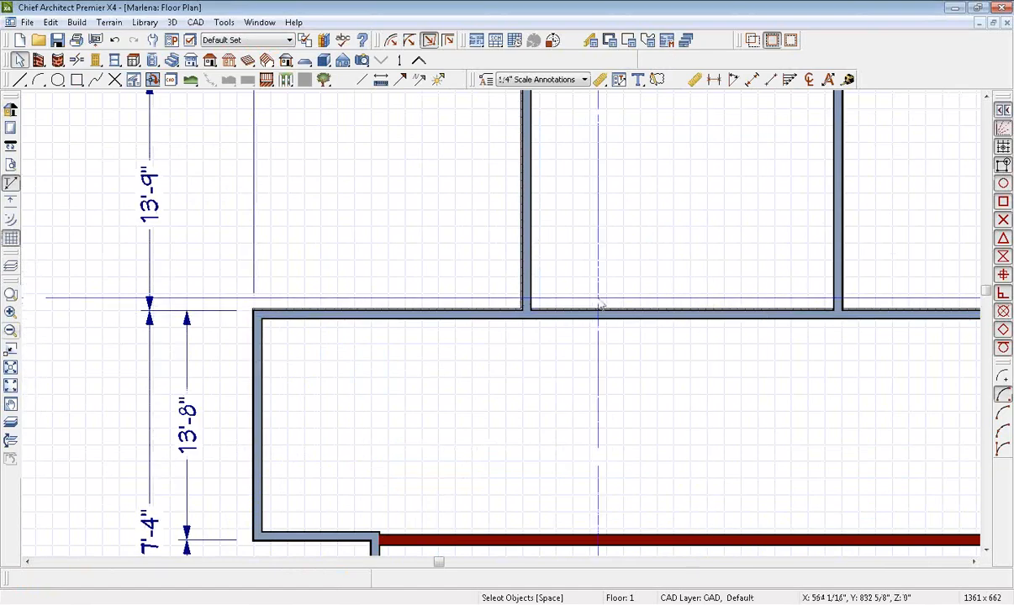
pyautogui.scroll(-2, 749, 317)
pyautogui.moveTo(755, 341); pyautogui.dragTo(518, 311, button='middle')
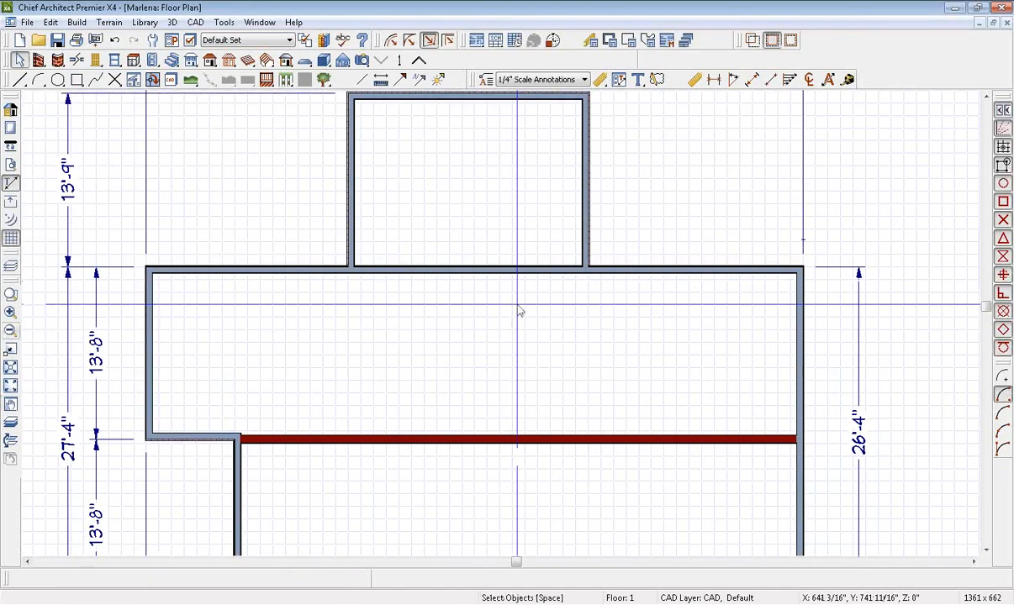
pyautogui.scroll(4, 485, 272)
pyautogui.moveTo(414, 278); pyautogui.dragTo(473, 328, button='middle')
pyautogui.click(362, 64)
pyautogui.moveTo(577, 129); pyautogui.dragTo(543, 199)
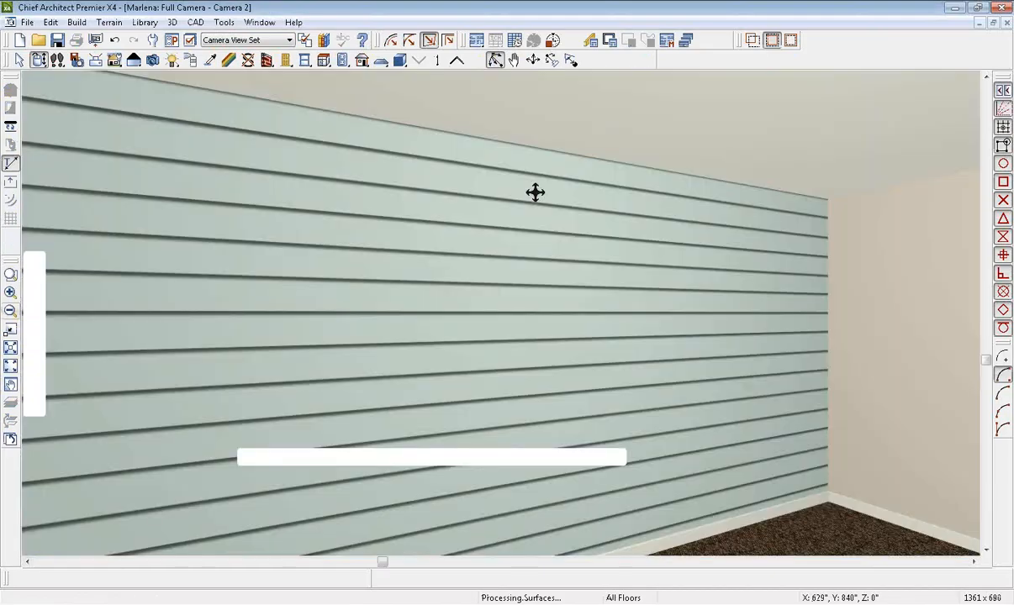
pyautogui.moveTo(642, 348); pyautogui.dragTo(664, 343)
pyautogui.click(1007, 25)
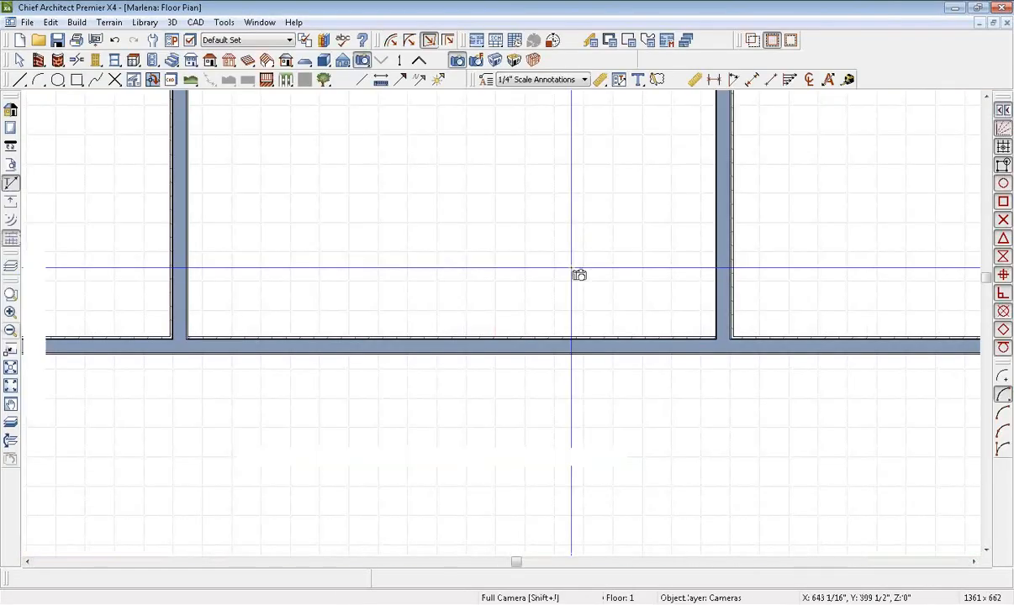
# - Break the house's rear wall where each of the rear extension's two side walls meets it
pyautogui.click(77, 60)
pyautogui.click(179, 347)
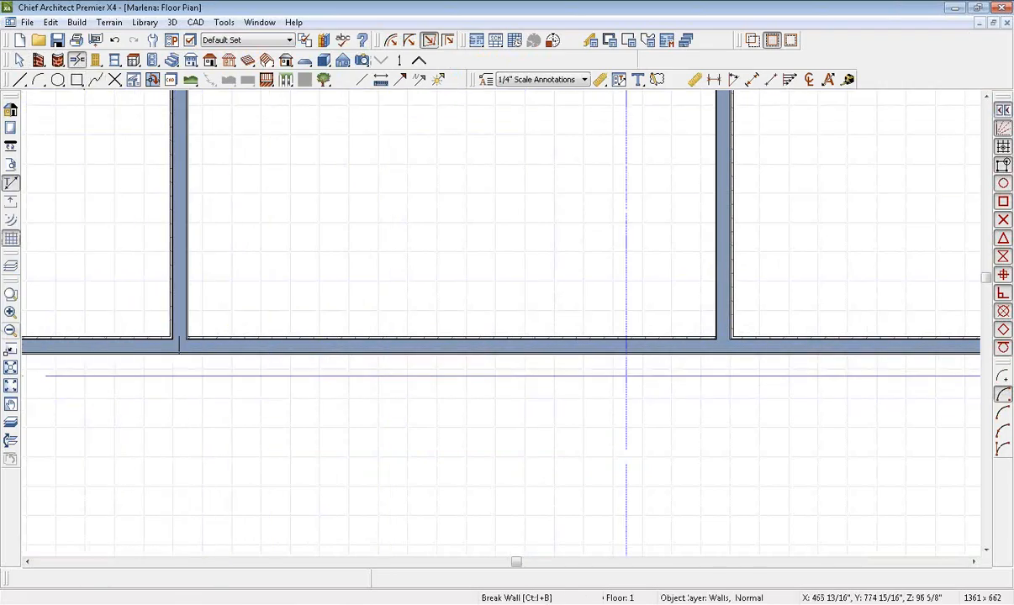
pyautogui.click(720, 345)
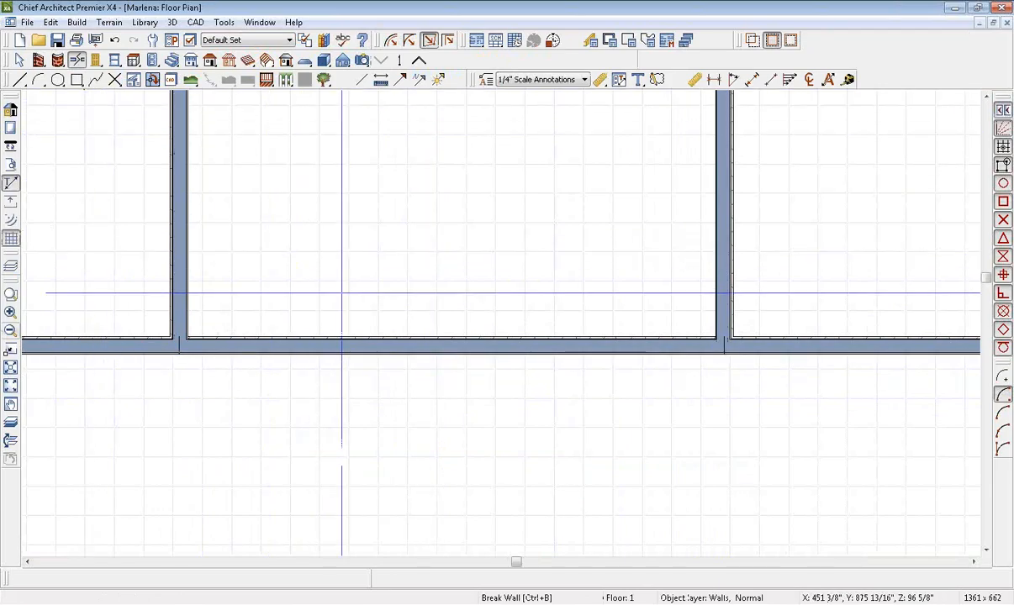
pyautogui.click(360, 340)
pyautogui.click(539, 344)
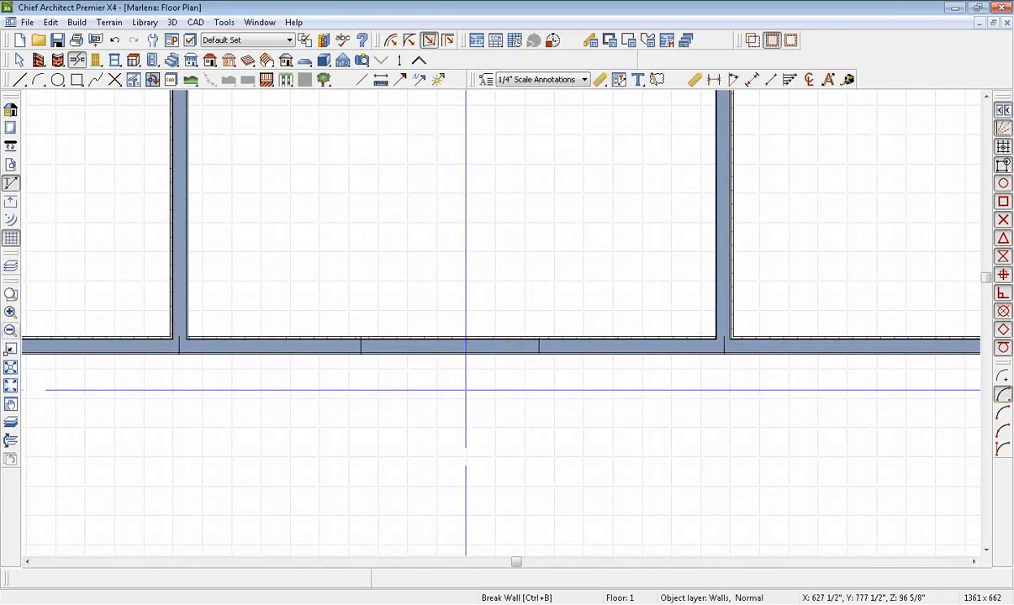
pyautogui.click(114, 41)
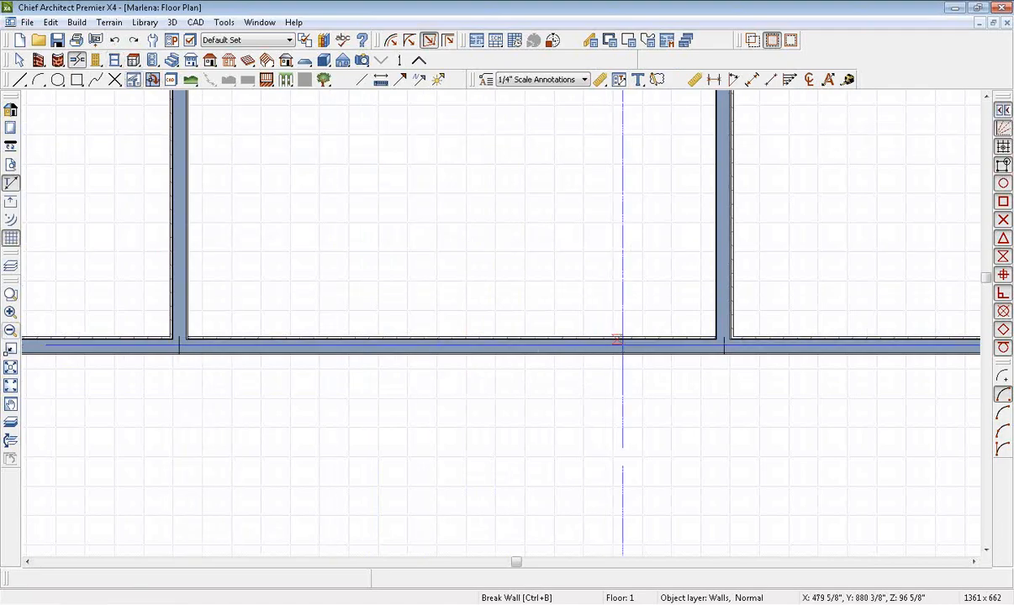
# - Change the wall segment between the rear extension and the house to the Interior Mate-11 wall type
pyautogui.click(19, 60)
pyautogui.doubleClick(452, 353)
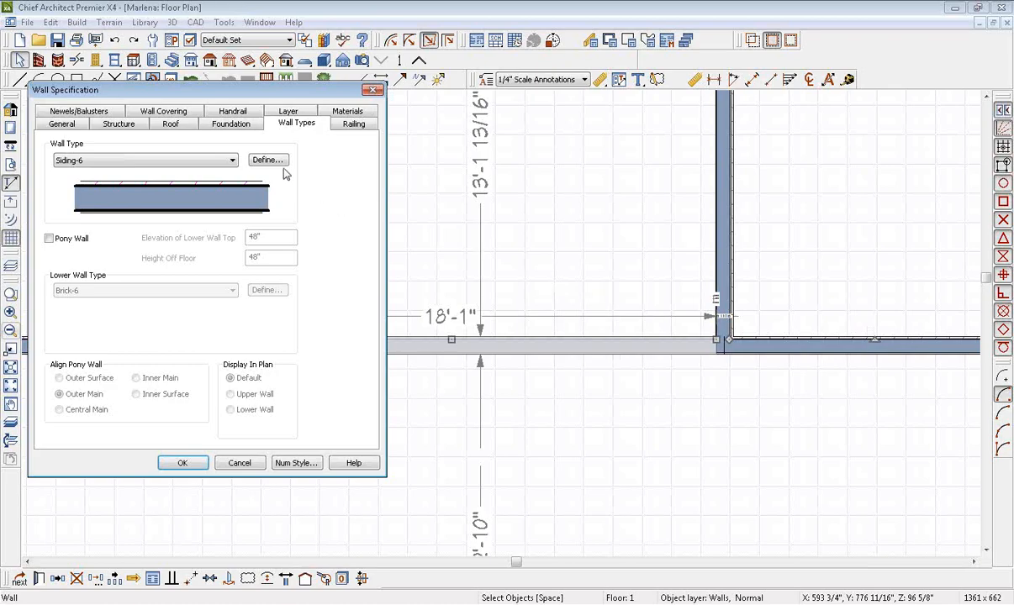
pyautogui.click(189, 162)
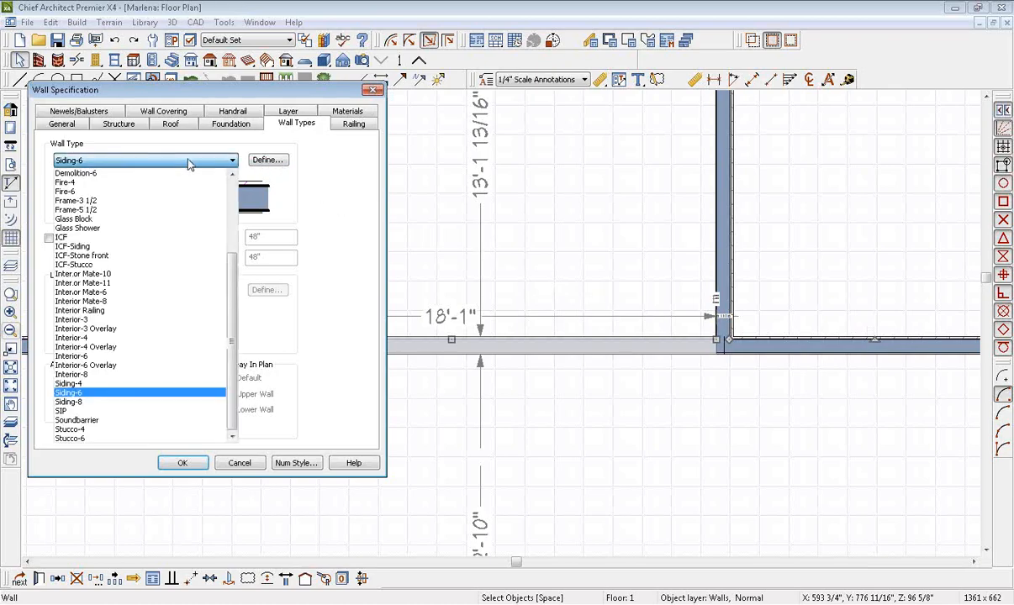
pyautogui.click(126, 284)
pyautogui.click(182, 464)
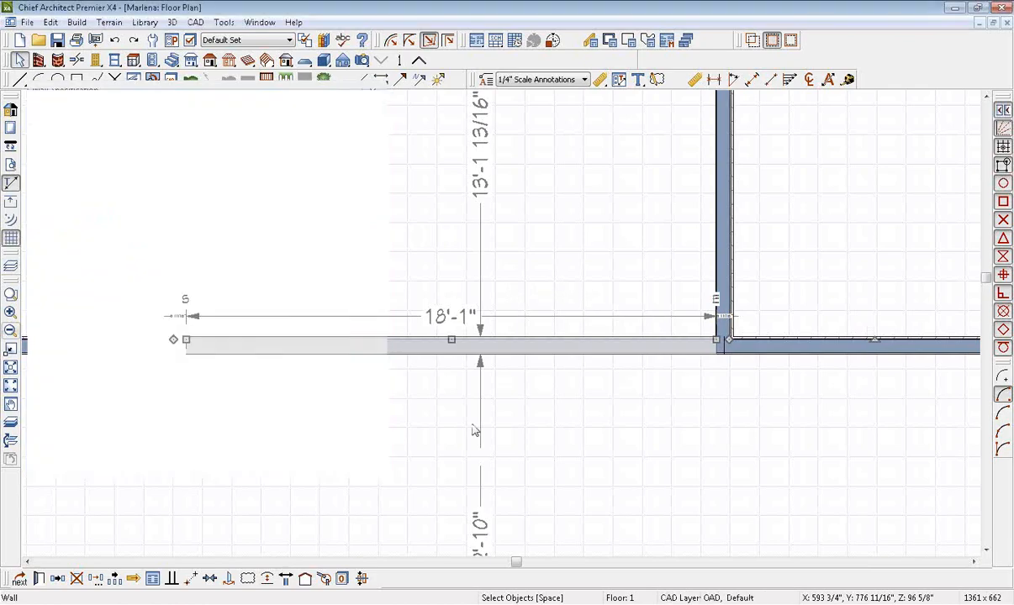
# - Align the shared wall's house-side face with the inner face of the adjoining rear exterior walls, and reverse its layers
pyautogui.scroll(3, 788, 365)
pyautogui.scroll(1, 789, 365)
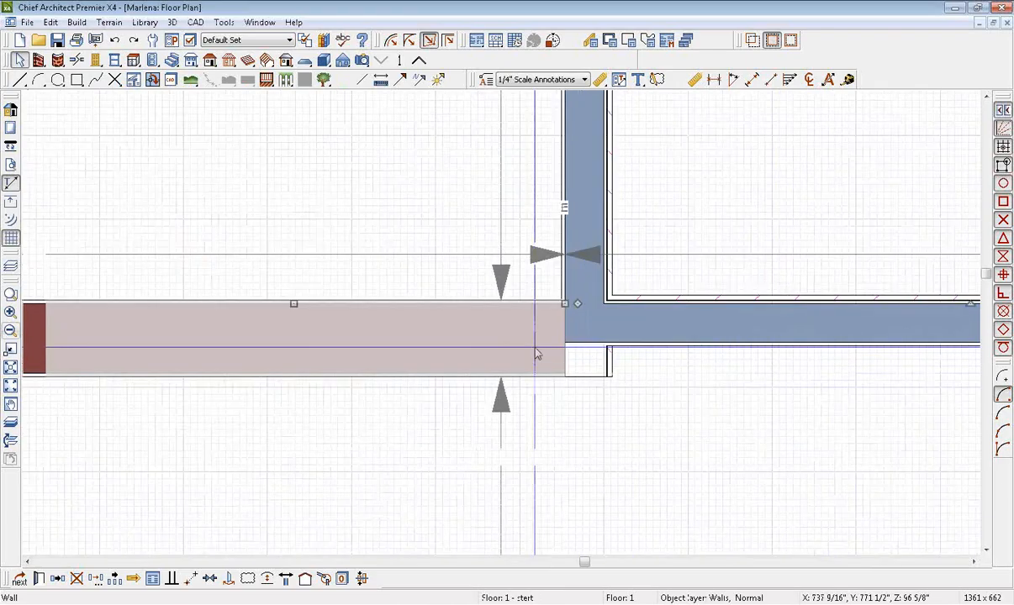
pyautogui.moveTo(294, 306); pyautogui.dragTo(290, 265)
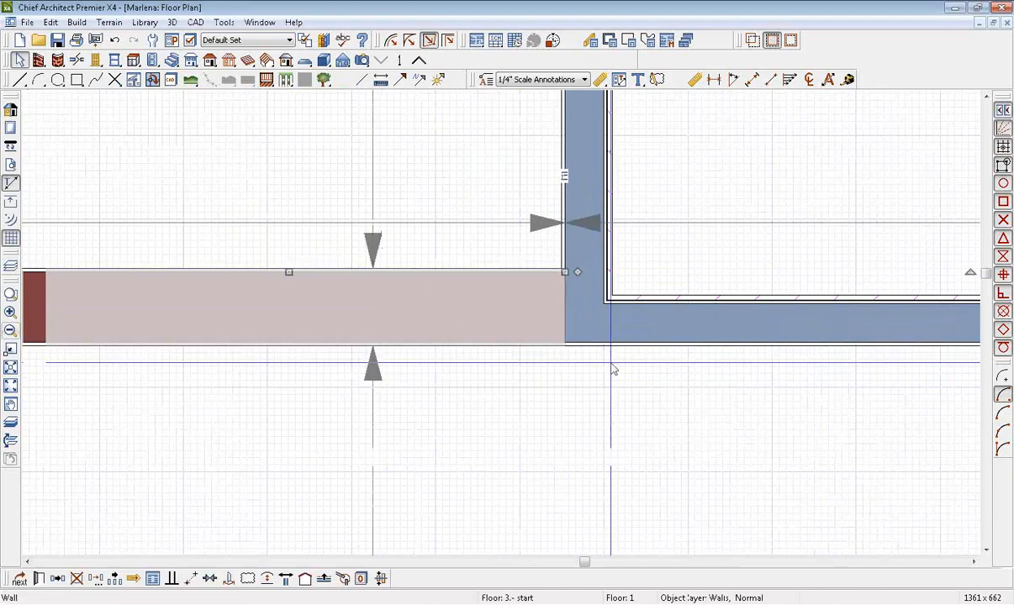
pyautogui.scroll(1, 612, 350)
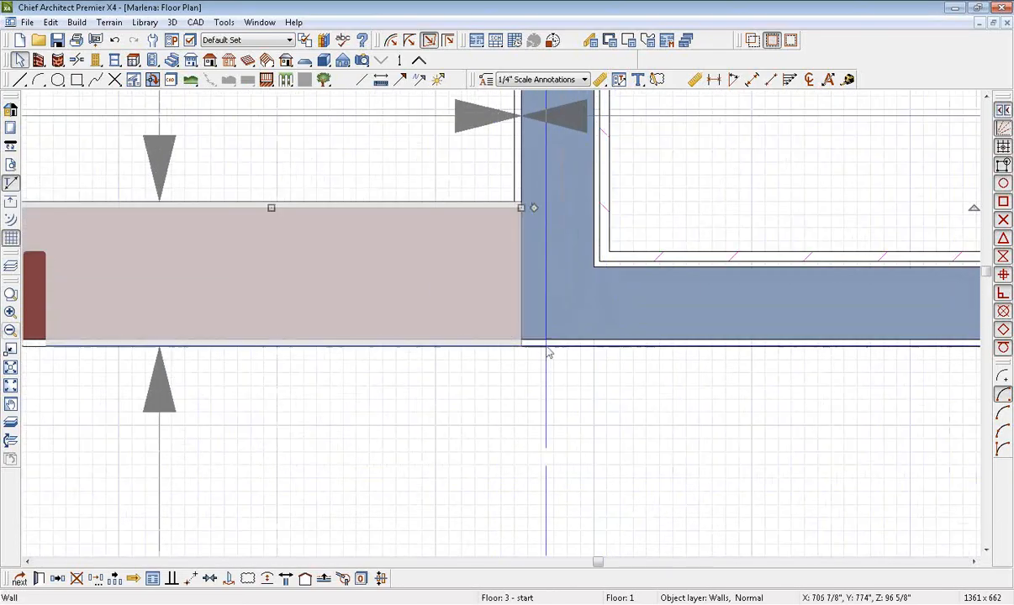
pyautogui.click(285, 578)
pyautogui.click(312, 330)
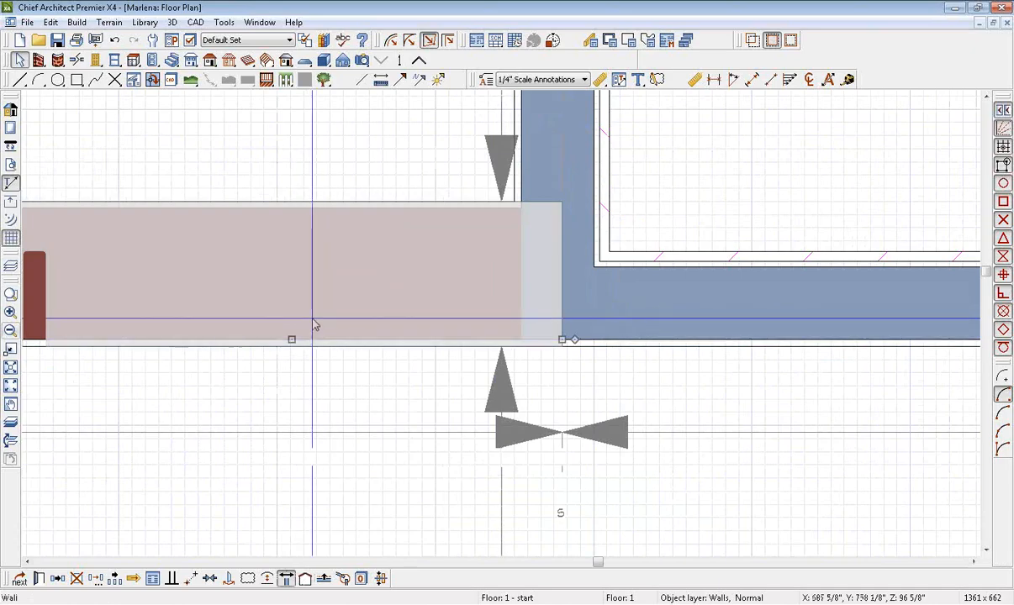
pyautogui.moveTo(291, 340); pyautogui.dragTo(882, 336)
pyautogui.scroll(-3, 592, 359)
pyautogui.press('Escape')
pyautogui.scroll(-3, 646, 367)
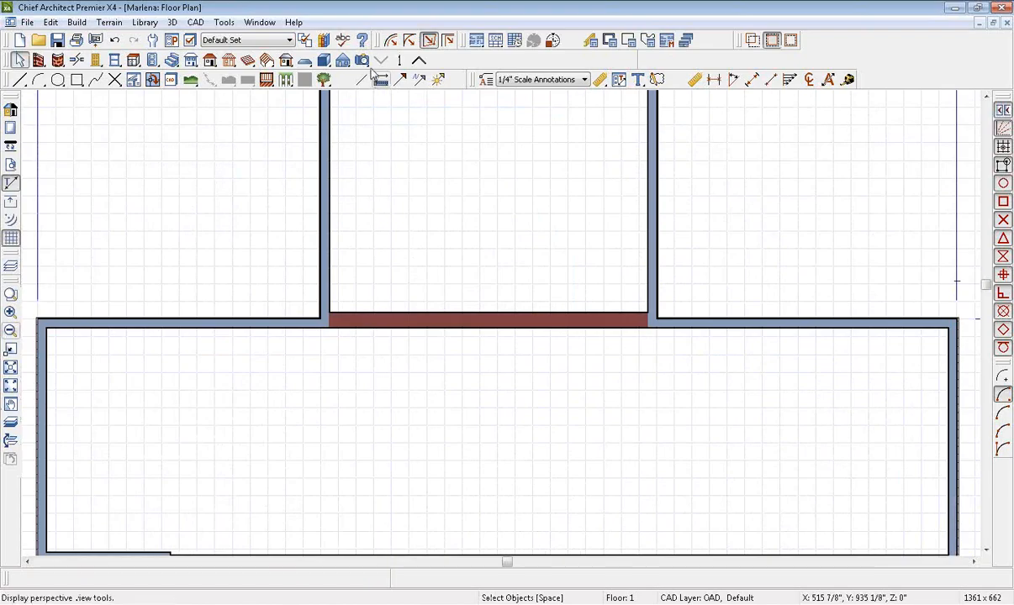
# - Check the finish of the shared wall in a new full camera view, and close that view
pyautogui.click(365, 63)
pyautogui.moveTo(559, 129); pyautogui.dragTo(529, 224)
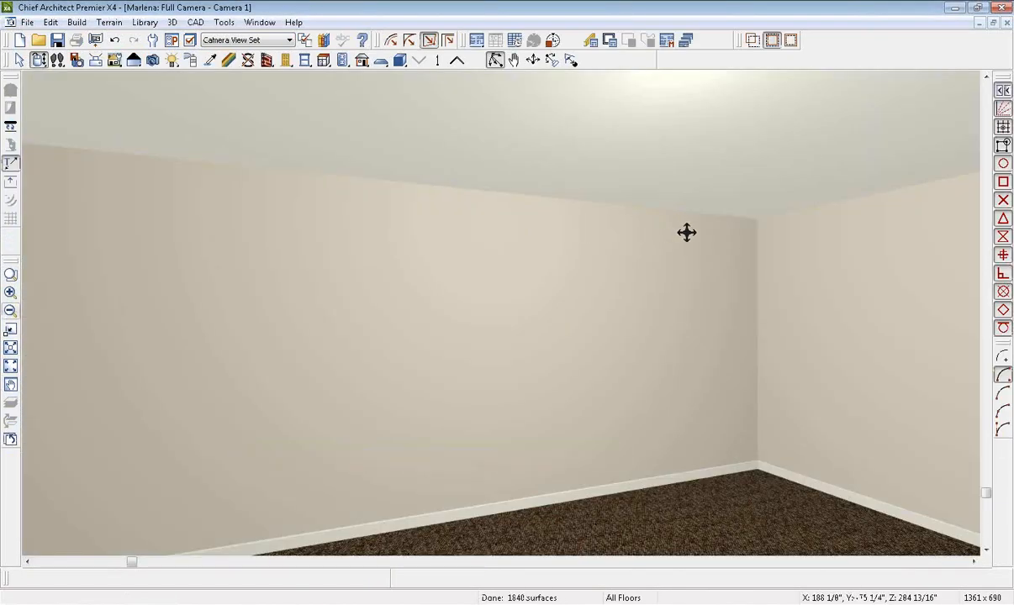
pyautogui.moveTo(686, 231); pyautogui.dragTo(678, 256)
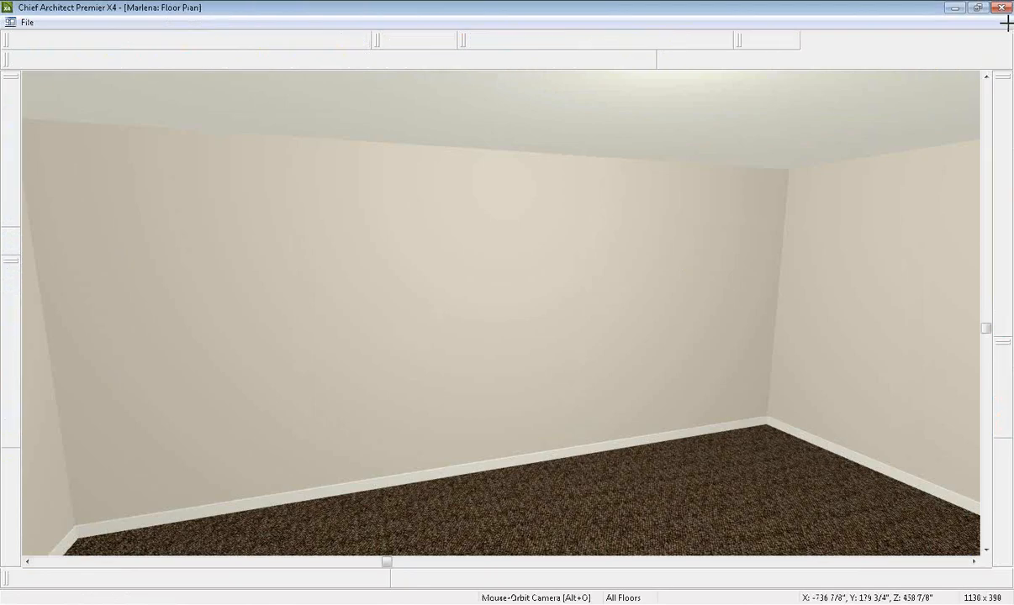
pyautogui.click(1006, 23)
# - Look over the whole first-floor outline, its dimensions and the living area label
pyautogui.scroll(-4, 596, 294)
pyautogui.moveTo(690, 339); pyautogui.dragTo(636, 272, button='middle')
pyautogui.moveTo(607, 319); pyautogui.dragTo(582, 305, button='middle')
pyautogui.scroll(-1, 617, 354)
pyautogui.scroll(-1, 582, 305)
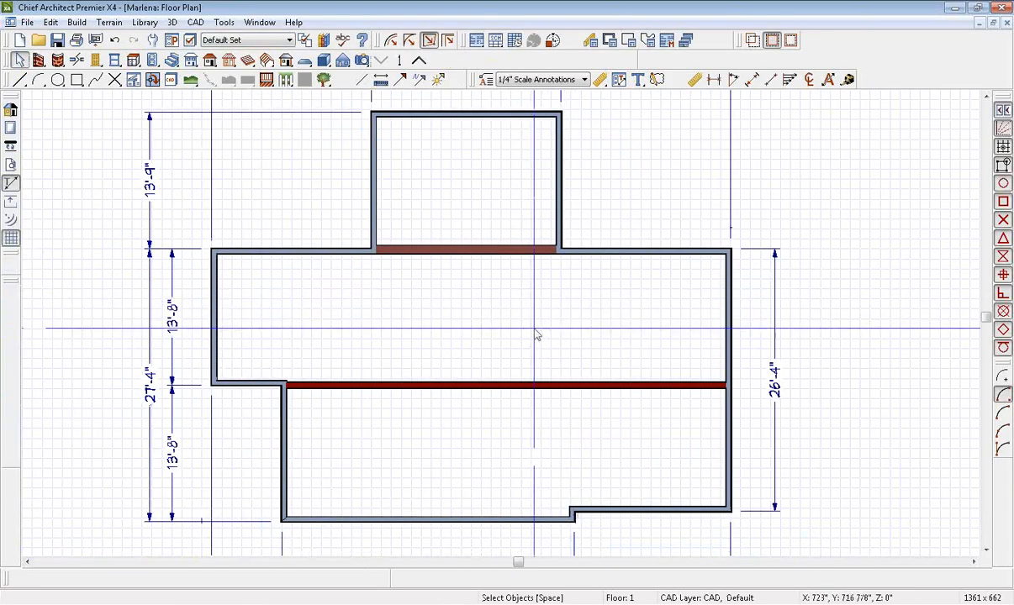
pyautogui.moveTo(550, 323); pyautogui.dragTo(618, 261, button='middle')
pyautogui.moveTo(611, 340); pyautogui.dragTo(607, 276, button='middle')
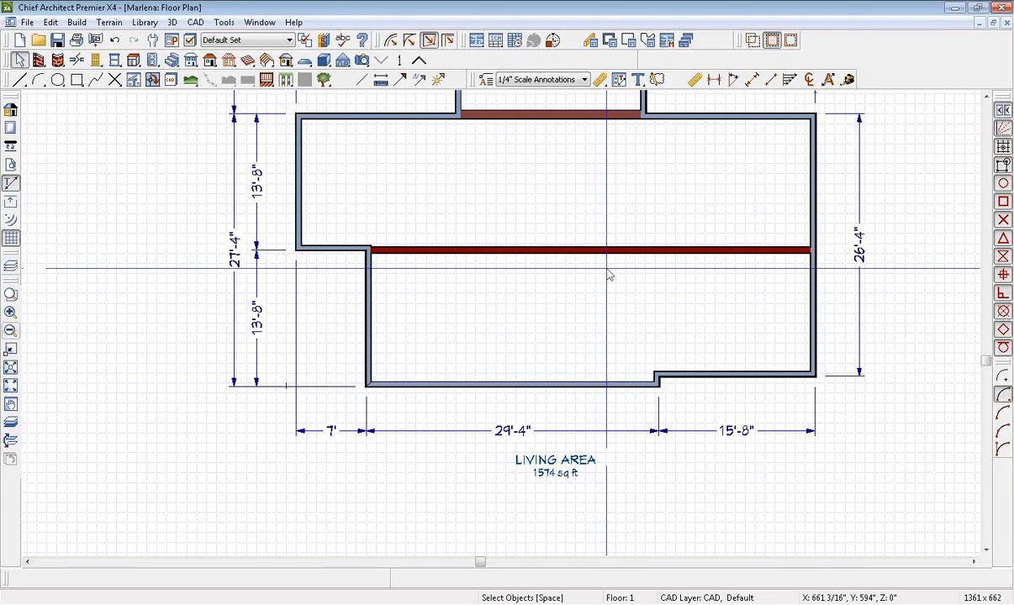
pyautogui.moveTo(620, 178); pyautogui.dragTo(599, 244, button='middle')
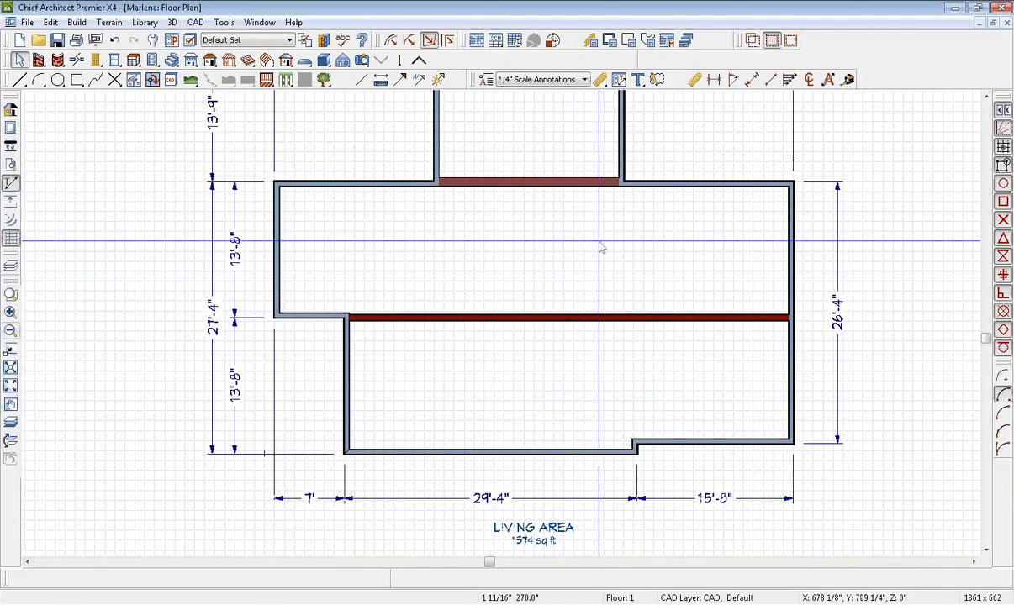
# - Go up to the second floor and add automatic exterior dimensions around its walls
pyautogui.click(419, 61)
pyautogui.scroll(-1, 566, 302)
pyautogui.moveTo(573, 302); pyautogui.dragTo(541, 287, button='middle')
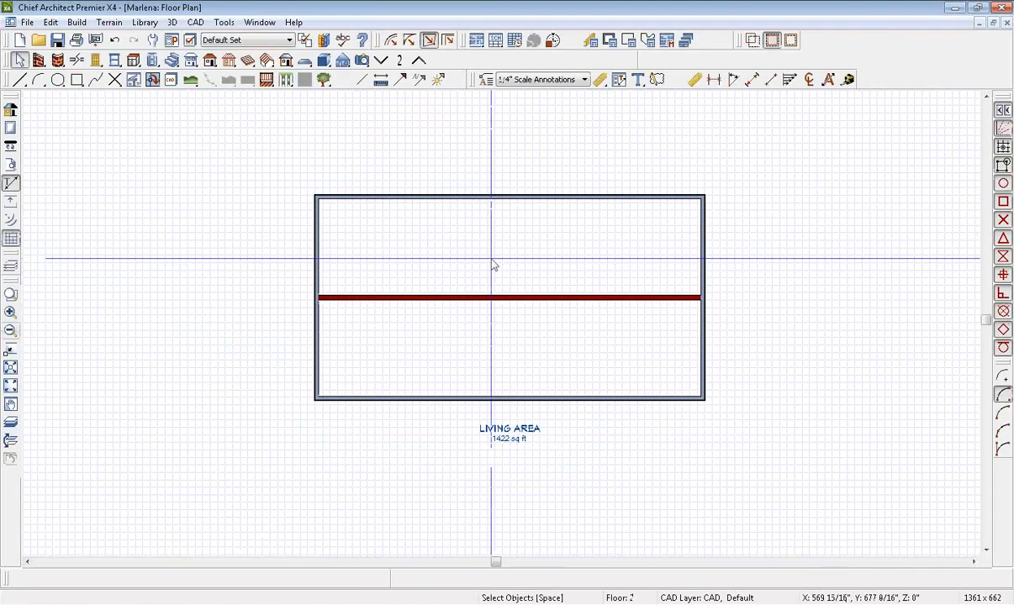
pyautogui.scroll(2, 498, 305)
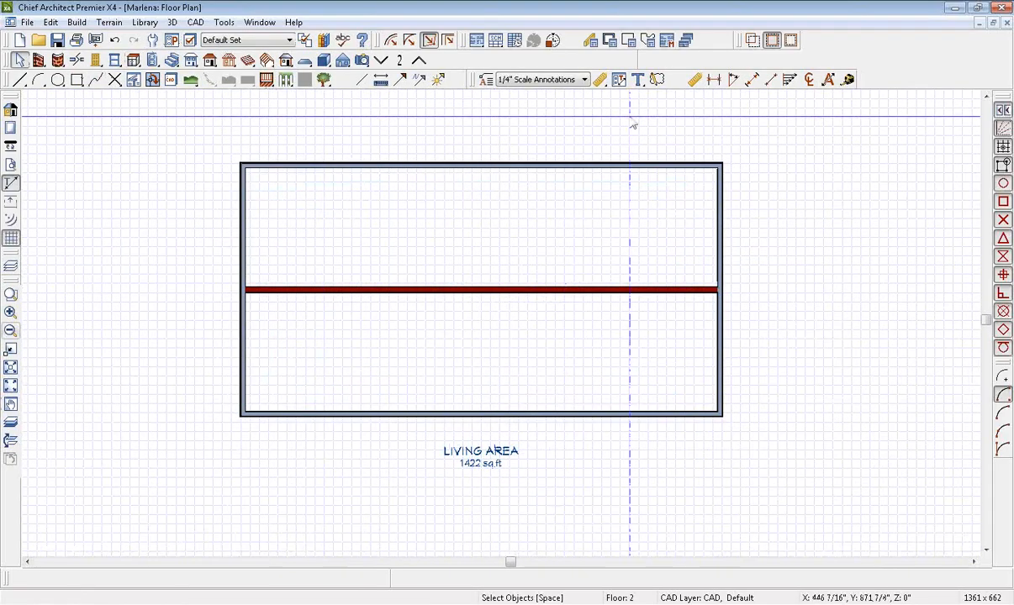
pyautogui.click(828, 81)
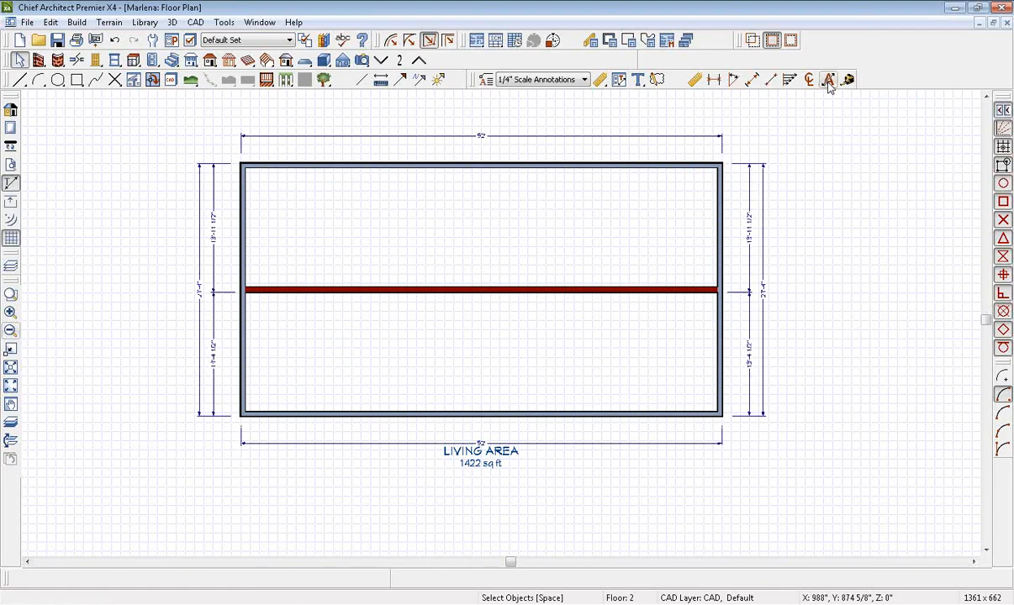
pyautogui.moveTo(593, 220); pyautogui.dragTo(630, 191, button='middle')
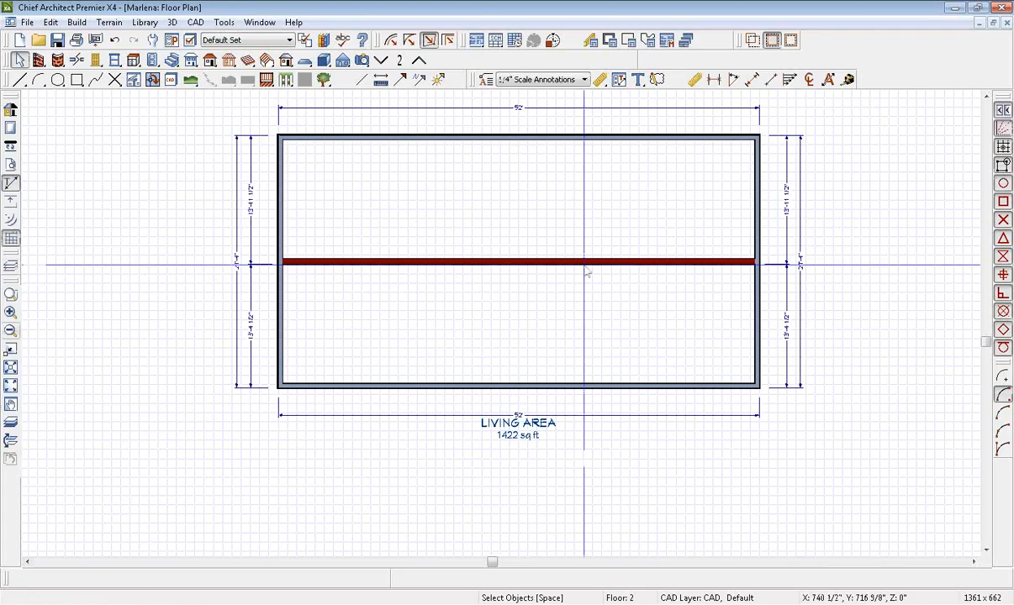
# - Delete the second floor's front width dimension, both right-side depth dimensions and the inner left-side depth dimension
pyautogui.click(659, 414)
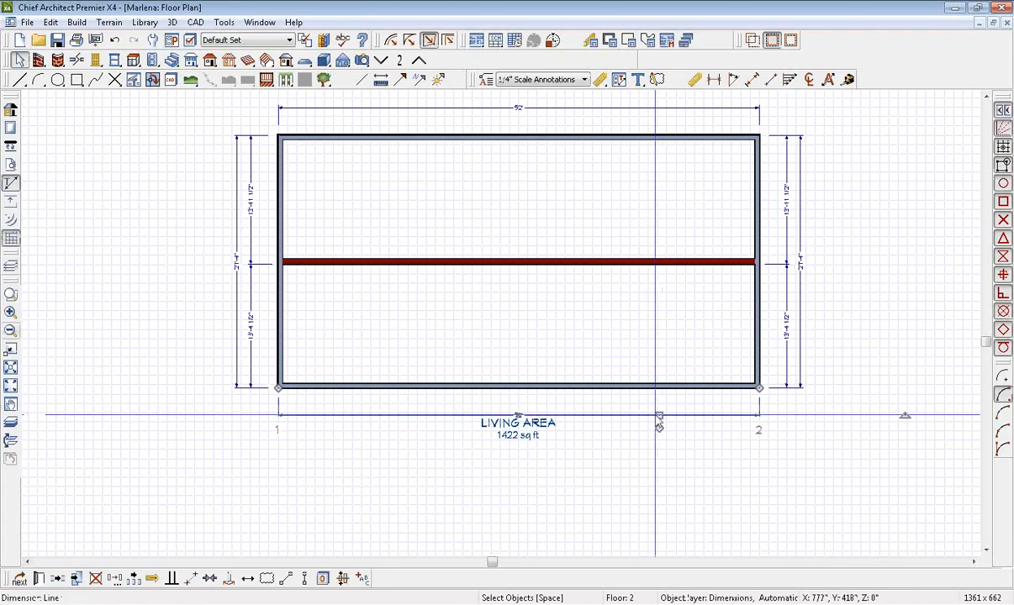
pyautogui.click(95, 580)
pyautogui.click(787, 263)
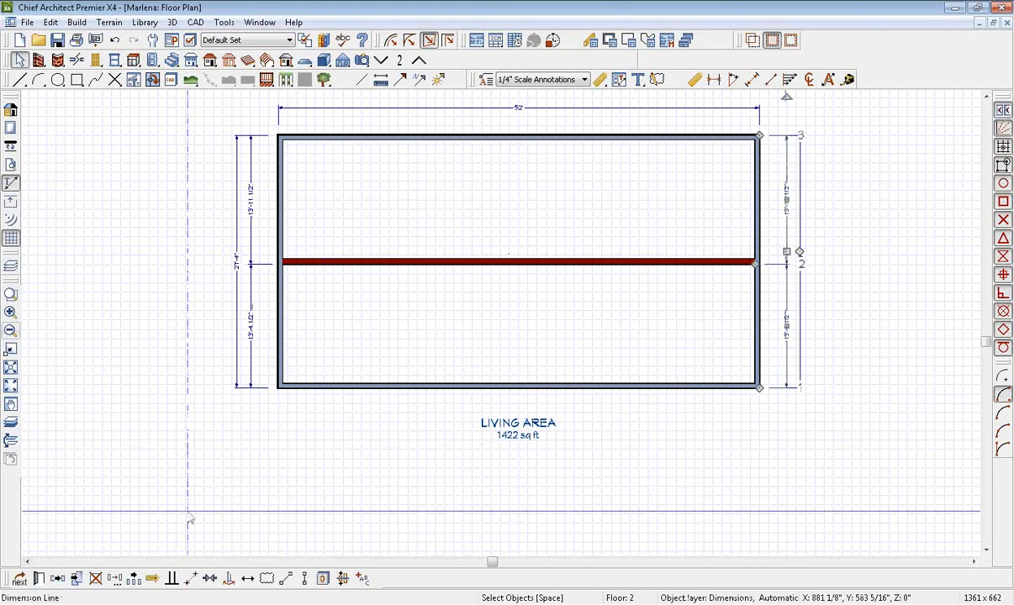
pyautogui.click(95, 580)
pyautogui.click(797, 274)
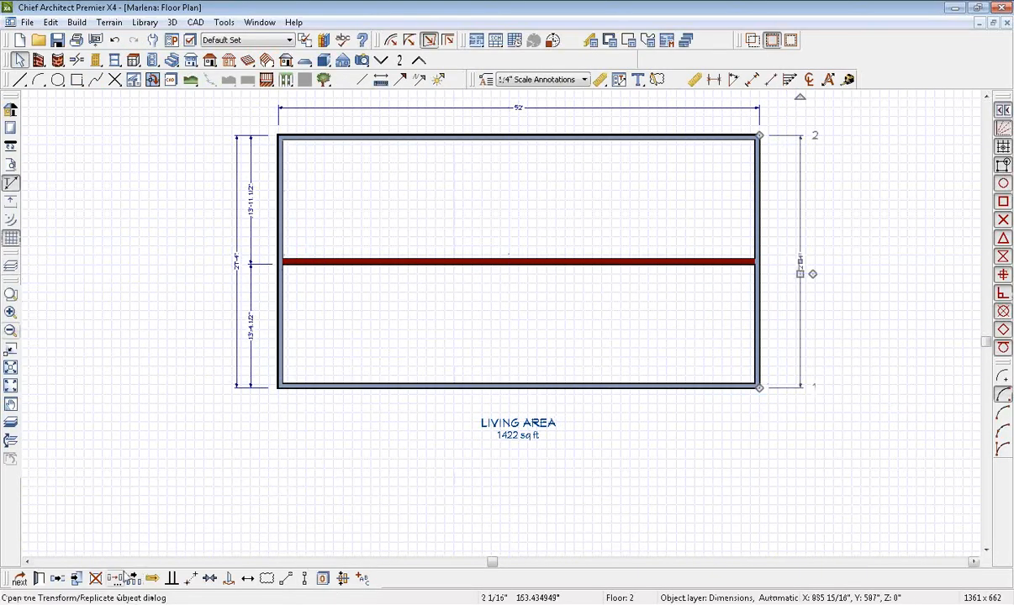
pyautogui.click(95, 580)
pyautogui.scroll(3, 257, 341)
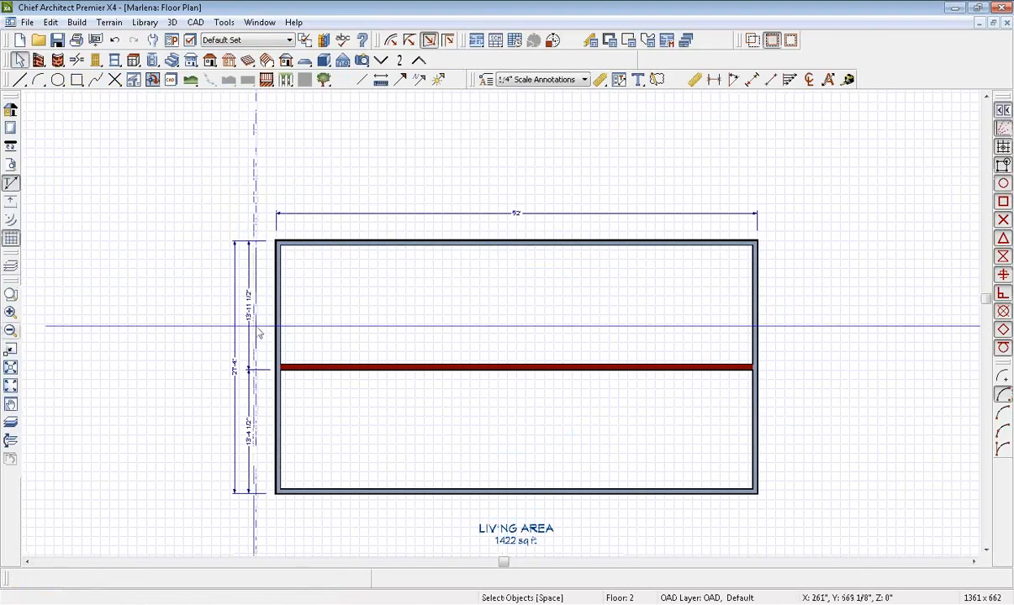
pyautogui.click(235, 316)
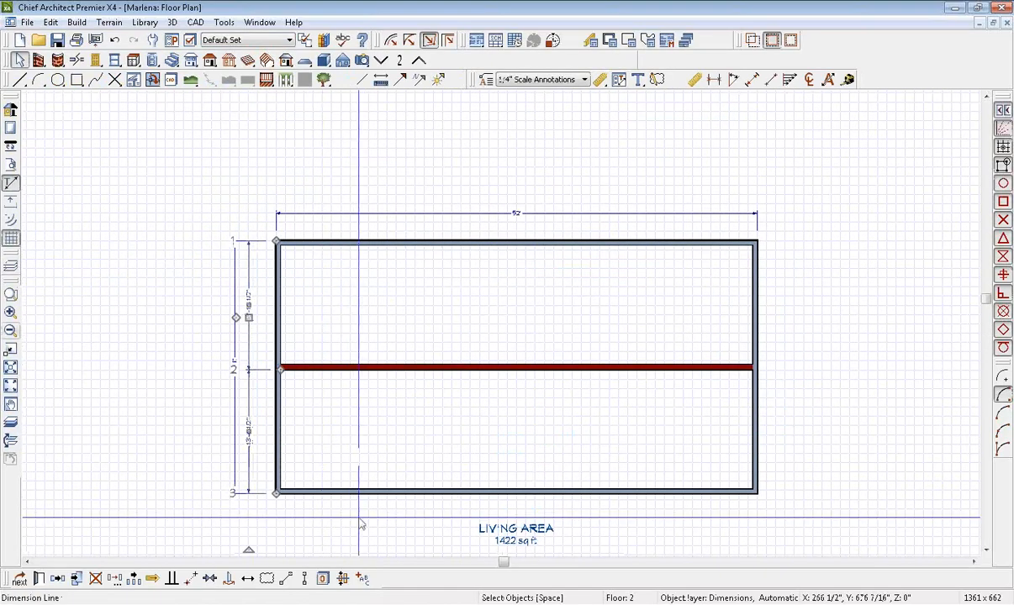
pyautogui.click(95, 582)
# - Select the second floor's remaining left depth and rear width dimensions, and return to the first floor with nothing selected
pyautogui.moveTo(405, 320); pyautogui.dragTo(446, 270, button='middle')
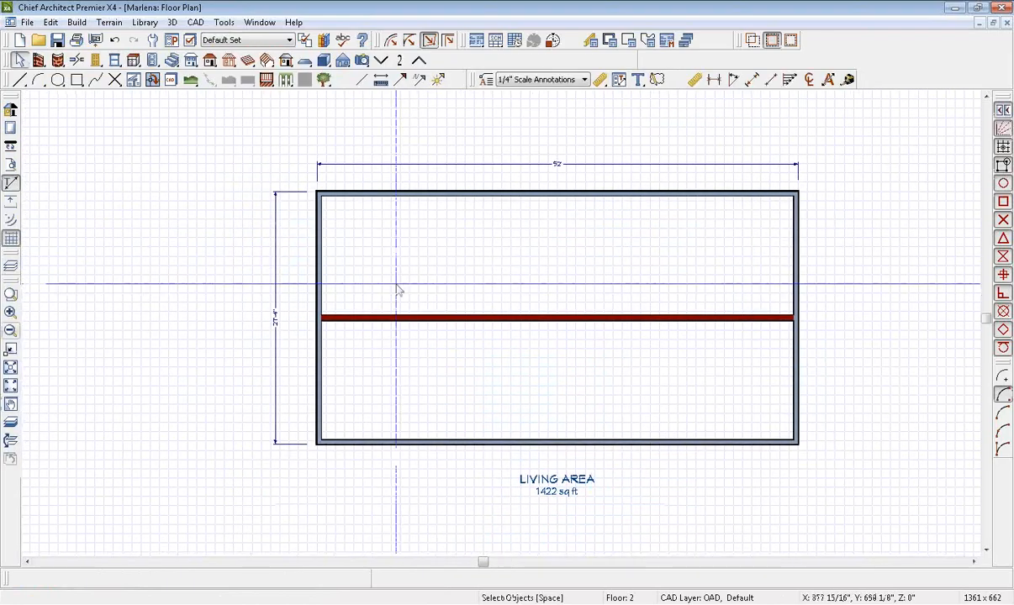
pyautogui.click(275, 328)
pyautogui.keyDown('shift'); pyautogui.click(534, 164); pyautogui.keyUp('shift')
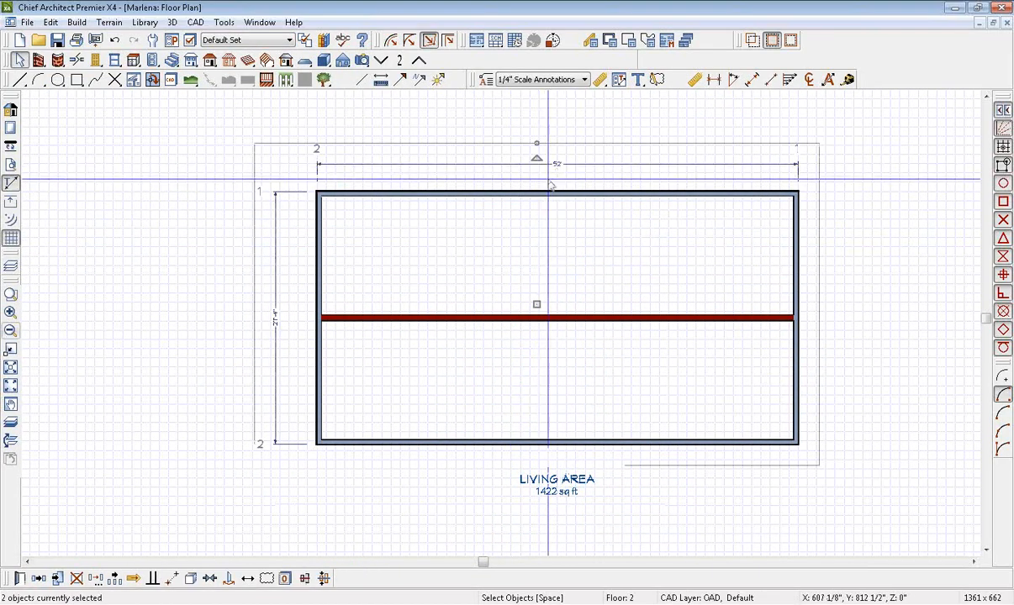
pyautogui.click(380, 60)
pyautogui.moveTo(363, 280); pyautogui.dragTo(370, 351, button='middle')
pyautogui.press('space')
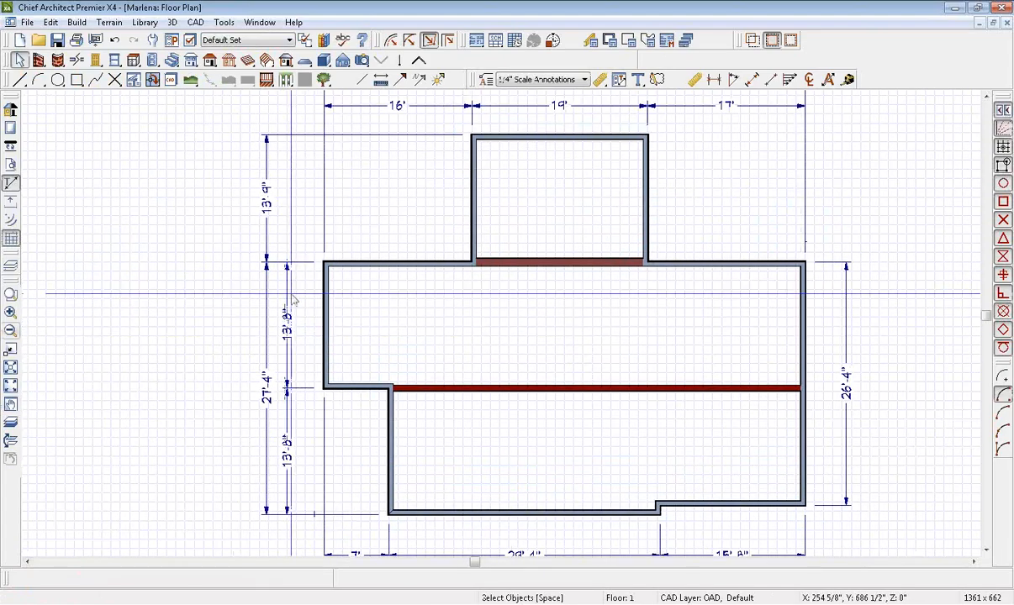
# - Return to the second floor and enlarge the numbers and arrows of its rear width and left depth dimensions together
pyautogui.click(419, 61)
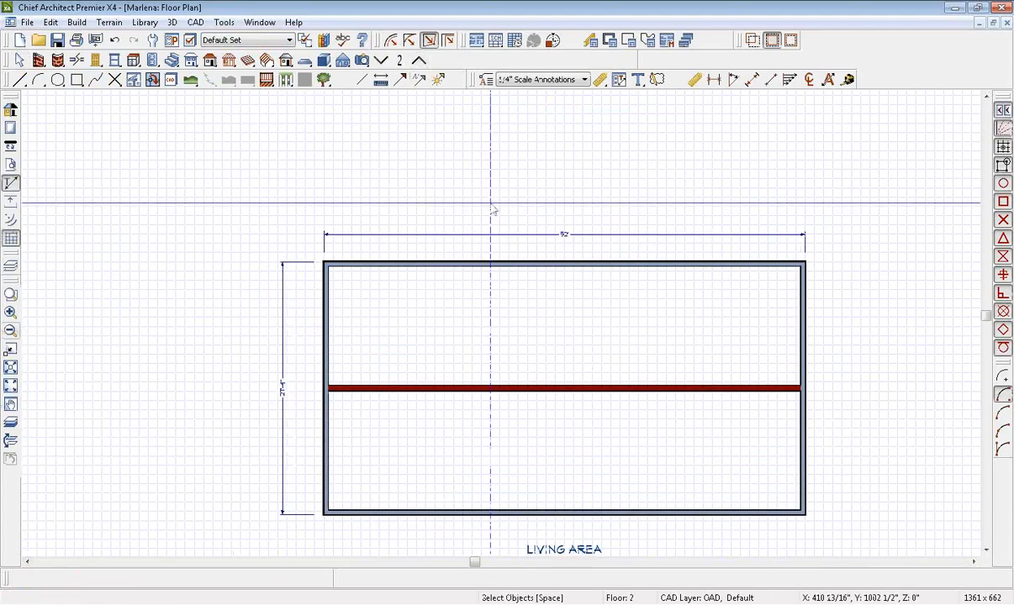
pyautogui.click(565, 239)
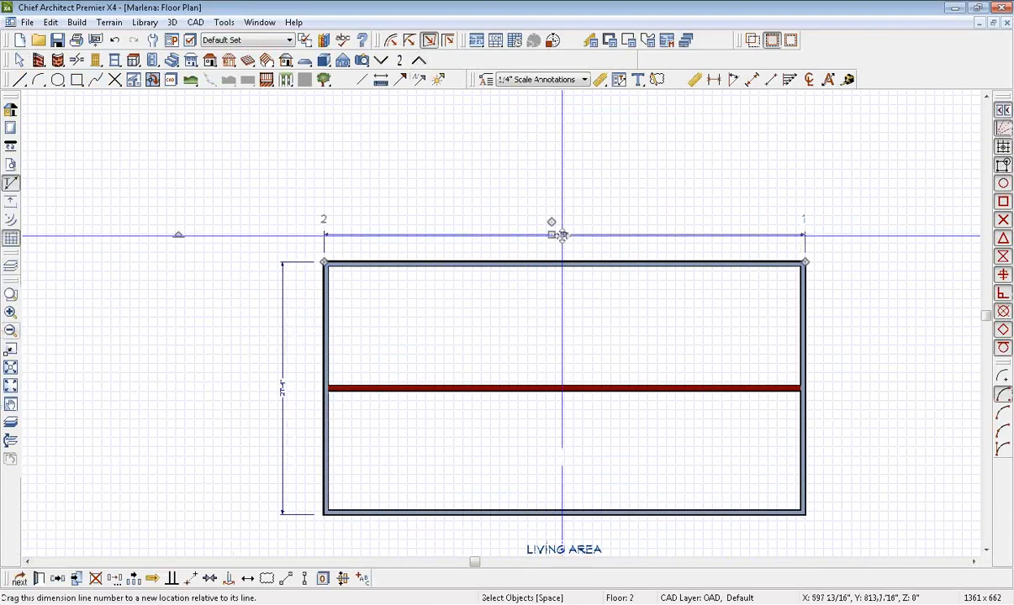
pyautogui.keyDown('shift'); pyautogui.click(283, 390); pyautogui.keyUp('shift')
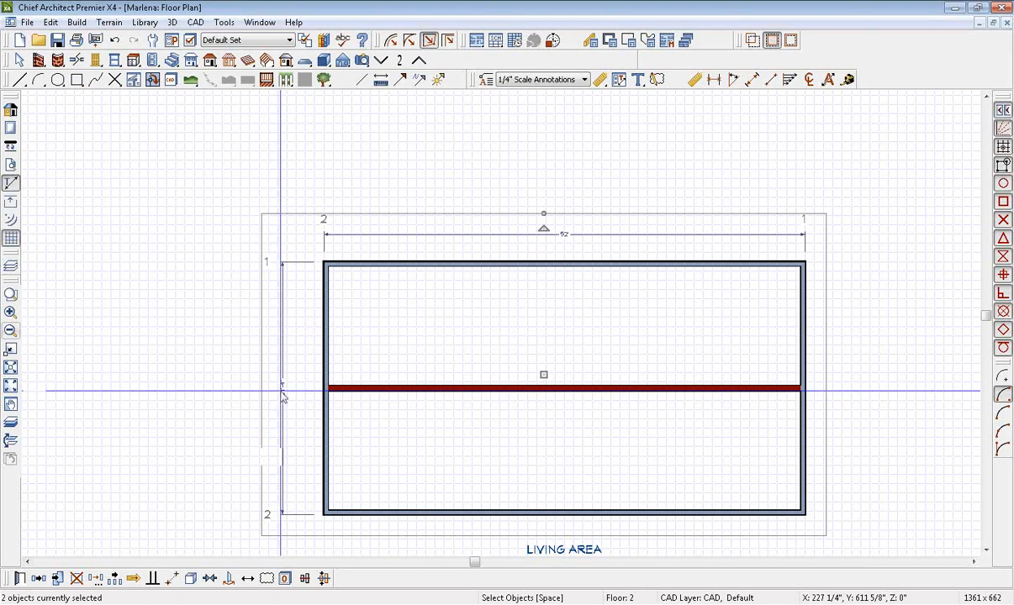
pyautogui.click(19, 579)
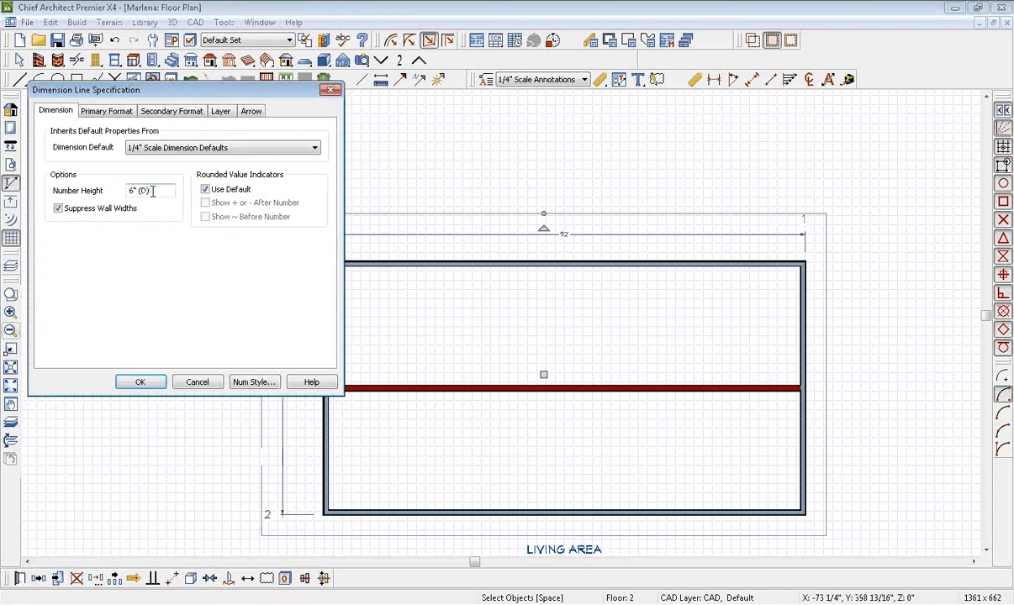
pyautogui.click(251, 112)
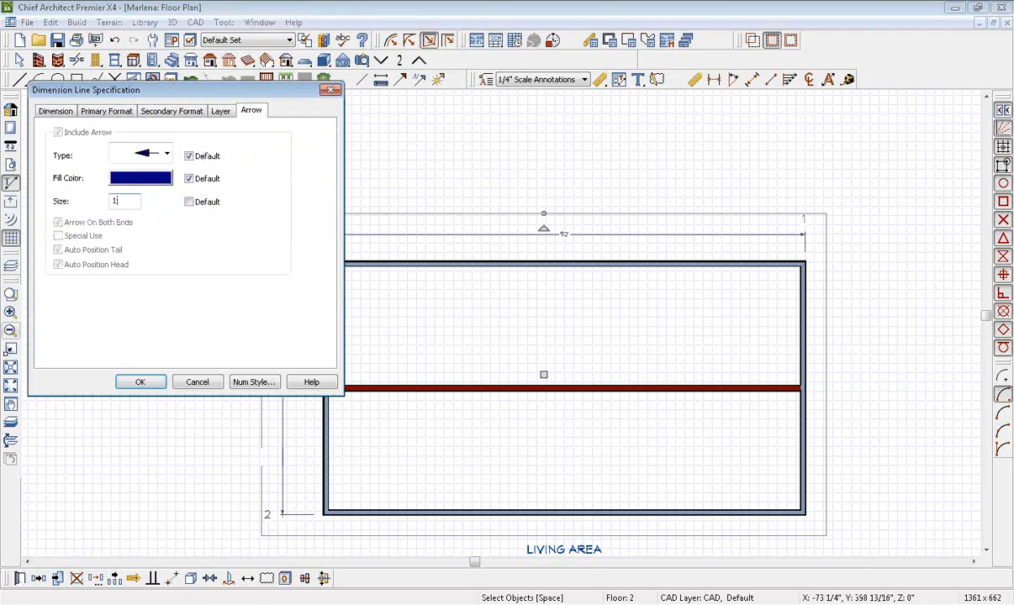
pyautogui.click(139, 382)
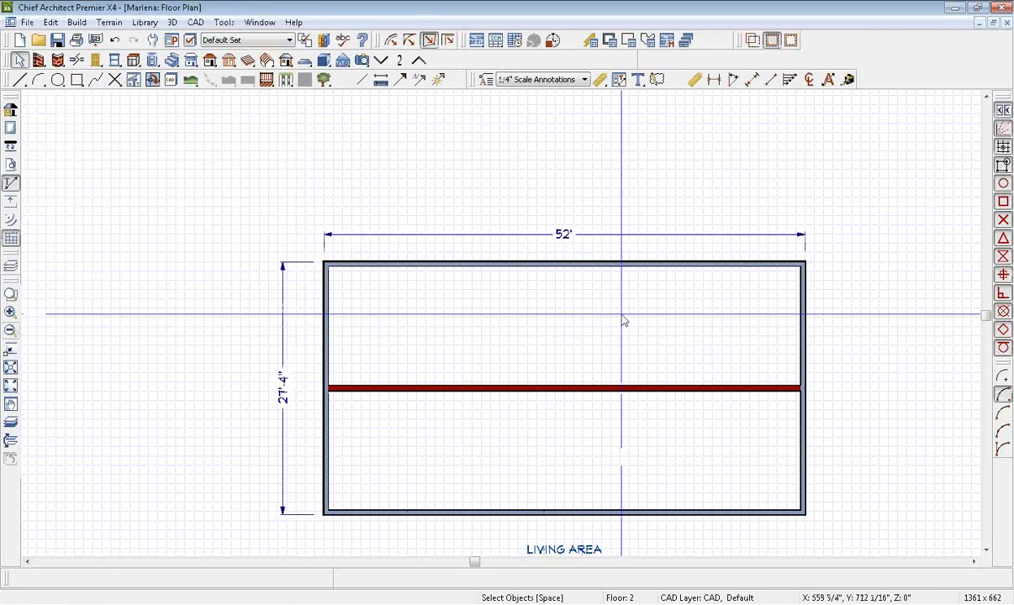
# - Display the first floor as a reference beneath the second floor and check the second-floor plan in the Marlena PDF
pyautogui.moveTo(622, 320); pyautogui.dragTo(503, 274, button='middle')
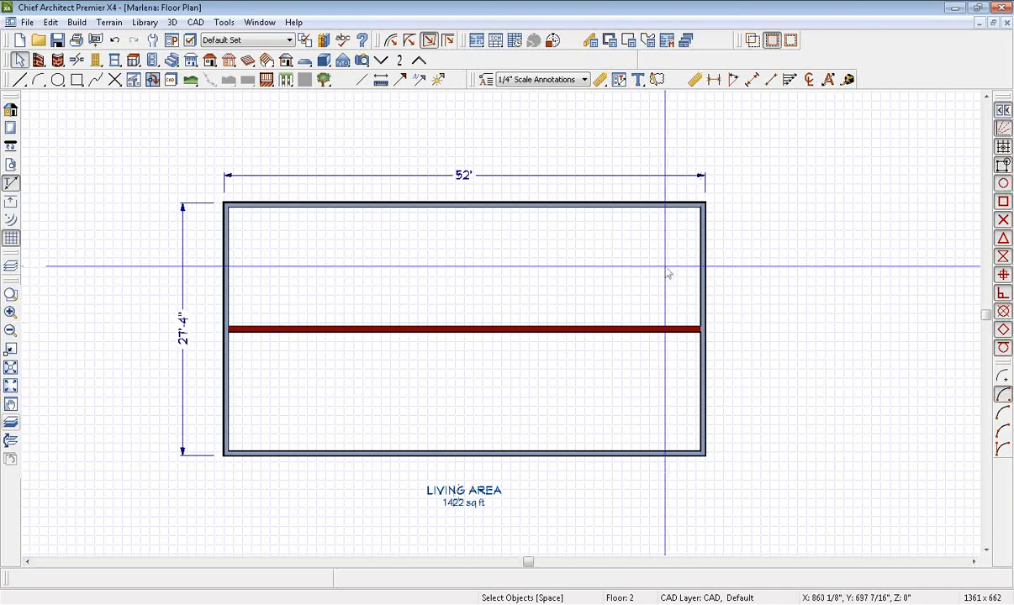
pyautogui.click(10, 422)
pyautogui.moveTo(536, 384); pyautogui.dragTo(415, 342, button='middle')
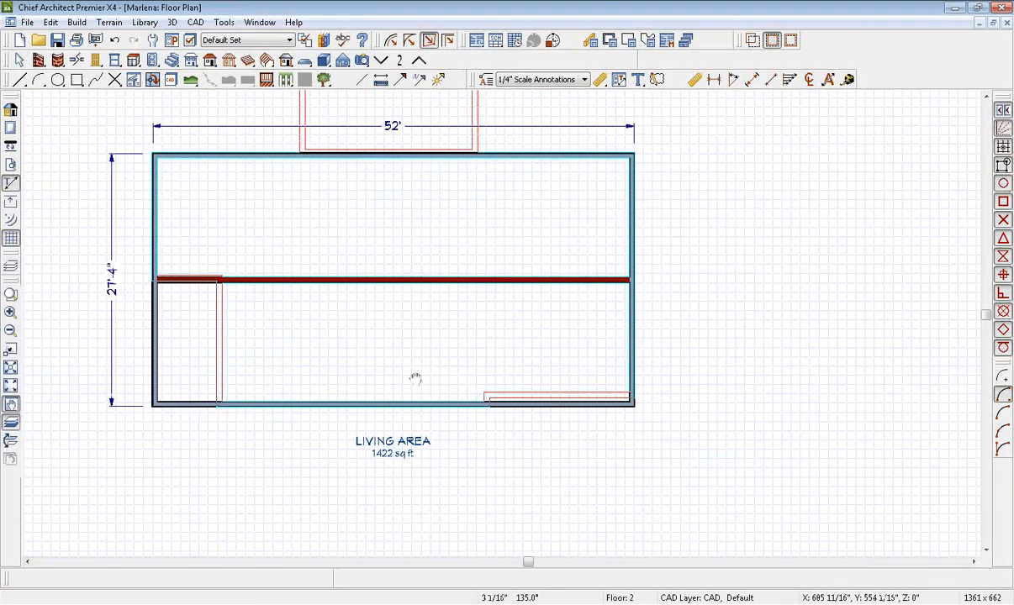
pyautogui.moveTo(415, 380); pyautogui.dragTo(532, 368, button='middle')
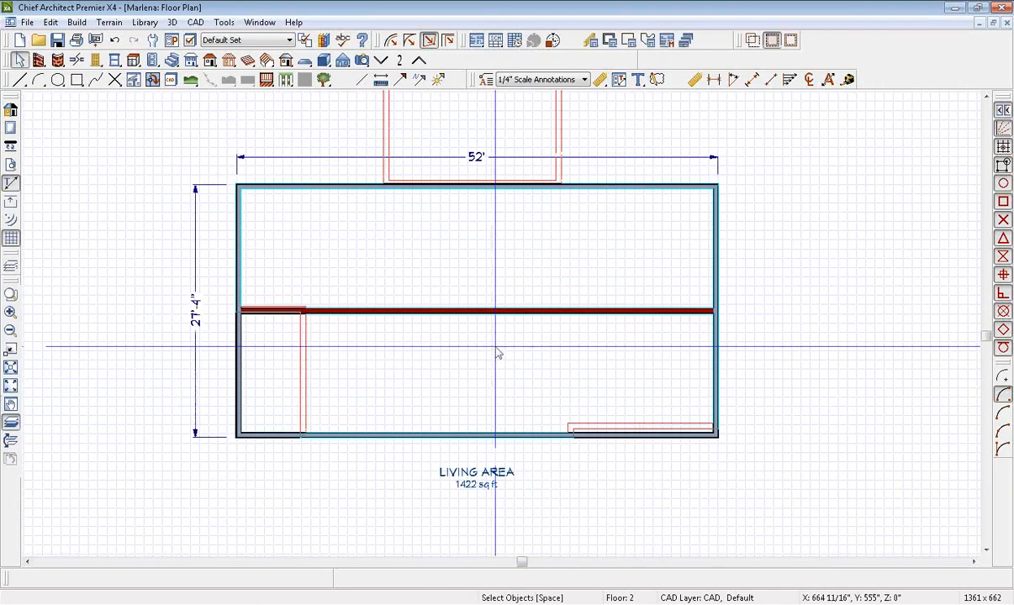
pyautogui.click(361, 79)
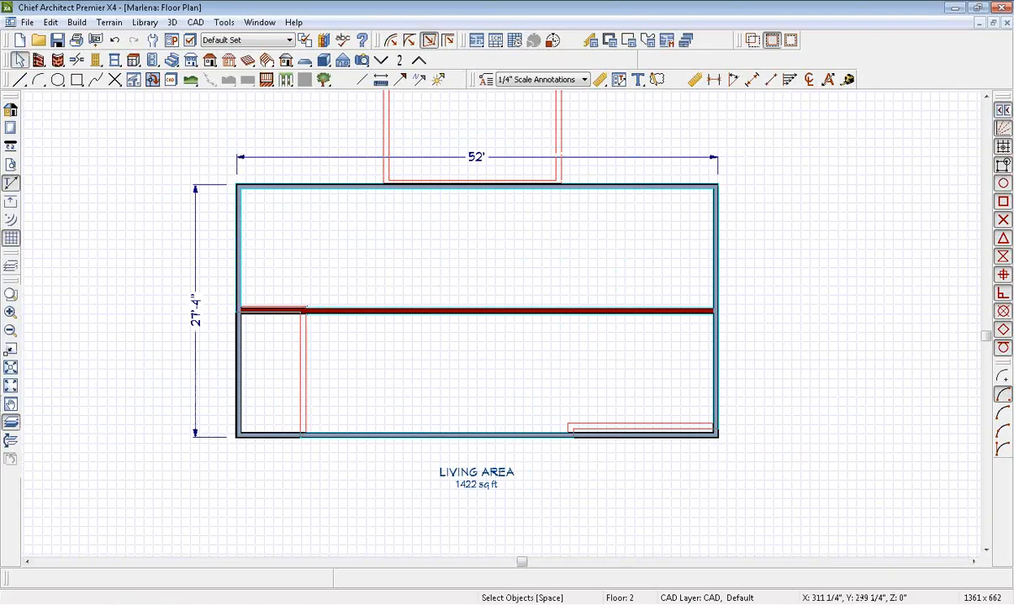
pyautogui.hotkey('alt', 'Tab')
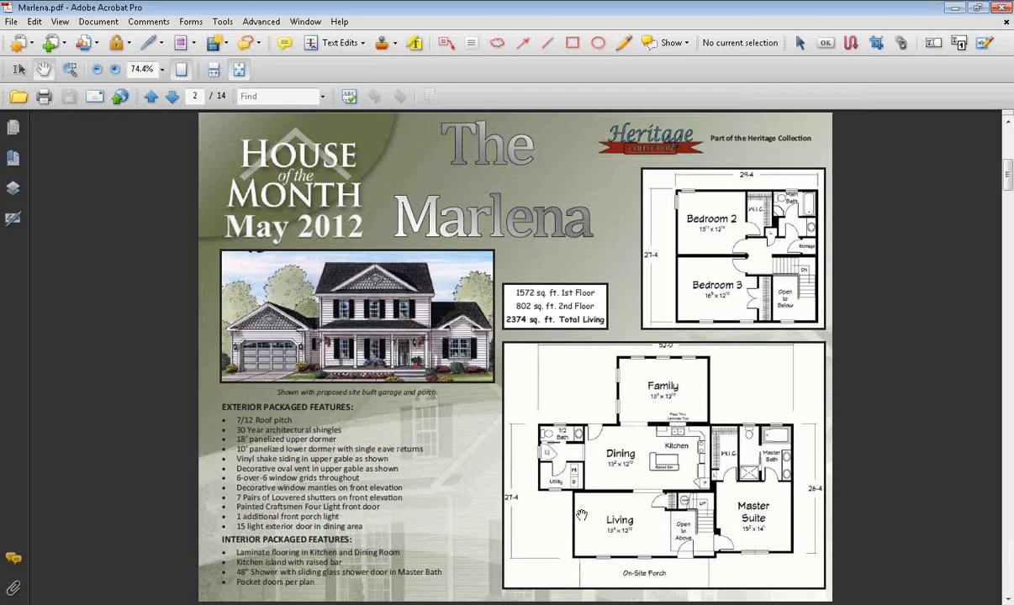
pyautogui.click(312, 604)
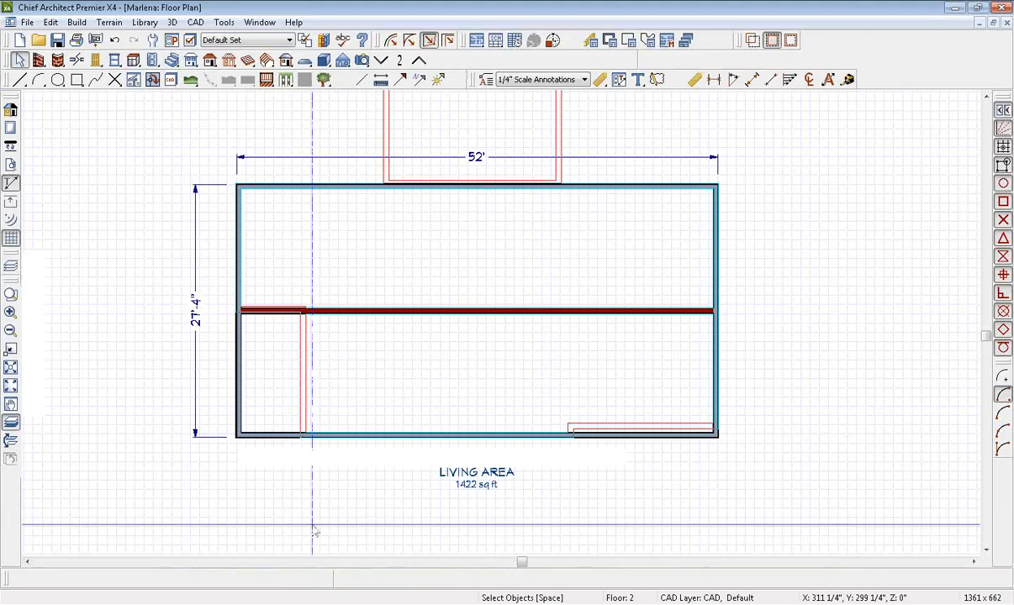
# - Move the second floor's left exterior wall inward to line up with the first floor's inset left front wall
pyautogui.scroll(2, 252, 344)
pyautogui.click(233, 385)
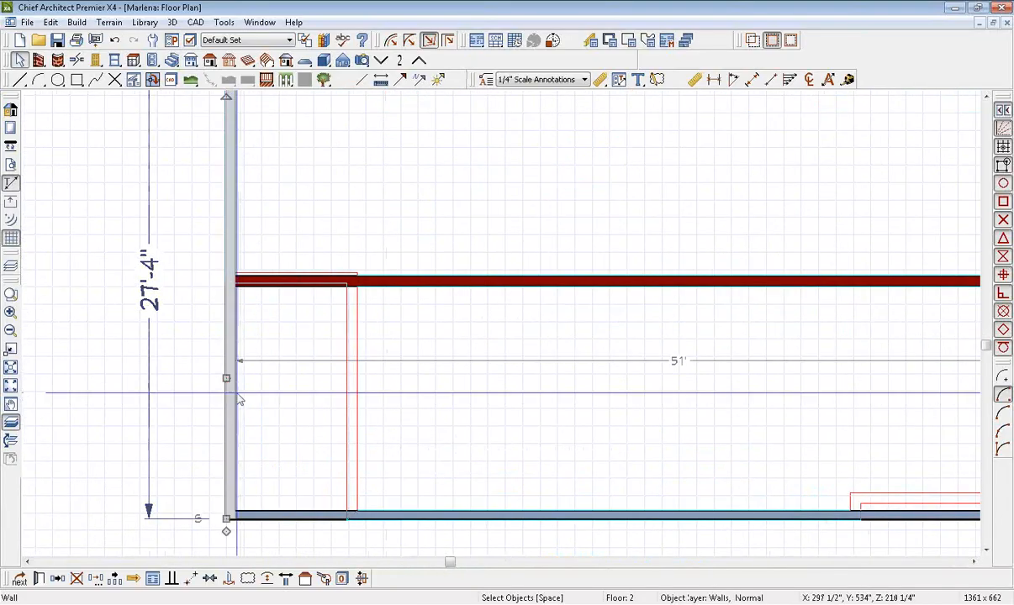
pyautogui.moveTo(227, 380); pyautogui.dragTo(350, 378)
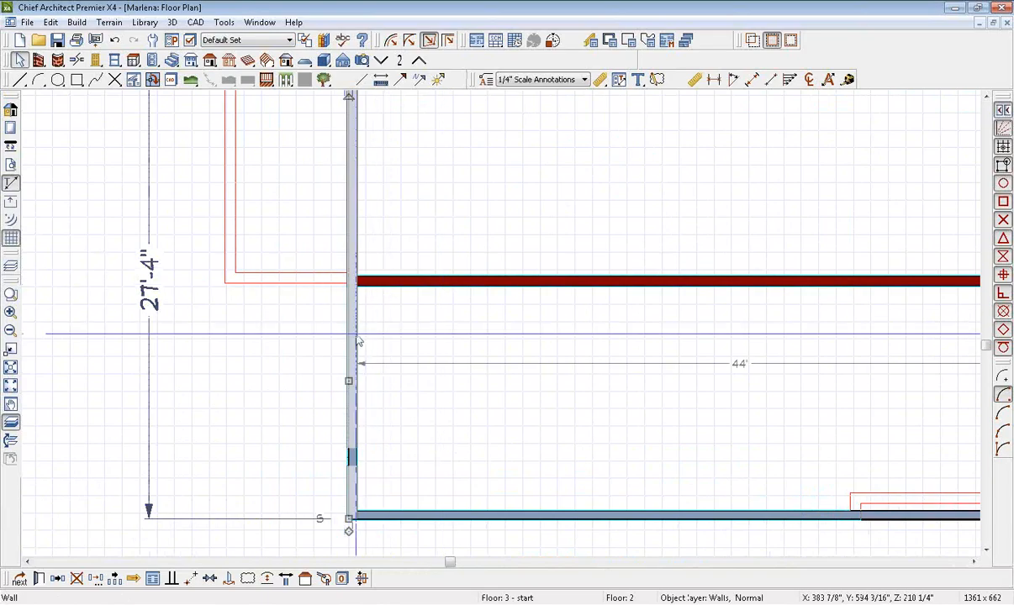
# - Shift the second floor's left wall slightly off the first-floor reference and realign it with the wall below
pyautogui.scroll(1, 348, 382)
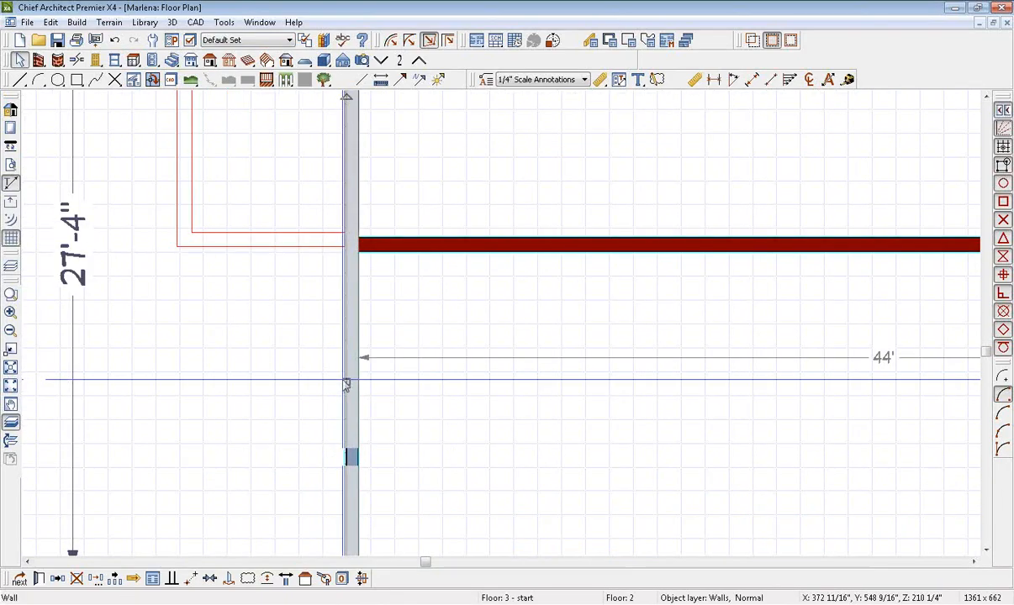
pyautogui.click(343, 379)
pyautogui.moveTo(342, 379); pyautogui.dragTo(339, 379)
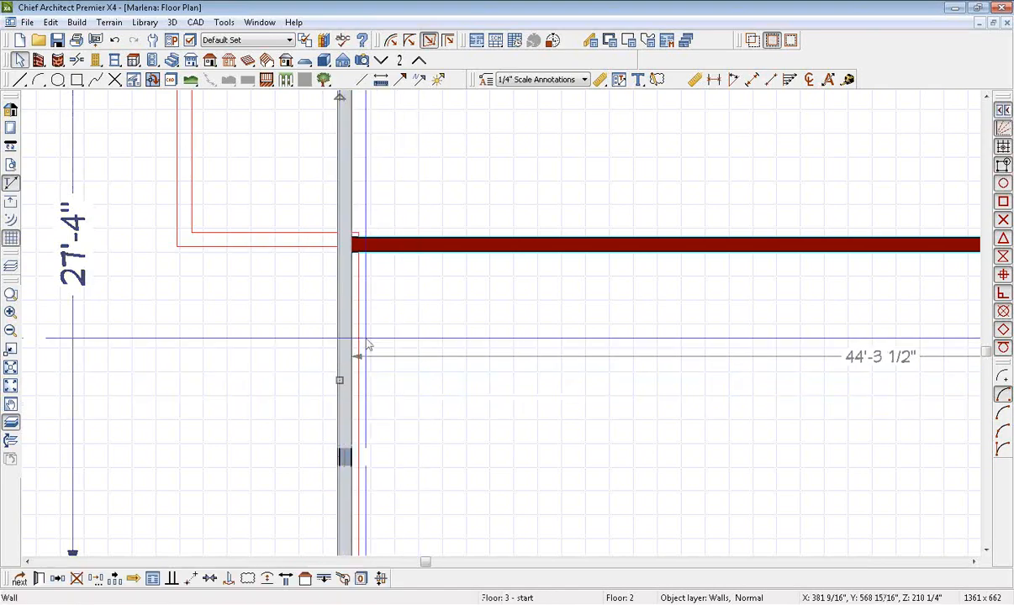
pyautogui.click(327, 582)
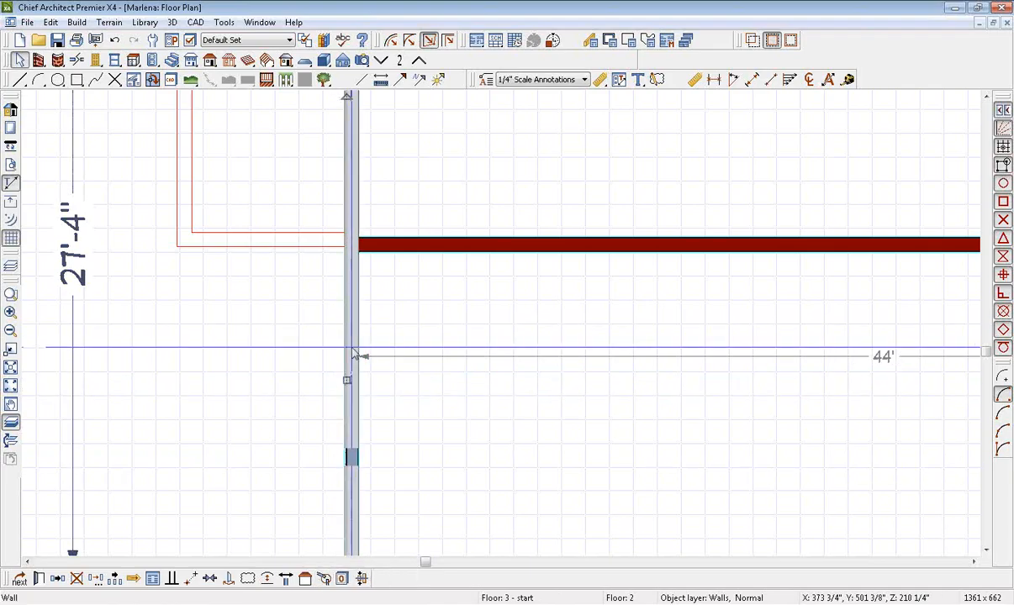
# - Move the second floor's right exterior wall inward to align with the jog in the first floor's front wall
pyautogui.scroll(-3, 262, 370)
pyautogui.press('space')
pyautogui.moveTo(484, 368); pyautogui.dragTo(360, 338, button='middle')
pyautogui.scroll(4, 583, 349)
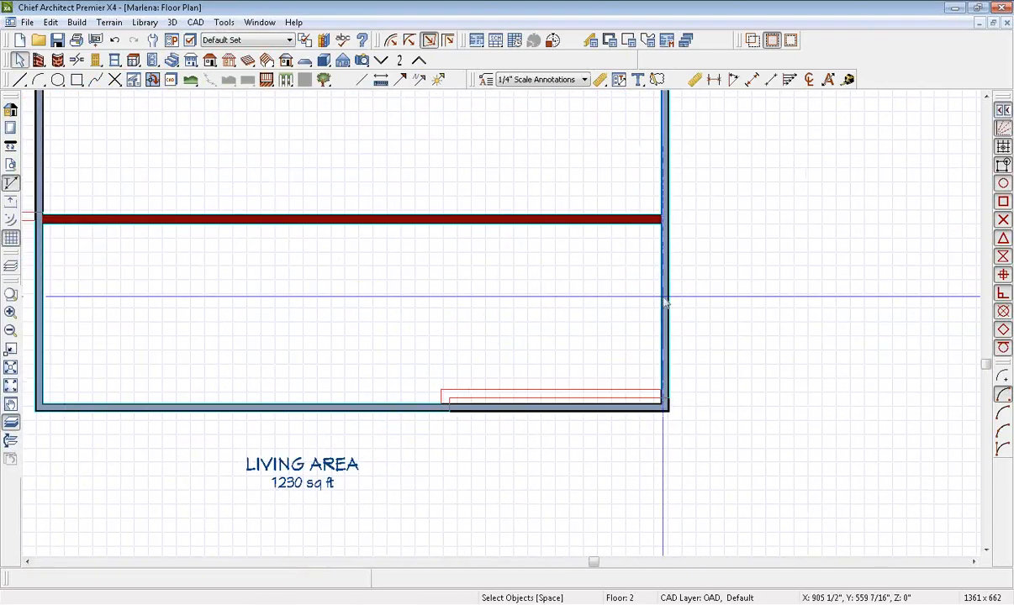
pyautogui.click(672, 309)
pyautogui.moveTo(665, 297); pyautogui.dragTo(448, 408)
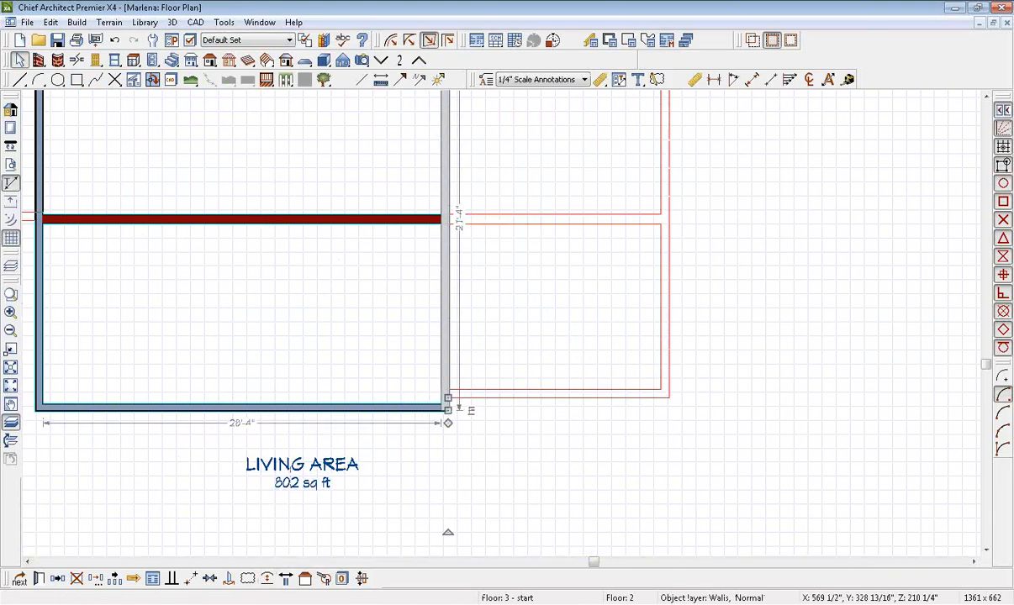
# - Compare the second floor's outline, overall dimensions and living area with the second-floor plan in the Marlena PDF
pyautogui.hotkey('alt', 'Tab')
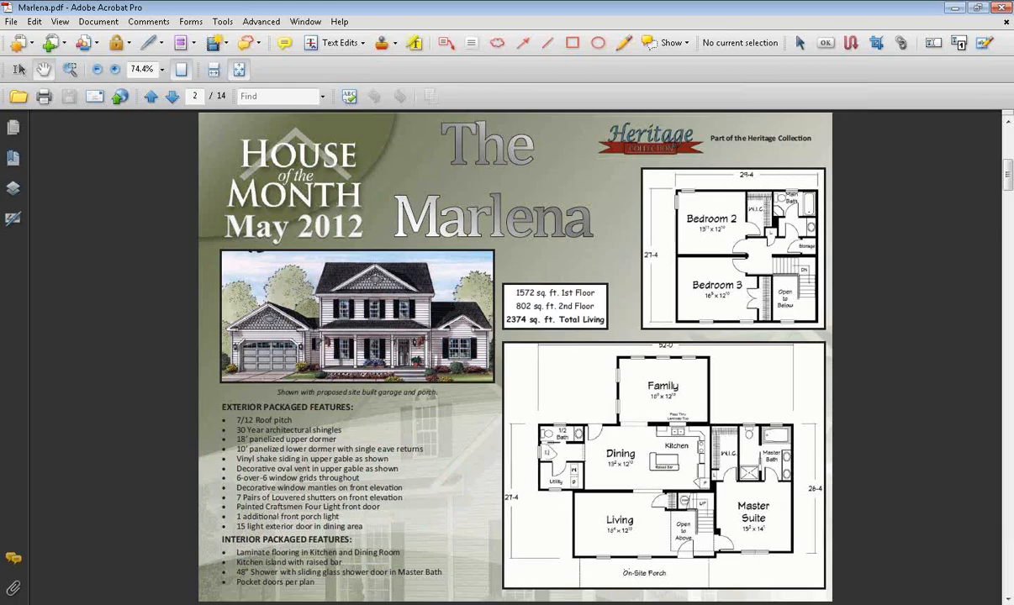
pyautogui.moveTo(367, 604)
pyautogui.click(238, 604)
pyautogui.moveTo(326, 156); pyautogui.dragTo(449, 410, button='middle')
pyautogui.scroll(5, 380, 225)
pyautogui.scroll(-7, 379, 223)
pyautogui.moveTo(434, 337); pyautogui.dragTo(491, 212, button='middle')
pyautogui.scroll(-2, 482, 219)
pyautogui.moveTo(468, 297); pyautogui.dragTo(551, 327, button='middle')
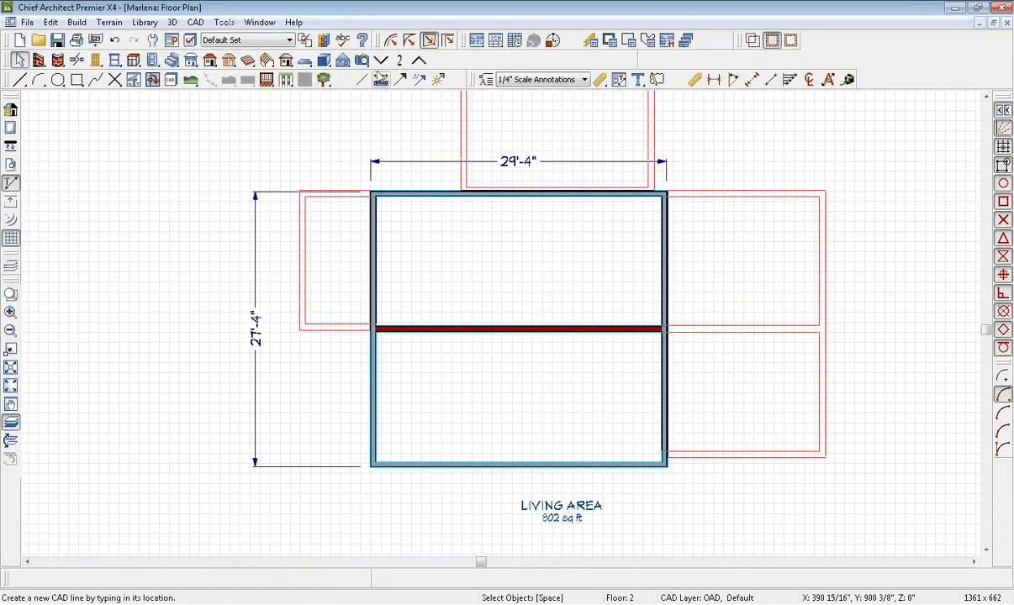
# - View the second floor with a full camera and close the camera view
pyautogui.click(362, 62)
pyautogui.click(496, 64)
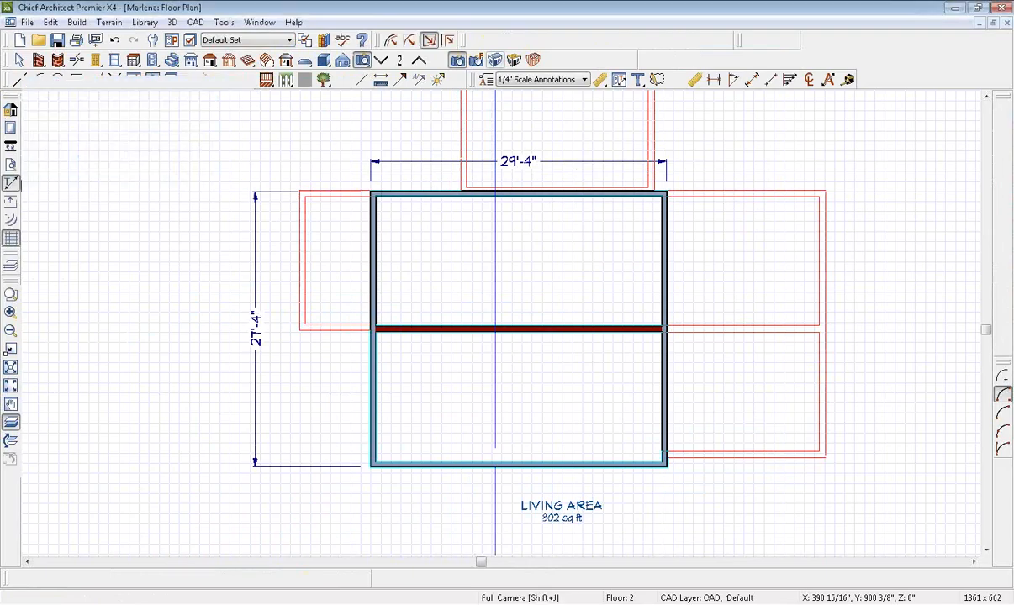
pyautogui.moveTo(502, 260); pyautogui.dragTo(561, 260)
pyautogui.click(1006, 23)
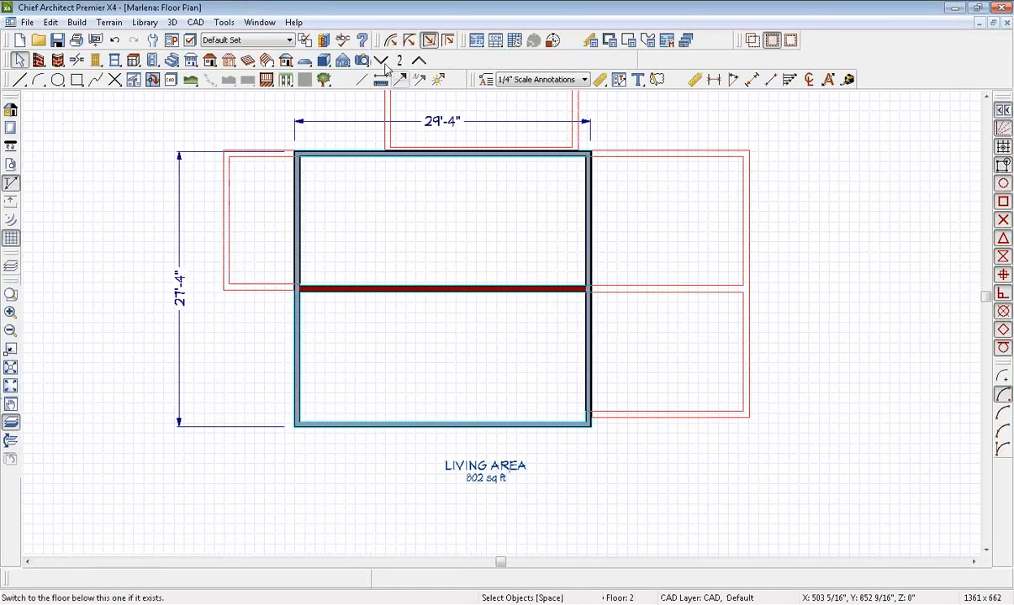
# - Go down to the first floor and compare the recessed front wall at its right end with the Marlena PDF
pyautogui.click(381, 60)
pyautogui.moveTo(623, 399); pyautogui.dragTo(492, 320, button='middle')
pyautogui.scroll(1, 543, 353)
pyautogui.scroll(1, 563, 370)
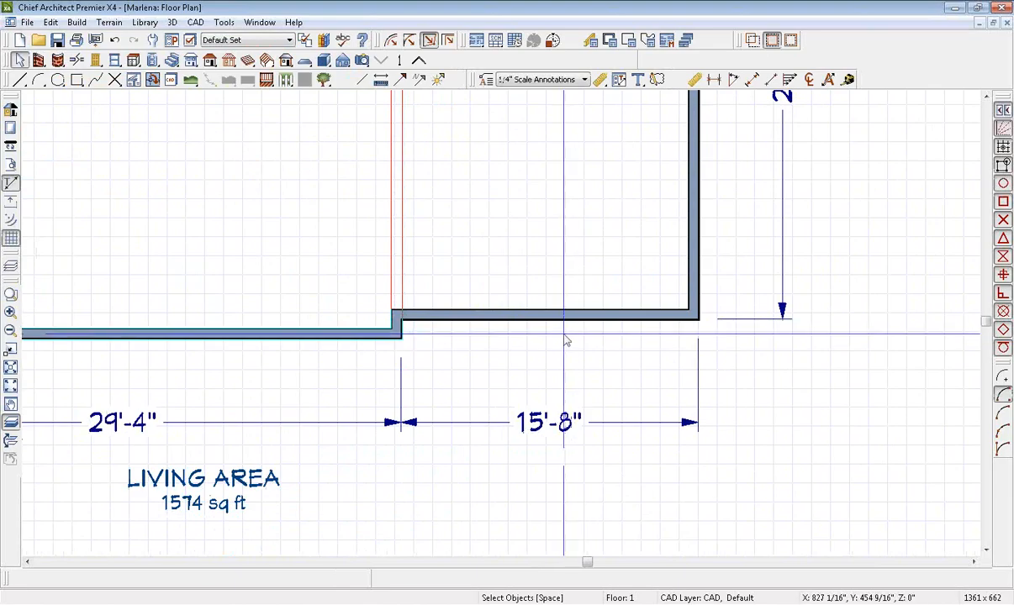
pyautogui.scroll(-1, 565, 341)
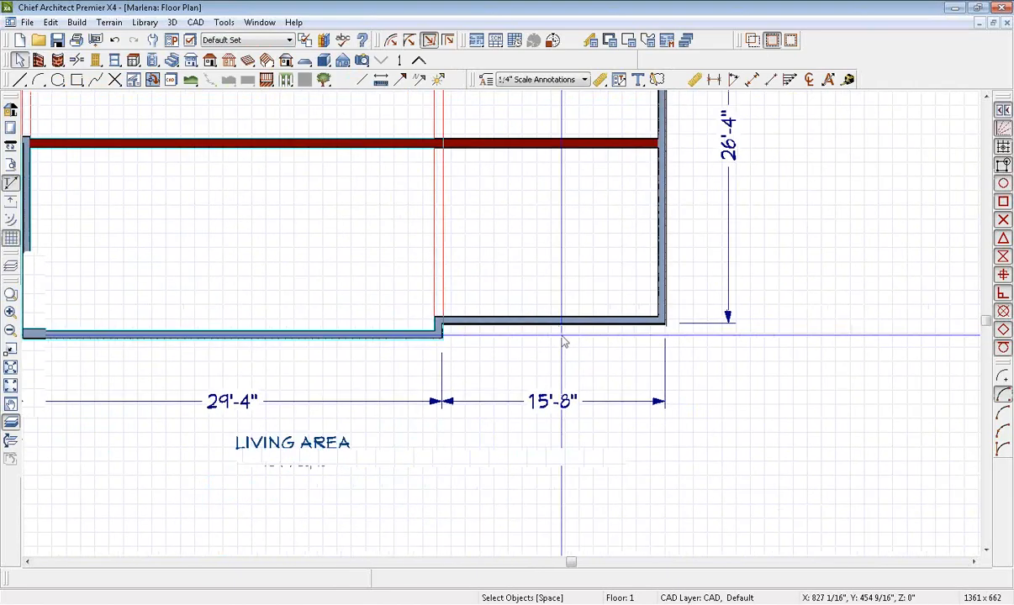
pyautogui.scroll(1, 558, 343)
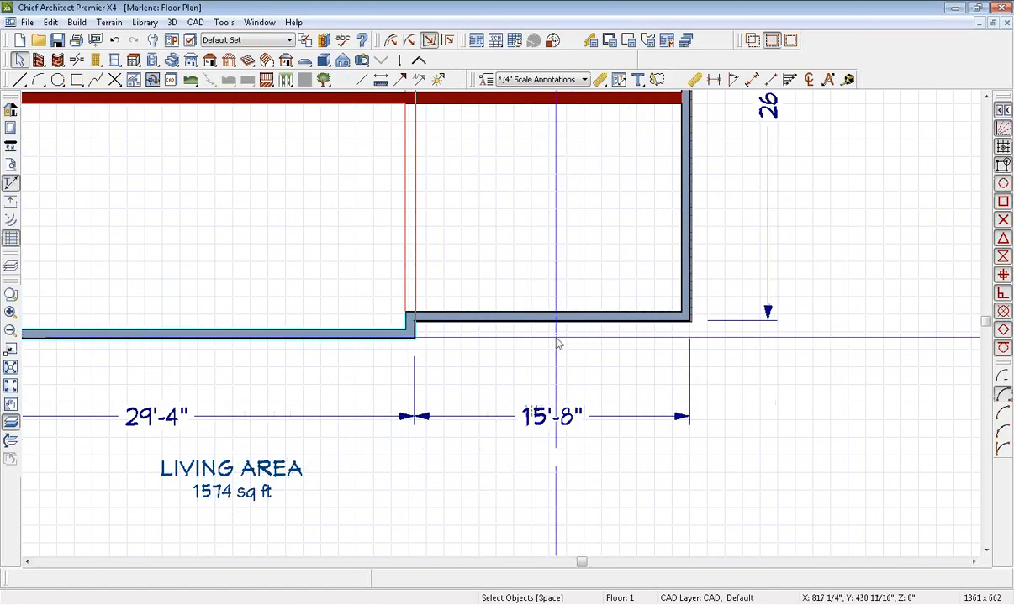
pyautogui.hotkey('alt', 'Tab')
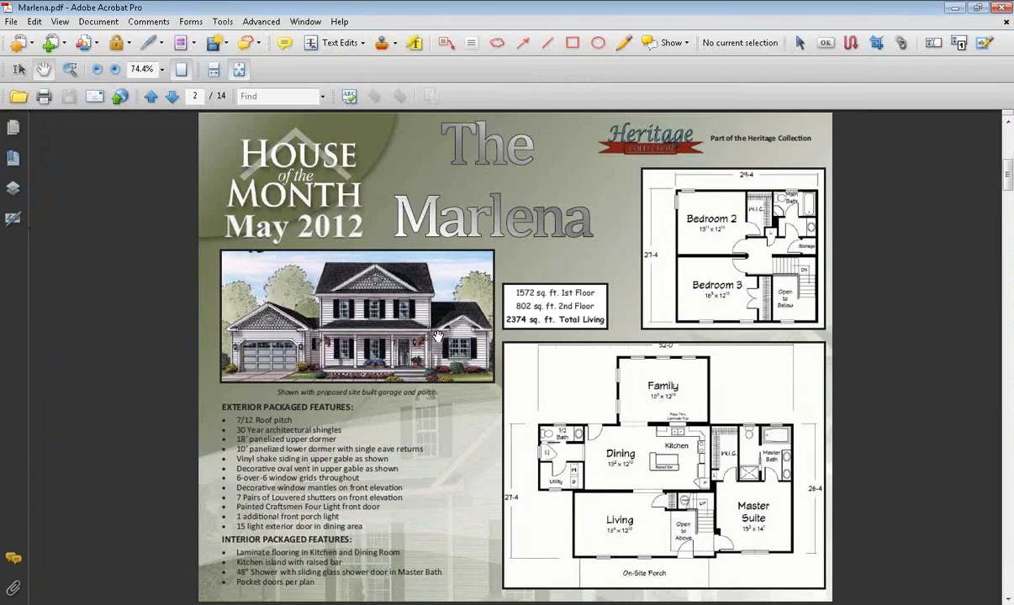
pyautogui.hotkey('alt', 'Tab')
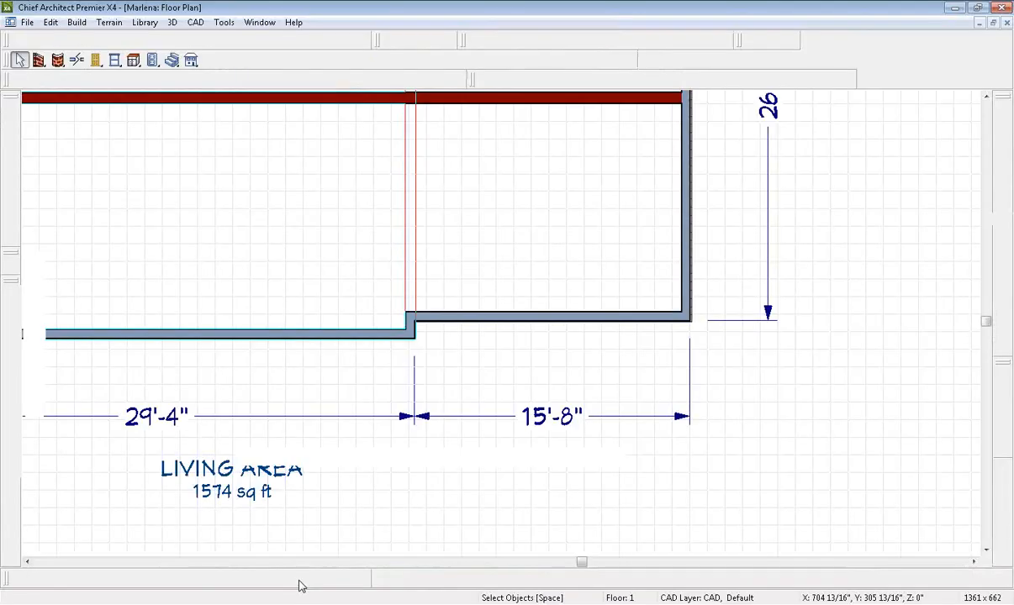
# - Draw an invisible wall about 1' long outward from the recessed front wall, near the first floor's right front corner
pyautogui.scroll(1, 537, 337)
pyautogui.scroll(2, 536, 340)
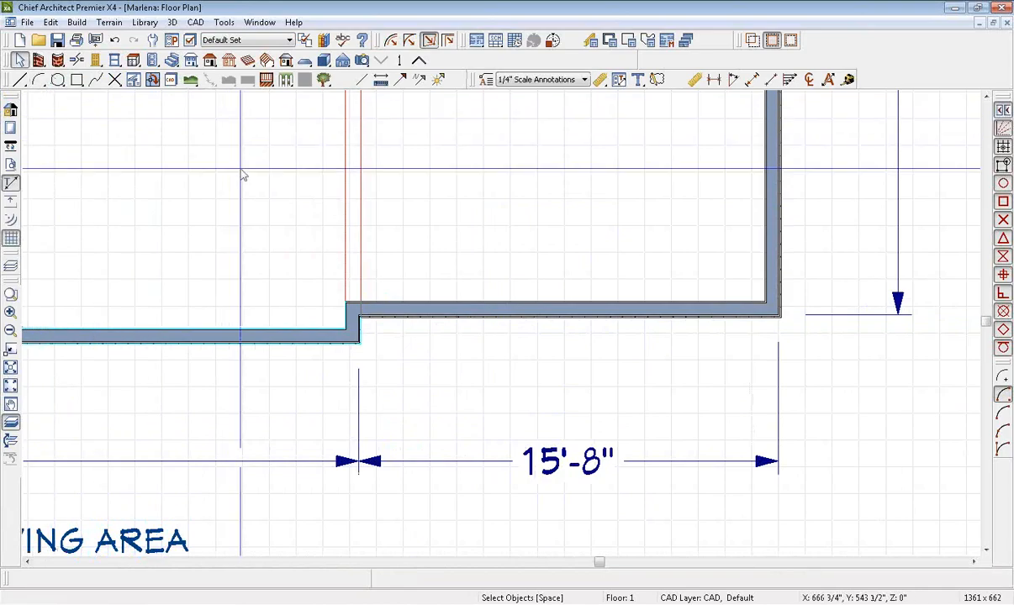
pyautogui.scroll(-3, 677, 289)
pyautogui.moveTo(644, 257); pyautogui.dragTo(522, 360, button='middle')
pyautogui.scroll(-3, 522, 360)
pyautogui.moveTo(512, 295); pyautogui.dragTo(516, 270, button='middle')
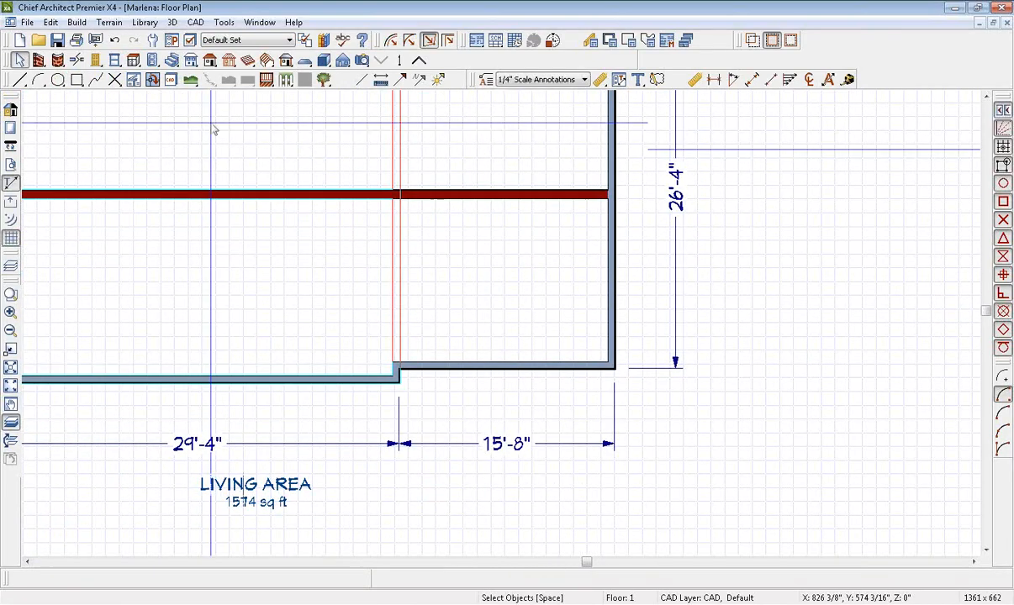
pyautogui.click(39, 60)
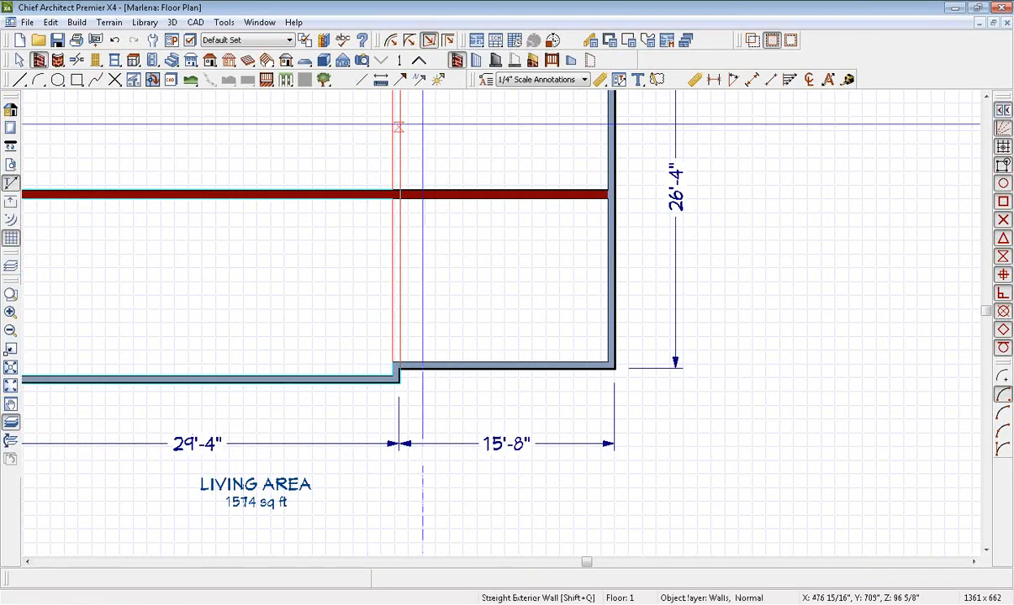
pyautogui.click(591, 60)
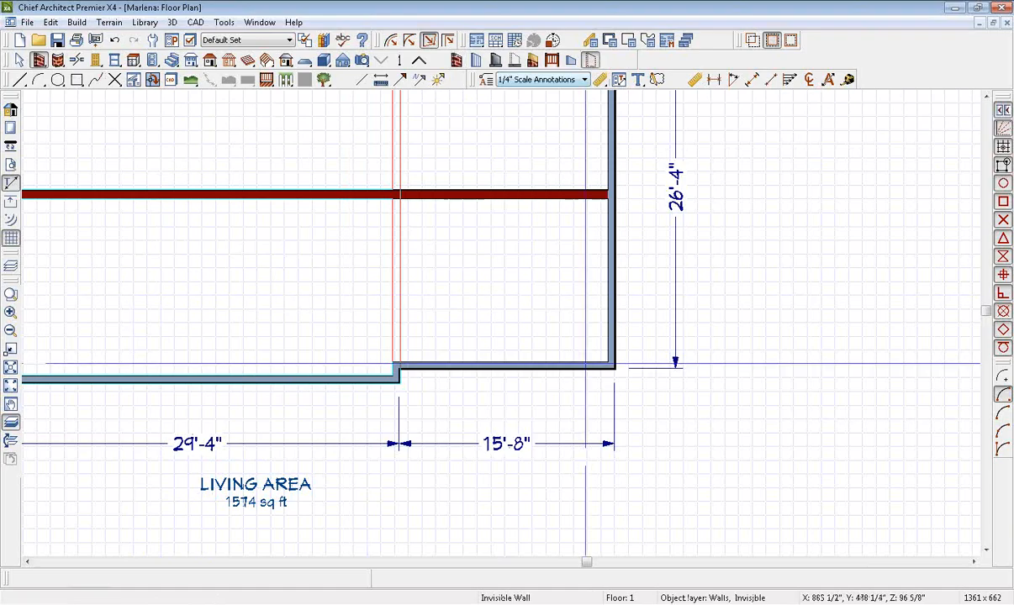
pyautogui.scroll(3, 606, 358)
pyautogui.moveTo(609, 336); pyautogui.dragTo(609, 367)
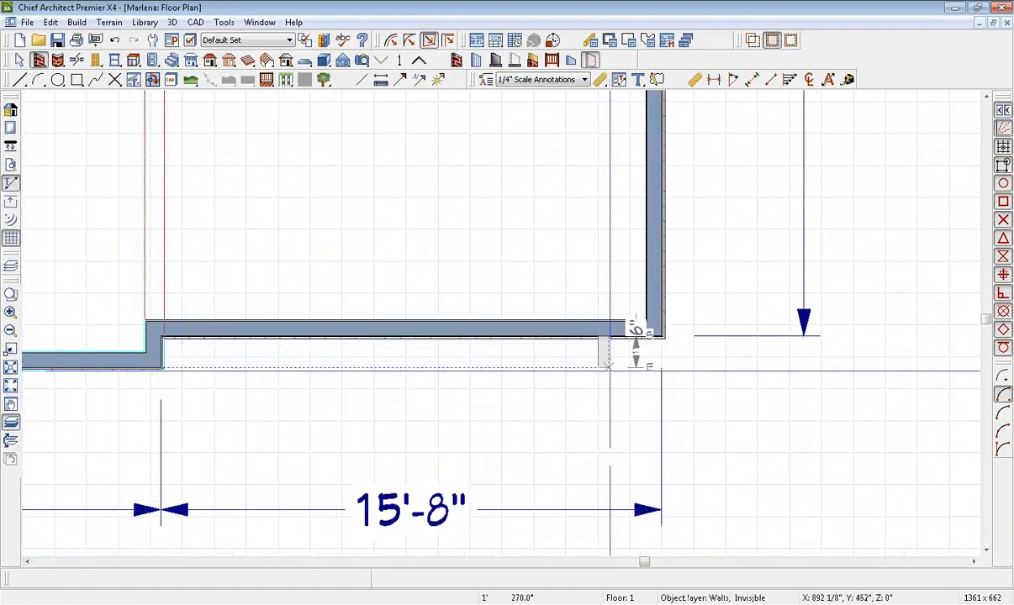
# - Set the wall type of the short invisible wall near the right front corner to Glass Shower
pyautogui.doubleClick(605, 354)
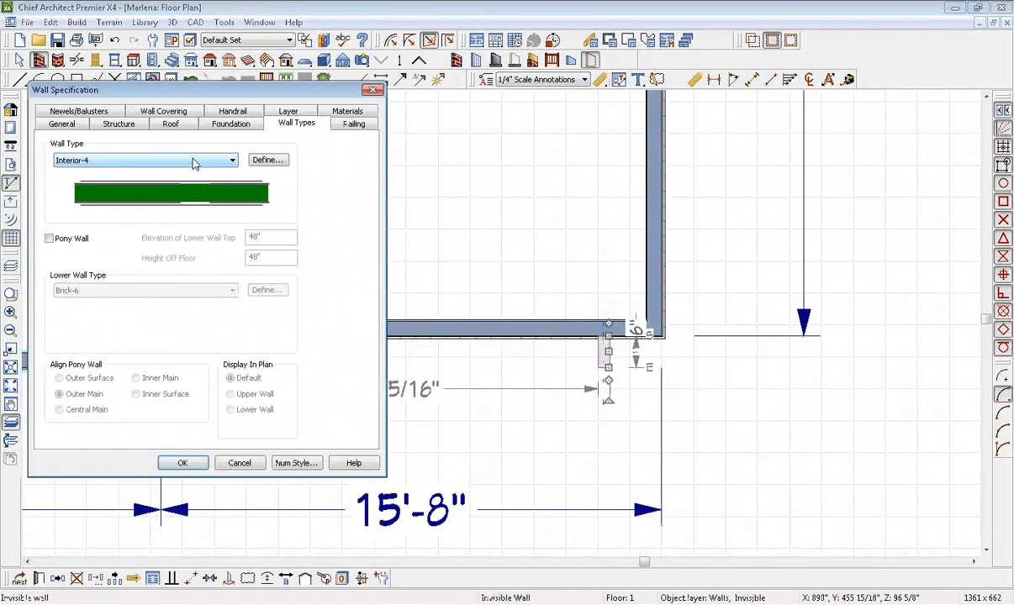
pyautogui.click(178, 158)
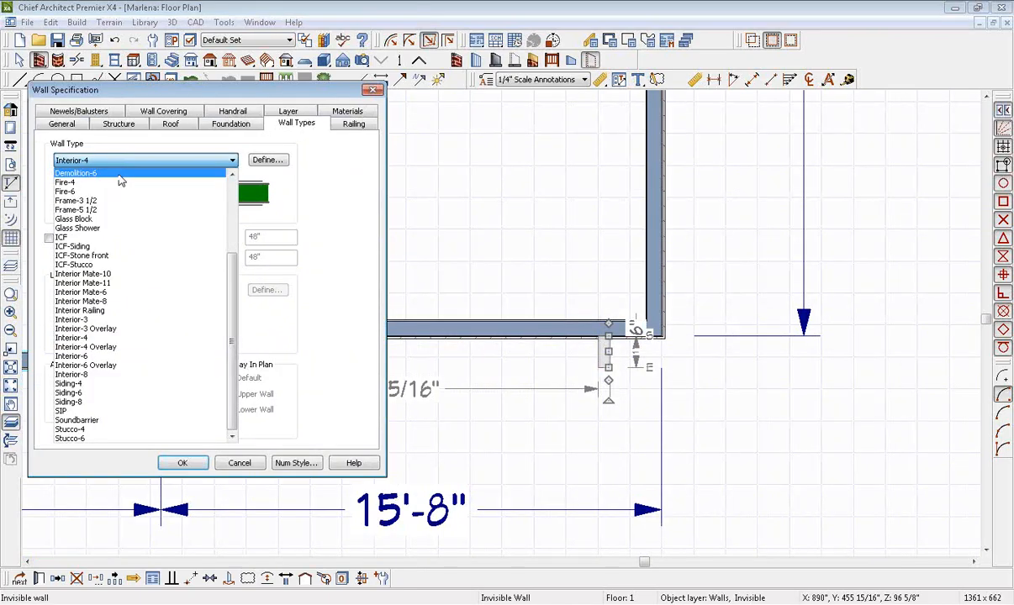
pyautogui.click(99, 228)
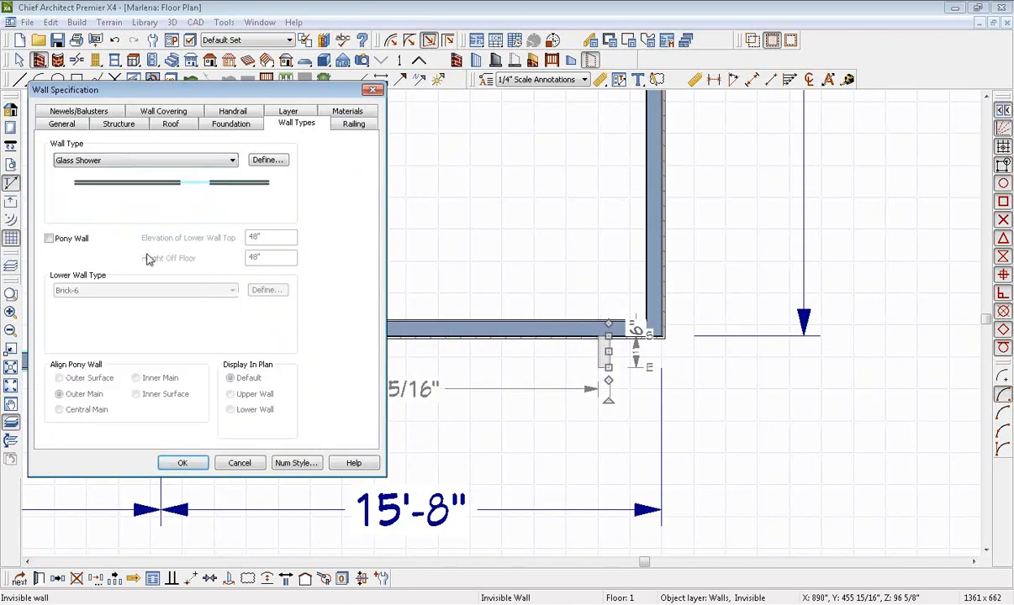
pyautogui.click(182, 465)
# - Move the short invisible wall to the first floor's right front corner, in line with the outer face of the right wall's framing
pyautogui.scroll(5, 622, 368)
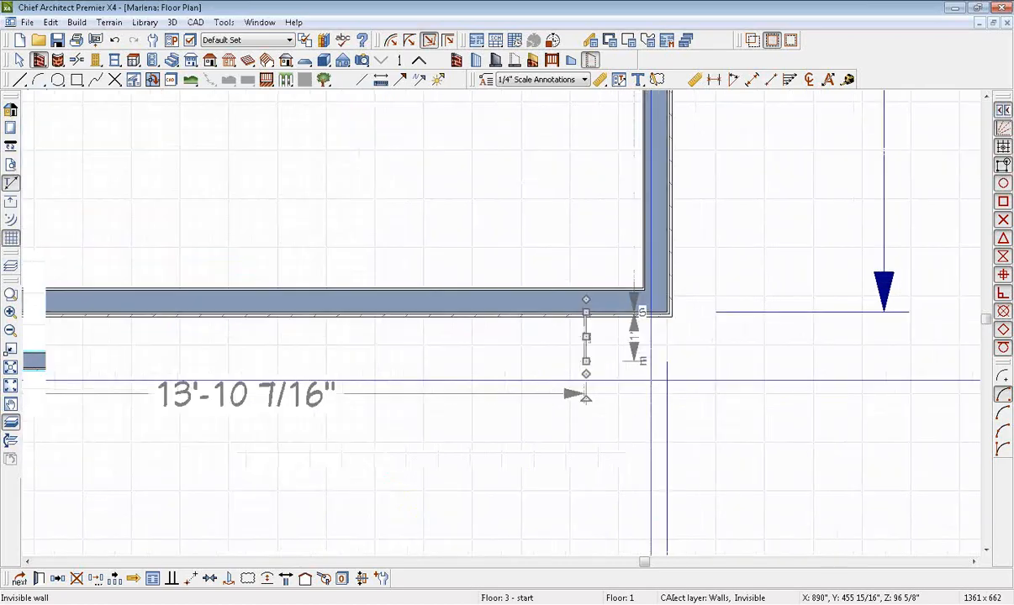
pyautogui.moveTo(564, 298); pyautogui.dragTo(784, 186)
pyautogui.scroll(-5, 783, 186)
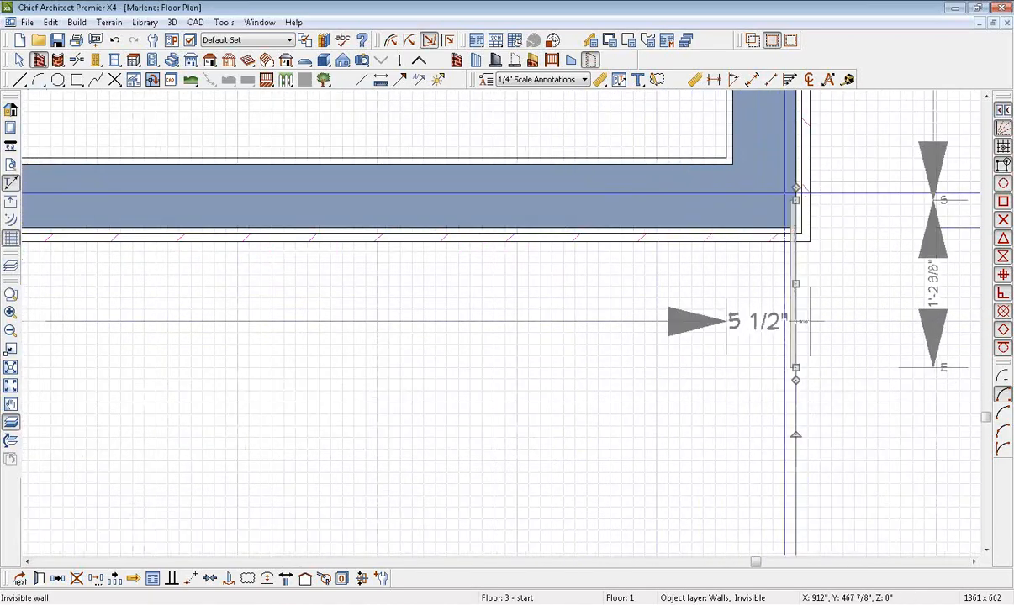
# - Draw an invisible wall parallel to the recessed front wall, from the short wall's outer end to the jog in the front wall
pyautogui.moveTo(782, 277); pyautogui.dragTo(150, 269)
pyautogui.scroll(2, 150, 271)
pyautogui.scroll(3, 150, 271)
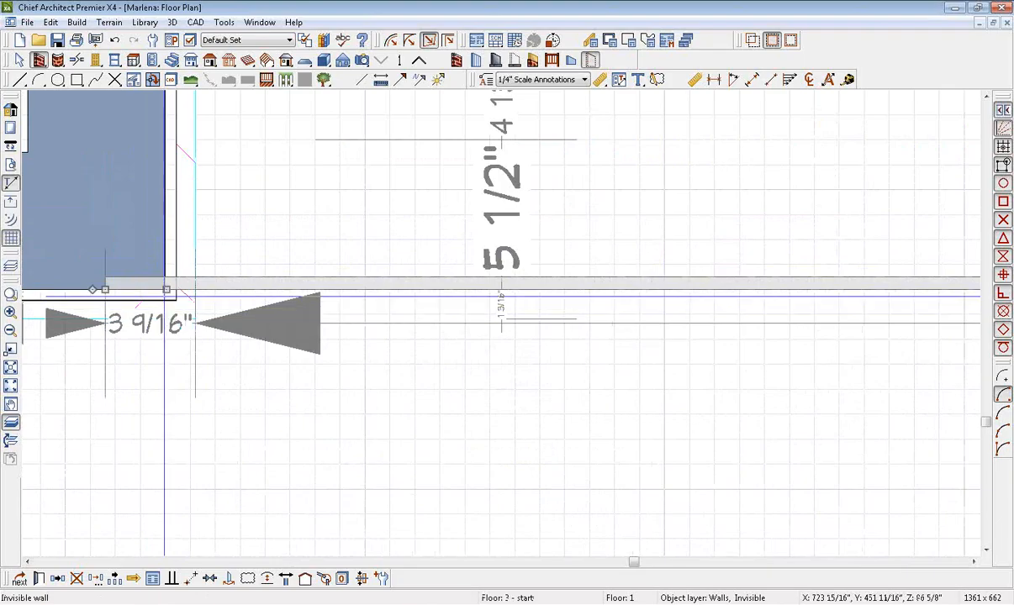
pyautogui.scroll(-2, 160, 290)
pyautogui.scroll(-2, 163, 296)
pyautogui.press('Escape')
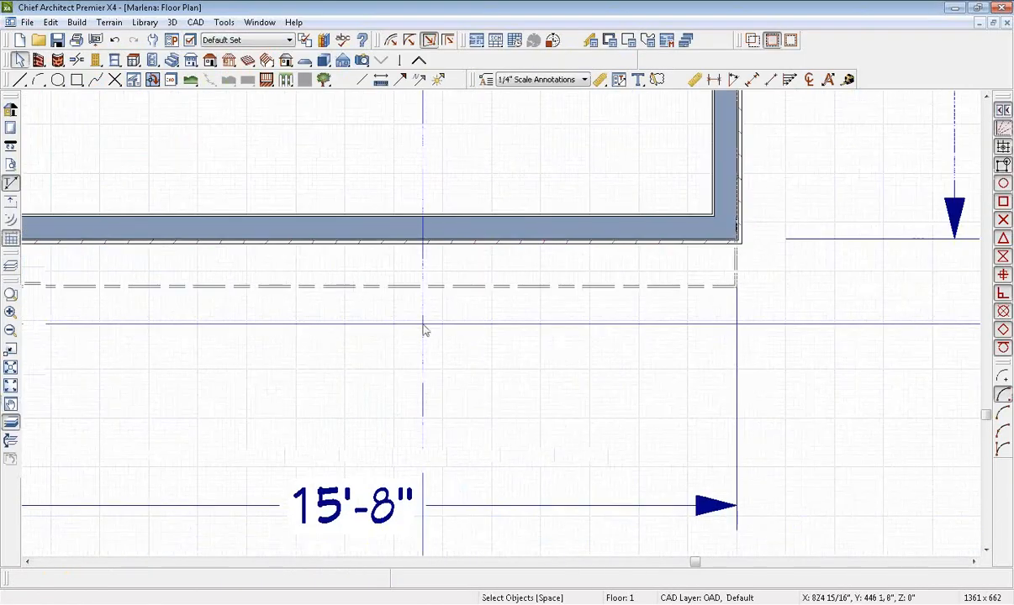
# - Set the narrow room enclosed by the invisible walls to room type Court, with no floor under it
pyautogui.scroll(2, 687, 274)
pyautogui.scroll(-3, 688, 274)
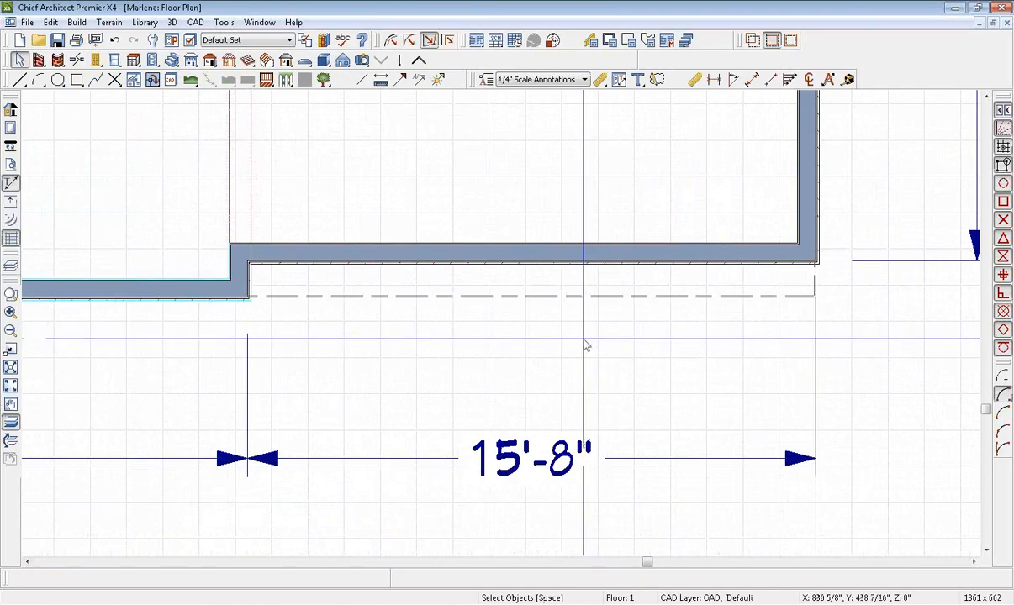
pyautogui.scroll(1, 583, 346)
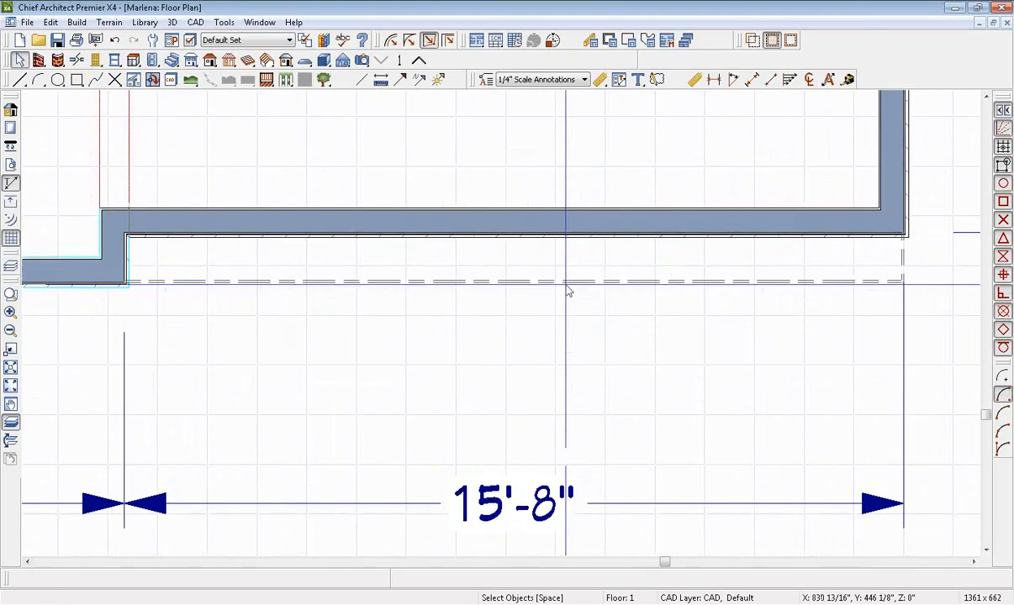
pyautogui.doubleClick(658, 263)
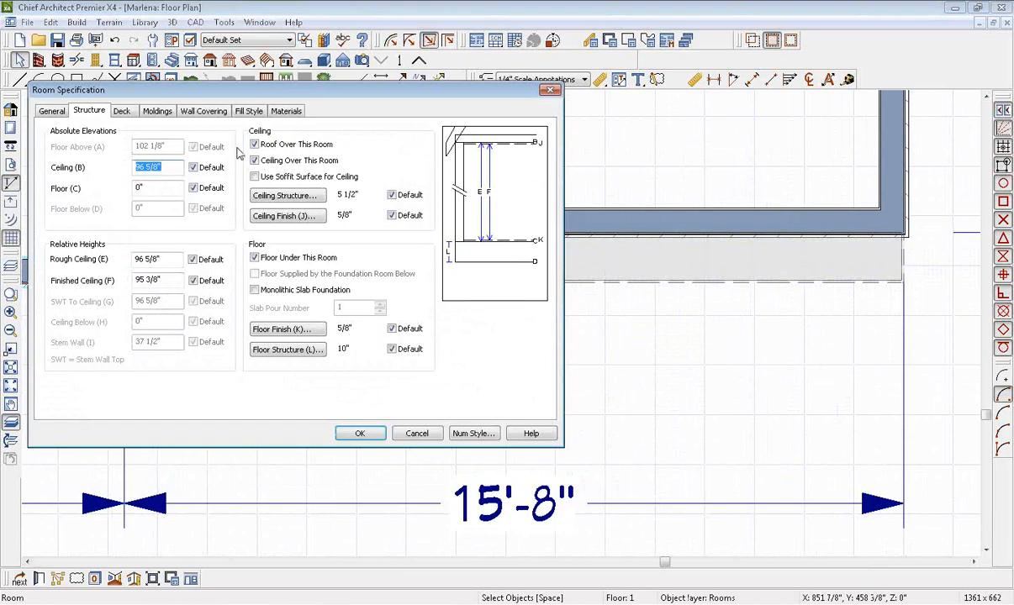
pyautogui.click(65, 114)
pyautogui.click(186, 135)
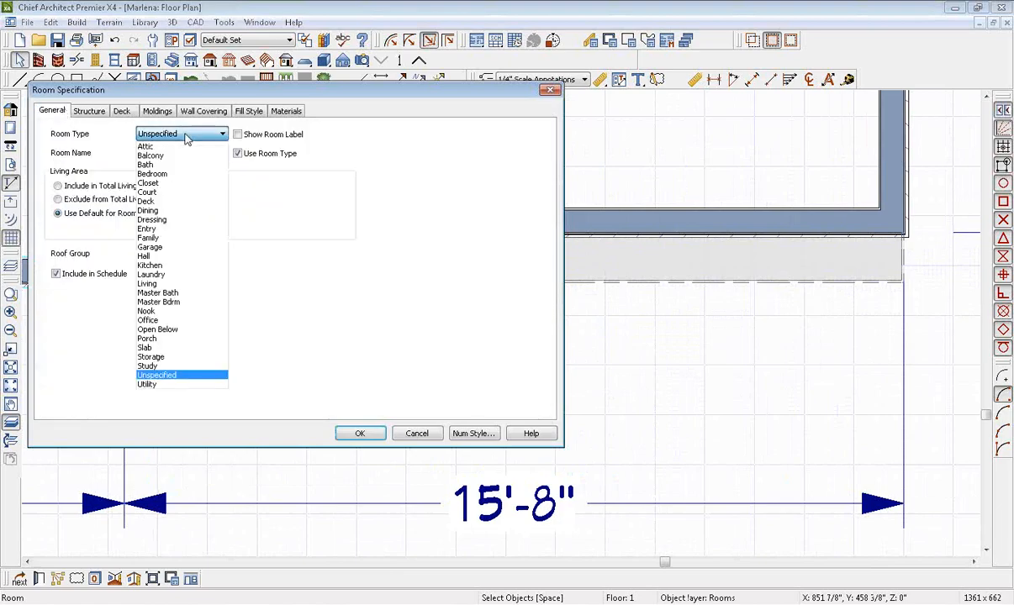
pyautogui.click(173, 192)
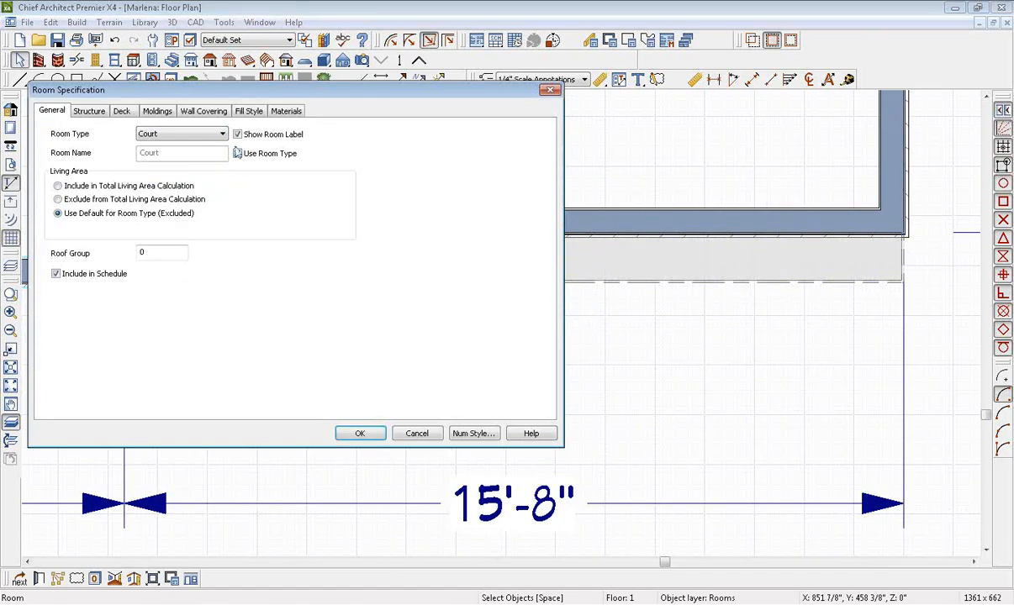
pyautogui.click(92, 112)
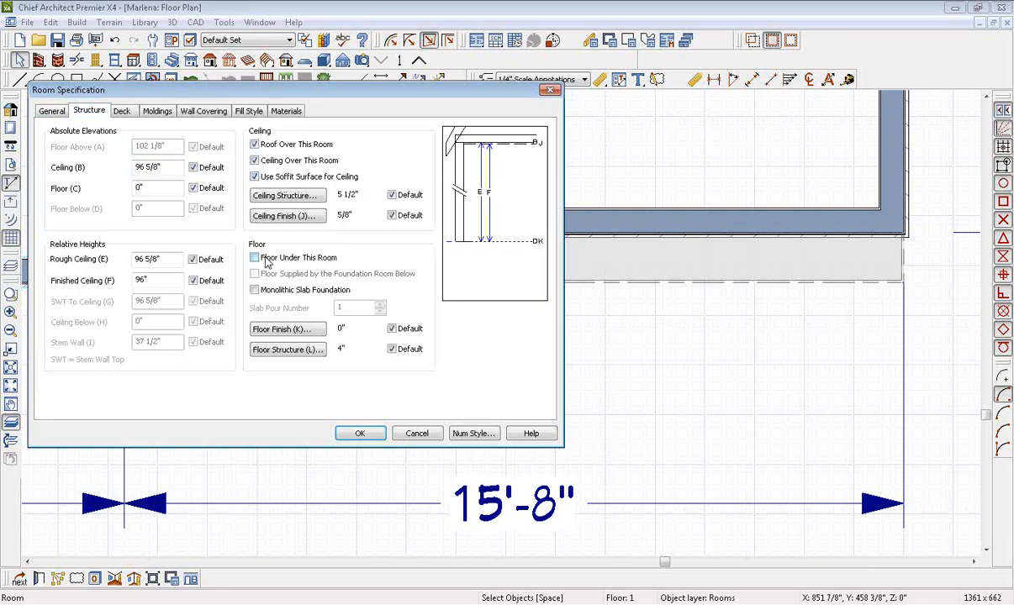
pyautogui.click(359, 434)
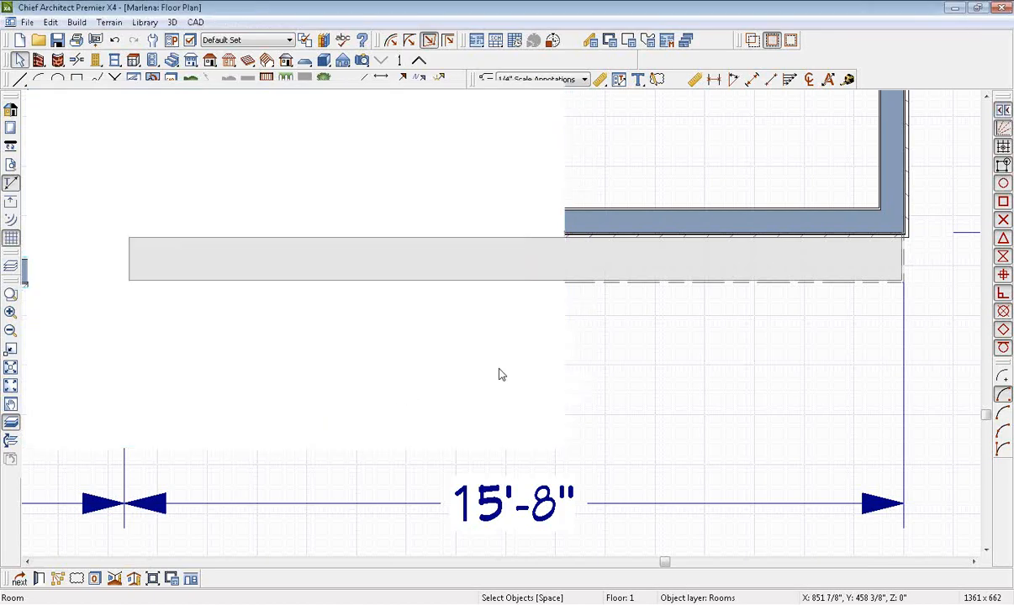
# - Build roof planes over the whole house with a 7 in 12 pitch, 12" eave and gable overhangs, and trusses without birdsmouth
pyautogui.scroll(-1, 501, 373)
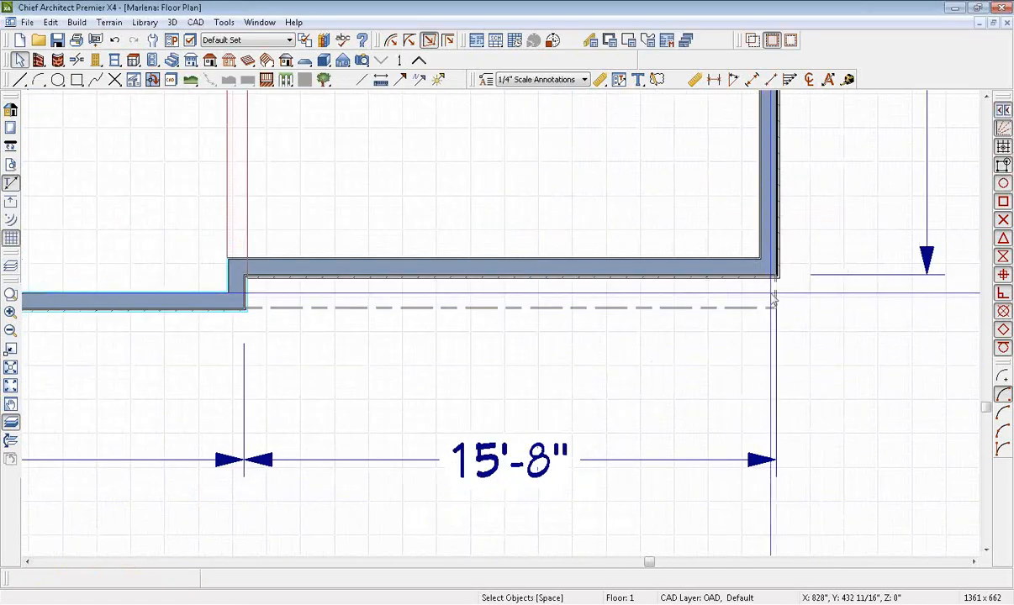
pyautogui.scroll(-1, 464, 233)
pyautogui.scroll(-1, 644, 271)
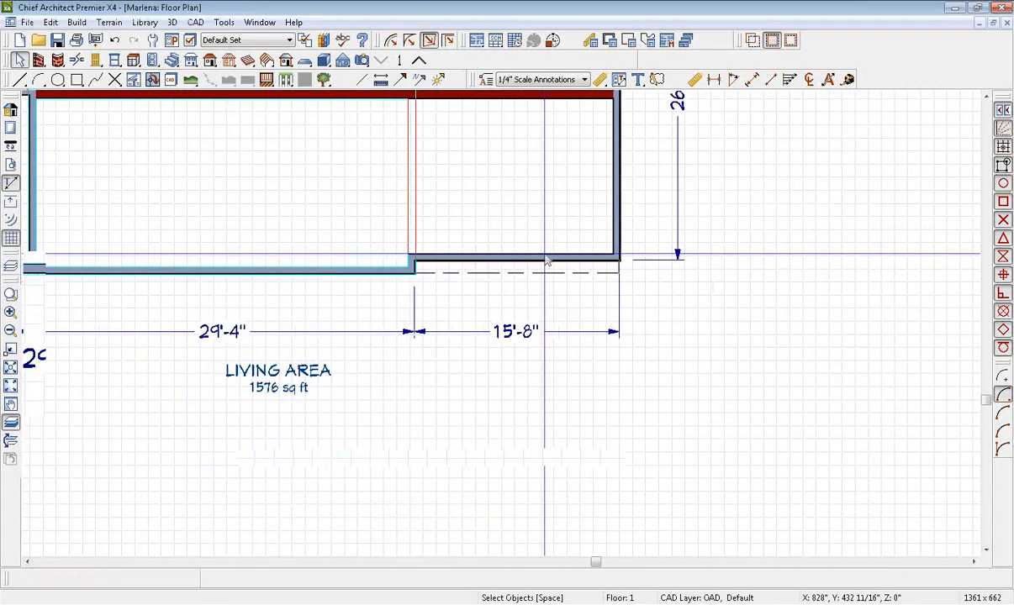
pyautogui.moveTo(512, 219); pyautogui.dragTo(580, 297, button='middle')
pyautogui.scroll(-1, 580, 297)
pyautogui.scroll(-1, 451, 218)
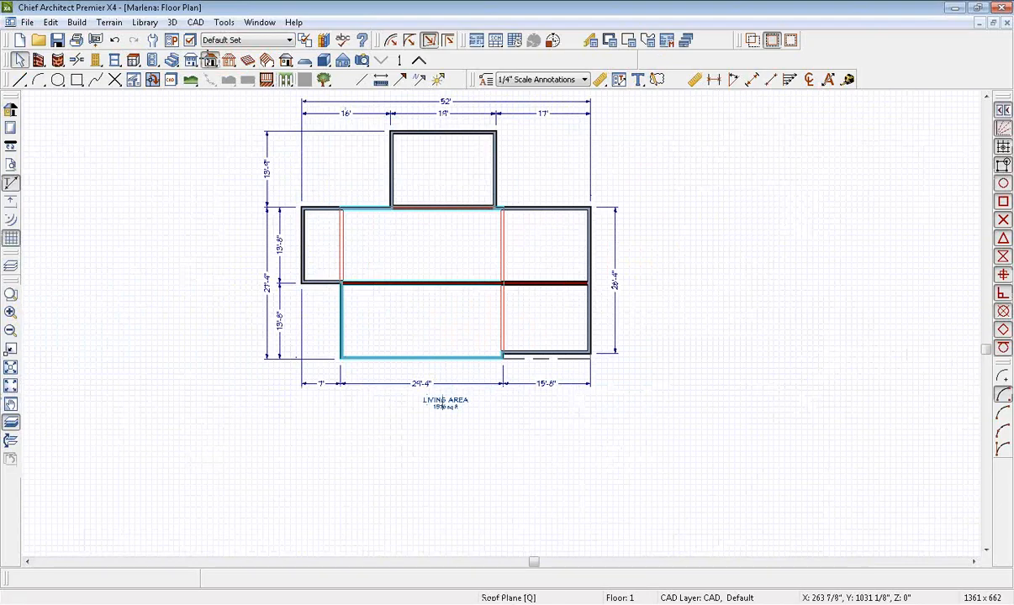
pyautogui.doubleClick(209, 60)
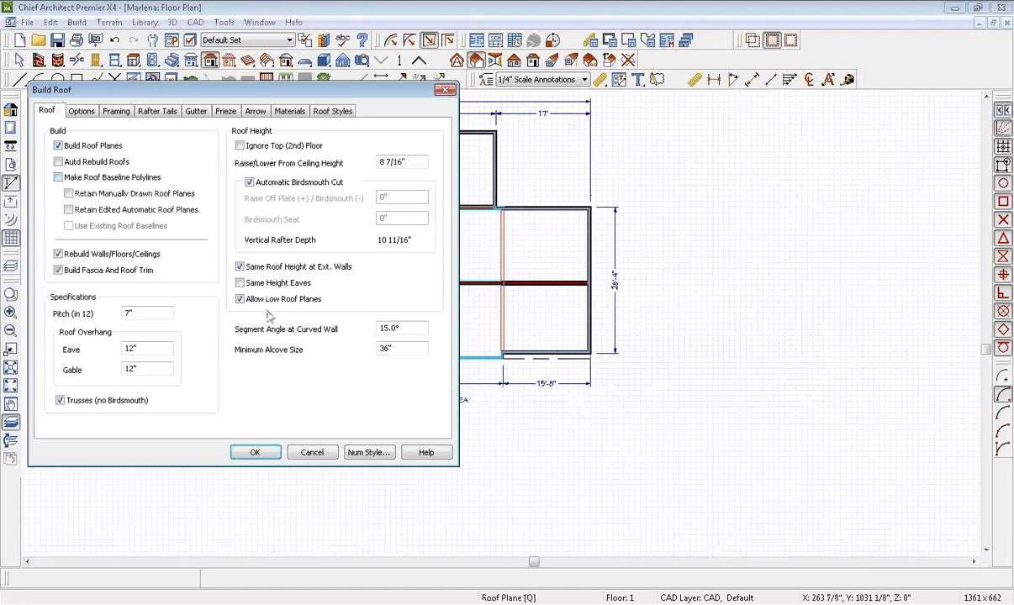
pyautogui.click(255, 452)
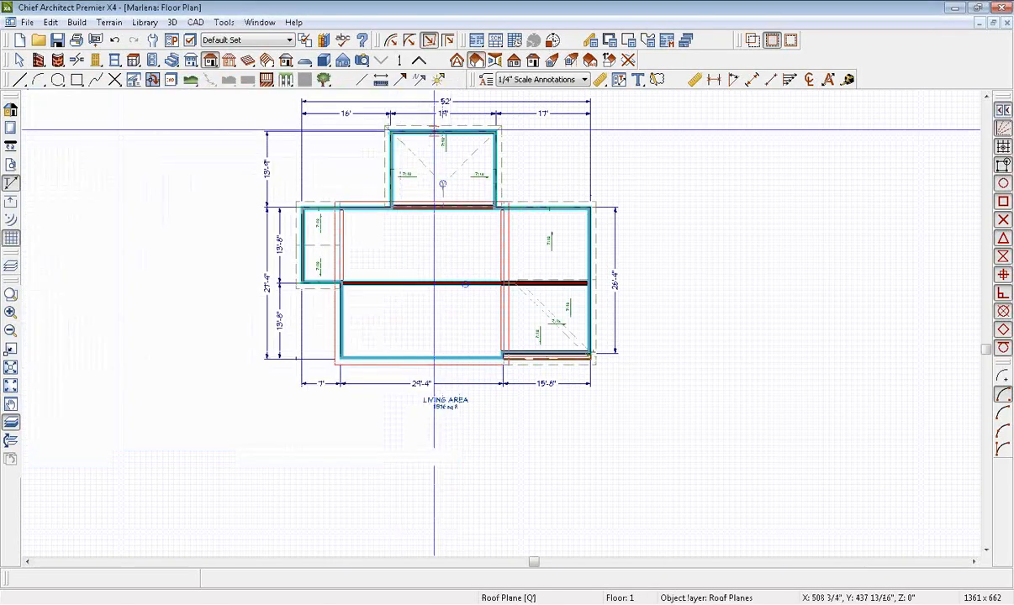
# - Examine the roof in a perspective full overview, orbiting around the front and right side, and return to the floor plan
pyautogui.click(363, 63)
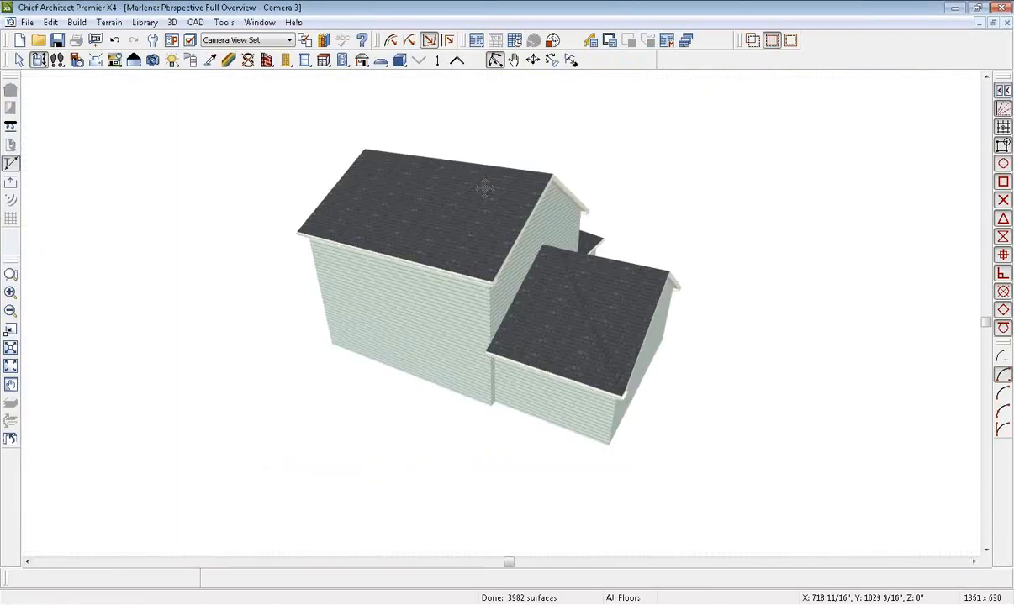
pyautogui.moveTo(629, 219); pyautogui.dragTo(261, 199)
pyautogui.moveTo(427, 280); pyautogui.dragTo(538, 251)
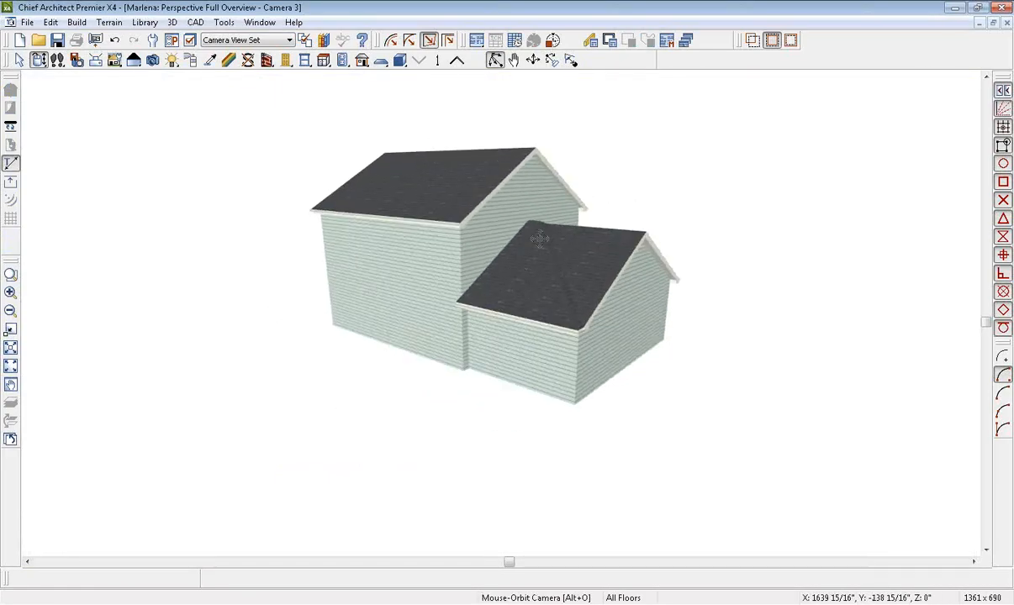
pyautogui.moveTo(556, 291); pyautogui.dragTo(665, 277)
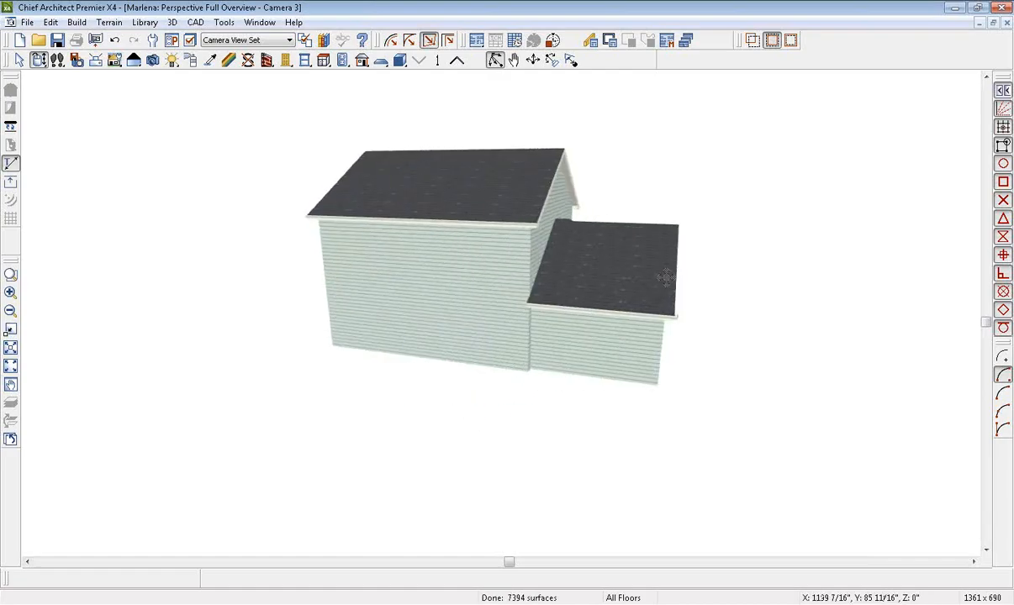
pyautogui.moveTo(602, 267); pyautogui.dragTo(476, 291)
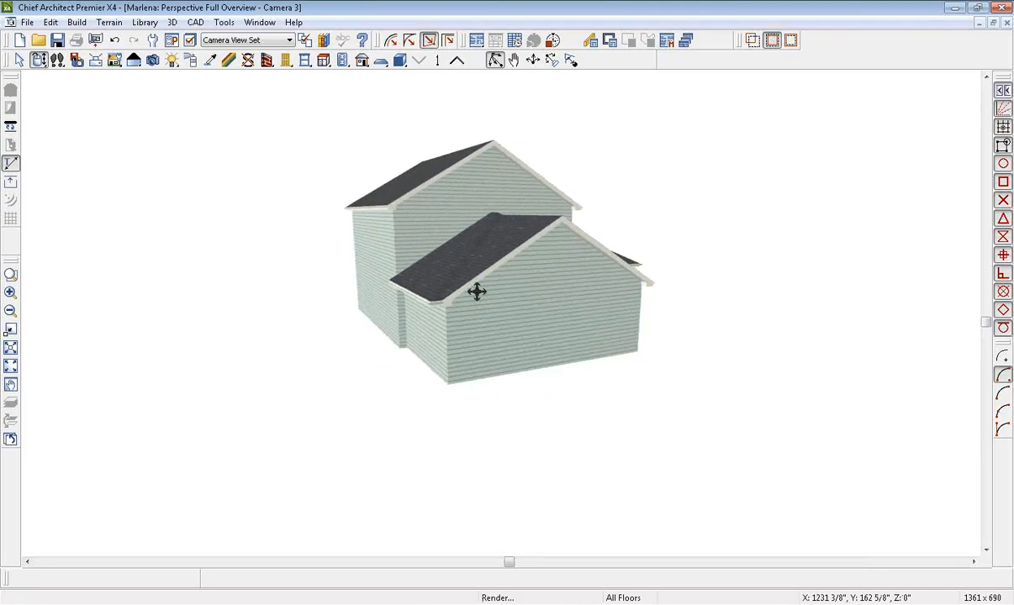
pyautogui.click(260, 22)
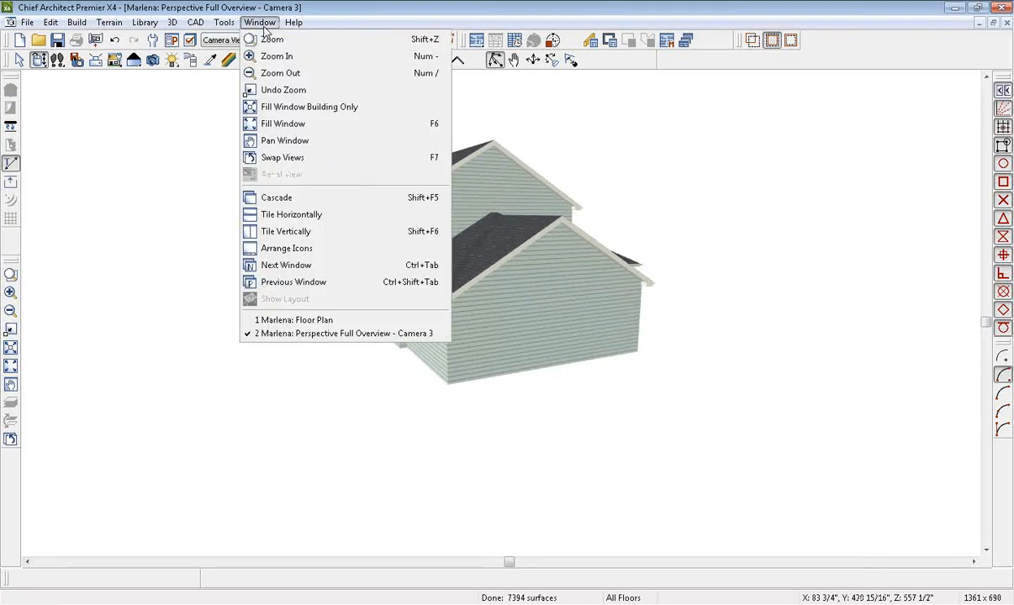
pyautogui.click(328, 318)
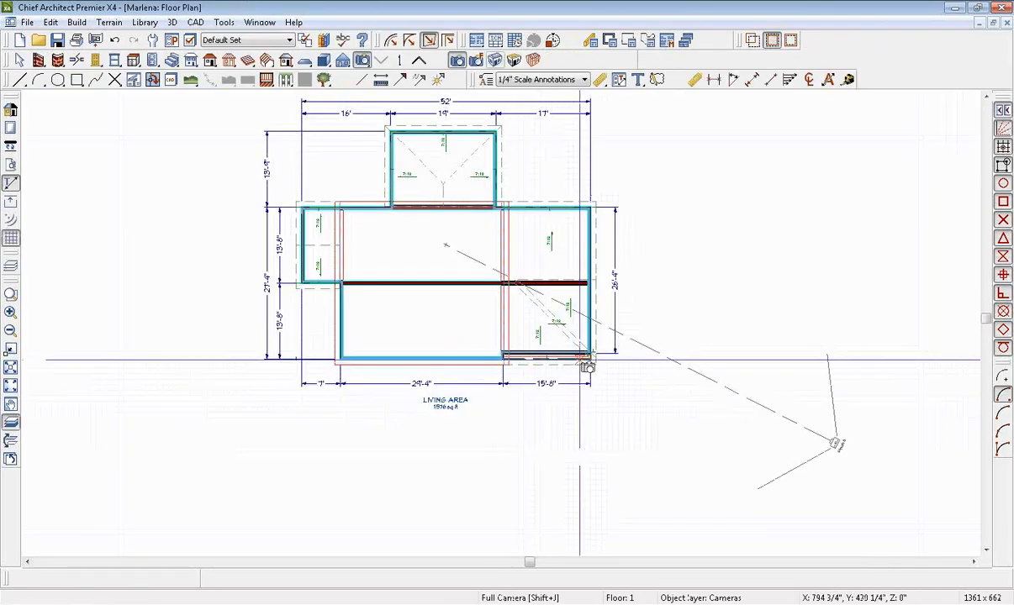
# - Change the short invisible wall at the right front corner into a gable wall
pyautogui.scroll(5, 544, 378)
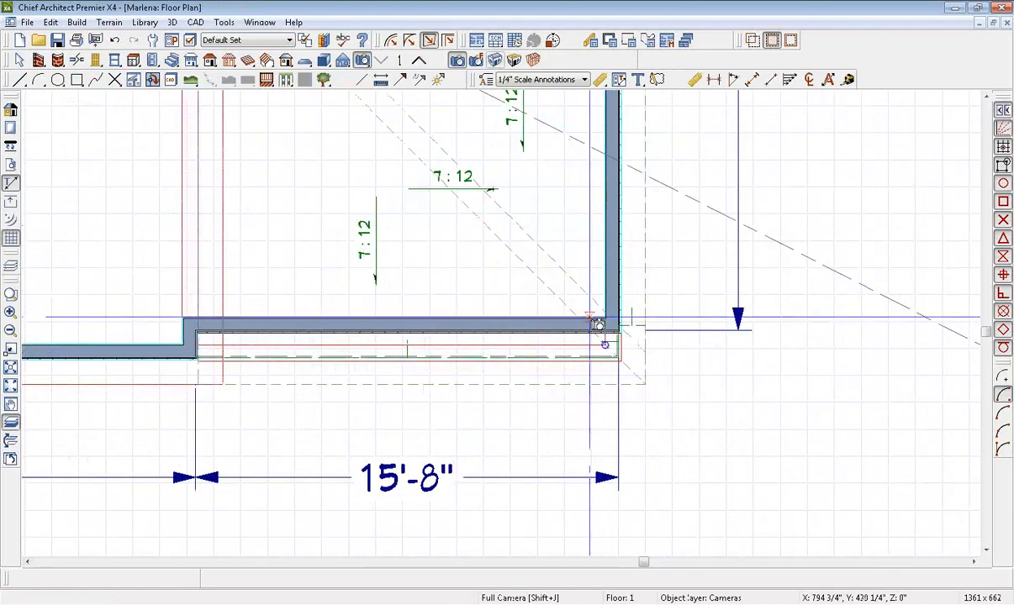
pyautogui.scroll(1, 557, 392)
pyautogui.press('space')
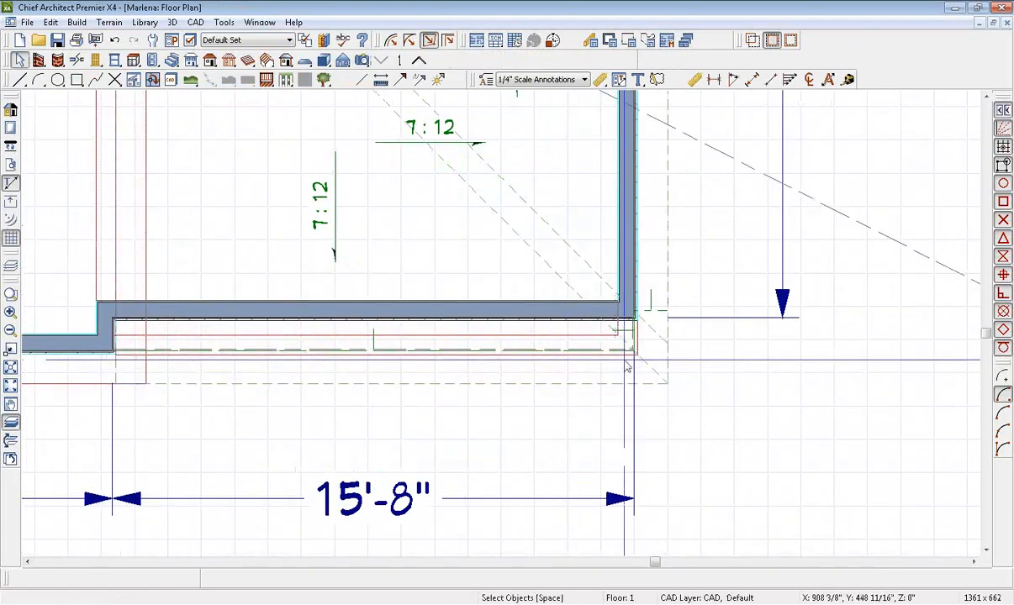
pyautogui.scroll(3, 626, 367)
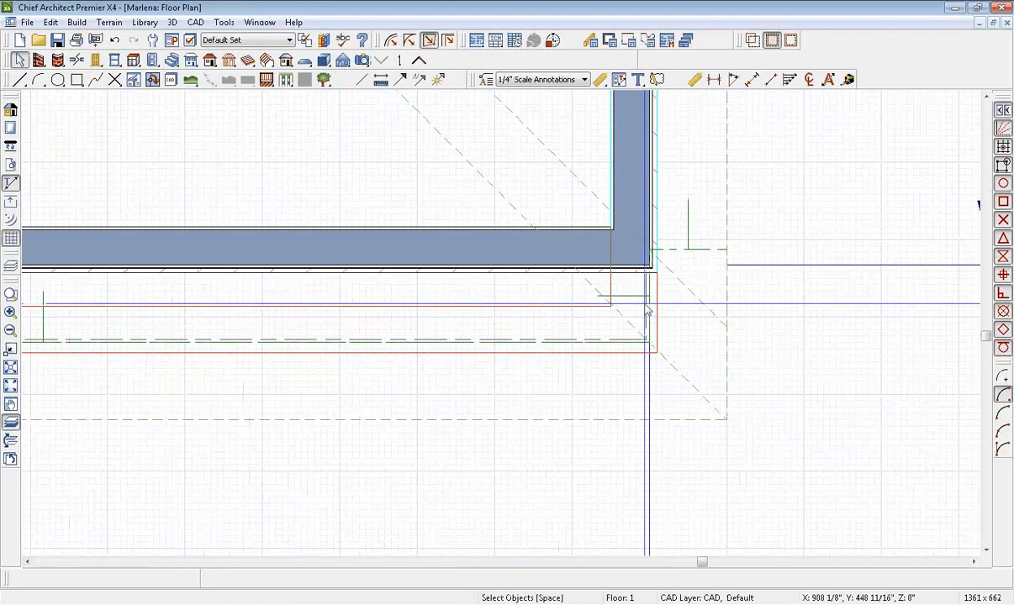
pyautogui.click(647, 311)
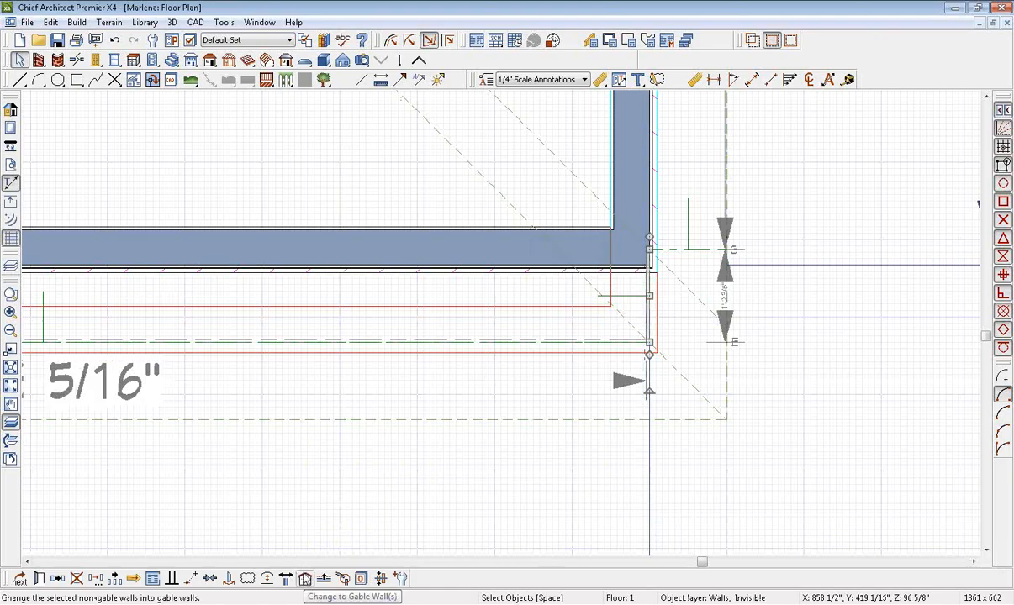
pyautogui.click(305, 577)
pyautogui.scroll(-5, 330, 446)
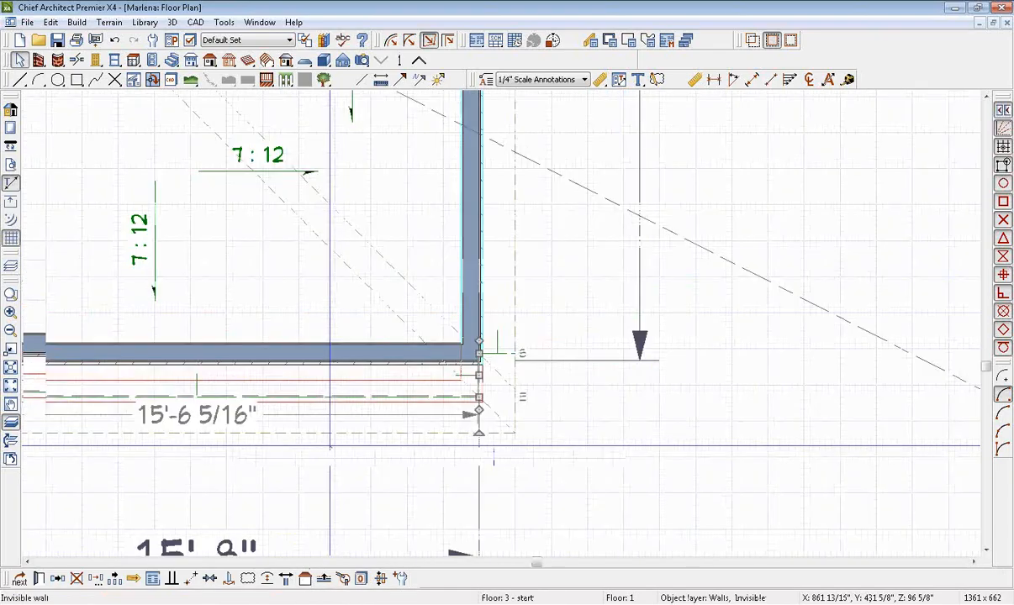
pyautogui.click(329, 446)
# - Change the 19' back wall of the rear extension into a gable wall
pyautogui.scroll(-1, 329, 446)
pyautogui.moveTo(280, 274); pyautogui.dragTo(545, 480, button='middle')
pyautogui.scroll(3, 410, 256)
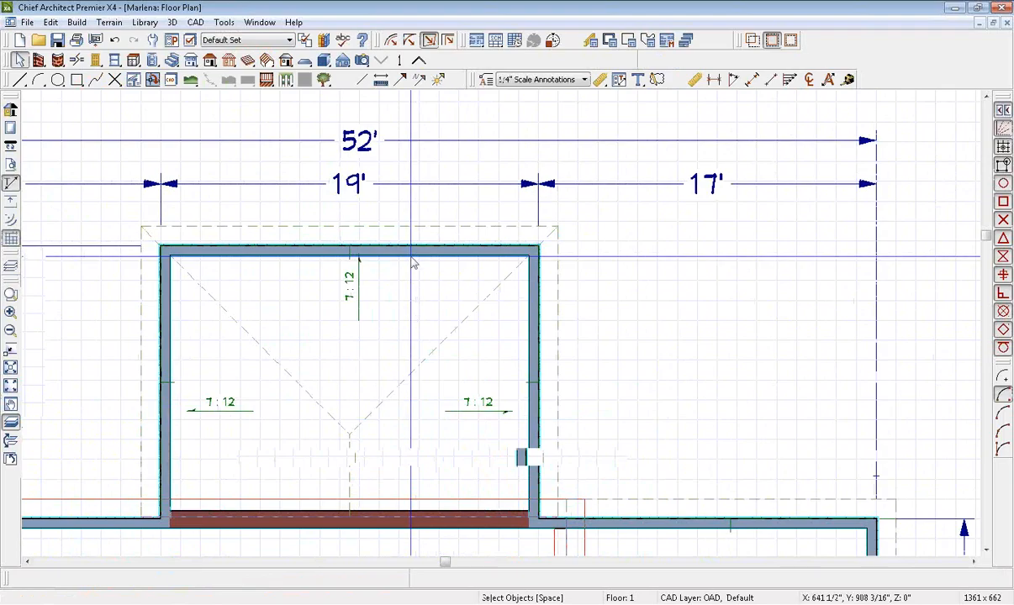
pyautogui.click(410, 257)
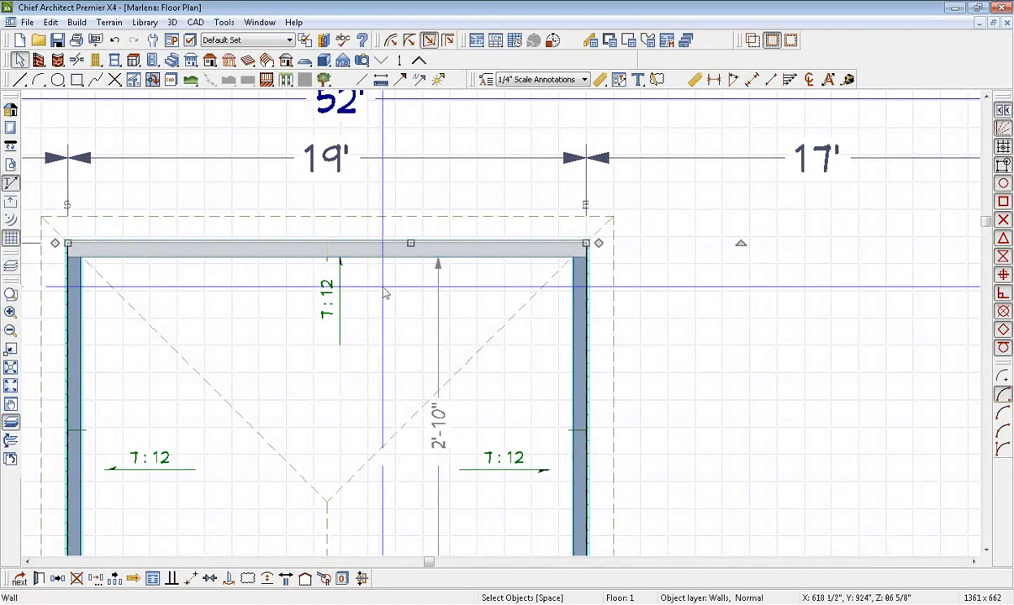
pyautogui.click(305, 583)
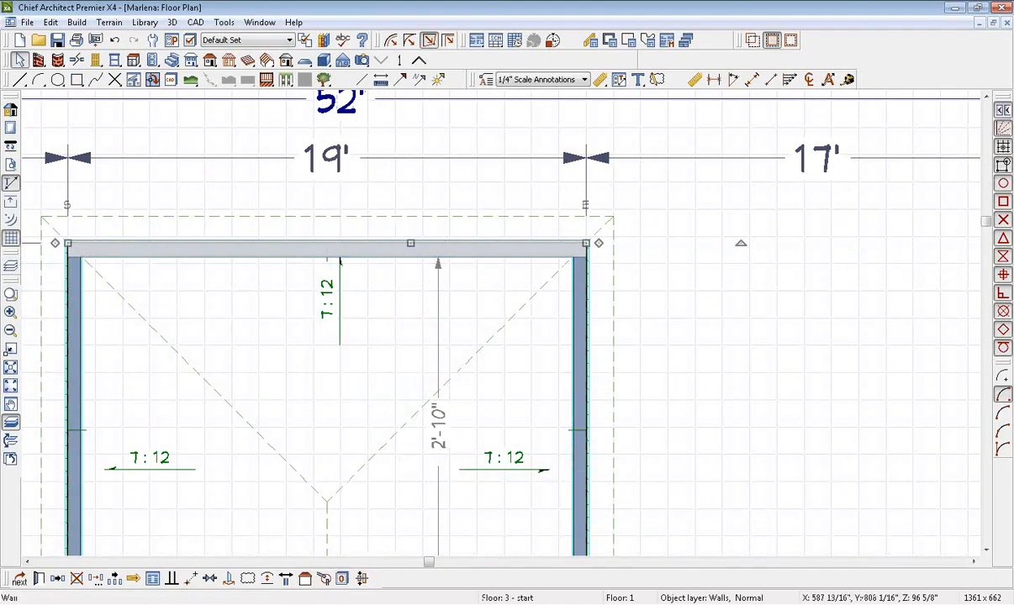
# - Rebuild the roof planes with the existing roof settings to apply the gable walls at the rear extension and right front corner
pyautogui.scroll(-10, 360, 392)
pyautogui.moveTo(361, 392); pyautogui.dragTo(425, 176, button='middle')
pyautogui.click(427, 142)
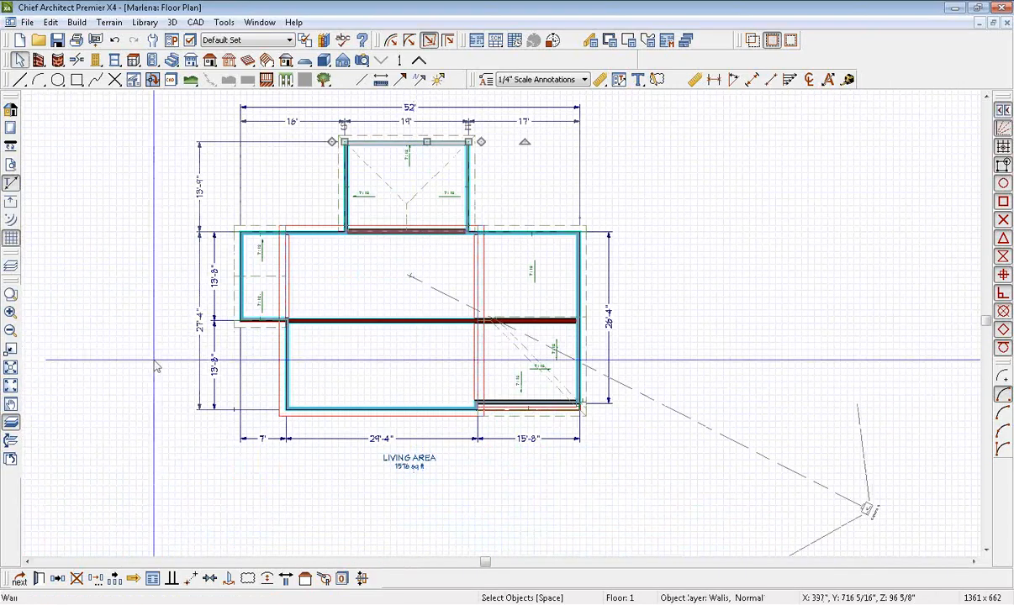
pyautogui.doubleClick(209, 62)
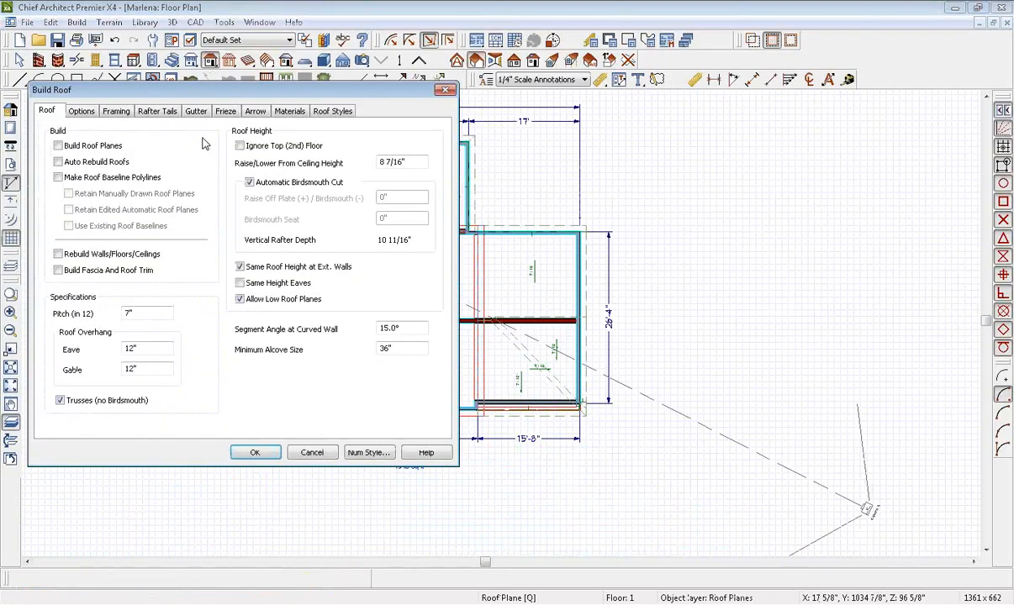
pyautogui.click(260, 452)
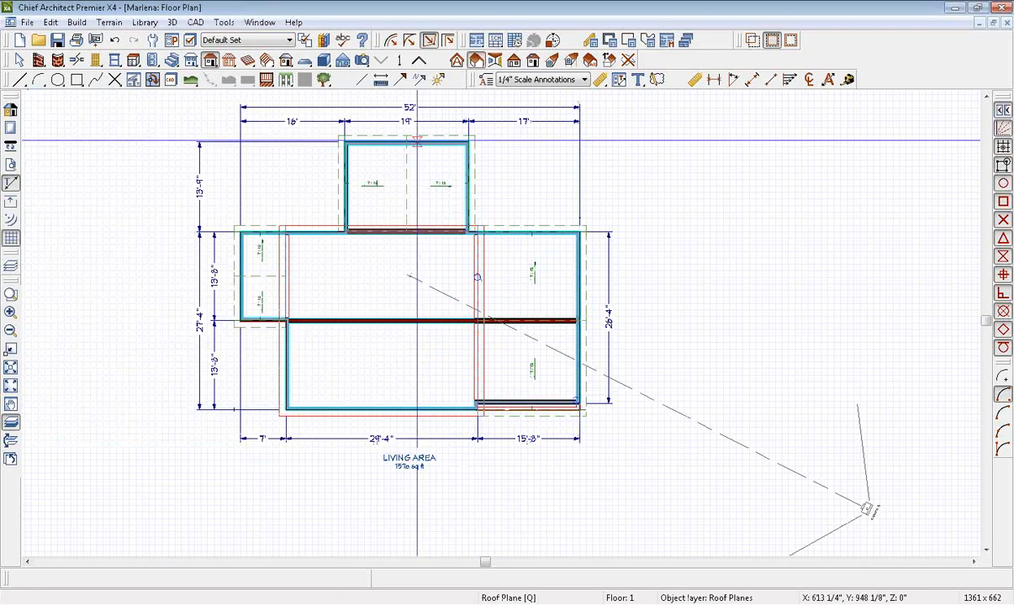
# - Examine the rebuilt roof from several sides in the perspective full overview and return to the floor plan
pyautogui.click(11, 459)
pyautogui.moveTo(548, 248); pyautogui.dragTo(398, 292)
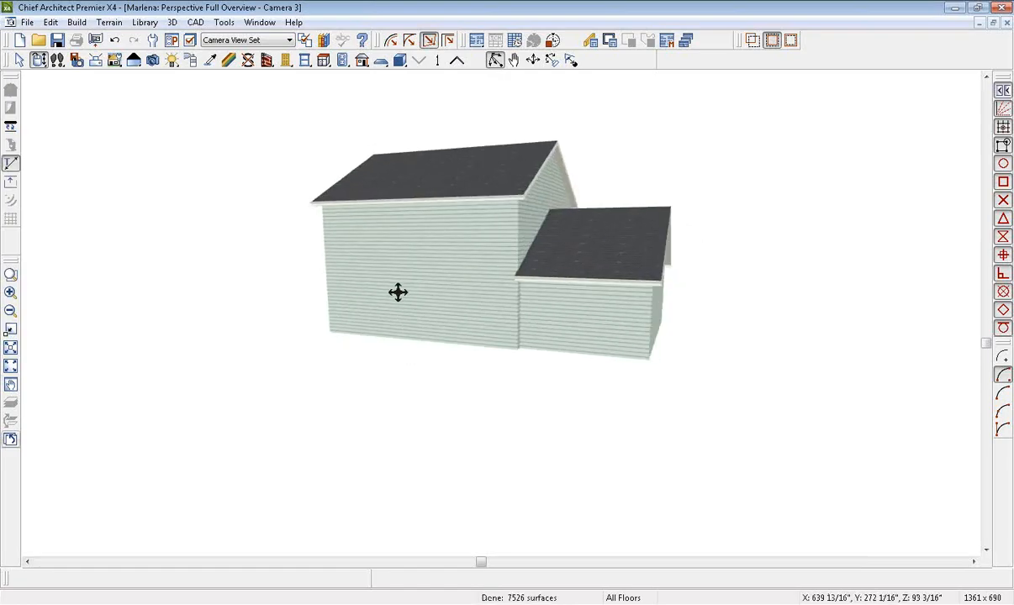
pyautogui.moveTo(555, 255); pyautogui.dragTo(523, 257)
pyautogui.moveTo(527, 328); pyautogui.dragTo(468, 309)
pyautogui.moveTo(412, 291); pyautogui.dragTo(509, 287)
pyautogui.click(260, 22)
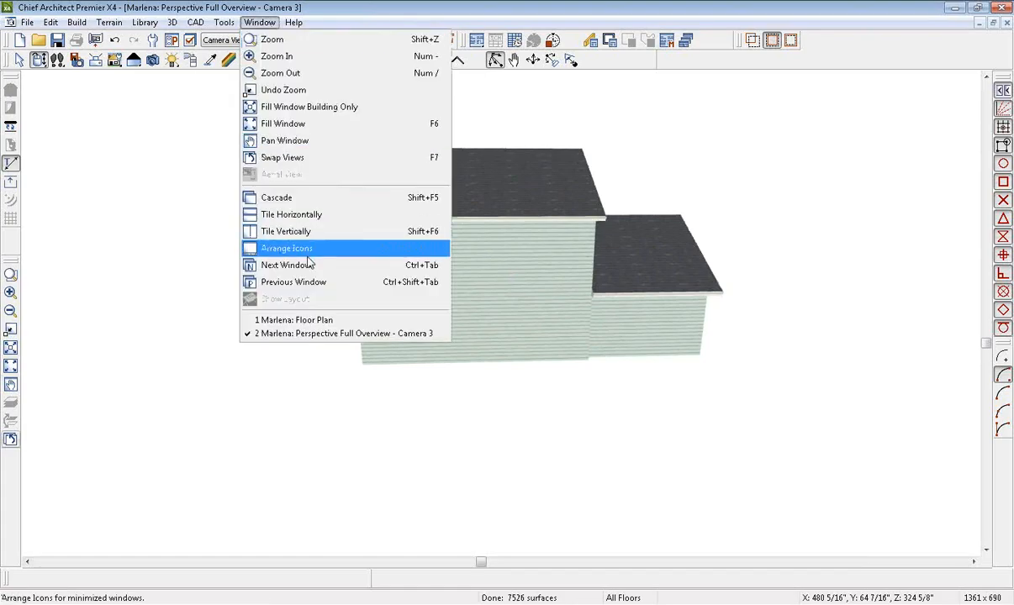
pyautogui.click(290, 305)
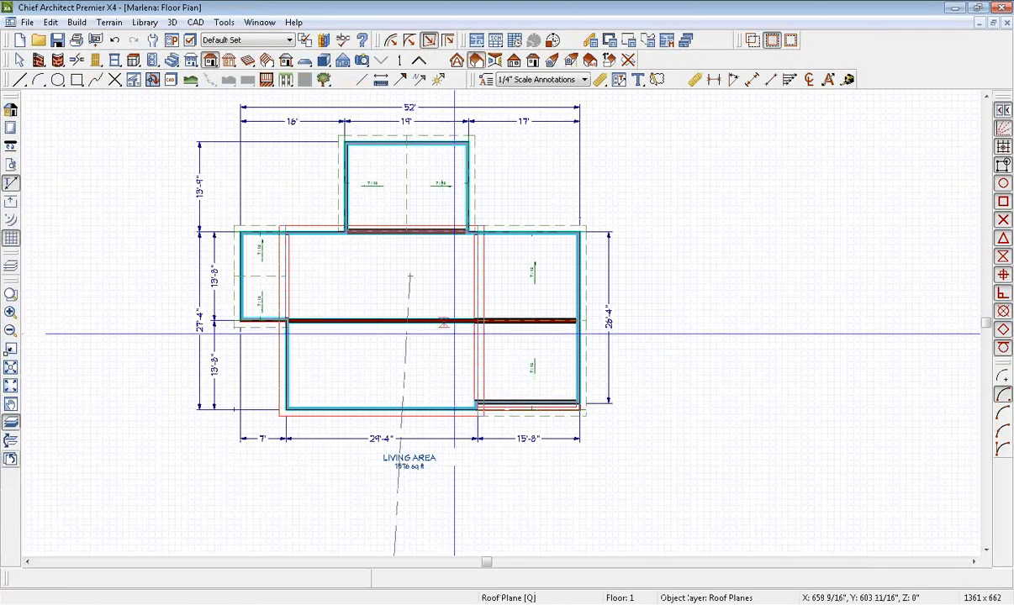
# - Turn off the reference floor display and delete the short invisible wall at the right front corner
pyautogui.scroll(4, 543, 301)
pyautogui.scroll(2, 485, 322)
pyautogui.press('space')
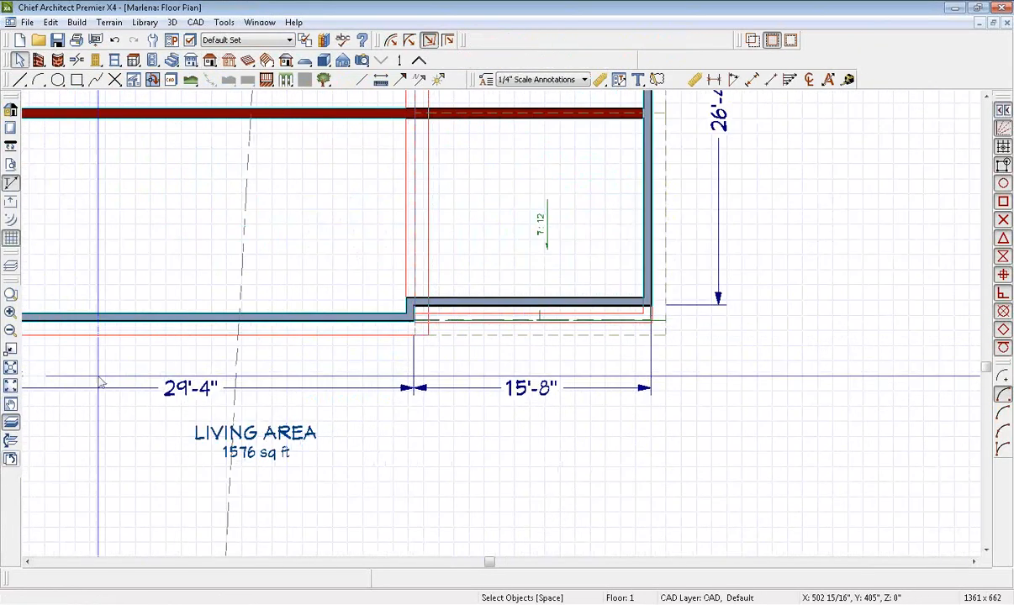
pyautogui.click(12, 423)
pyautogui.scroll(1, 563, 327)
pyautogui.scroll(1, 580, 328)
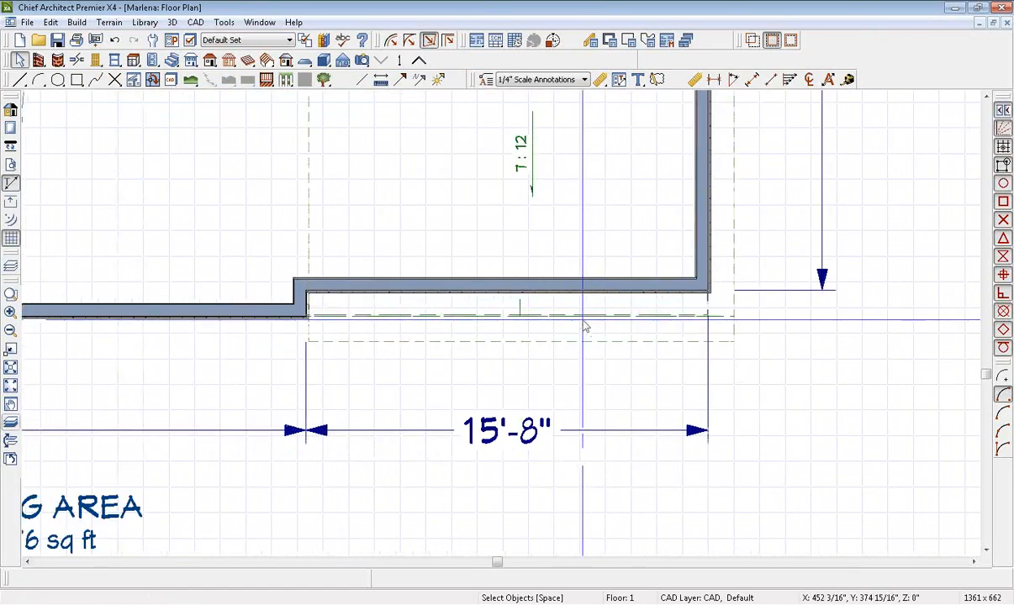
pyautogui.scroll(1, 706, 329)
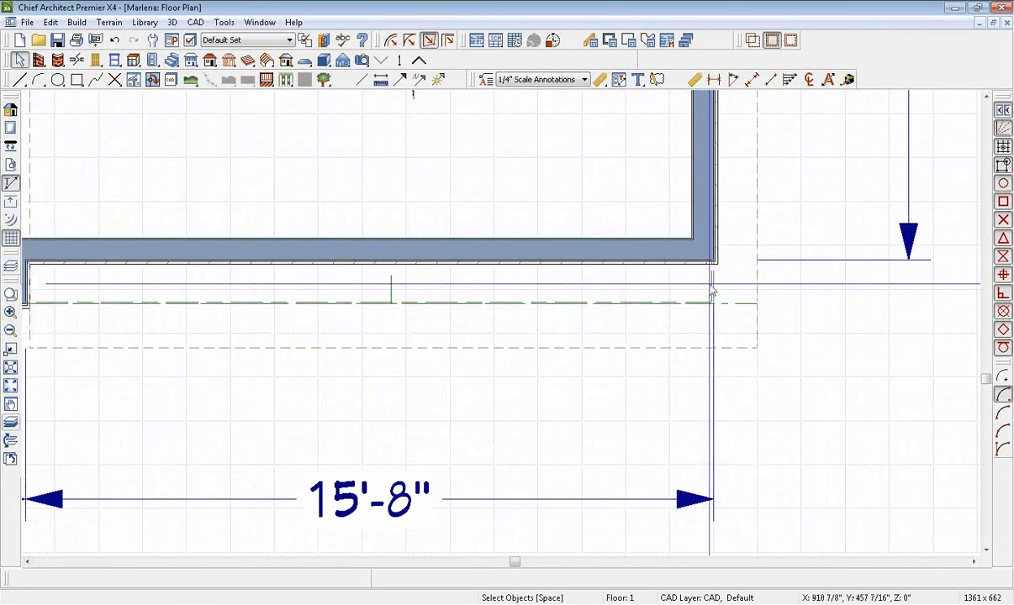
pyautogui.click(711, 290)
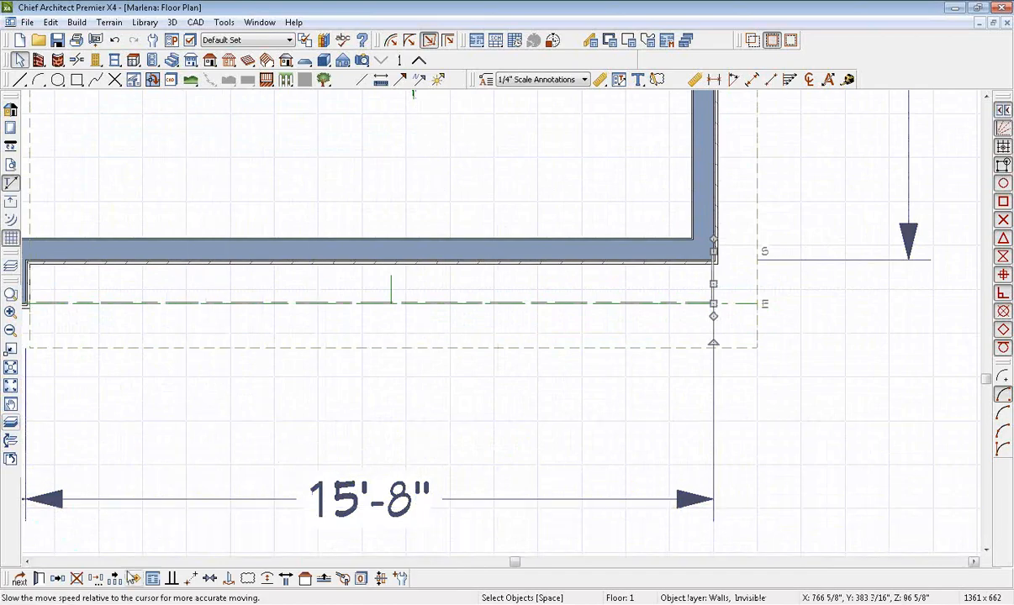
pyautogui.click(78, 578)
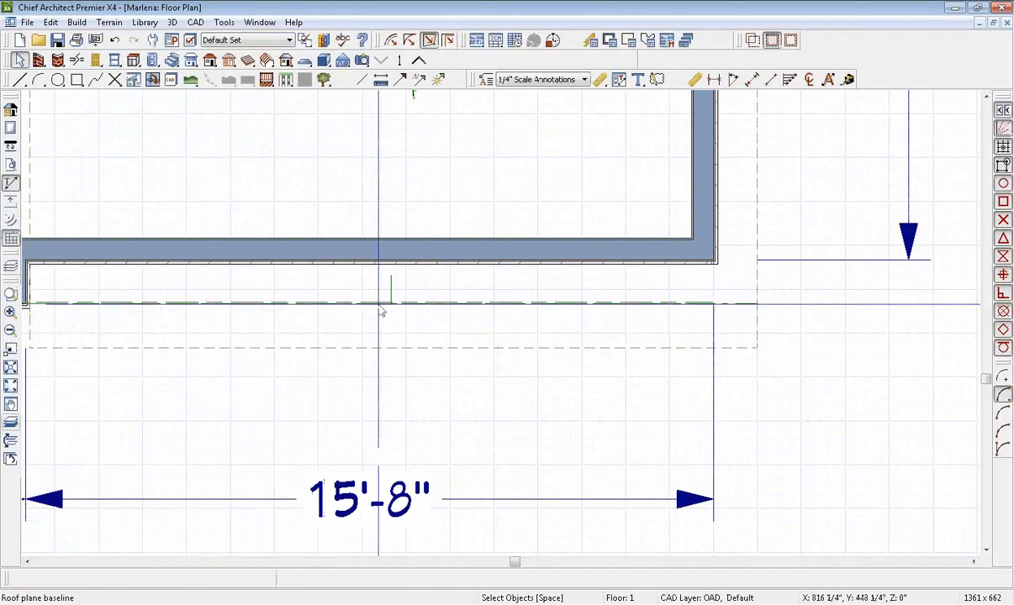
# - Delete the long invisible wall running along the front of the 15'-8" recess
pyautogui.click(421, 304)
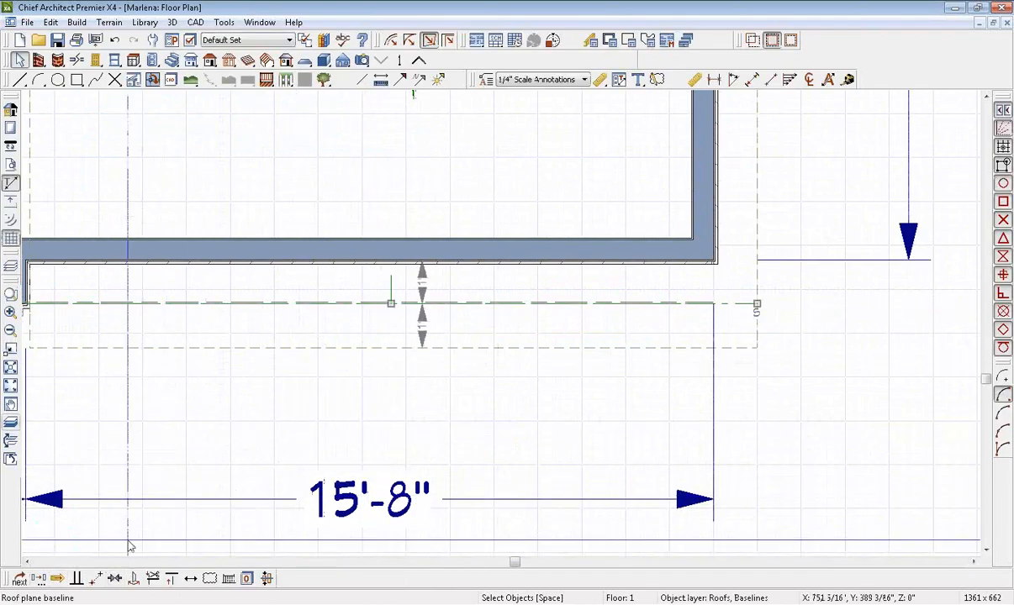
pyautogui.press('Escape')
pyautogui.click(544, 304)
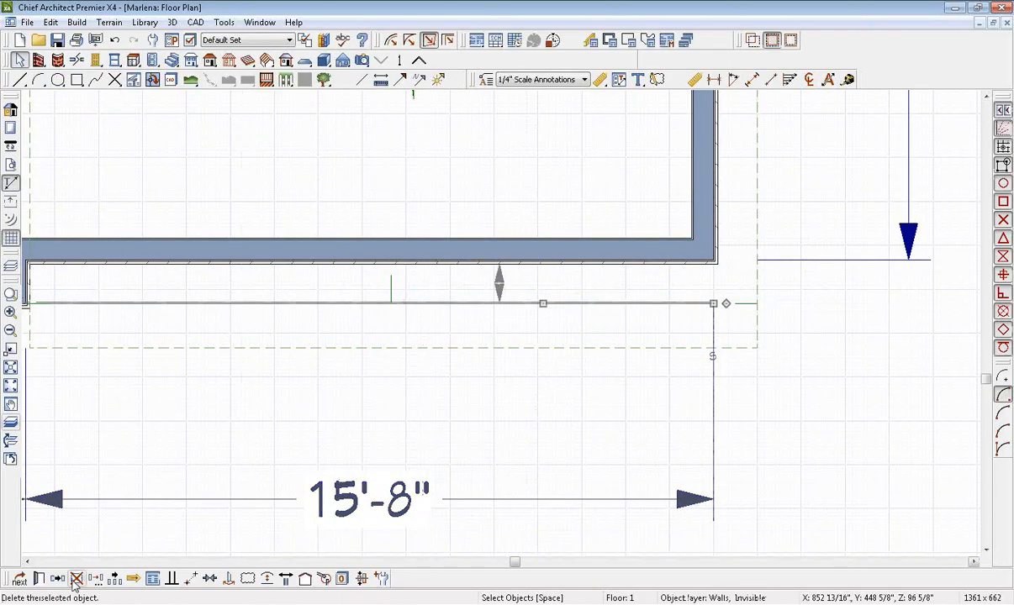
# - Rebuild the roof planes with the existing roof settings to match the remaining front walls
pyautogui.scroll(-8, 244, 347)
pyautogui.moveTo(216, 318); pyautogui.dragTo(449, 335, button='middle')
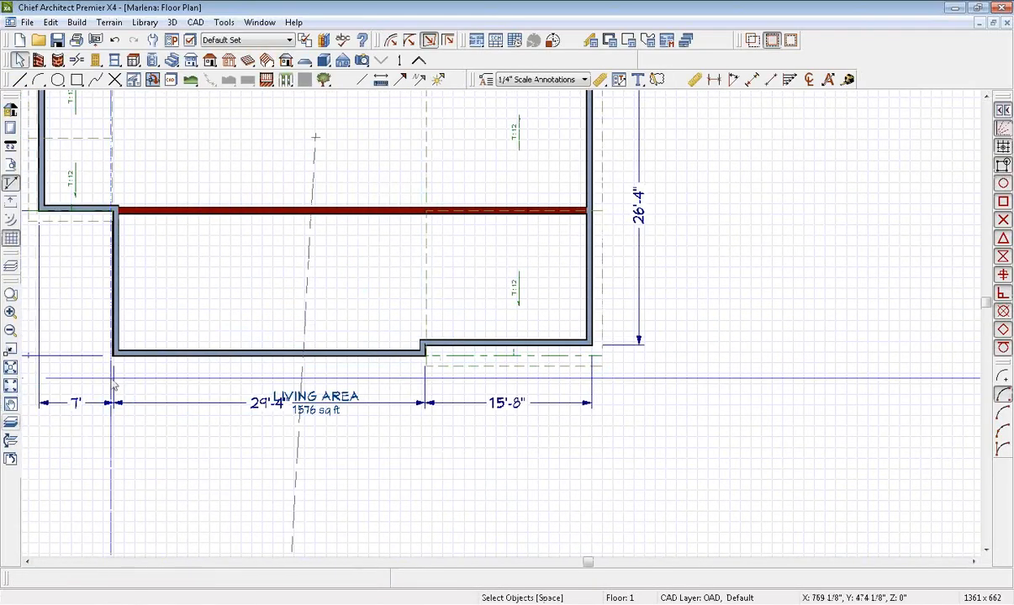
pyautogui.doubleClick(210, 64)
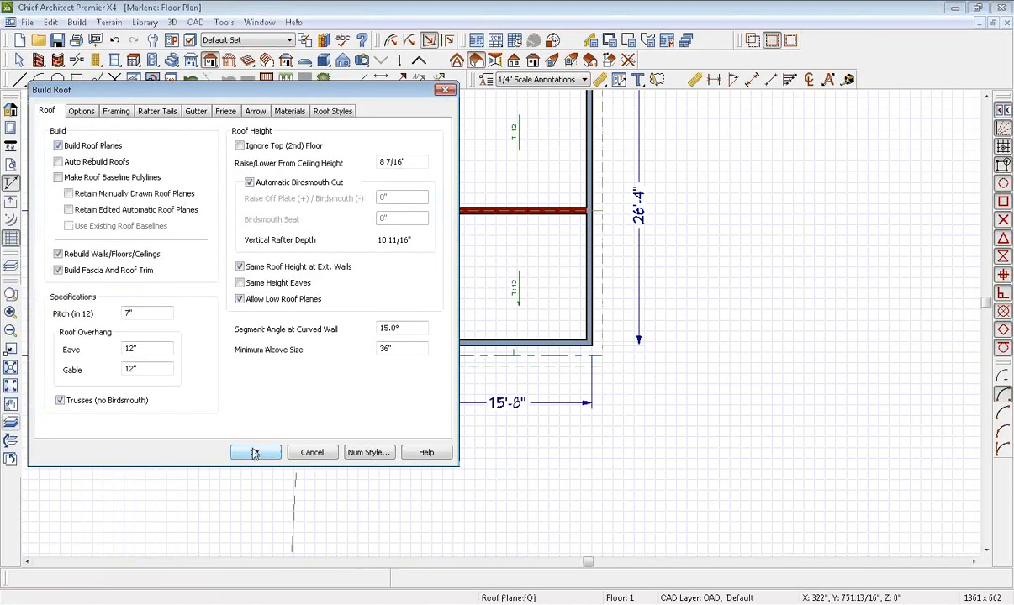
pyautogui.click(254, 452)
# - Compare the rebuilt roof in the perspective overview with the front elevation in the Marlena PDF in Adobe Acrobat, and return to the floor plan
pyautogui.moveTo(357, 260); pyautogui.dragTo(368, 324, button='middle')
pyautogui.scroll(-1, 368, 324)
pyautogui.click(11, 459)
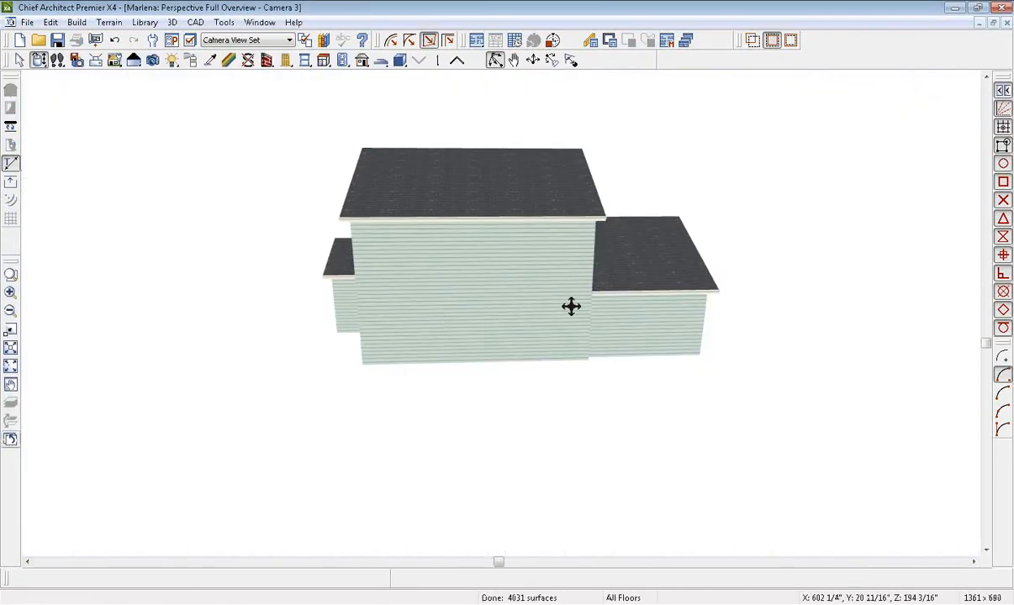
pyautogui.moveTo(570, 305); pyautogui.dragTo(325, 296)
pyautogui.moveTo(461, 326); pyautogui.dragTo(442, 269)
pyautogui.moveTo(381, 300); pyautogui.dragTo(617, 315)
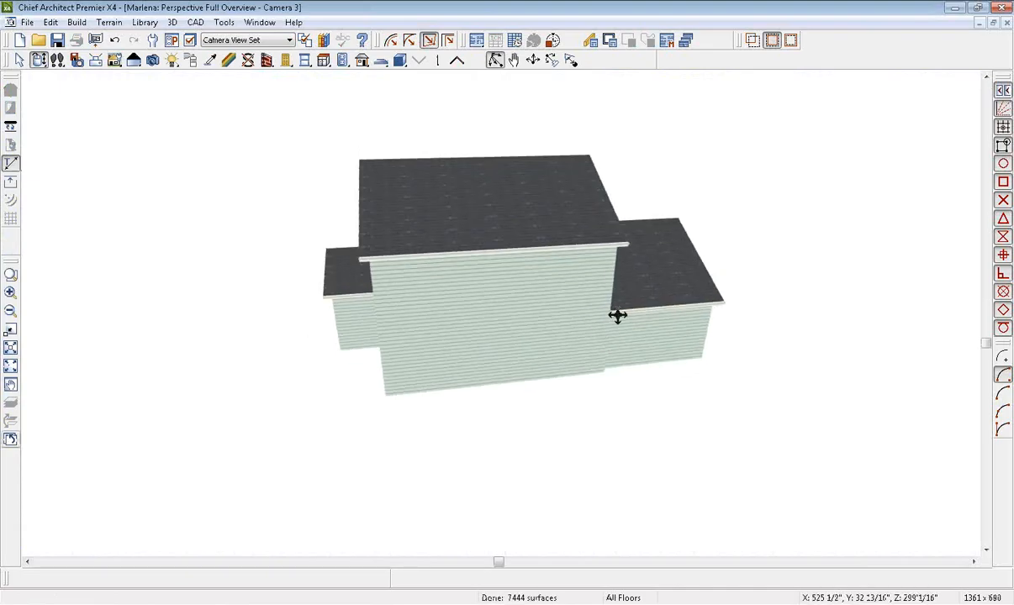
pyautogui.moveTo(528, 342); pyautogui.dragTo(511, 324)
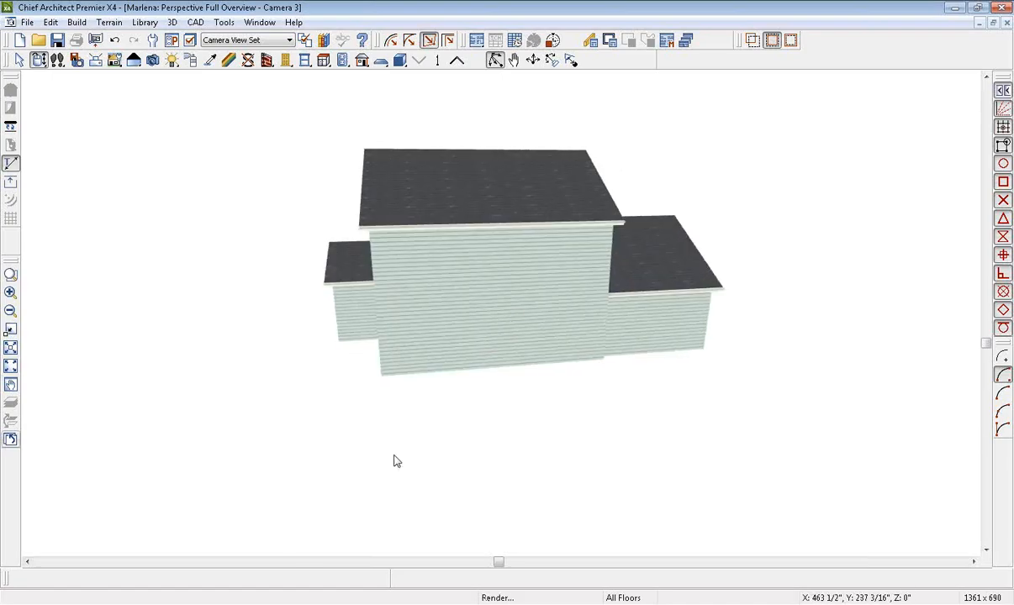
pyautogui.hotkey('alt', 'Tab')
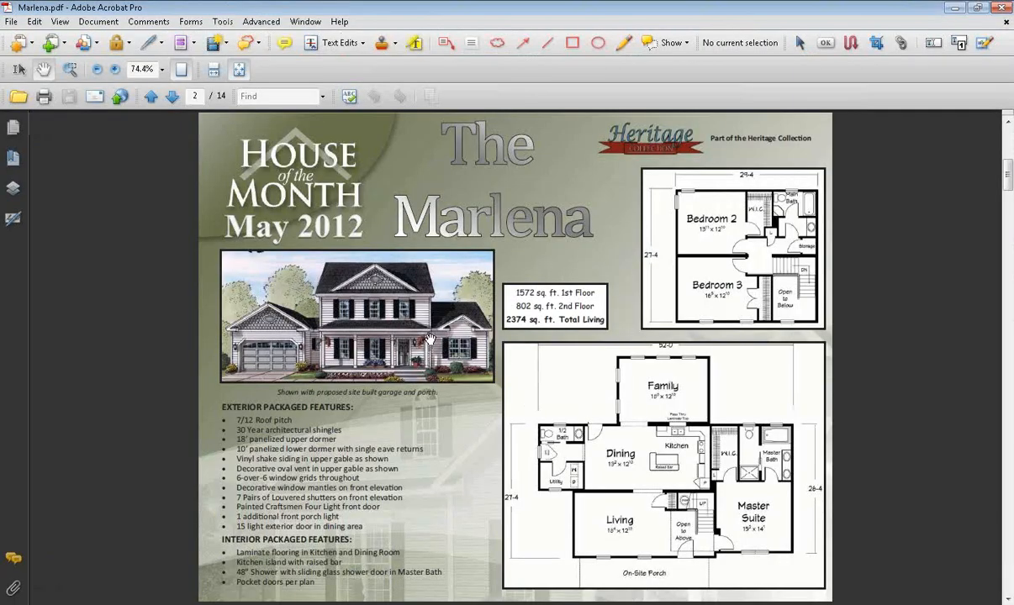
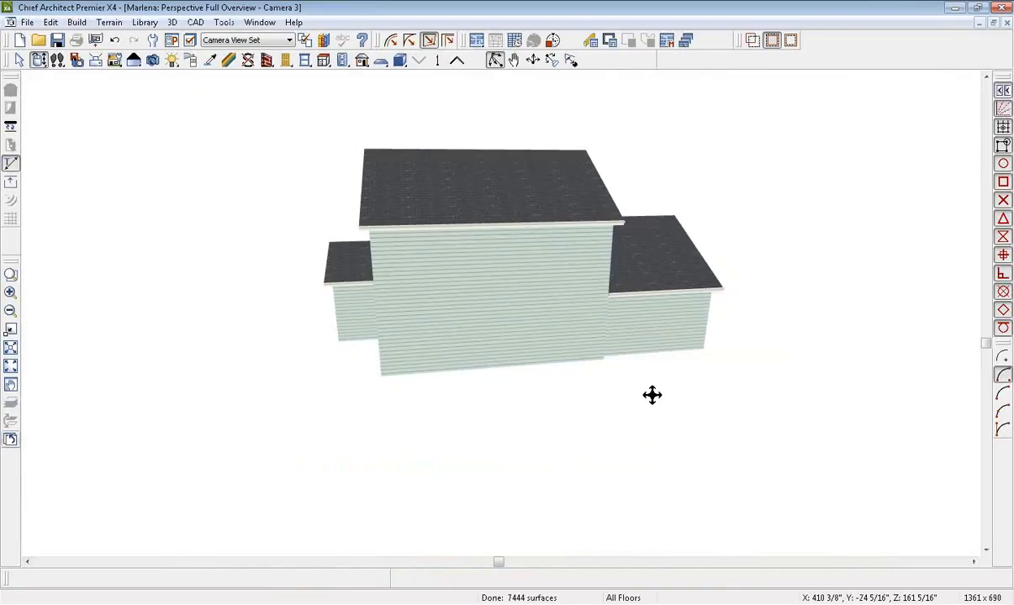
pyautogui.click(269, 26)
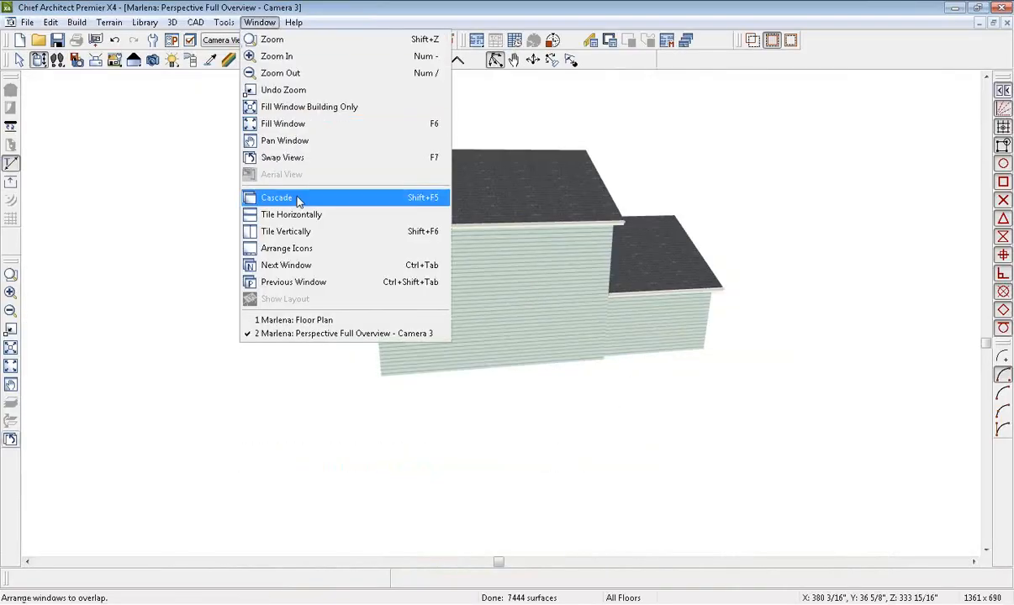
pyautogui.click(294, 320)
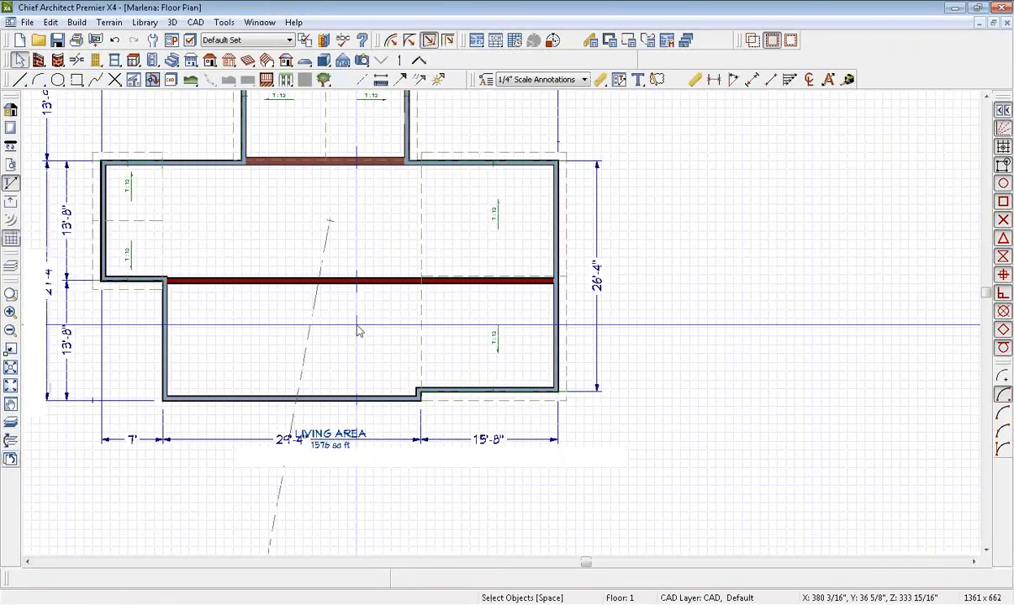
# - Draw a horizontal gable/roof line about 118" long just in front of the 15'-8" right front wall
pyautogui.moveTo(537, 349); pyautogui.dragTo(563, 309, button='middle')
pyautogui.scroll(5, 547, 302)
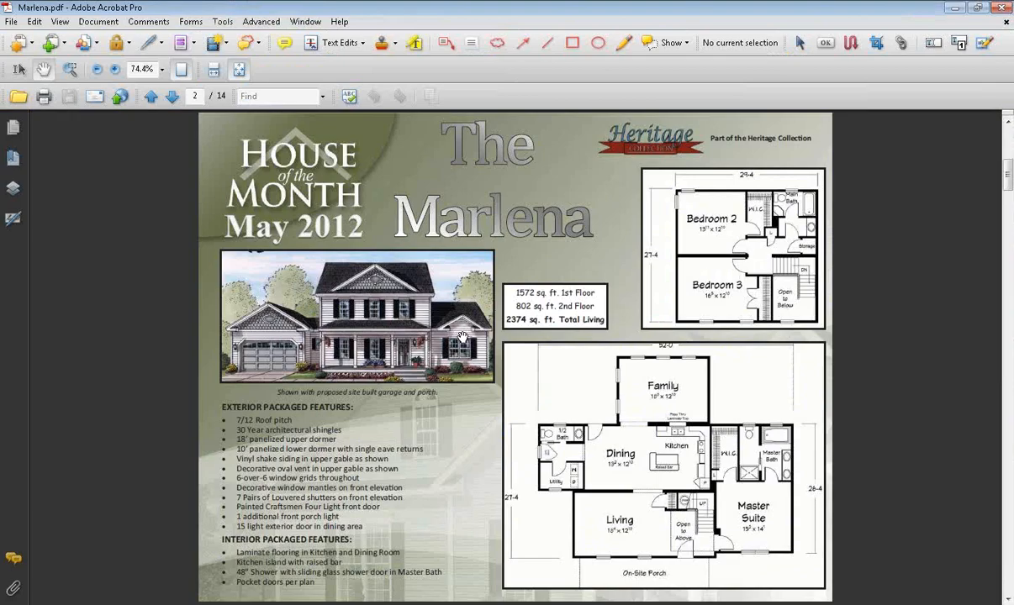
pyautogui.click(303, 584)
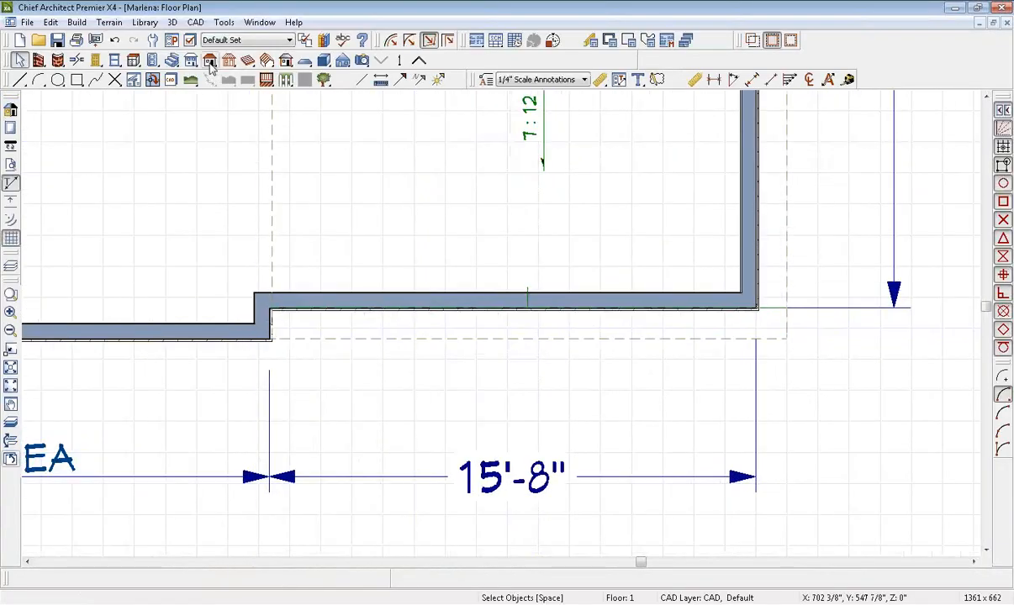
pyautogui.click(210, 61)
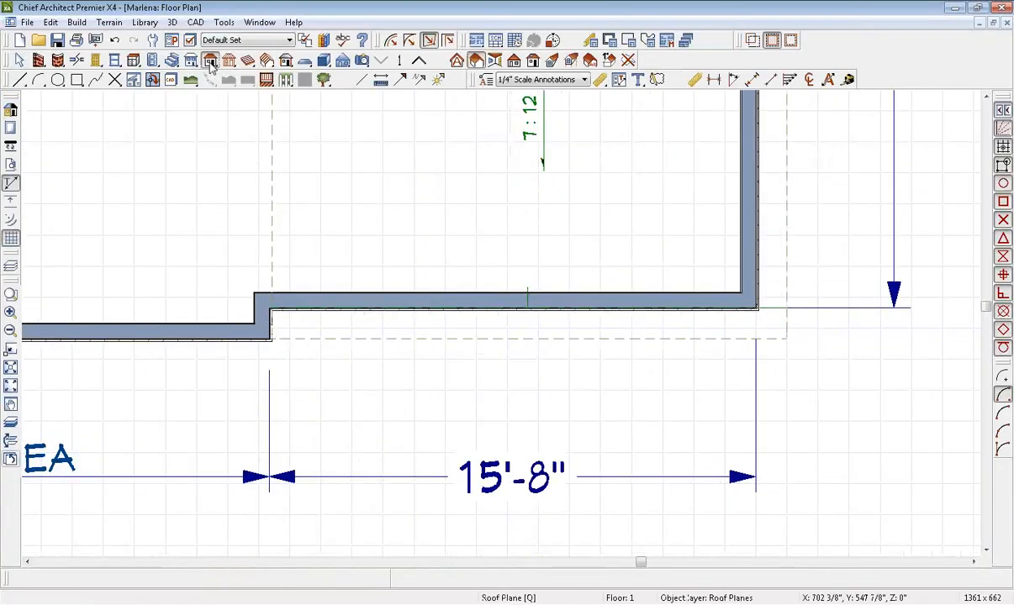
pyautogui.click(514, 61)
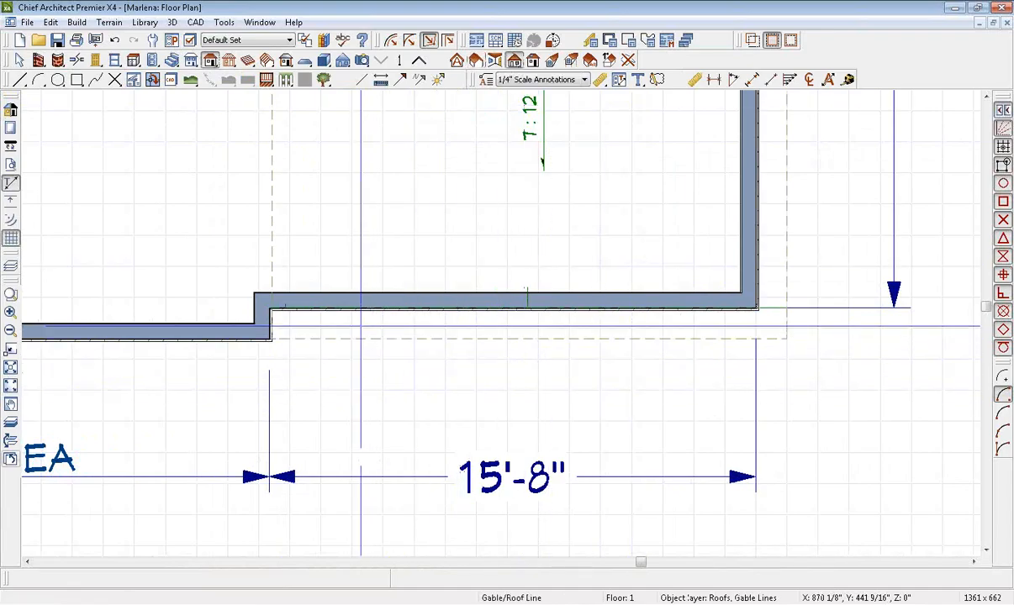
pyautogui.moveTo(362, 313)
pyautogui.mouseDown()
pyautogui.moveTo(644, 313)
pyautogui.moveTo(667, 314)
pyautogui.moveTo(667, 323)
pyautogui.mouseUp()
pyautogui.press('space')
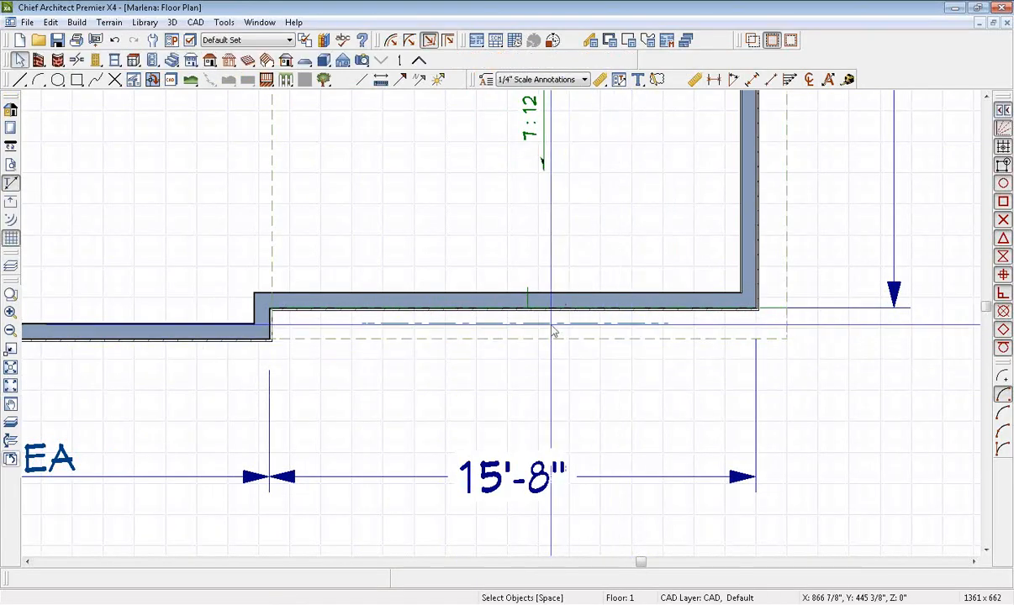
# - Set the length of the gable/roof line to 96" with its start point locked
pyautogui.click(554, 325)
pyautogui.doubleClick(553, 322)
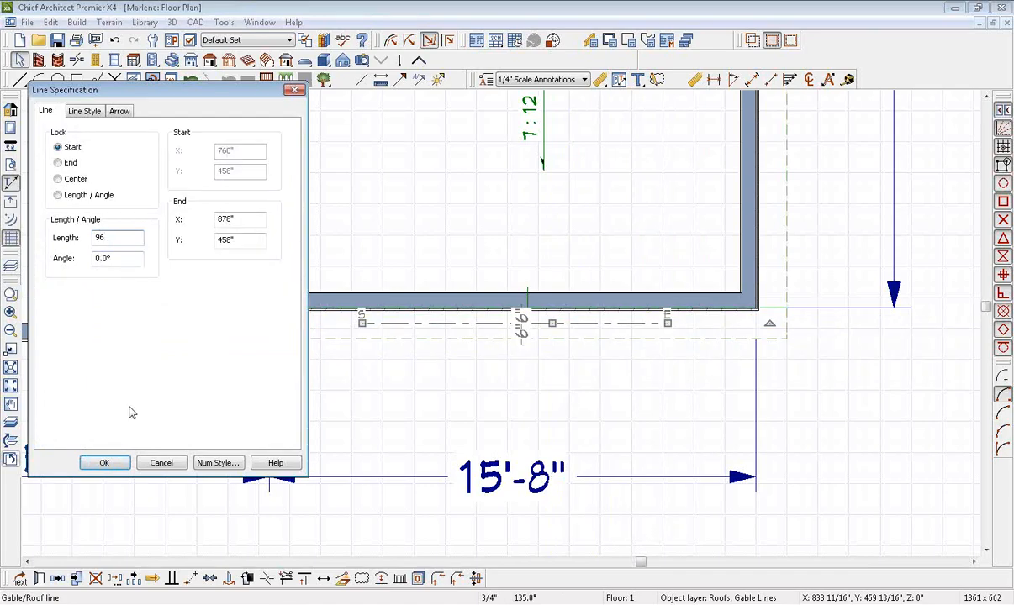
pyautogui.click(104, 463)
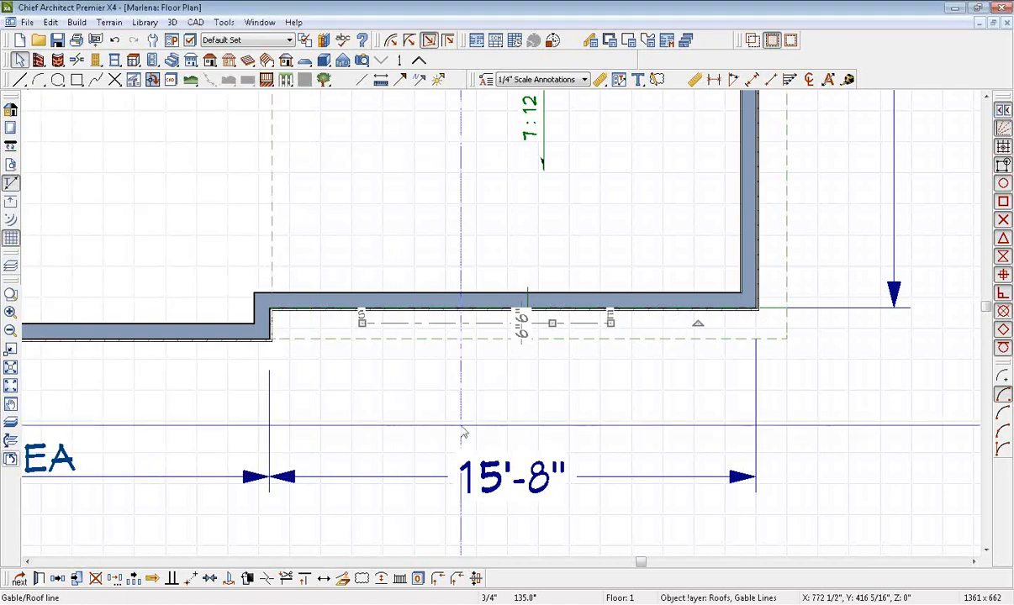
pyautogui.click(584, 407)
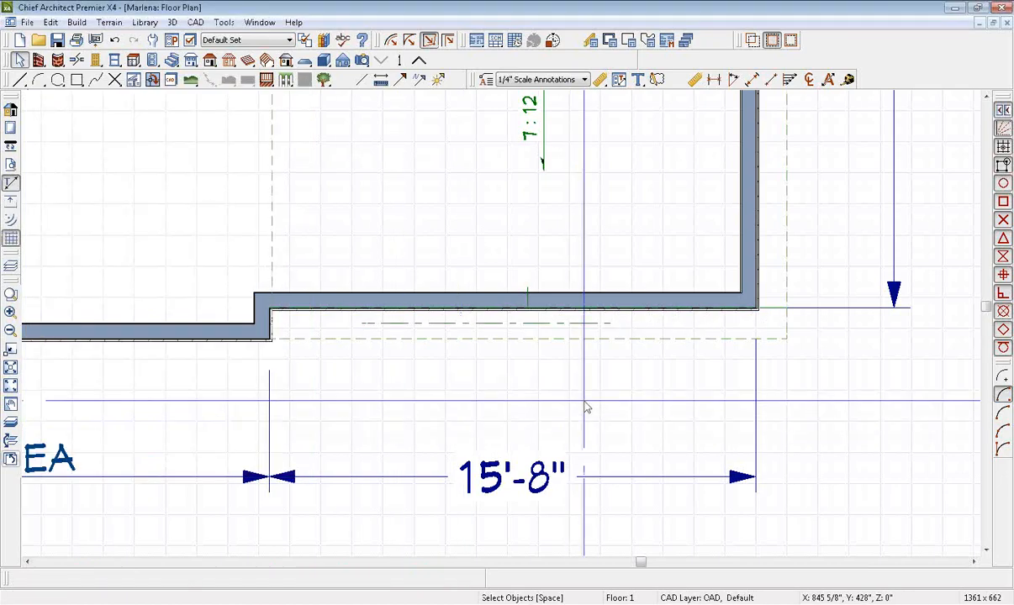
pyautogui.click(564, 328)
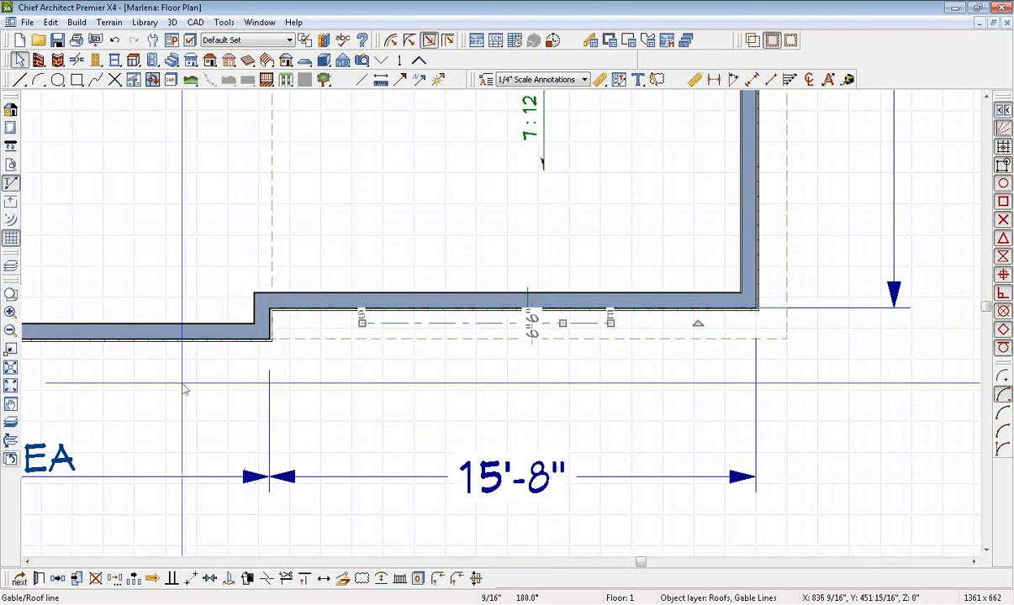
pyautogui.click(319, 345)
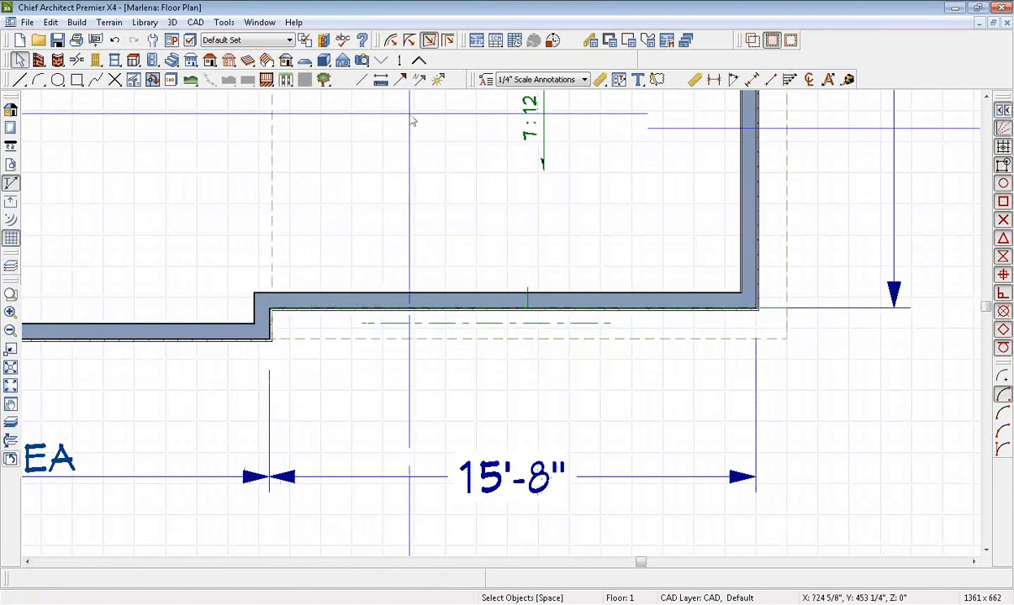
# - Draw a horizontal CAD line spanning the full 15'-8" right front wall section and move it forward, clear of the roof overhang
pyautogui.click(20, 81)
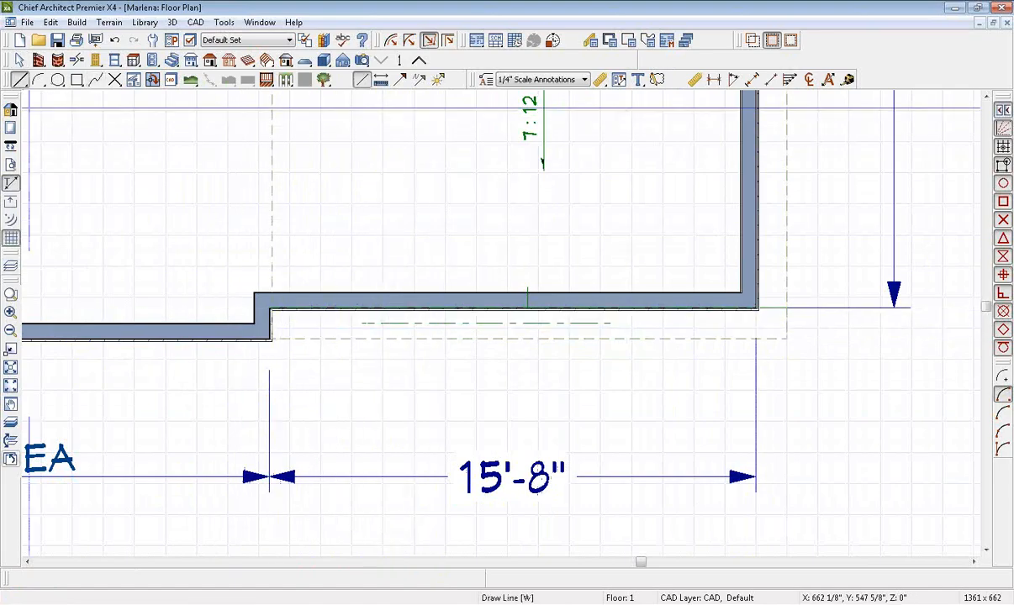
pyautogui.scroll(1, 271, 392)
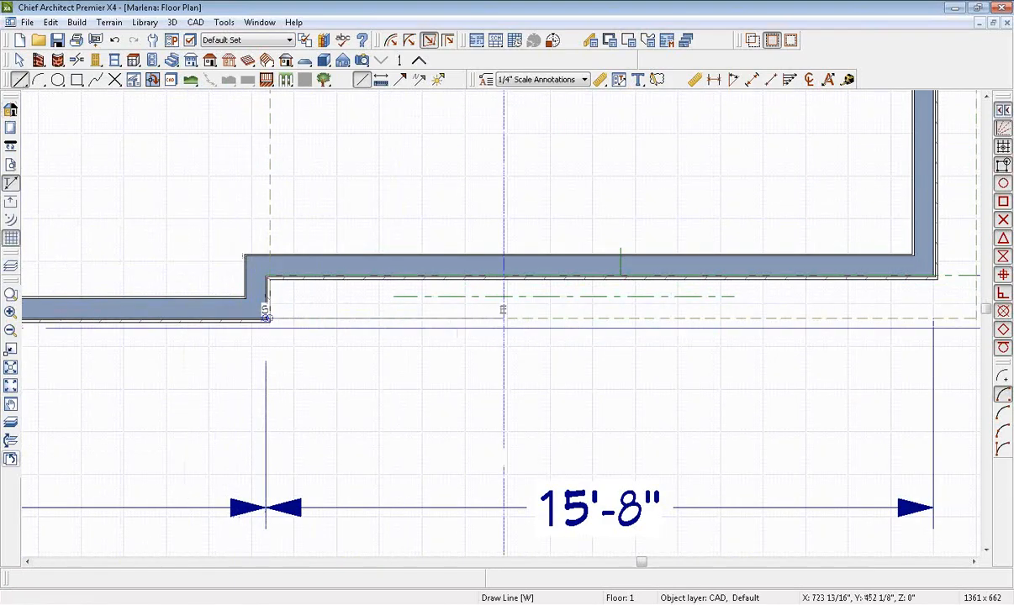
pyautogui.click(266, 317)
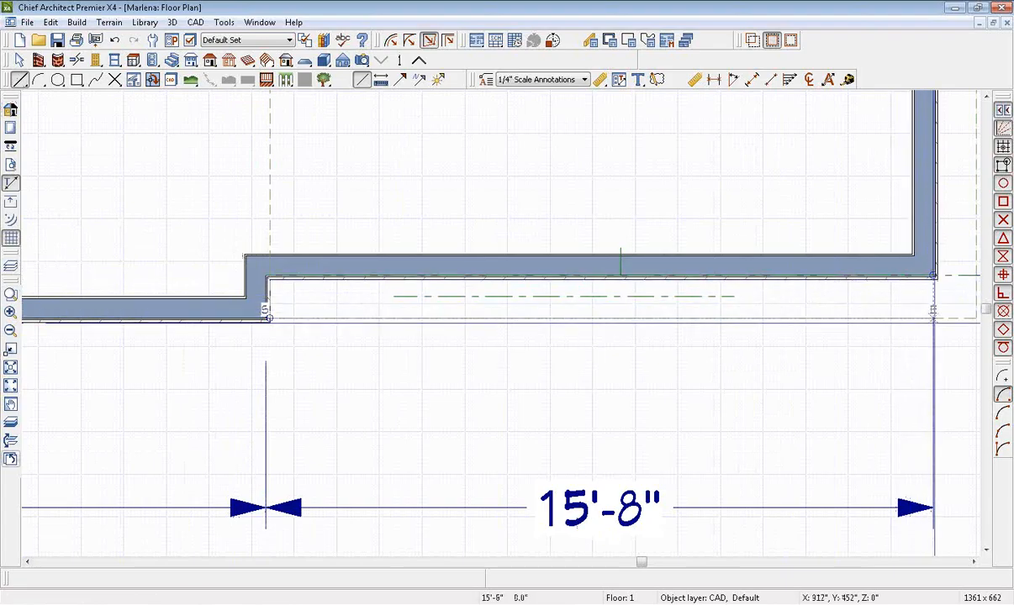
pyautogui.click(933, 317)
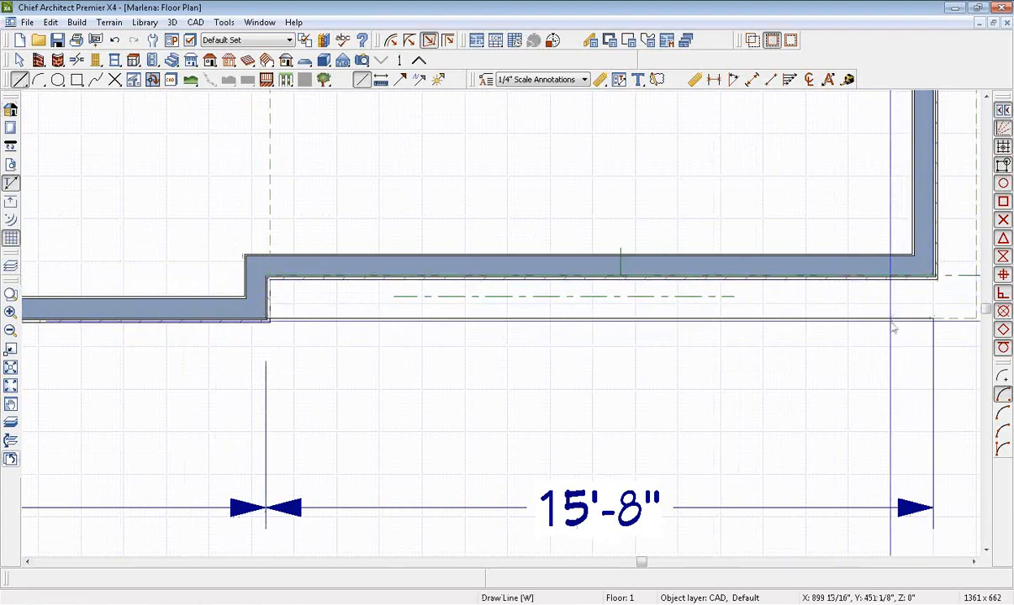
pyautogui.click(893, 319)
pyautogui.moveTo(850, 356); pyautogui.dragTo(849, 378)
pyautogui.moveTo(907, 349); pyautogui.dragTo(831, 348, button='middle')
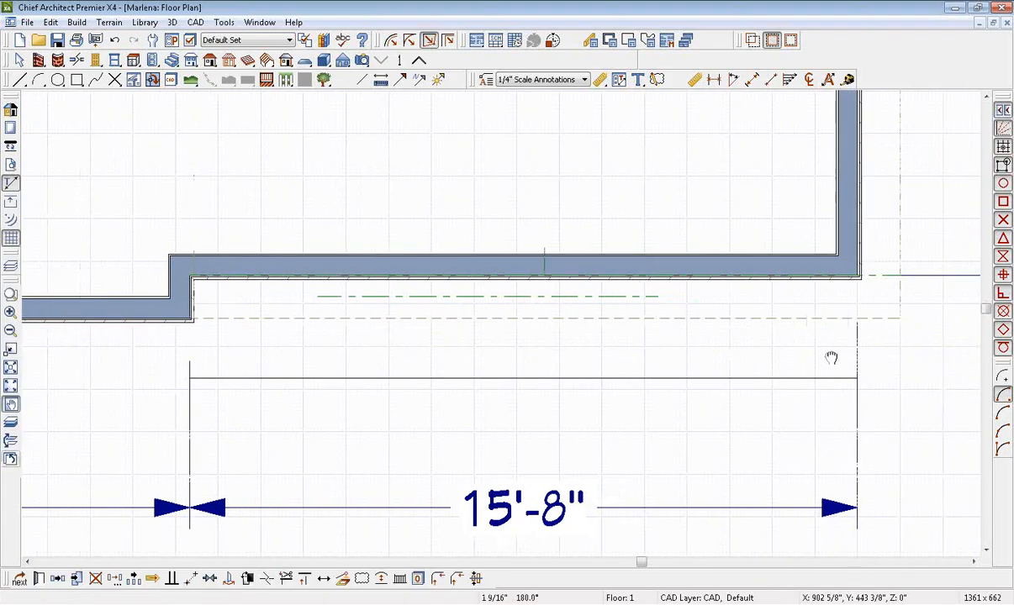
# - Center the gable/roof line in front of the right front wall on the CAD reference line
pyautogui.press('space')
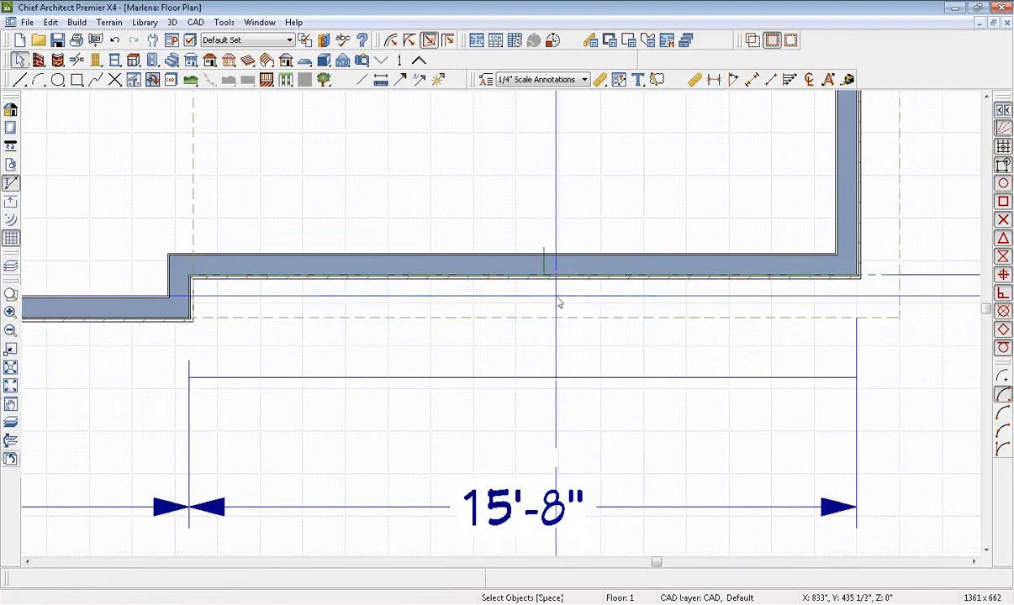
pyautogui.click(552, 295)
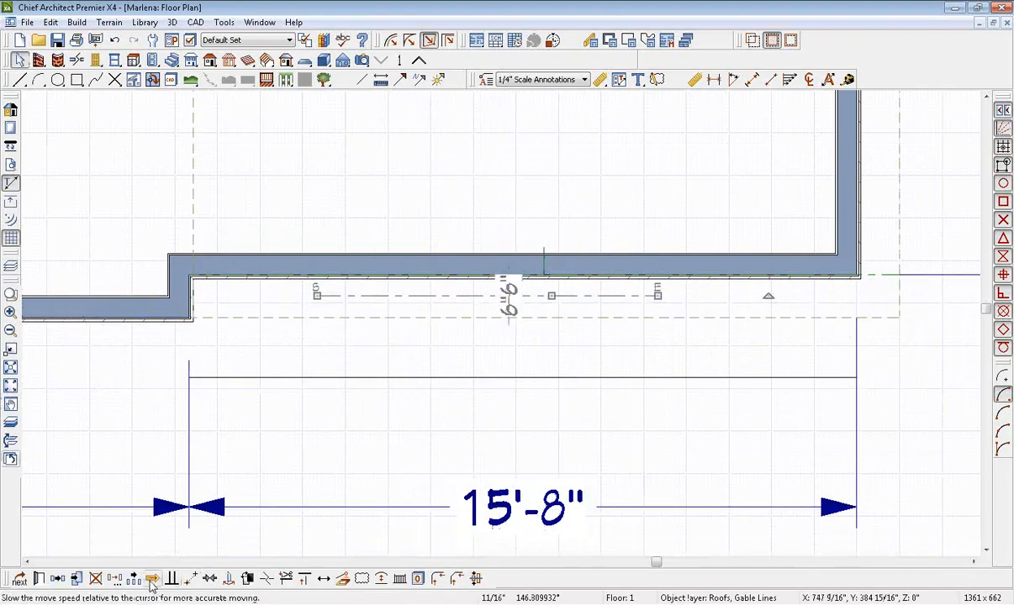
pyautogui.click(210, 580)
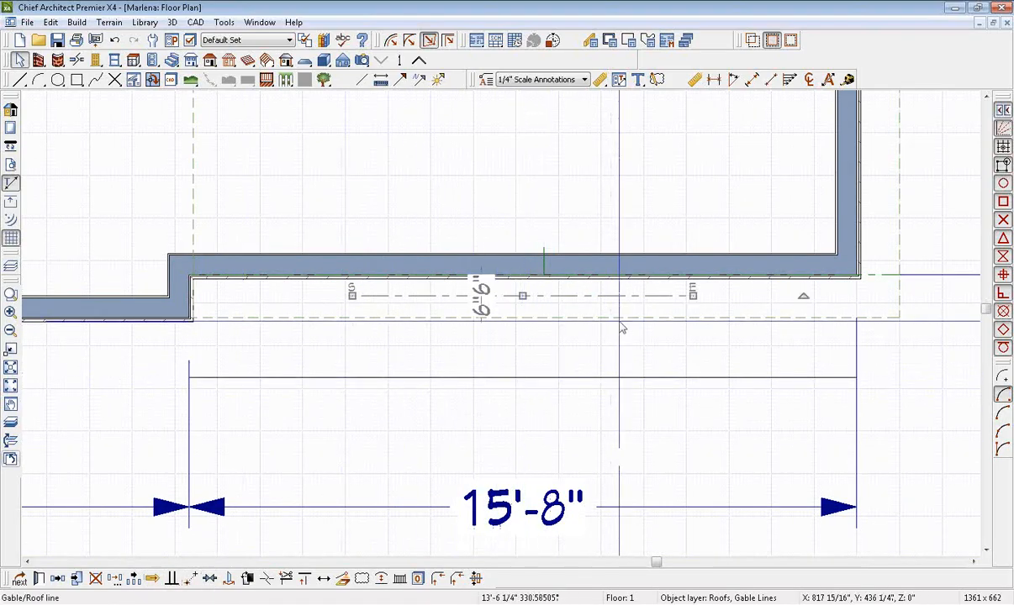
pyautogui.click(539, 309)
# - Go up to floor 2, check the upper dormer details in the Marlena PDF in Adobe Acrobat, and return to the floor plan
pyautogui.scroll(-4, 538, 309)
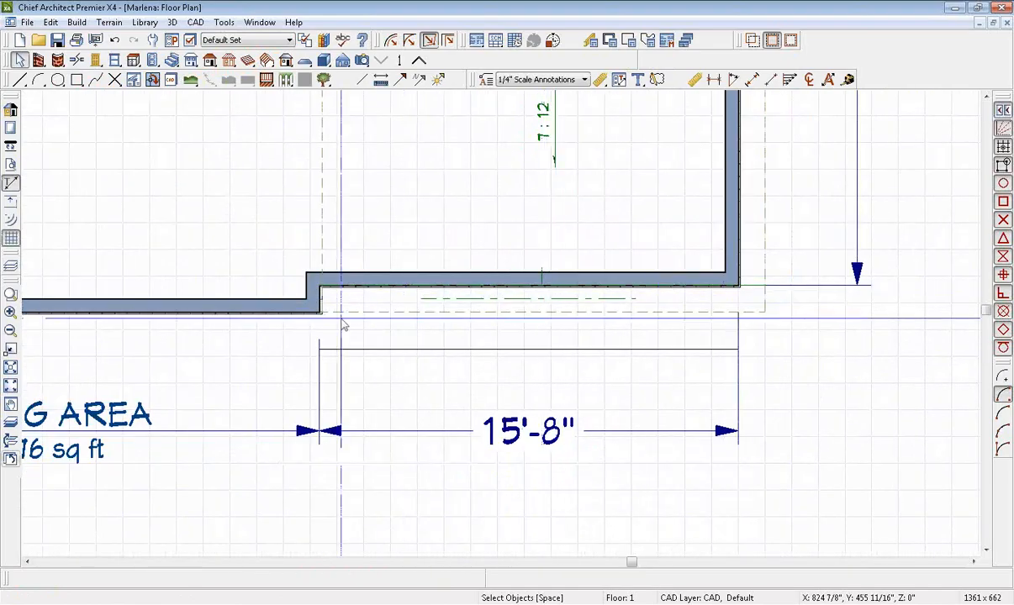
pyautogui.scroll(-1, 340, 319)
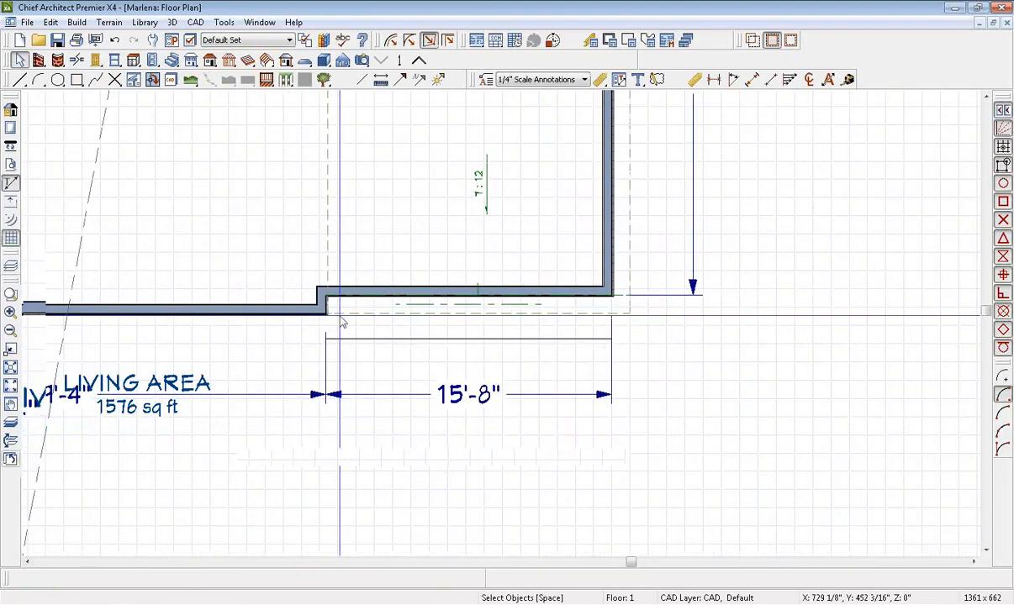
pyautogui.moveTo(248, 267); pyautogui.dragTo(563, 267, button='middle')
pyautogui.scroll(-1, 563, 267)
pyautogui.scroll(-1, 563, 267)
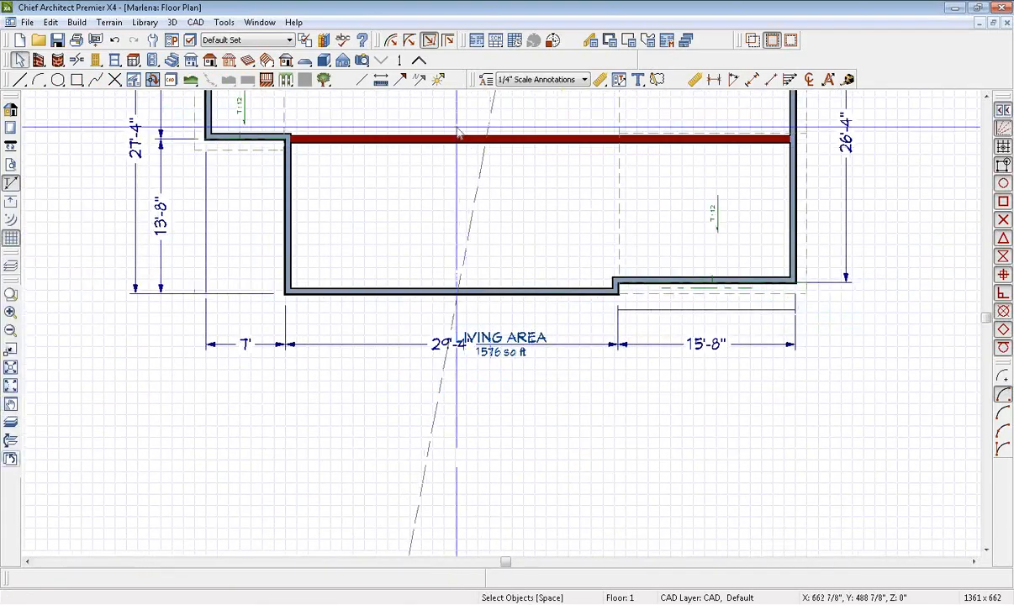
pyautogui.click(419, 61)
pyautogui.scroll(3, 435, 362)
pyautogui.hotkey('alt', 'Tab')
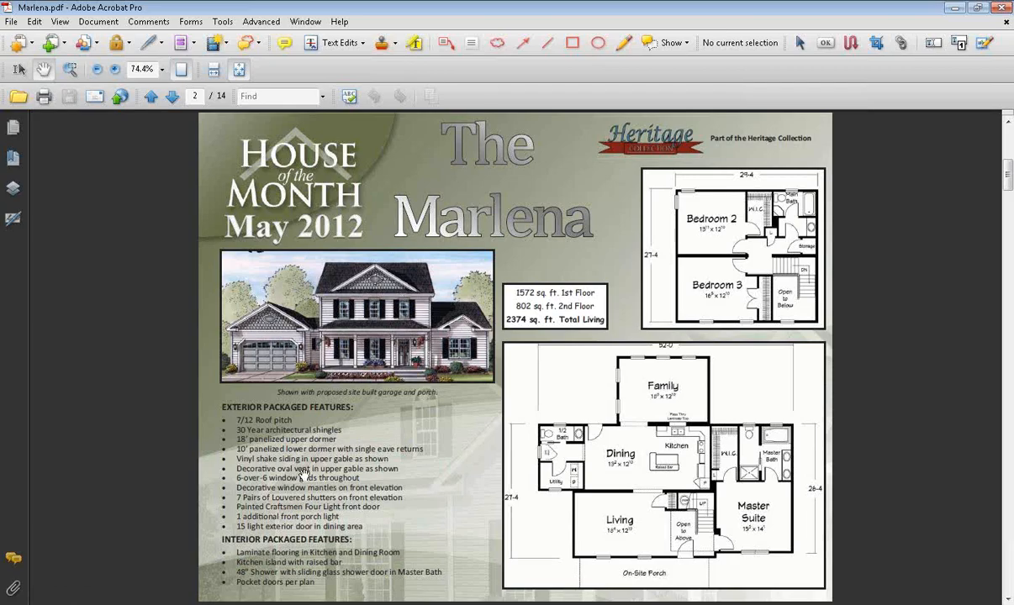
pyautogui.click(260, 604)
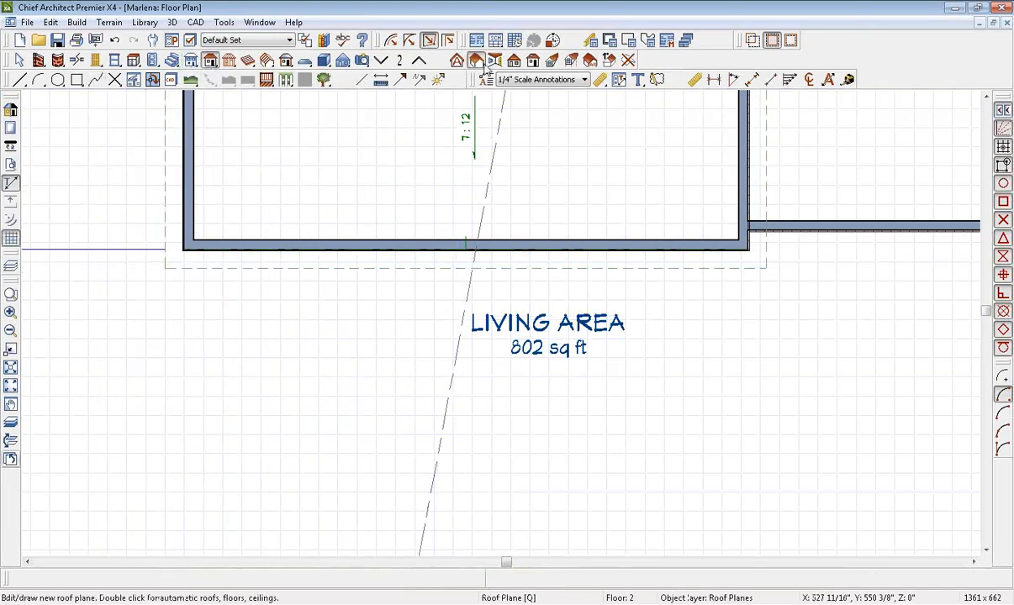
# - Draw a horizontal gable/roof line just in front of the floor 2 front wall, between the wall and the roof overhang edge
pyautogui.click(514, 61)
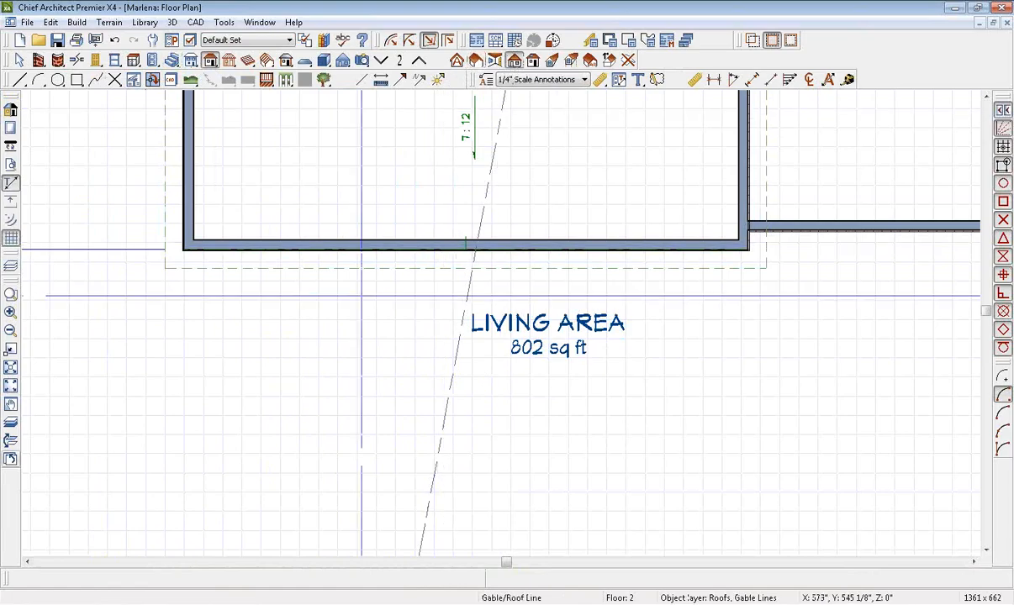
pyautogui.scroll(2, 355, 294)
pyautogui.moveTo(187, 222); pyautogui.dragTo(814, 229)
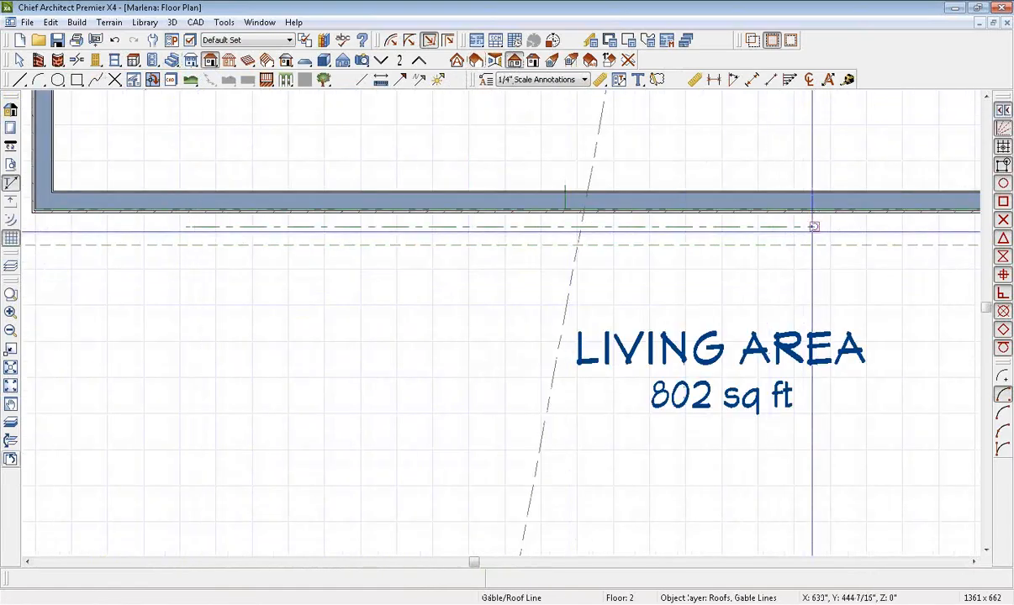
# - Set the length of the floor 2 gable/roof line to 240" with its start point locked
pyautogui.scroll(5, 558, 228)
pyautogui.press('space')
pyautogui.click(490, 225)
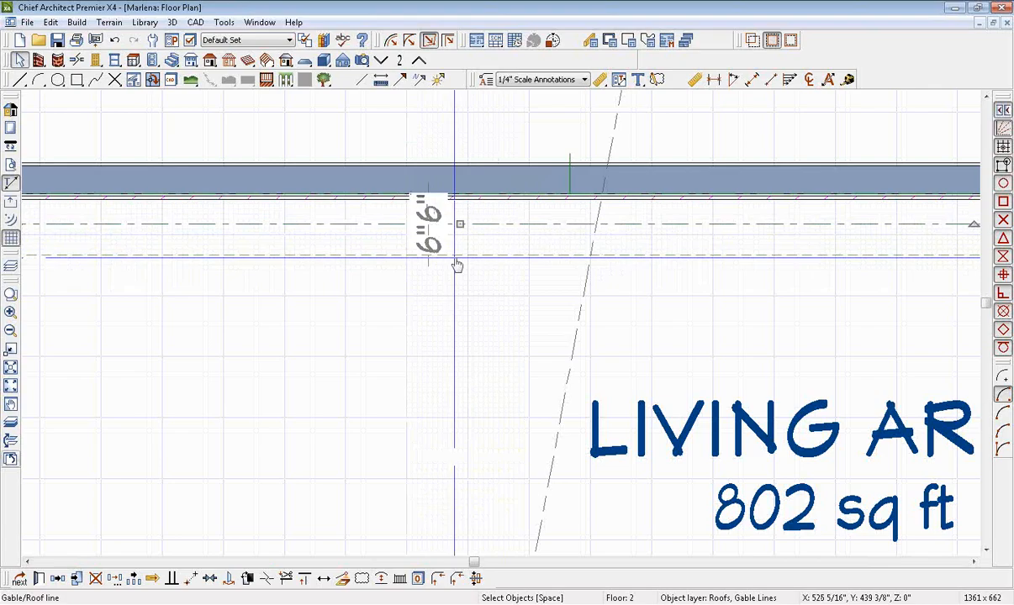
pyautogui.scroll(-4, 445, 334)
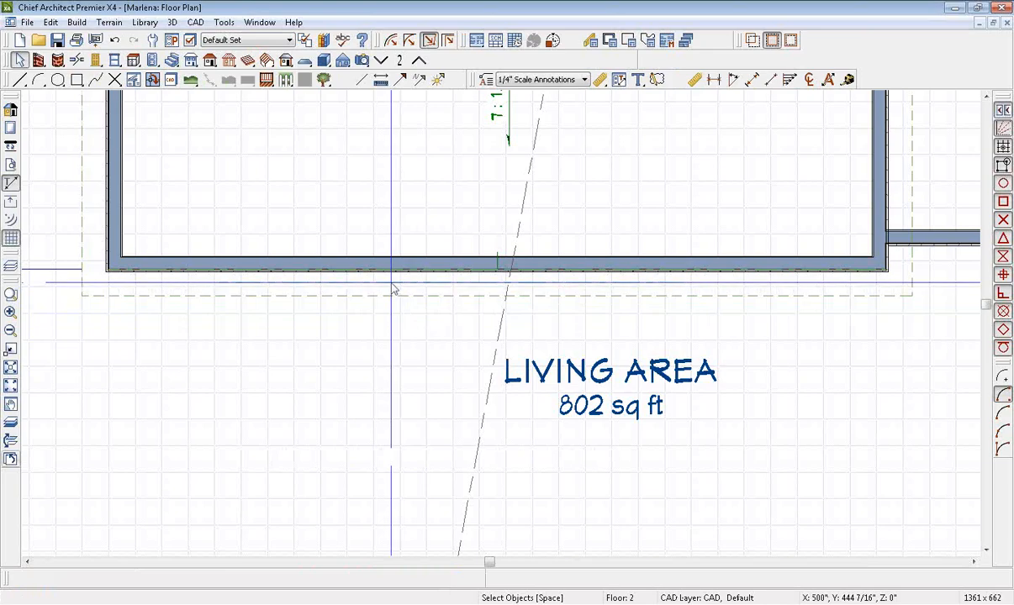
pyautogui.doubleClick(393, 283)
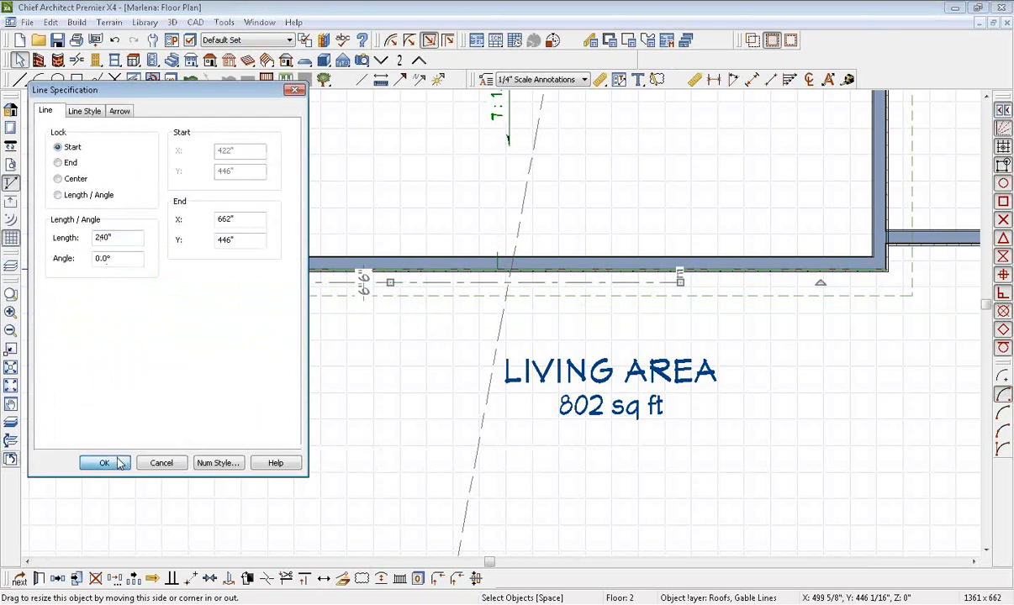
pyautogui.click(104, 462)
# - Center the floor 2 gable/roof line along the width of the upper front wall
pyautogui.scroll(3, 463, 286)
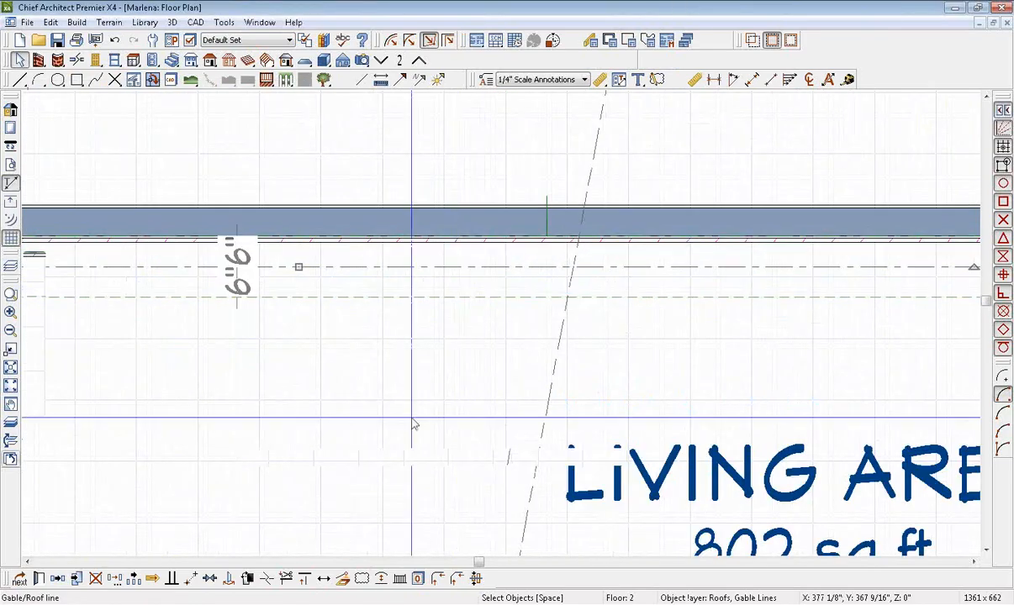
pyautogui.click(209, 580)
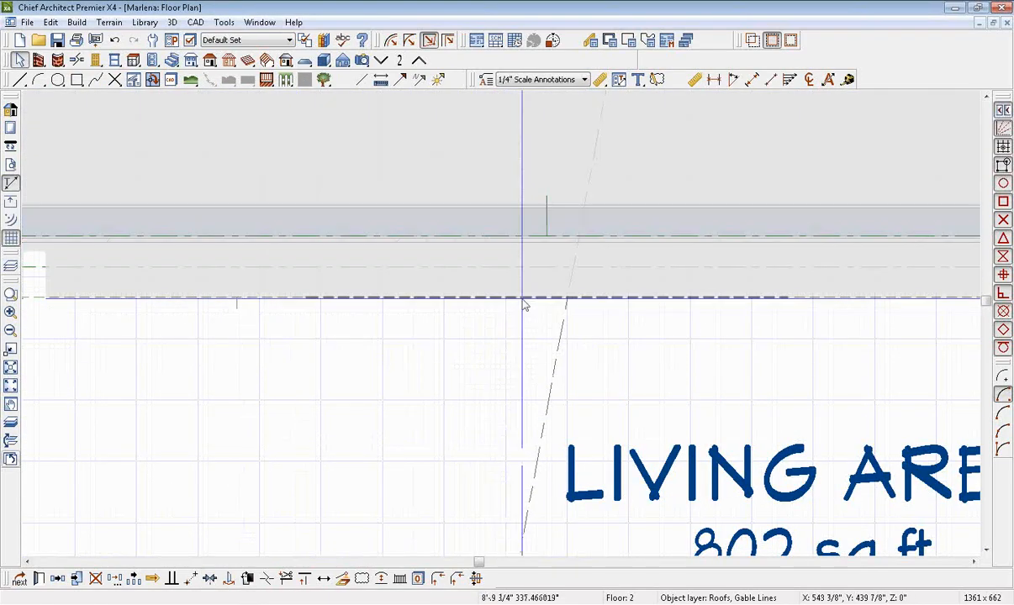
pyautogui.scroll(-3, 553, 254)
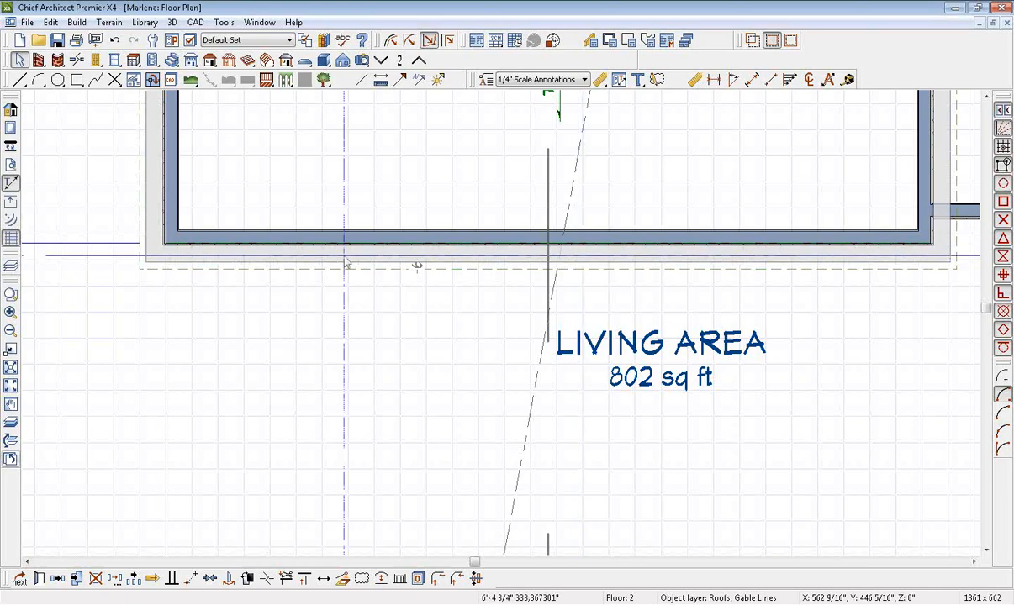
pyautogui.click(602, 256)
pyautogui.click(481, 327)
pyautogui.scroll(-10, 482, 327)
pyautogui.moveTo(565, 328); pyautogui.dragTo(454, 316, button='middle')
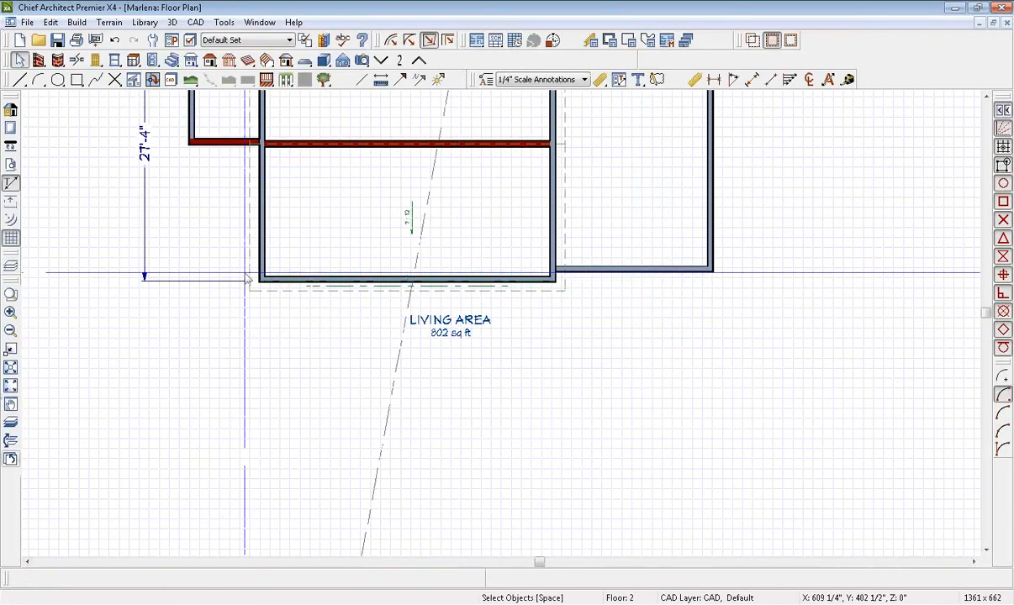
# - Build the roof planes automatically and bring up the 3D overview to view the front gables
pyautogui.click(210, 61)
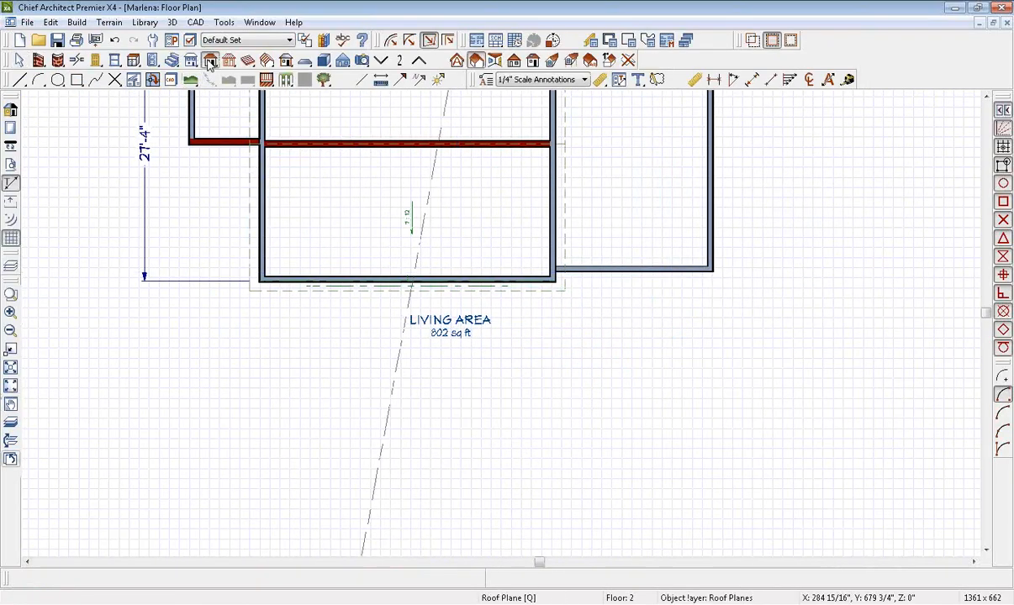
pyautogui.click(456, 60)
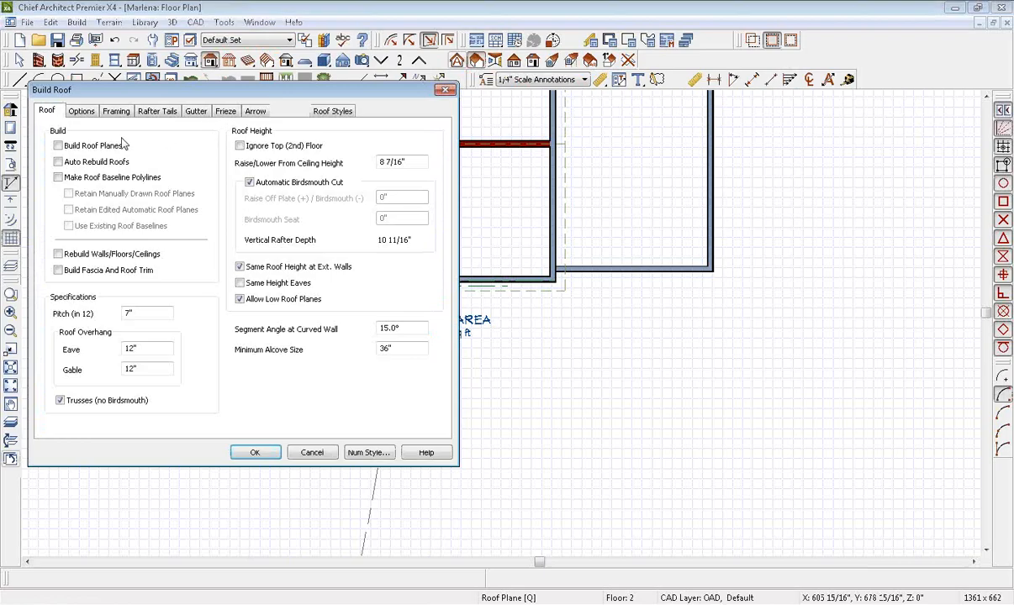
pyautogui.click(253, 453)
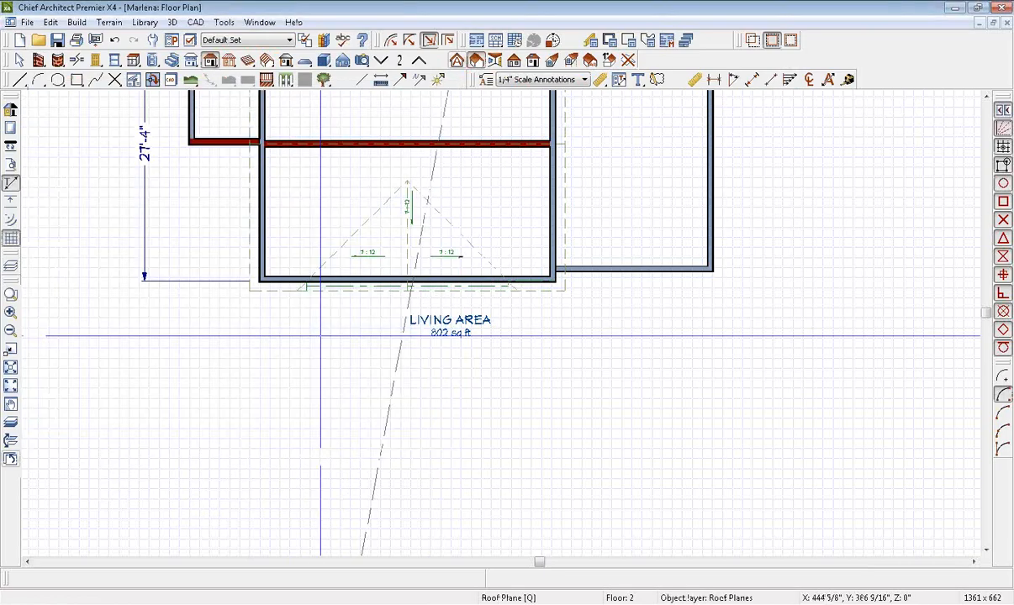
pyautogui.press('space')
pyautogui.click(381, 61)
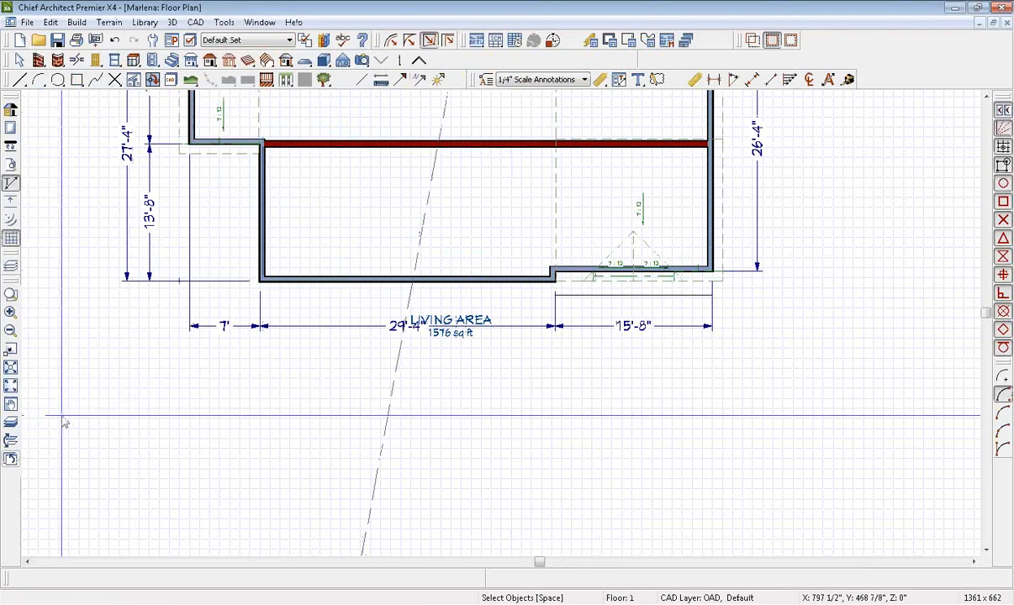
pyautogui.click(11, 459)
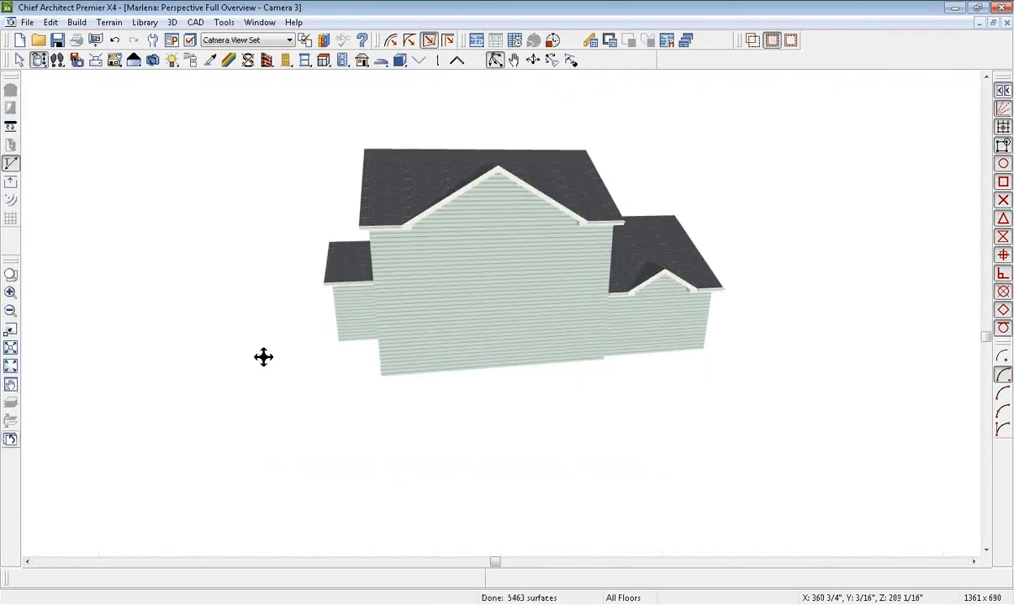
pyautogui.moveTo(487, 308)
pyautogui.mouseDown()
pyautogui.moveTo(369, 299)
pyautogui.moveTo(564, 302)
pyautogui.moveTo(485, 299)
pyautogui.mouseUp()
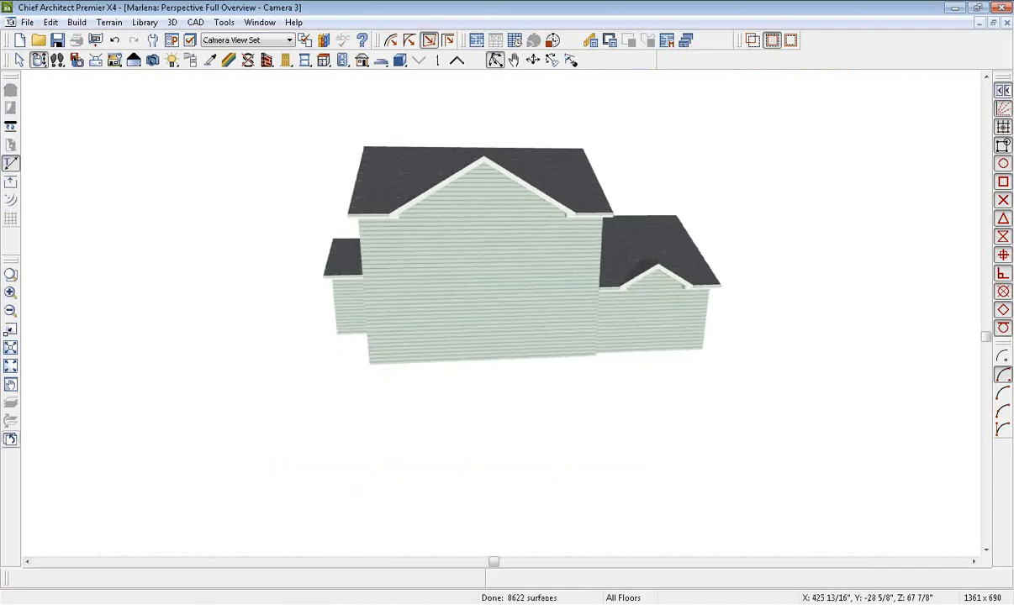
# - Turn on Auto Roof Return with the Gable and Sloping options and 36" length for the right wing's front wall
pyautogui.hotkey('alt', 'Tab')
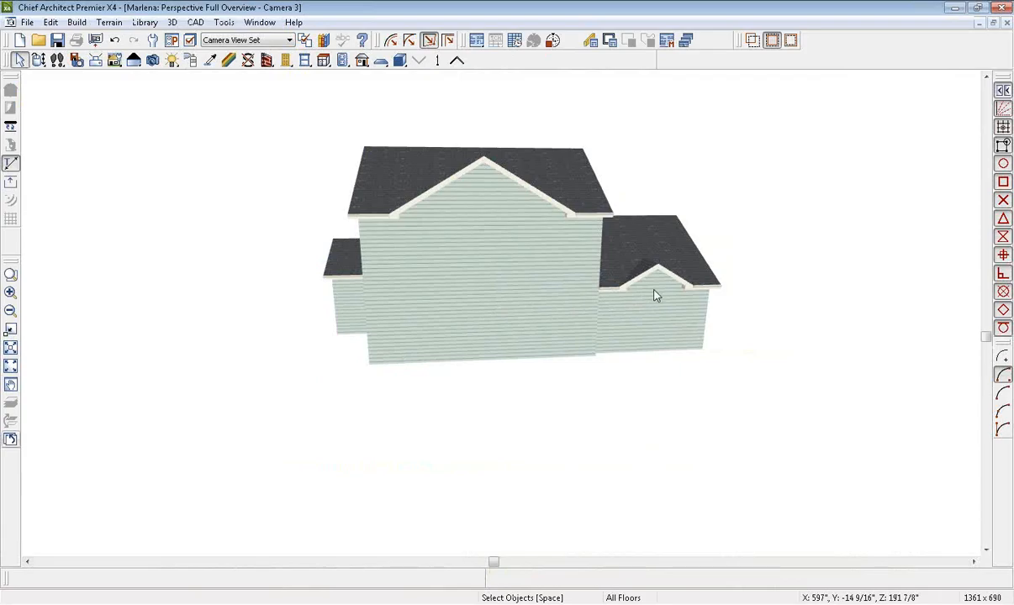
pyautogui.doubleClick(658, 328)
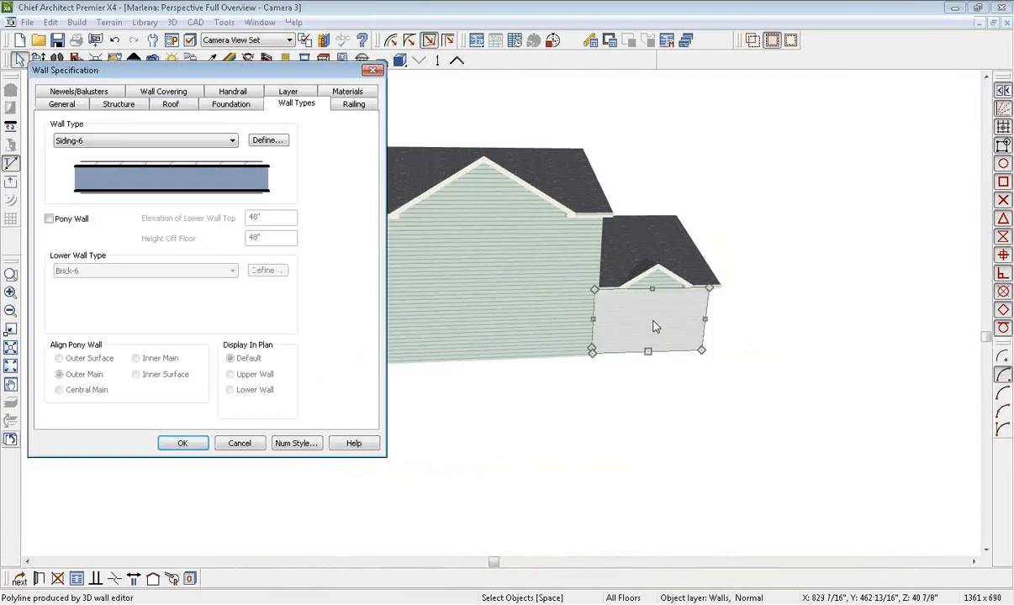
pyautogui.click(172, 104)
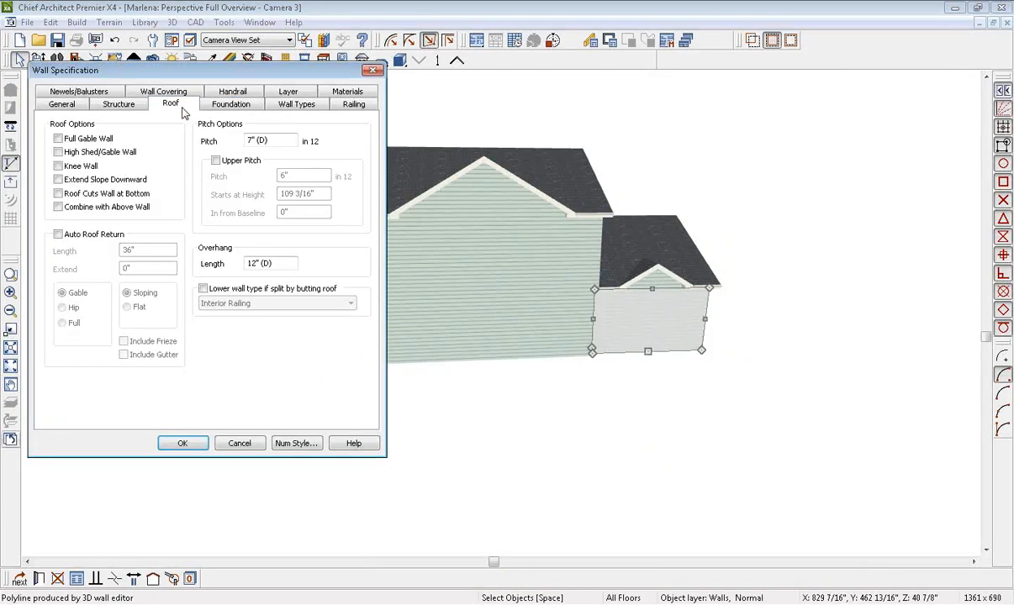
pyautogui.click(68, 239)
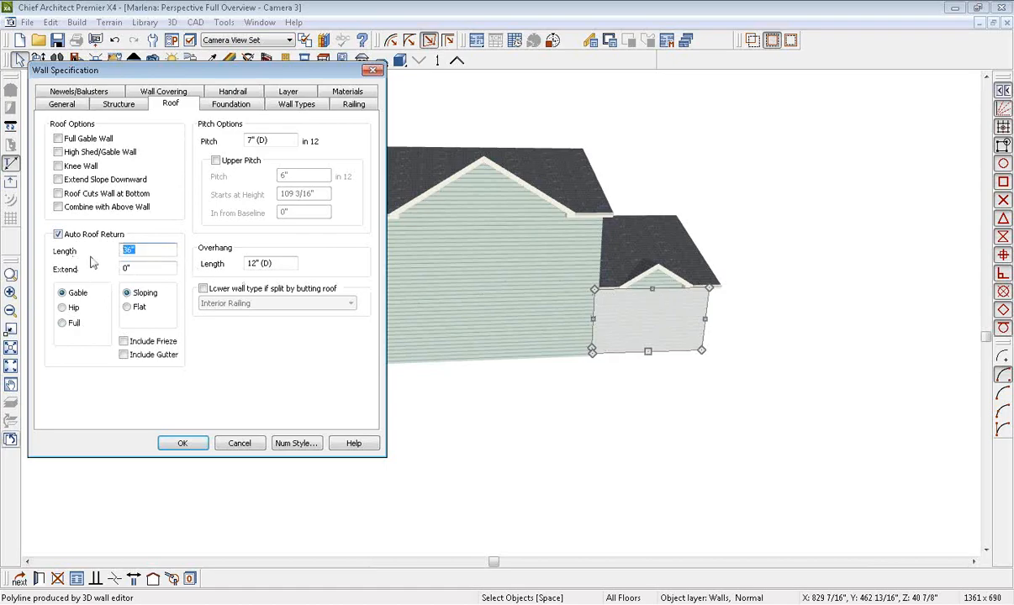
pyautogui.click(199, 446)
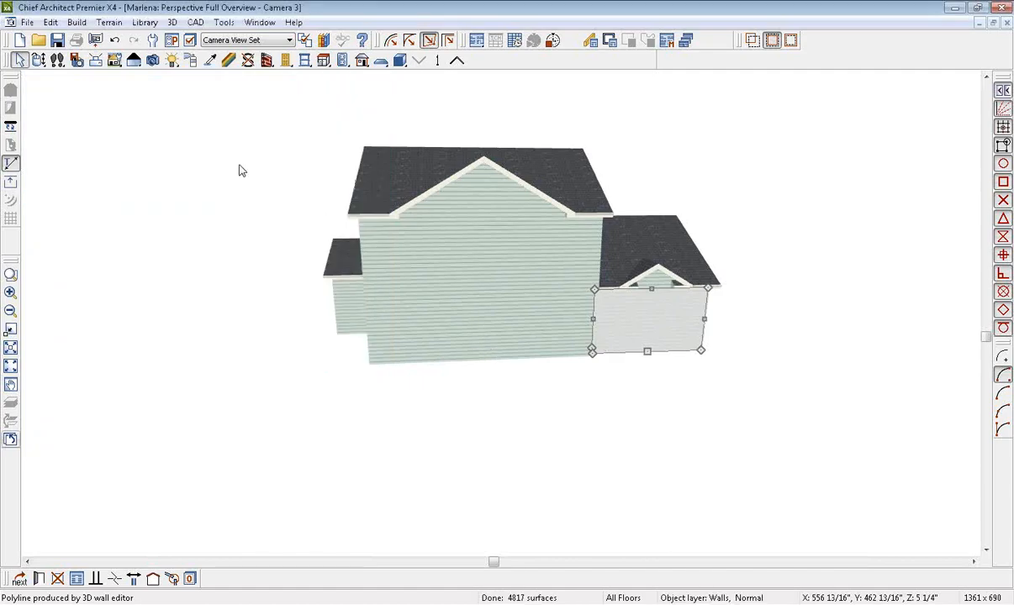
# - Turn on a full, sloping Auto Roof Return for the second-floor front wall beneath the large gable
pyautogui.click(39, 61)
pyautogui.moveTo(202, 162); pyautogui.dragTo(395, 198)
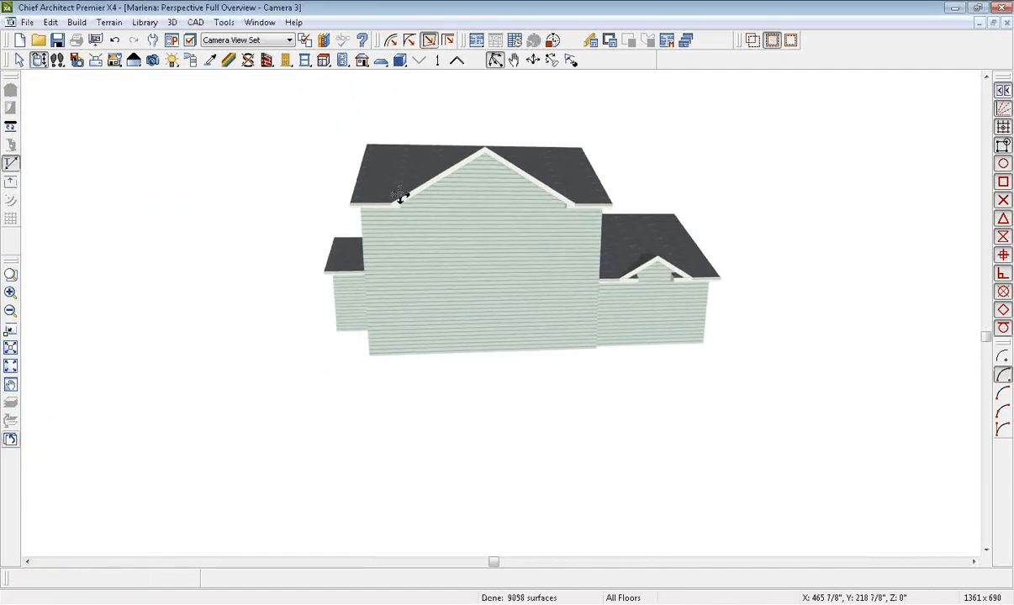
pyautogui.click(19, 61)
pyautogui.doubleClick(500, 241)
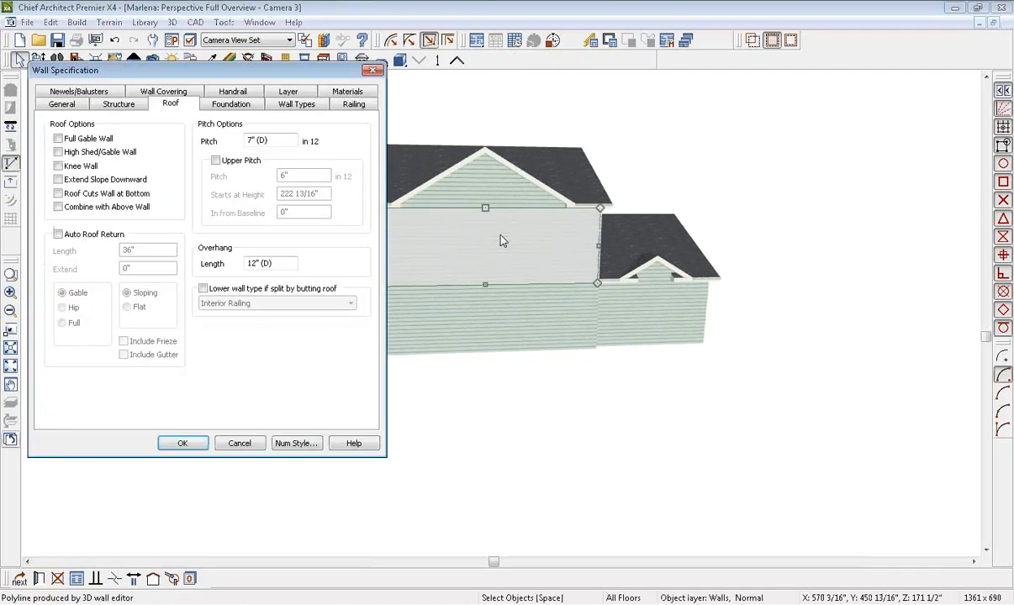
pyautogui.click(69, 235)
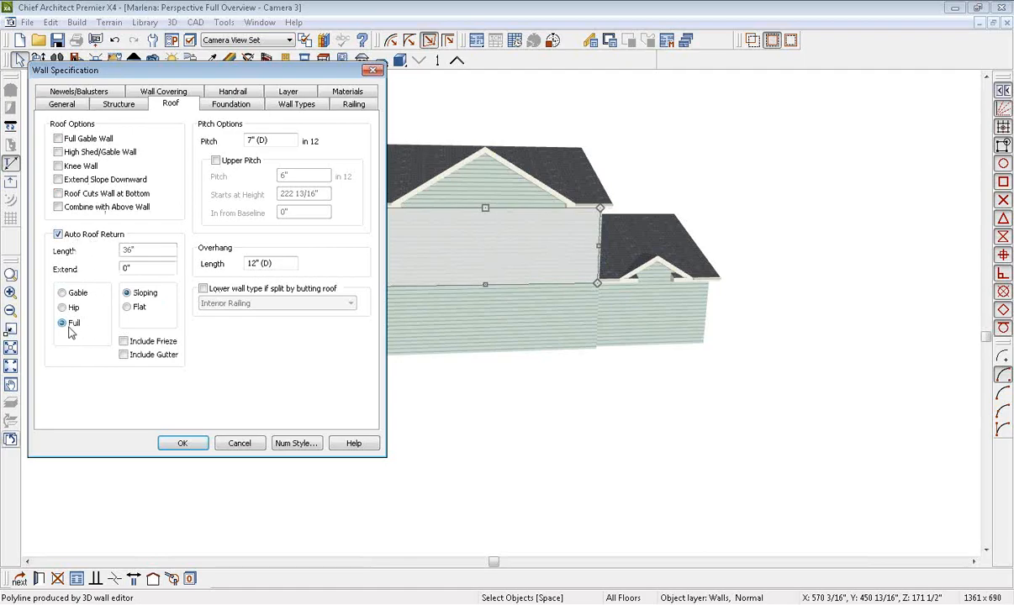
pyautogui.click(183, 444)
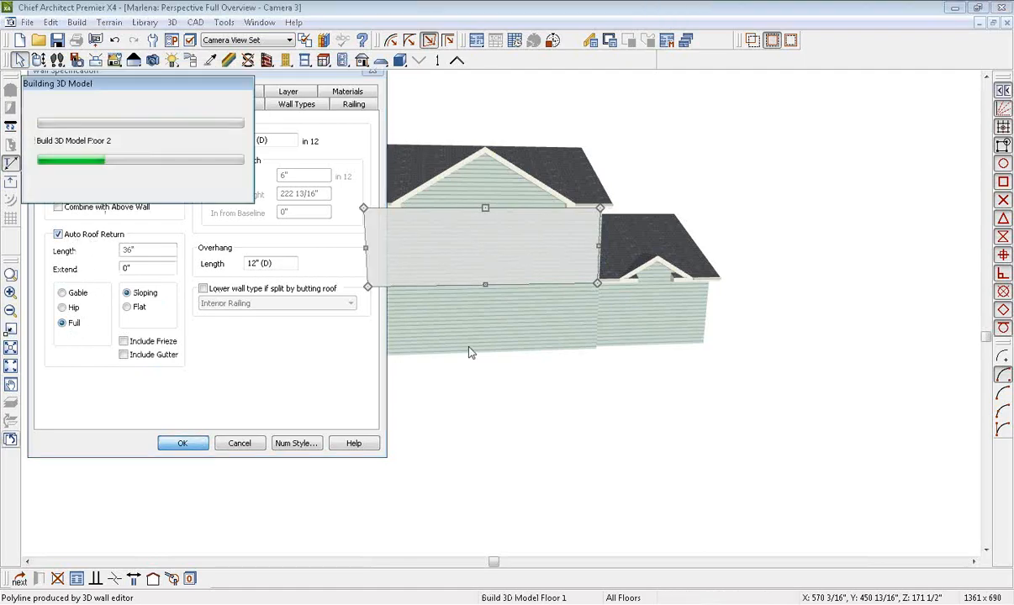
# - Examine the roof returns on the front gables from several angles and return to the floor plan
pyautogui.click(38, 60)
pyautogui.moveTo(235, 202); pyautogui.dragTo(423, 208)
pyautogui.moveTo(707, 233); pyautogui.dragTo(622, 233)
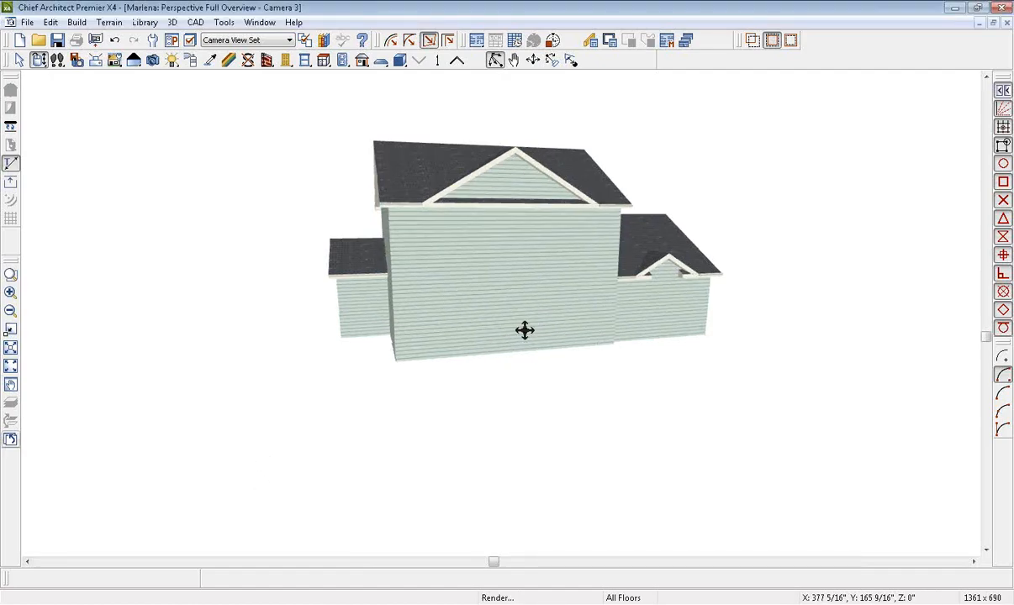
pyautogui.moveTo(525, 329); pyautogui.dragTo(457, 337)
pyautogui.click(258, 22)
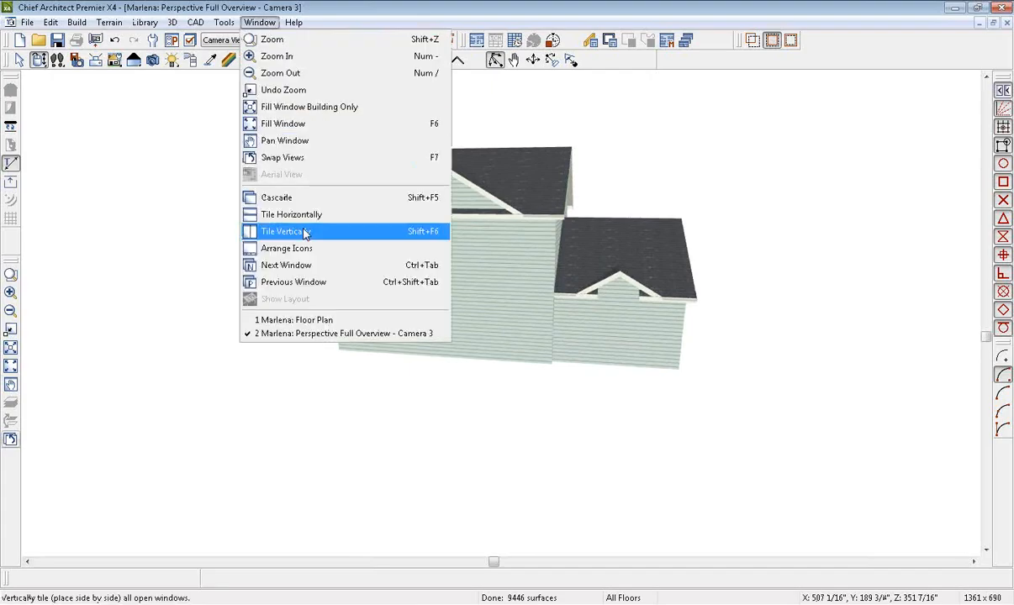
pyautogui.click(316, 323)
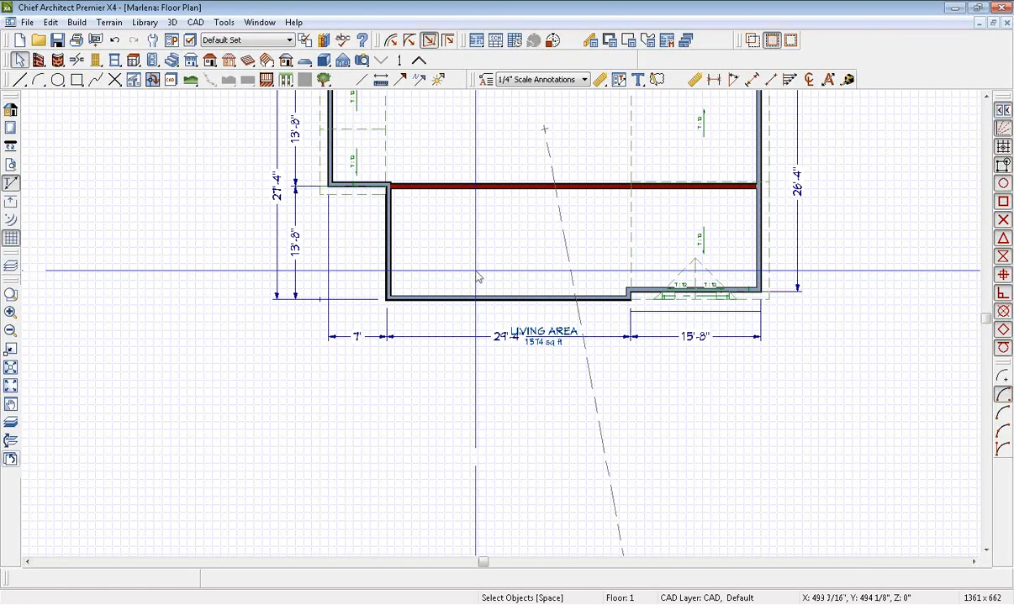
# - Move the LIVING AREA room label down, clear of the front wall's dimension line
pyautogui.scroll(2, 476, 278)
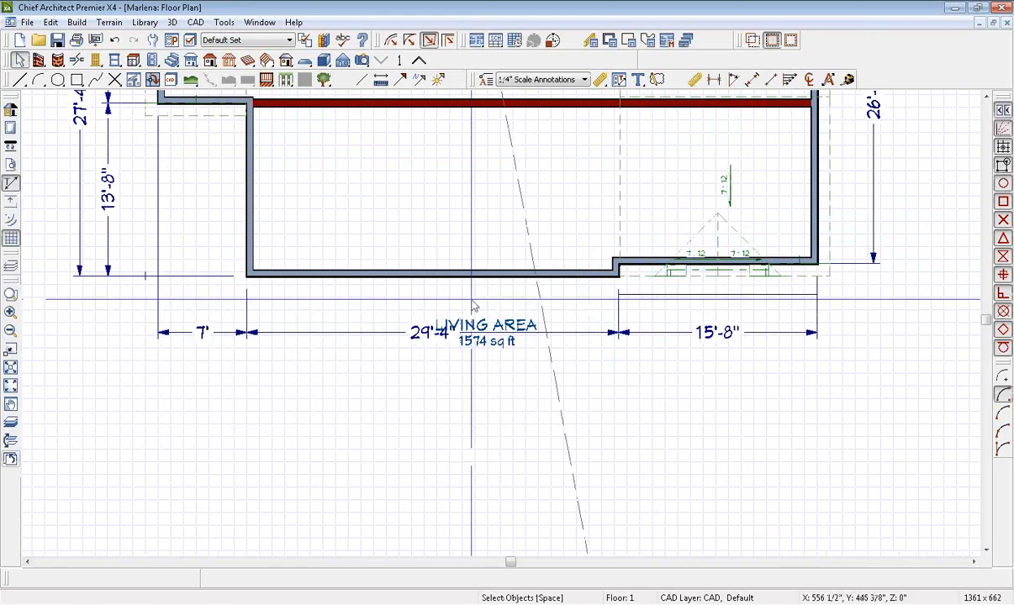
pyautogui.scroll(2, 473, 307)
pyautogui.click(488, 335)
pyautogui.moveTo(488, 334); pyautogui.dragTo(475, 423)
pyautogui.scroll(-2, 638, 412)
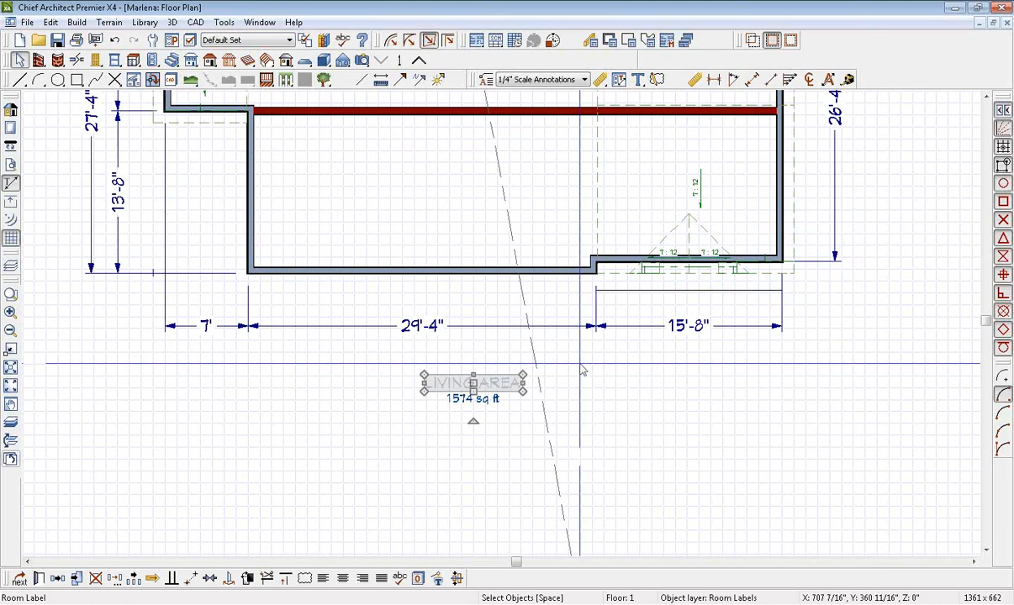
# - Draw a deck about 5'-10" deep off the main front wall with deck railing, checking the On-Site Porch in Marlena.pdf in Acrobat
pyautogui.click(267, 80)
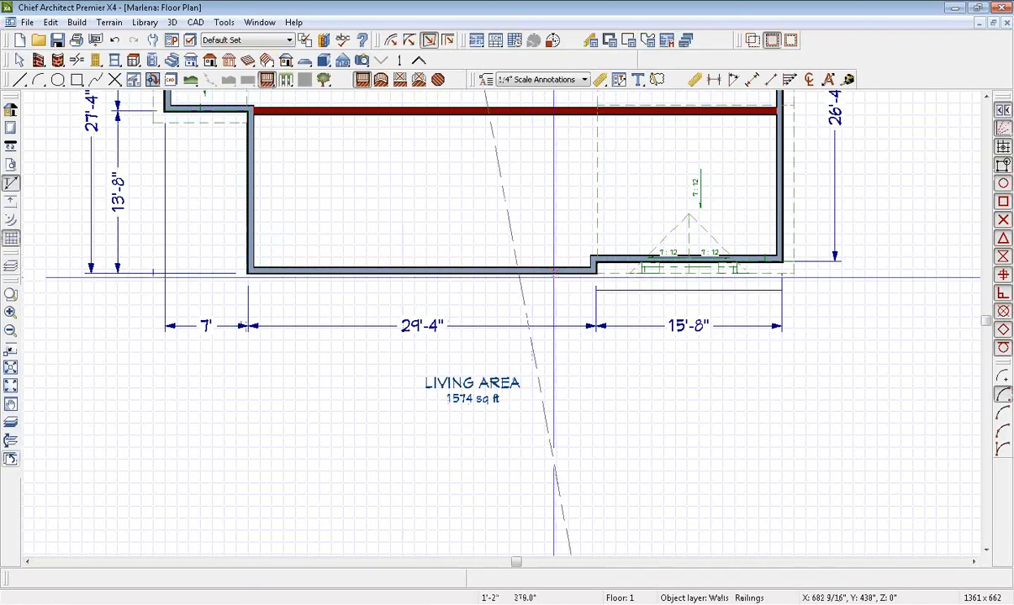
pyautogui.moveTo(554, 341)
pyautogui.mouseDown()
pyautogui.moveTo(312, 348)
pyautogui.moveTo(306, 275)
pyautogui.mouseUp()
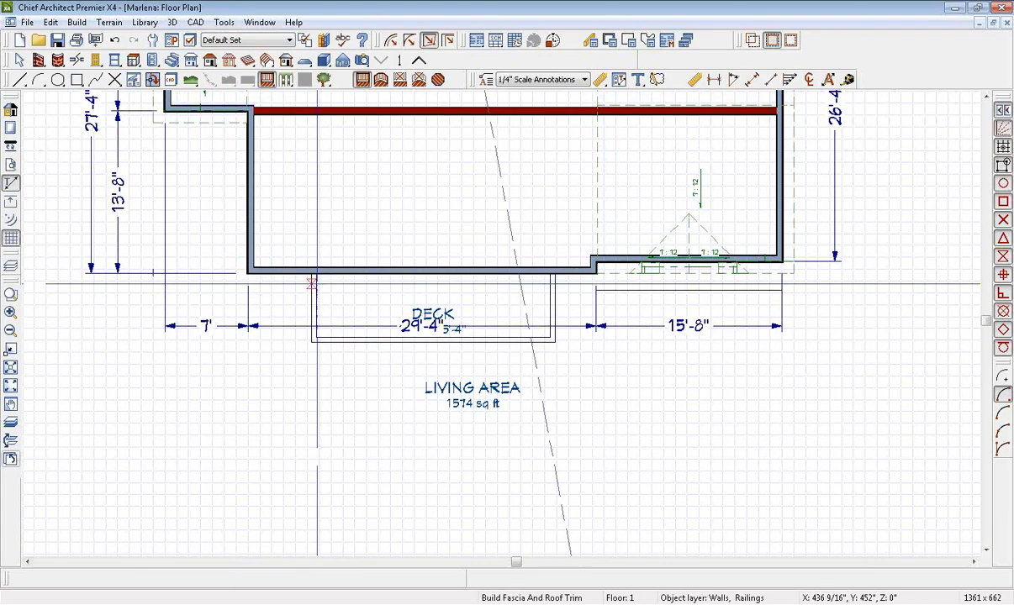
pyautogui.press('space')
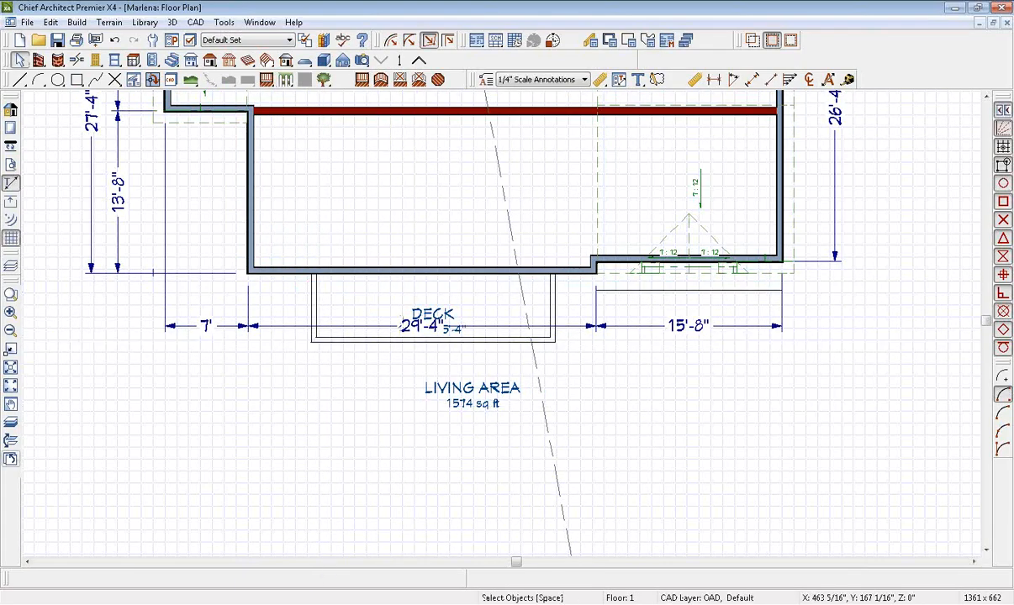
pyautogui.hotkey('alt', 'Tab')
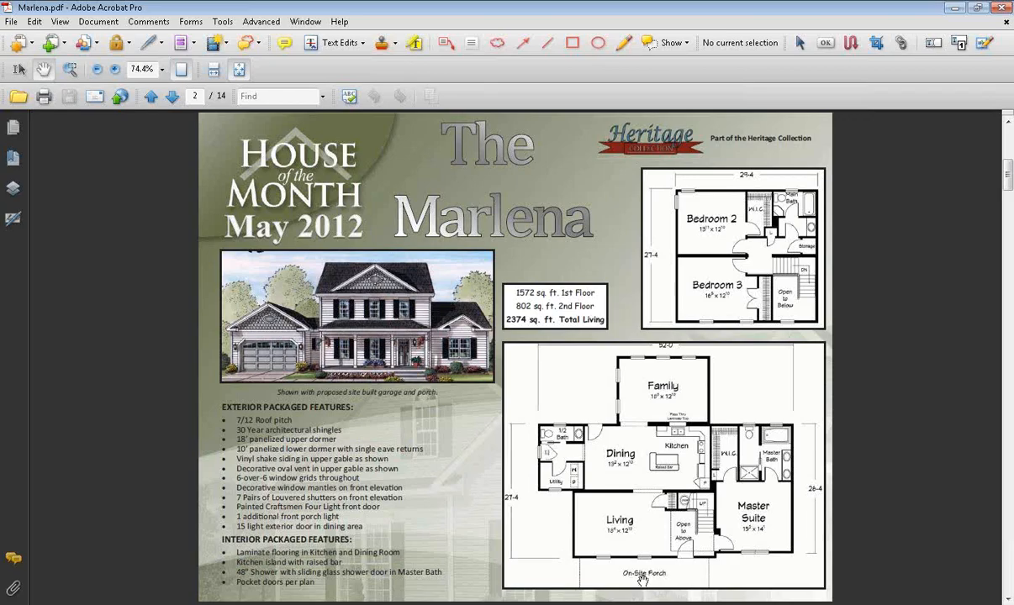
pyautogui.hotkey('alt', 'Tab')
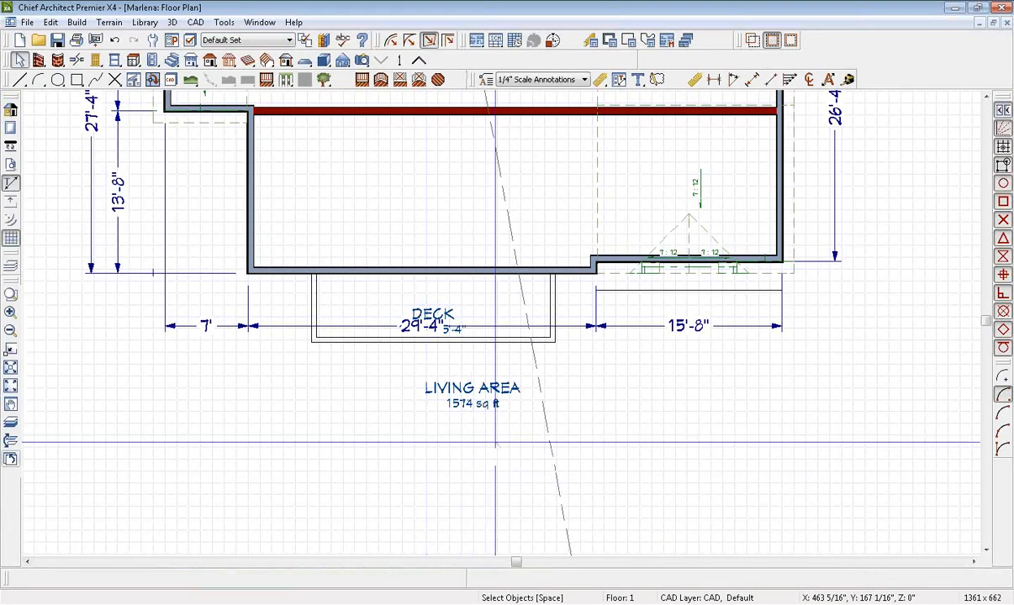
# - Dimension the gaps between the deck's two side railings and the adjacent front corners of the house
pyautogui.scroll(2, 506, 395)
pyautogui.scroll(-2, 507, 395)
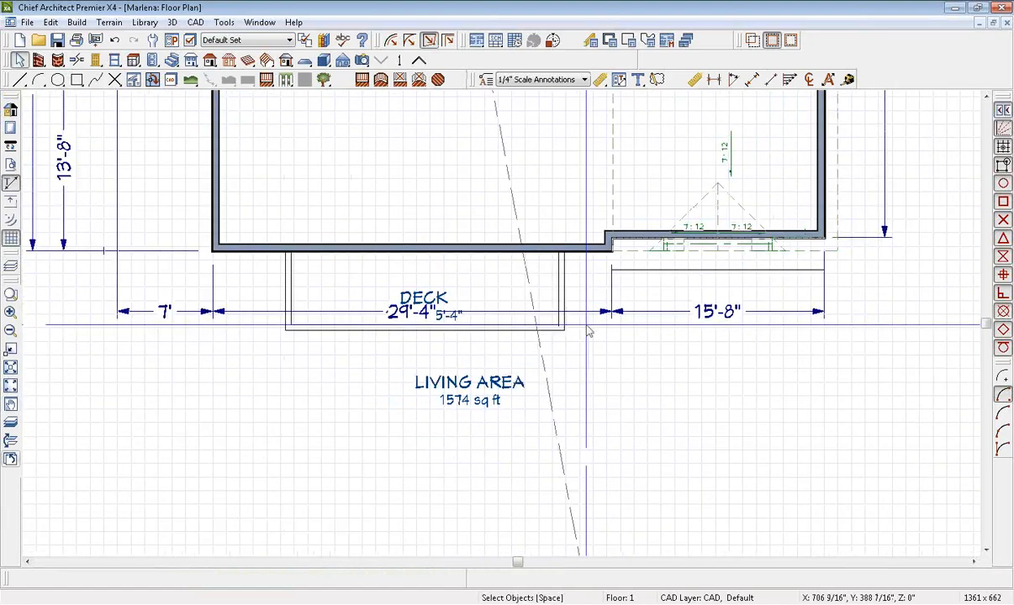
pyautogui.scroll(2, 580, 269)
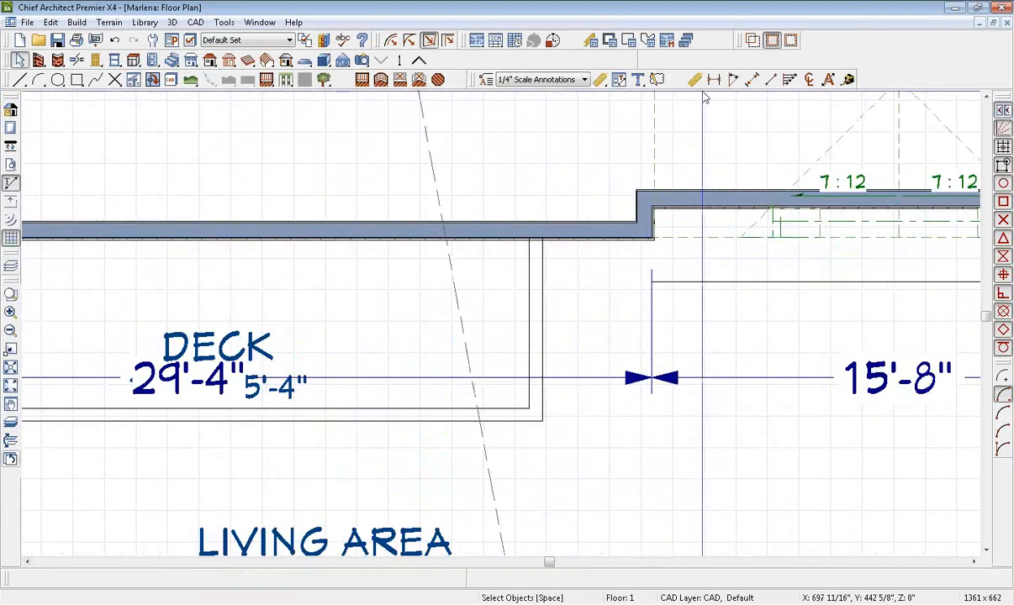
pyautogui.click(712, 81)
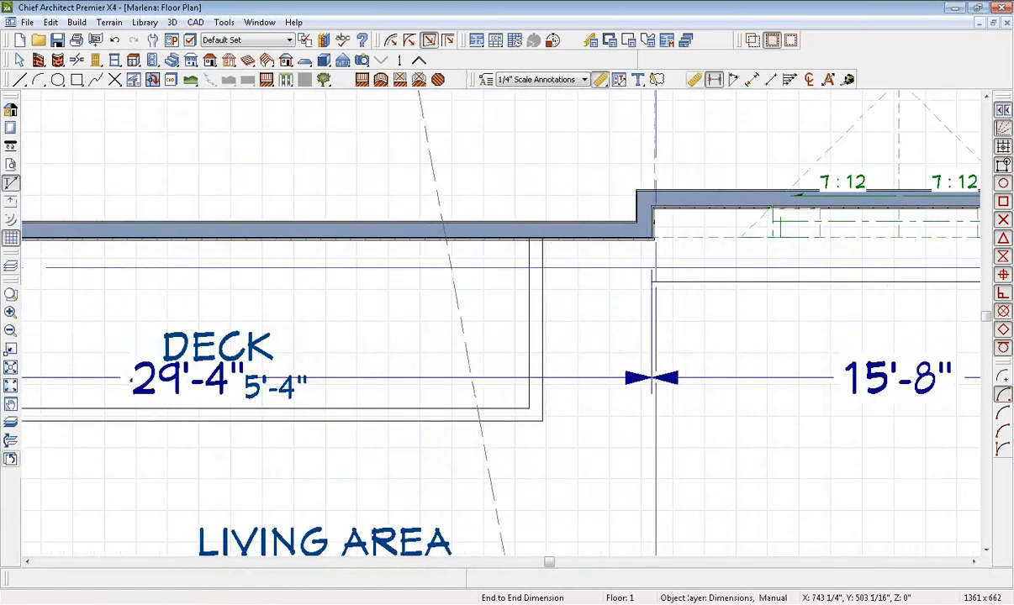
pyautogui.scroll(2, 653, 270)
pyautogui.moveTo(630, 268); pyautogui.dragTo(642, 268)
pyautogui.scroll(-4, 552, 298)
pyautogui.moveTo(348, 310); pyautogui.dragTo(837, 304, button='middle')
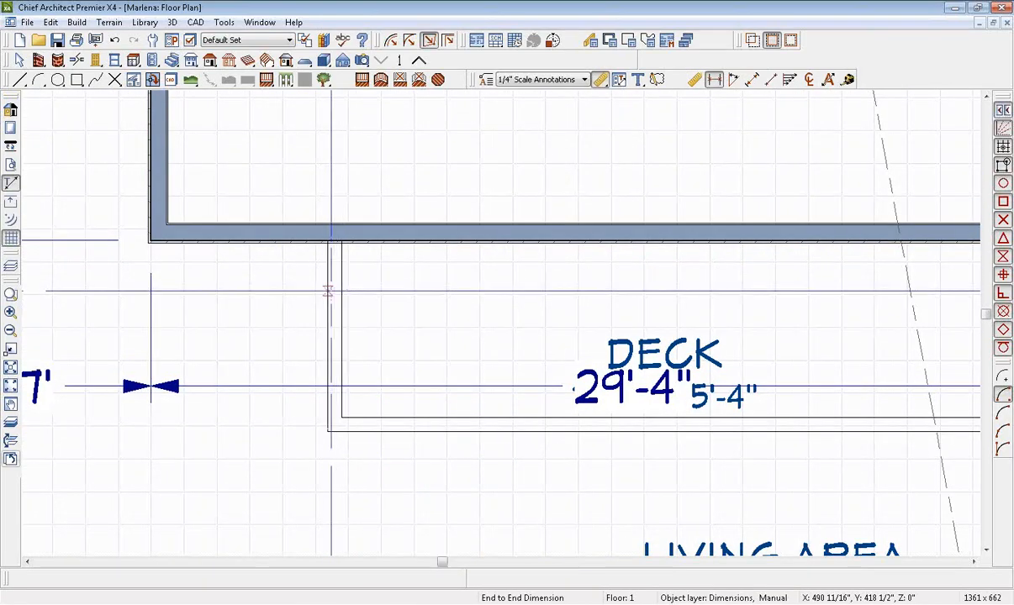
pyautogui.moveTo(328, 290); pyautogui.dragTo(163, 288)
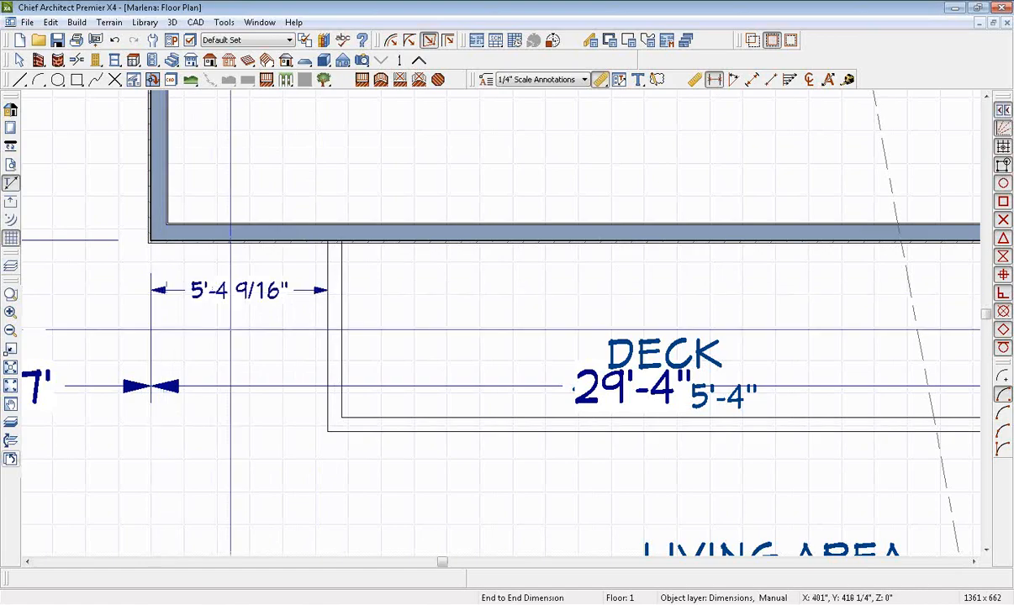
# - Set the deck's left side railing 12" in from the left front corner of the house
pyautogui.press('space')
pyautogui.click(331, 326)
pyautogui.click(254, 290)
pyautogui.write('12')
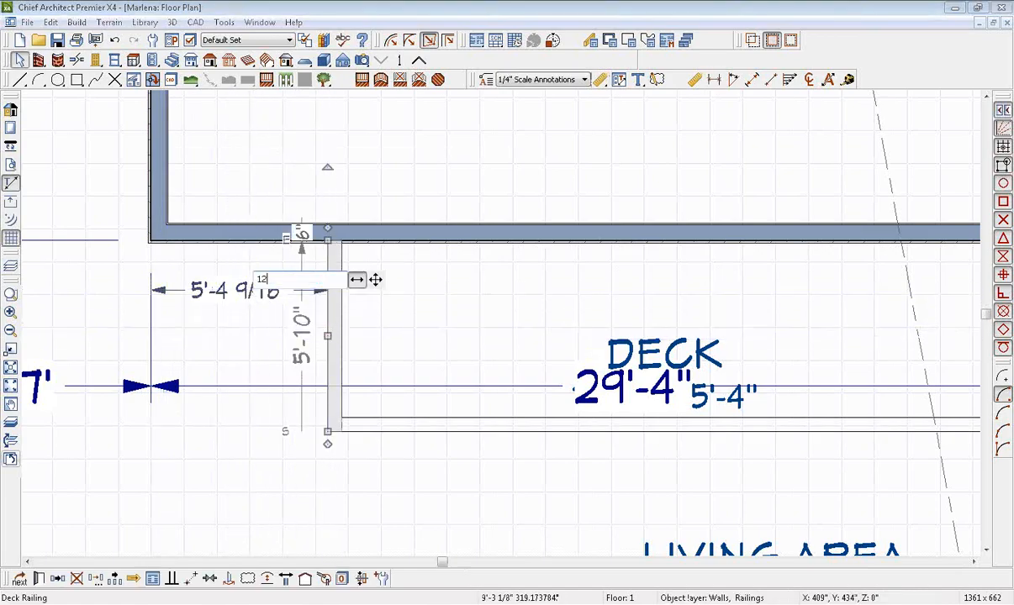
pyautogui.press('Return')
pyautogui.press('space')
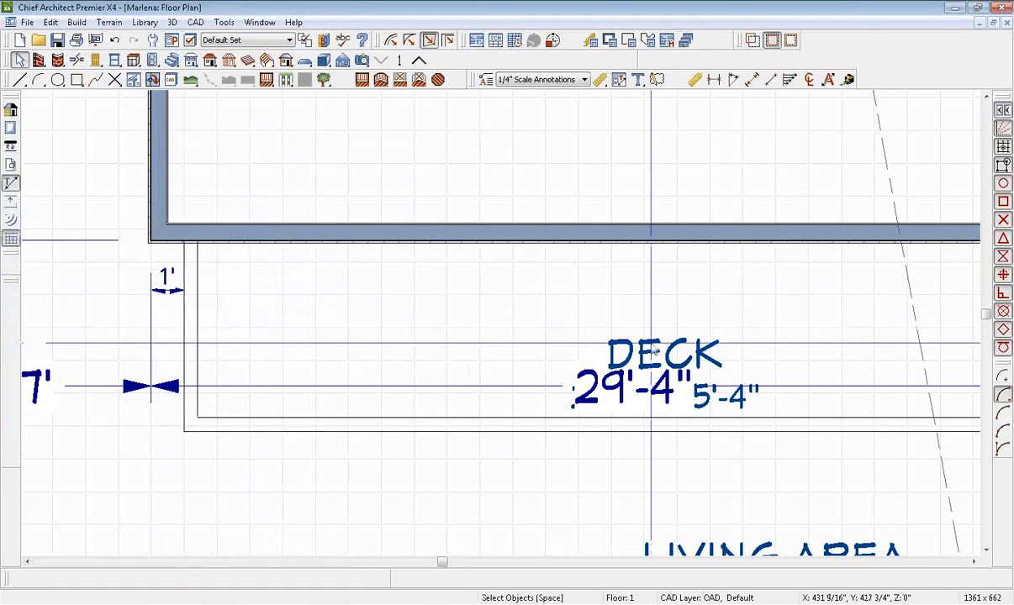
# - Set the deck's right side railing 12" in from the right corner of the projecting front wall
pyautogui.press('Right')
pyautogui.press('Right')
pyautogui.click(432, 328)
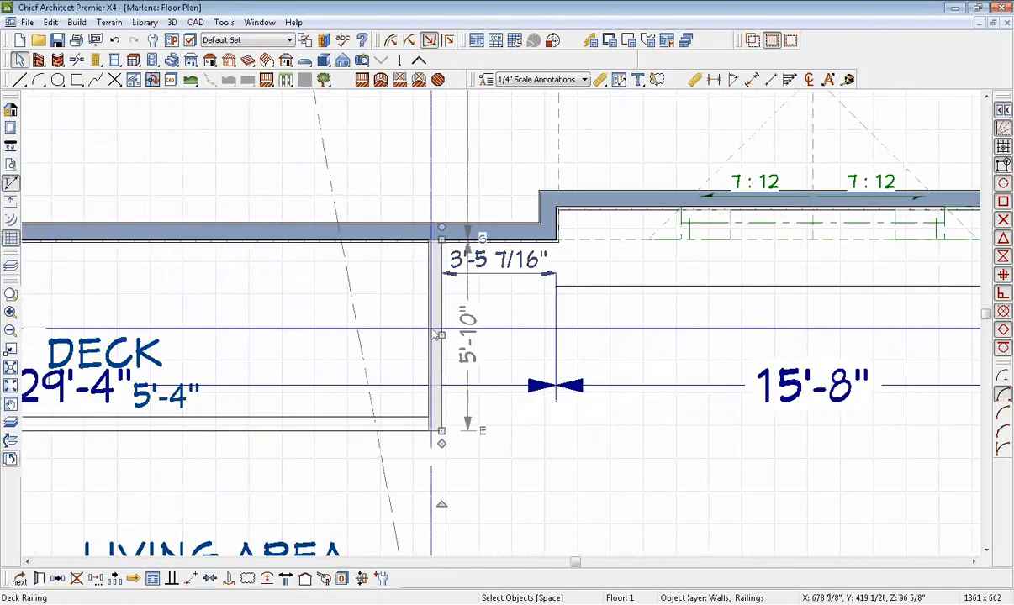
pyautogui.click(501, 275)
pyautogui.write('12')
pyautogui.press('Return')
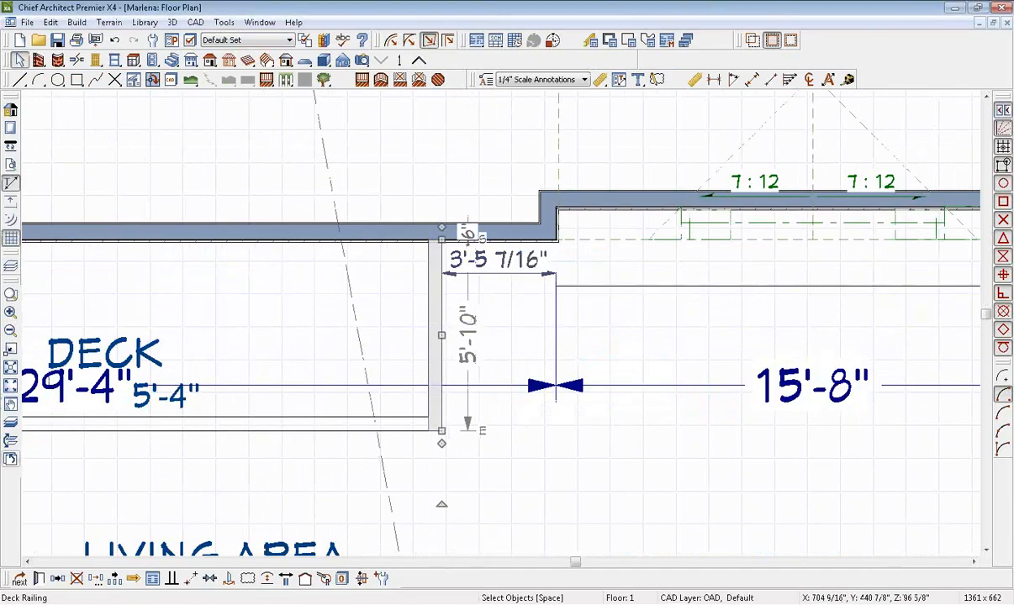
pyautogui.press('space')
pyautogui.scroll(-2, 472, 301)
pyautogui.scroll(-2, 474, 308)
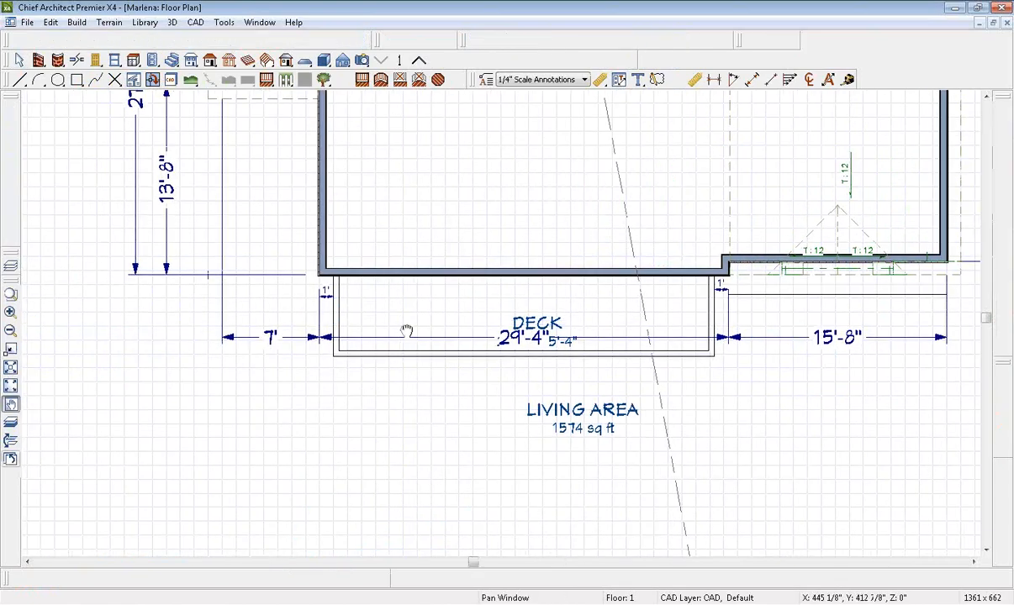
# - Dimension the deck's depth from the front wall and set its front railing 6' out from that wall
pyautogui.scroll(-1, 422, 392)
pyautogui.scroll(2, 422, 392)
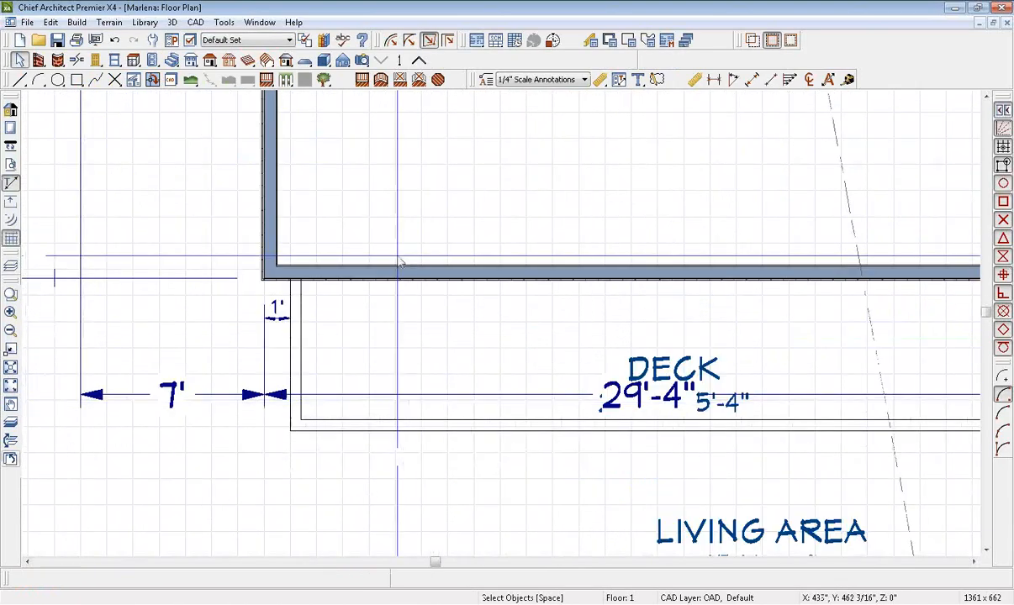
pyautogui.click(719, 85)
pyautogui.moveTo(395, 430)
pyautogui.mouseDown()
pyautogui.moveTo(402, 285)
pyautogui.moveTo(410, 294)
pyautogui.mouseUp()
pyautogui.press('space')
pyautogui.click(475, 428)
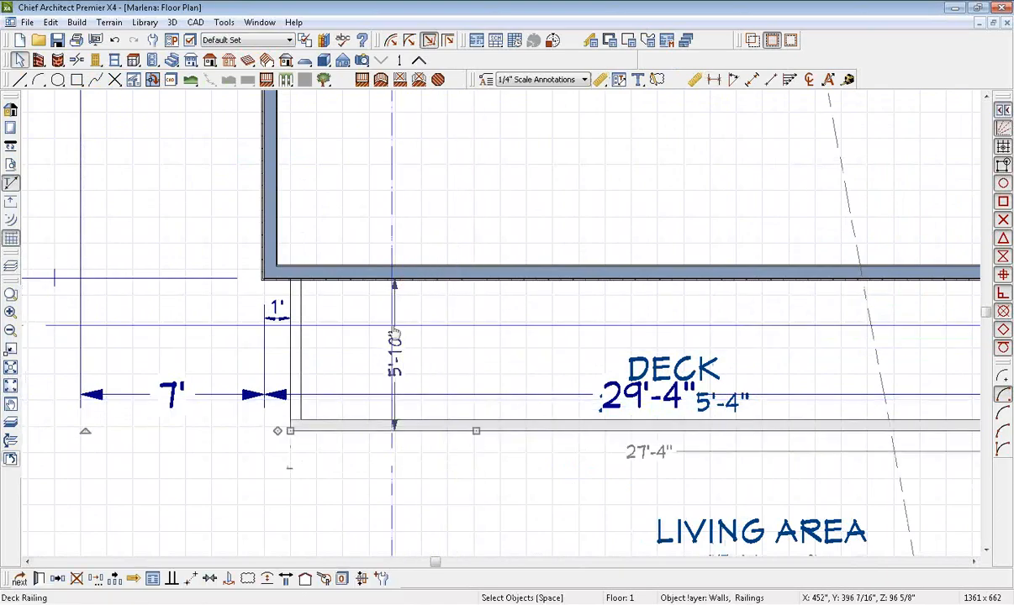
pyautogui.click(395, 345)
pyautogui.write('6')
pyautogui.press('Return')
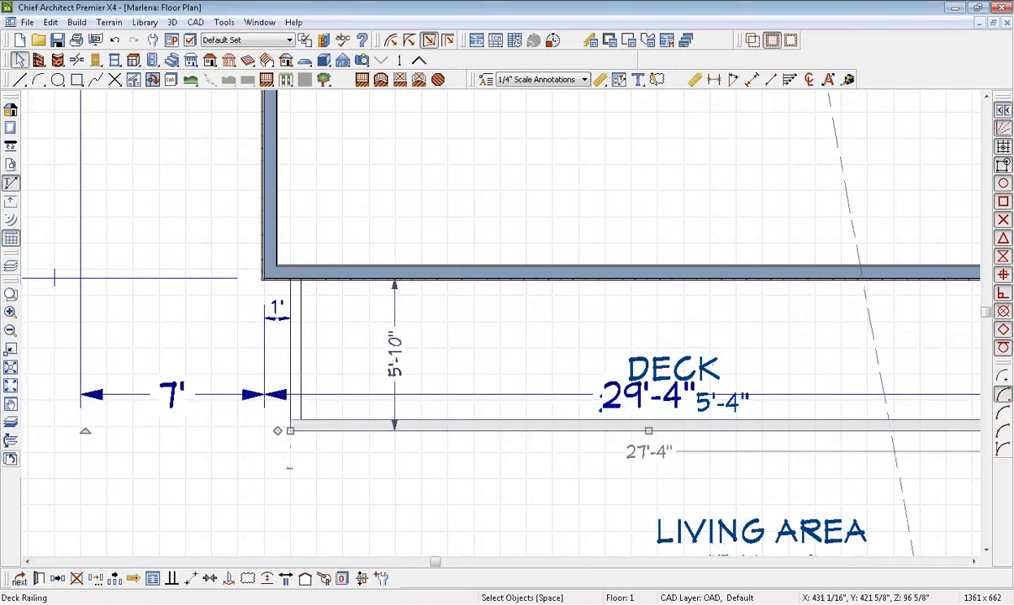
# - Move the deck's room label up so its name and size sit above the 29'-4" dimension line
pyautogui.scroll(-3, 396, 348)
pyautogui.moveTo(453, 326); pyautogui.dragTo(370, 290, button='middle')
pyautogui.scroll(2, 379, 295)
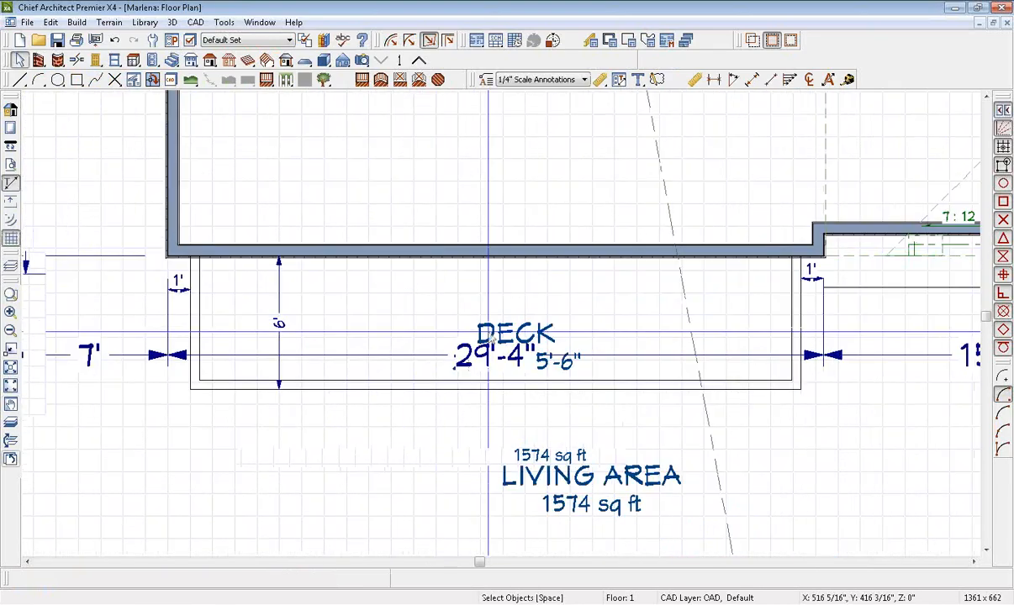
pyautogui.click(515, 341)
pyautogui.click(518, 333)
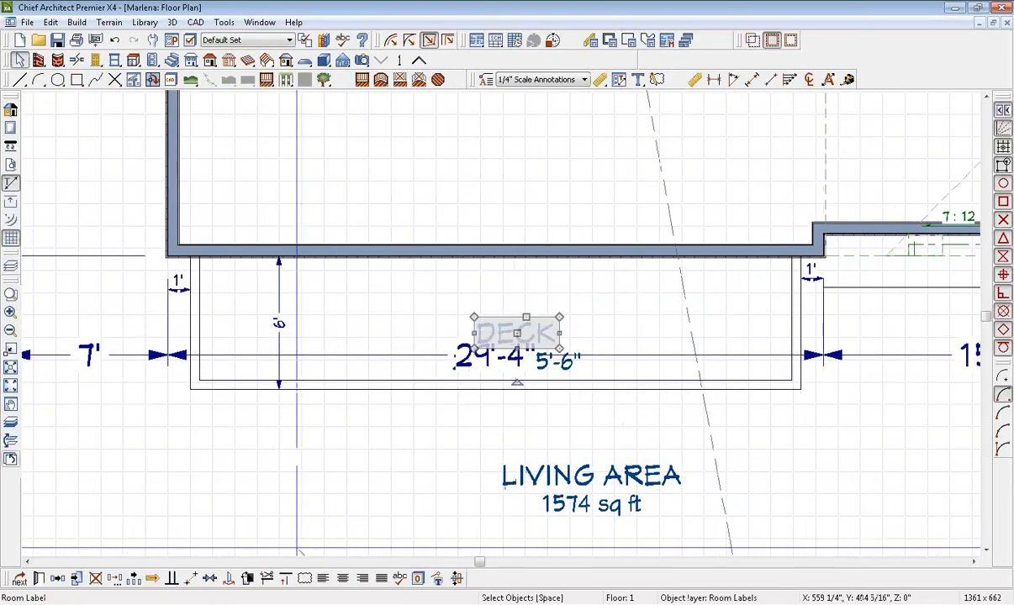
pyautogui.moveTo(516, 331); pyautogui.dragTo(496, 297)
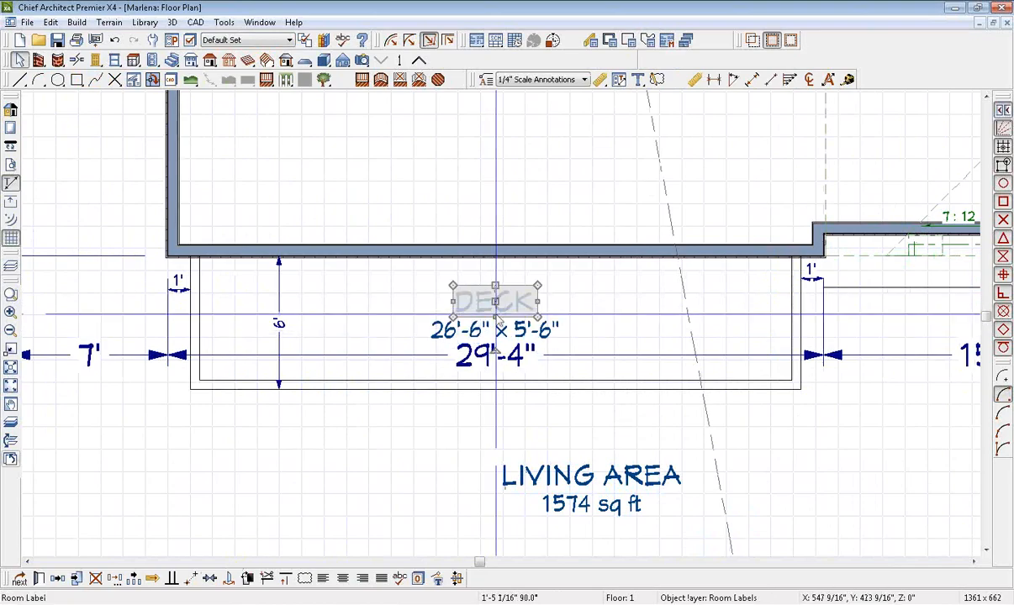
# - Give the deck room the custom name On-Site Porch instead of its room type name
pyautogui.scroll(2, 500, 303)
pyautogui.scroll(-1, 367, 330)
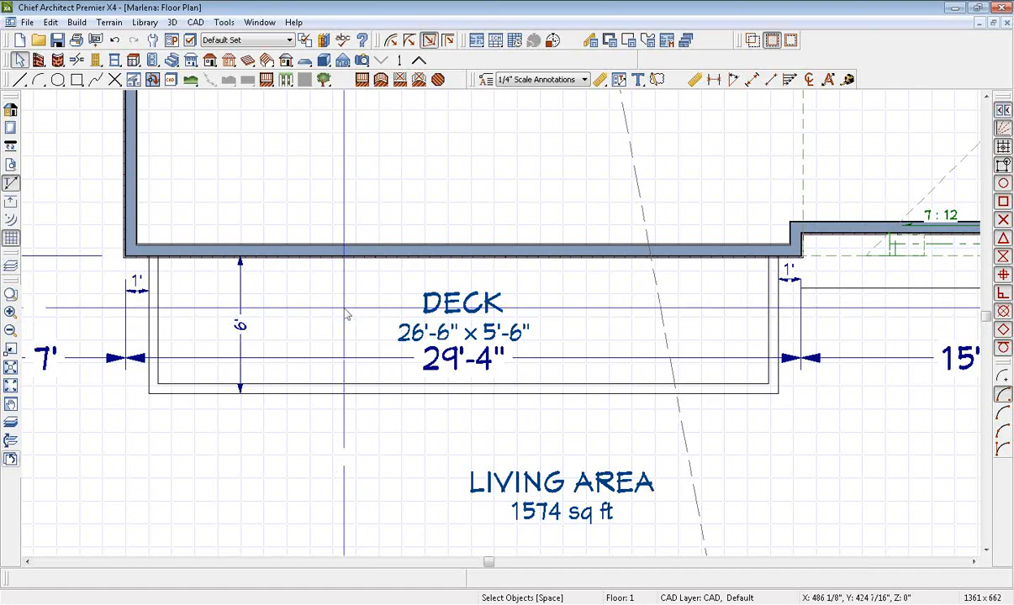
pyautogui.doubleClick(345, 313)
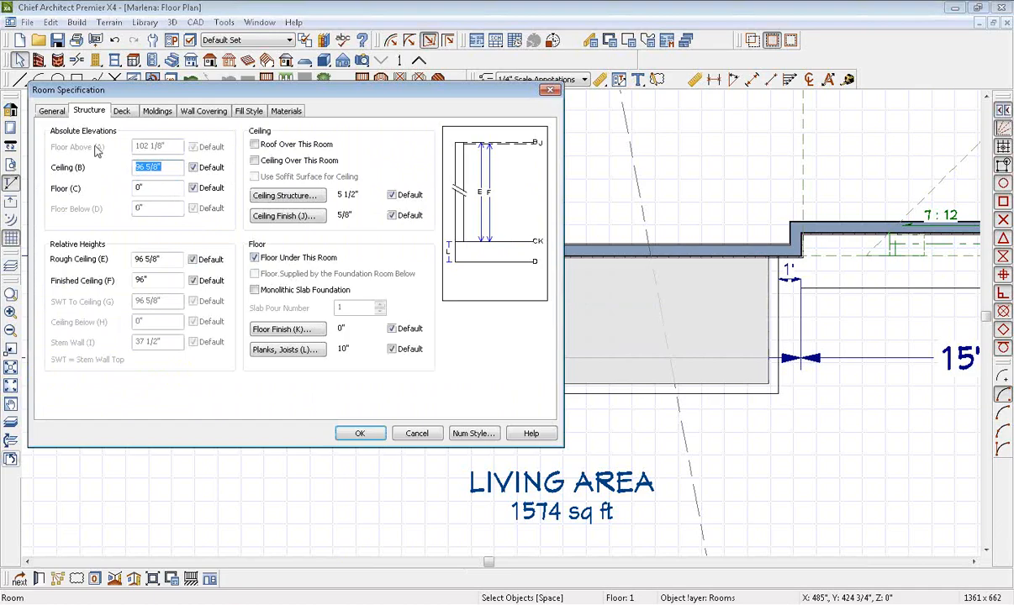
pyautogui.click(51, 111)
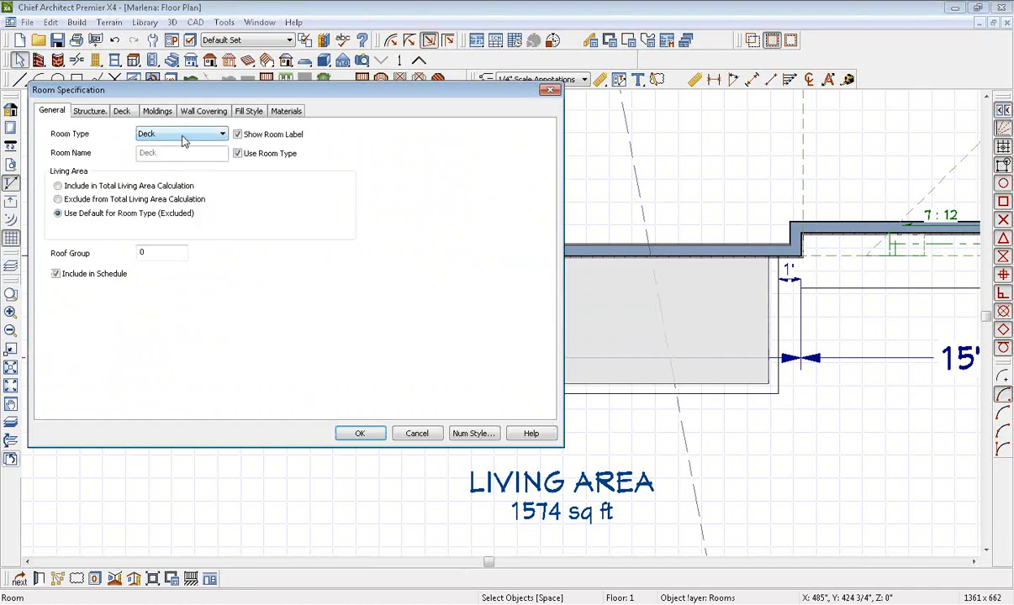
pyautogui.click(237, 153)
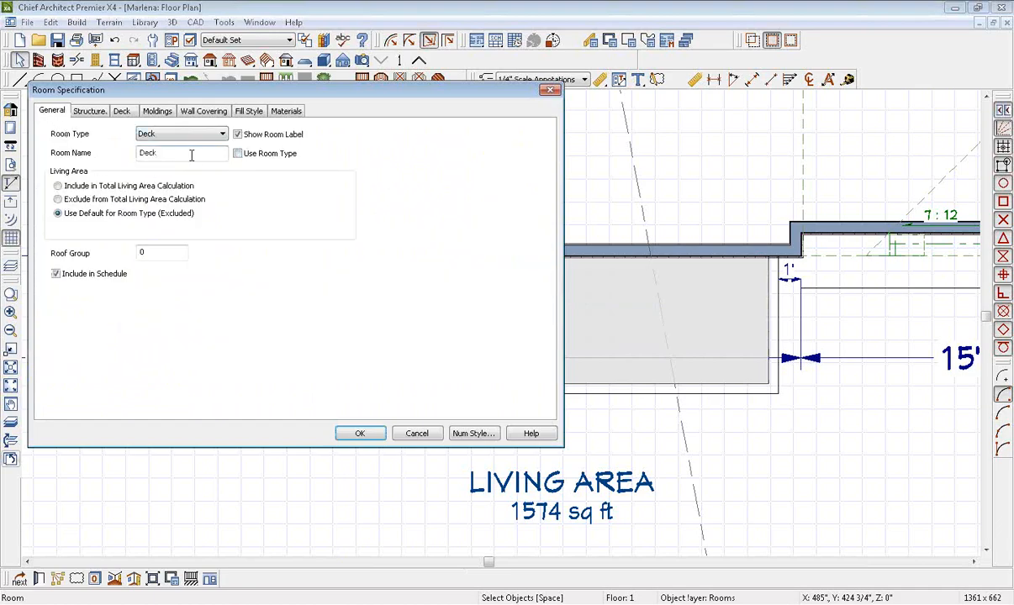
pyautogui.doubleClick(138, 156)
pyautogui.write('On')
# - Set the porch's floor elevation to -4" and give the room a roof, a ceiling and a soffit surface for the ceiling
pyautogui.click(89, 111)
pyautogui.click(141, 188)
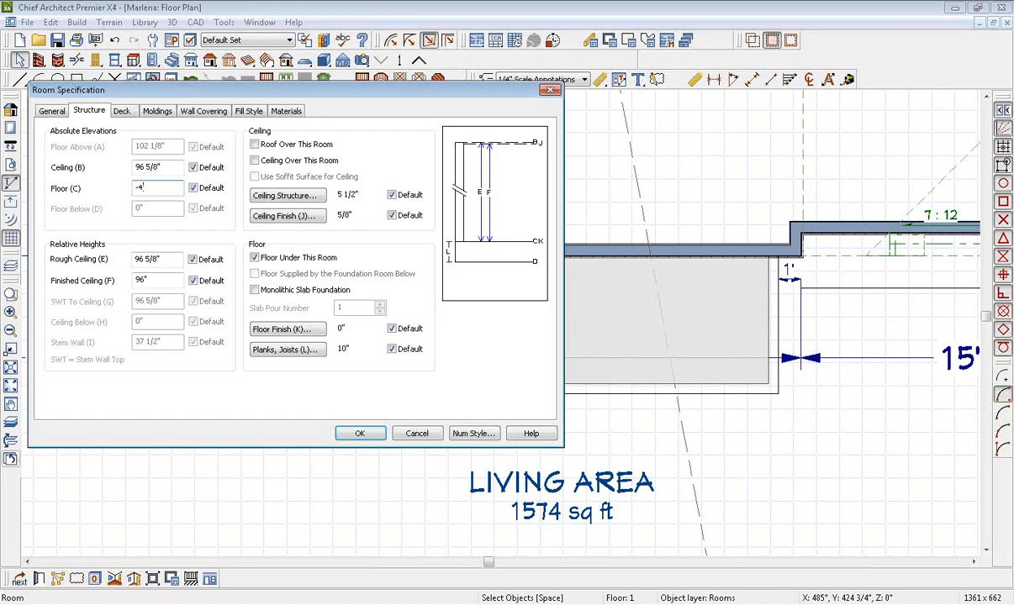
pyautogui.click(290, 160)
pyautogui.click(274, 177)
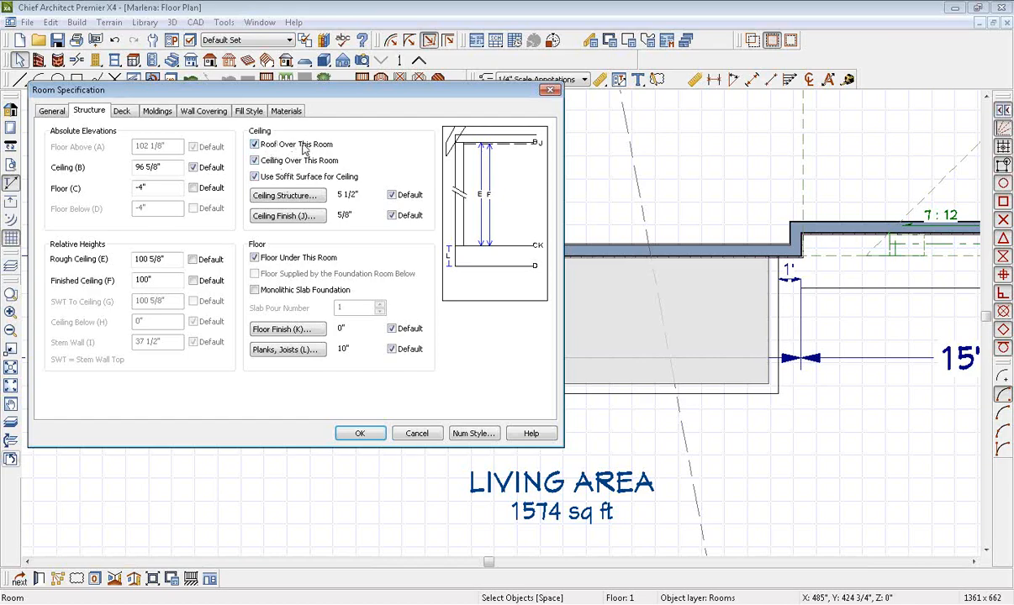
pyautogui.click(357, 433)
# - Rebuild the automatic roof planes to cover the porch and examine the porch roof in the perspective full overview
pyautogui.scroll(-5, 440, 377)
pyautogui.click(511, 390)
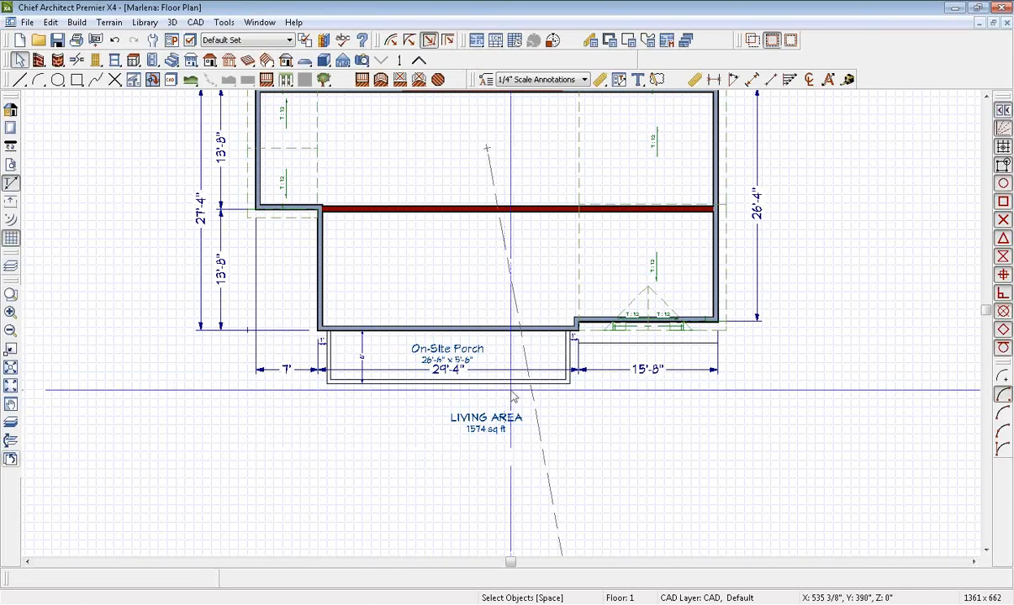
pyautogui.doubleClick(210, 65)
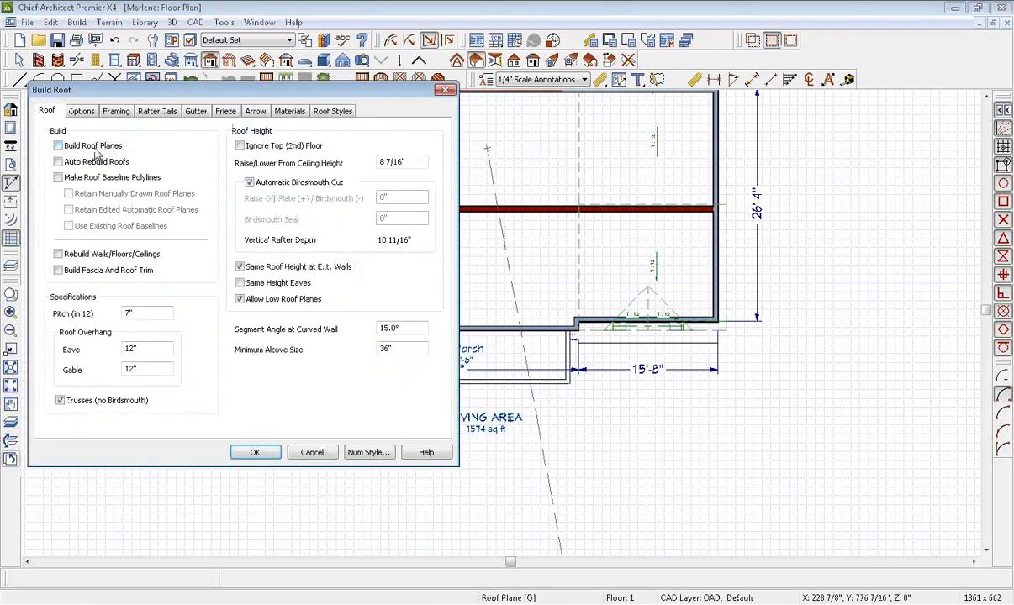
pyautogui.click(94, 149)
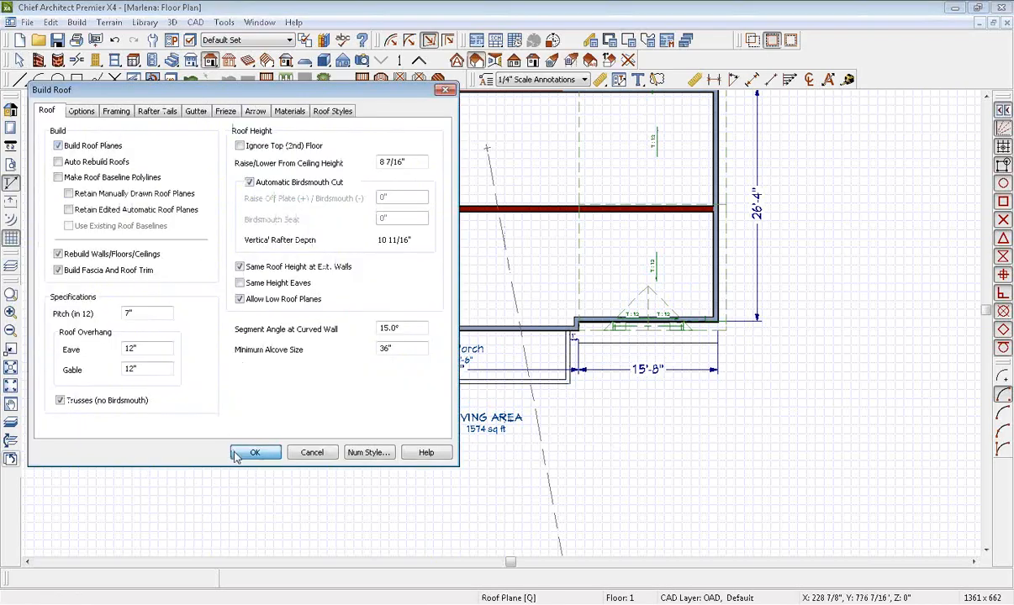
pyautogui.click(238, 452)
pyautogui.press('Return')
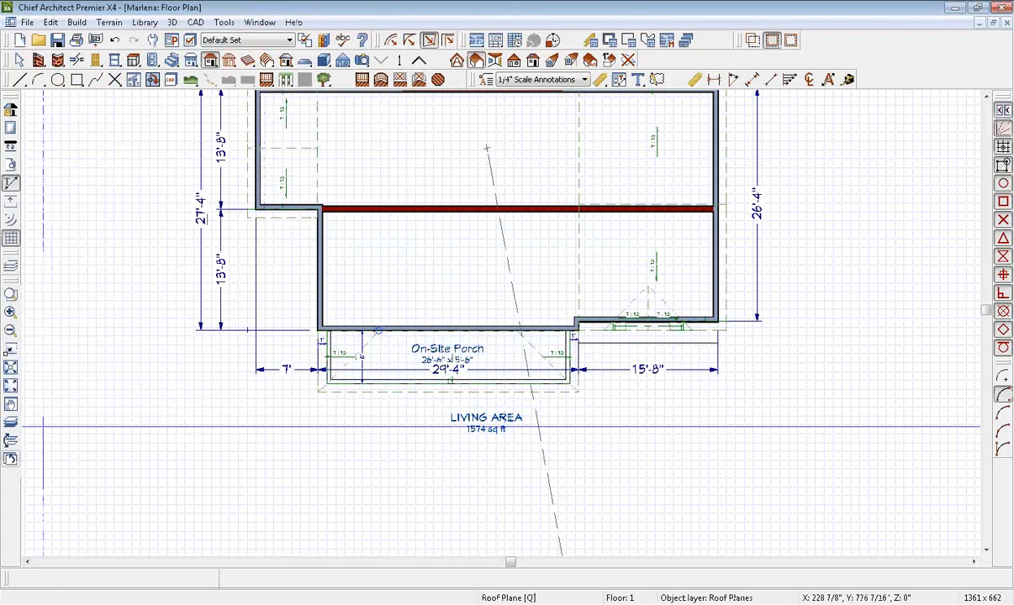
pyautogui.click(10, 459)
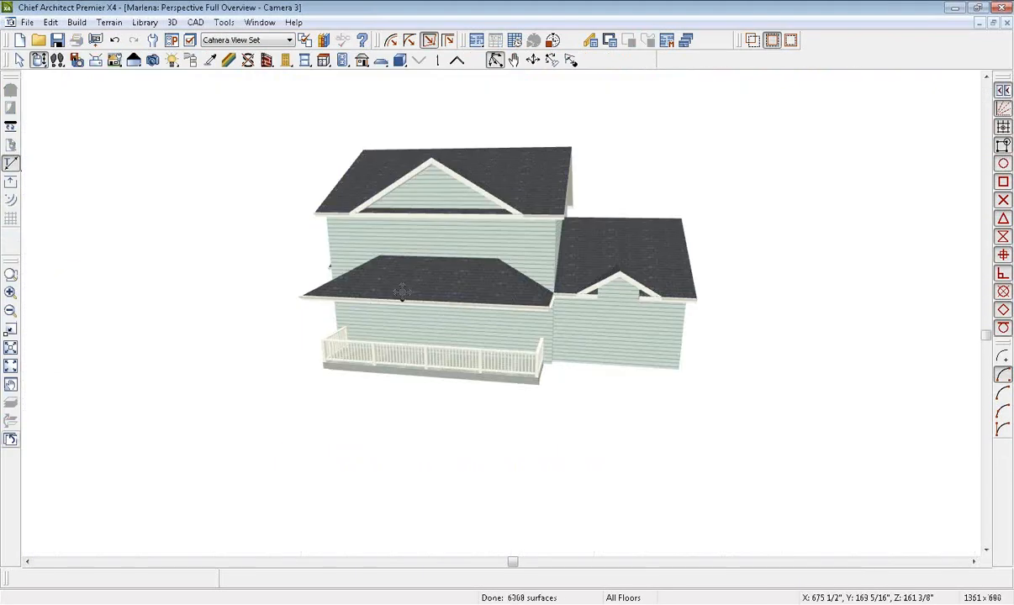
pyautogui.moveTo(406, 291)
pyautogui.mouseDown()
pyautogui.moveTo(520, 284)
pyautogui.moveTo(405, 279)
pyautogui.mouseUp()
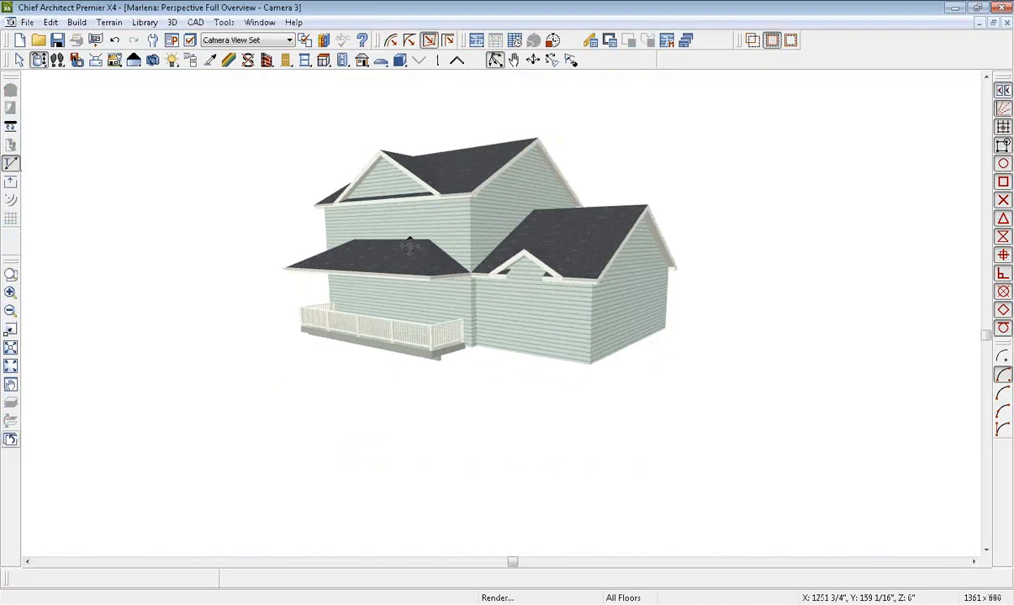
pyautogui.moveTo(378, 232); pyautogui.dragTo(494, 252)
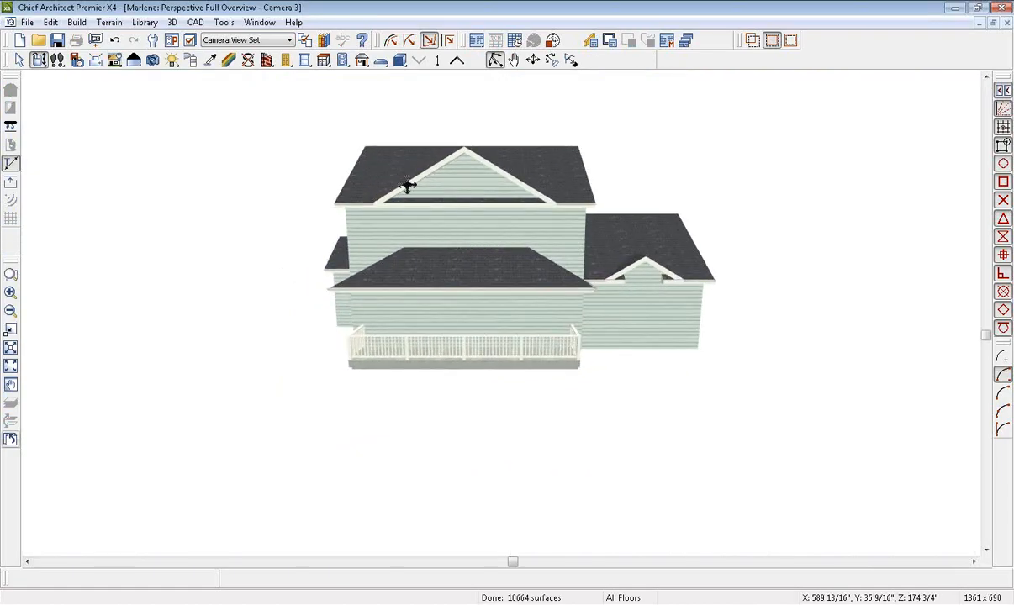
# - Return to the floor plan on floor 2 and hide the "Walls, Attic" layer
pyautogui.click(259, 22)
pyautogui.click(317, 321)
pyautogui.click(418, 61)
pyautogui.moveTo(486, 202); pyautogui.dragTo(505, 307, button='middle')
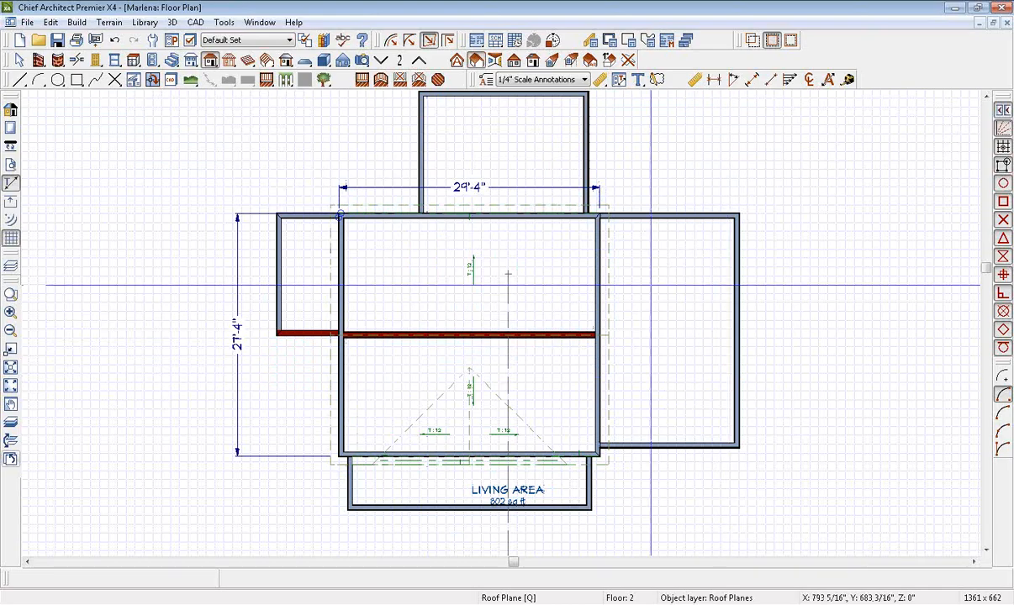
pyautogui.moveTo(650, 286); pyautogui.dragTo(685, 266, button='middle')
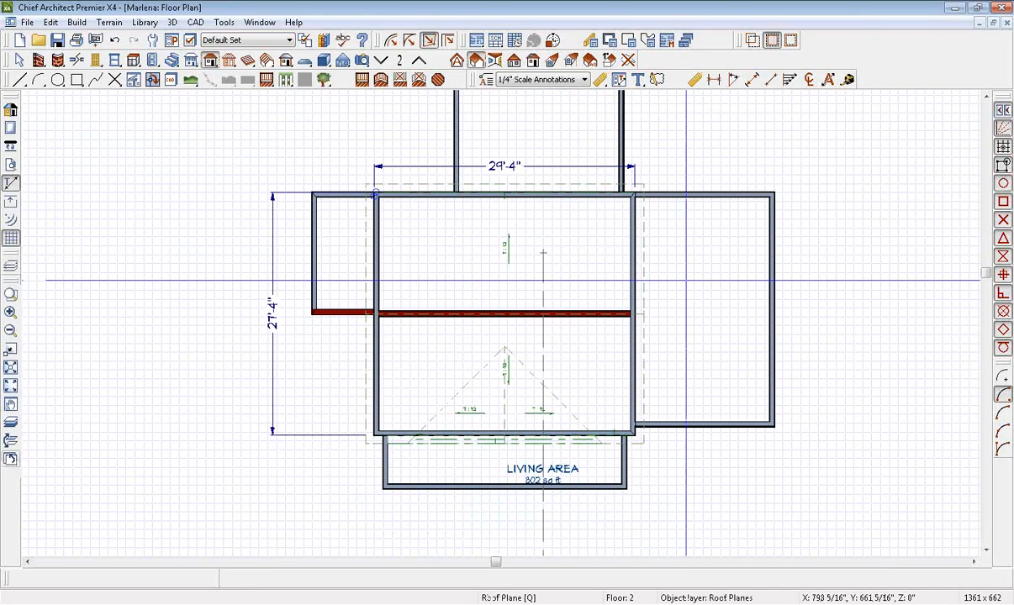
pyautogui.click(408, 40)
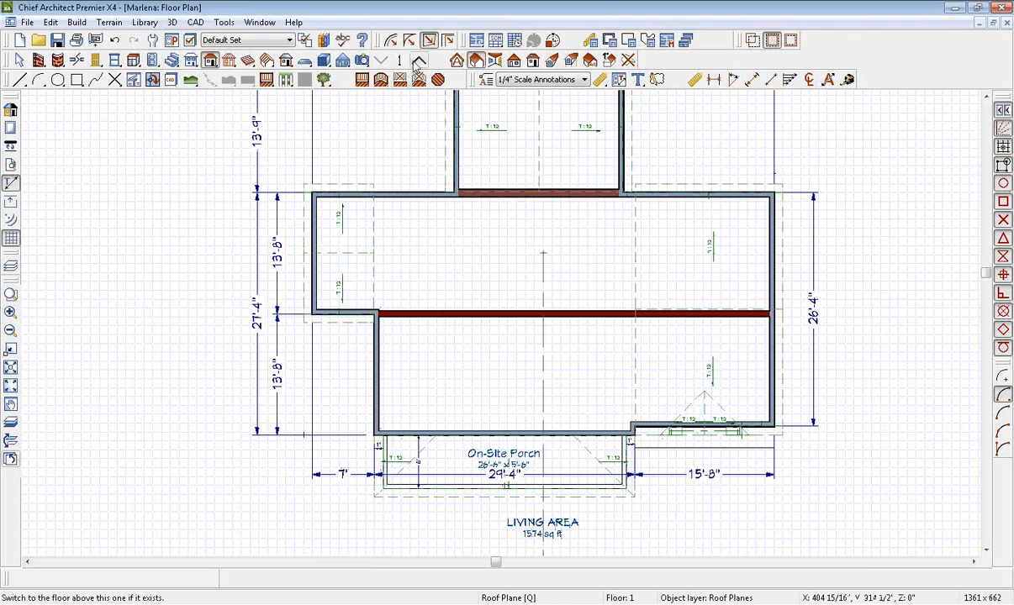
pyautogui.click(389, 40)
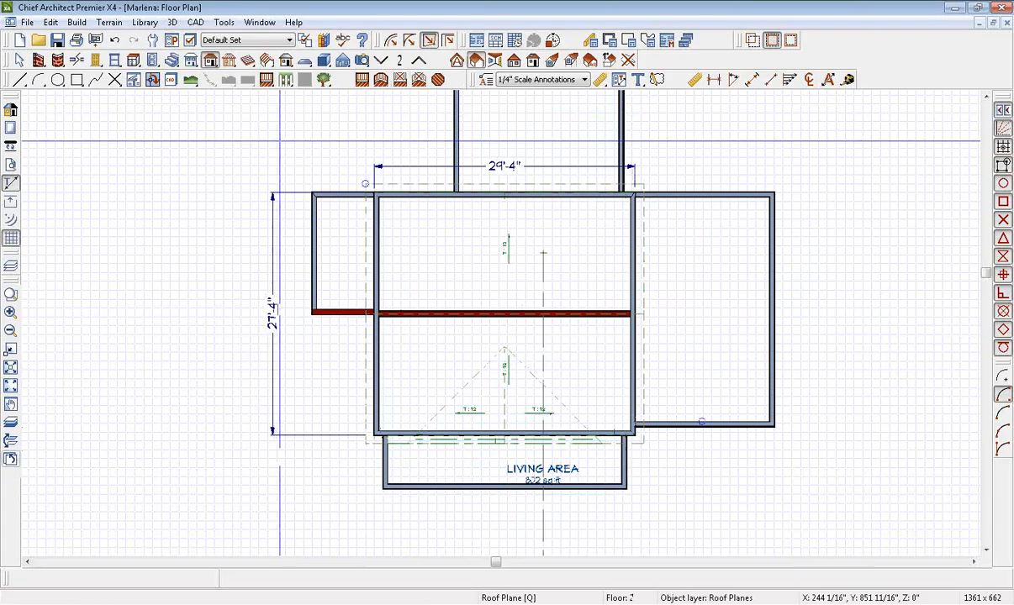
pyautogui.click(172, 40)
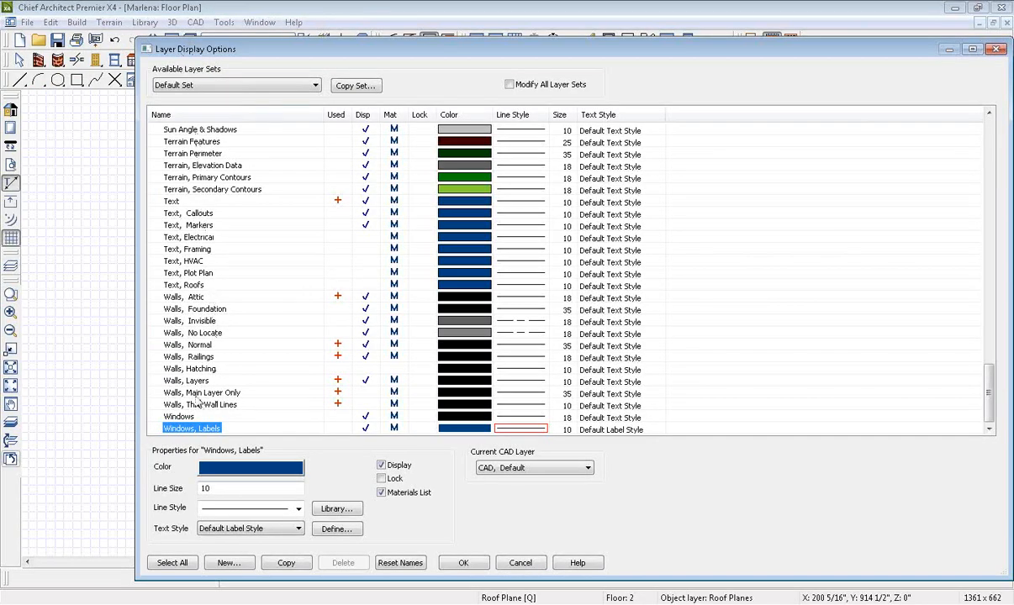
pyautogui.click(364, 298)
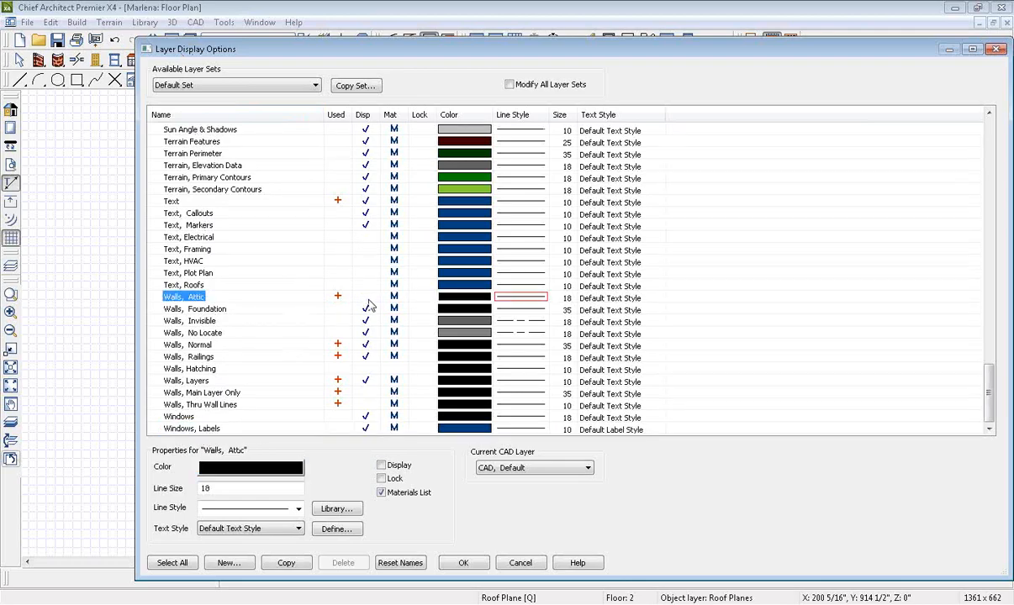
pyautogui.click(456, 561)
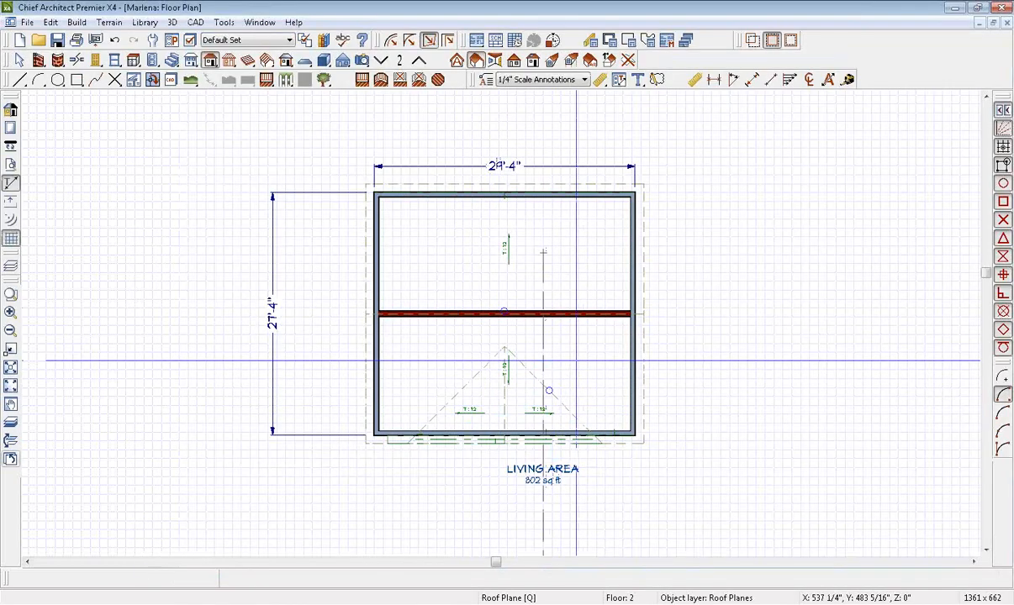
# - Move the 27'-4" dimension line closer to the left wall of the second floor
pyautogui.press('space')
pyautogui.scroll(4, 339, 254)
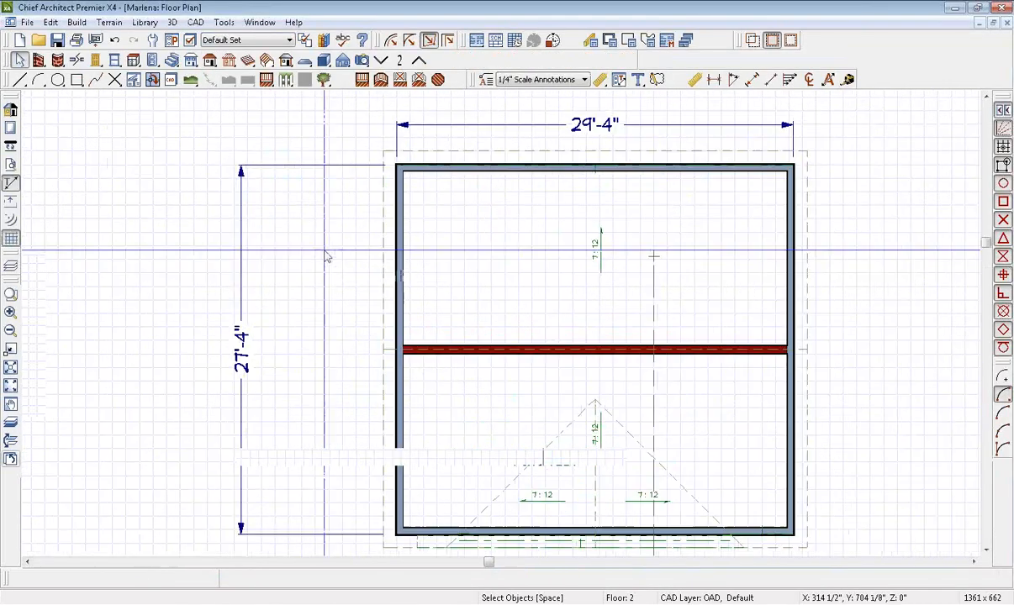
pyautogui.click(215, 301)
pyautogui.moveTo(215, 294); pyautogui.dragTo(371, 295)
# - Try the window defaults without shutters, check the reference brochure, and turn Use Shutters back on
pyautogui.scroll(-2, 465, 295)
pyautogui.moveTo(477, 356); pyautogui.dragTo(521, 152, button='middle')
pyautogui.scroll(-1, 536, 290)
pyautogui.moveTo(536, 290); pyautogui.dragTo(524, 189, button='middle')
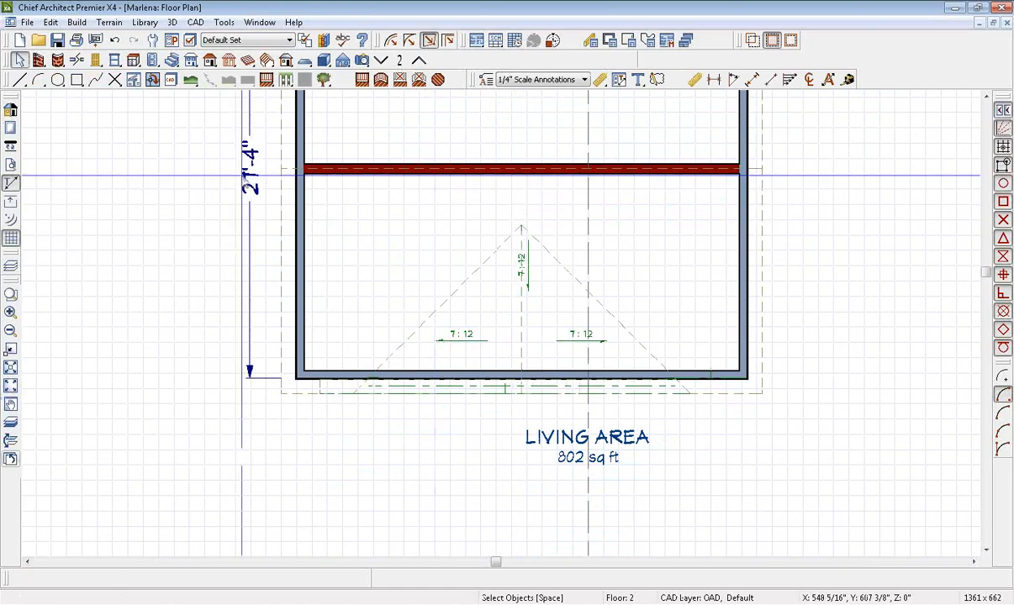
pyautogui.doubleClick(116, 67)
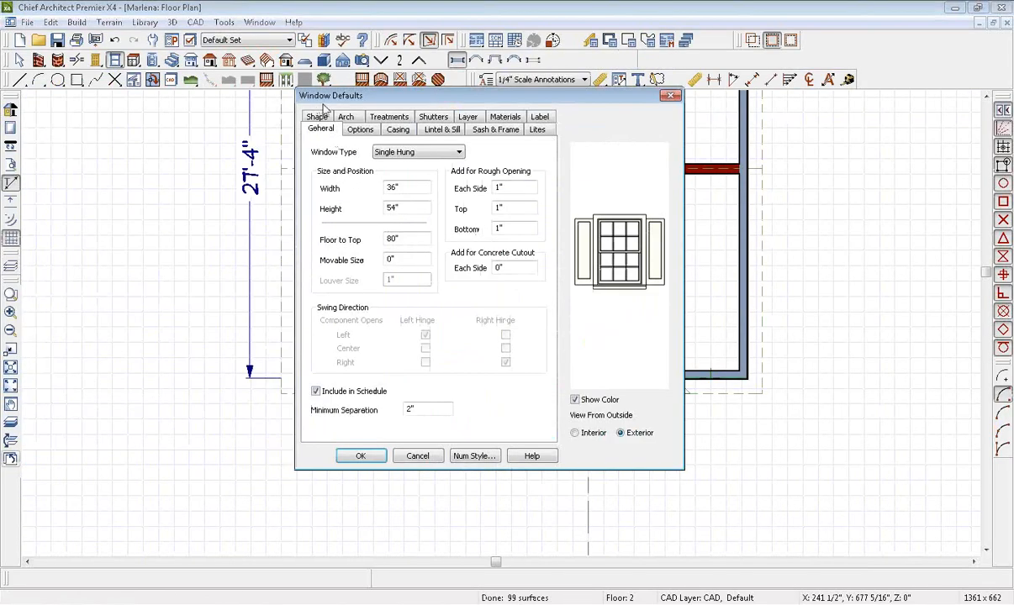
pyautogui.click(431, 118)
pyautogui.click(316, 150)
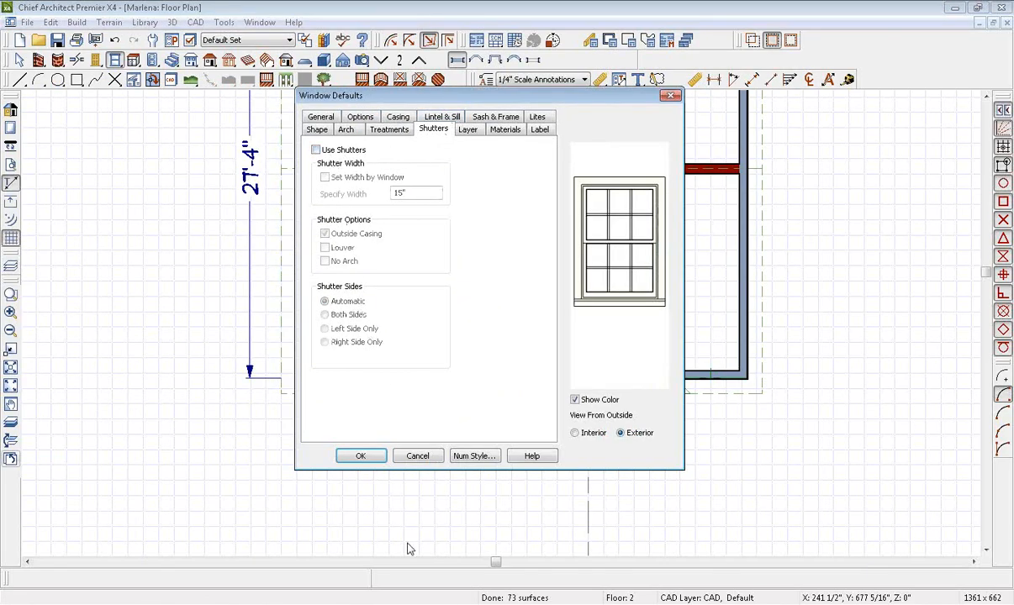
pyautogui.hotkey('alt', 'Tab')
pyautogui.hotkey('alt', 'Tab')
pyautogui.click(316, 150)
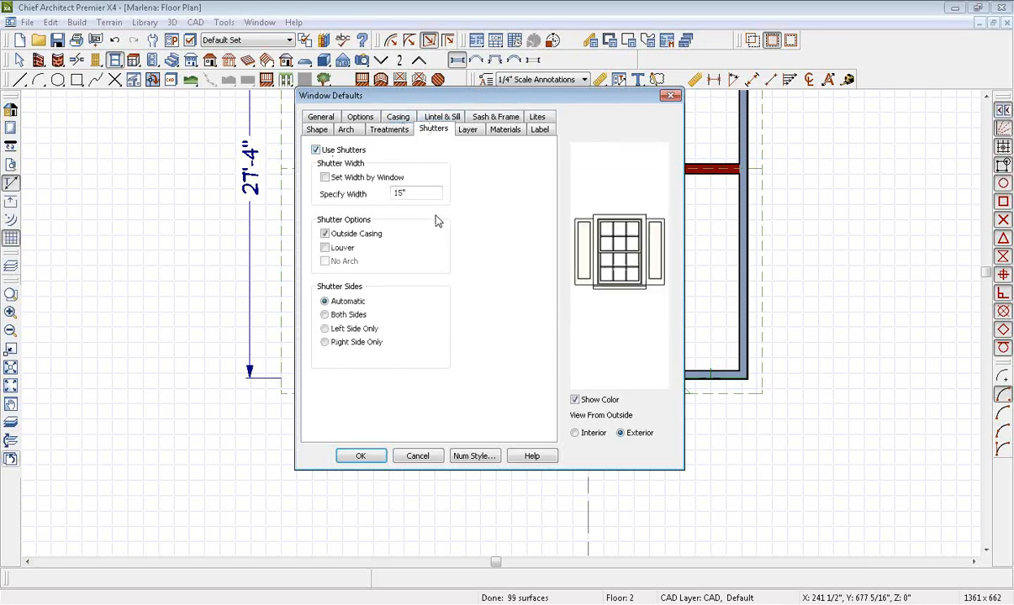
# - Set the window defaults' lites to 6 across and 5 vertical with the Prairie type, and apply the defaults
pyautogui.click(537, 117)
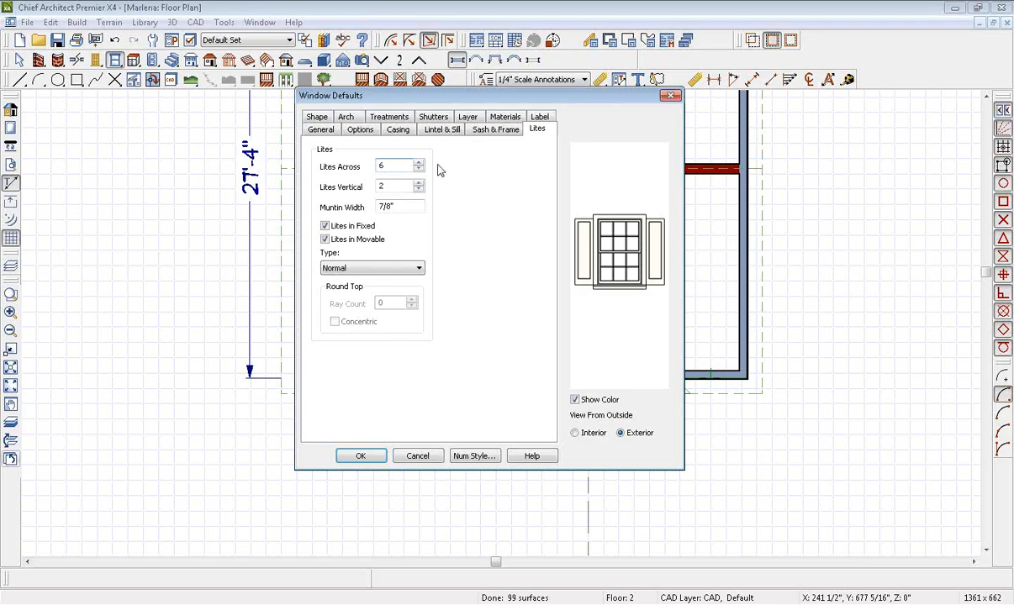
pyautogui.click(364, 186)
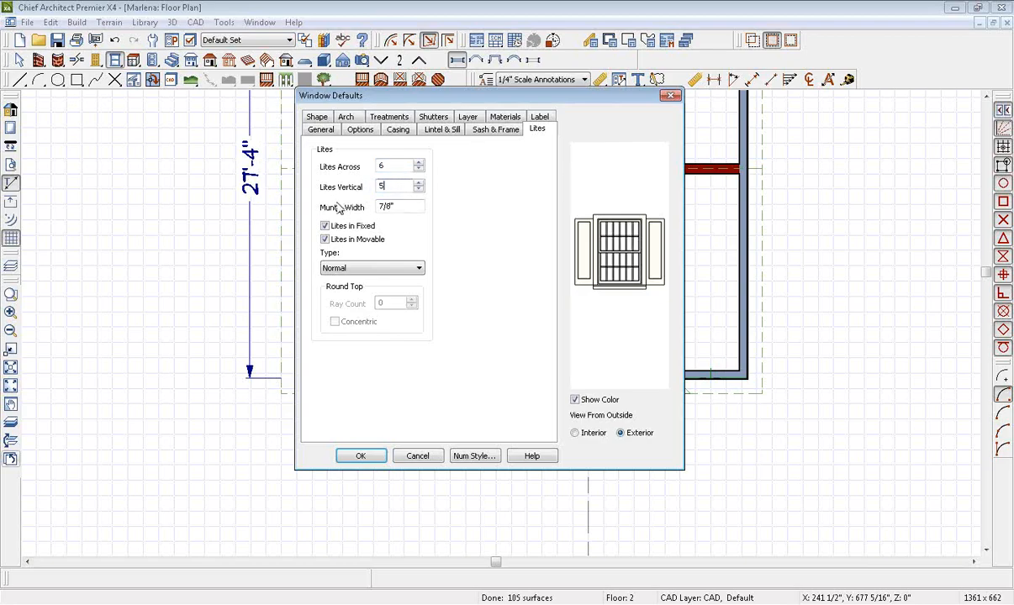
pyautogui.click(364, 268)
pyautogui.click(356, 287)
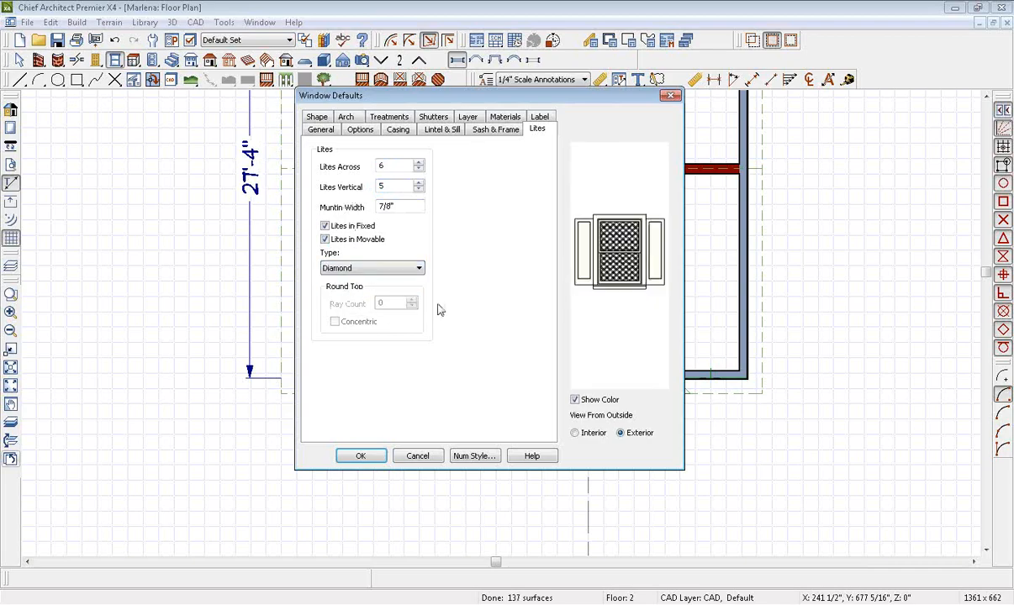
pyautogui.click(352, 268)
pyautogui.click(380, 298)
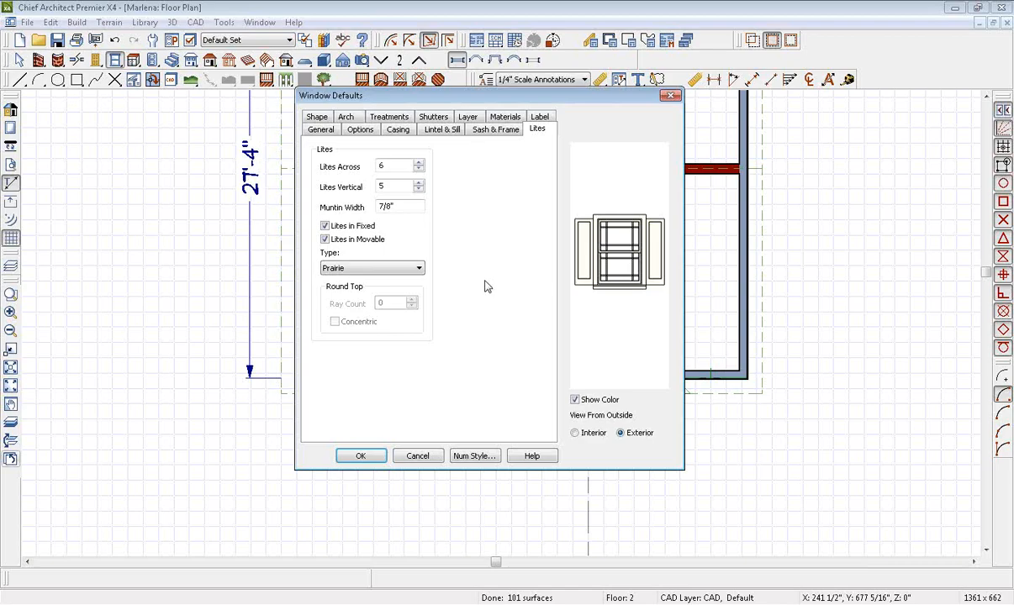
pyautogui.click(320, 130)
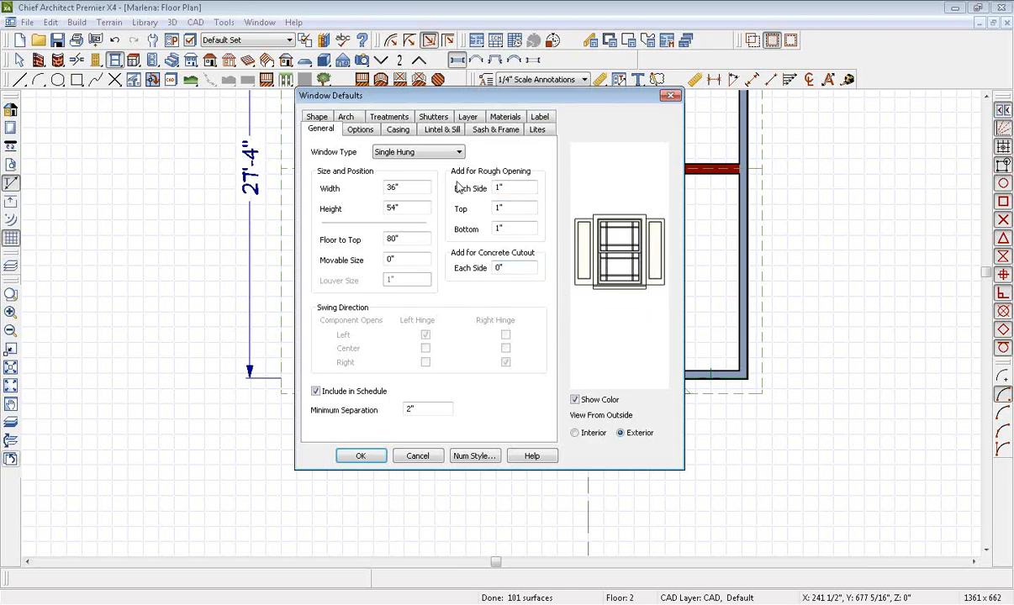
pyautogui.moveTo(586, 101); pyautogui.dragTo(675, 64)
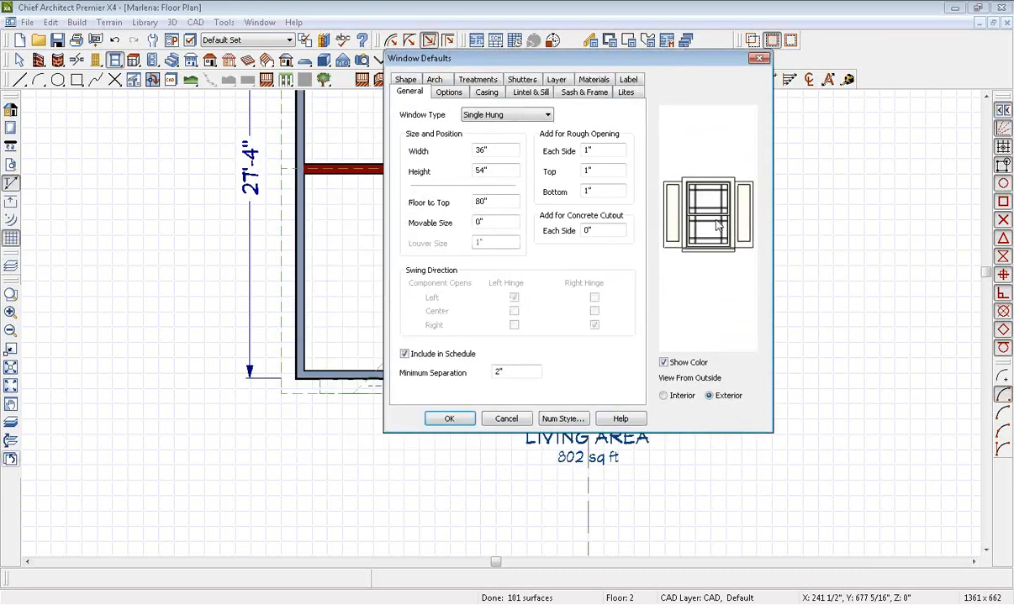
pyautogui.click(451, 418)
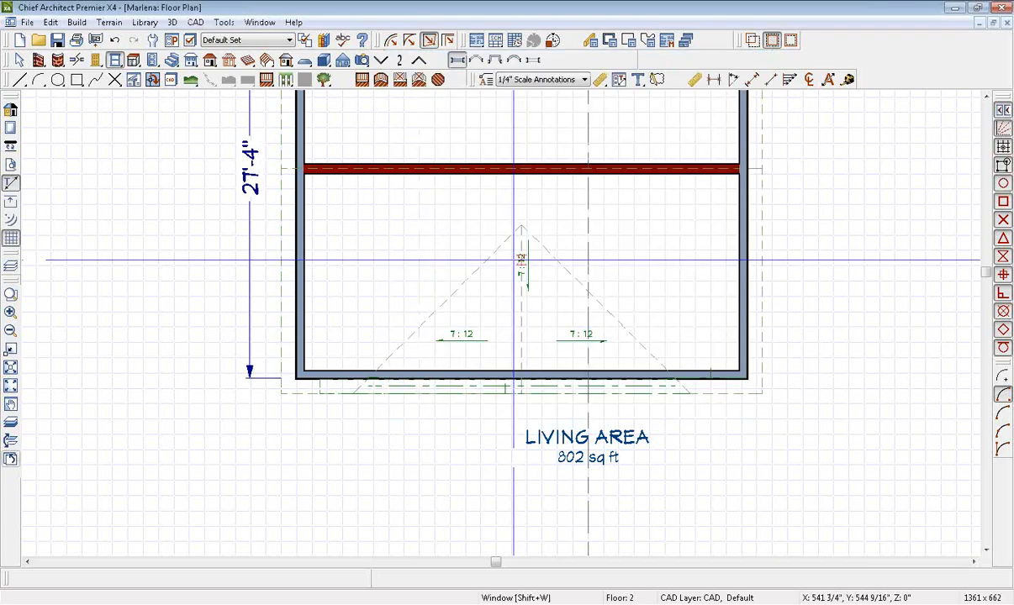
# - Place default windows on floor 2: three along the front wall, one at the rear of the left wall and two in the rear wall
pyautogui.click(399, 375)
pyautogui.click(521, 375)
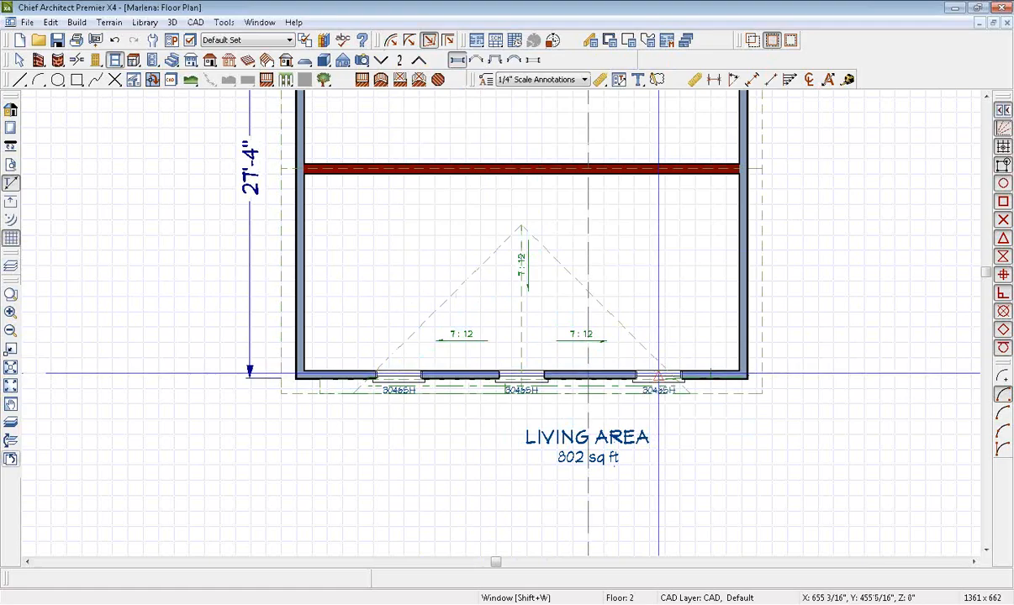
pyautogui.moveTo(631, 291); pyautogui.dragTo(719, 574, button='middle')
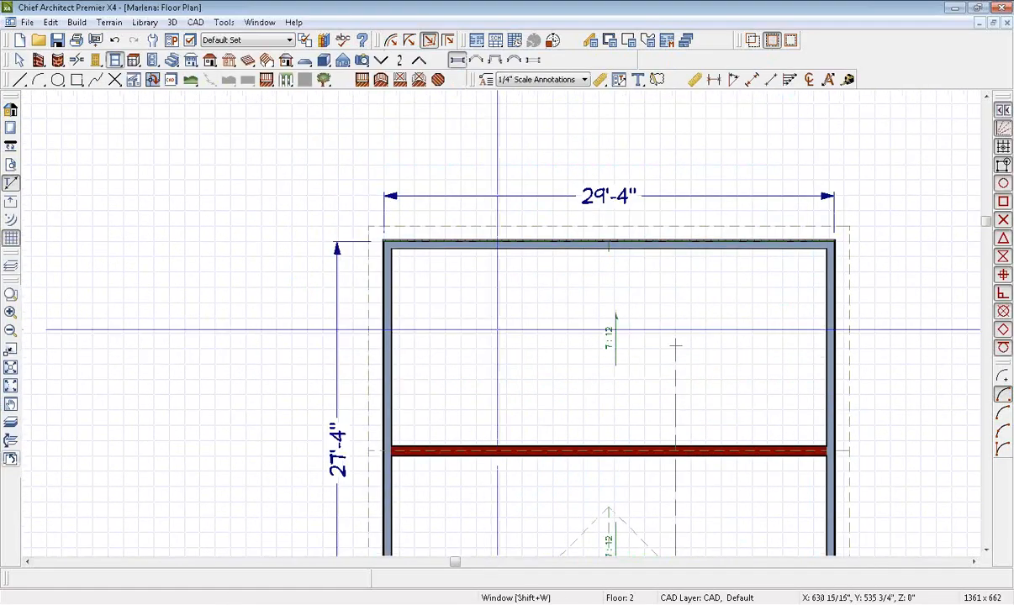
pyautogui.click(389, 300)
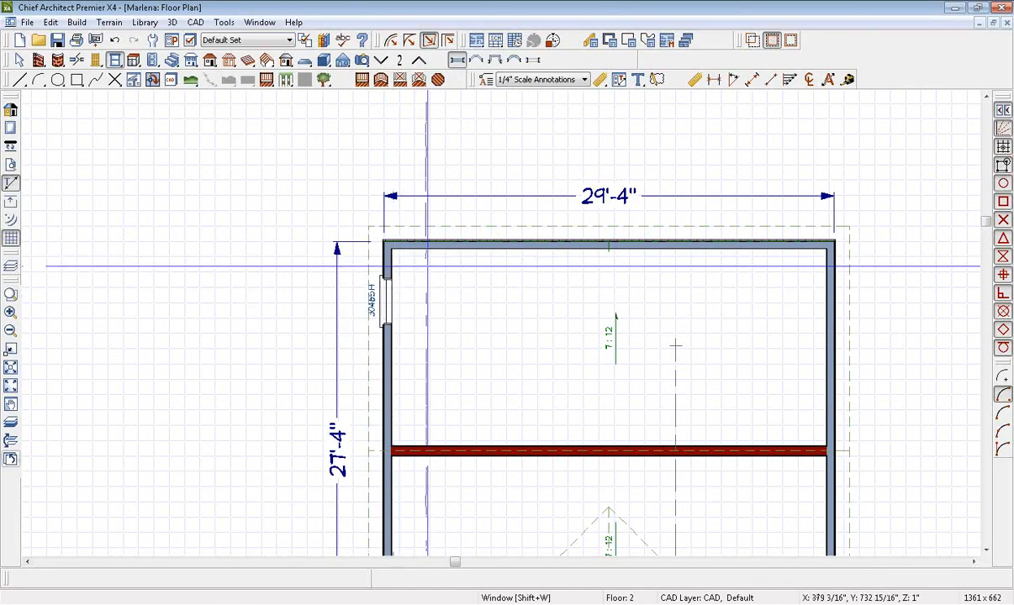
pyautogui.click(441, 242)
pyautogui.moveTo(667, 337); pyautogui.dragTo(472, 260, button='middle')
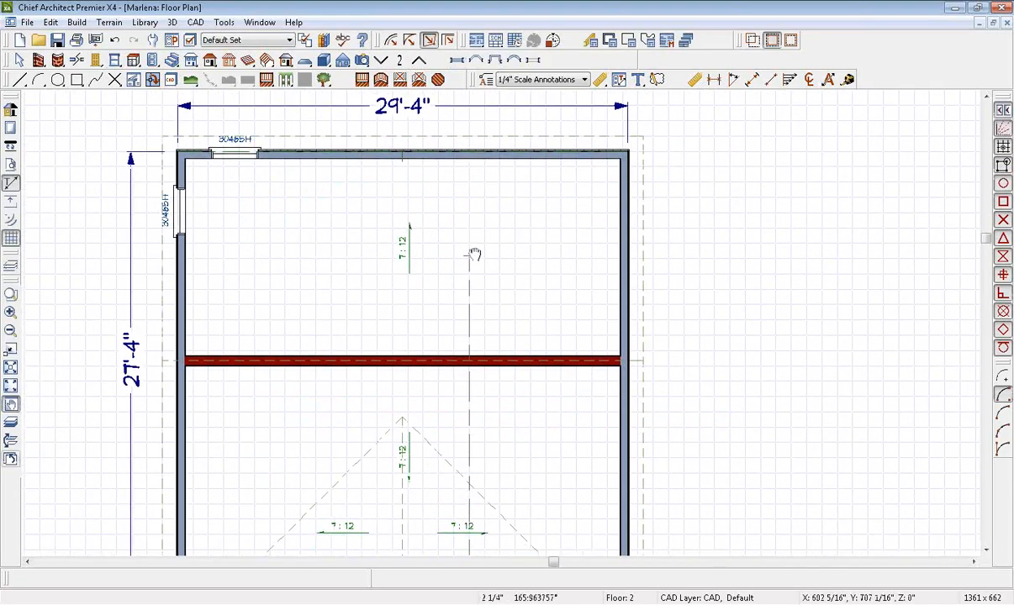
pyautogui.click(548, 163)
# - Resize the rear wall's right-hand window to 28" wide by 34" high and turn off its shutters
pyautogui.scroll(2, 548, 163)
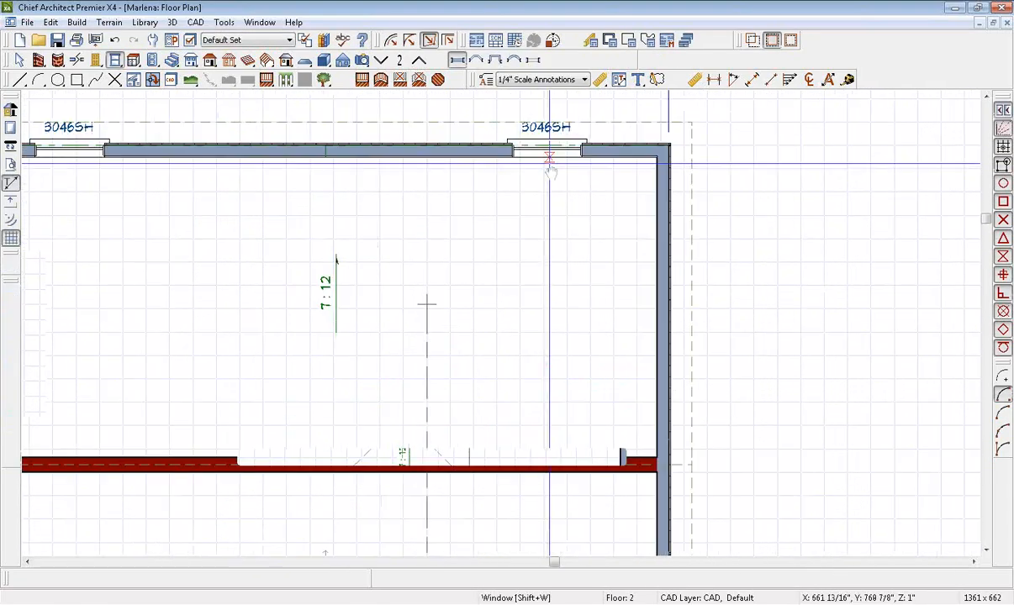
pyautogui.moveTo(548, 163); pyautogui.dragTo(546, 267, button='middle')
pyautogui.press('space')
pyautogui.click(548, 250)
pyautogui.doubleClick(550, 256)
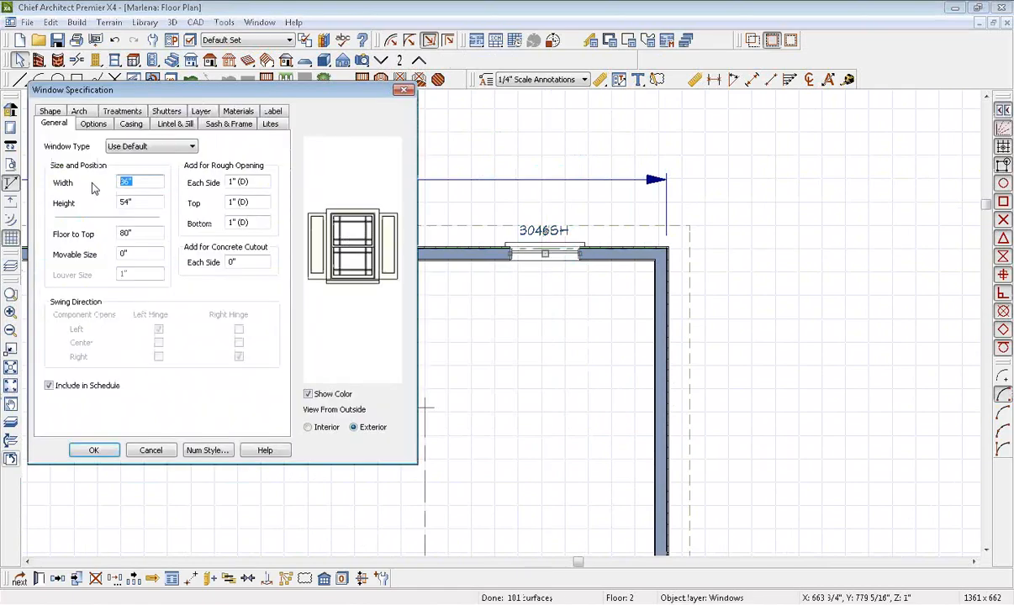
pyautogui.write('28')
pyautogui.press('Tab')
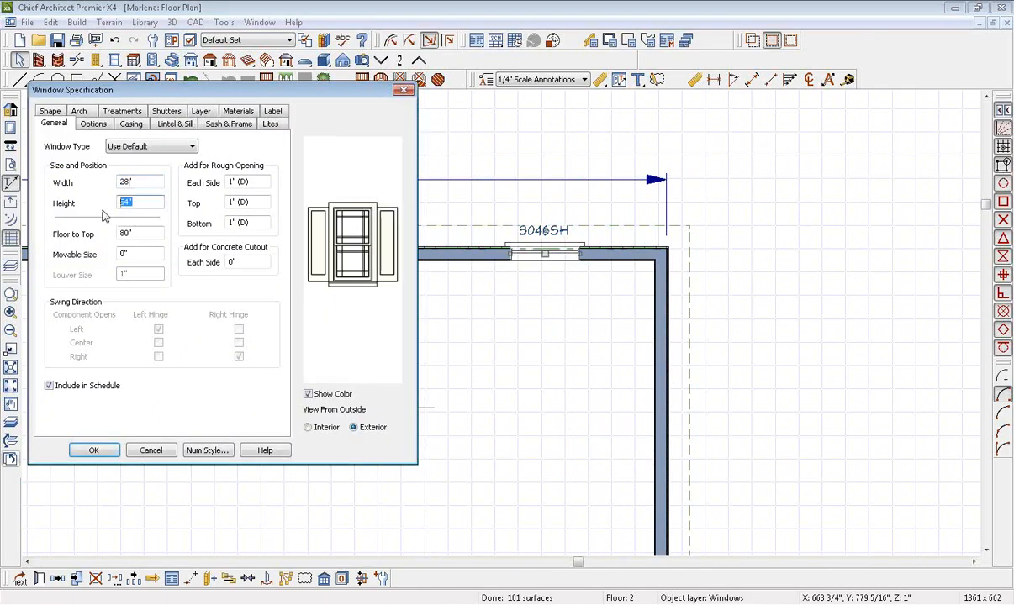
pyautogui.write('34')
pyautogui.click(167, 112)
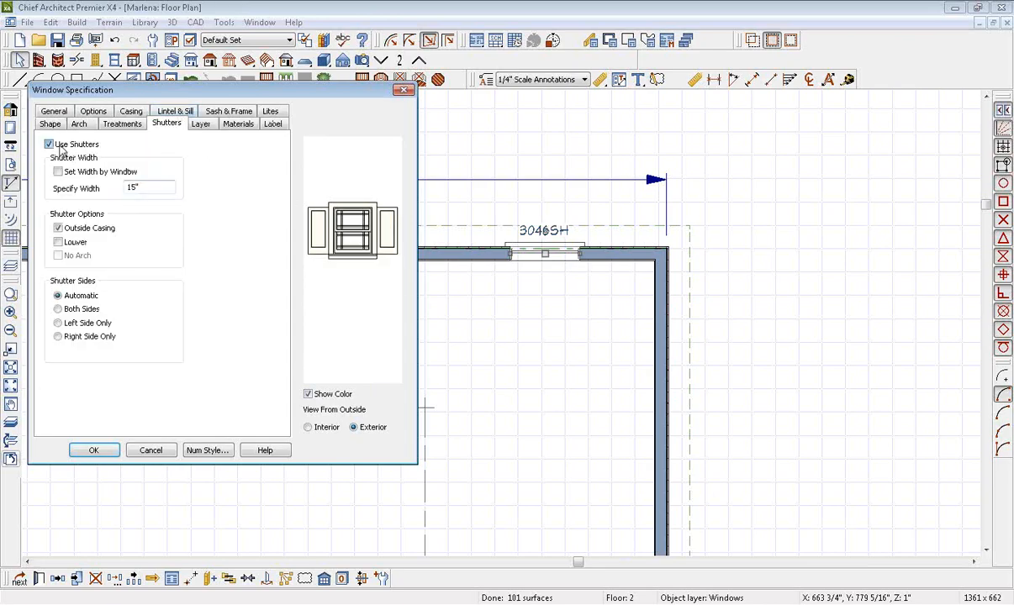
pyautogui.click(60, 146)
pyautogui.click(102, 449)
# - Turn off the shutters on the left wall's window and the rear wall's left-hand window together
pyautogui.moveTo(356, 355); pyautogui.dragTo(650, 303, button='middle')
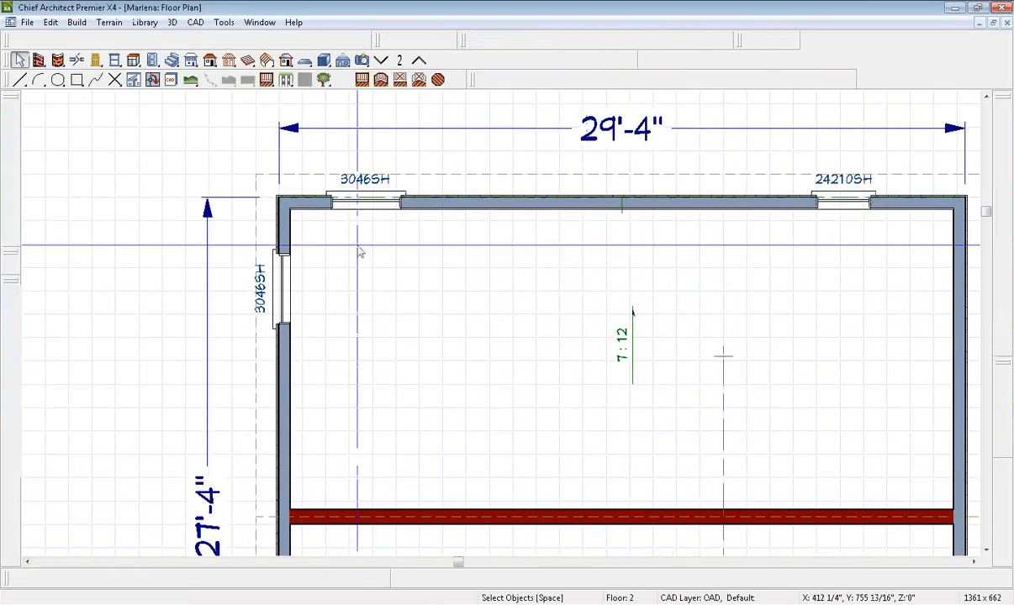
pyautogui.keyDown('shift'); pyautogui.click(285, 299); pyautogui.keyUp('shift')
pyautogui.click(20, 578)
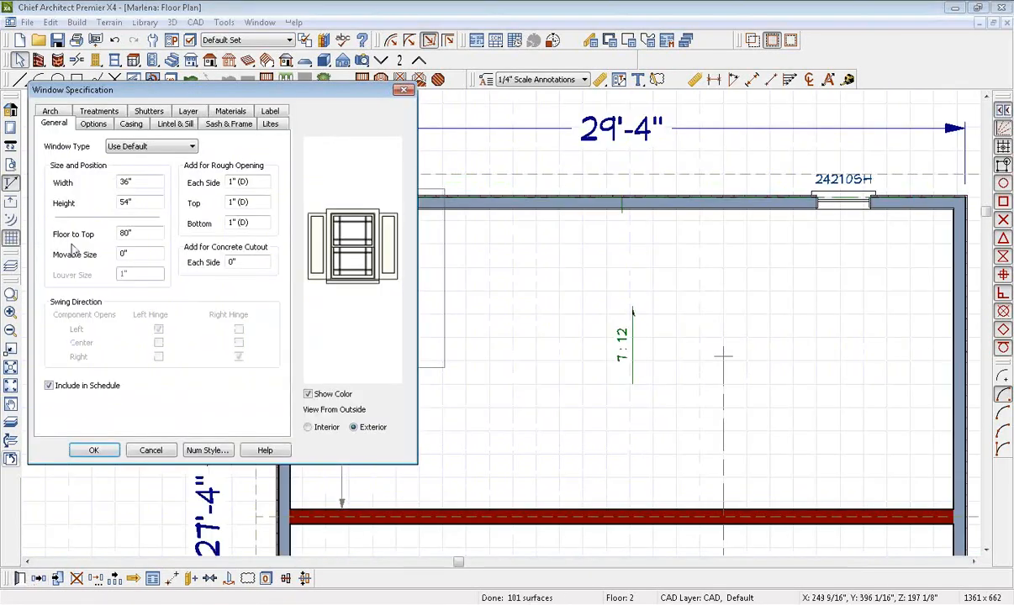
pyautogui.click(152, 112)
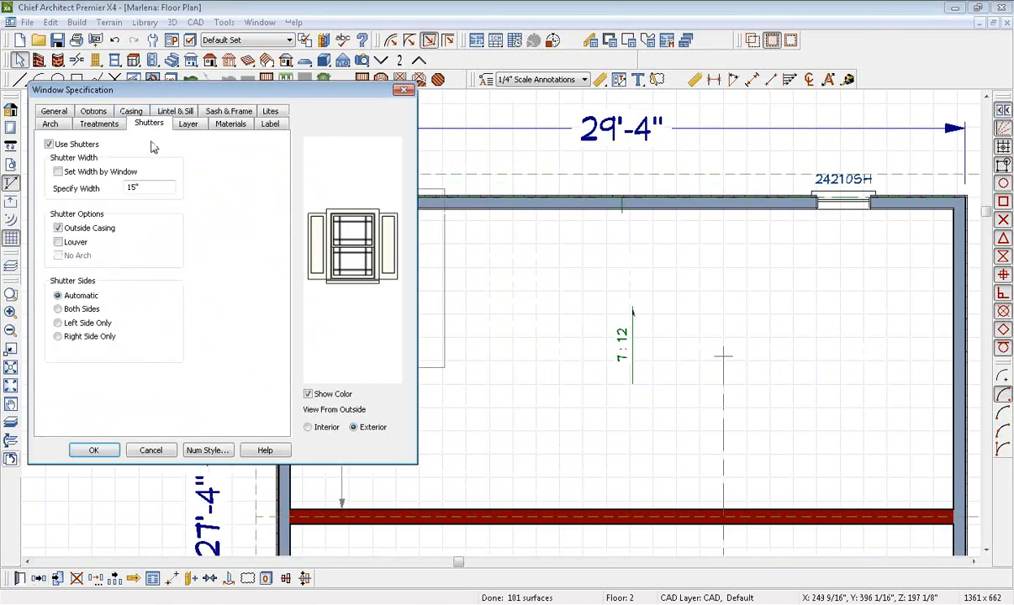
pyautogui.click(49, 144)
pyautogui.click(93, 450)
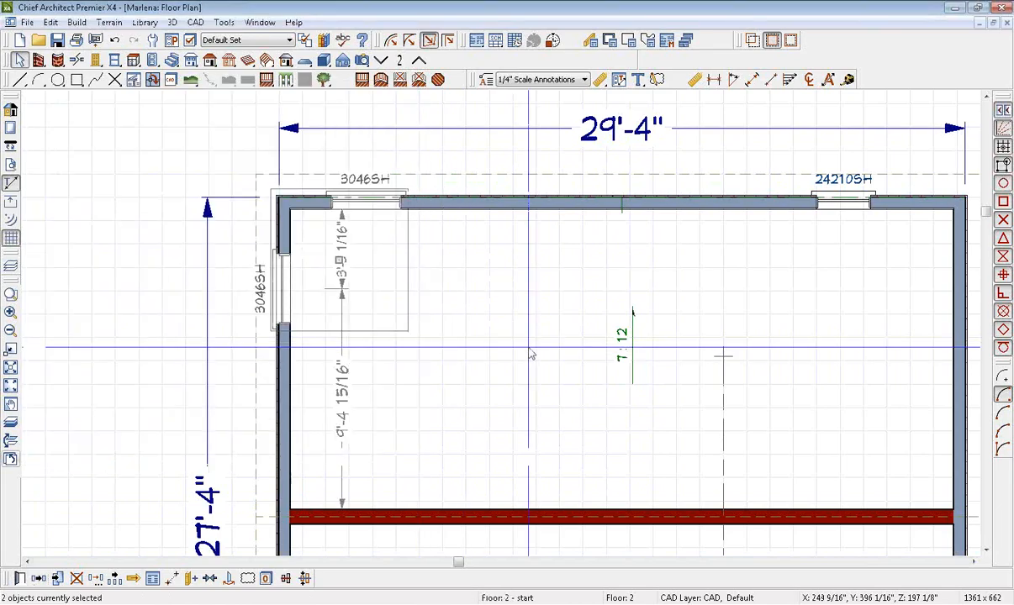
# - Examine the front windows with their shutters and prairie lites in the perspective full overview, and return to the floor plan
pyautogui.scroll(-3, 516, 283)
pyautogui.scroll(-5, 496, 245)
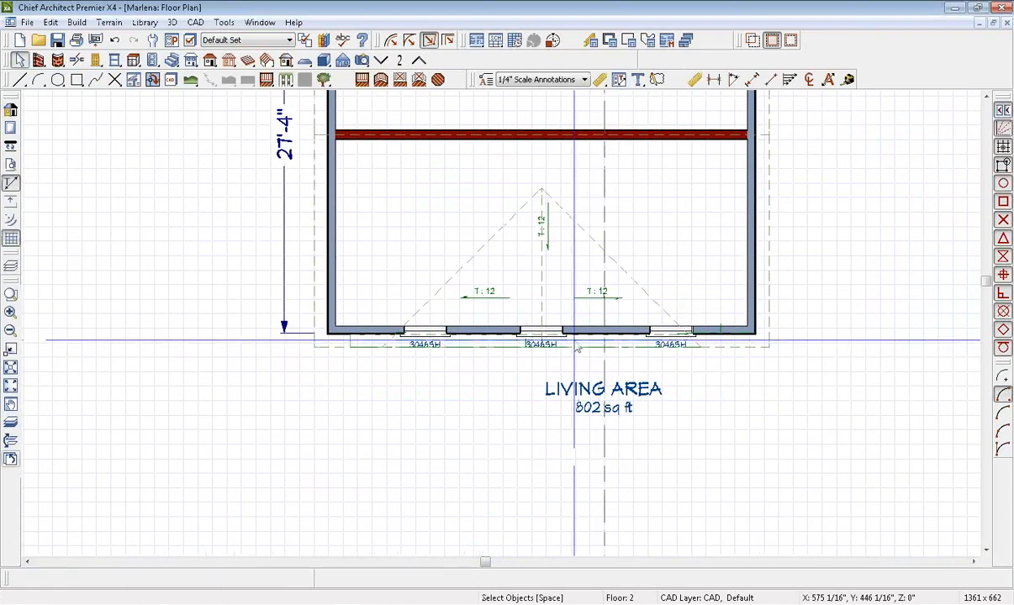
pyautogui.click(10, 454)
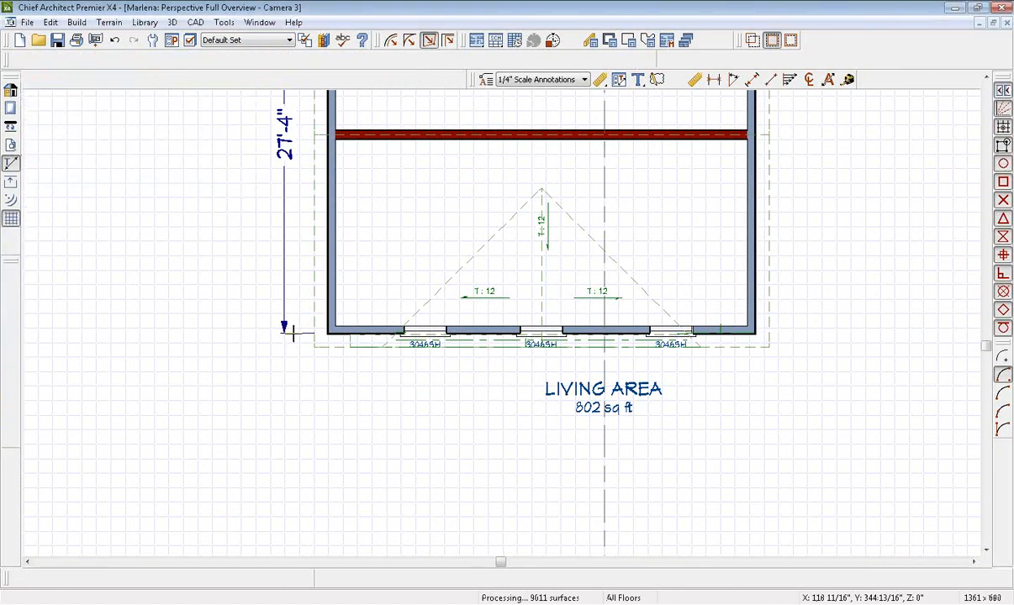
pyautogui.moveTo(421, 290); pyautogui.dragTo(443, 290)
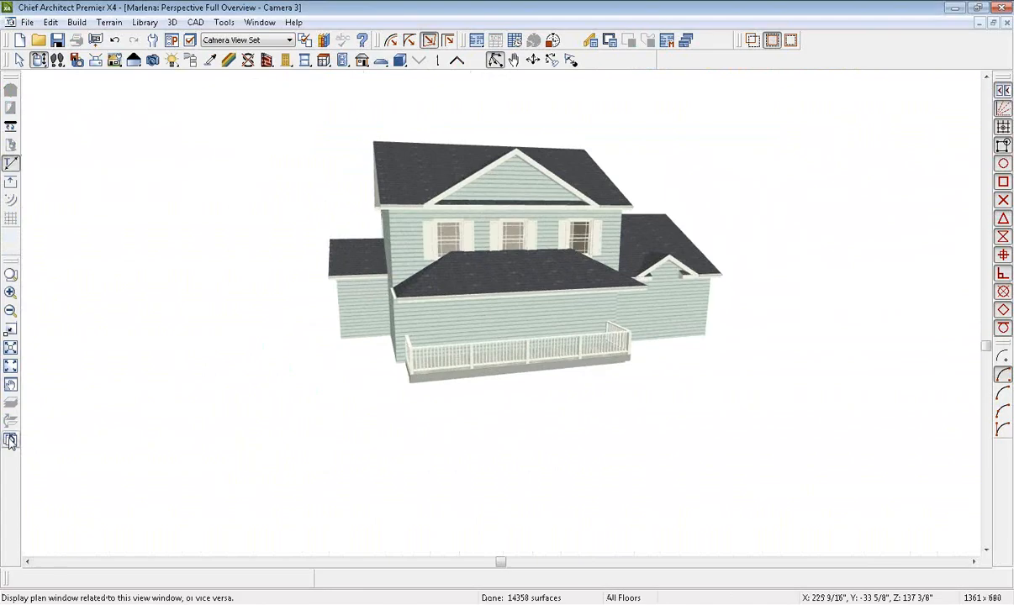
pyautogui.click(10, 440)
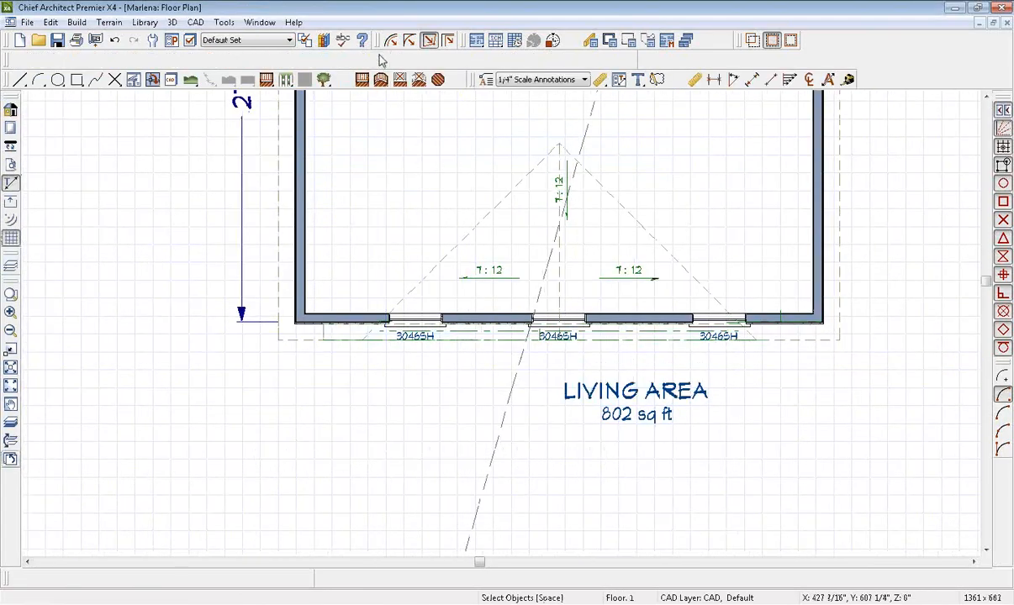
# - Edit the roof pitch of the three On-Site Porch railing walls together on floor 1
pyautogui.click(381, 61)
pyautogui.moveTo(382, 357); pyautogui.dragTo(216, 222, button='middle')
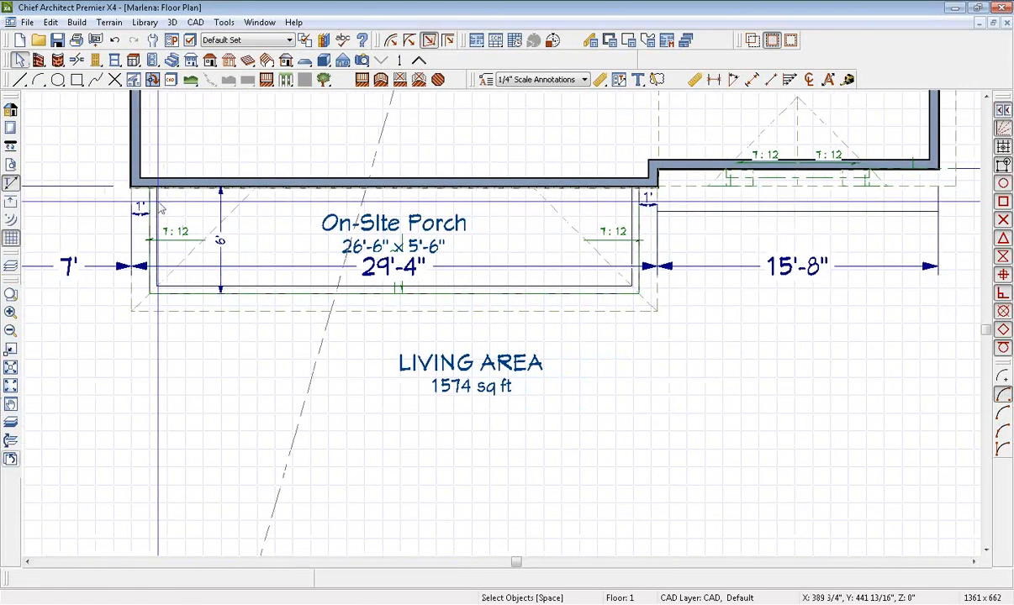
pyautogui.click(154, 210)
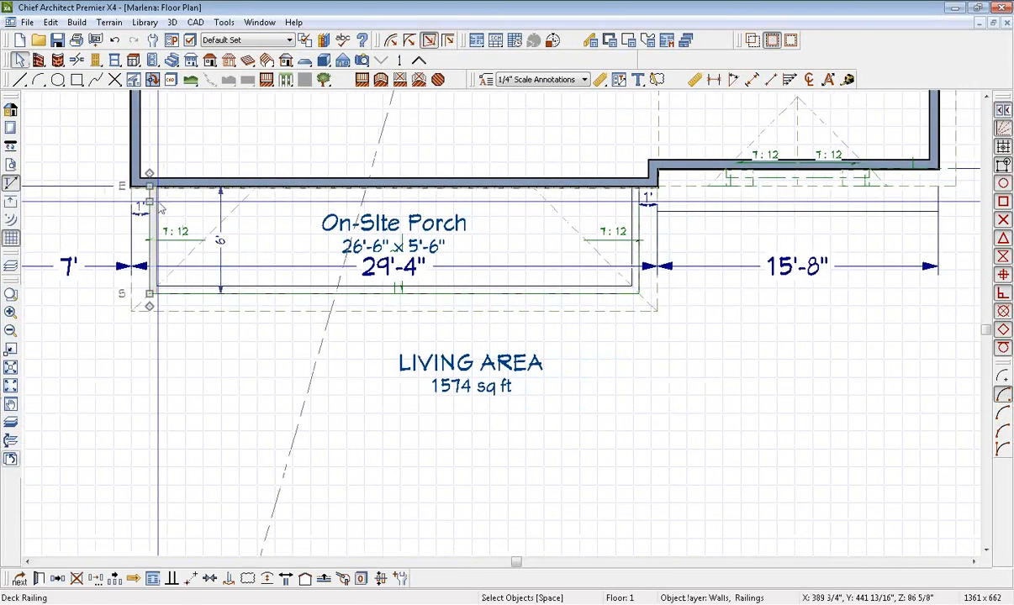
pyautogui.keyDown('shift'); pyautogui.click(276, 288); pyautogui.keyUp('shift')
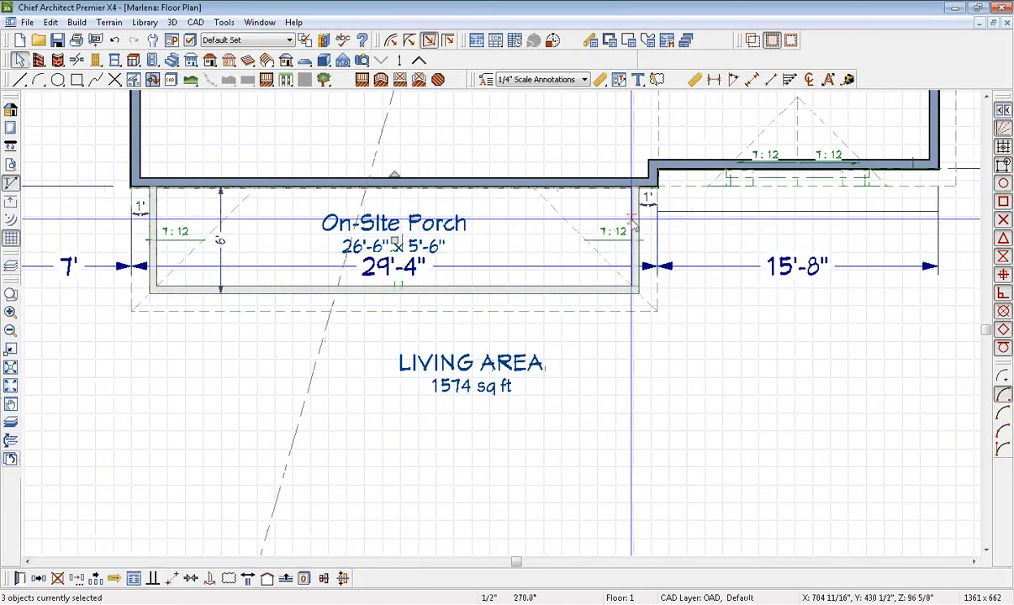
pyautogui.click(19, 578)
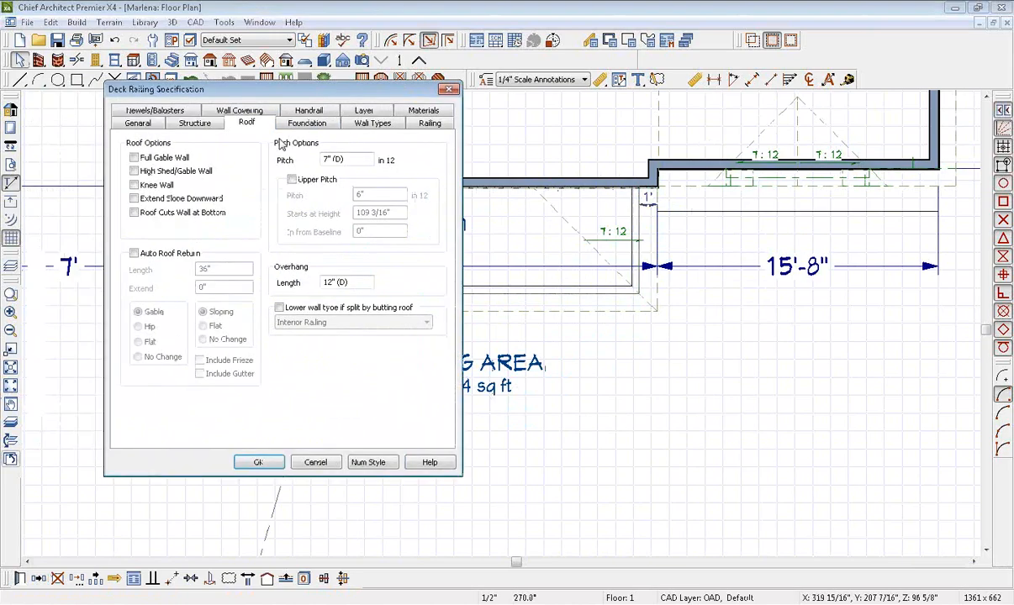
pyautogui.moveTo(346, 157); pyautogui.dragTo(262, 162)
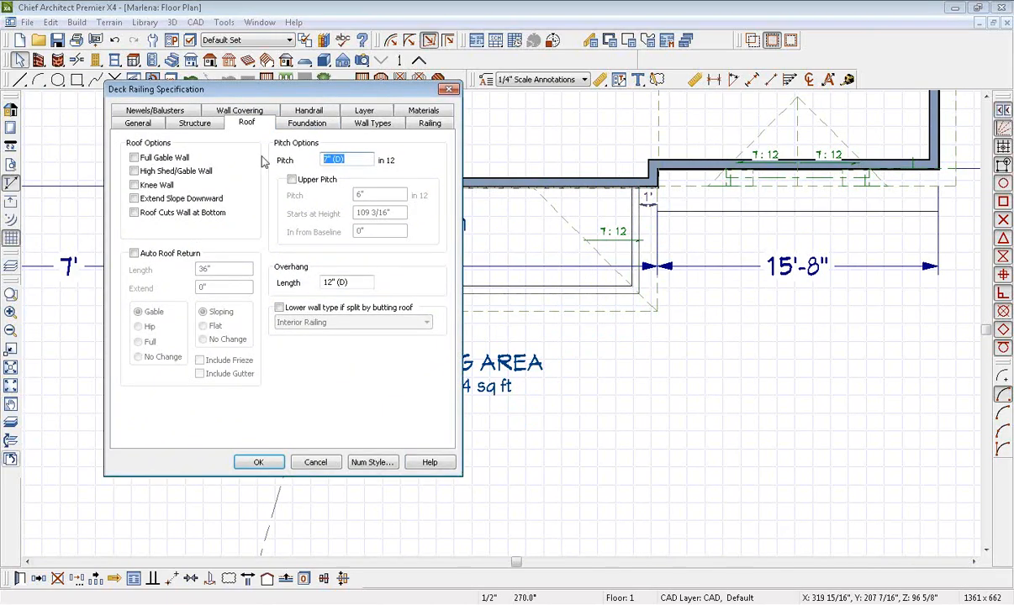
pyautogui.click(266, 470)
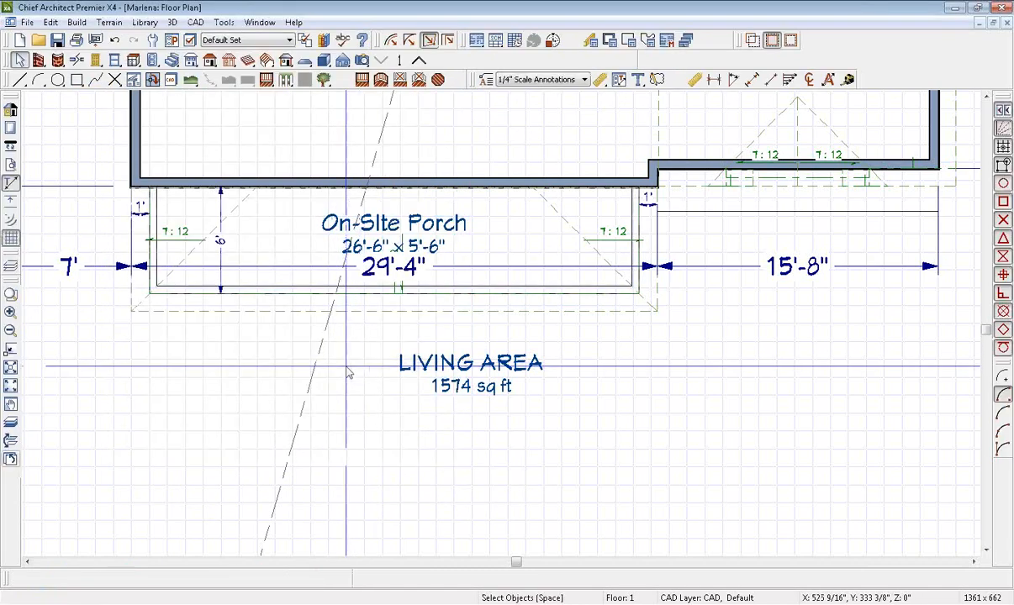
# - Inspect the porch roof from the front in the perspective full overview and go back to the floor 1 plan
pyautogui.moveTo(259, 346); pyautogui.dragTo(347, 368, button='middle')
pyautogui.click(11, 442)
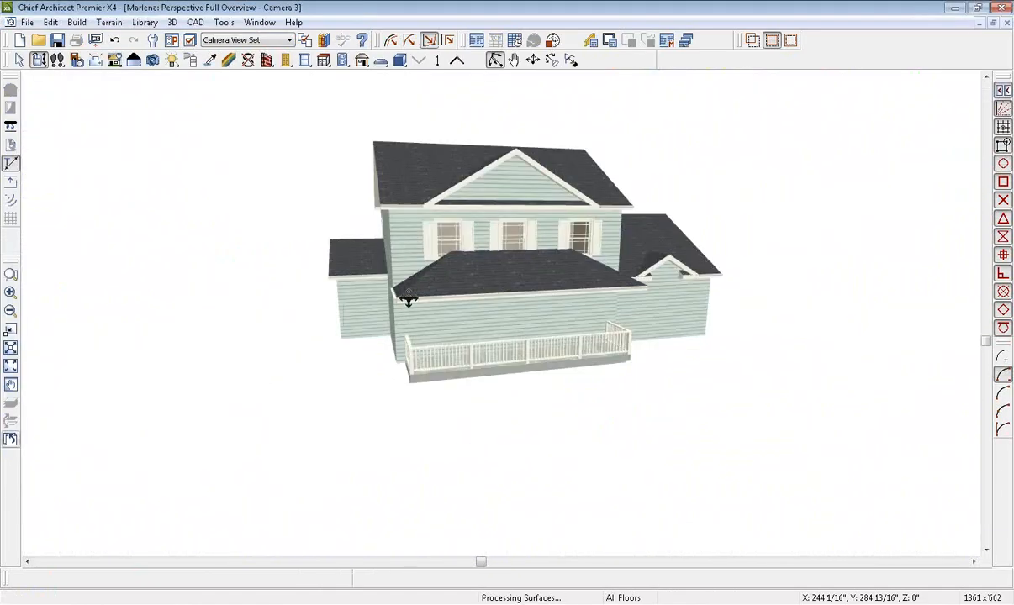
pyautogui.moveTo(505, 280); pyautogui.dragTo(562, 292)
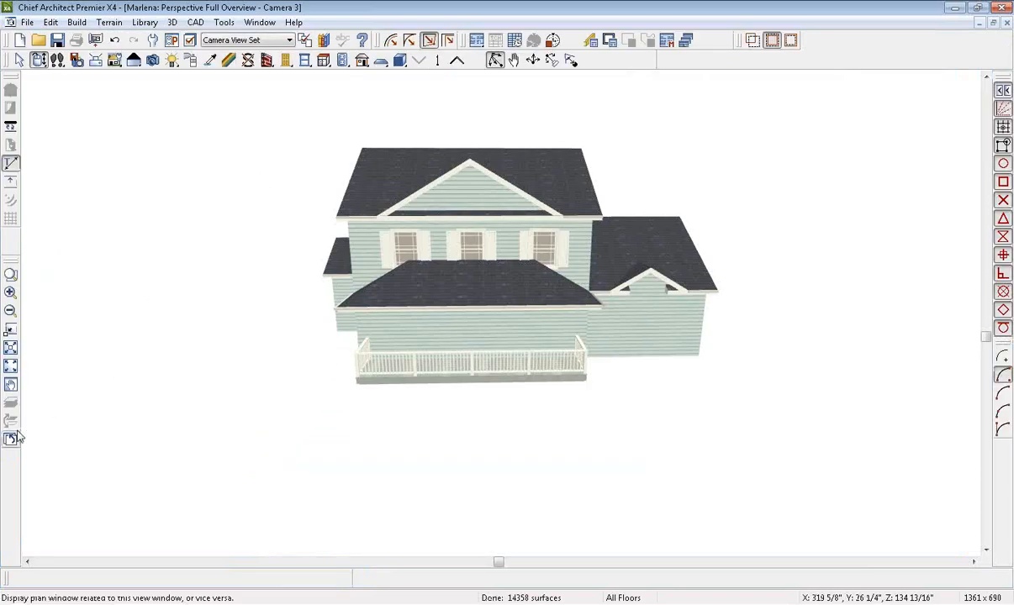
pyautogui.click(11, 422)
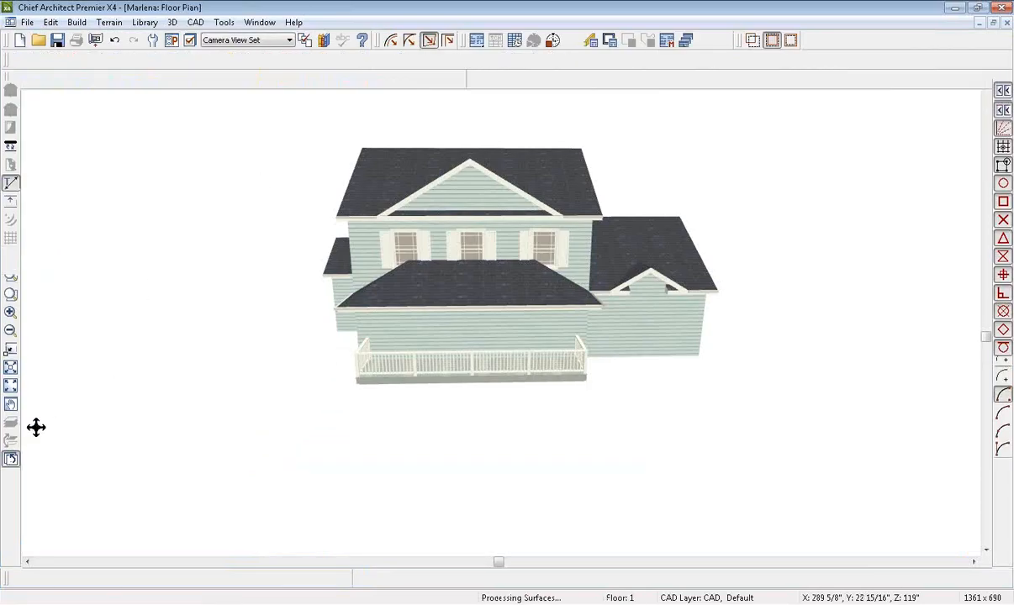
# - Rebuild the roof planes from the floor 1 plan so the porch roof takes its railing walls' edited pitch
pyautogui.click(306, 261)
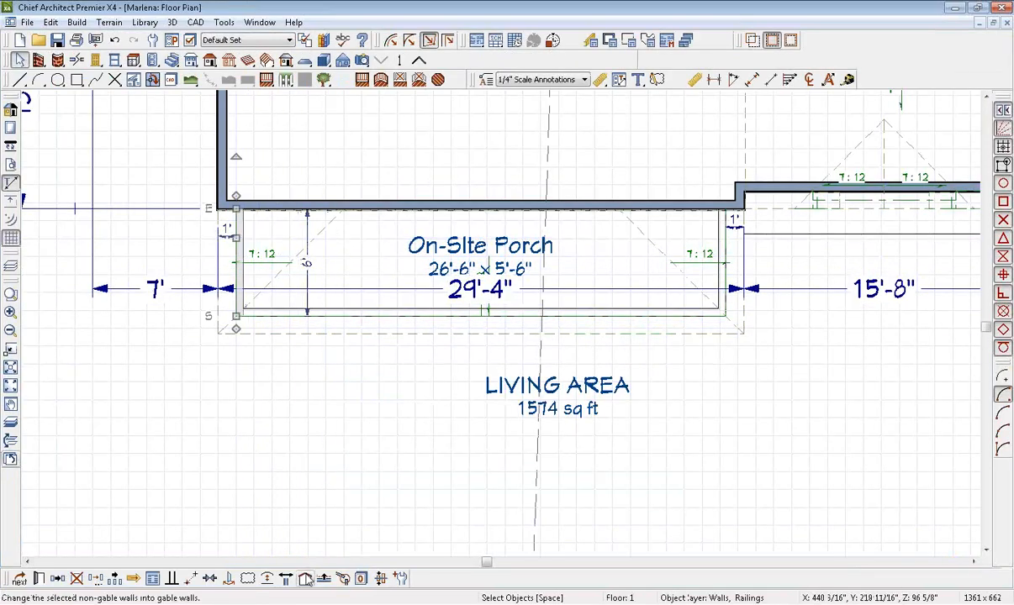
pyautogui.hotkey('alt', 'Tab')
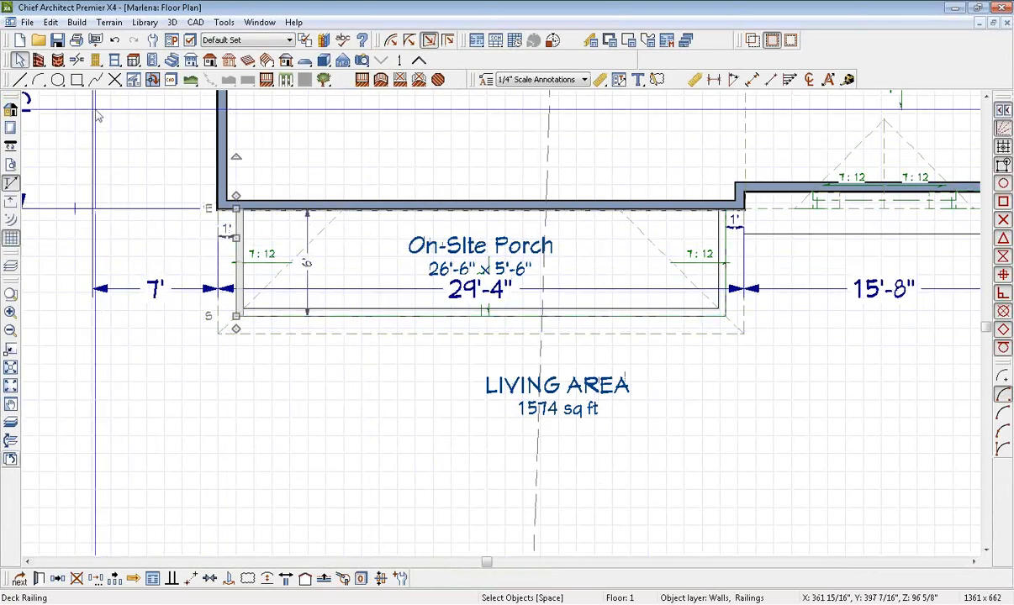
pyautogui.doubleClick(210, 62)
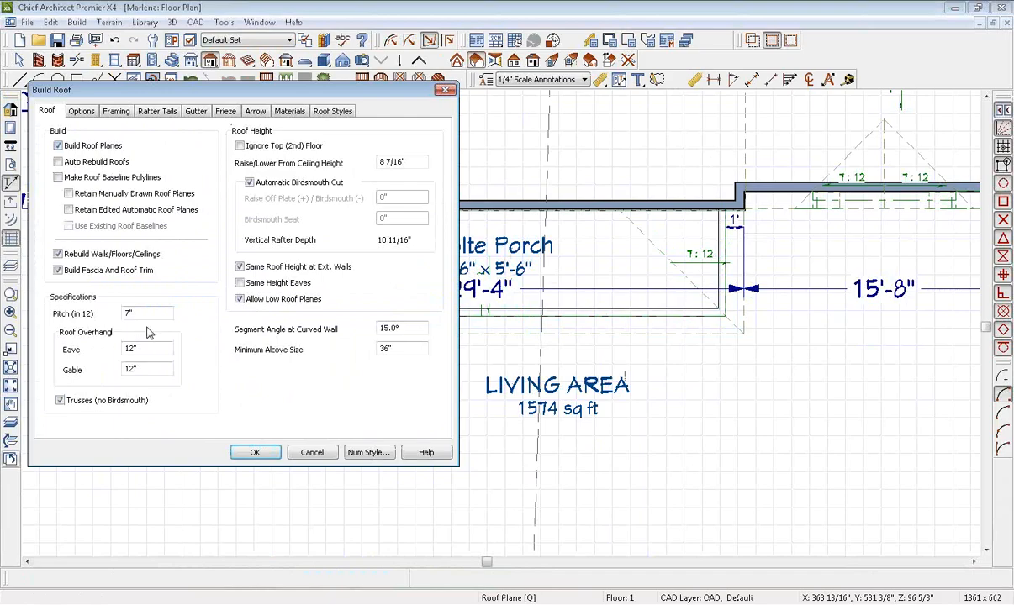
pyautogui.click(257, 453)
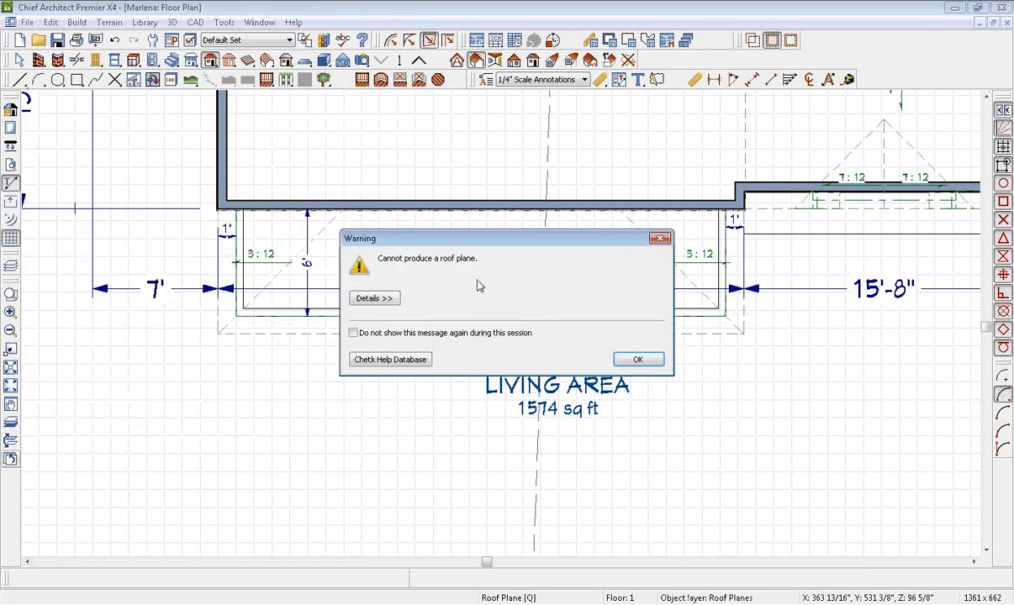
pyautogui.click(638, 360)
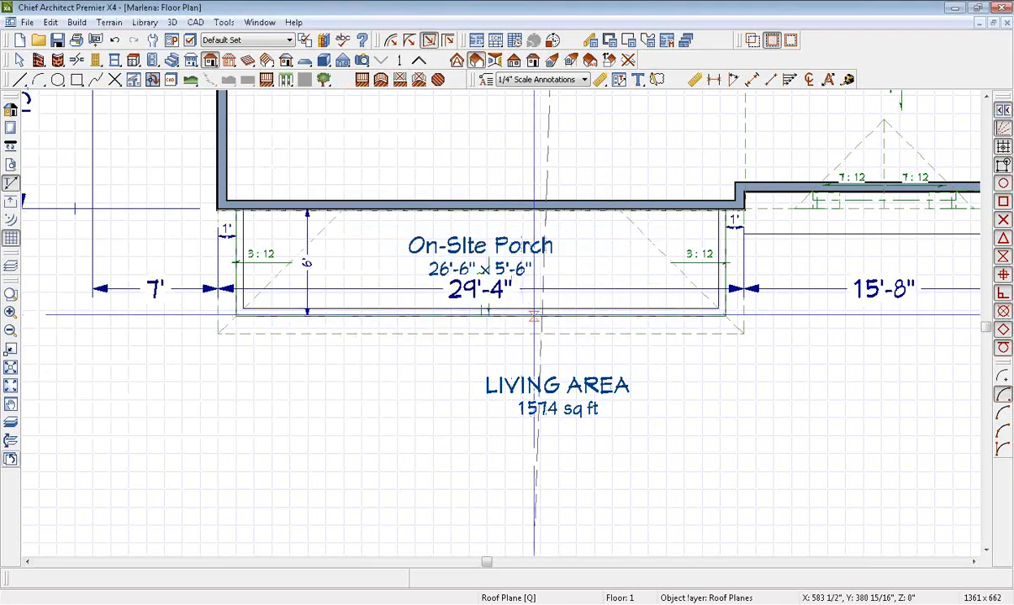
pyautogui.scroll(-4, 561, 368)
pyautogui.press('space')
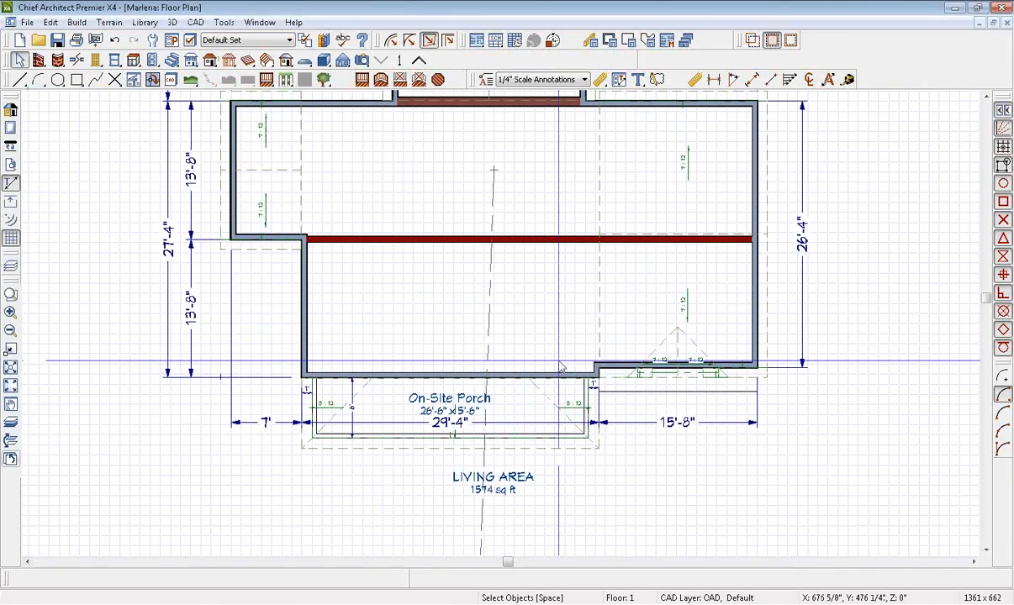
# - Examine the rebuilt porch roof from several sides in the perspective full overview, and return to the floor 1 plan
pyautogui.scroll(-3, 561, 369)
pyautogui.click(418, 60)
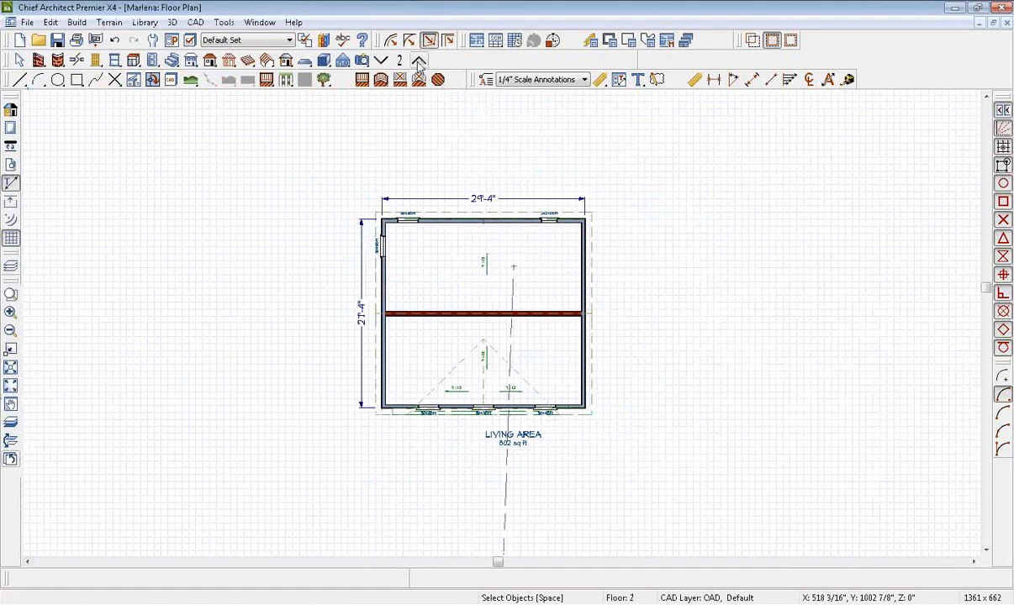
pyautogui.click(380, 61)
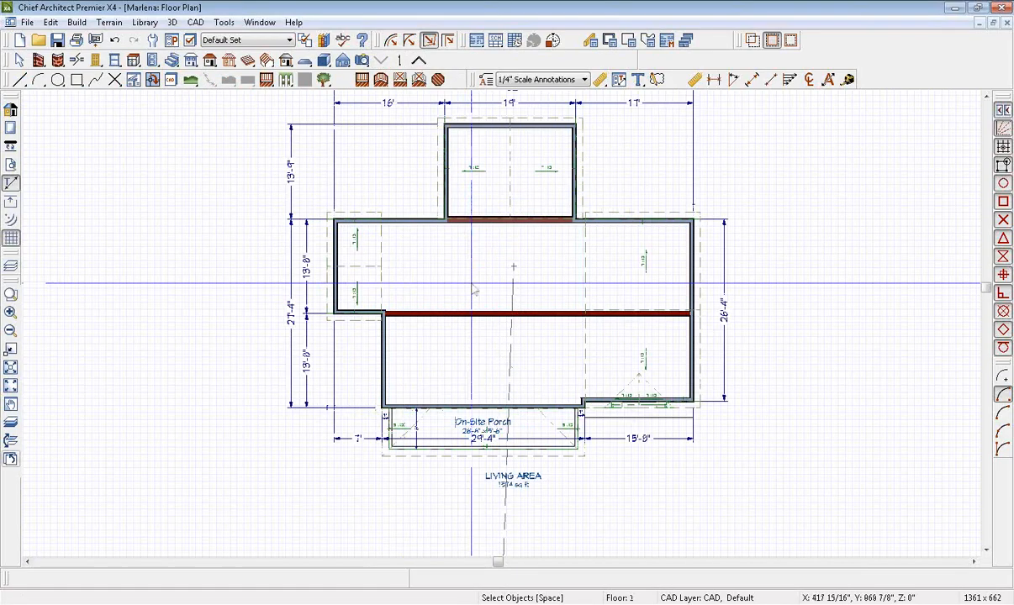
pyautogui.moveTo(486, 282); pyautogui.dragTo(475, 172, button='middle')
pyautogui.click(11, 460)
pyautogui.moveTo(244, 300); pyautogui.dragTo(590, 291)
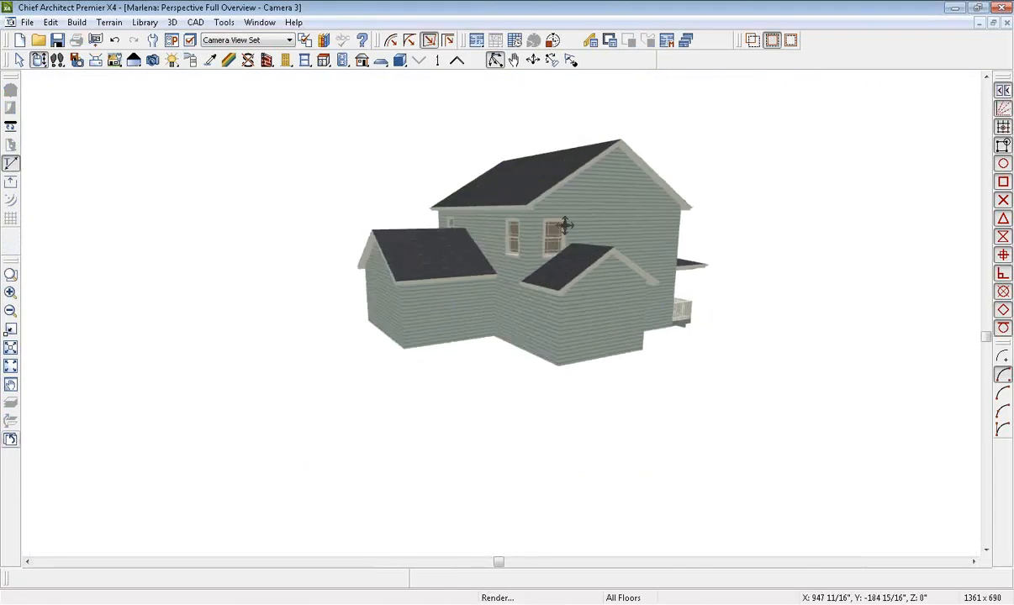
pyautogui.moveTo(418, 294)
pyautogui.mouseDown()
pyautogui.moveTo(480, 285)
pyautogui.moveTo(657, 290)
pyautogui.moveTo(444, 303)
pyautogui.moveTo(670, 288)
pyautogui.moveTo(347, 278)
pyautogui.moveTo(648, 287)
pyautogui.moveTo(402, 292)
pyautogui.mouseUp()
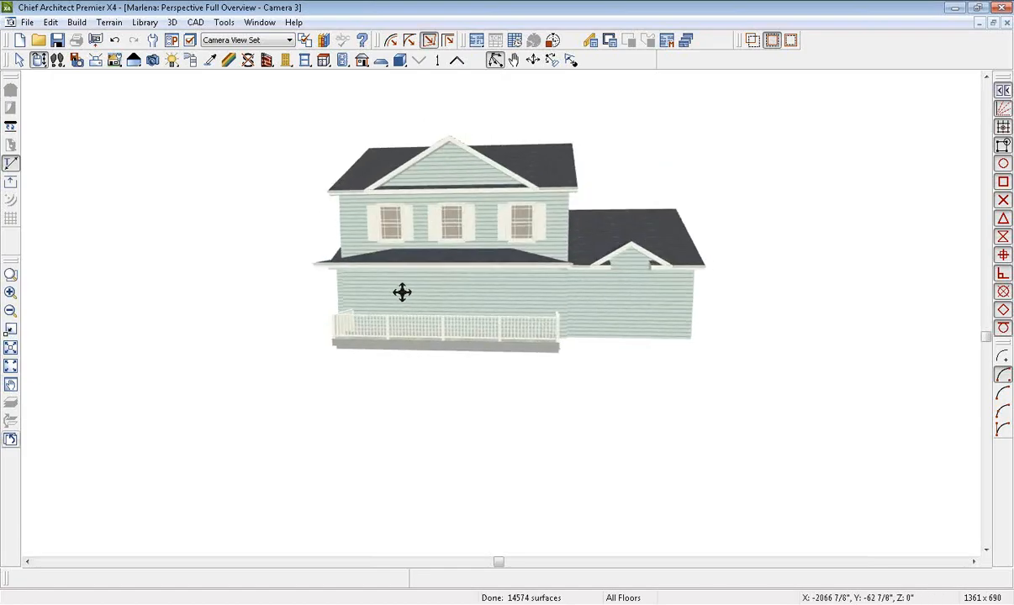
pyautogui.moveTo(501, 301); pyautogui.dragTo(358, 296)
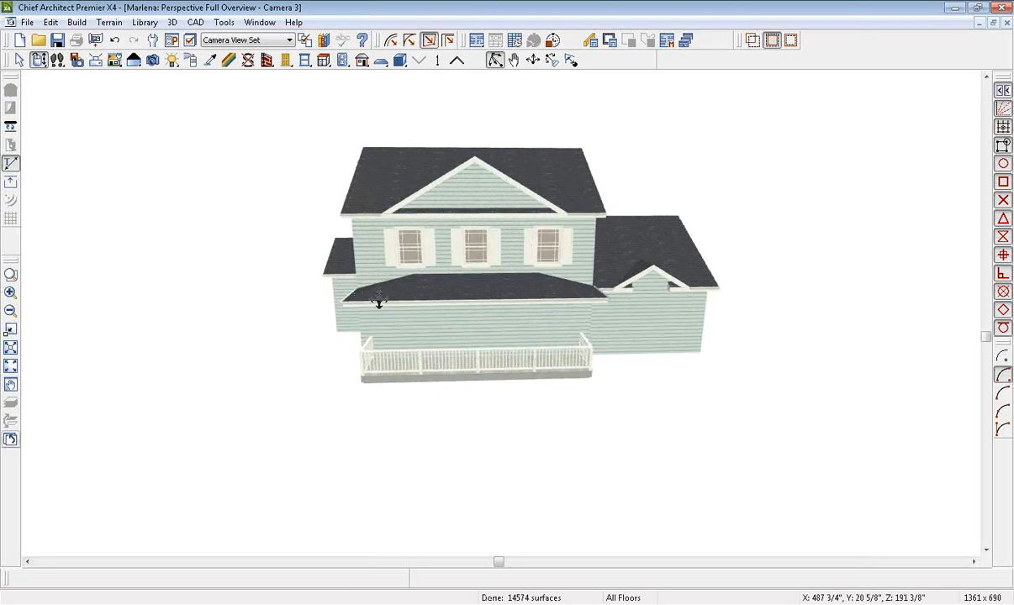
pyautogui.moveTo(378, 300); pyautogui.dragTo(494, 285)
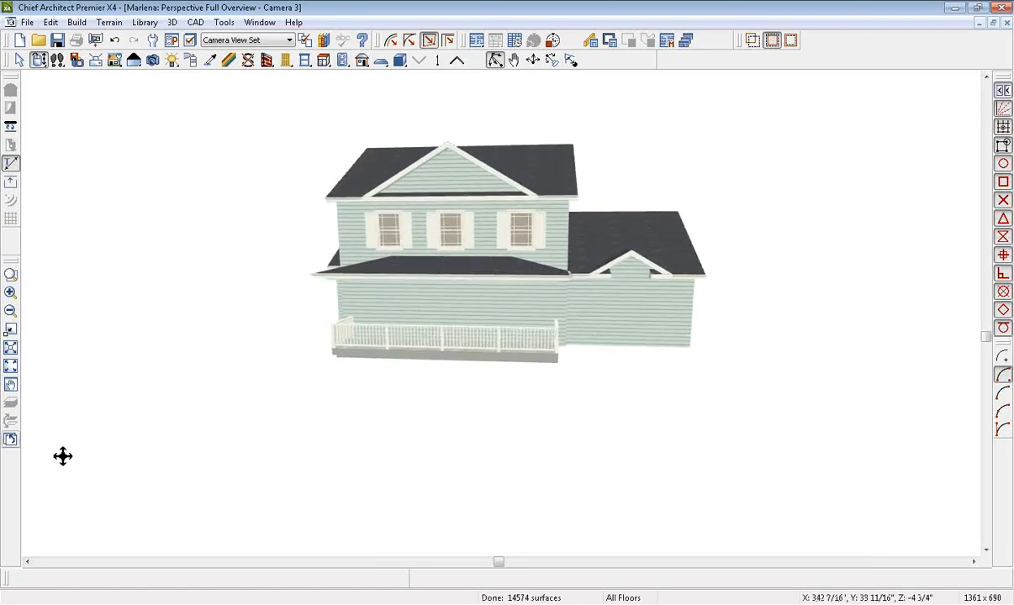
pyautogui.click(11, 440)
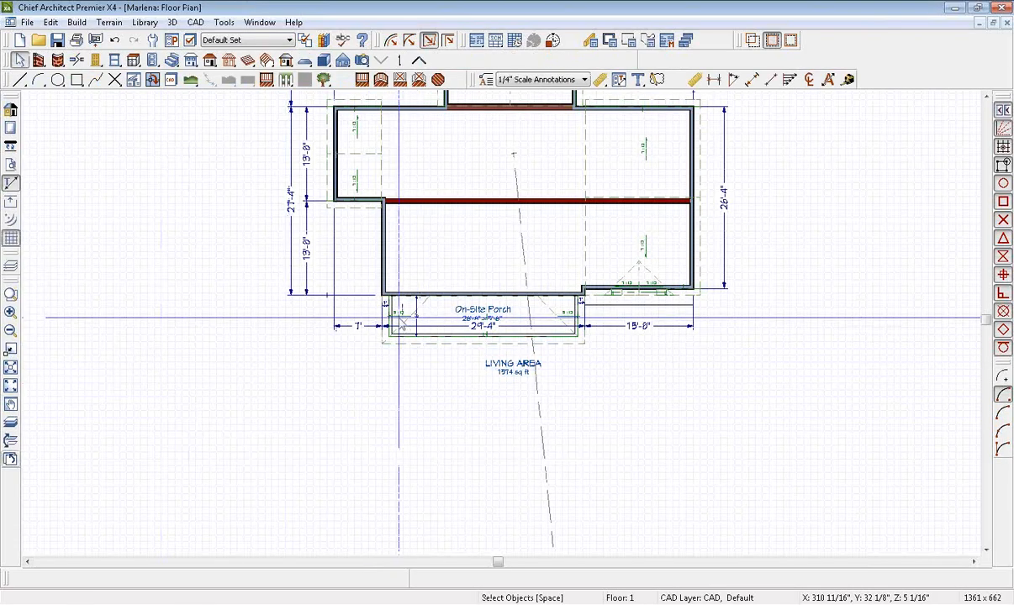
# - Reset the roof pitch of the On-Site Porch's left and right end railing walls to the default 7 in 12
pyautogui.scroll(3, 399, 318)
pyautogui.doubleClick(374, 277)
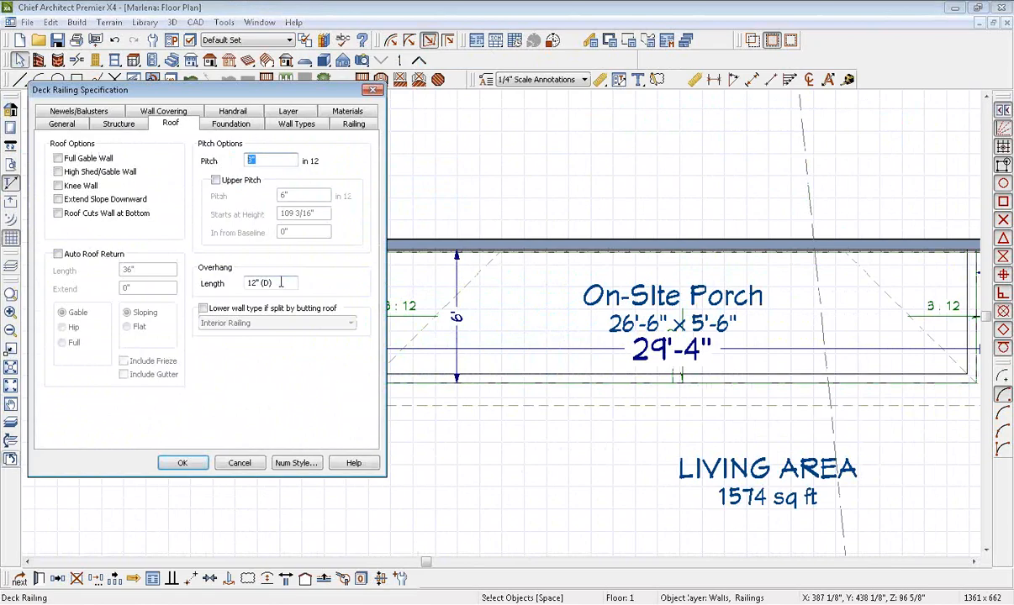
pyautogui.press('Tab')
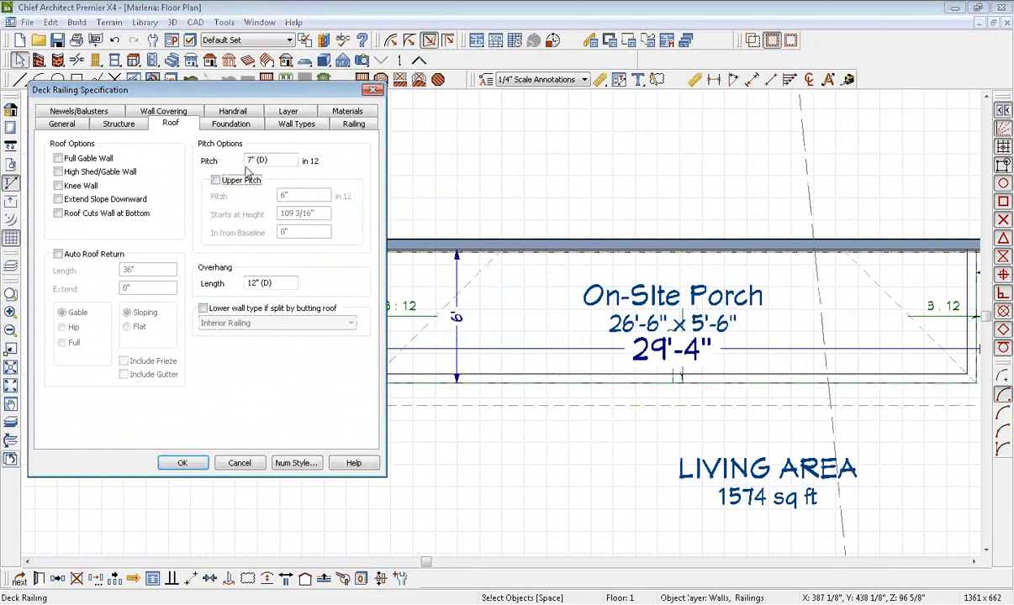
pyautogui.click(200, 462)
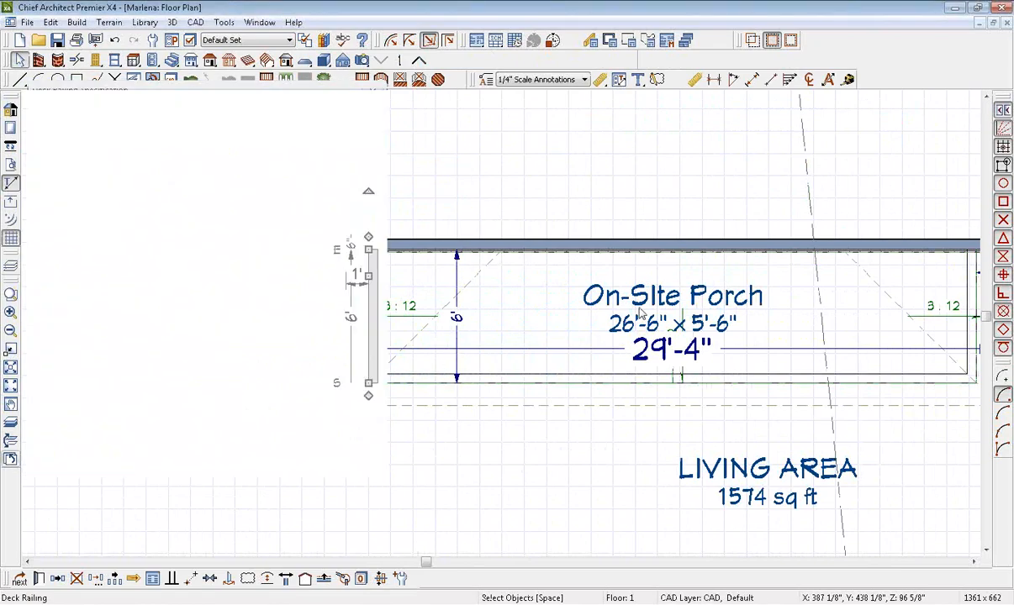
pyautogui.moveTo(624, 313); pyautogui.dragTo(245, 314, button='middle')
pyautogui.doubleClick(593, 304)
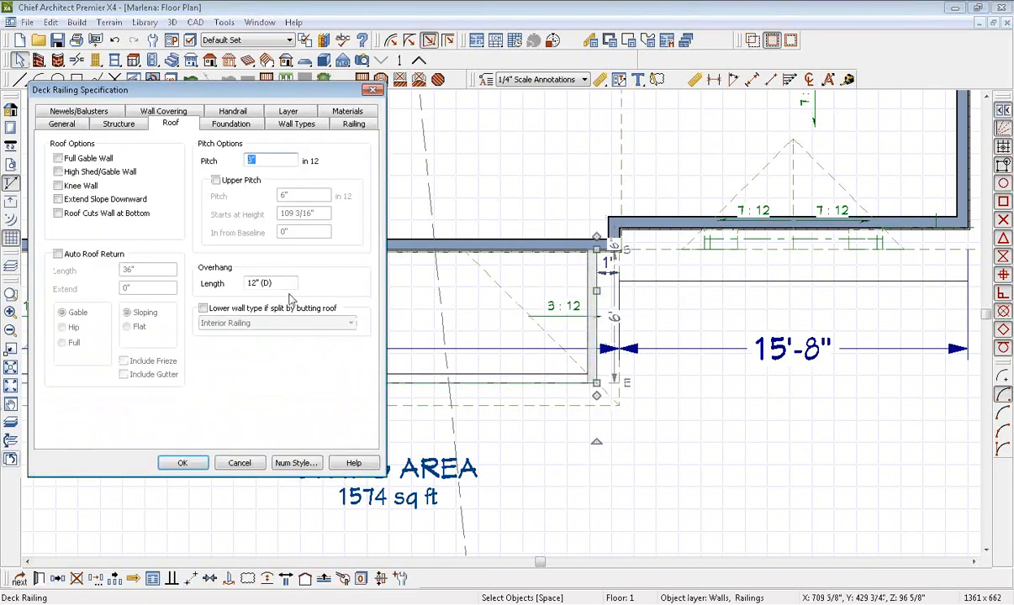
pyautogui.press('Tab')
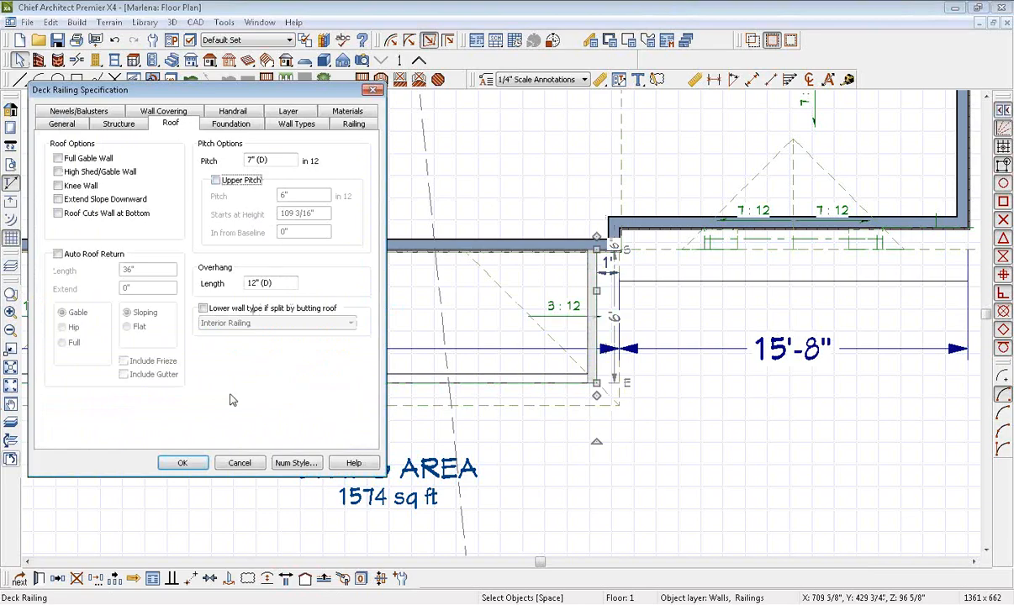
pyautogui.click(183, 463)
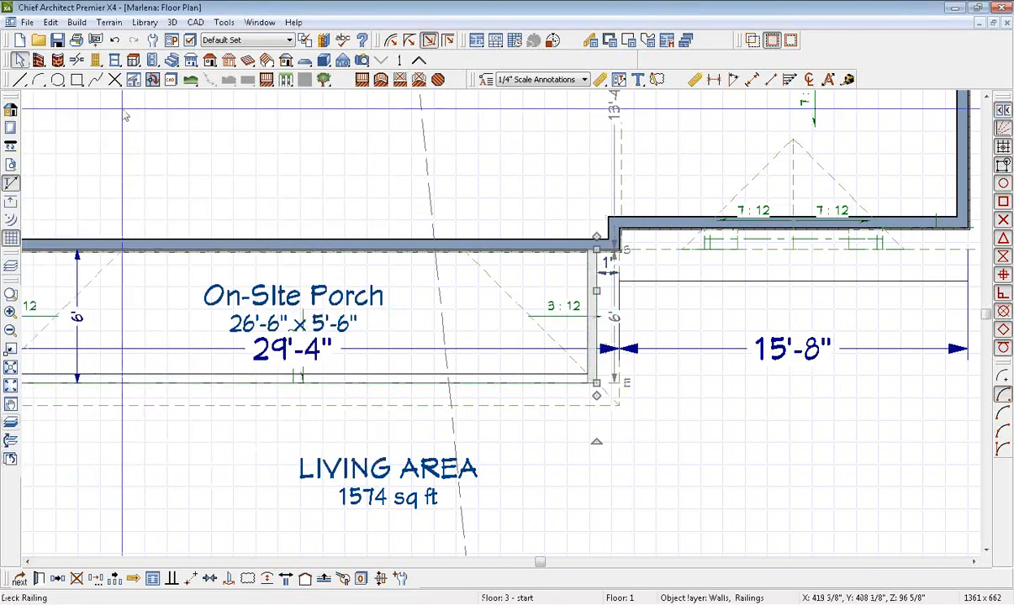
# - Rebuild the roof planes with the new porch end pitches, and check the porch roof in the perspective full overview
pyautogui.click(209, 59)
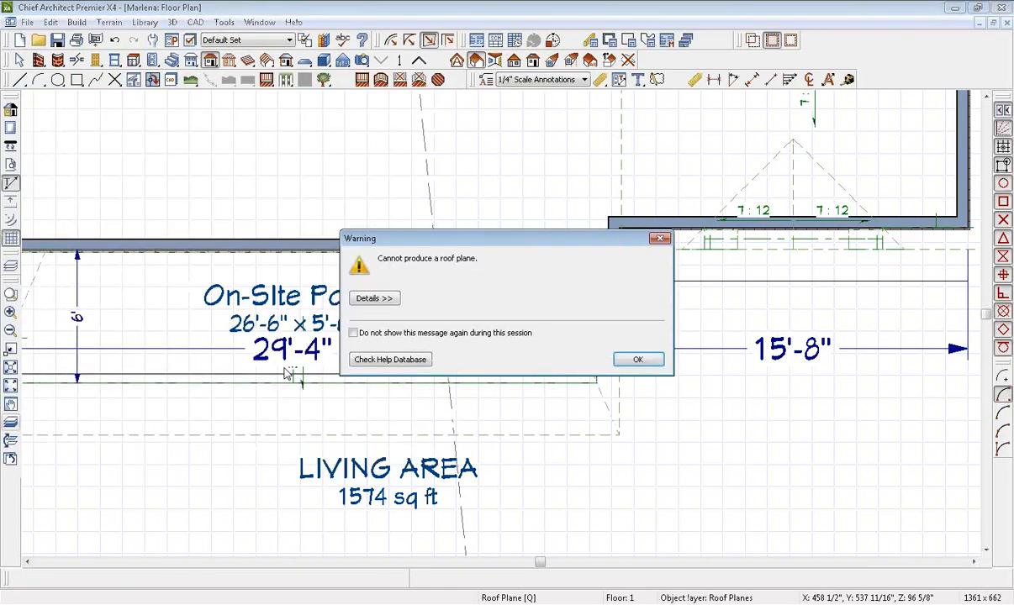
pyautogui.click(638, 359)
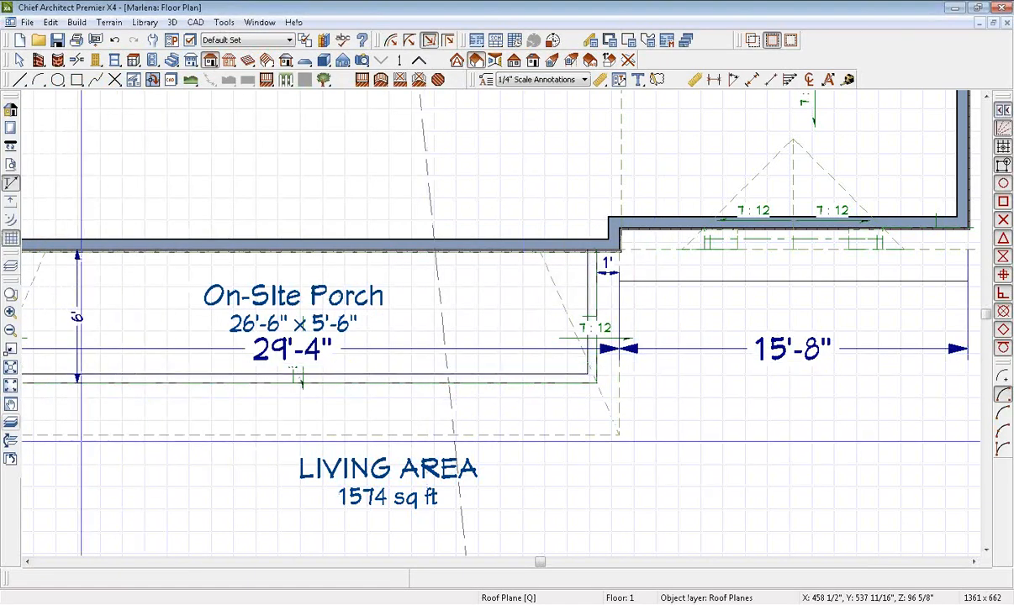
pyautogui.press('space')
pyautogui.click(11, 459)
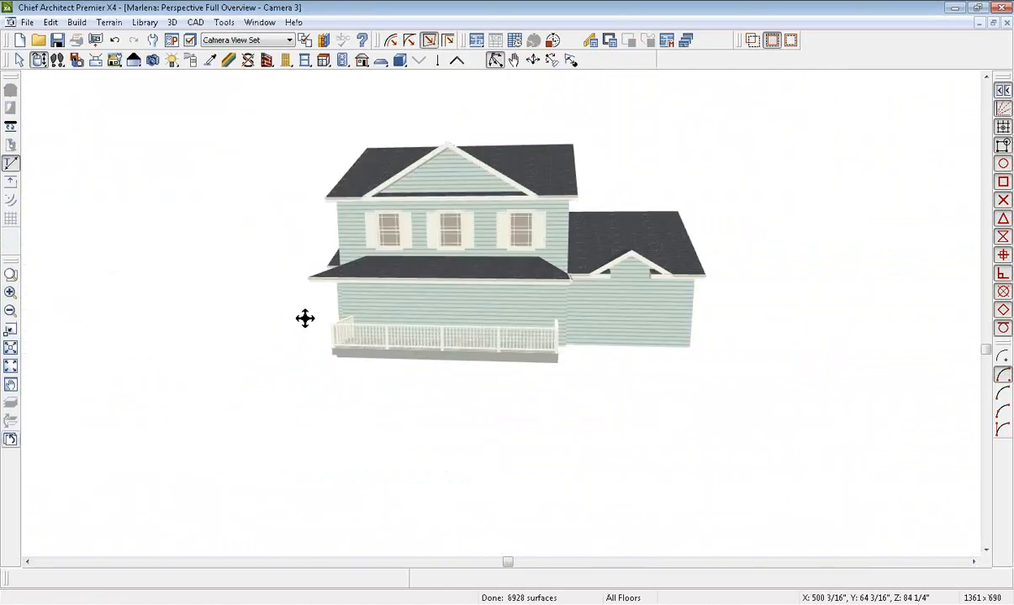
pyautogui.moveTo(350, 302); pyautogui.dragTo(350, 385)
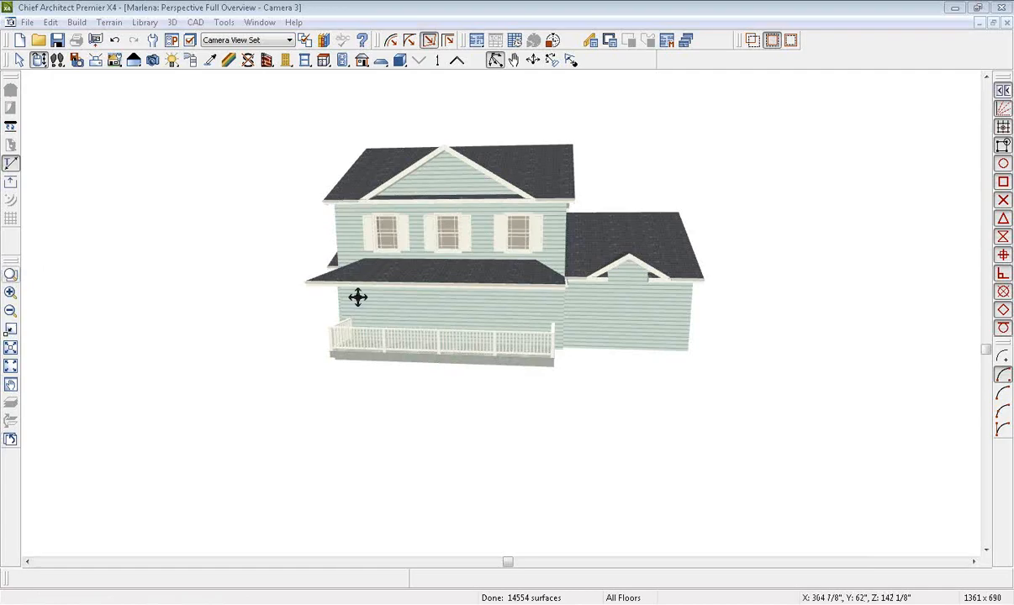
pyautogui.moveTo(425, 250); pyautogui.dragTo(447, 248)
pyautogui.click(261, 23)
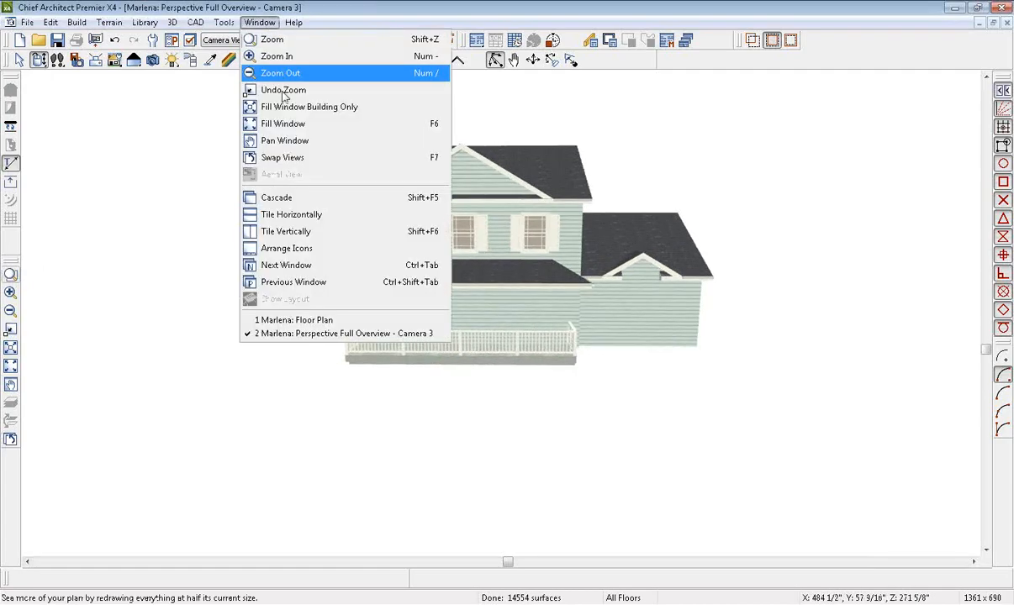
pyautogui.click(301, 320)
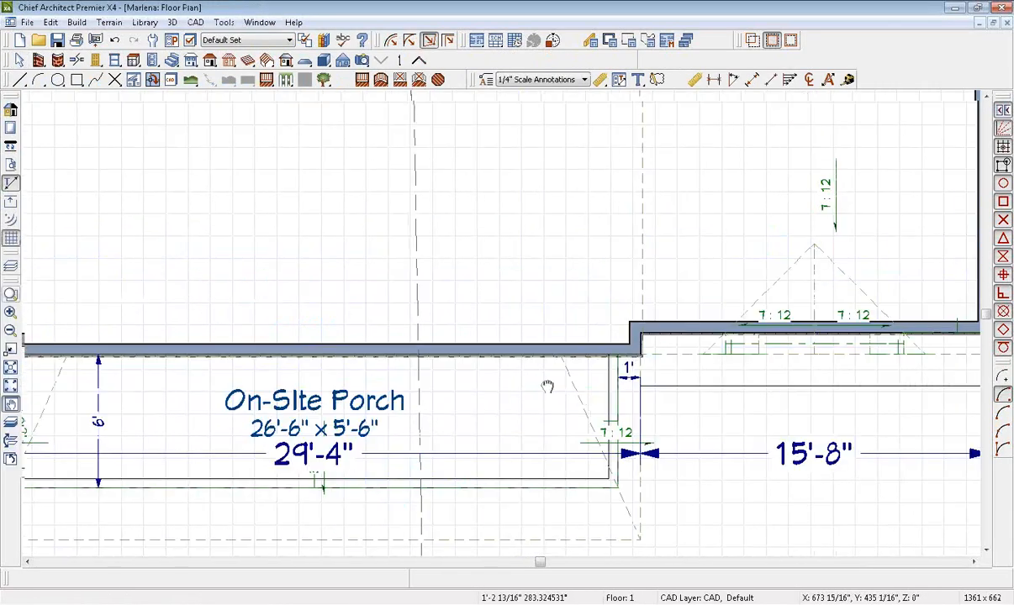
# - Set the height of the left wall's window on floor 2 to 46 inches
pyautogui.scroll(-3, 547, 387)
pyautogui.click(419, 61)
pyautogui.scroll(-2, 474, 256)
pyautogui.moveTo(474, 256); pyautogui.dragTo(521, 379, button='middle')
pyautogui.press('space')
pyautogui.scroll(-1, 484, 261)
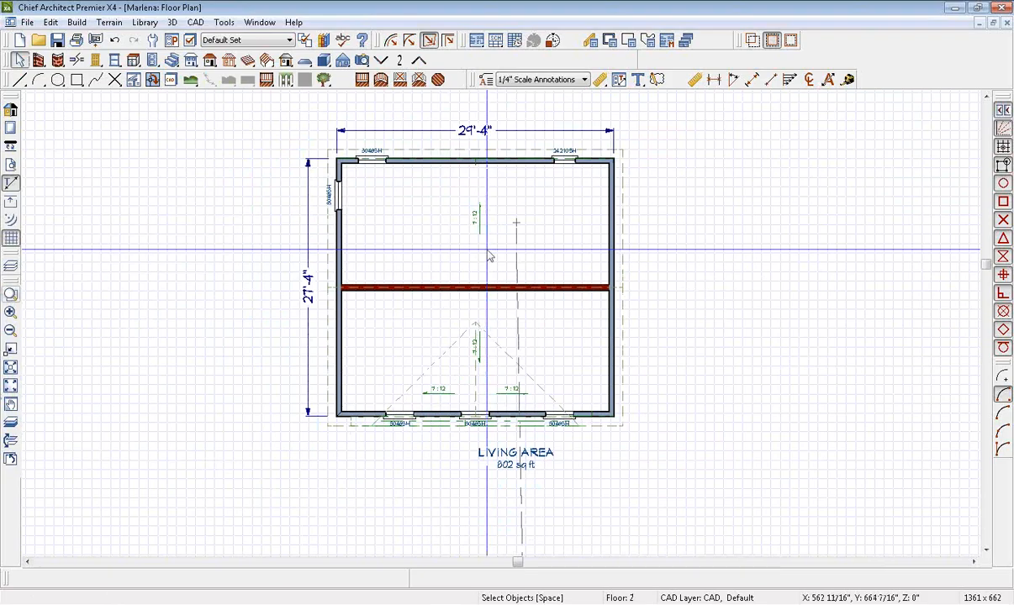
pyautogui.moveTo(343, 178); pyautogui.dragTo(394, 244, button='middle')
pyautogui.scroll(3, 405, 255)
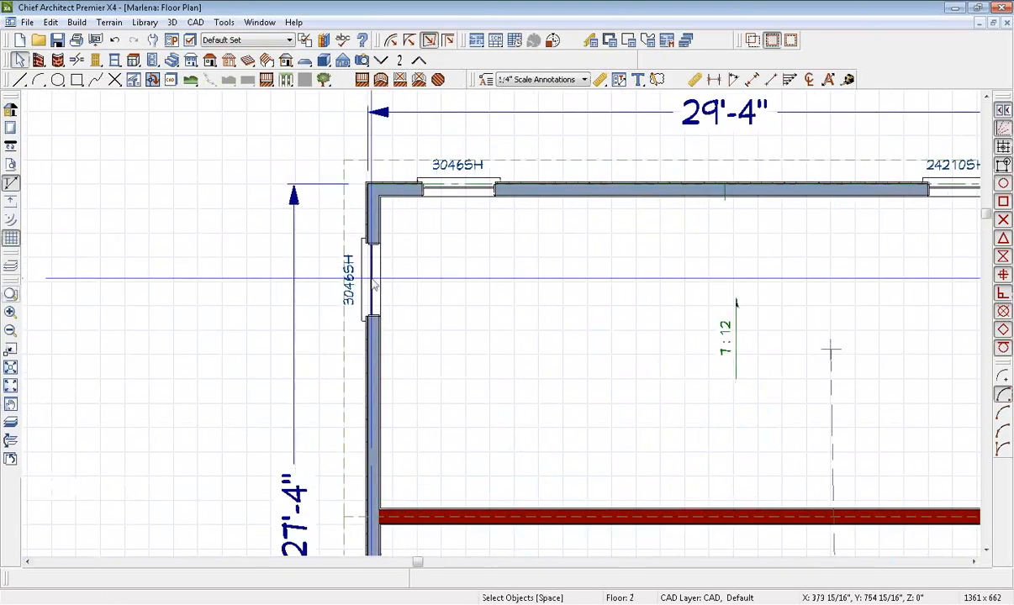
pyautogui.doubleClick(374, 283)
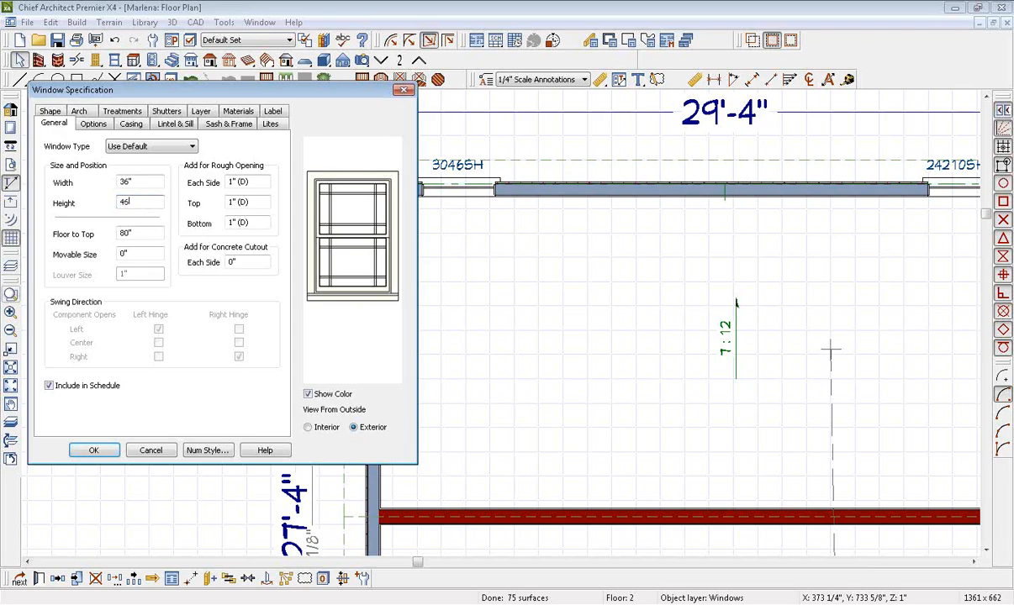
pyautogui.write('46')
pyautogui.click(93, 450)
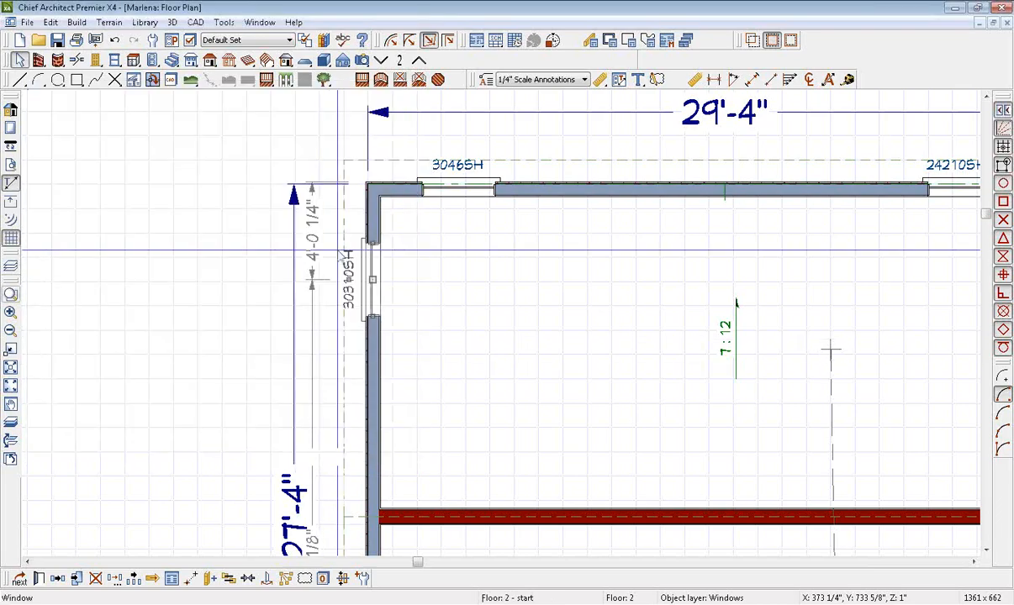
# - In the perspective full overview, resize the left wall's second-floor window to 40 inches high and 28 inches wide
pyautogui.click(11, 459)
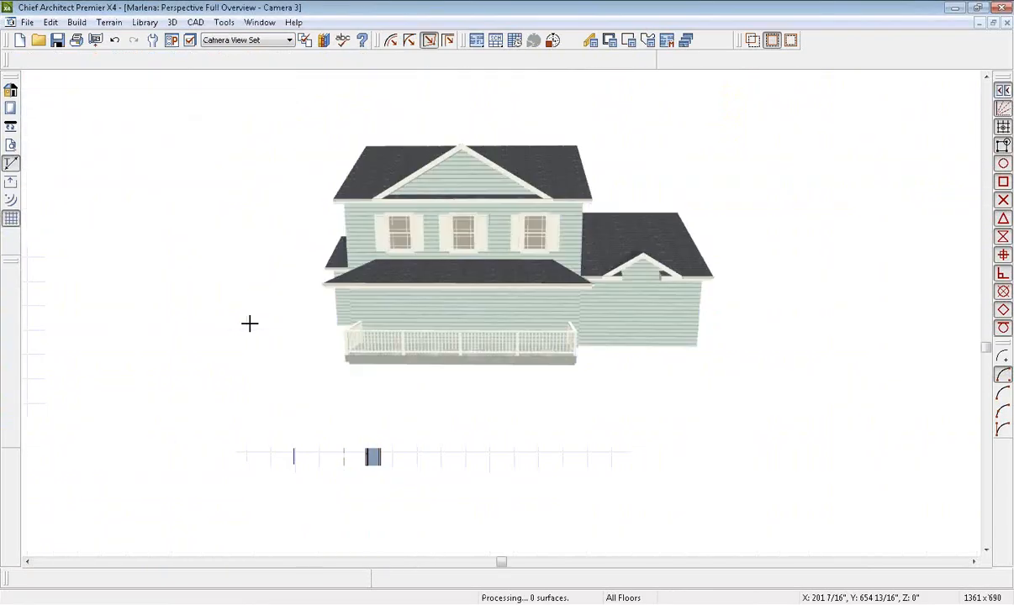
pyautogui.moveTo(212, 297); pyautogui.dragTo(537, 305)
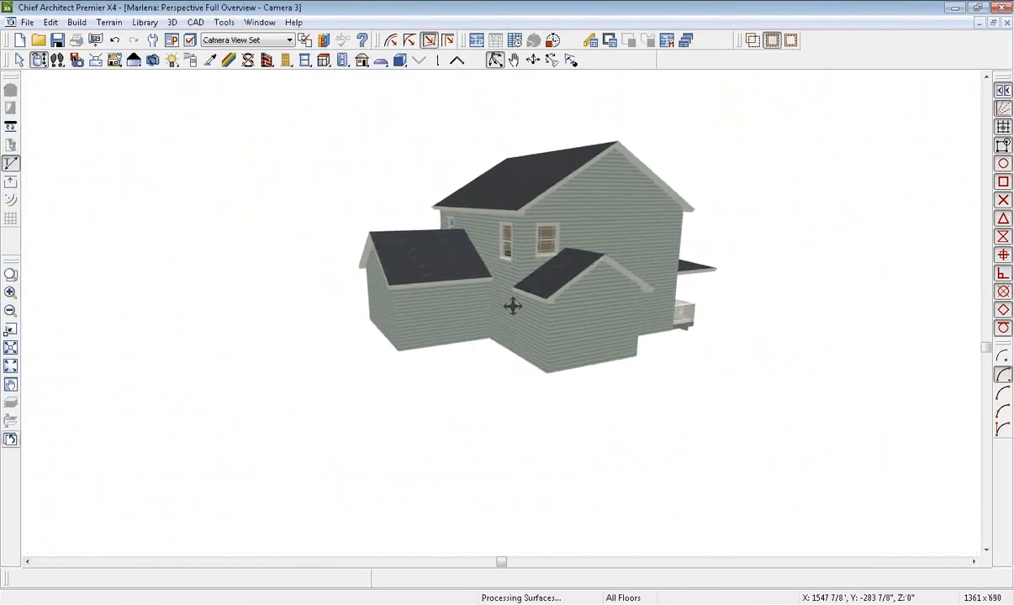
pyautogui.press('space')
pyautogui.doubleClick(521, 238)
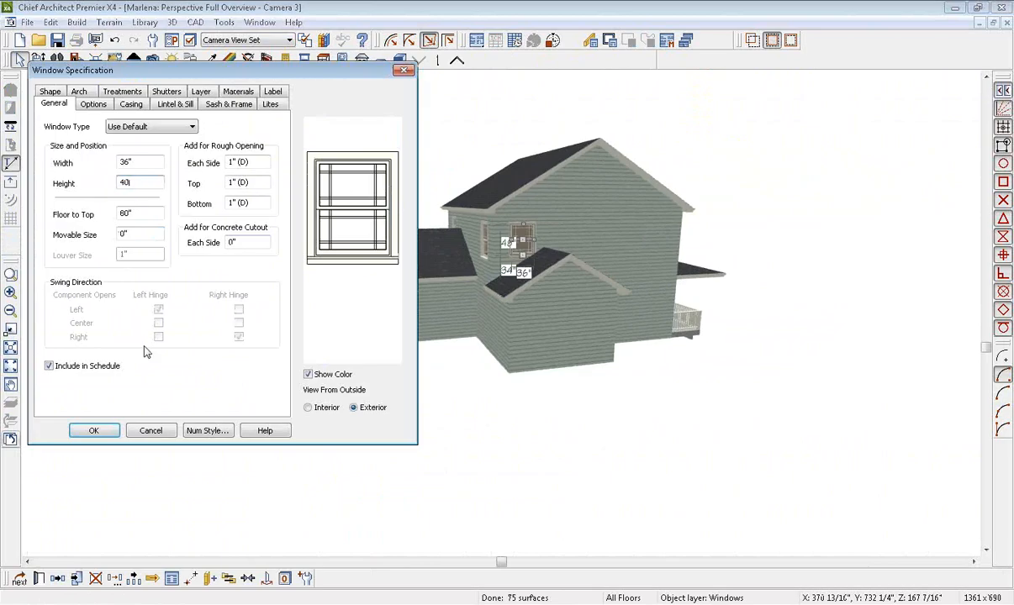
pyautogui.click(94, 431)
pyautogui.doubleClick(521, 235)
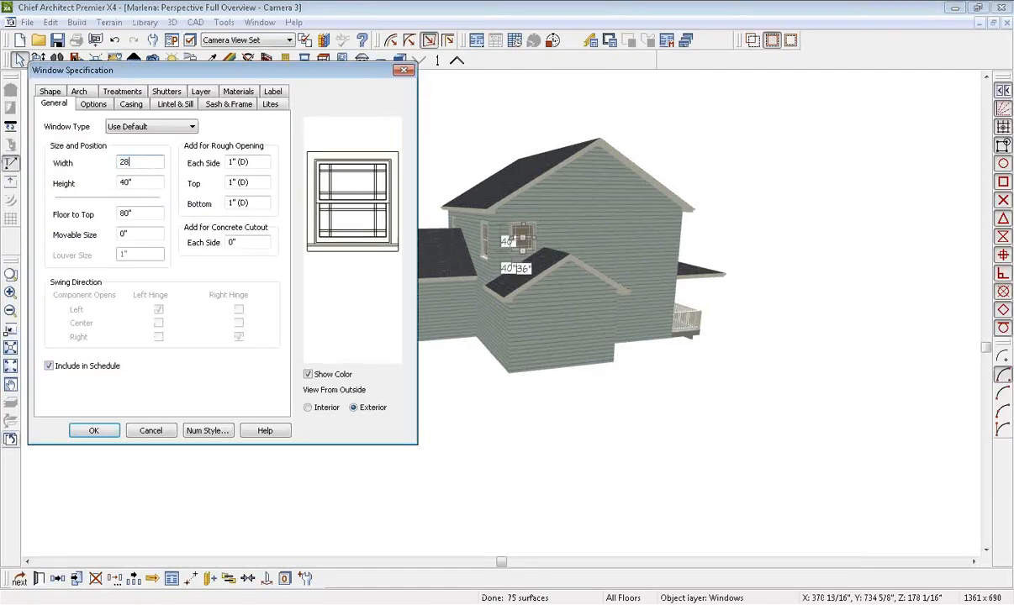
pyautogui.click(91, 431)
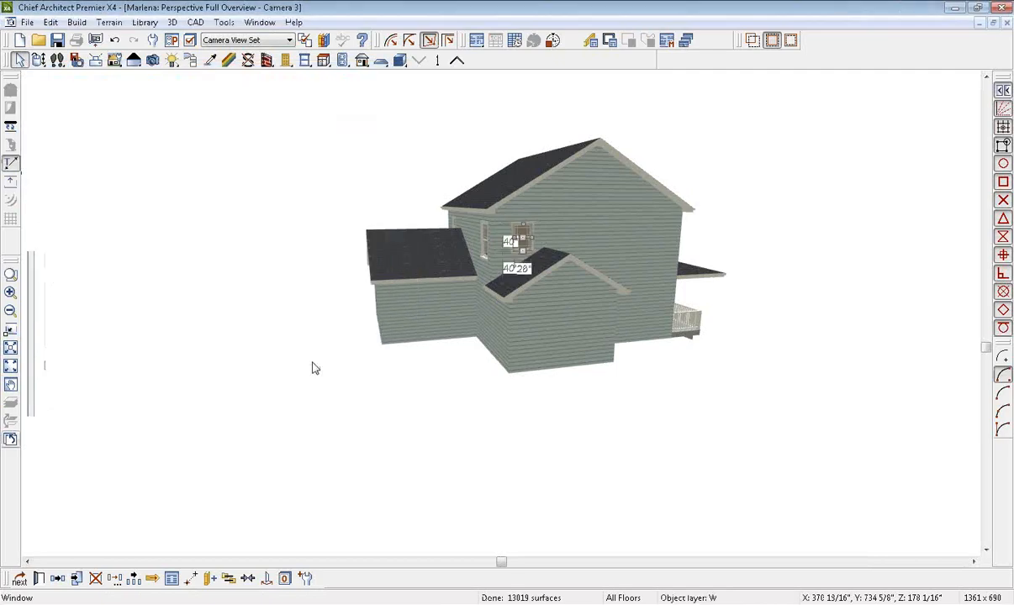
pyautogui.click(39, 60)
pyautogui.moveTo(412, 185); pyautogui.dragTo(380, 179)
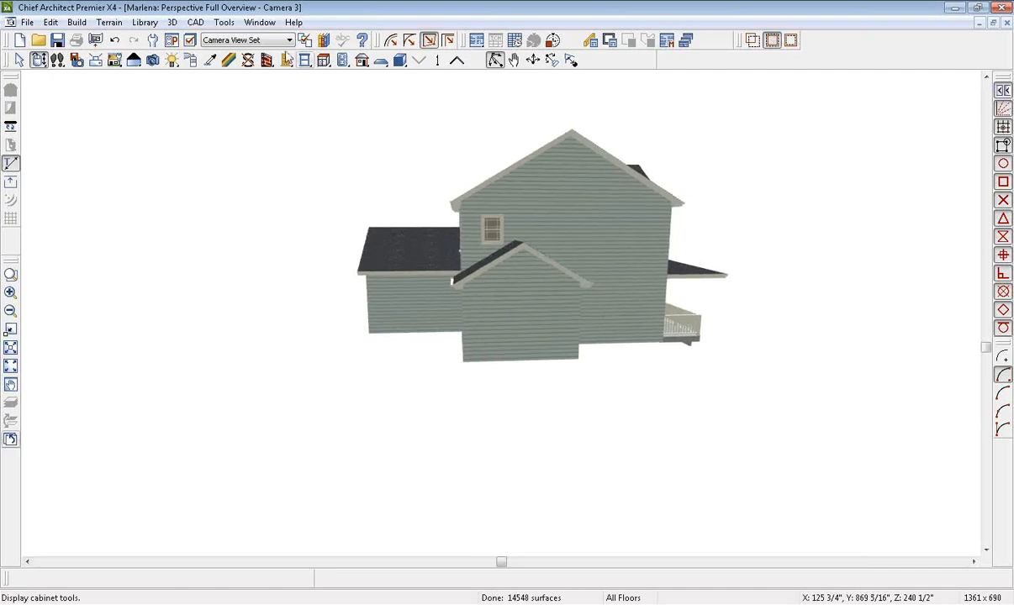
# - In the floor plan, set the height of the left wall's second-floor window to 42 inches
pyautogui.click(259, 21)
pyautogui.click(273, 319)
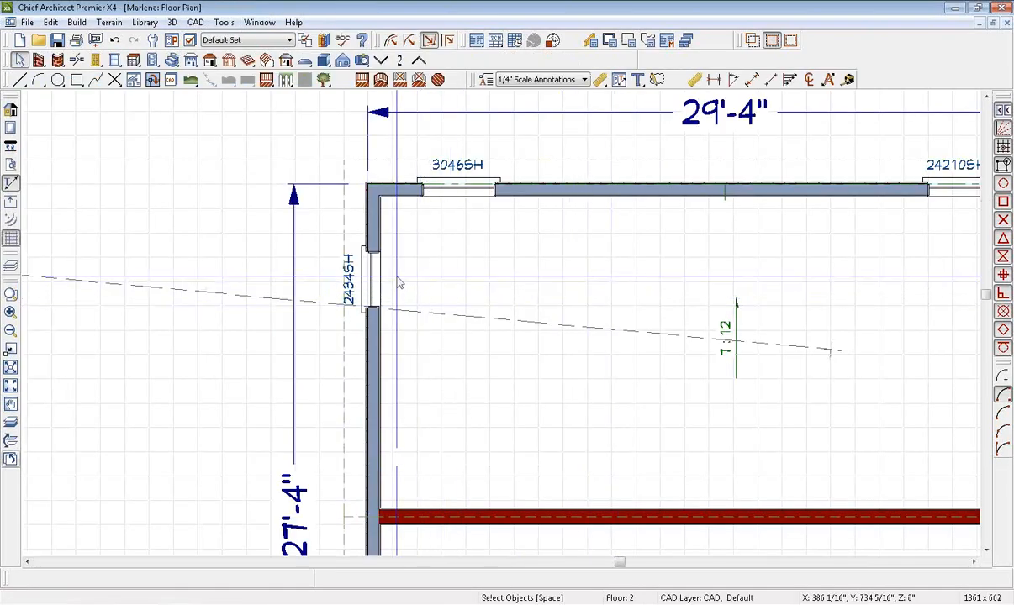
pyautogui.scroll(1, 392, 282)
pyautogui.scroll(1, 378, 288)
pyautogui.doubleClick(377, 288)
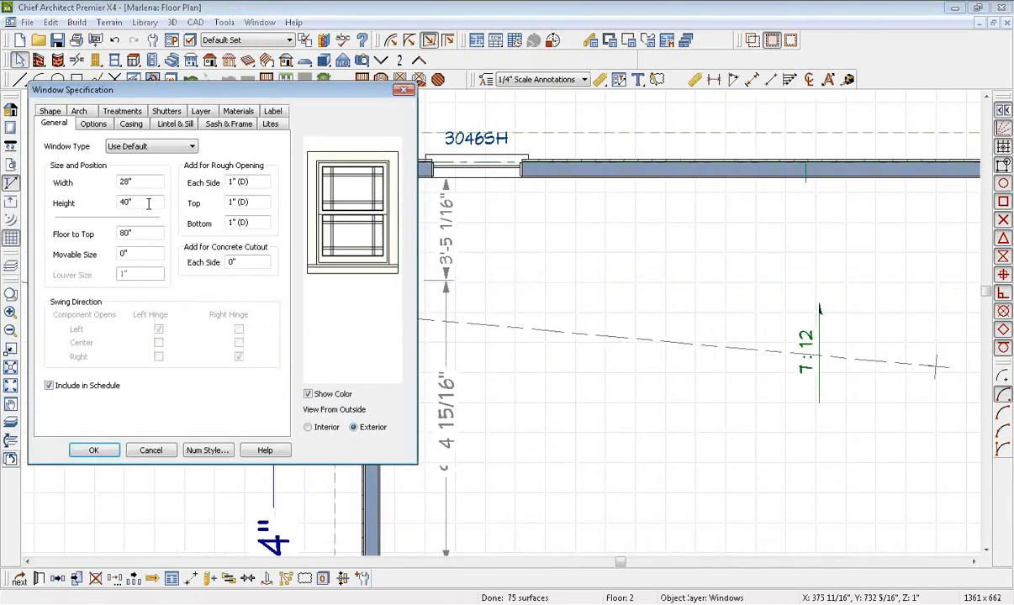
pyautogui.write('42')
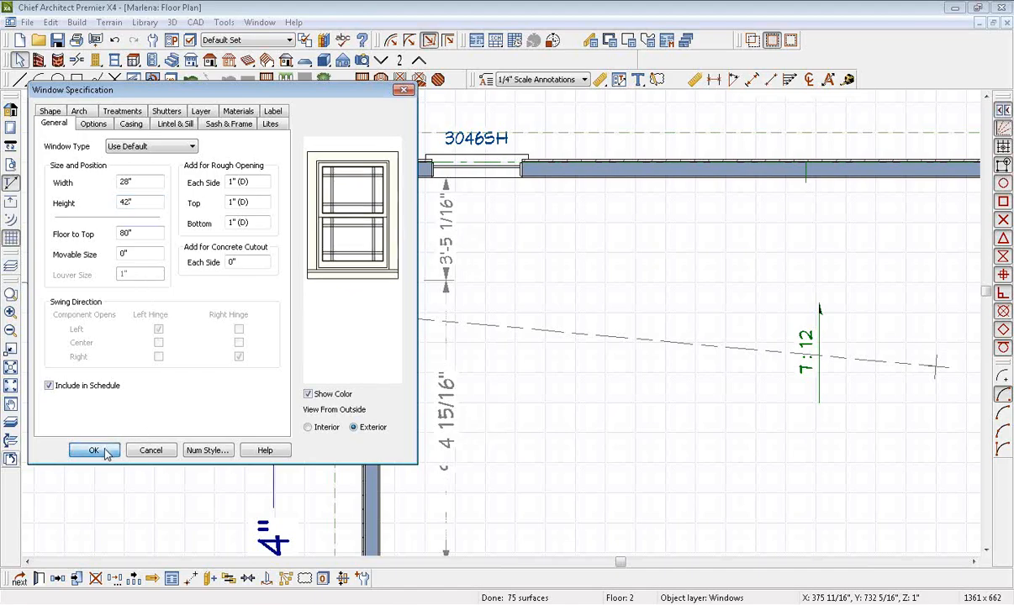
pyautogui.click(94, 450)
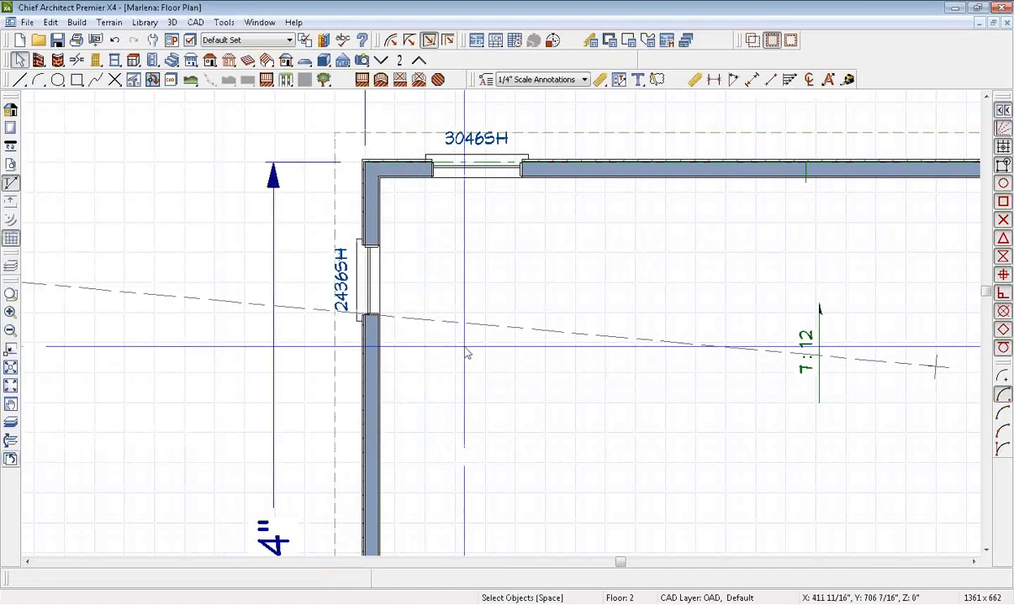
# - Reduce the height of the left wall's second-floor window to make it a 24210SH
pyautogui.doubleClick(370, 277)
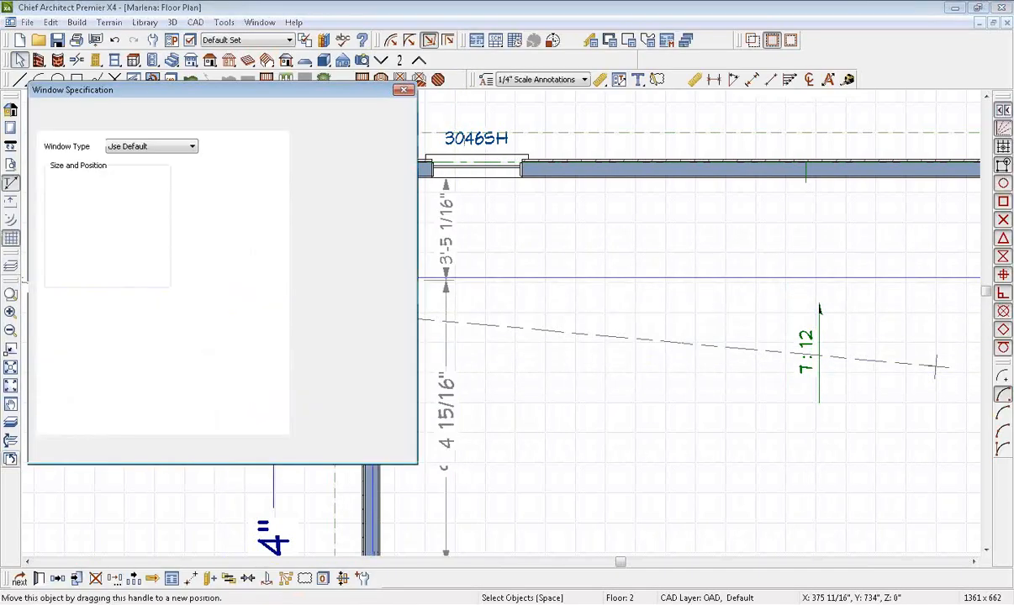
pyautogui.moveTo(131, 202); pyautogui.dragTo(85, 208)
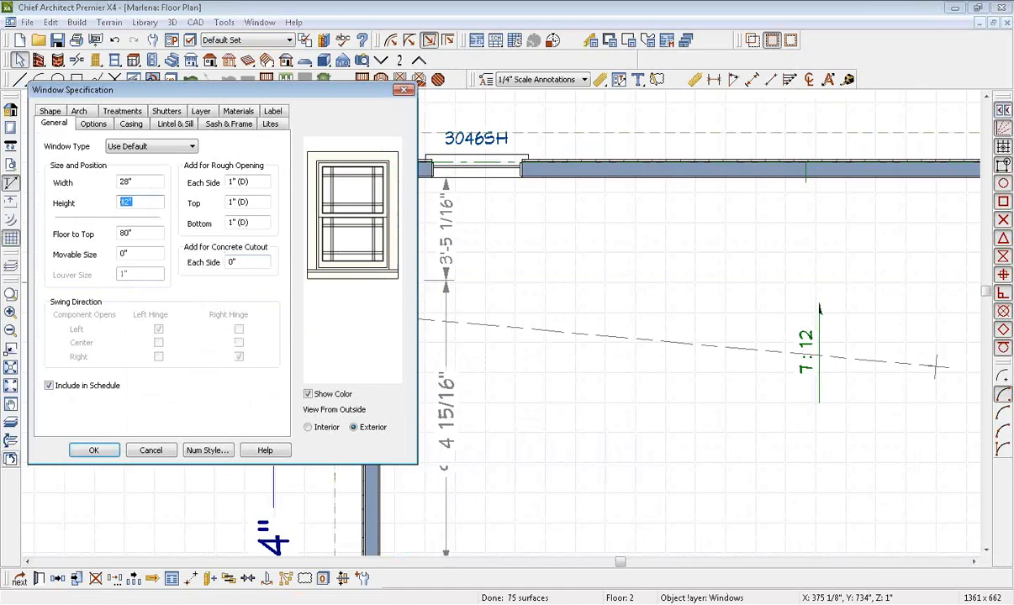
pyautogui.click(94, 450)
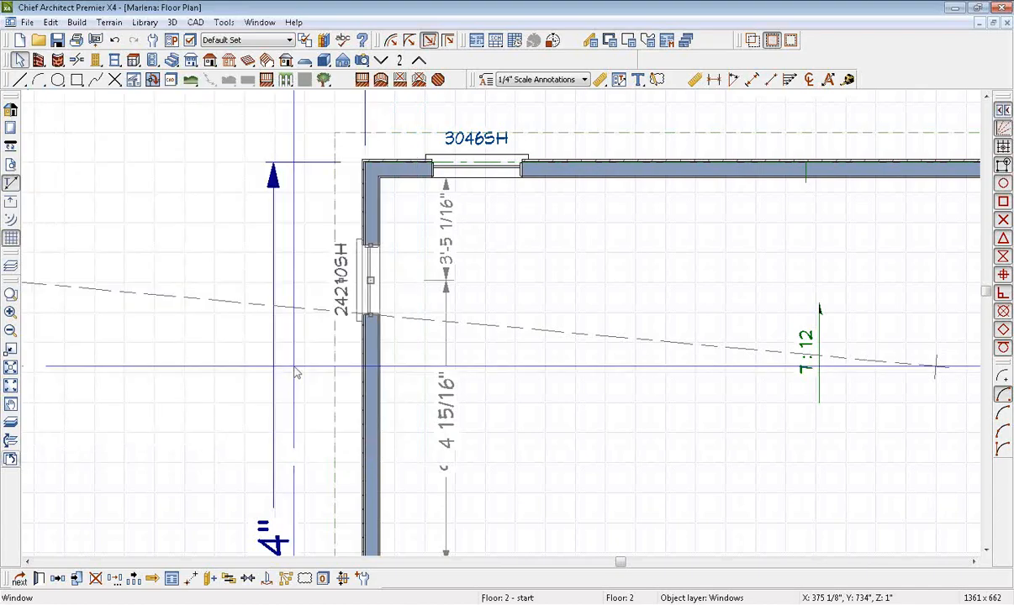
# - Switch to the Marlena brochure in Adobe Acrobat and examine the interior wall layout of the second-floor plan
pyautogui.scroll(-1, 566, 376)
pyautogui.moveTo(583, 395); pyautogui.dragTo(373, 358, button='middle')
pyautogui.scroll(-2, 496, 326)
pyautogui.moveTo(500, 326); pyautogui.dragTo(482, 240, button='middle')
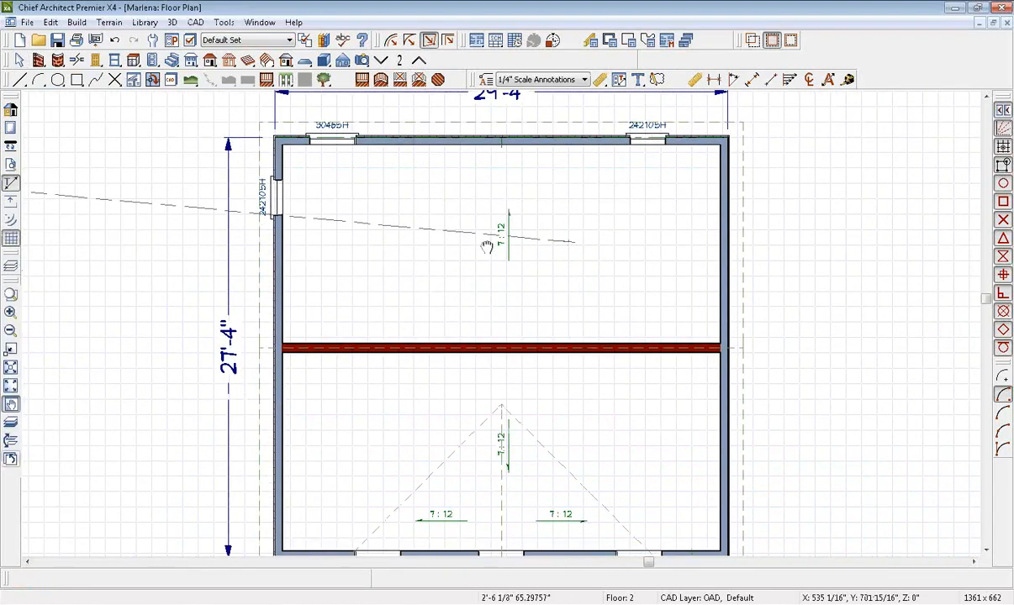
pyautogui.moveTo(555, 273); pyautogui.dragTo(560, 249, button='middle')
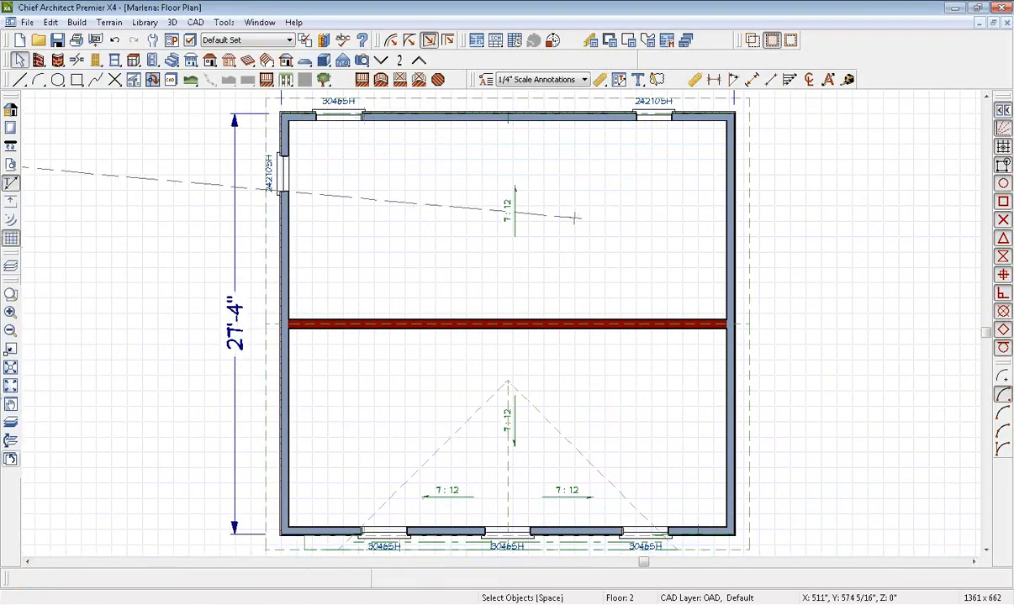
pyautogui.hotkey('alt', 'Tab')
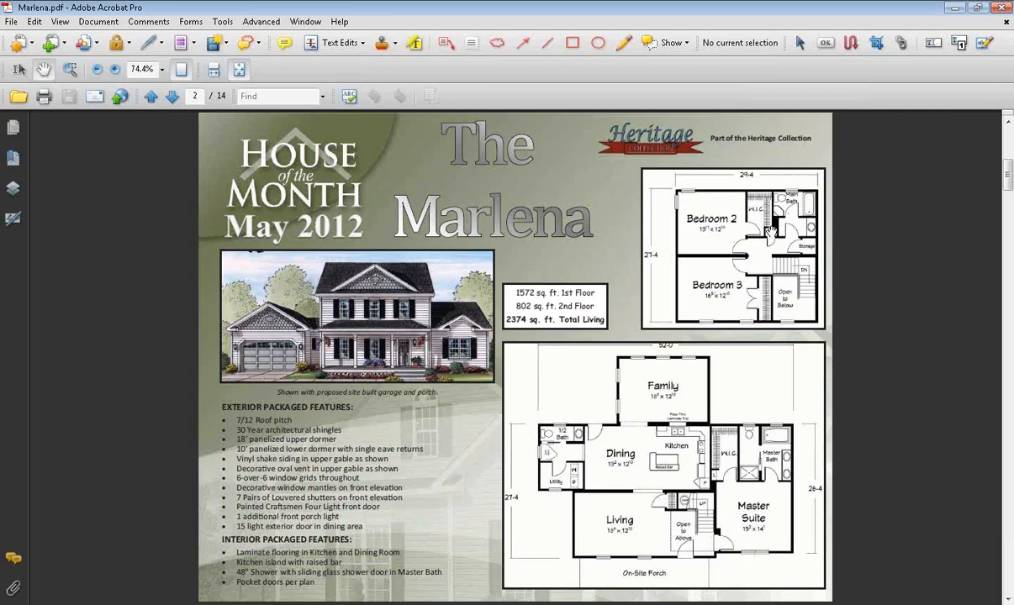
pyautogui.click(250, 604)
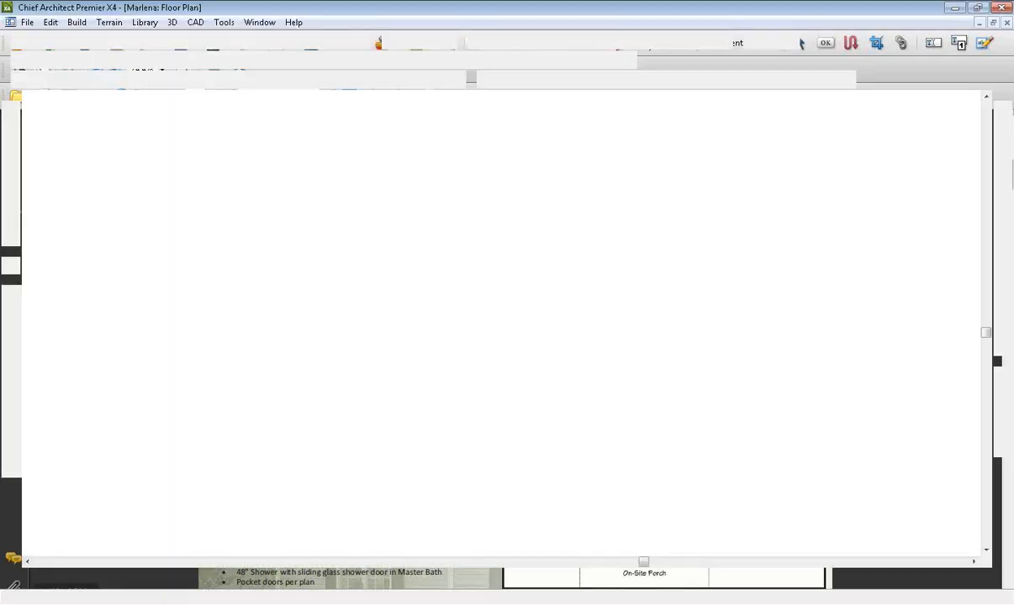
# - In the floor plan, draw a stepped interior wall from floor 2's front wall to the red center wall, plus a parallel closet wall
pyautogui.moveTo(481, 283); pyautogui.dragTo(502, 267, button='middle')
pyautogui.click(38, 61)
pyautogui.click(477, 60)
pyautogui.moveTo(612, 362); pyautogui.dragTo(707, 201, button='middle')
pyautogui.scroll(1, 724, 360)
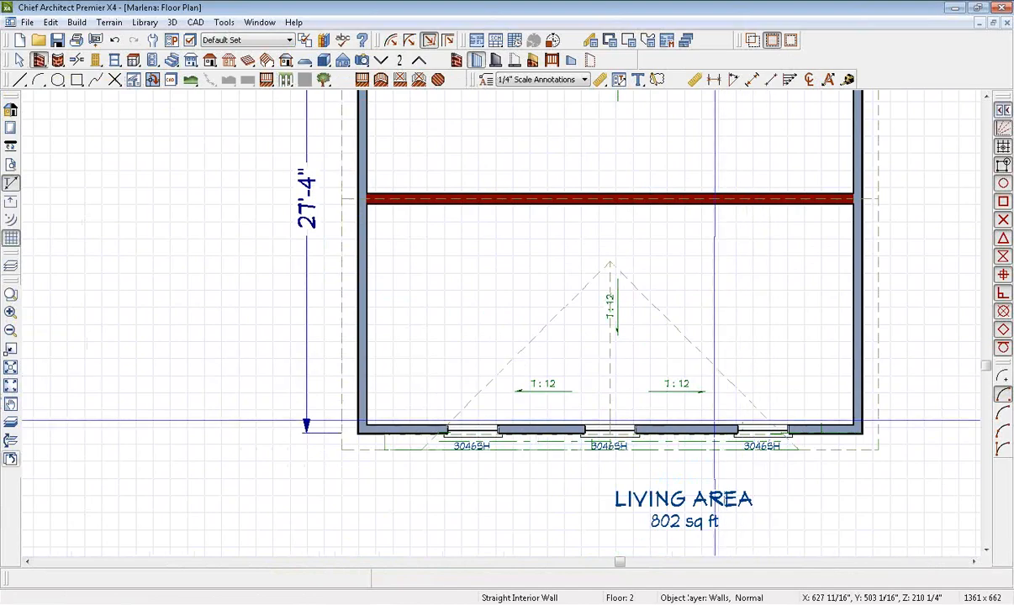
pyautogui.moveTo(716, 433)
pyautogui.mouseDown()
pyautogui.moveTo(716, 274)
pyautogui.moveTo(538, 276)
pyautogui.moveTo(539, 202)
pyautogui.mouseUp()
pyautogui.moveTo(650, 276); pyautogui.dragTo(646, 427)
pyautogui.scroll(1, 558, 362)
pyautogui.press('space')
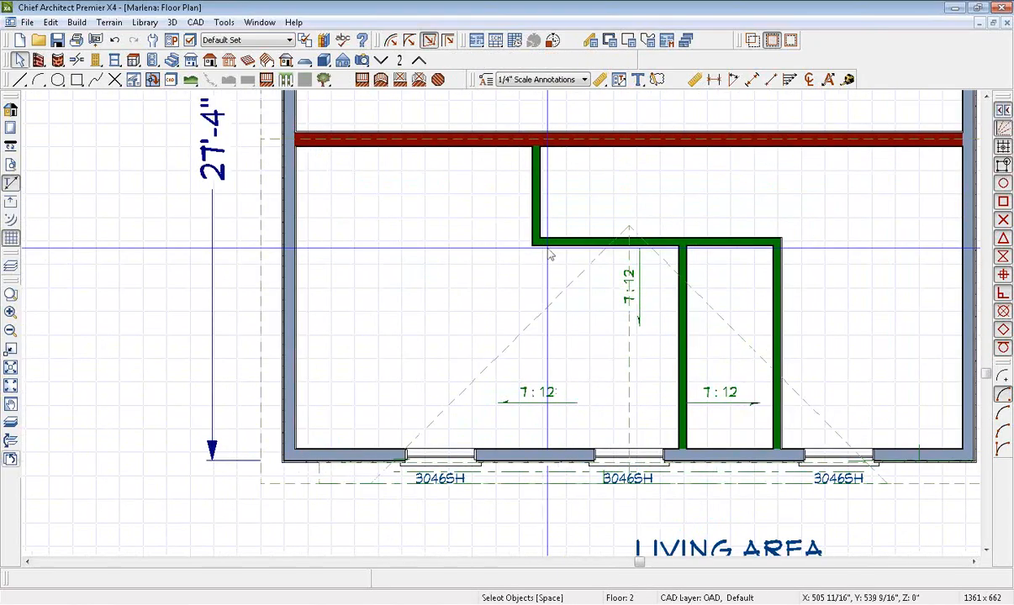
# - Position the short upper wall 13'-11" from the left exterior wall and the horizontal wall 3'-8" from the red center wall
pyautogui.click(538, 199)
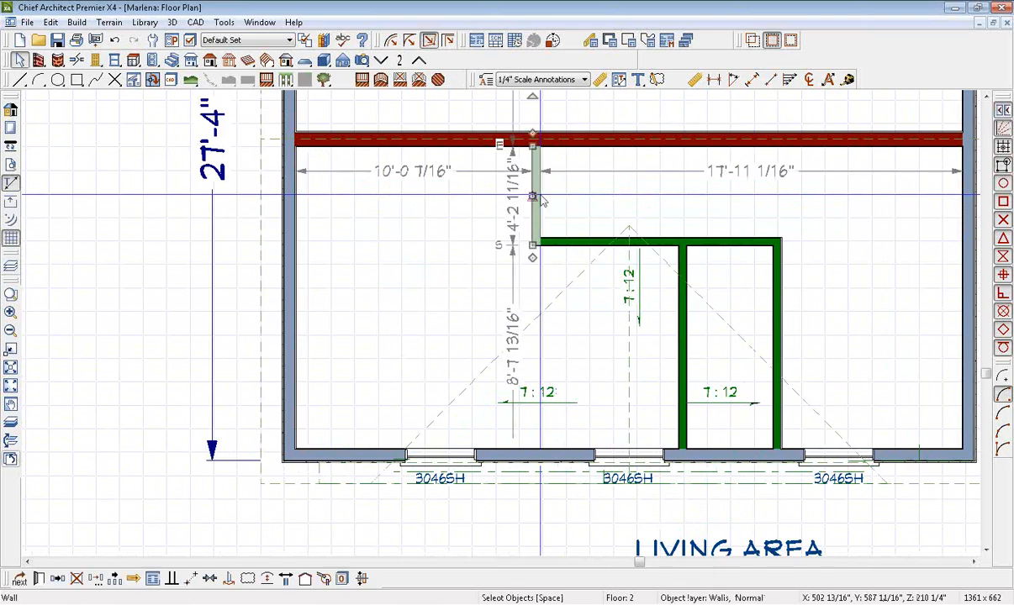
pyautogui.click(543, 164)
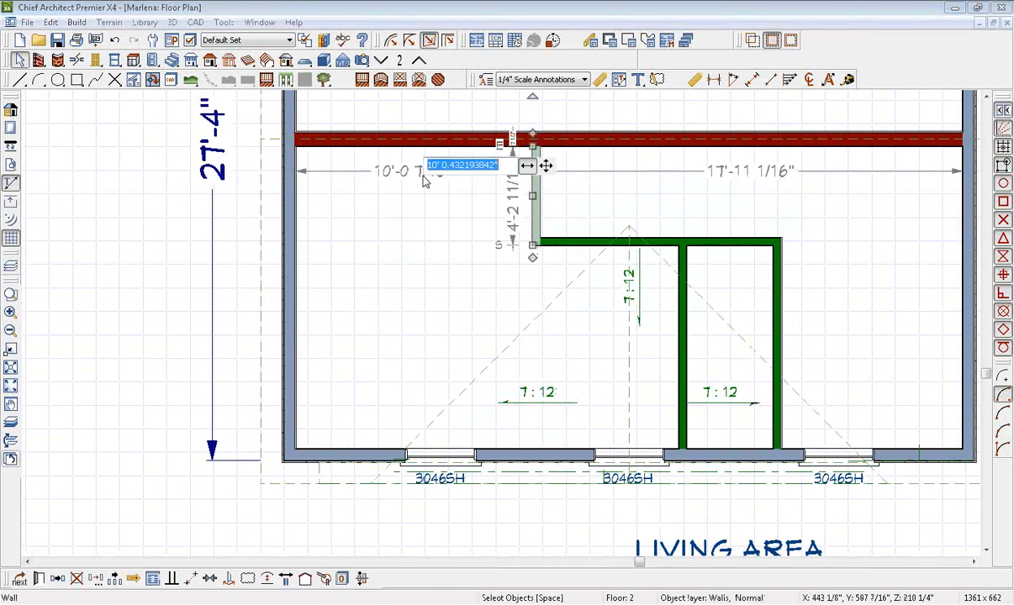
pyautogui.write('13')
pyautogui.press('Return')
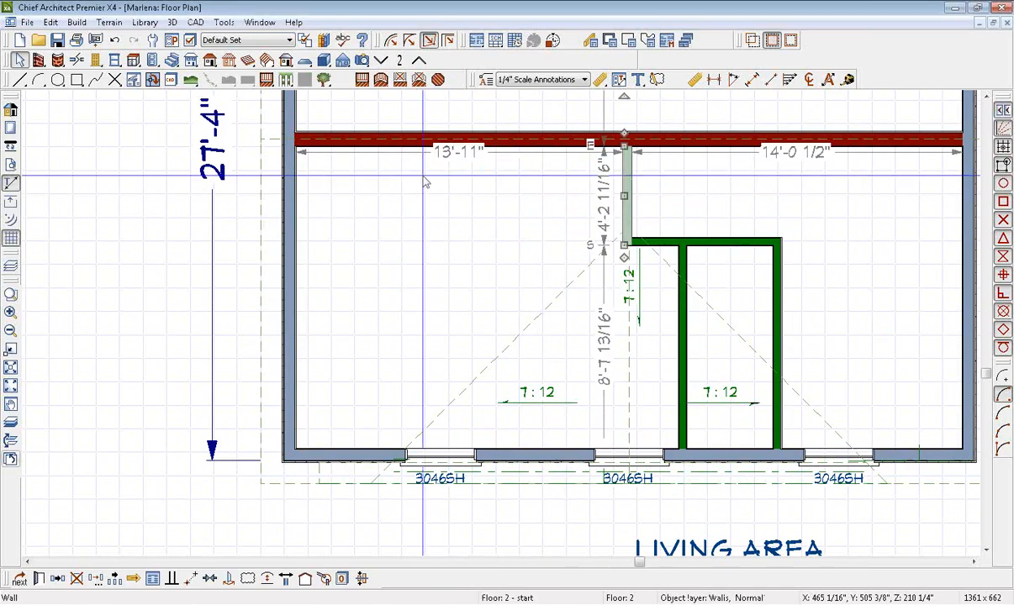
pyautogui.click(725, 244)
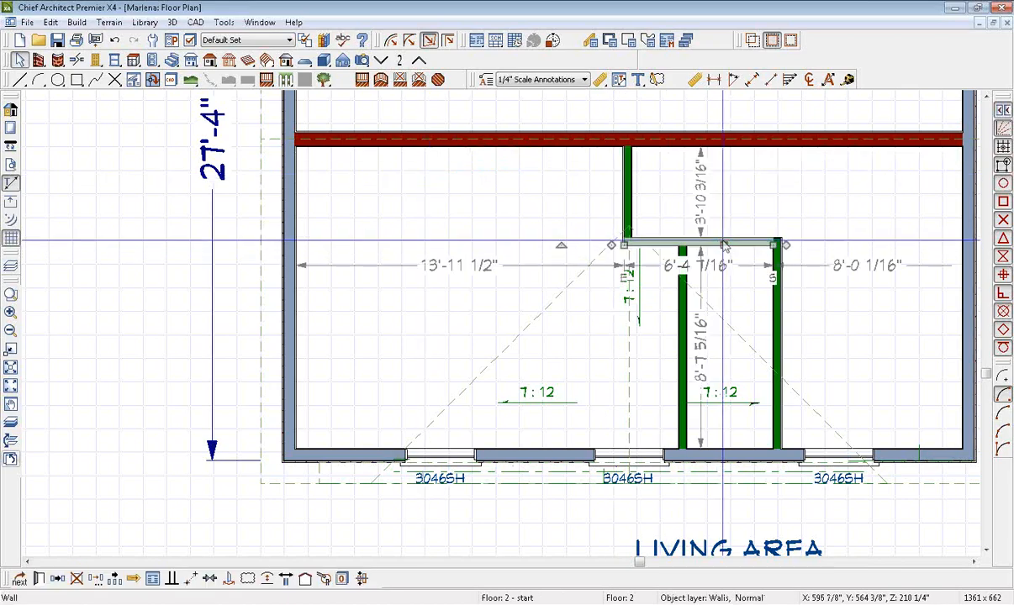
pyautogui.click(702, 199)
pyautogui.write('40')
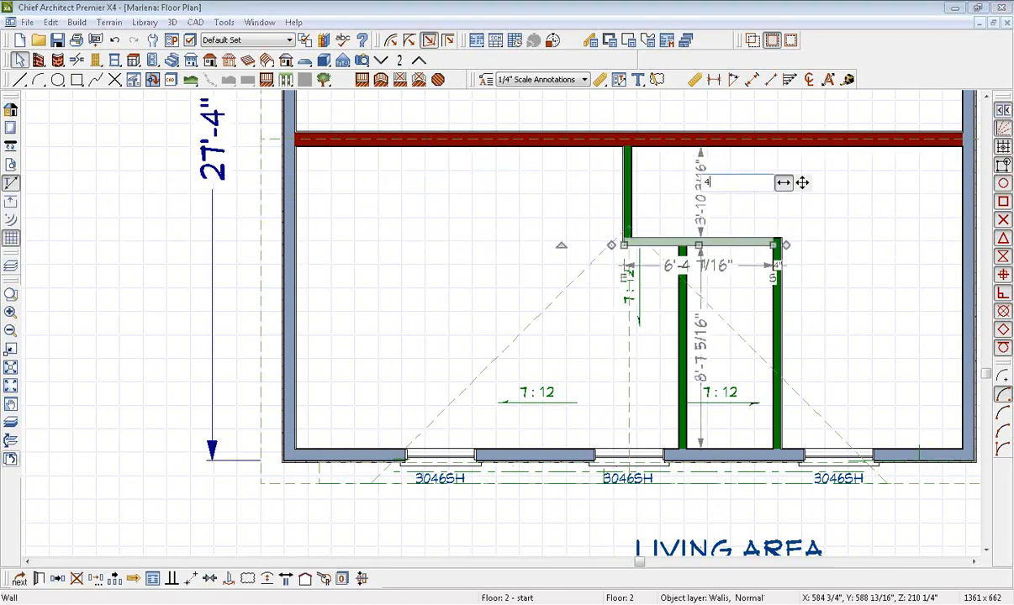
pyautogui.press('Return')
pyautogui.press('Escape')
# - Position the closet's left wall 16'-3 1/2" from the left exterior wall and make the closet 2'-6" wide
pyautogui.click(688, 409)
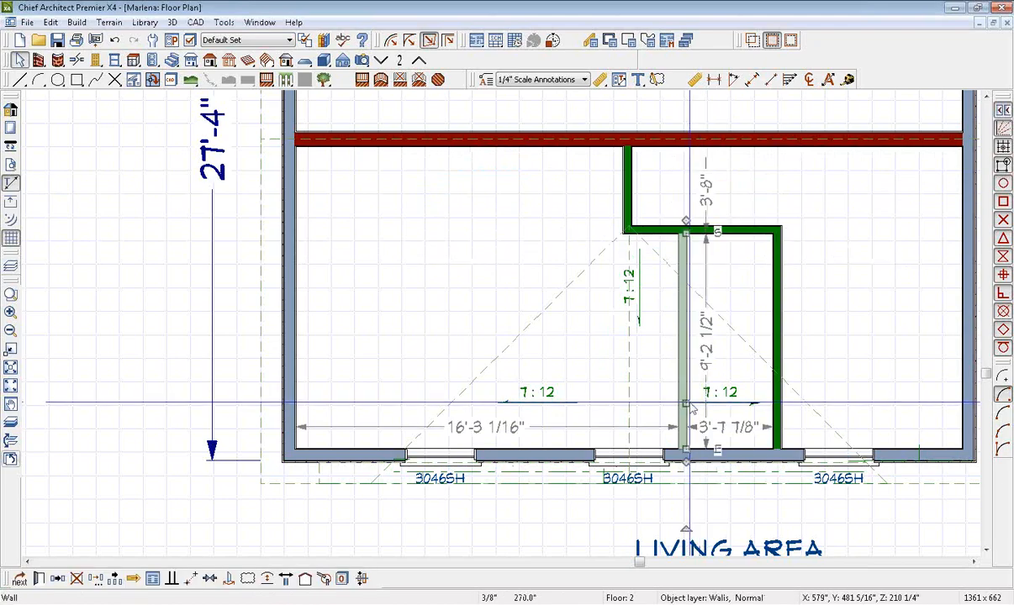
pyautogui.click(497, 426)
pyautogui.write('16')
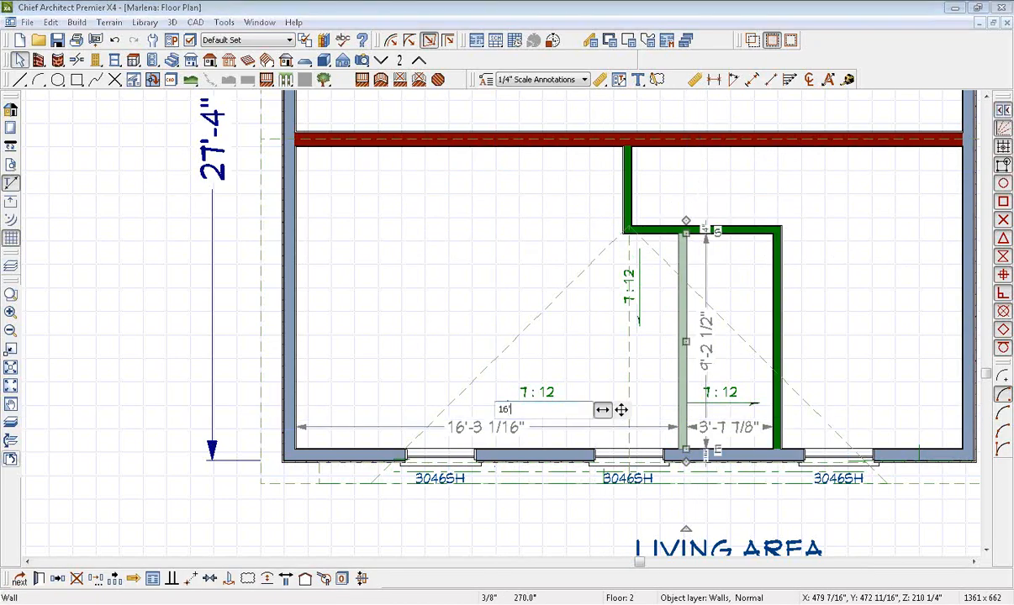
pyautogui.press('Return')
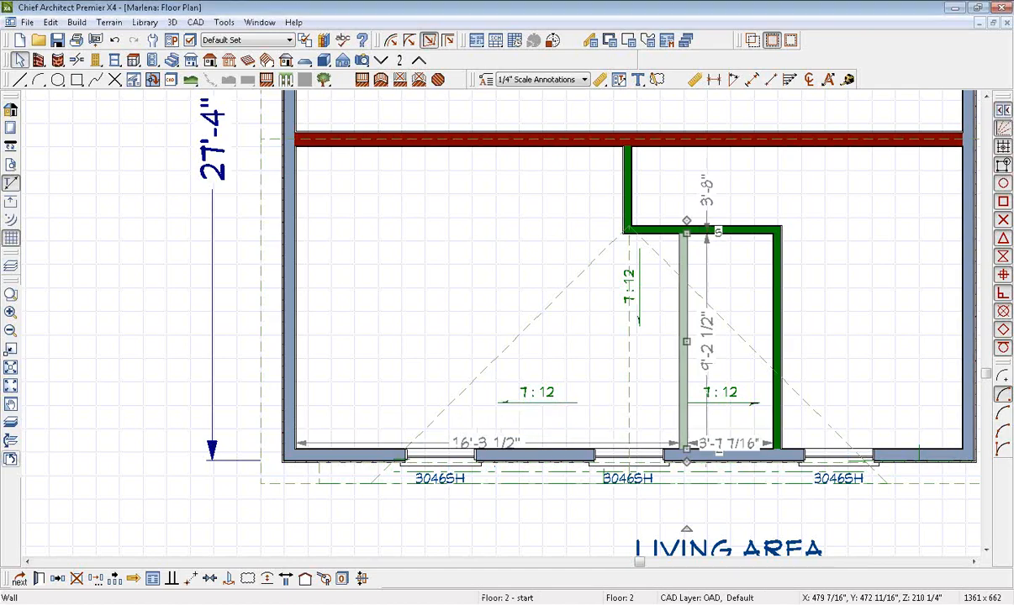
pyautogui.click(780, 315)
pyautogui.click(780, 315)
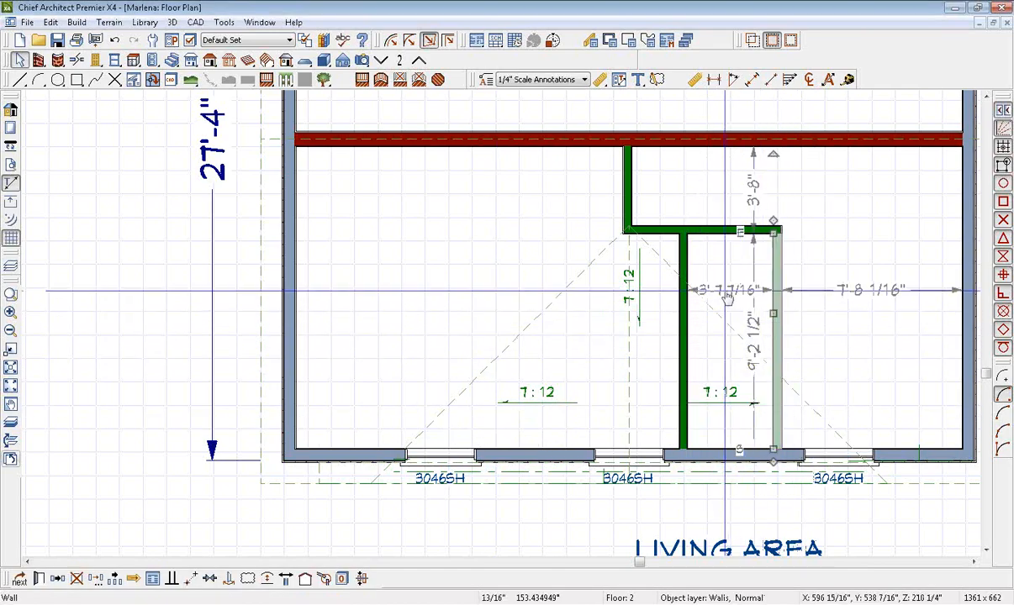
pyautogui.click(726, 292)
pyautogui.write('30')
pyautogui.press('Return')
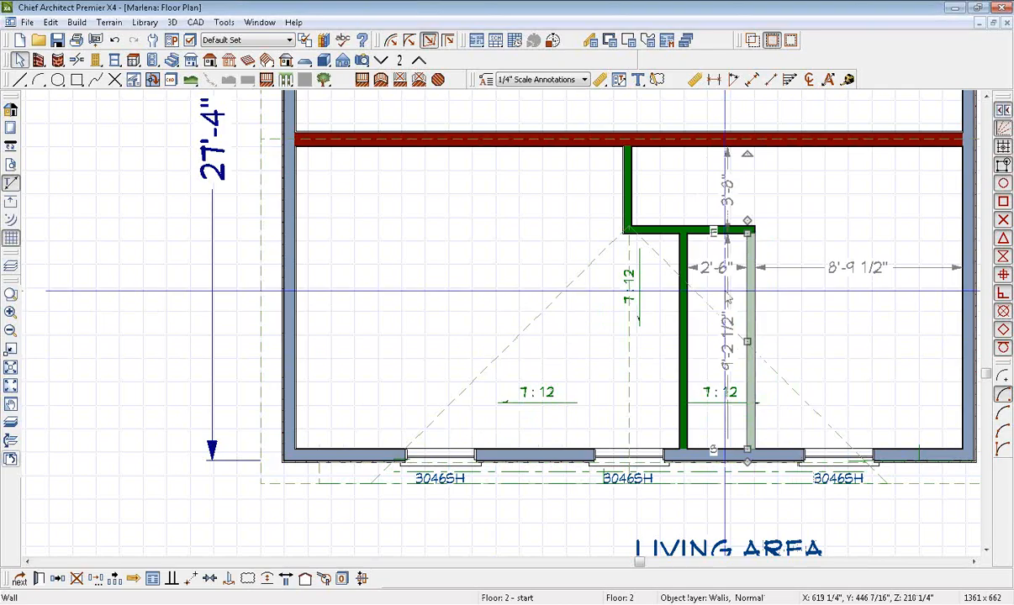
pyautogui.click(826, 334)
# - Designate the large front-left room on floor 2 as Bedroom 3
pyautogui.scroll(2, 815, 396)
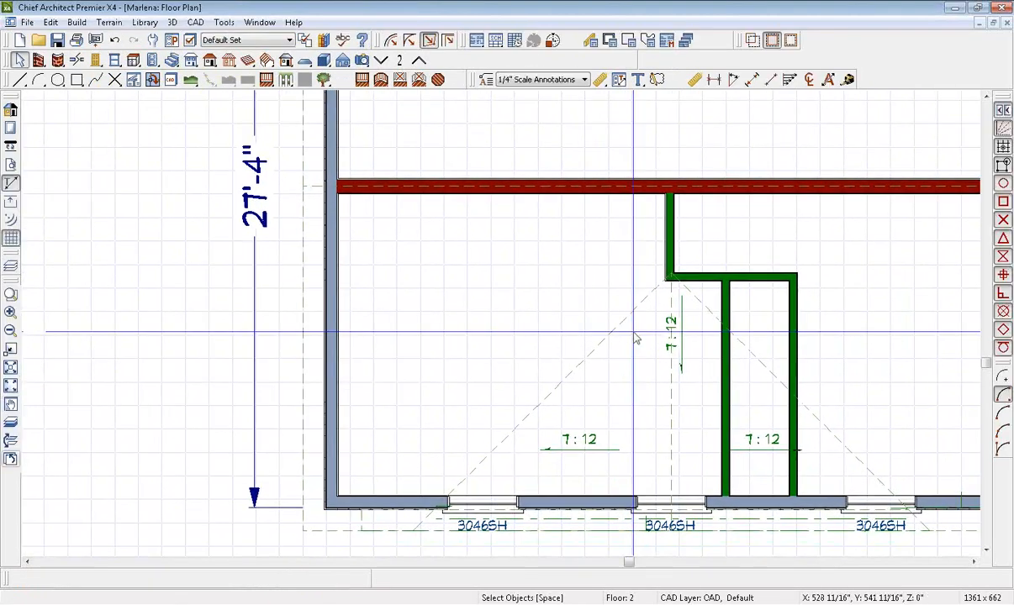
pyautogui.doubleClick(473, 303)
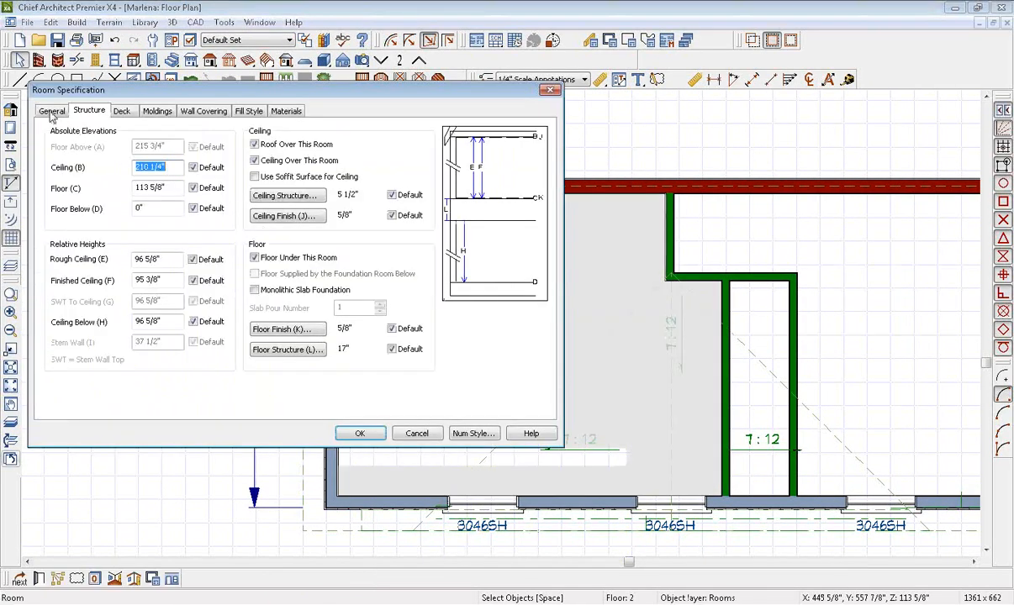
pyautogui.click(51, 111)
pyautogui.click(181, 134)
pyautogui.click(168, 168)
pyautogui.click(261, 157)
pyautogui.click(205, 155)
pyautogui.click(360, 433)
# - Place a 2668 hinged door in the short wall at Bedroom 3's upper corner, swinging into the bedroom
pyautogui.moveTo(658, 403); pyautogui.dragTo(477, 387, button='middle')
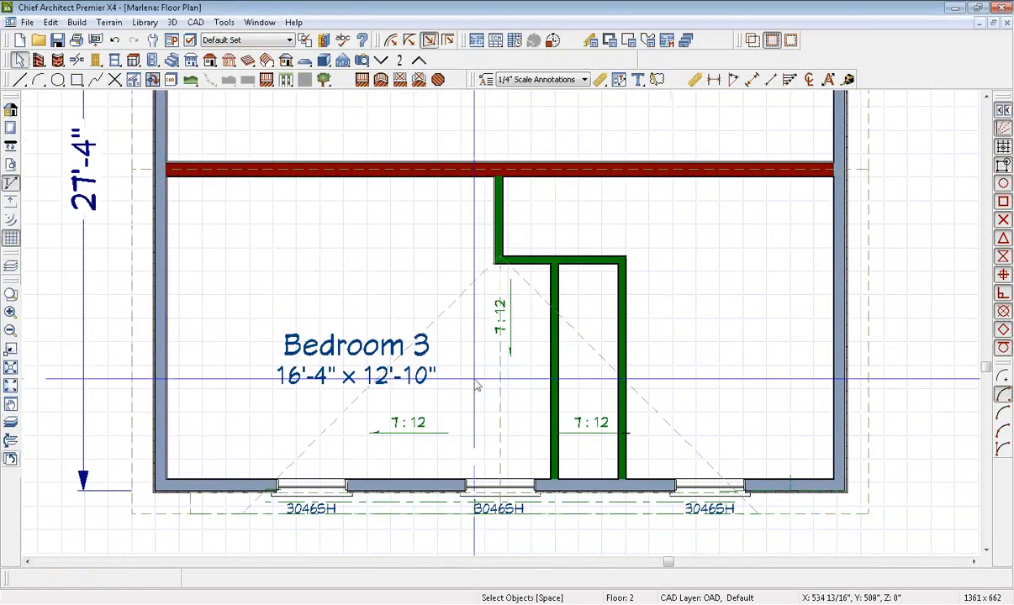
pyautogui.click(95, 59)
pyautogui.click(493, 220)
pyautogui.press('space')
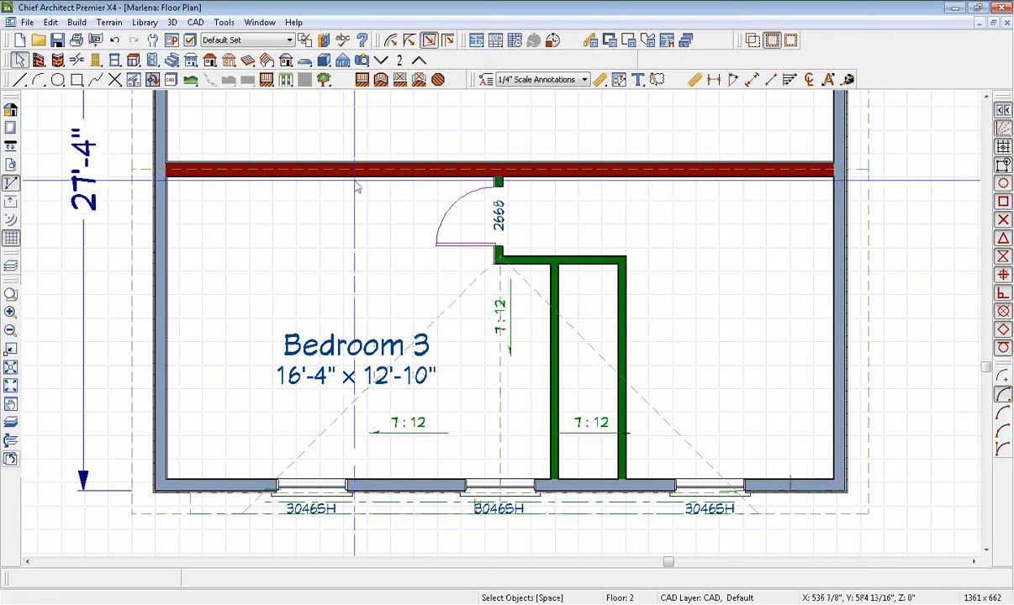
# - Review the size and style in the interior door defaults
pyautogui.doubleClick(97, 63)
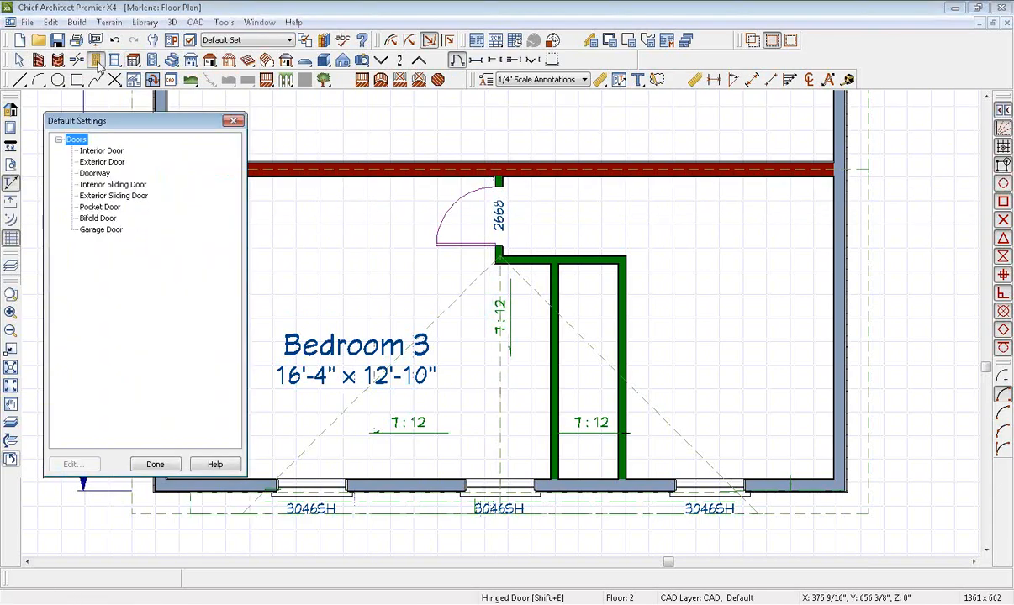
pyautogui.doubleClick(100, 151)
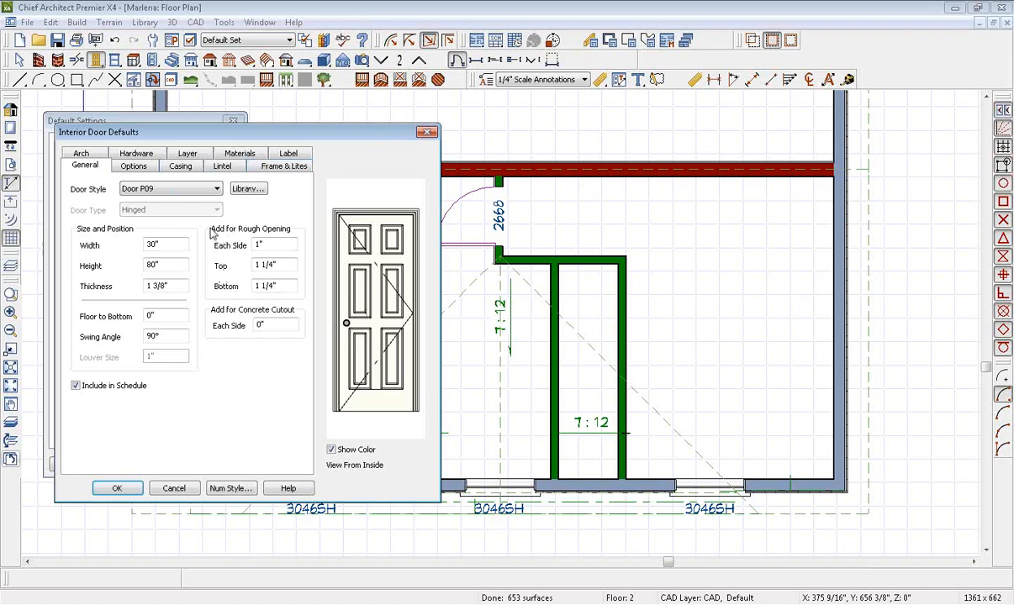
pyautogui.click(126, 491)
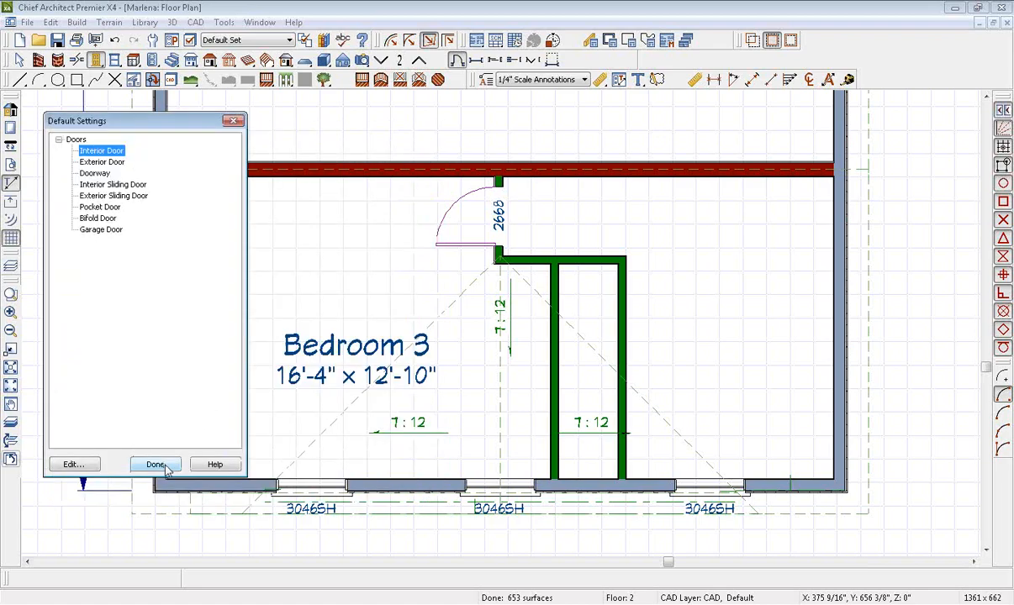
pyautogui.click(154, 464)
# - Move the Bedroom 3 entry door's hinges to its opposite side and center the door in the short wall
pyautogui.click(486, 216)
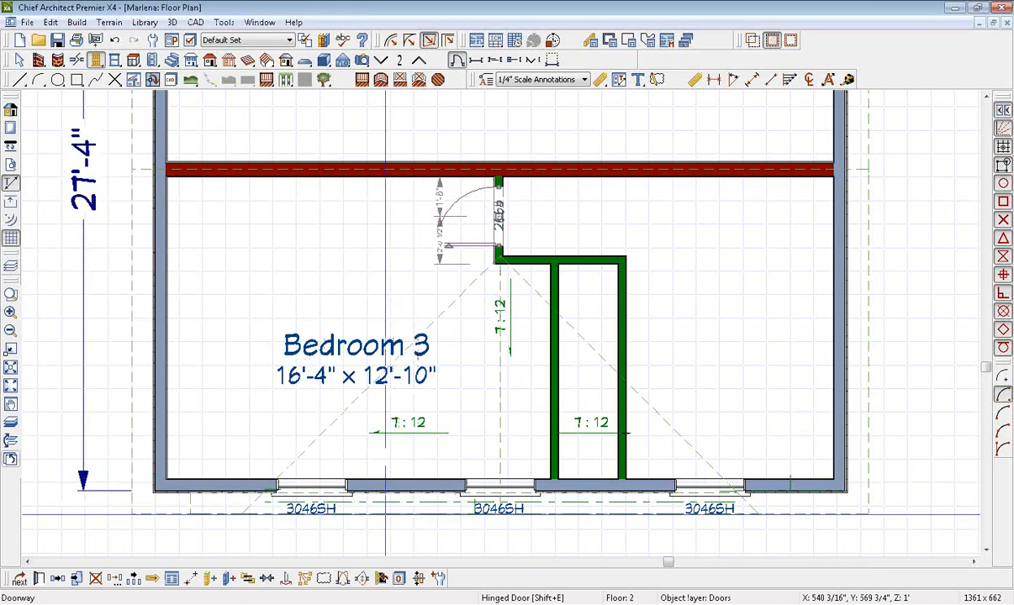
pyautogui.click(344, 579)
pyautogui.scroll(1, 462, 220)
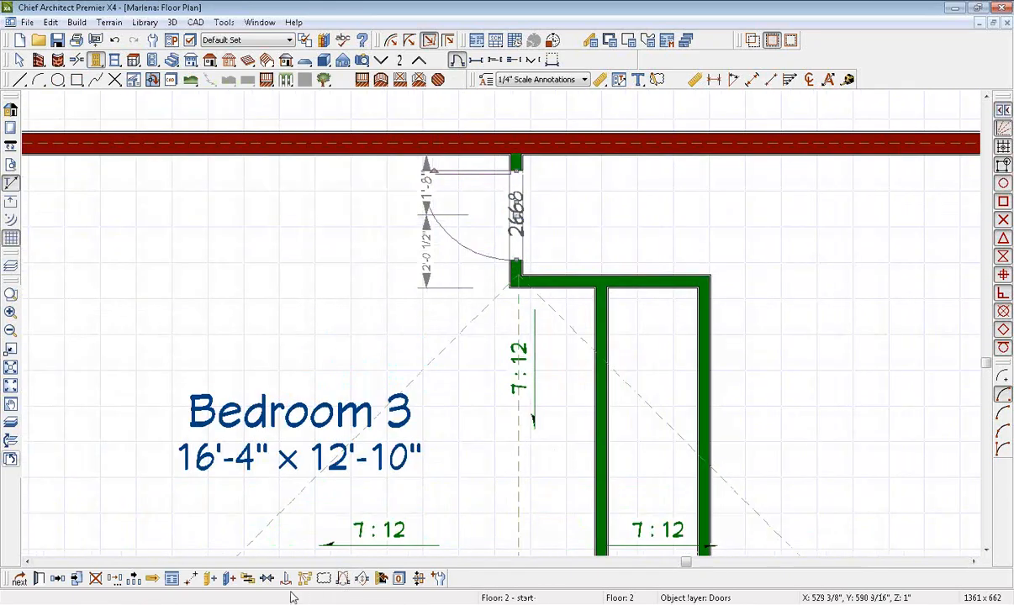
pyautogui.click(266, 578)
pyautogui.click(554, 219)
pyautogui.press('space')
# - Place a 2668 hinged door in the closet's left wall, swinging into Bedroom 3
pyautogui.moveTo(551, 340); pyautogui.dragTo(458, 134, button='middle')
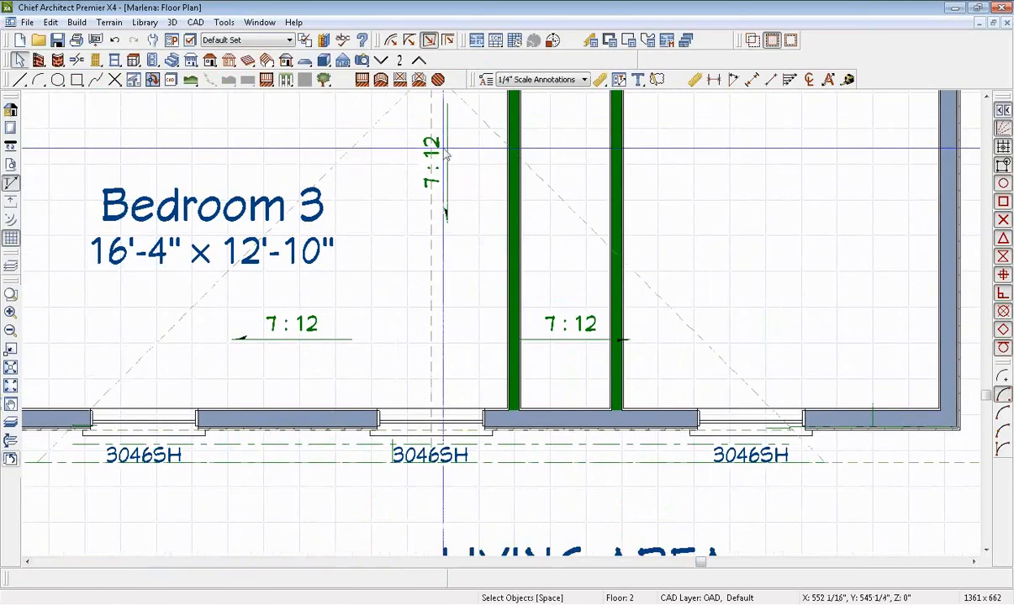
pyautogui.scroll(-1, 443, 148)
pyautogui.moveTo(453, 182); pyautogui.dragTo(477, 252, button='middle')
pyautogui.click(95, 60)
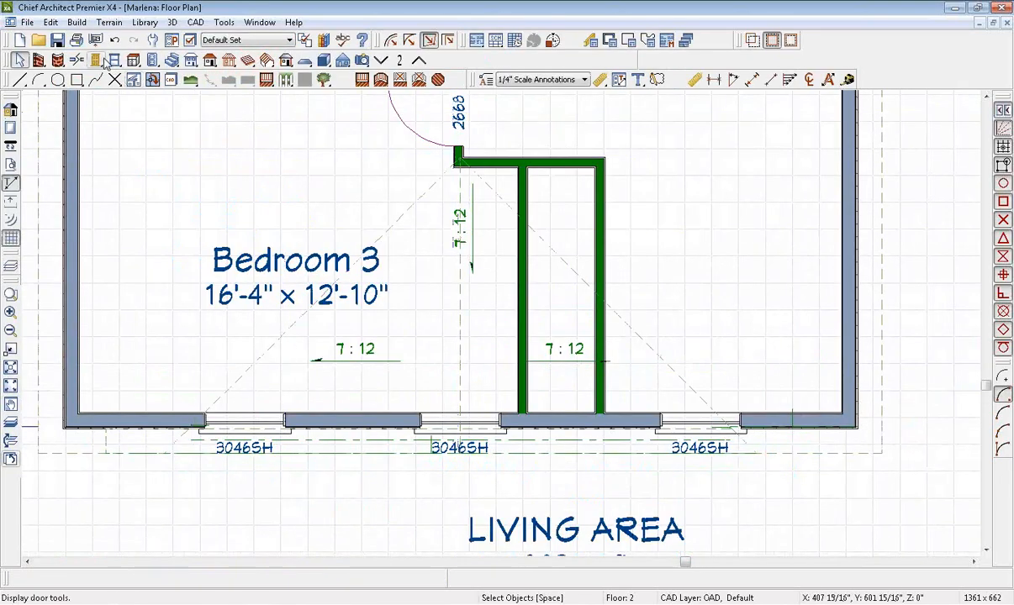
pyautogui.click(503, 300)
pyautogui.press('space')
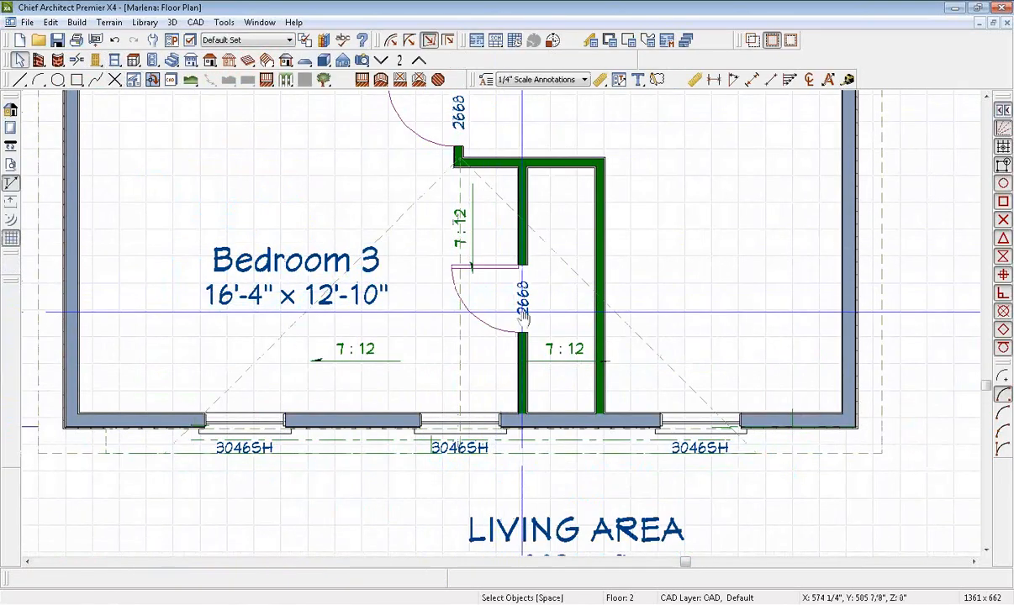
# - Change the Bedroom 3 closet door to a 4068 double door and center it in the closet wall
pyautogui.moveTo(521, 310); pyautogui.dragTo(460, 279, button='middle')
pyautogui.scroll(1, 464, 270)
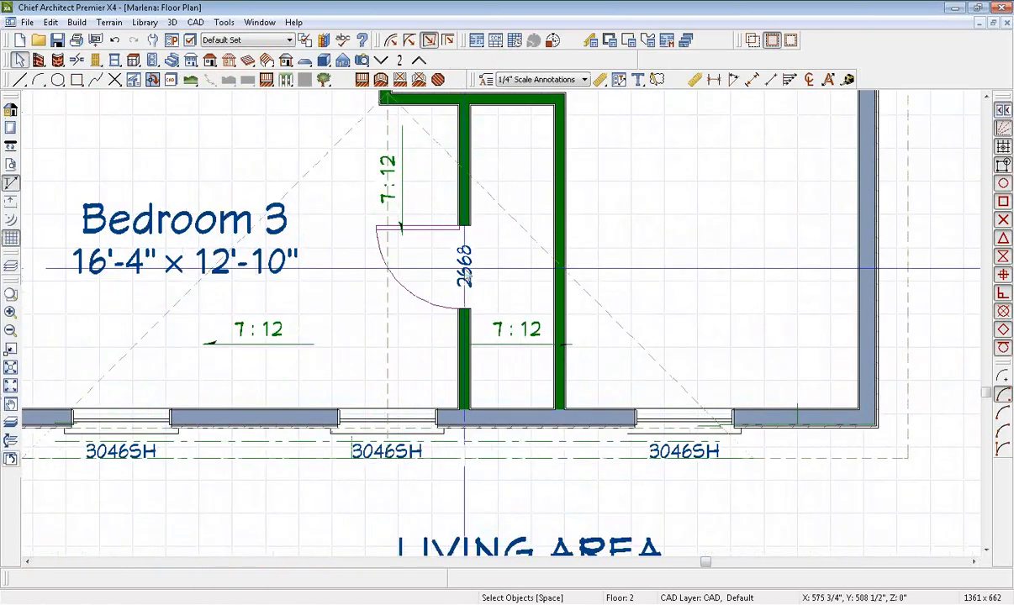
pyautogui.doubleClick(464, 271)
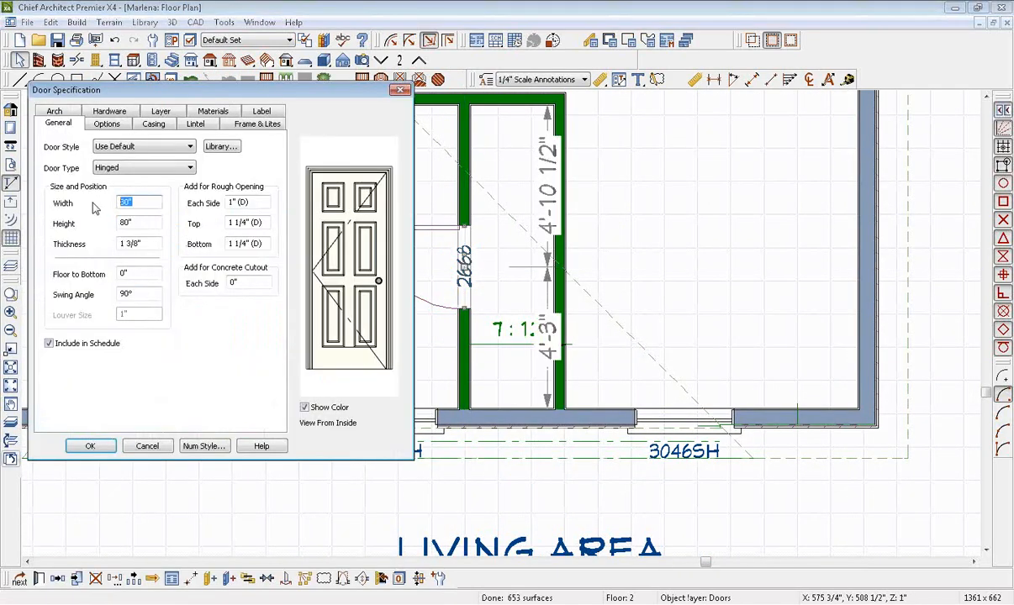
pyautogui.click(103, 446)
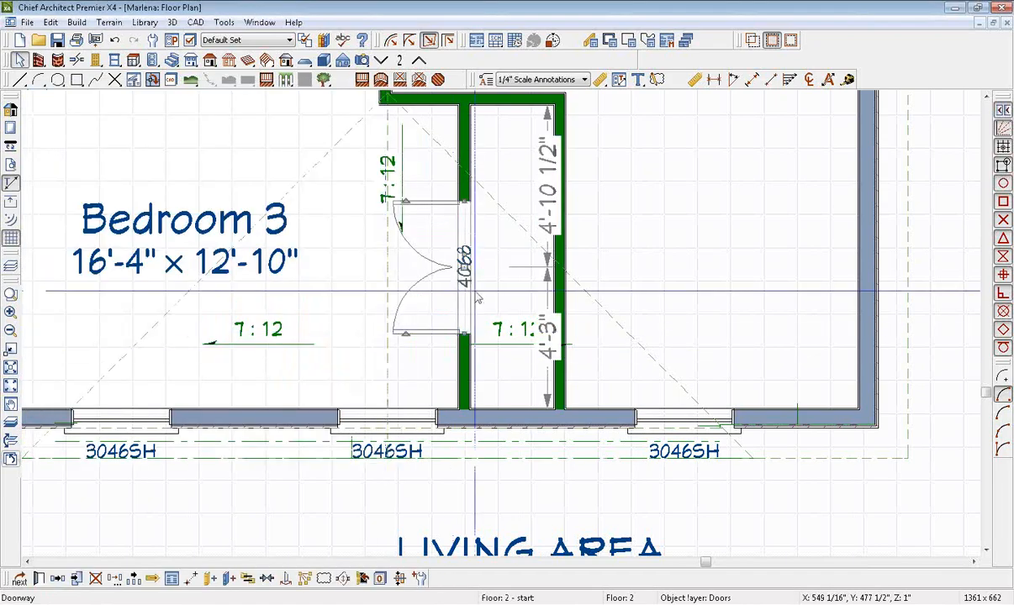
pyautogui.click(269, 580)
pyautogui.click(497, 286)
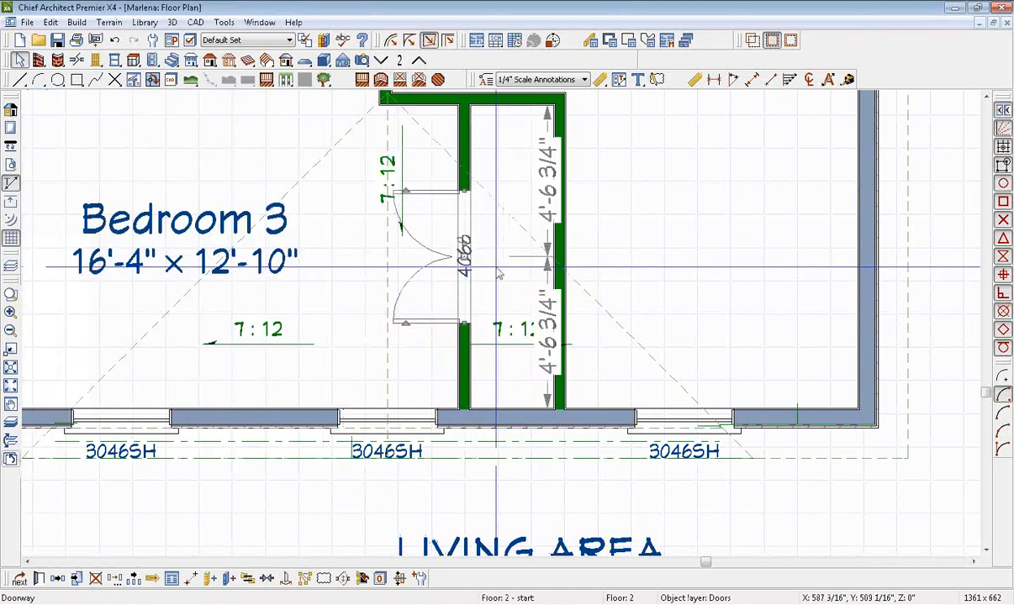
pyautogui.press('Escape')
# - Set the room type of the narrow room behind the 4068 doors to Closet, without a room label
pyautogui.moveTo(490, 309); pyautogui.dragTo(461, 404, button='middle')
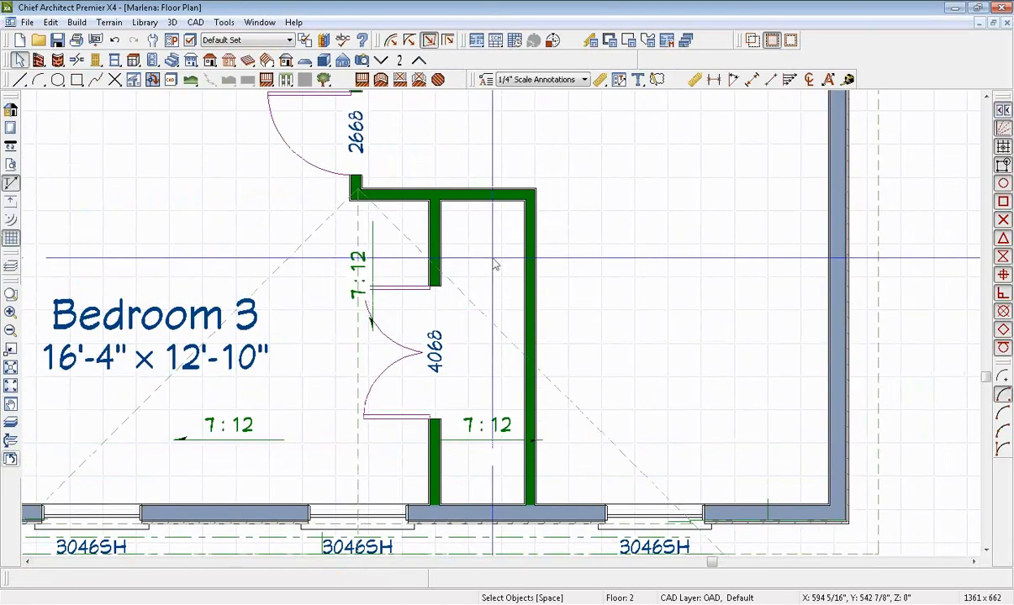
pyautogui.click(492, 259)
pyautogui.doubleClick(495, 265)
pyautogui.click(180, 134)
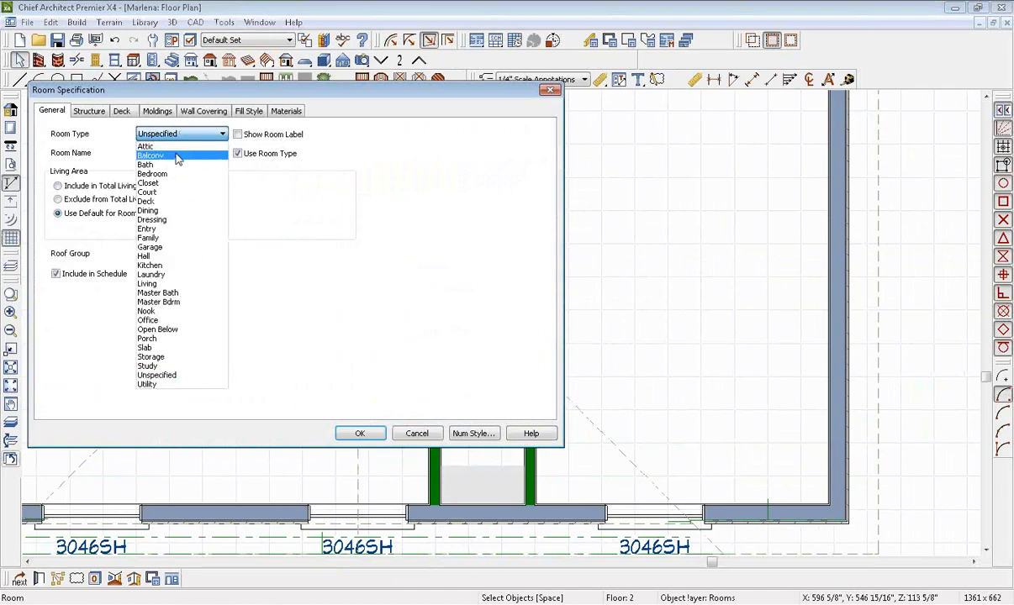
pyautogui.click(149, 183)
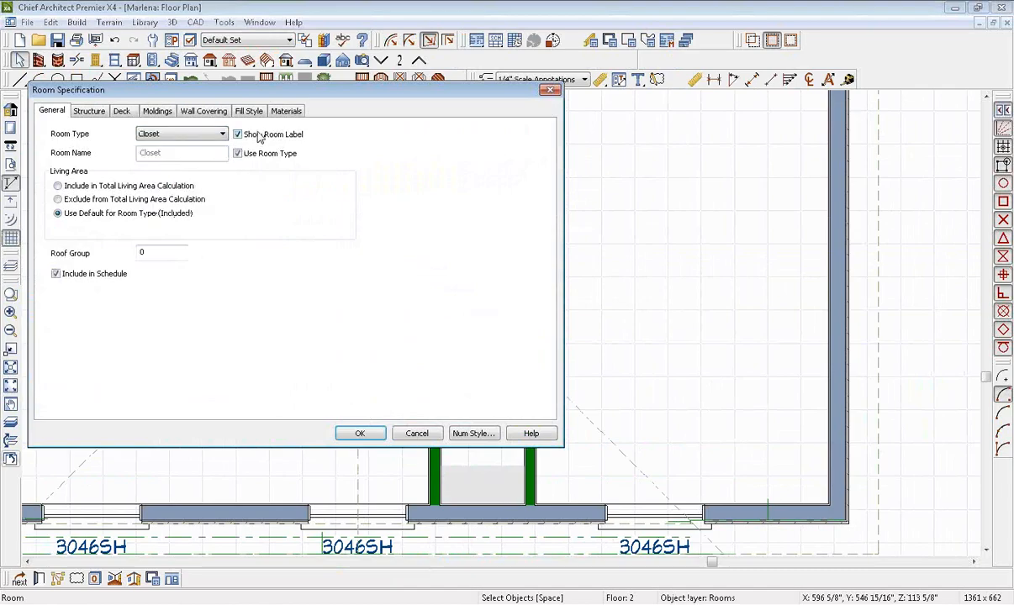
pyautogui.click(360, 434)
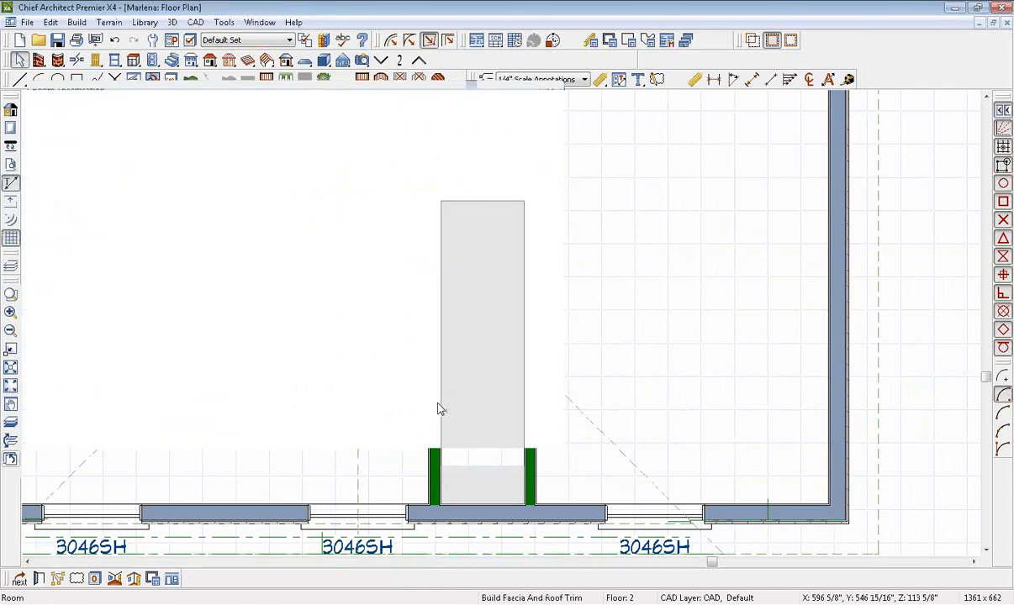
# - Turn off the display of the roof plane, baseline, gable line and roof label layers in the Default Set
pyautogui.scroll(-3, 427, 246)
pyautogui.moveTo(428, 246); pyautogui.dragTo(511, 238, button='middle')
pyautogui.scroll(3, 508, 344)
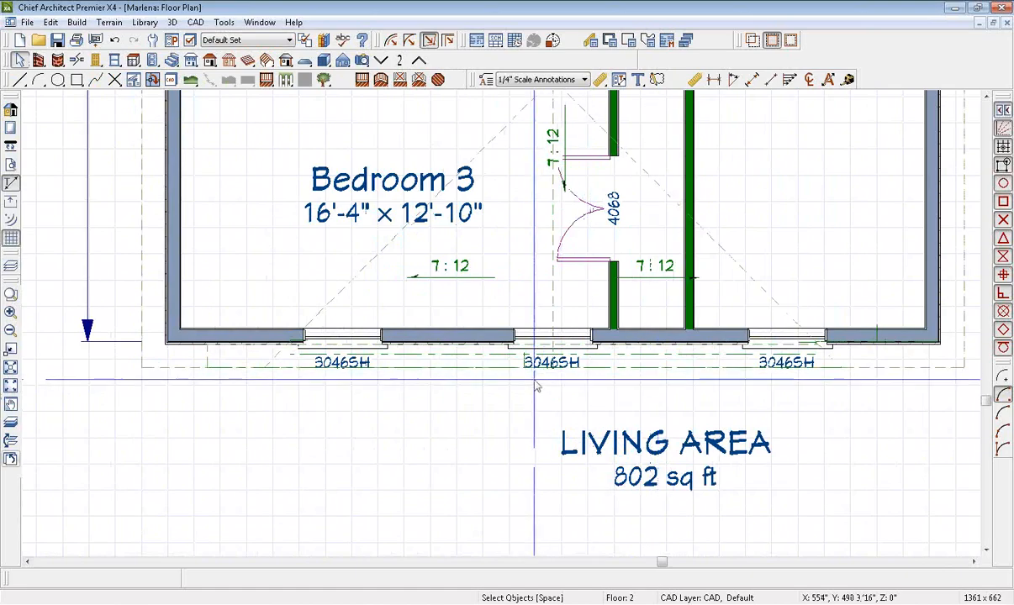
pyautogui.moveTo(536, 379); pyautogui.dragTo(518, 371, button='middle')
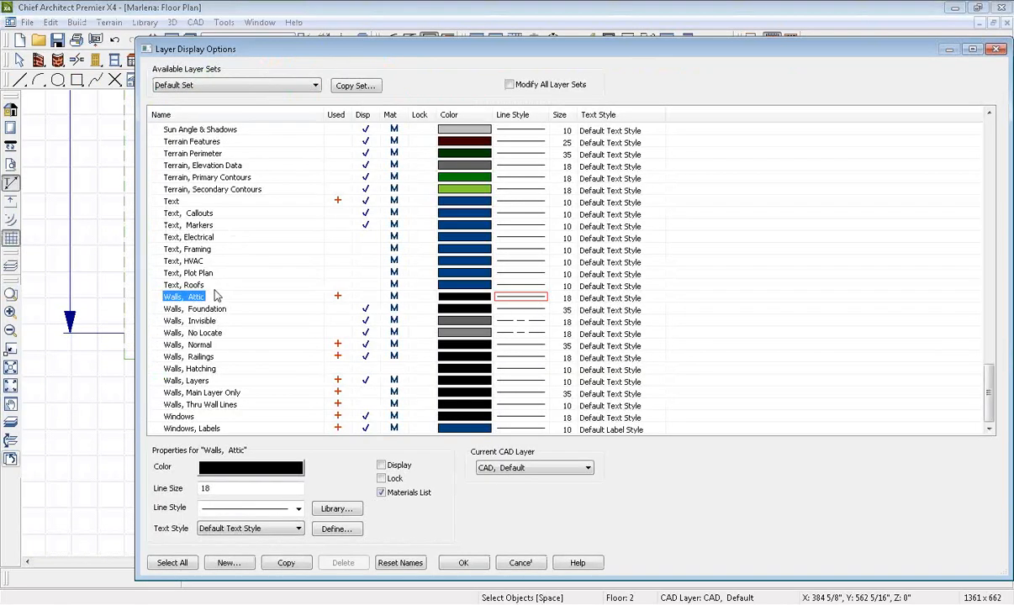
pyautogui.press('r')
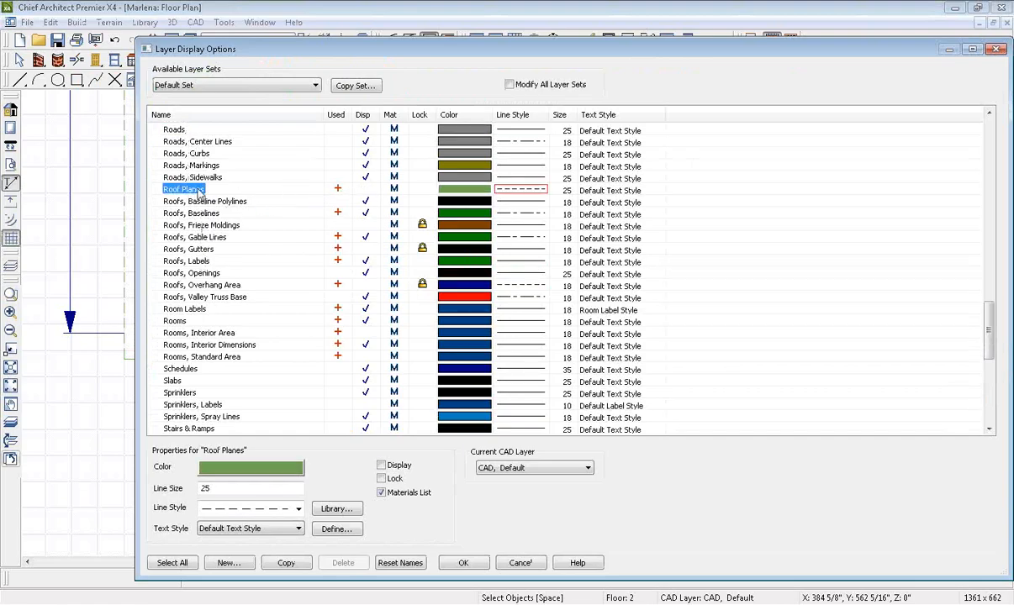
pyautogui.click(364, 238)
pyautogui.click(463, 563)
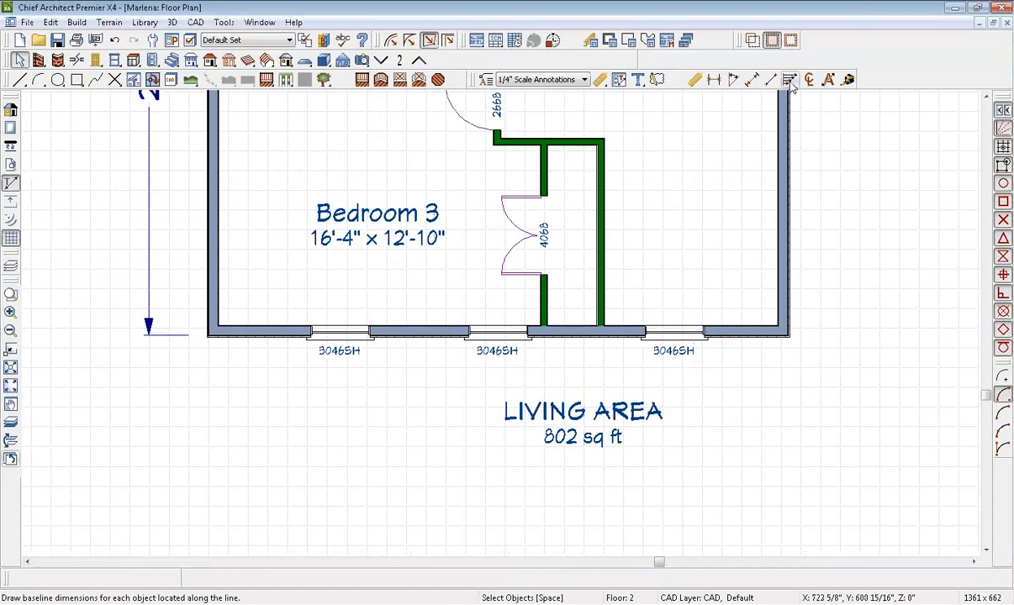
# - Draw baseline dimensions below the front wall from the house's left corner to the centers of the three 3046SH windows
pyautogui.moveTo(678, 237); pyautogui.dragTo(669, 153, button='middle')
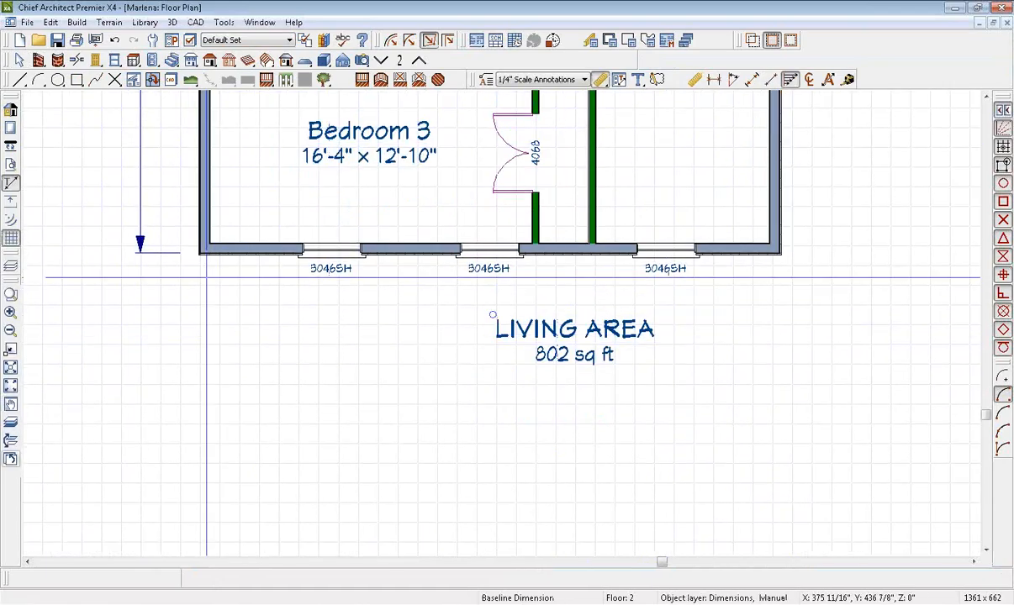
pyautogui.click(198, 294)
pyautogui.click(331, 294)
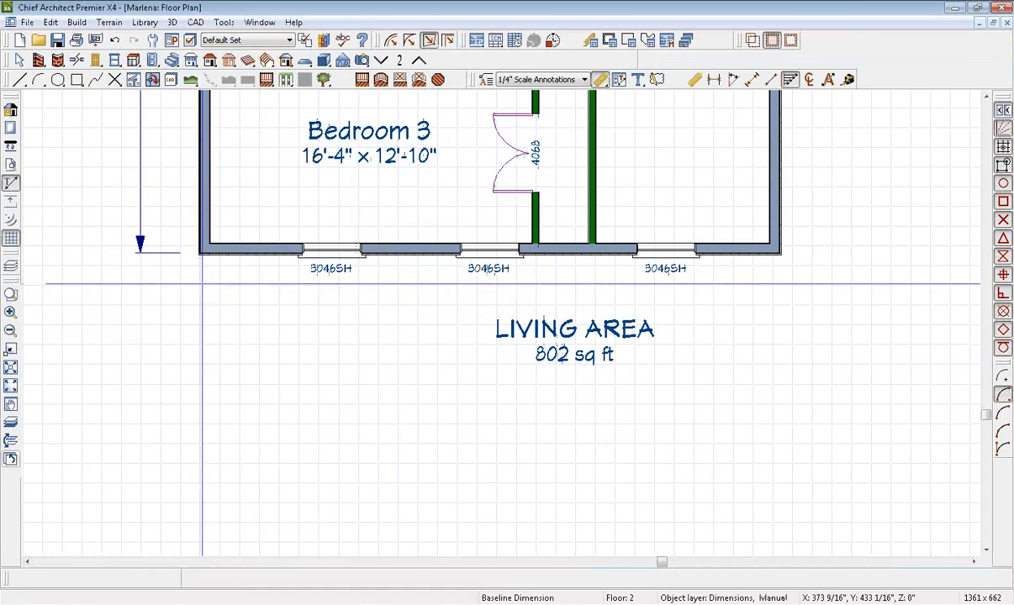
pyautogui.moveTo(574, 284); pyautogui.dragTo(601, 277)
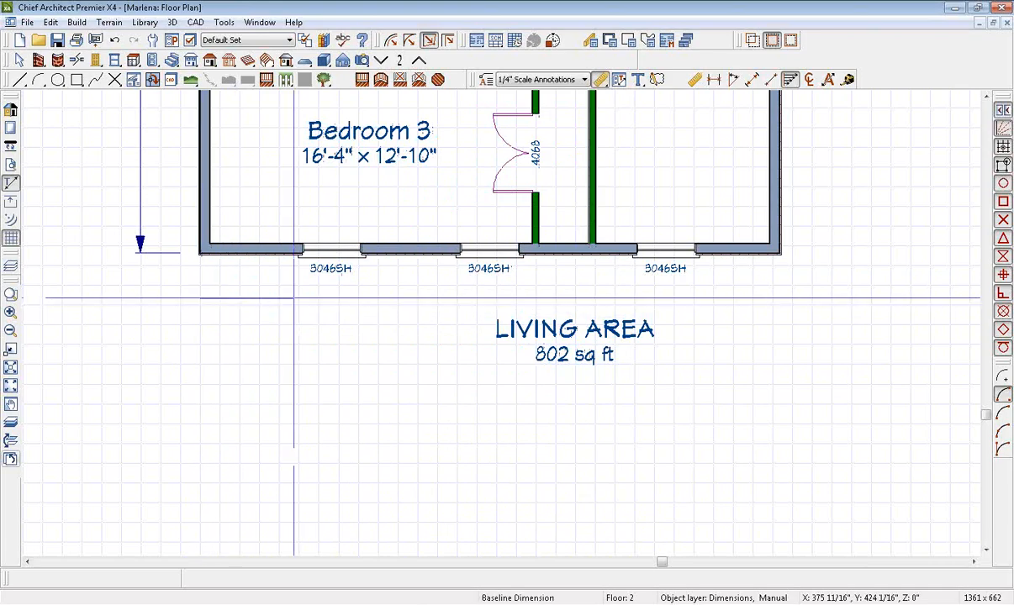
pyautogui.moveTo(199, 290)
pyautogui.mouseDown()
pyautogui.moveTo(706, 293)
pyautogui.moveTo(668, 294)
pyautogui.mouseUp()
pyautogui.press('space')
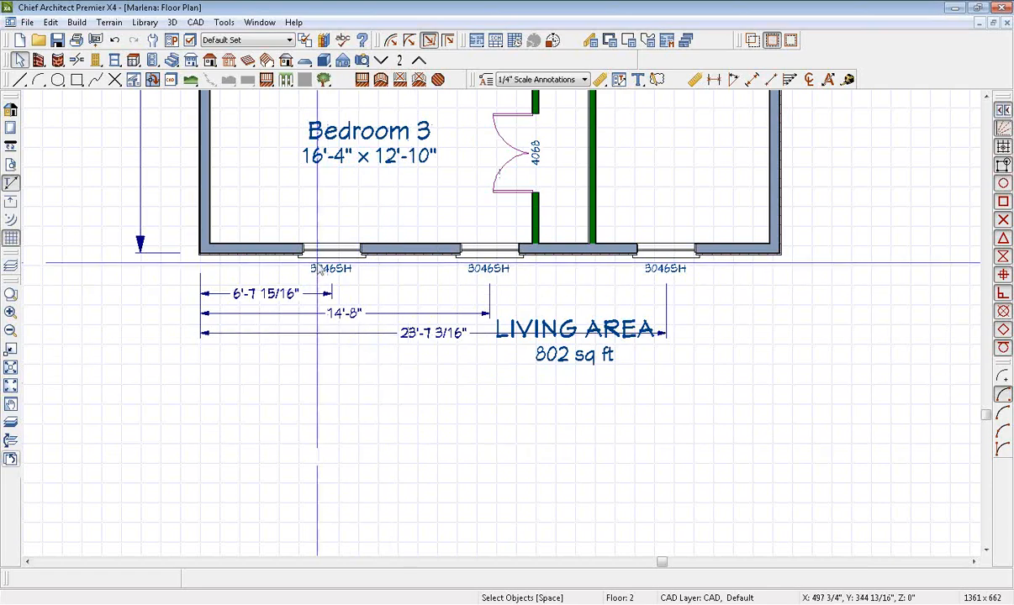
# - Set the center of the left front window 6'-6" from the house's left corner
pyautogui.click(290, 279)
pyautogui.click(277, 295)
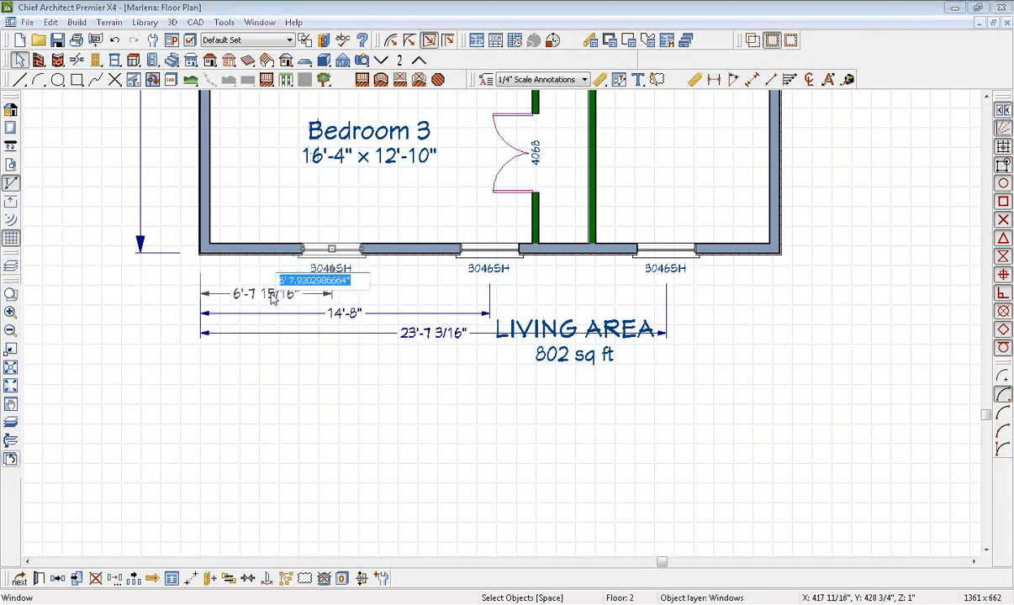
pyautogui.write("6'-6")
pyautogui.press('Return')
pyautogui.press('Escape')
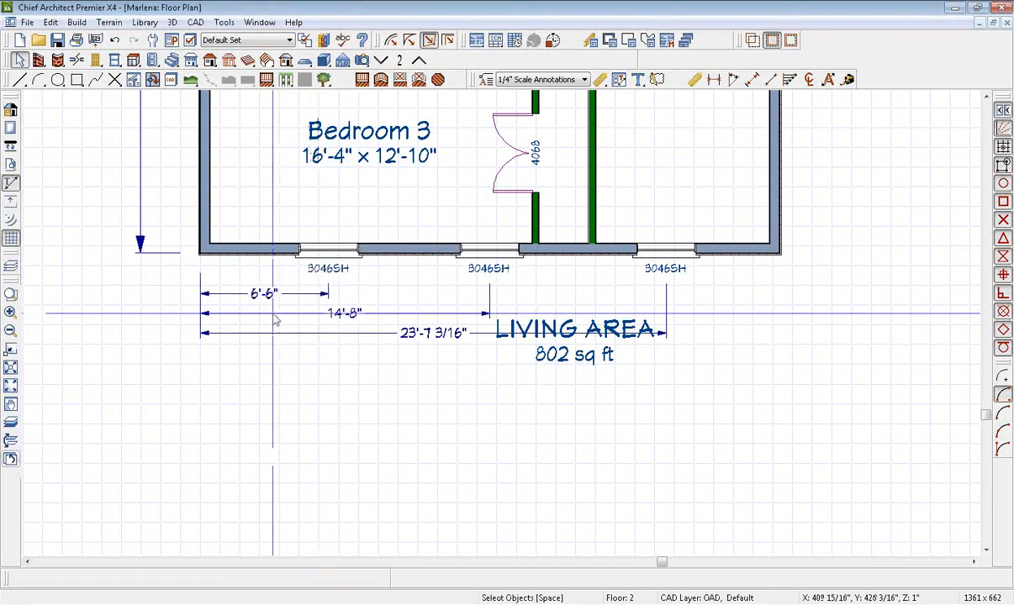
# - Extend the longest front baseline dimension from the right window to the house's right corner
pyautogui.scroll(1, 479, 338)
pyautogui.scroll(1, 479, 338)
pyautogui.click(469, 334)
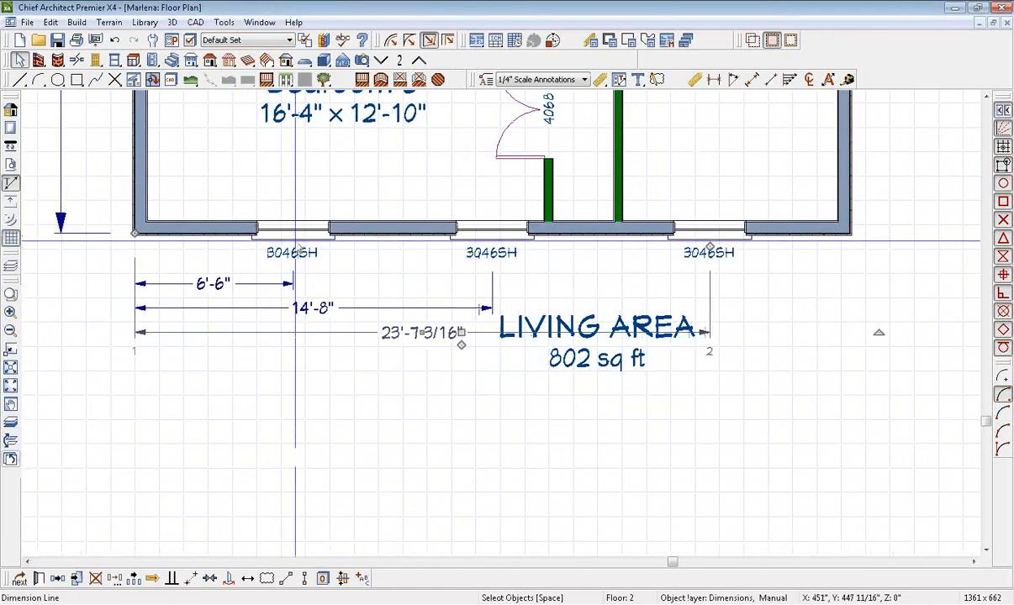
pyautogui.moveTo(464, 344); pyautogui.dragTo(847, 160)
pyautogui.scroll(2, 819, 282)
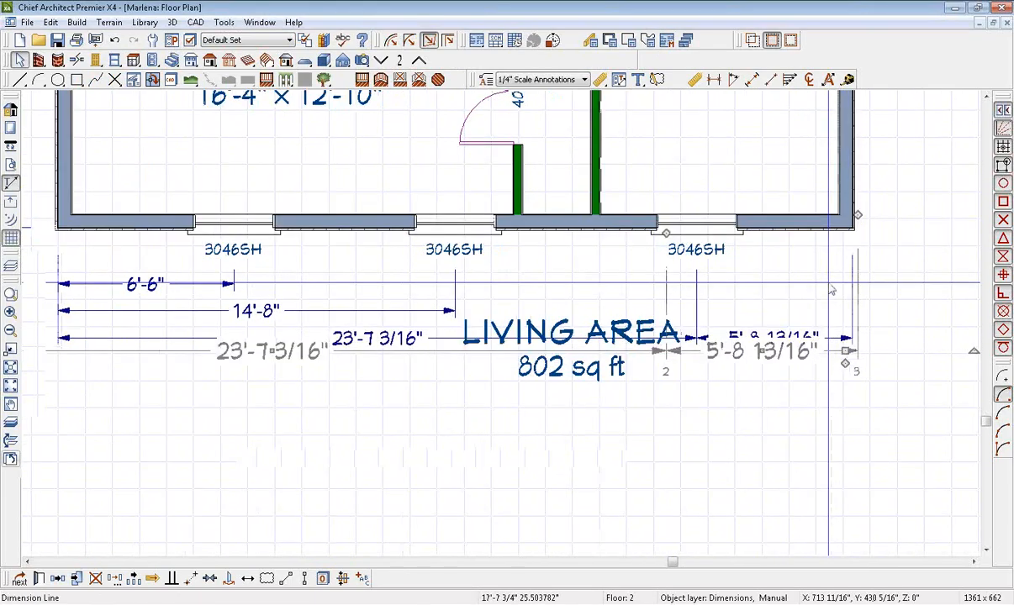
# - Set the center of the right front window 6'-6" from the house's right corner
pyautogui.click(738, 376)
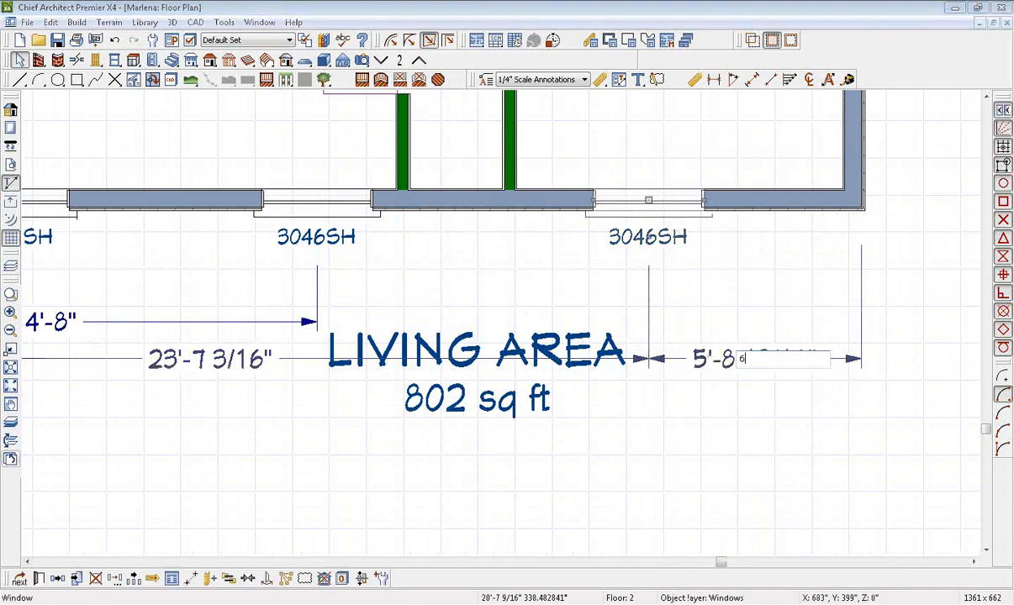
pyautogui.write("6'6")
pyautogui.press('Return')
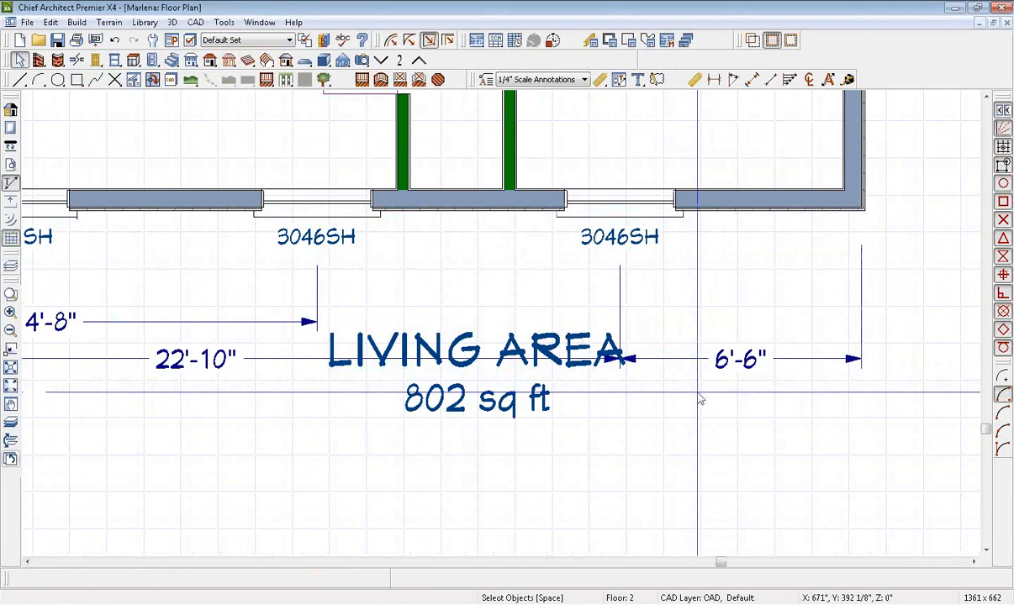
# - Set the centers of the right and left front windows 6' from their nearest house corners
pyautogui.scroll(-3, 700, 400)
pyautogui.click(745, 432)
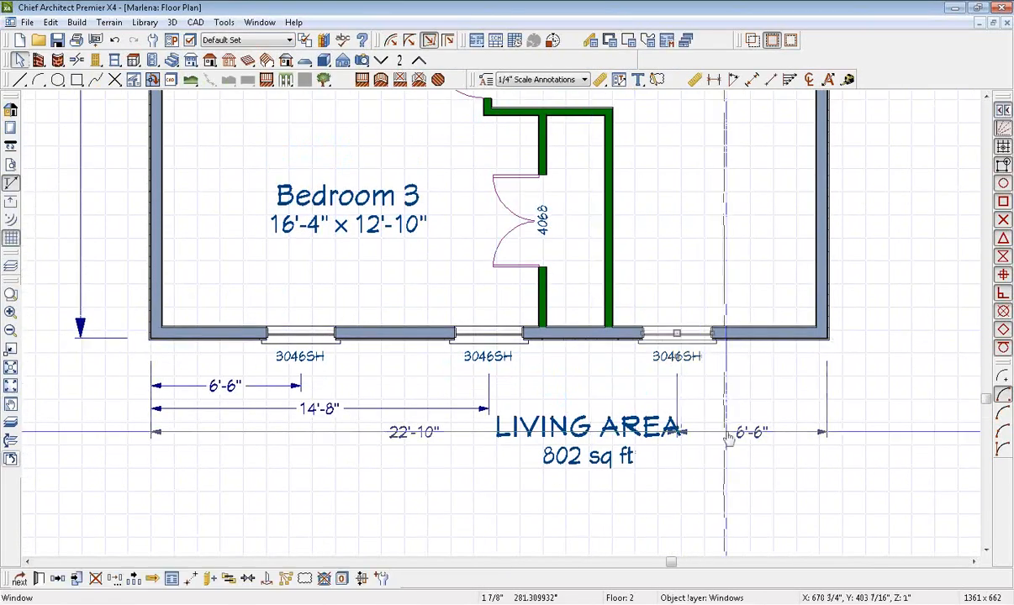
pyautogui.click(747, 433)
pyautogui.write("6'")
pyautogui.press('Return')
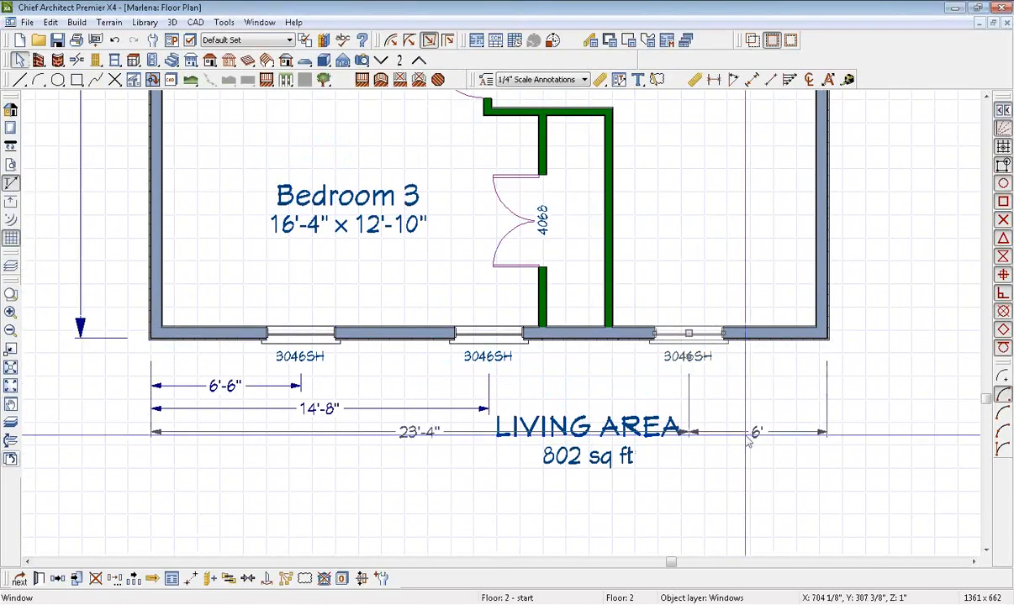
pyautogui.click(240, 388)
pyautogui.click(239, 388)
pyautogui.write("6'")
pyautogui.press('Return')
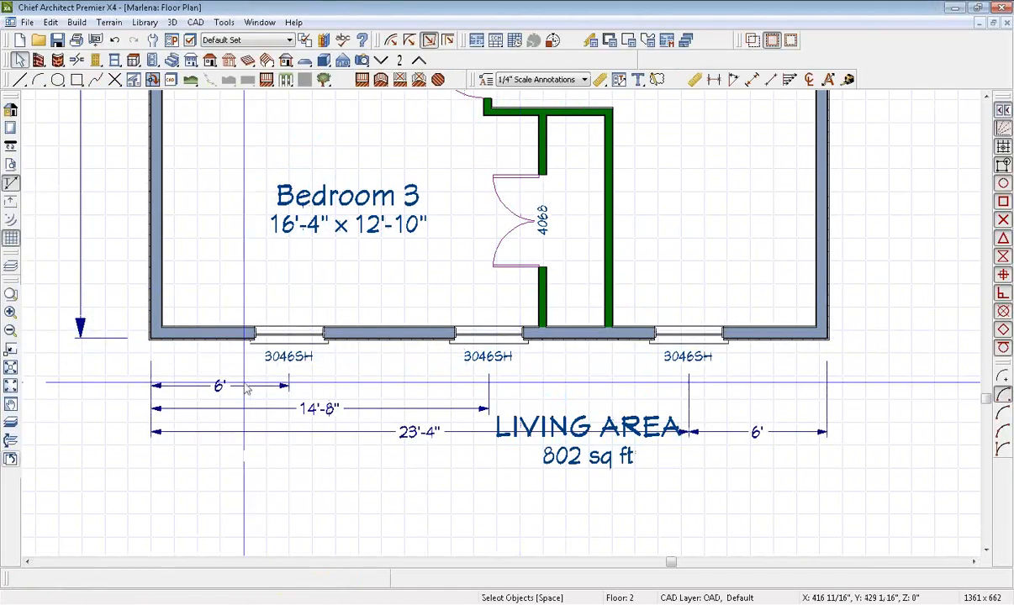
# - Switch to the Marlena brochure in Adobe Acrobat and examine the second-floor layout around Bedroom 2, the W.I.C. and the main bath
pyautogui.scroll(-2, 336, 416)
pyautogui.moveTo(455, 362); pyautogui.dragTo(512, 319, button='middle')
pyautogui.moveTo(525, 219); pyautogui.dragTo(540, 361, button='middle')
pyautogui.scroll(3, 550, 262)
pyautogui.moveTo(549, 207); pyautogui.dragTo(571, 257, button='middle')
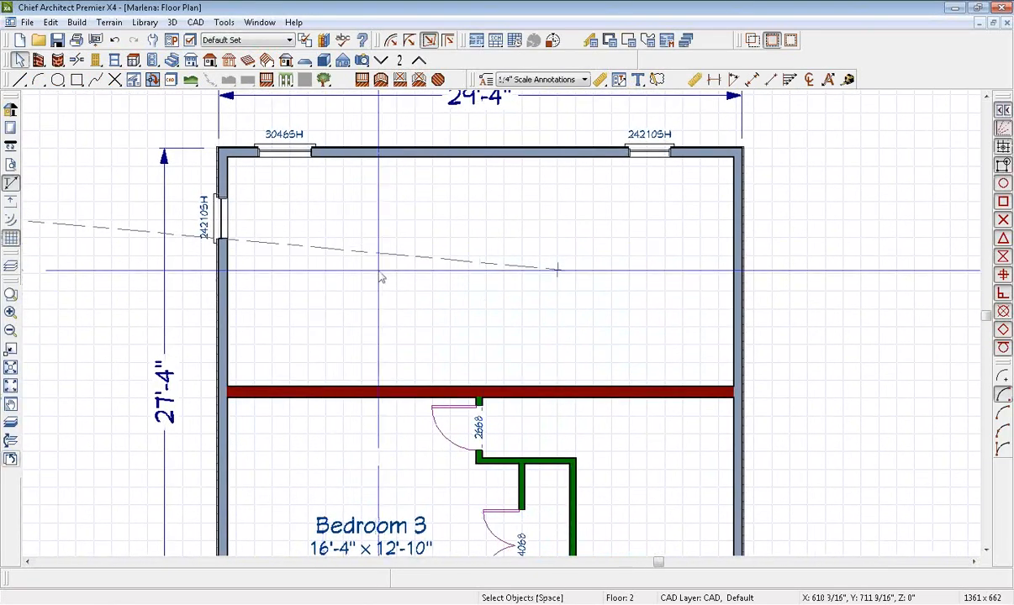
pyautogui.hotkey('alt', 'Tab')
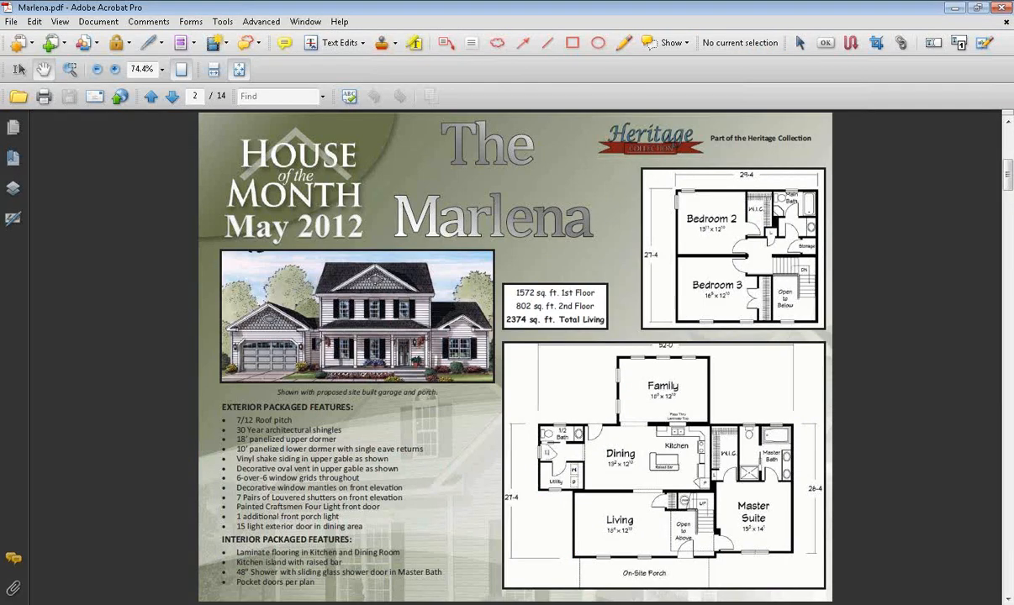
pyautogui.hotkey('alt', 'Tab')
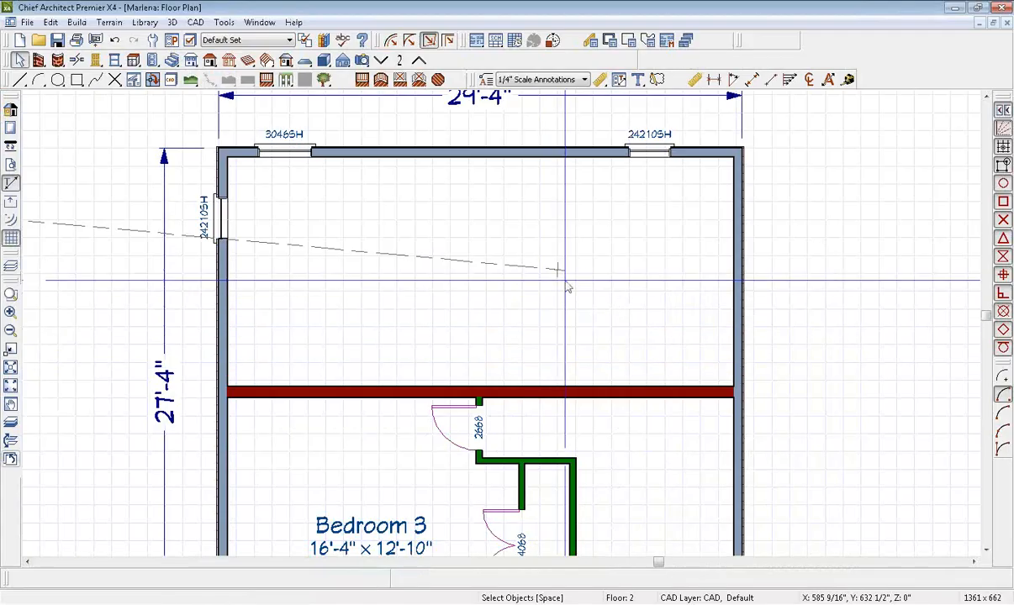
# - Draw an interior wall between the rear wall and the red center wall, and a hall wall from it to the right exterior wall
pyautogui.moveTo(517, 328); pyautogui.dragTo(558, 326)
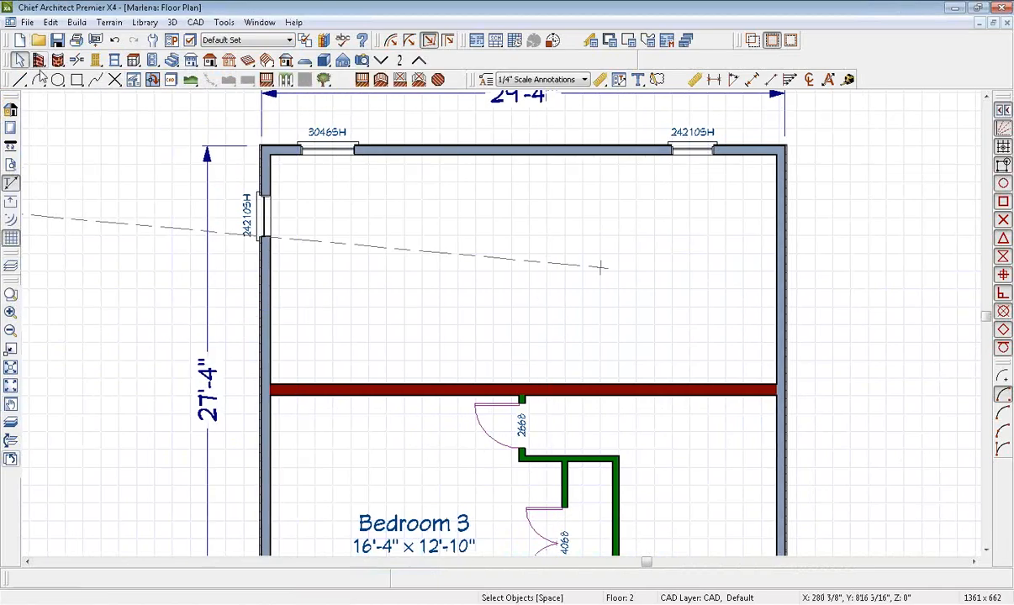
pyautogui.click(38, 60)
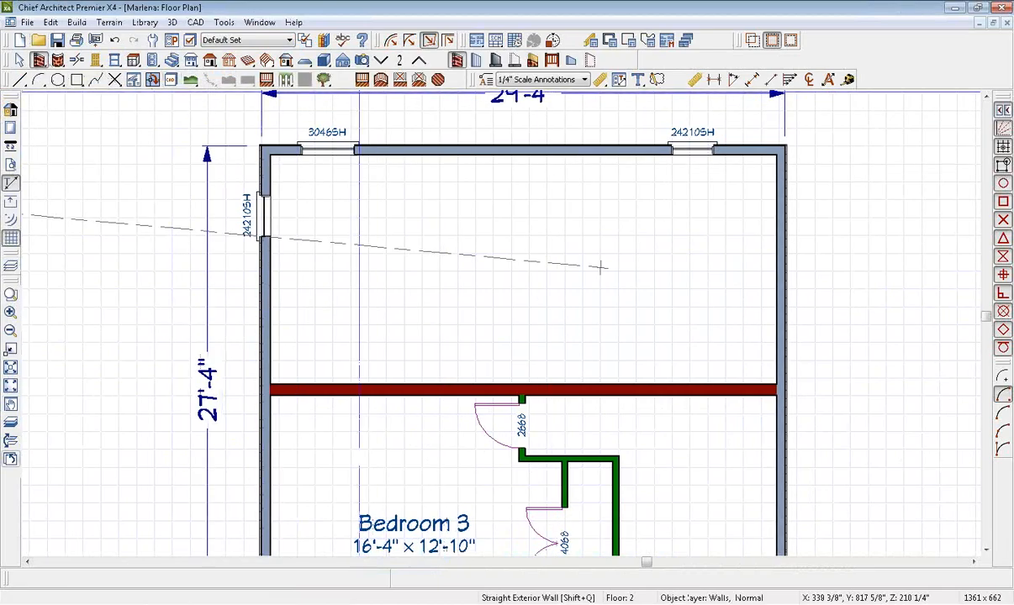
pyautogui.click(479, 65)
pyautogui.moveTo(456, 146); pyautogui.dragTo(457, 387)
pyautogui.moveTo(458, 323); pyautogui.dragTo(782, 330)
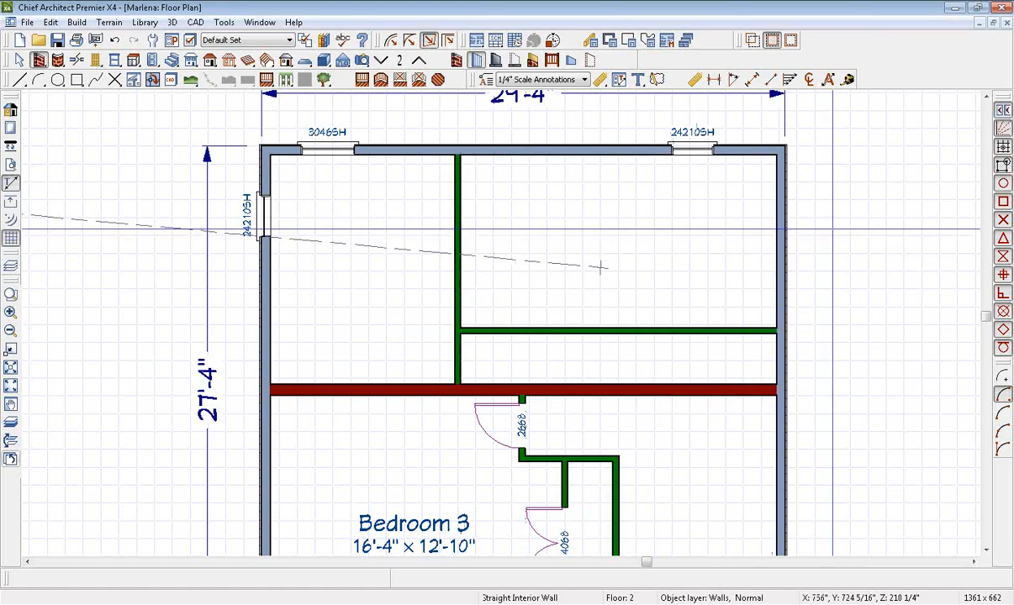
# - Draw the interior walls enclosing the main bath and W.I.C. between the rear wall and the hall wall, including the stepped corner
pyautogui.moveTo(786, 237); pyautogui.dragTo(628, 239)
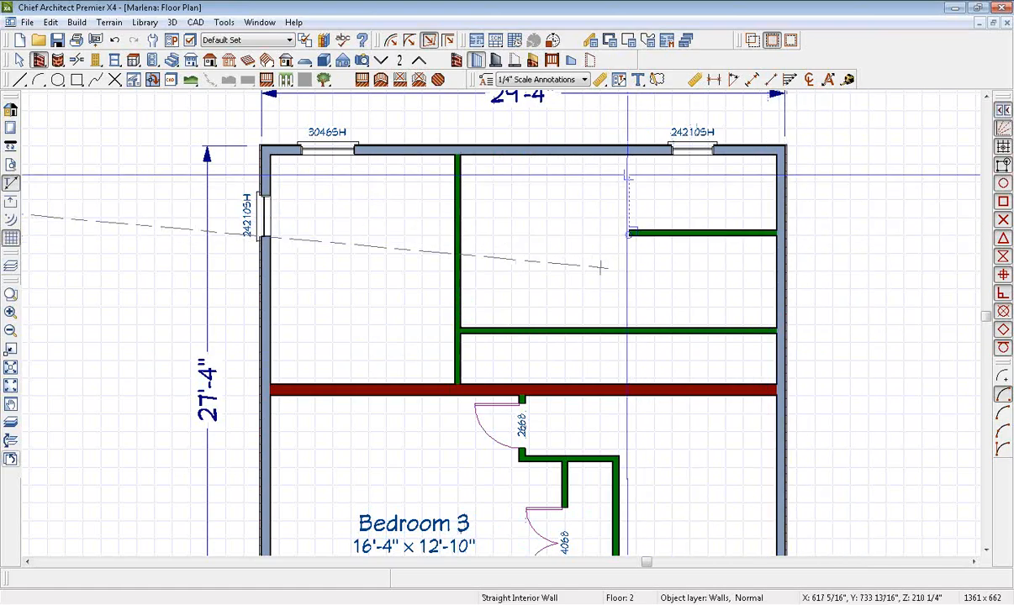
pyautogui.moveTo(624, 155)
pyautogui.mouseDown()
pyautogui.moveTo(624, 329)
pyautogui.moveTo(615, 294)
pyautogui.moveTo(559, 290)
pyautogui.moveTo(549, 327)
pyautogui.mouseUp()
pyautogui.moveTo(588, 290); pyautogui.dragTo(597, 155)
pyautogui.moveTo(600, 267); pyautogui.dragTo(600, 267)
pyautogui.moveTo(601, 268); pyautogui.dragTo(706, 332, button='middle')
pyautogui.press('space')
# - Set Bedroom 2's right-hand interior wall 13'-11" from the left exterior wall
pyautogui.click(565, 274)
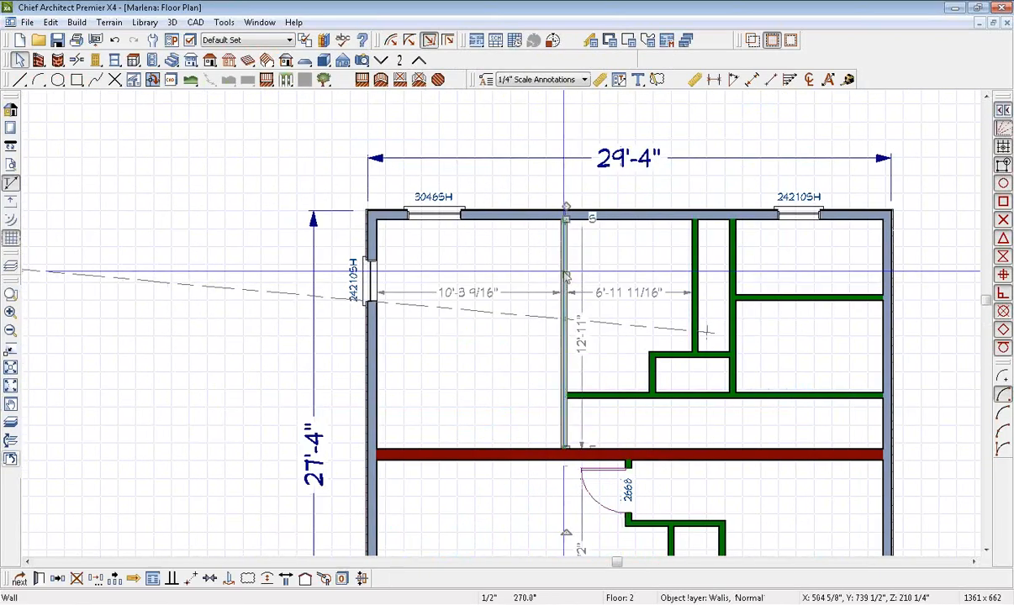
pyautogui.click(488, 293)
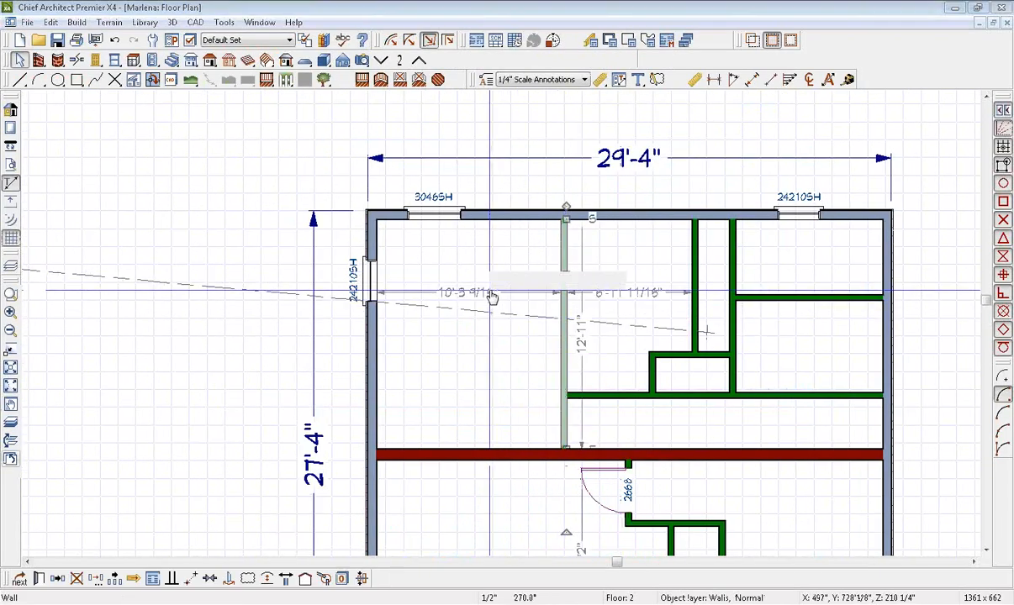
pyautogui.write("13'11")
pyautogui.press('Return')
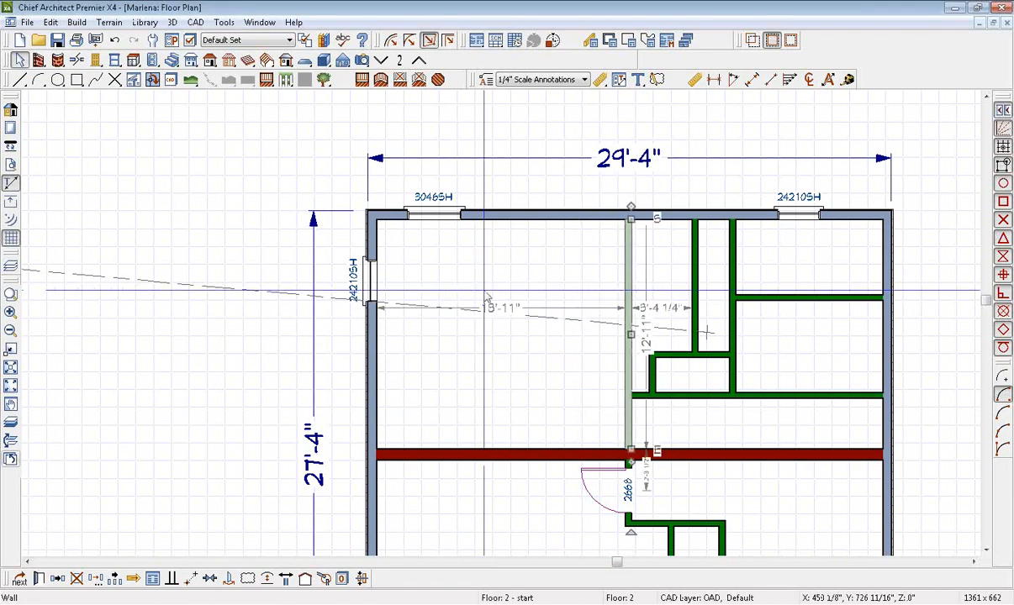
# - Set the hall wall 40" from the red center wall
pyautogui.press('Escape')
pyautogui.moveTo(737, 422); pyautogui.dragTo(643, 329, button='middle')
pyautogui.scroll(3, 643, 329)
pyautogui.click(709, 291)
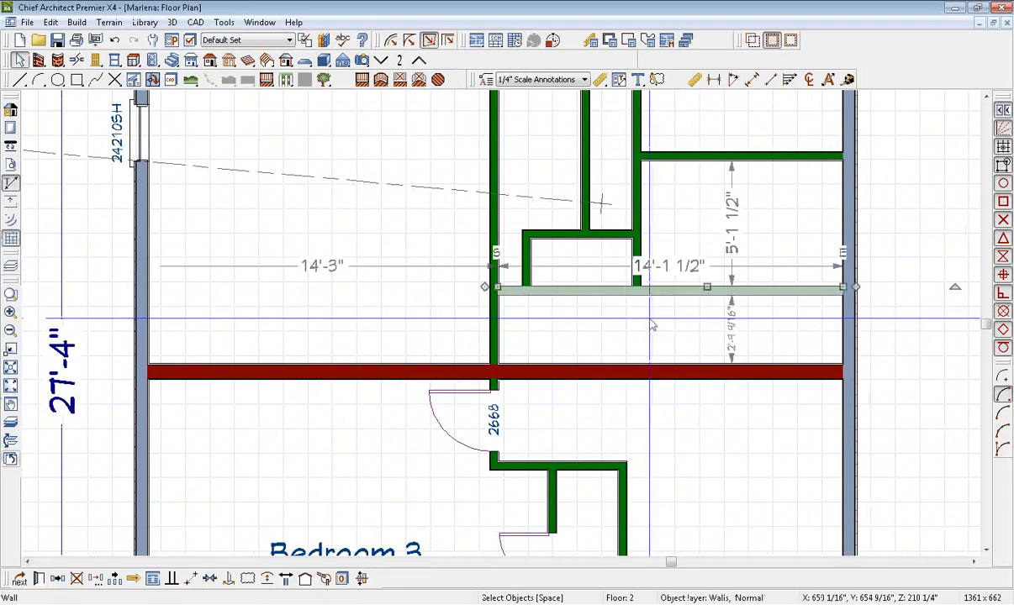
pyautogui.click(730, 332)
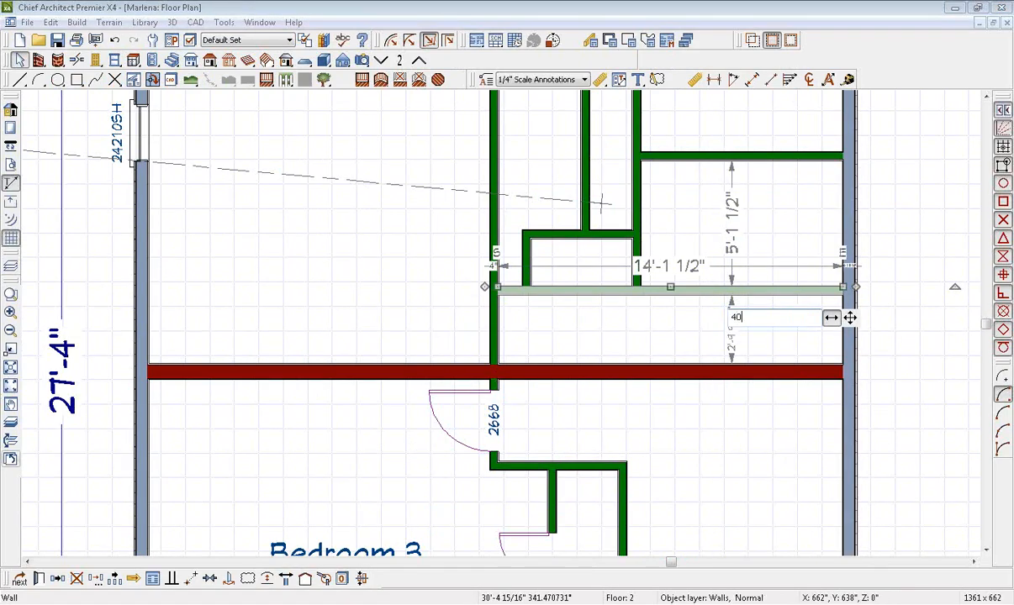
pyautogui.press('Return')
# - Set the W.I.C.'s right-hand wall 60" from the wall it faces on the Bedroom 2 side
pyautogui.moveTo(664, 345); pyautogui.dragTo(538, 357, button='middle')
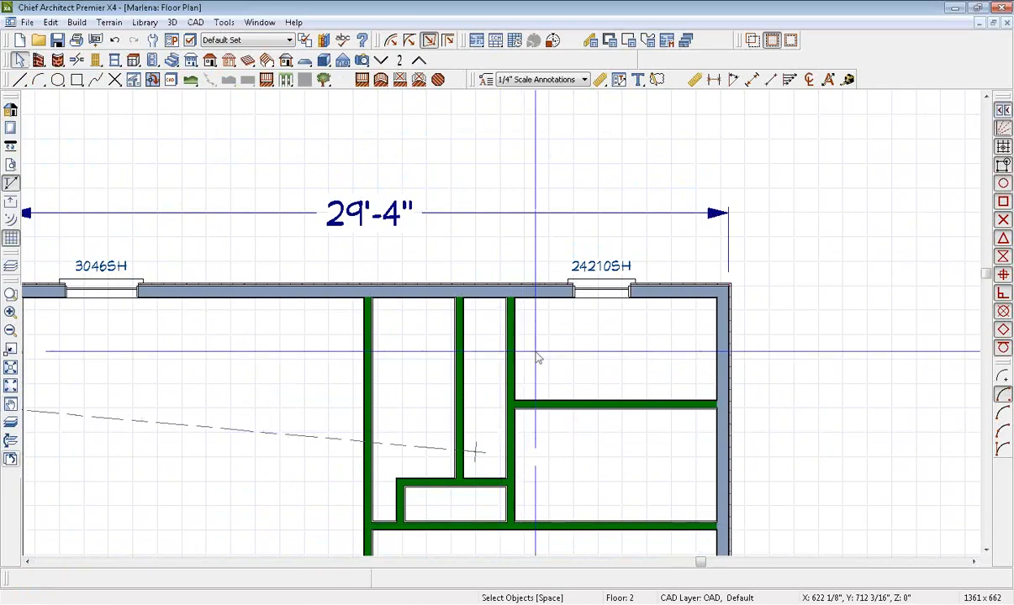
pyautogui.click(459, 351)
pyautogui.click(409, 323)
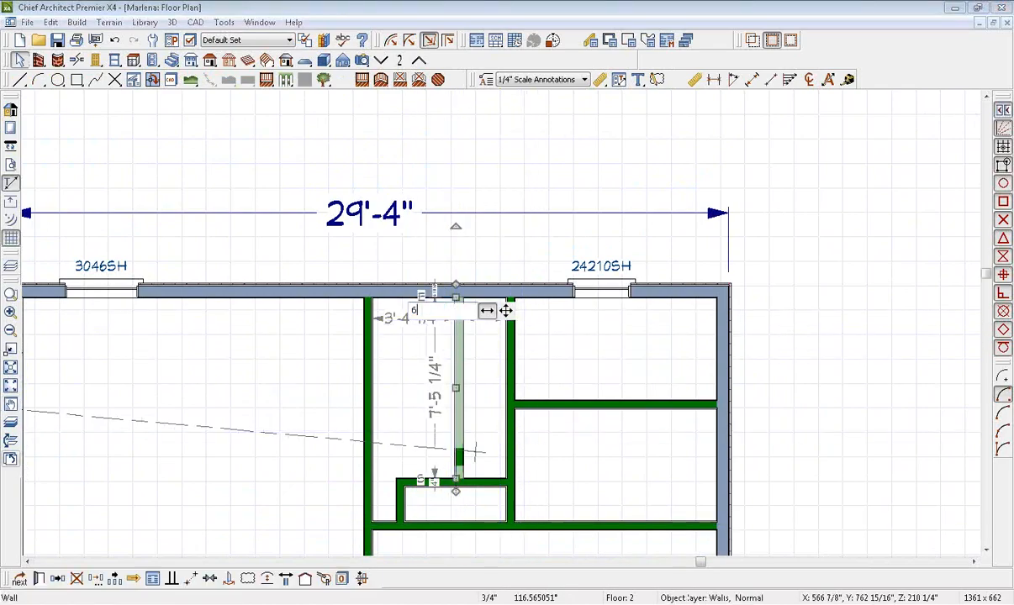
pyautogui.write('60')
pyautogui.press('Return')
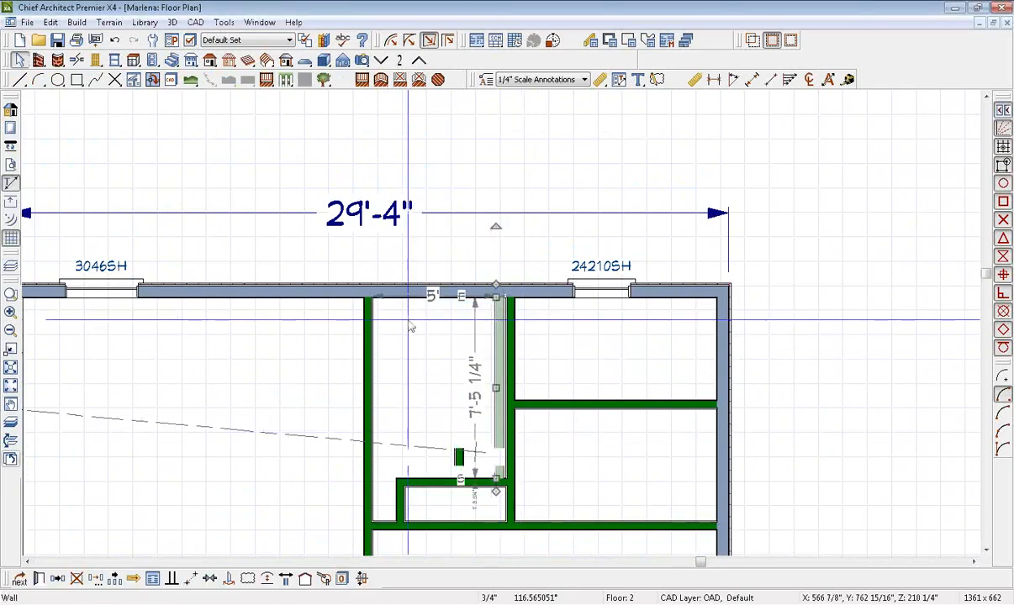
# - Shorten the main bath's left wall to end at the bath's horizontal divider wall, and extend that divider to the W.I.C. wall
pyautogui.moveTo(551, 444); pyautogui.dragTo(541, 410, button='middle')
pyautogui.click(487, 305)
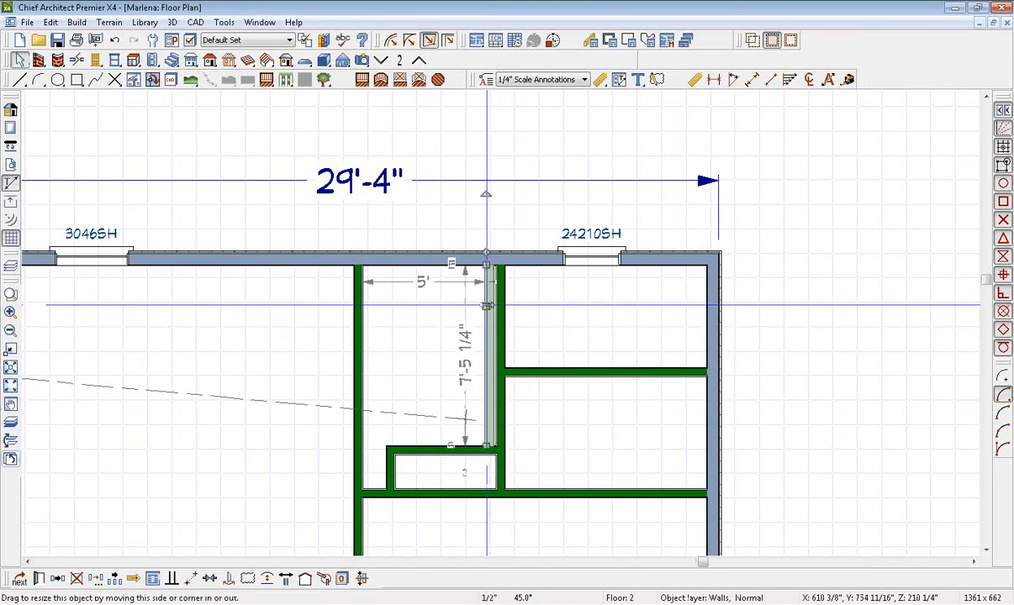
pyautogui.scroll(3, 497, 321)
pyautogui.scroll(3, 497, 320)
pyautogui.click(504, 301)
pyautogui.moveTo(508, 235); pyautogui.dragTo(476, 407)
pyautogui.scroll(5, 518, 400)
pyautogui.click(518, 399)
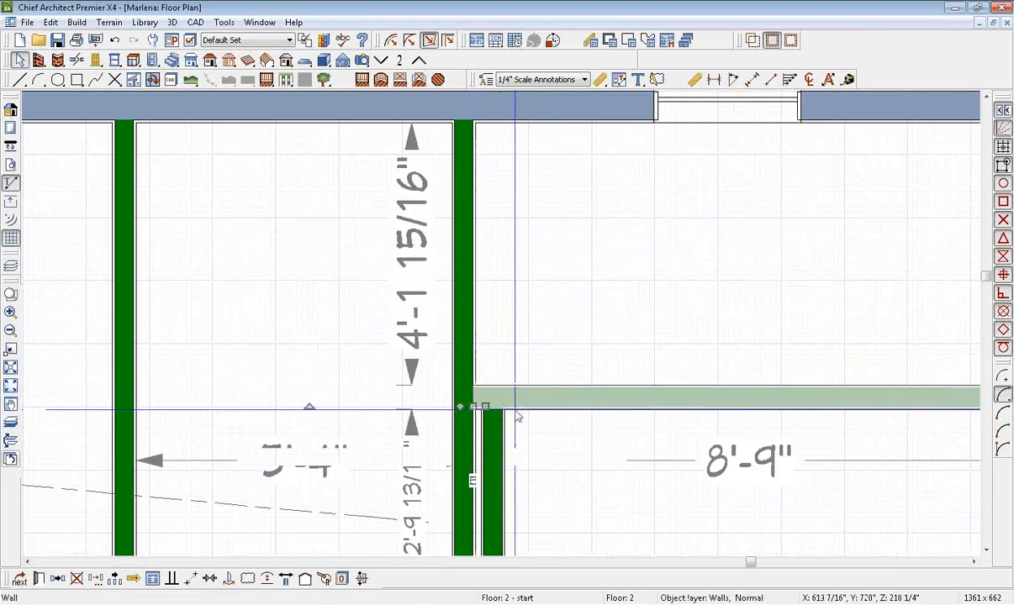
pyautogui.scroll(-3, 516, 415)
# - Set the main bath's horizontal divider wall 59" from the rear exterior wall
pyautogui.moveTo(717, 354); pyautogui.dragTo(570, 373, button='middle')
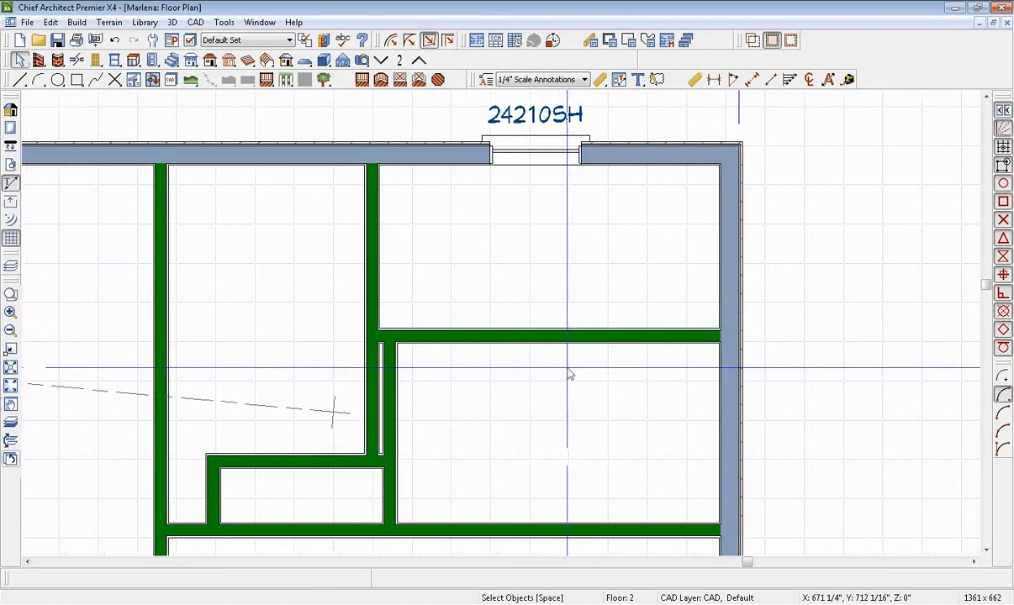
pyautogui.click(584, 340)
pyautogui.click(535, 271)
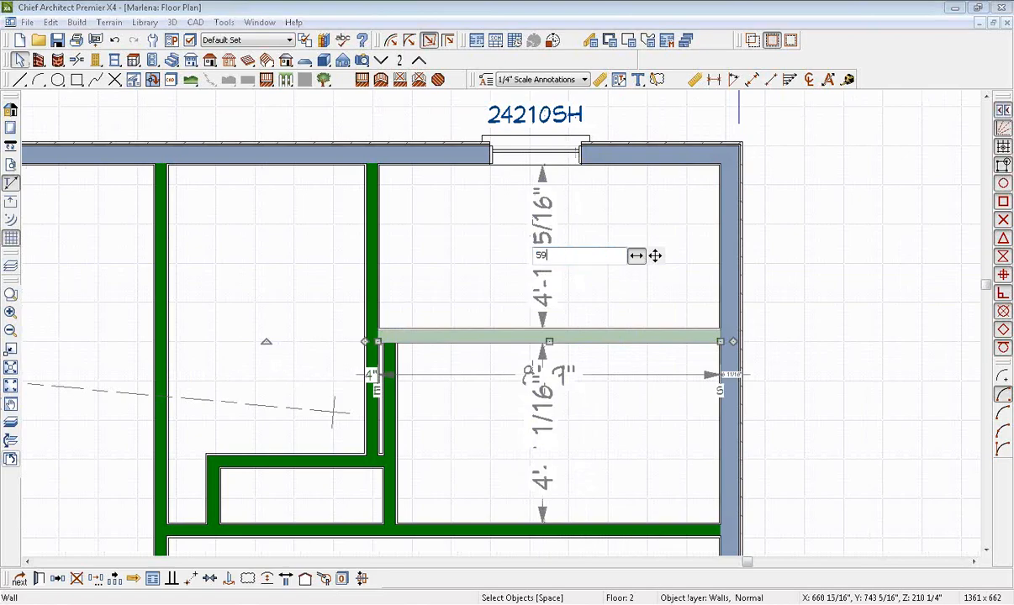
pyautogui.press('Return')
pyautogui.press('Escape')
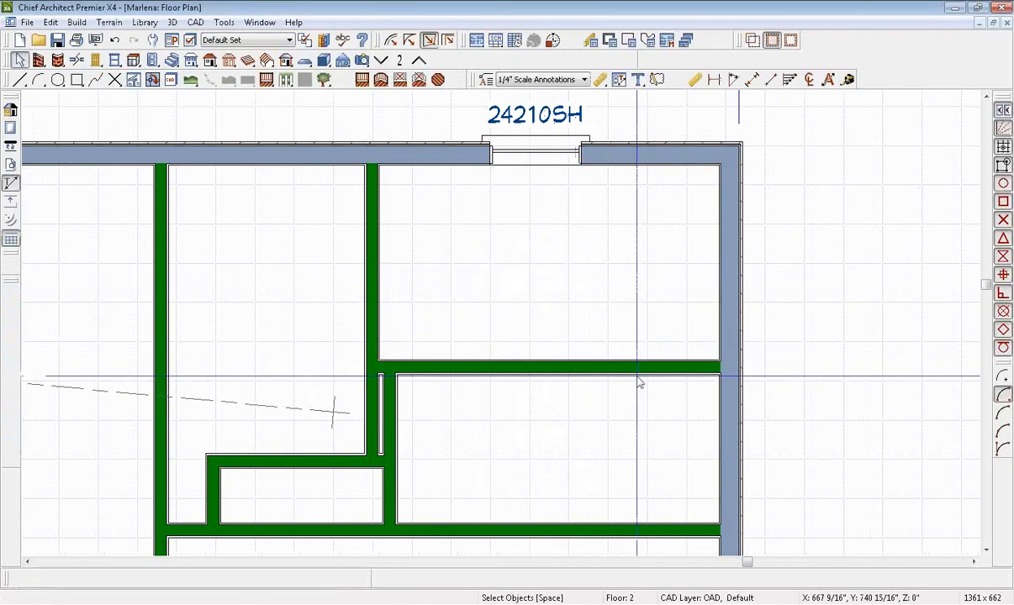
# - Check the hall wall's spacing, and set the short wall at the W.I.C.'s stepped corner 40" from the Bedroom 2 wall
pyautogui.moveTo(638, 380); pyautogui.dragTo(645, 197, button='middle')
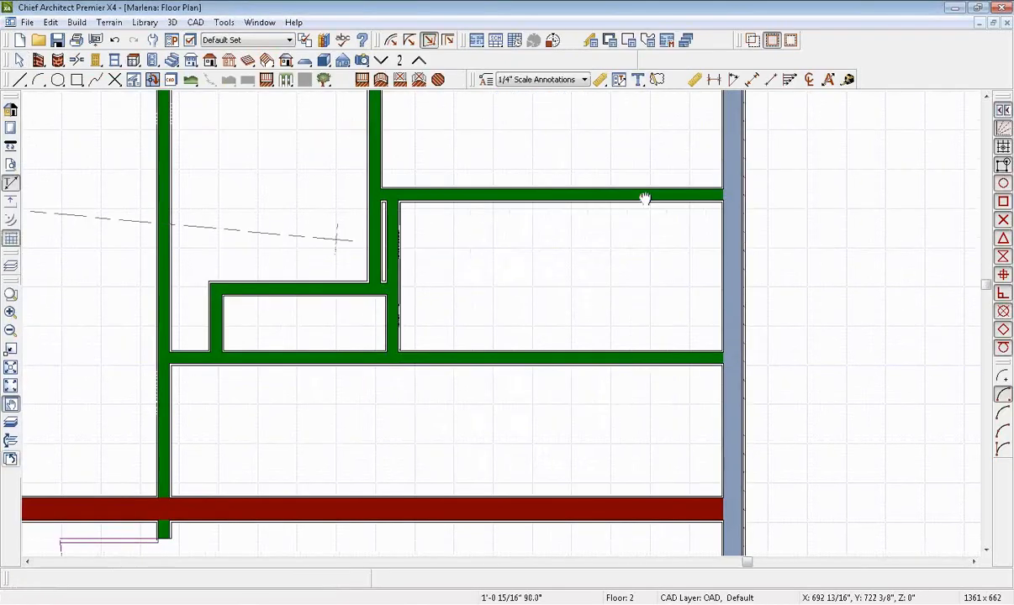
pyautogui.click(618, 356)
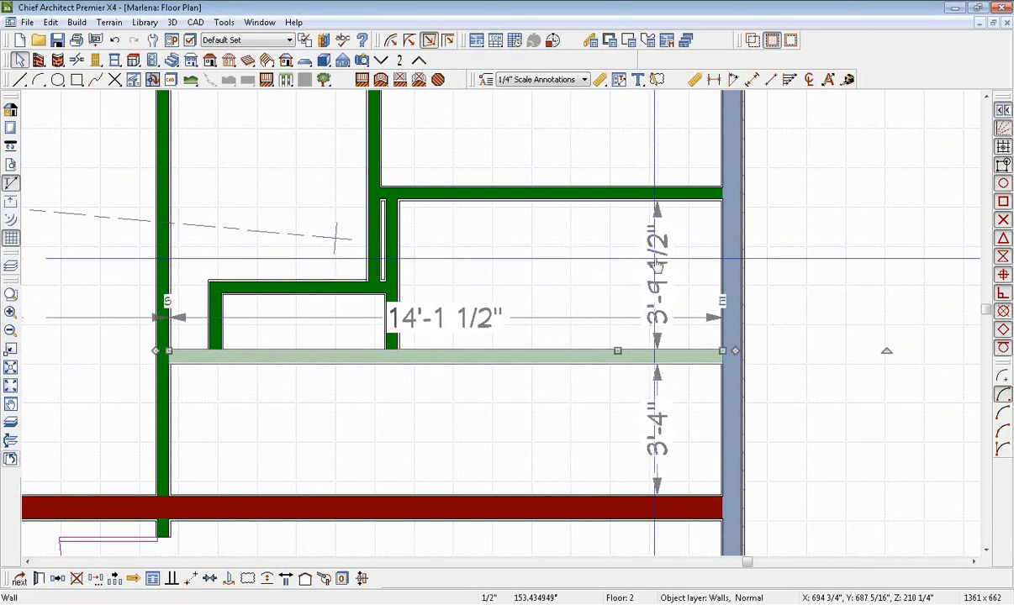
pyautogui.press('Escape')
pyautogui.moveTo(543, 266); pyautogui.dragTo(746, 261, button='middle')
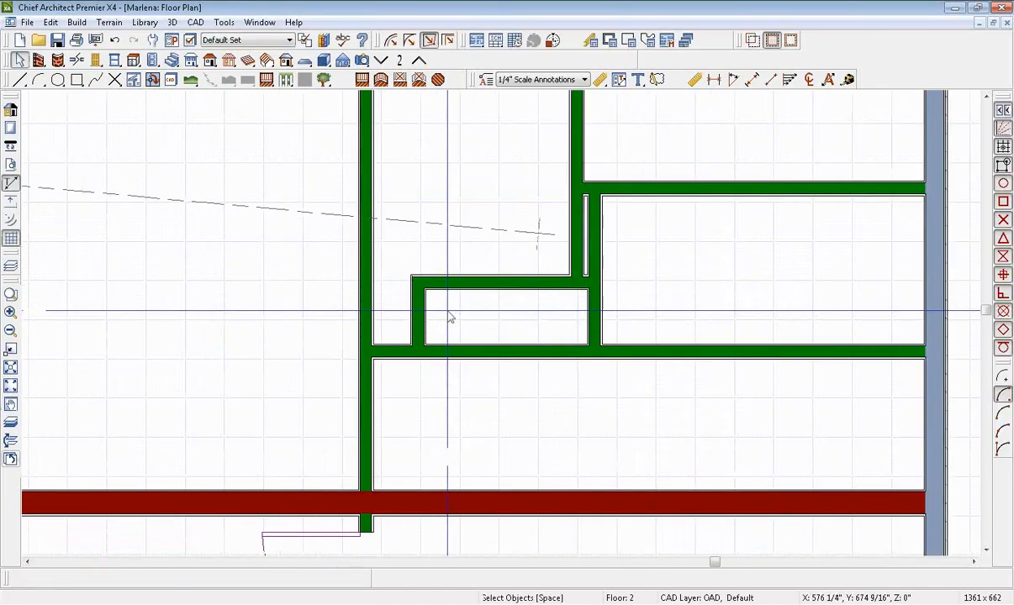
pyautogui.click(417, 311)
pyautogui.scroll(2, 492, 328)
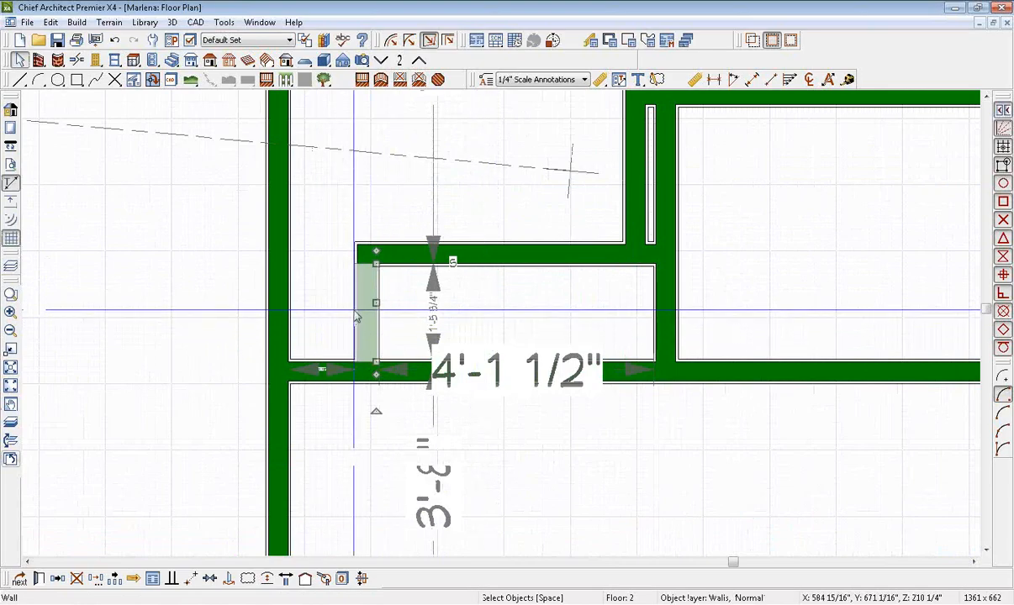
pyautogui.click(327, 354)
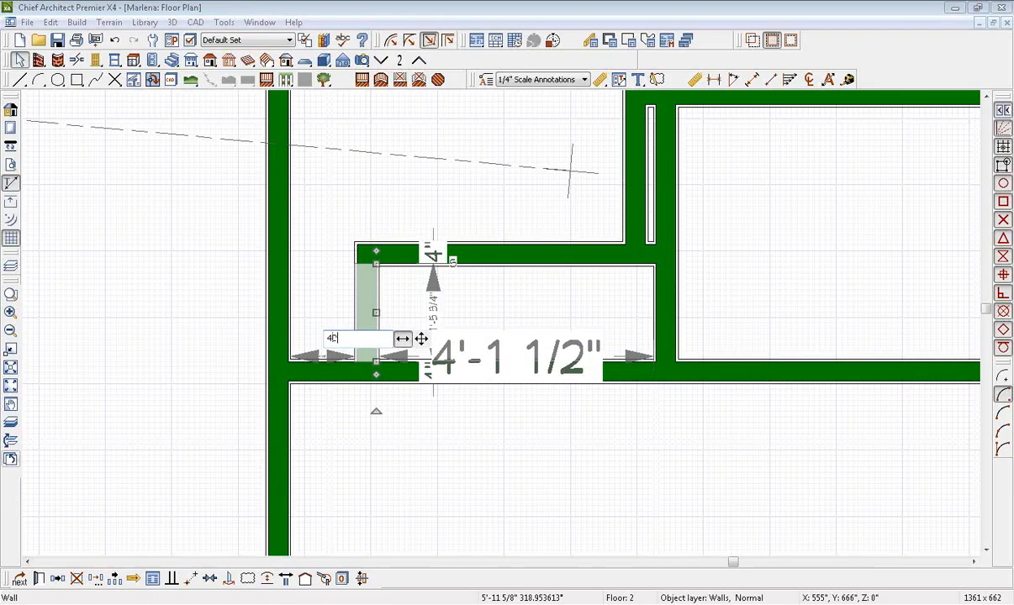
pyautogui.press('Return')
pyautogui.click(363, 334)
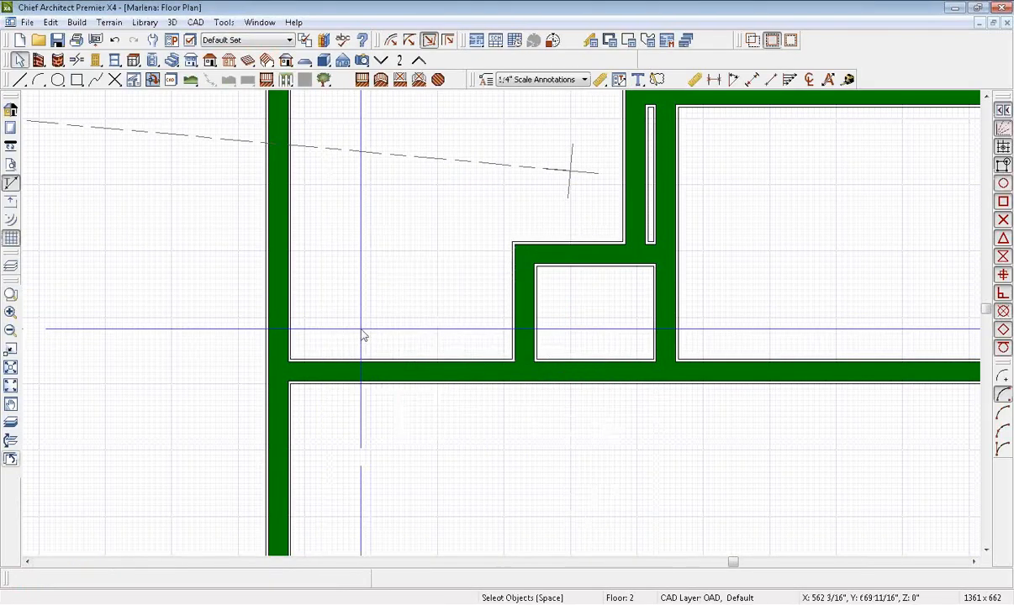
# - Set the lower main bath area's left wall 7'-7" from the right exterior wall
pyautogui.scroll(-2, 363, 335)
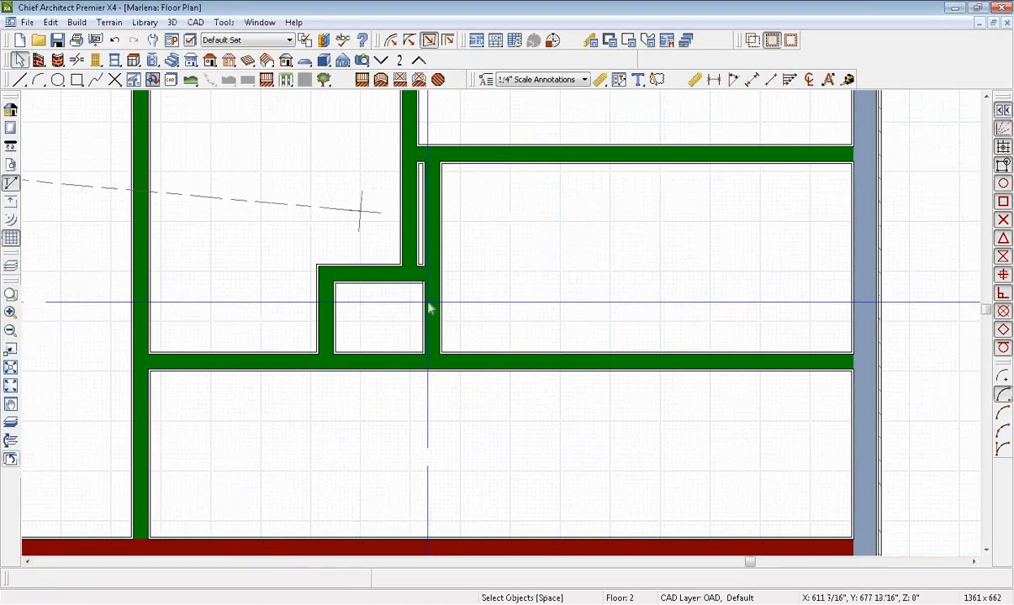
pyautogui.click(429, 310)
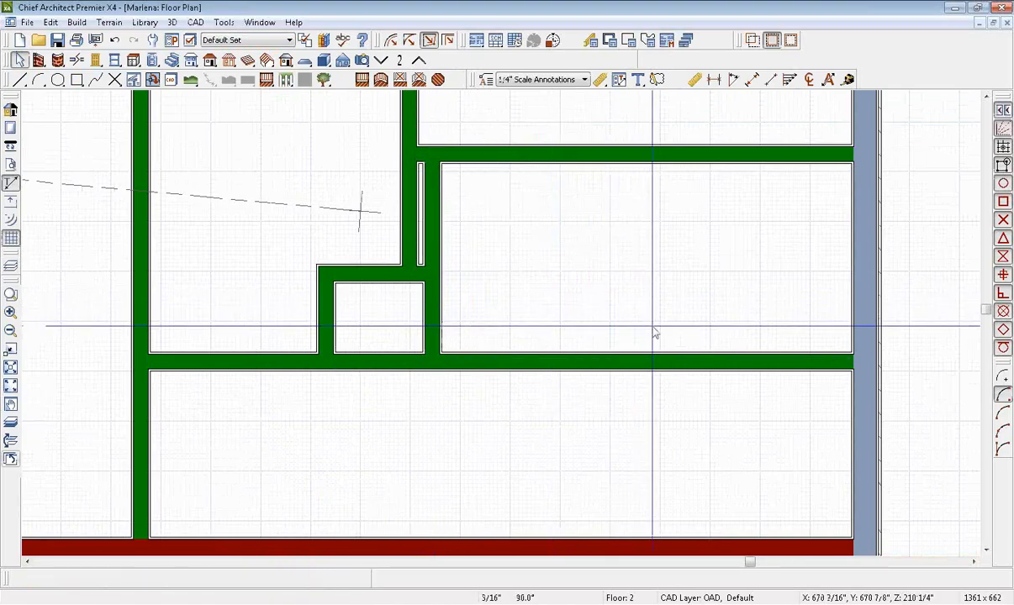
pyautogui.click(655, 334)
pyautogui.click(441, 236)
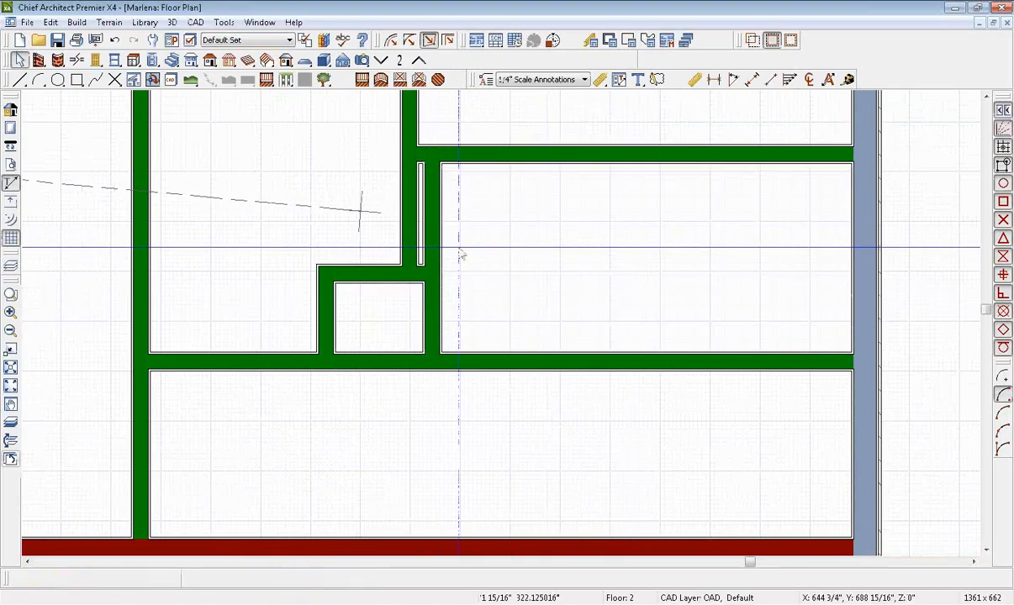
pyautogui.click(441, 240)
pyautogui.click(639, 290)
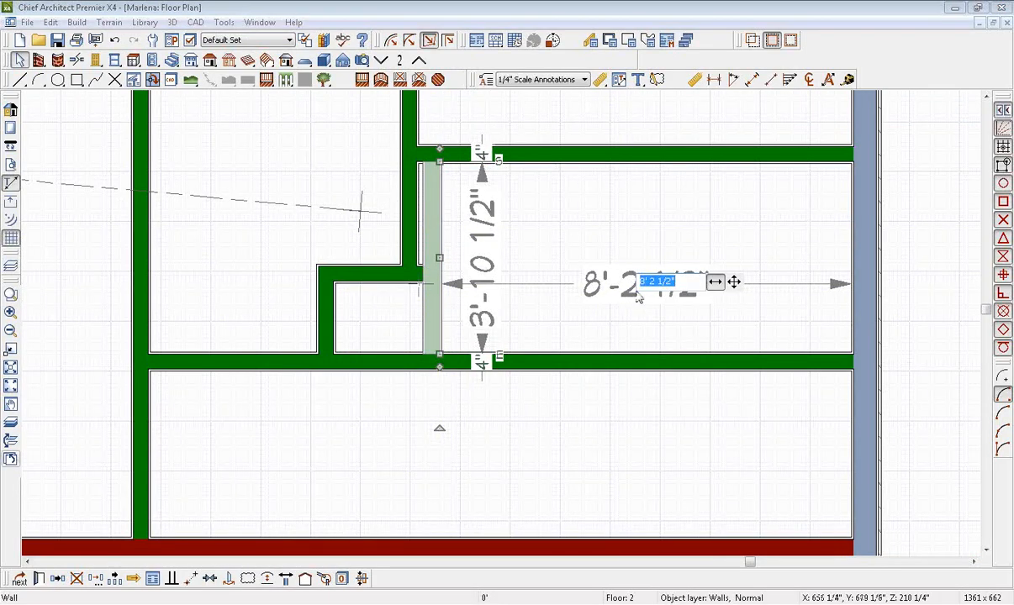
pyautogui.write("7'7")
pyautogui.press('Return')
pyautogui.press('Escape')
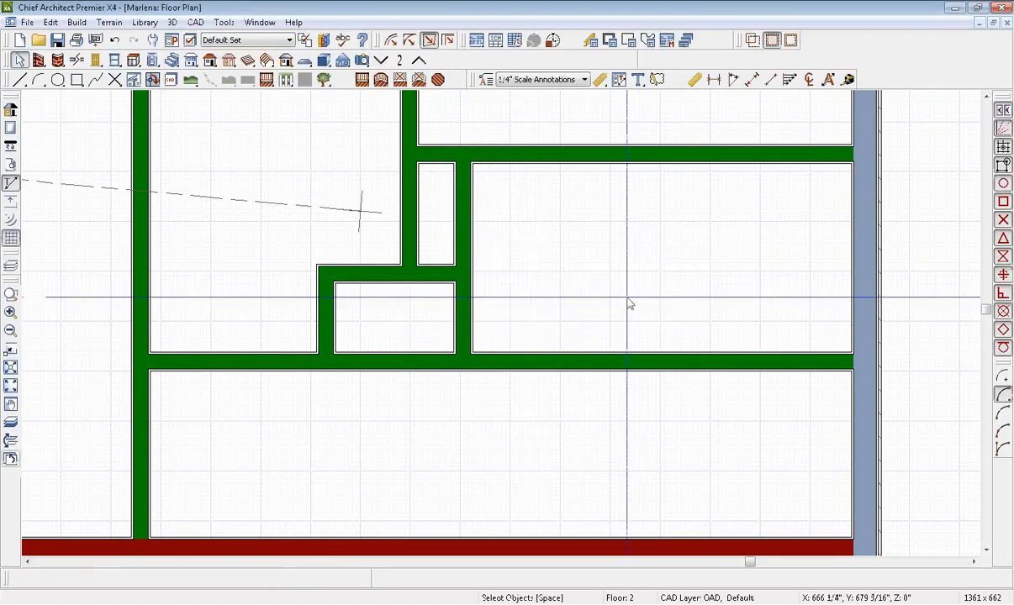
# - Define the upper-left room as a Bedroom named "Bedroom 2" and move its label up toward the rear wall
pyautogui.scroll(-2, 614, 297)
pyautogui.moveTo(499, 258); pyautogui.dragTo(621, 237, button='middle')
pyautogui.doubleClick(457, 277)
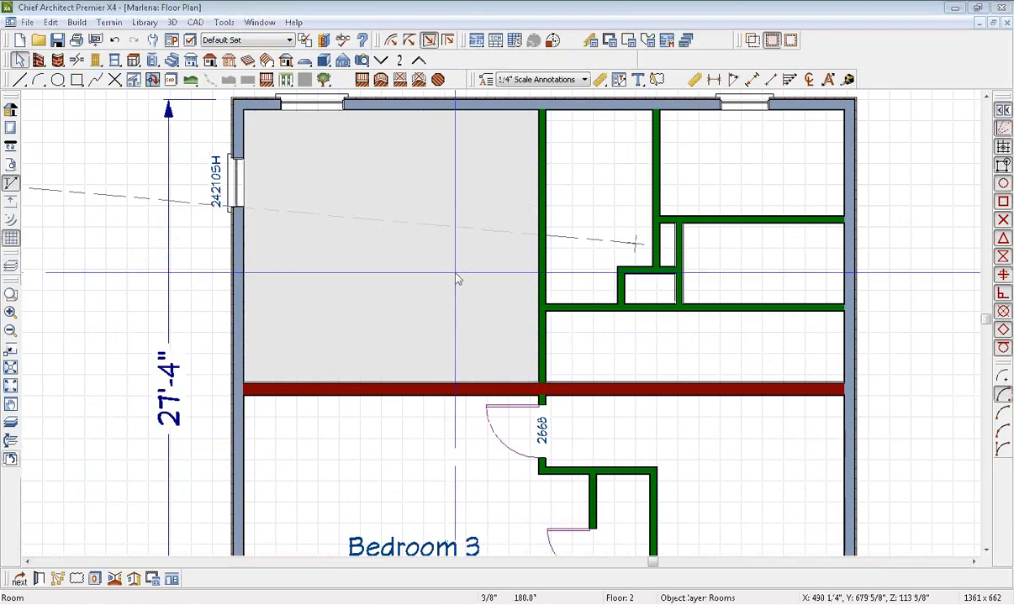
pyautogui.click(203, 134)
pyautogui.click(178, 171)
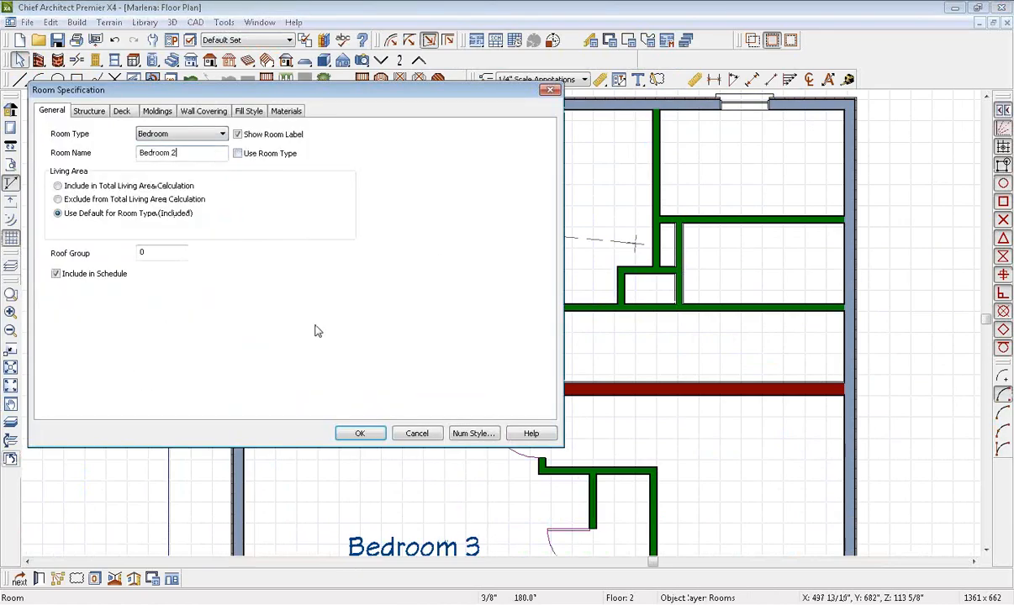
pyautogui.click(362, 433)
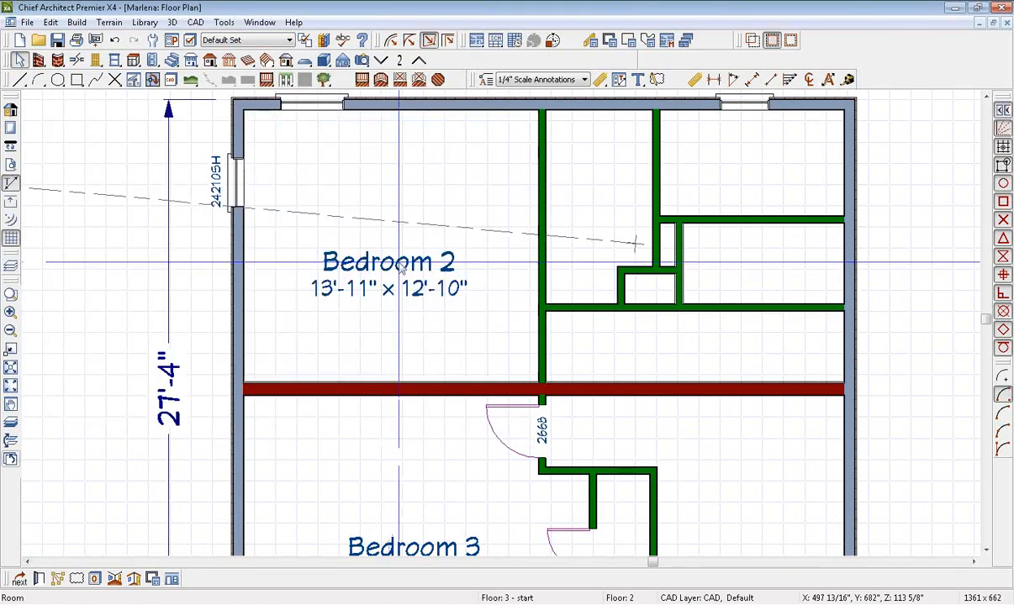
pyautogui.click(389, 267)
pyautogui.moveTo(389, 263); pyautogui.dragTo(389, 170)
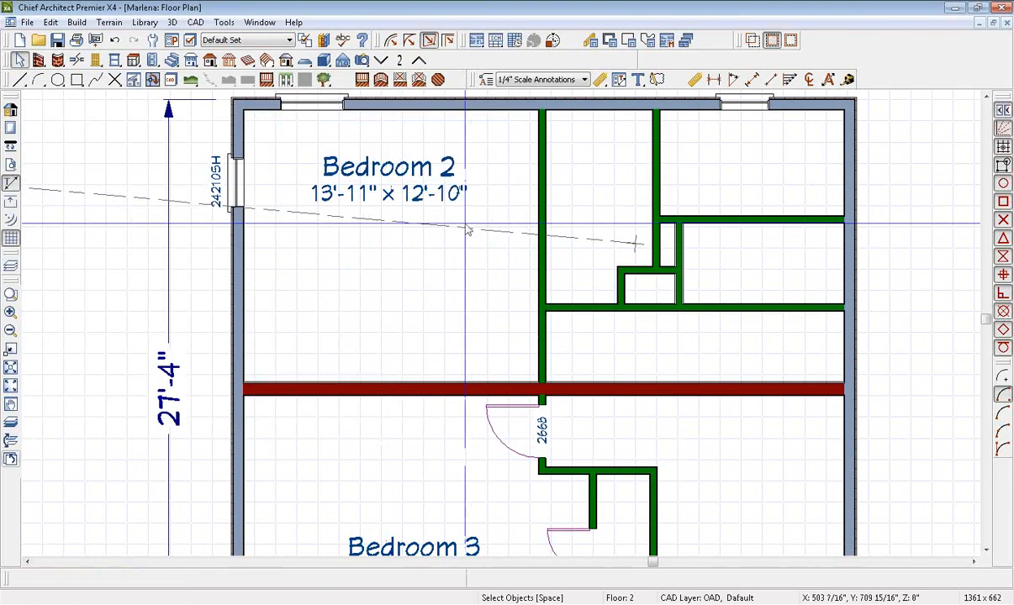
# - Define the room beside Bedroom 2 as a Closet named "W.I.C."
pyautogui.moveTo(463, 234); pyautogui.dragTo(269, 262, button='middle')
pyautogui.doubleClick(391, 220)
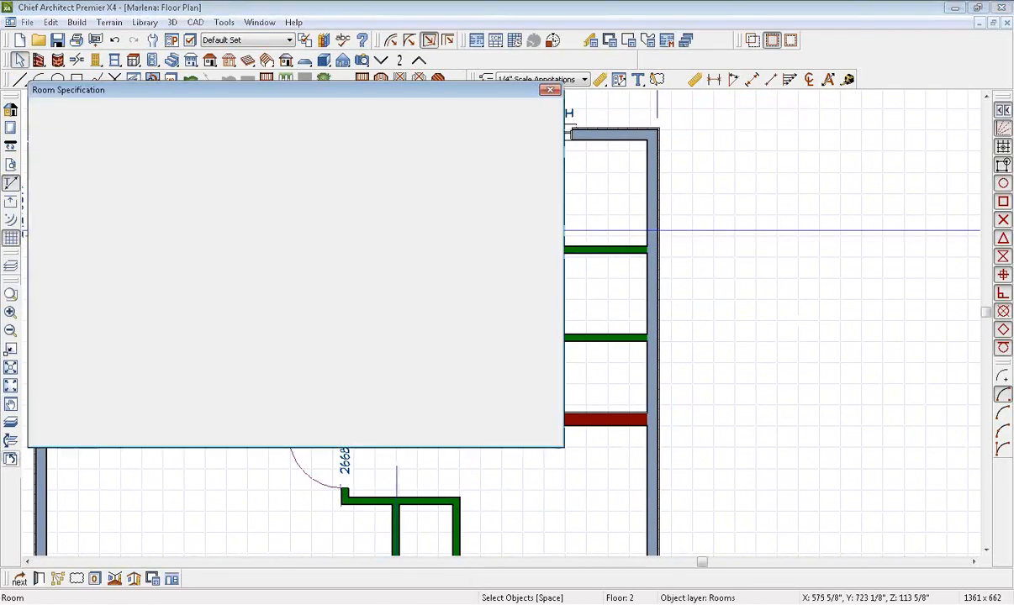
pyautogui.click(196, 143)
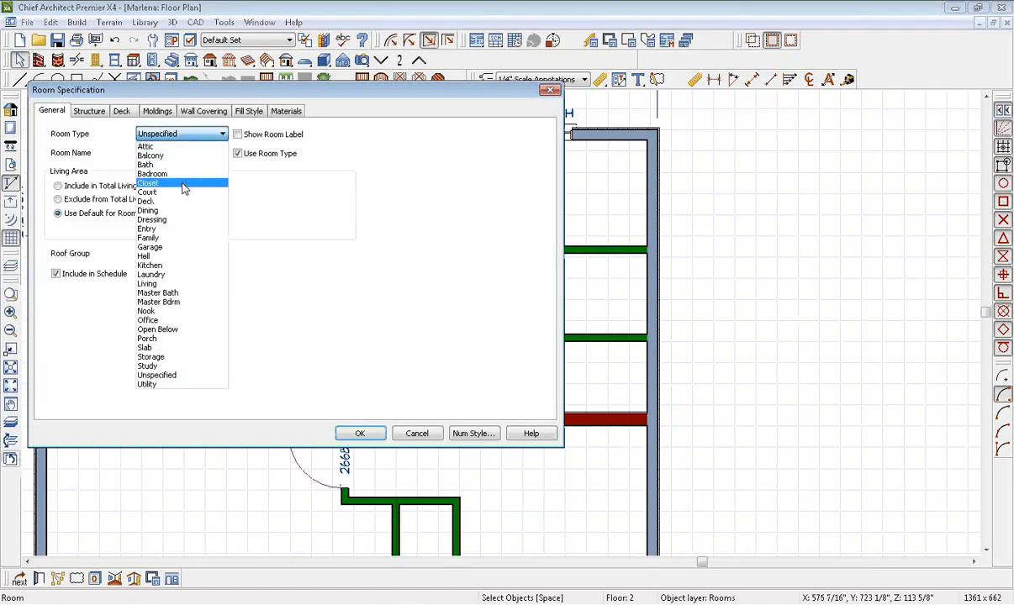
pyautogui.click(175, 178)
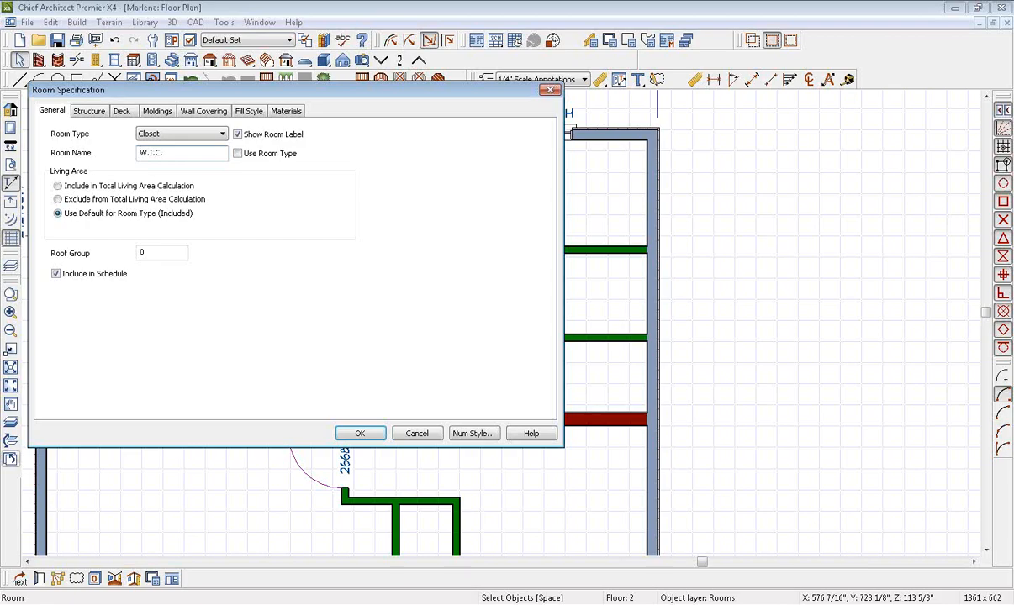
pyautogui.click(357, 433)
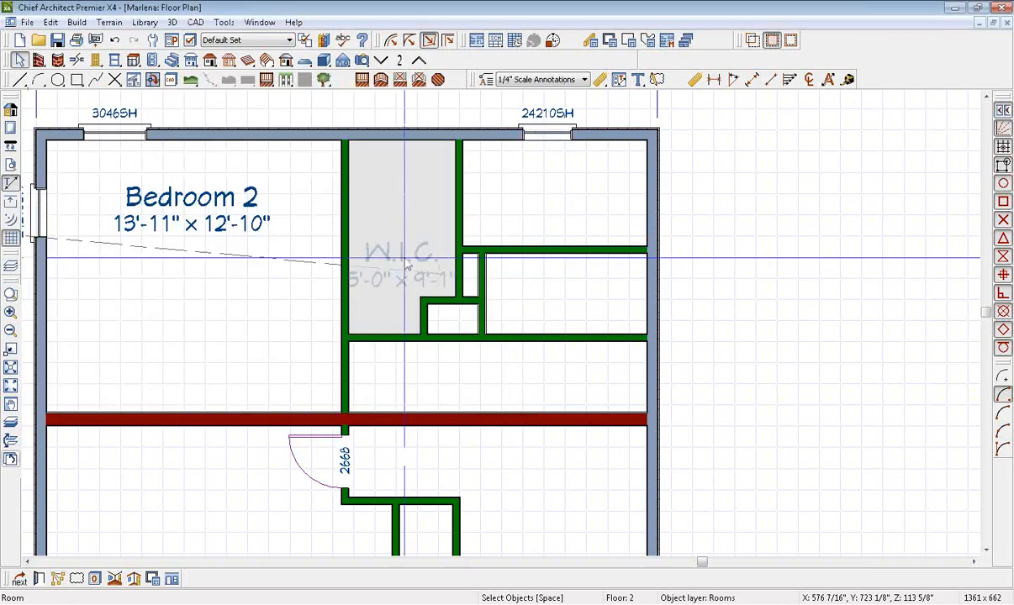
# - Give the W.I.C. room label a custom text style with a smaller character height and move it up toward the rear wall
pyautogui.scroll(3, 429, 271)
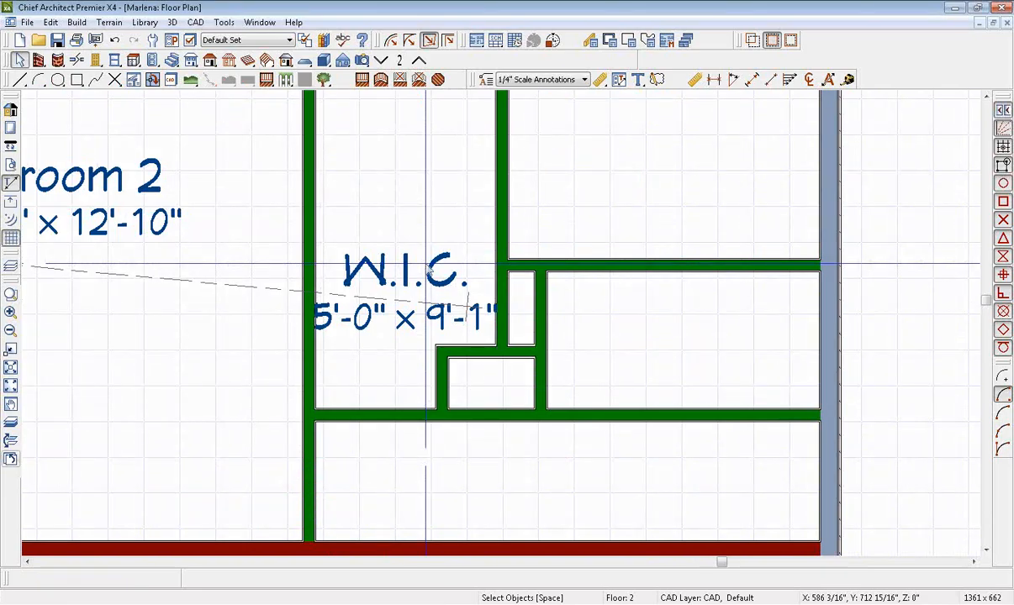
pyautogui.doubleClick(429, 271)
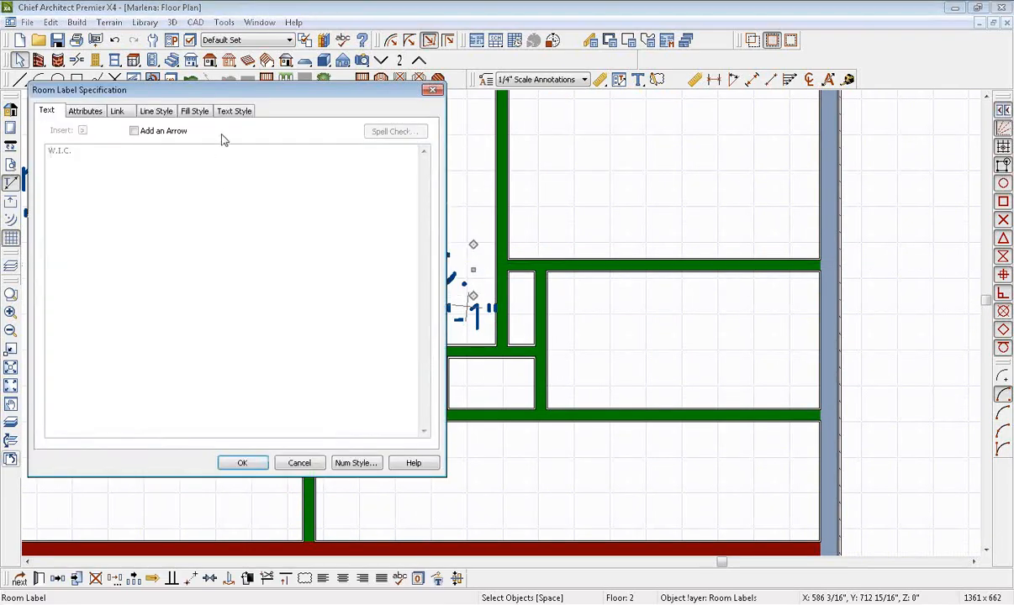
pyautogui.click(235, 112)
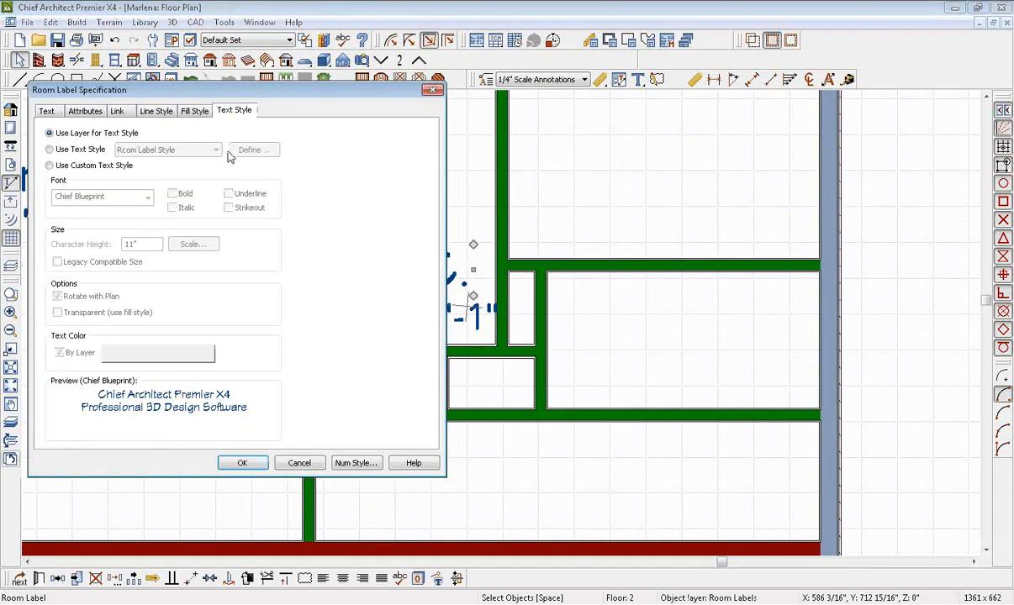
pyautogui.click(57, 168)
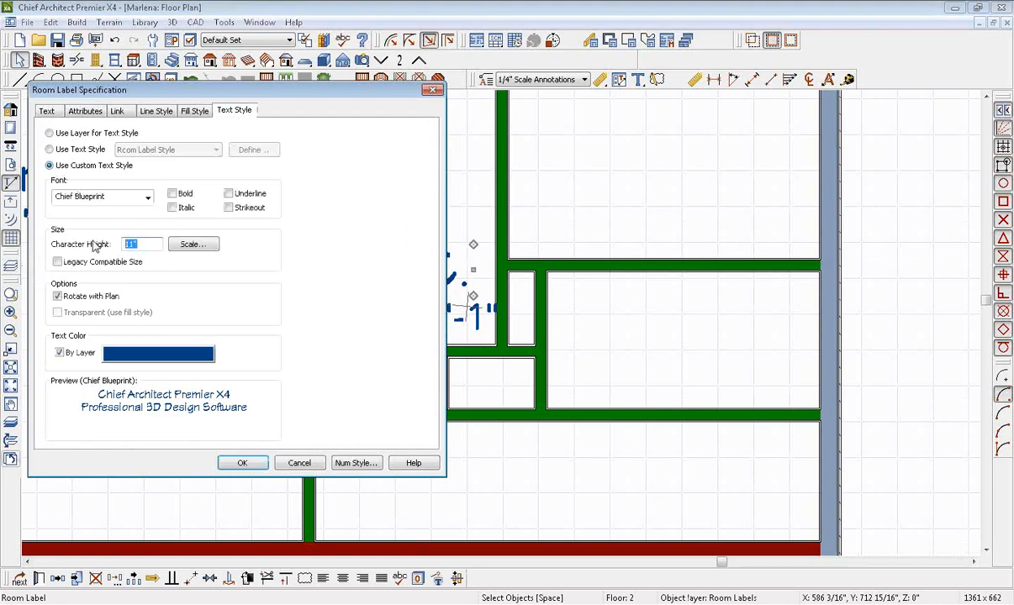
pyautogui.click(223, 464)
pyautogui.moveTo(416, 230); pyautogui.dragTo(465, 277, button='middle')
pyautogui.moveTo(454, 308); pyautogui.dragTo(453, 197)
pyautogui.scroll(-3, 452, 212)
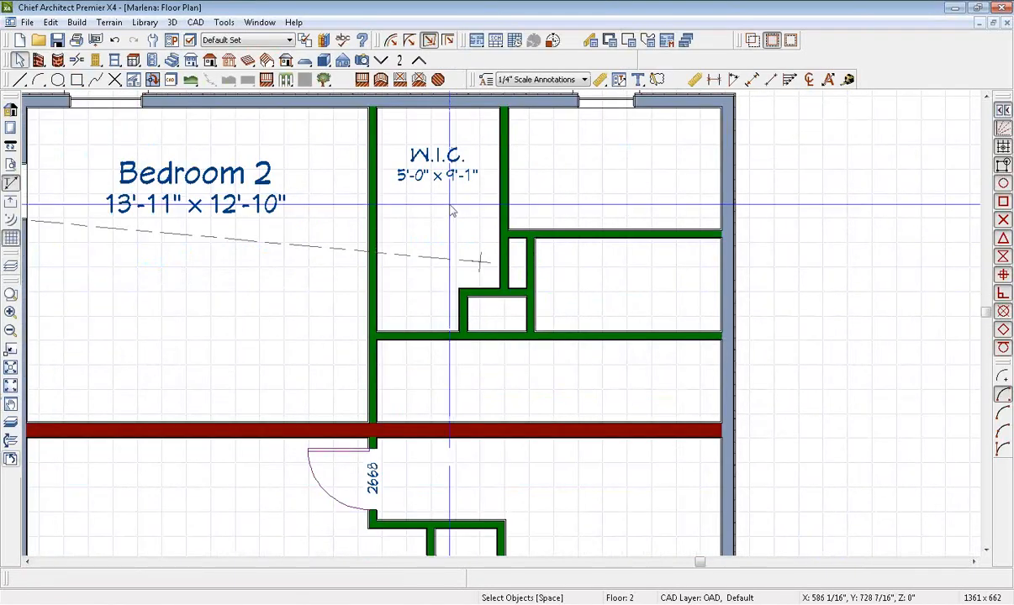
pyautogui.moveTo(498, 223); pyautogui.dragTo(441, 249, button='middle')
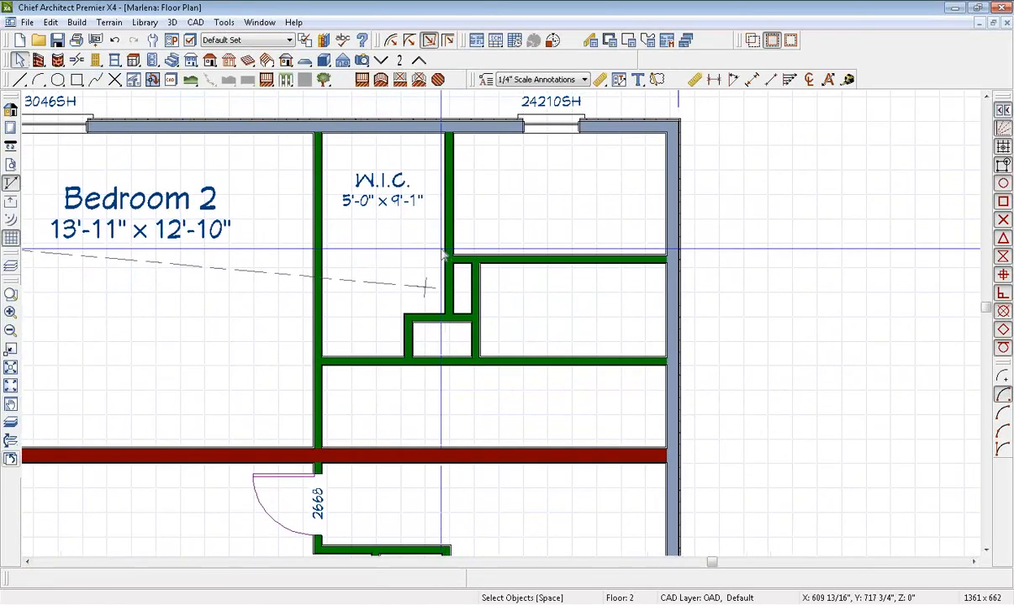
# - Define the room between the W.I.C. and the right exterior wall, at the rear wall, as a Bath
pyautogui.doubleClick(575, 213)
pyautogui.click(211, 135)
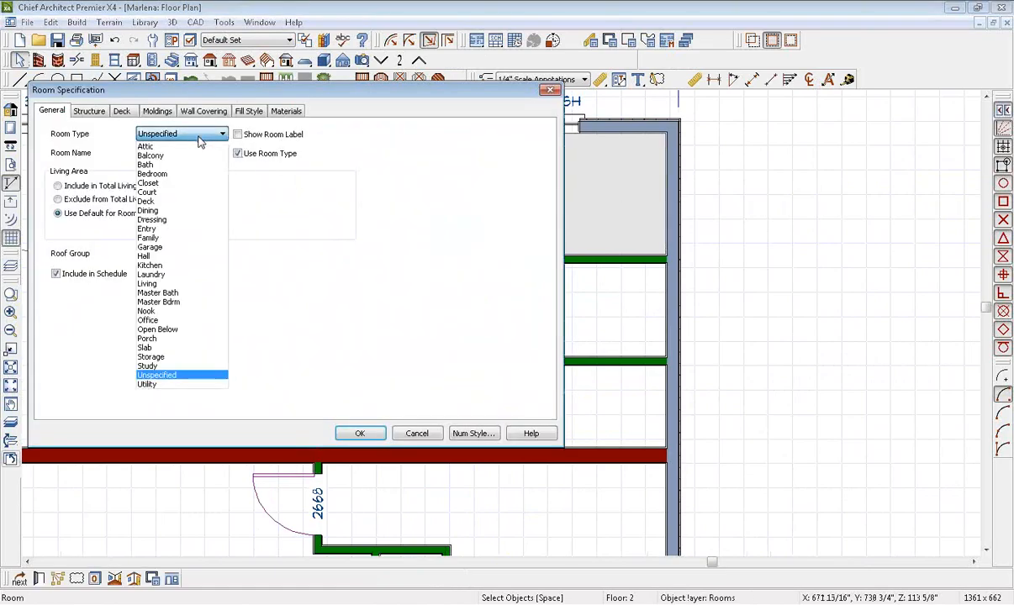
pyautogui.click(189, 165)
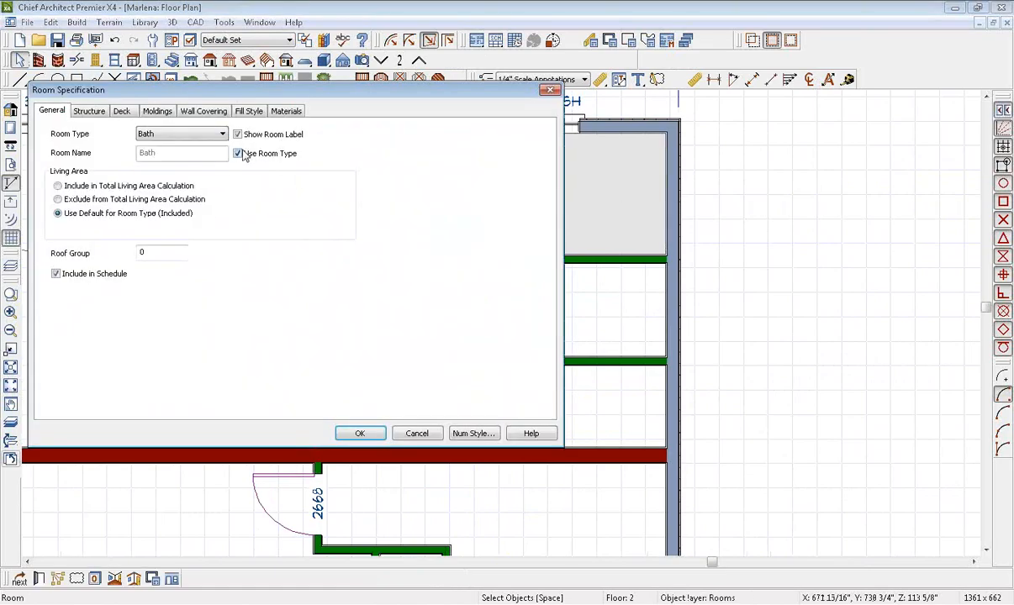
pyautogui.click(380, 434)
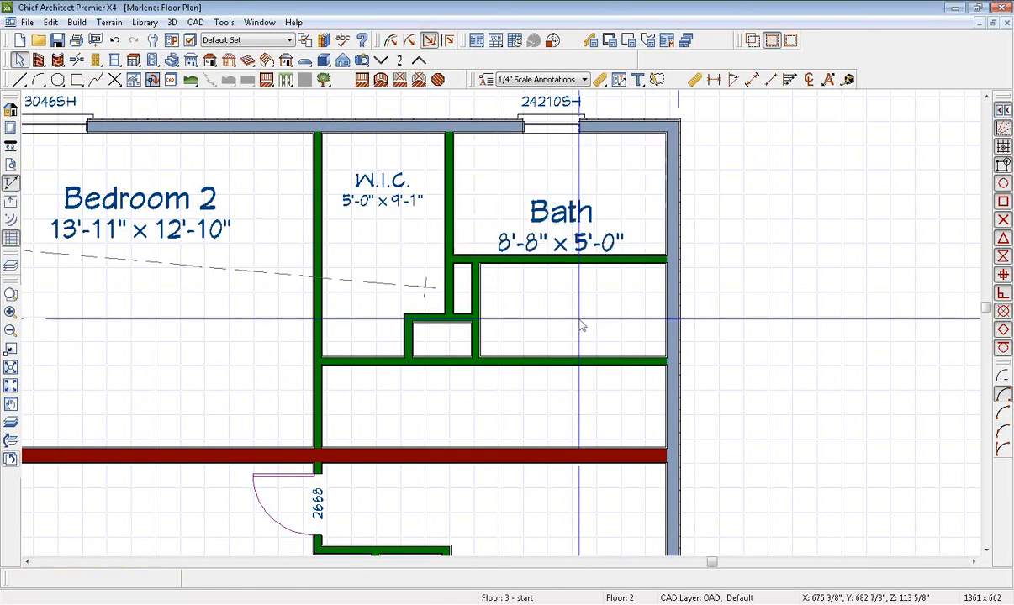
# - Define the room directly below the new Bath as a Bath named "Main Bath"
pyautogui.doubleClick(583, 324)
pyautogui.click(192, 137)
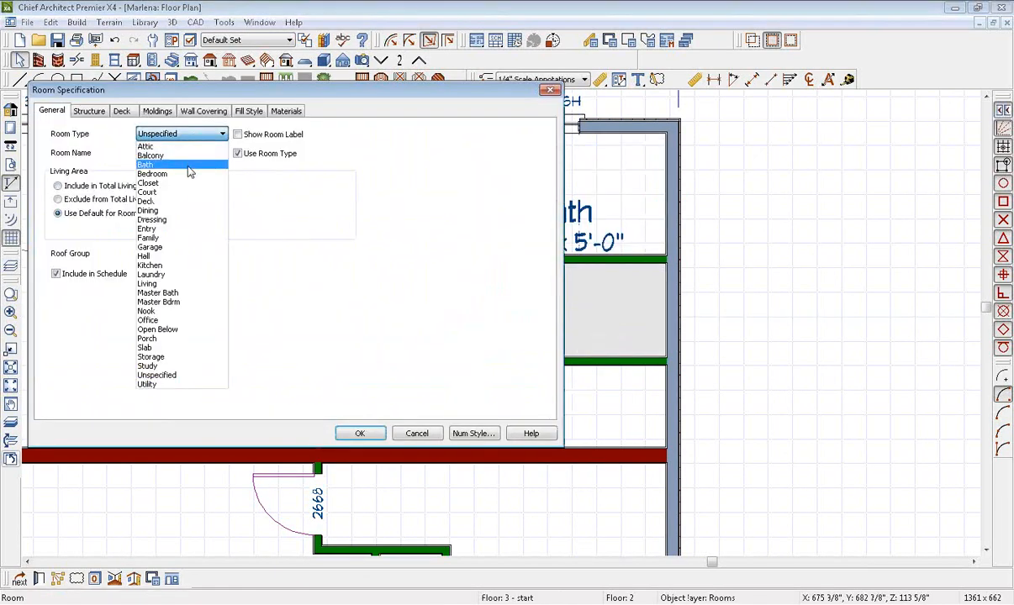
pyautogui.click(177, 165)
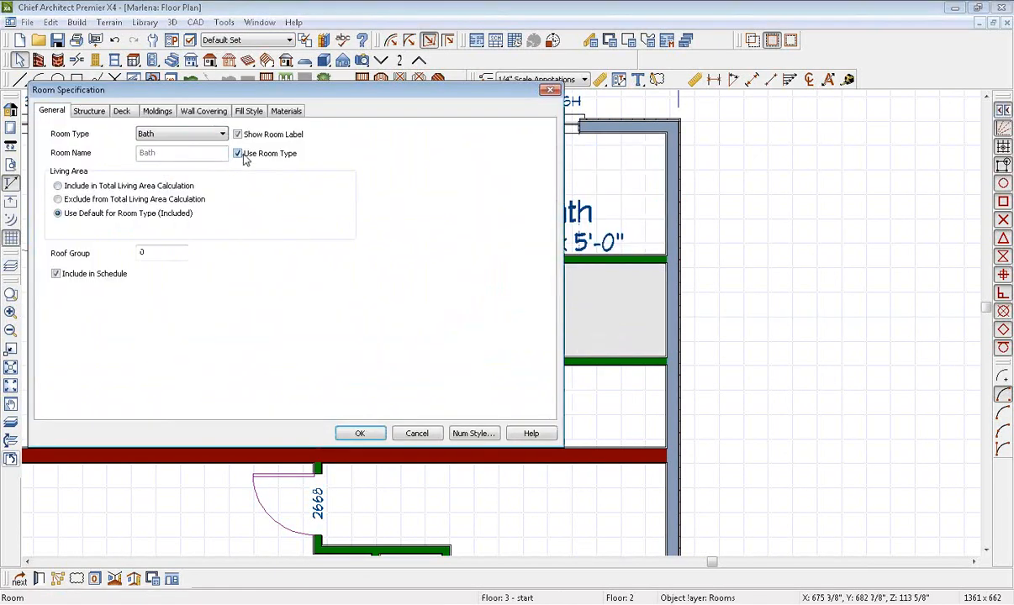
pyautogui.click(370, 432)
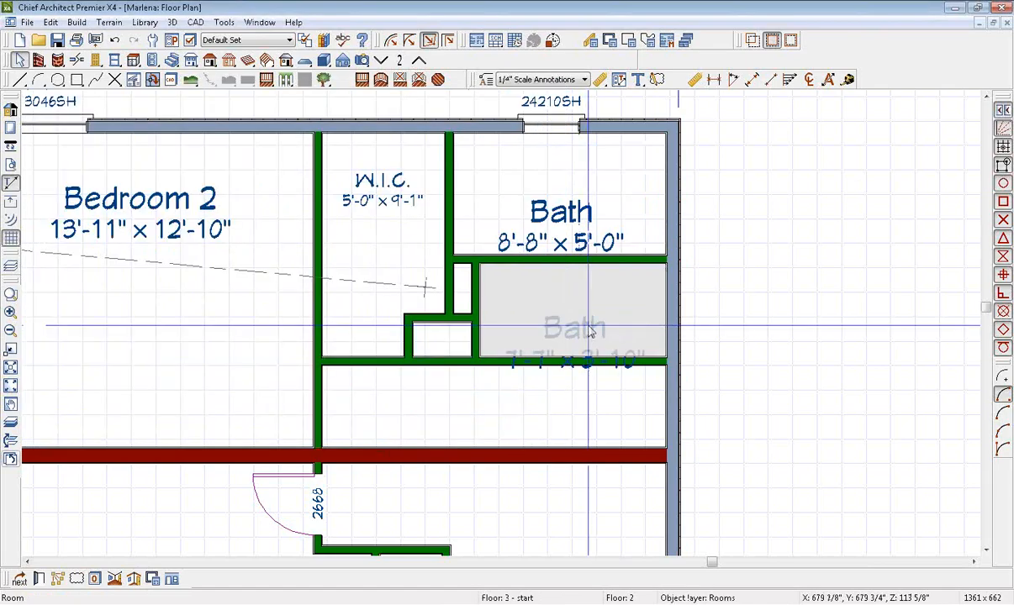
pyautogui.scroll(3, 584, 312)
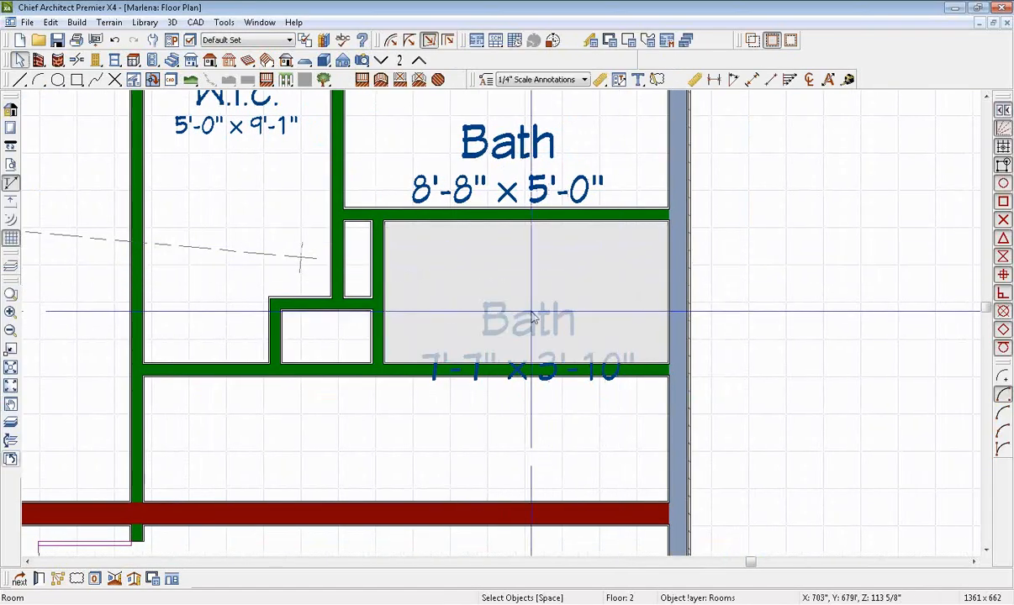
pyautogui.doubleClick(550, 273)
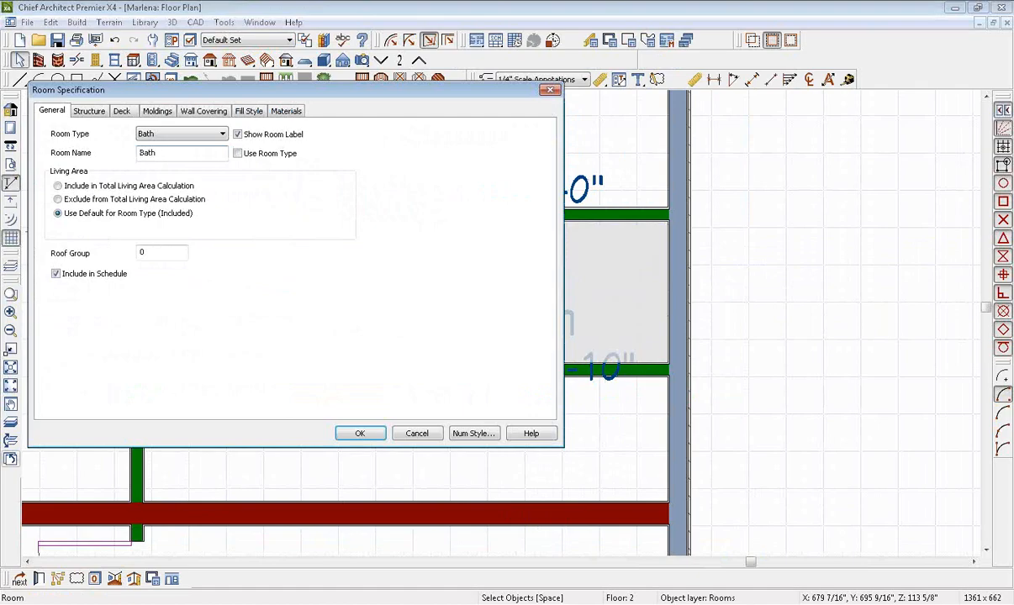
pyautogui.click(358, 433)
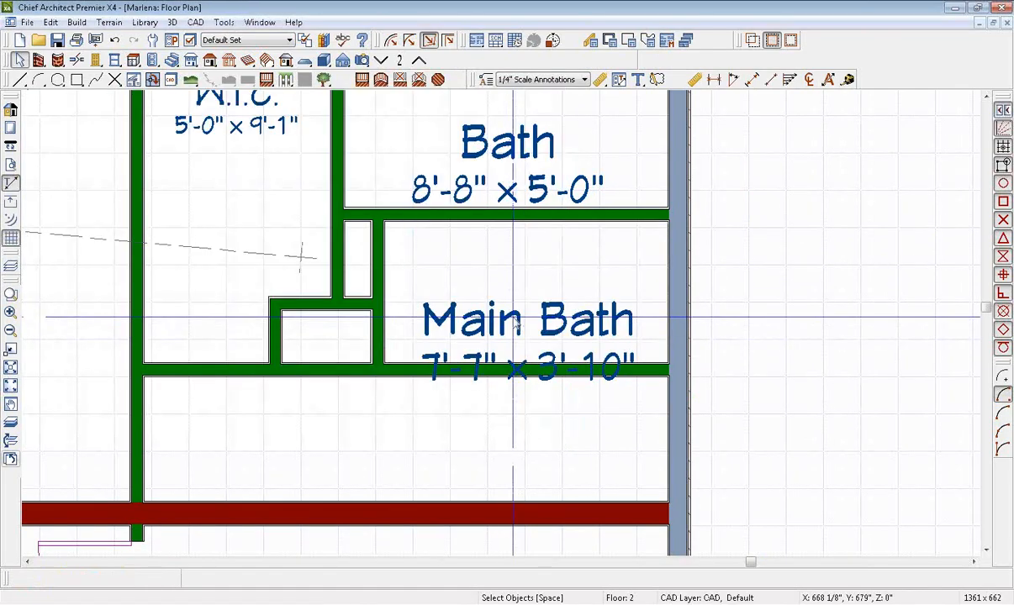
# - Give the Main Bath room label a custom text style with a smaller character height
pyautogui.doubleClick(527, 316)
pyautogui.click(51, 165)
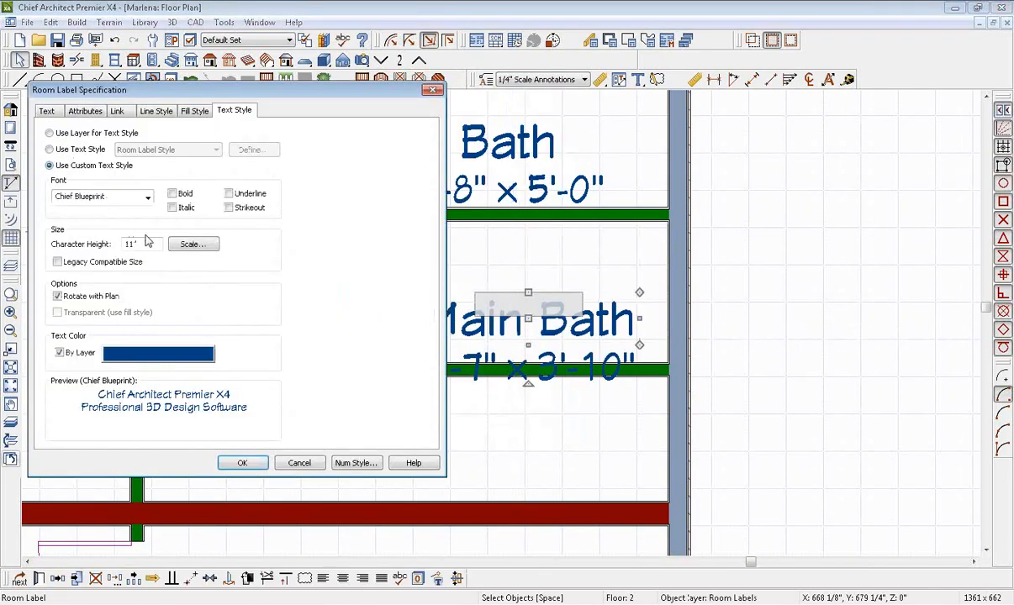
pyautogui.click(241, 464)
# - Remove the room label from the upper Bath at the rear wall
pyautogui.scroll(3, 451, 231)
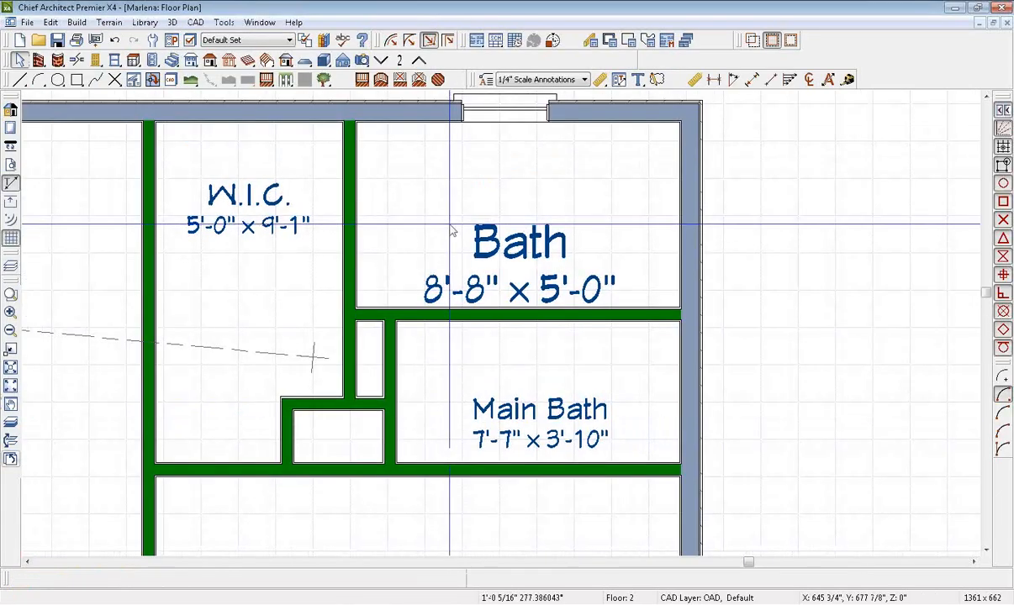
pyautogui.doubleClick(451, 231)
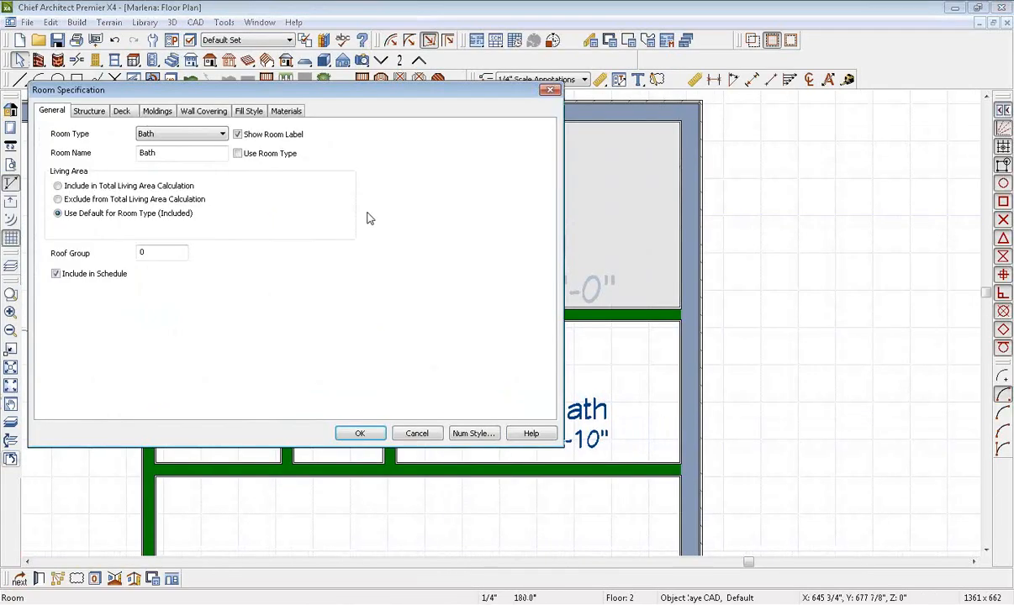
pyautogui.click(360, 433)
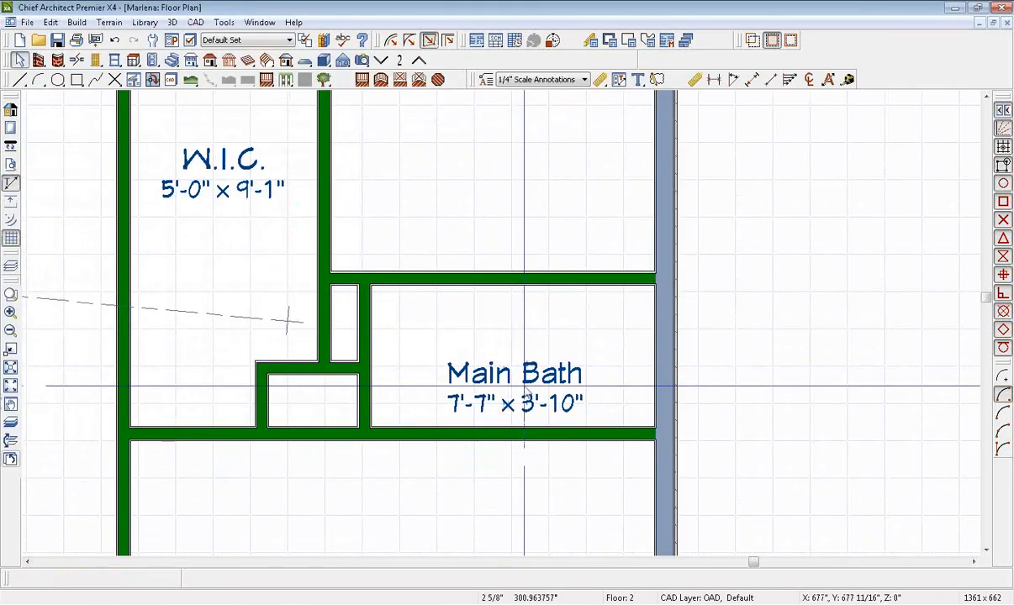
# - Move the Main Bath label up and left within its room
pyautogui.click(523, 386)
pyautogui.moveTo(523, 374); pyautogui.dragTo(467, 314)
pyautogui.press('Escape')
# - Place a 60" Tub/Shower from the Ritz-Craft Tubs & Showers library against the upper bath's right exterior wall
pyautogui.moveTo(492, 255); pyautogui.dragTo(517, 340, button='middle')
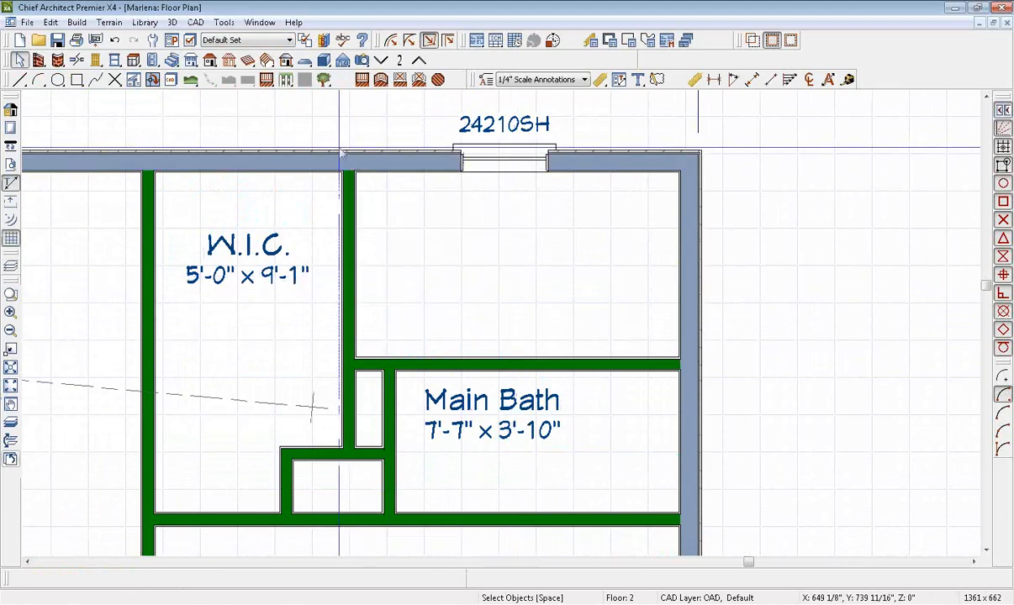
pyautogui.click(324, 42)
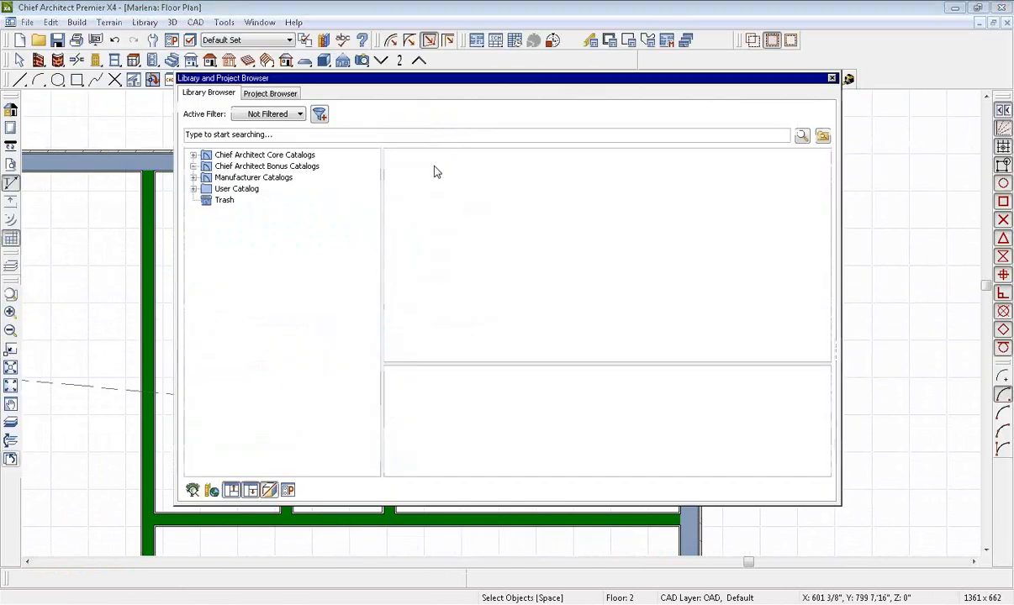
pyautogui.click(194, 189)
pyautogui.click(207, 335)
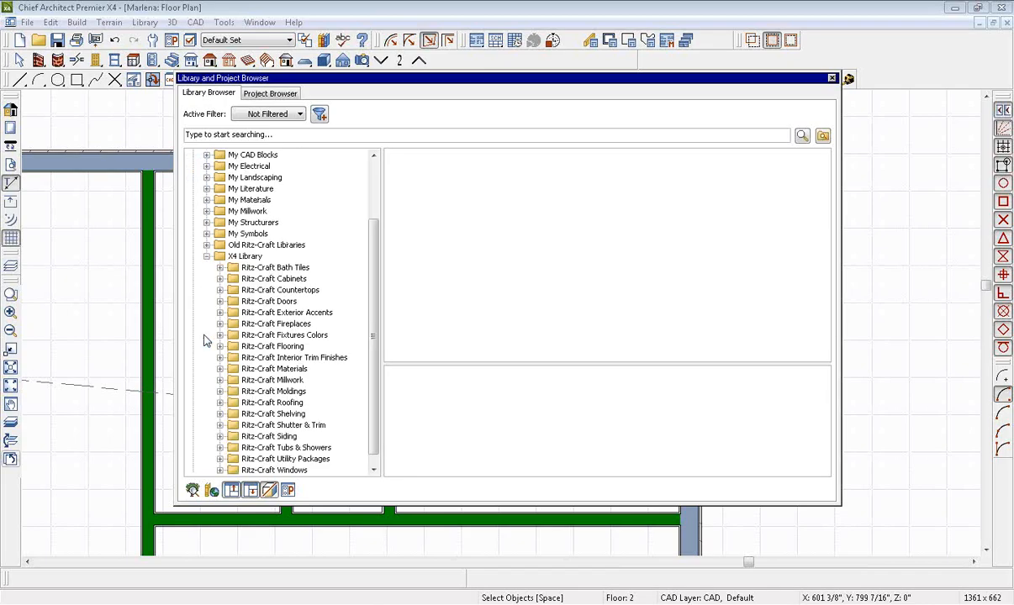
pyautogui.scroll(-1, 367, 351)
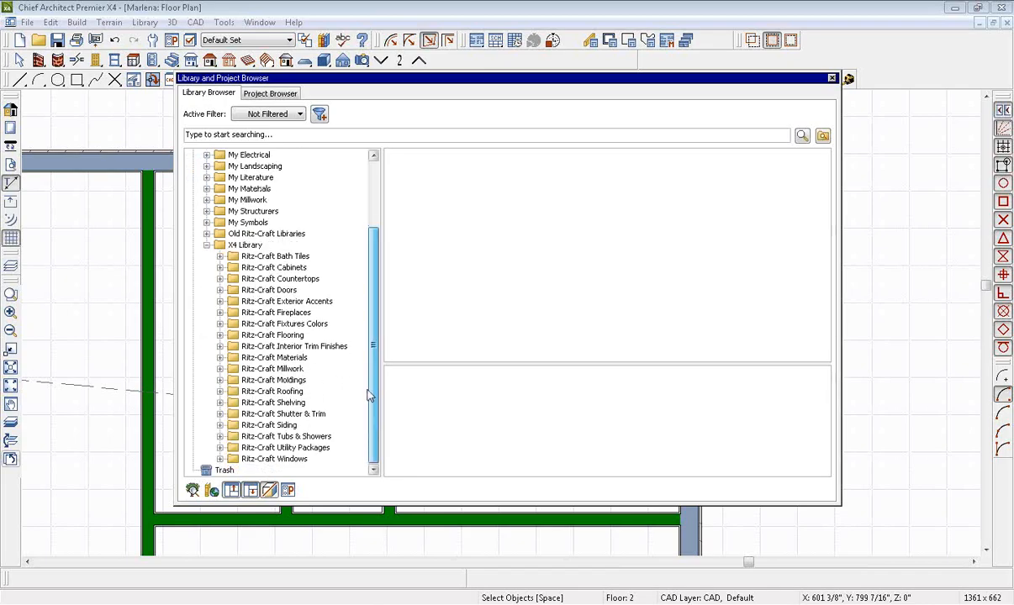
pyautogui.click(305, 438)
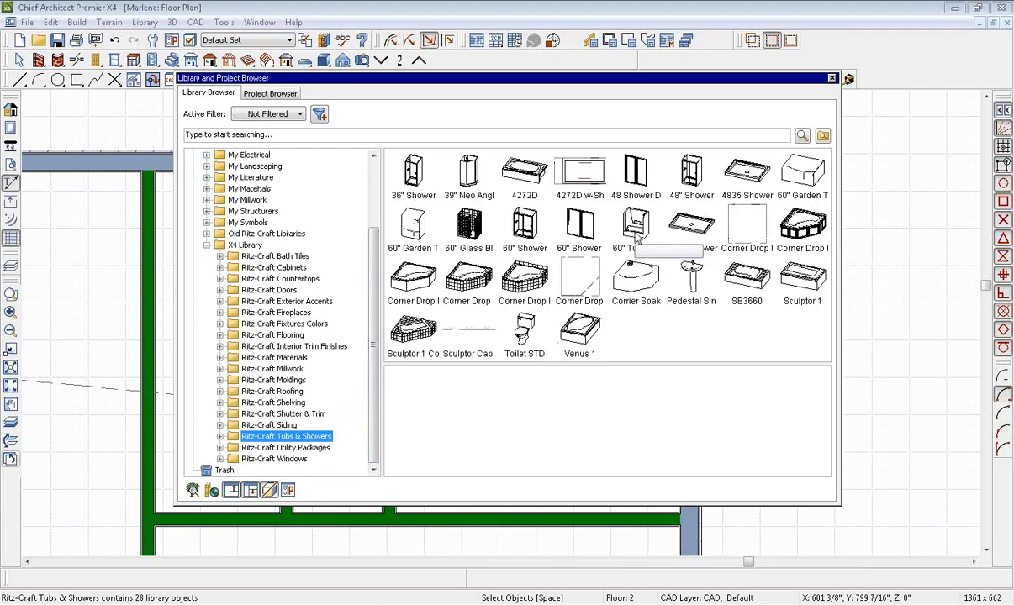
pyautogui.click(636, 225)
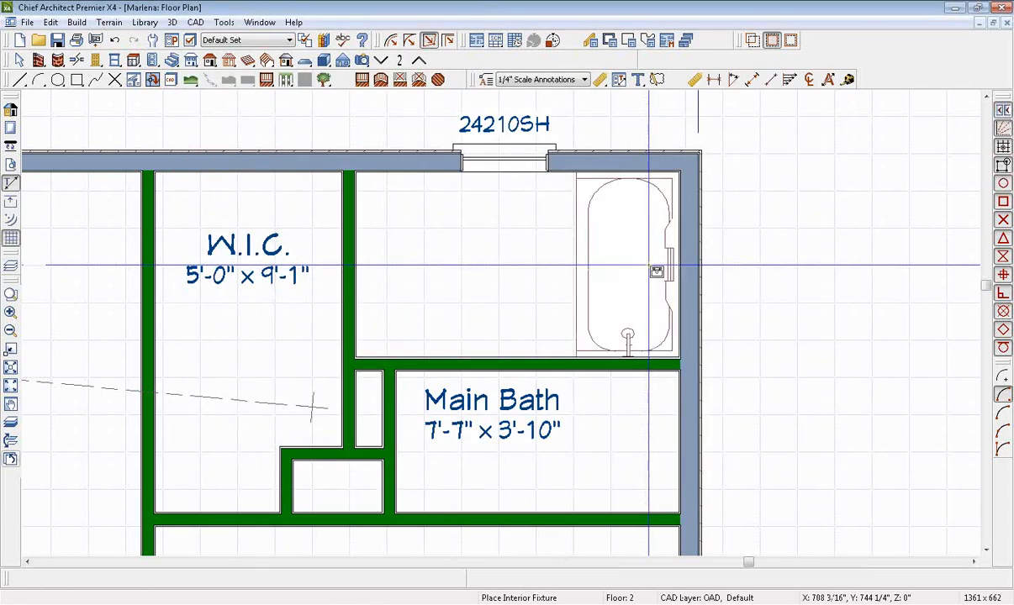
pyautogui.click(648, 266)
# - Place the Toilet STD fixture against the upper bath's left wall, near the rear wall
pyautogui.click(306, 41)
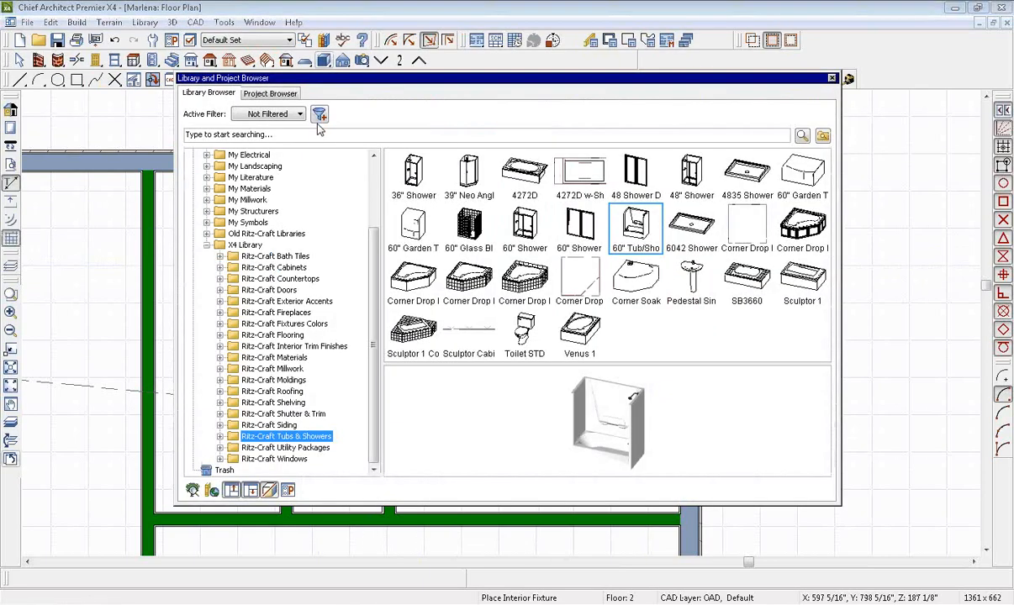
pyautogui.click(525, 336)
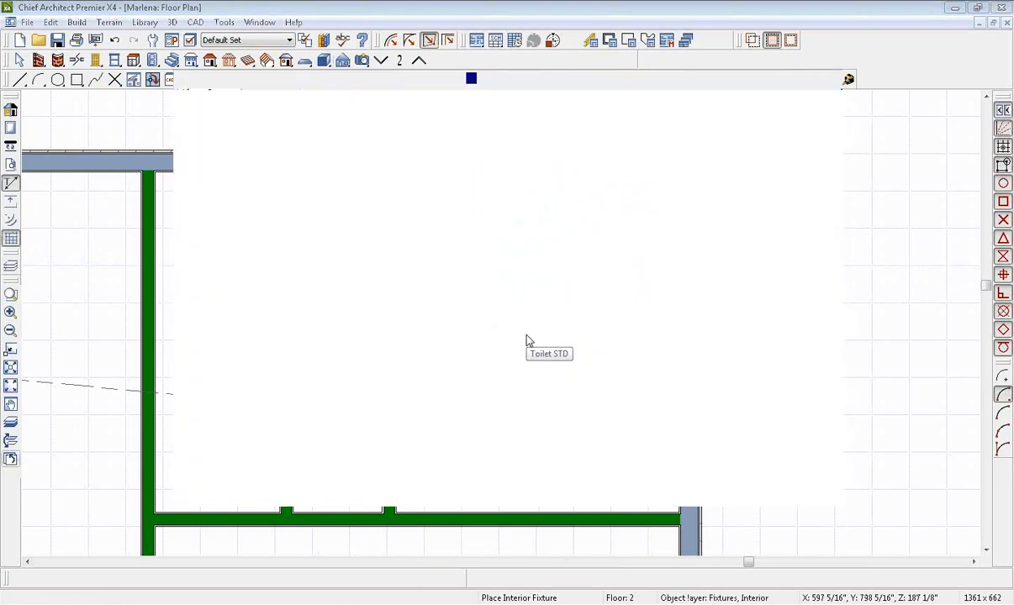
pyautogui.click(393, 206)
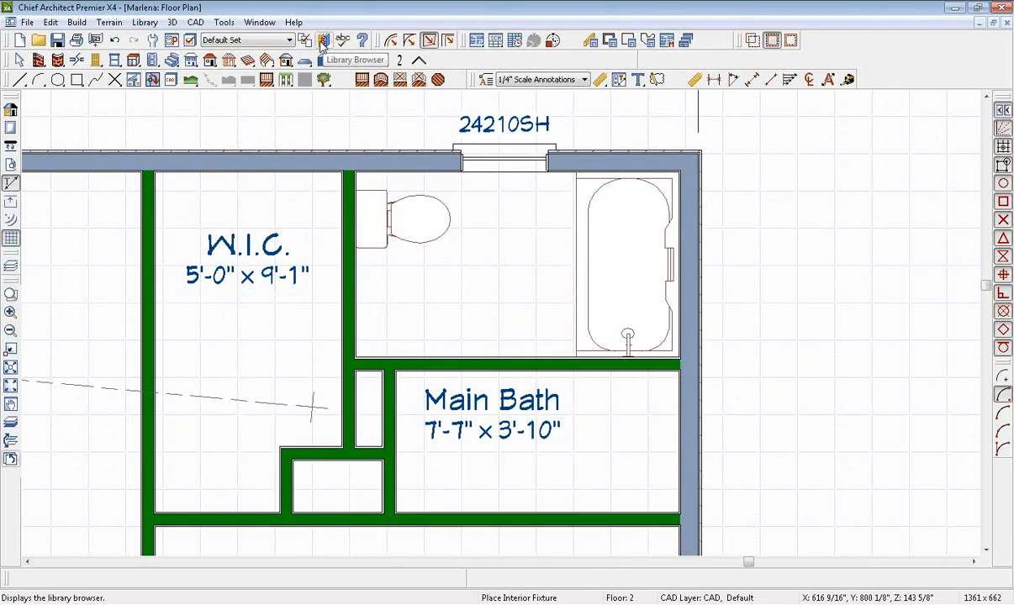
# - Place a VSB24 vanity sink base from the Ritz-Craft bathroom base cabinets against the Main Bath's right exterior wall
pyautogui.moveTo(474, 313); pyautogui.dragTo(435, 221, button='middle')
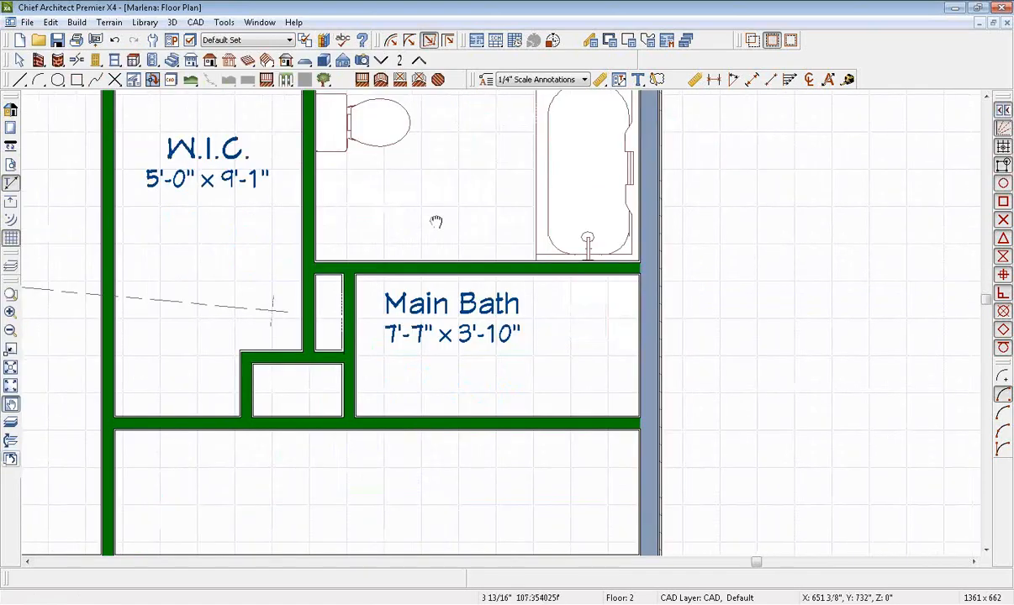
pyautogui.scroll(-3, 436, 221)
pyautogui.scroll(5, 470, 286)
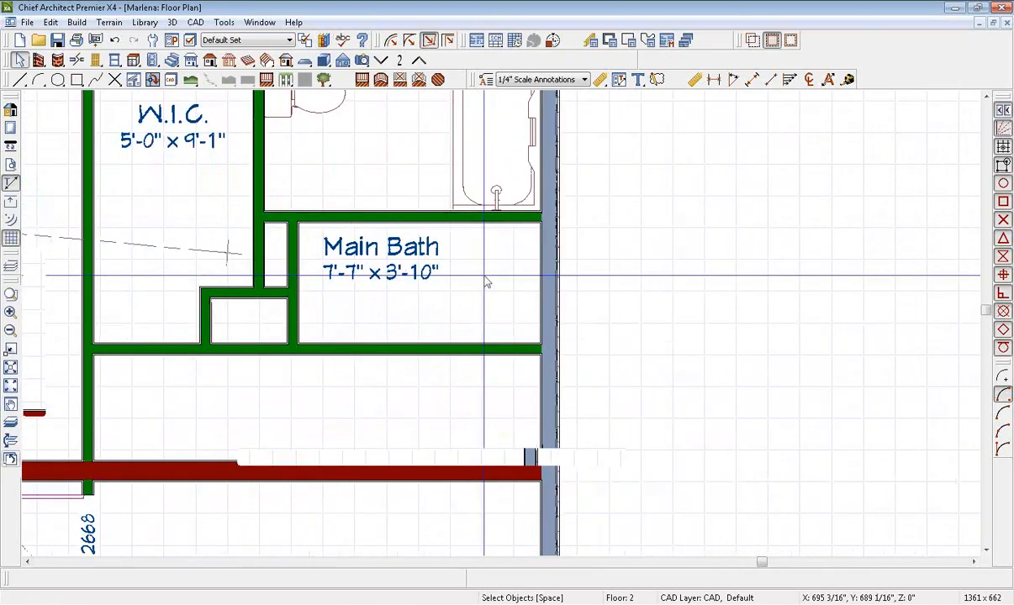
pyautogui.moveTo(478, 274); pyautogui.dragTo(475, 287, button='middle')
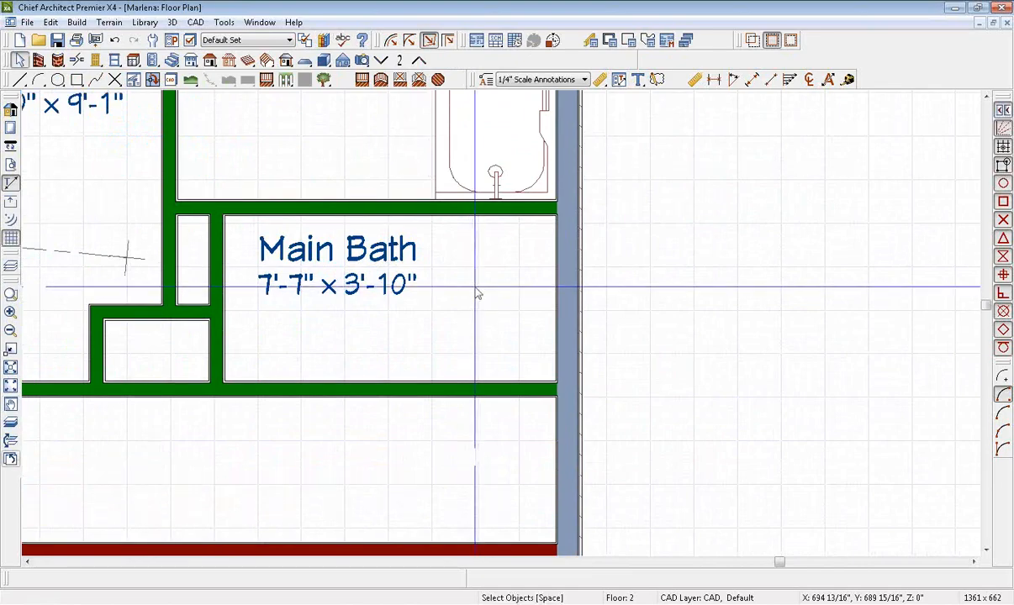
pyautogui.click(323, 42)
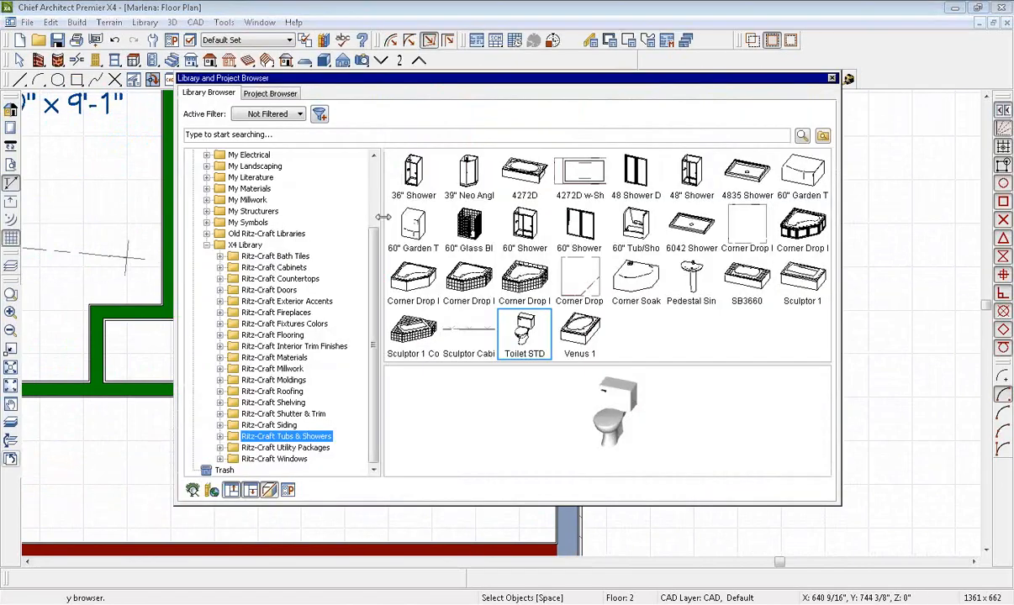
pyautogui.click(277, 267)
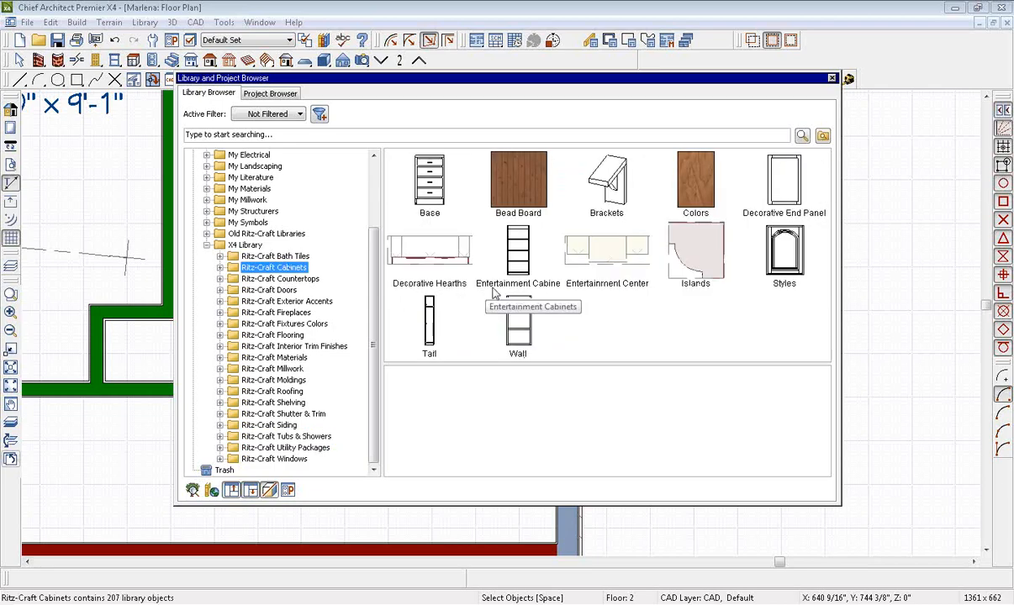
pyautogui.doubleClick(429, 206)
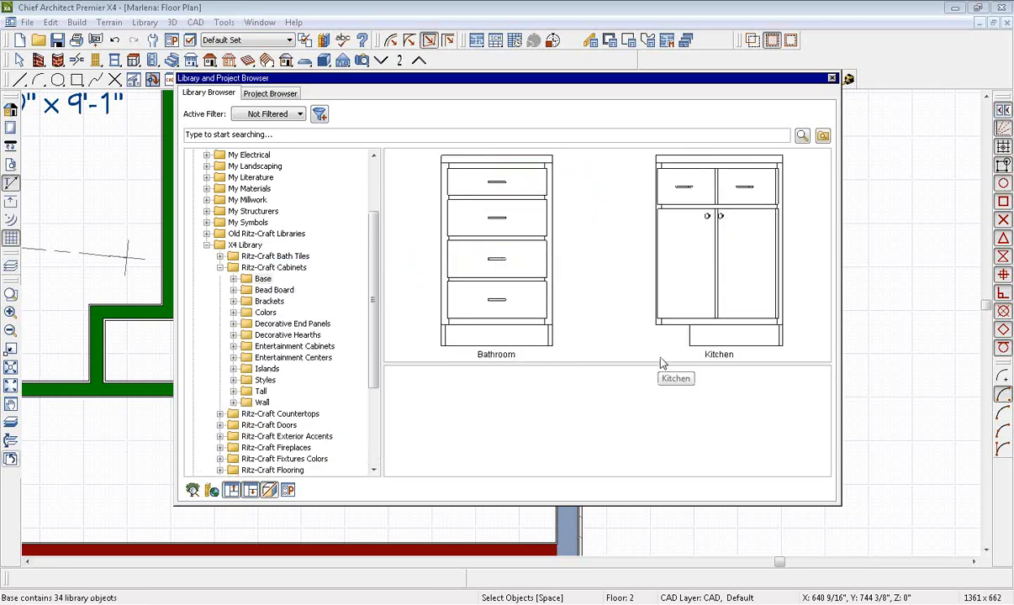
pyautogui.doubleClick(504, 274)
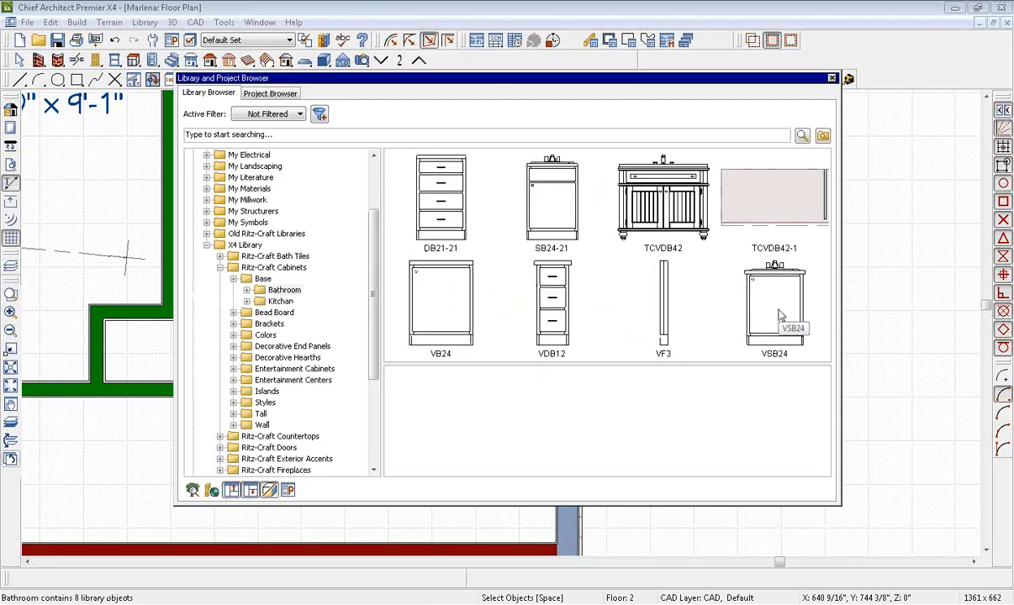
pyautogui.click(774, 307)
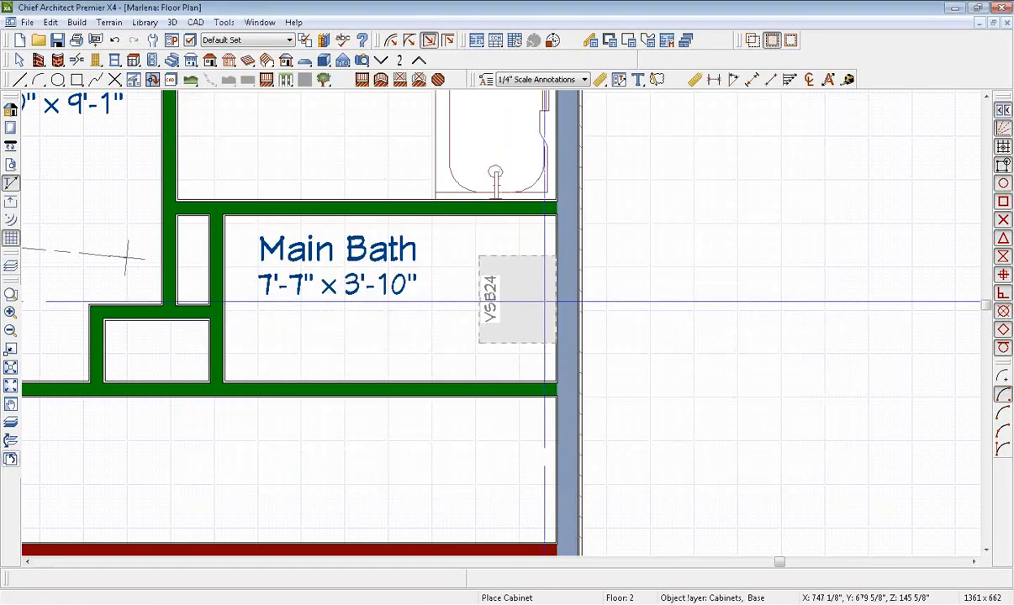
pyautogui.click(521, 301)
pyautogui.press('space')
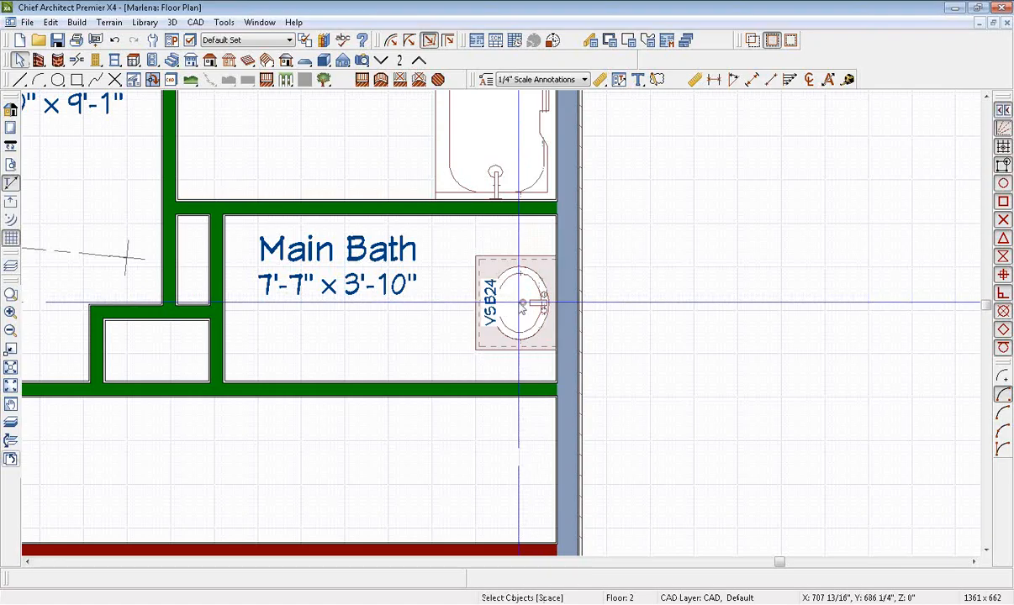
# - Set the Main Bath vanity's width to 42 inches and its label to VSB42
pyautogui.doubleClick(521, 304)
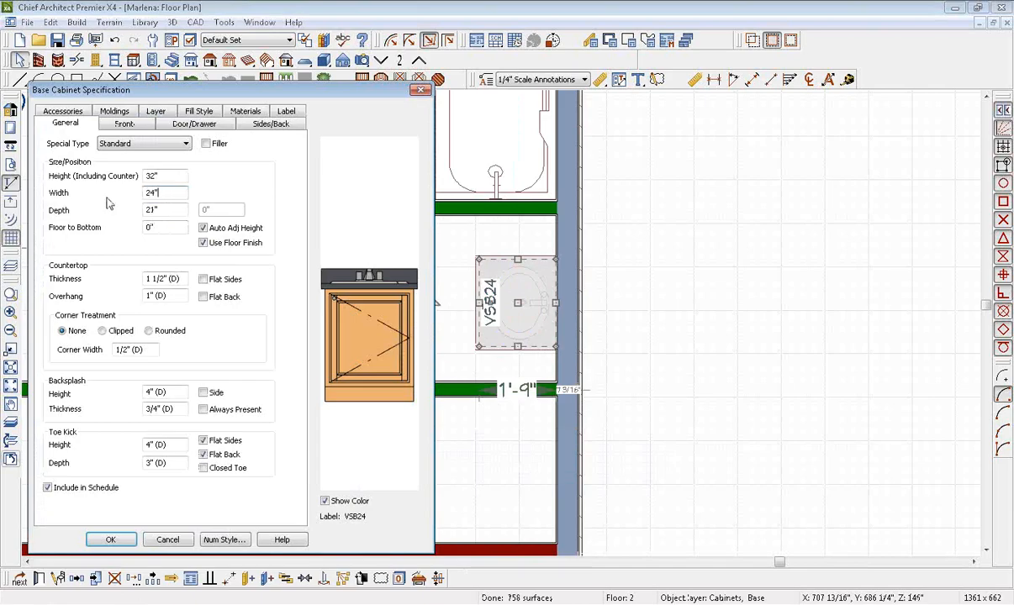
pyautogui.click(287, 112)
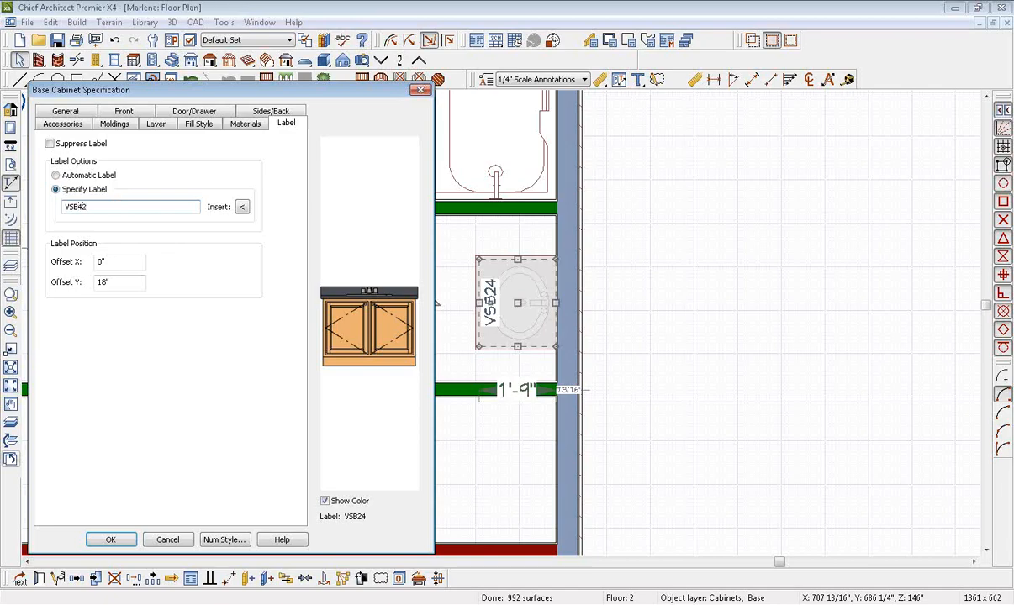
pyautogui.click(112, 539)
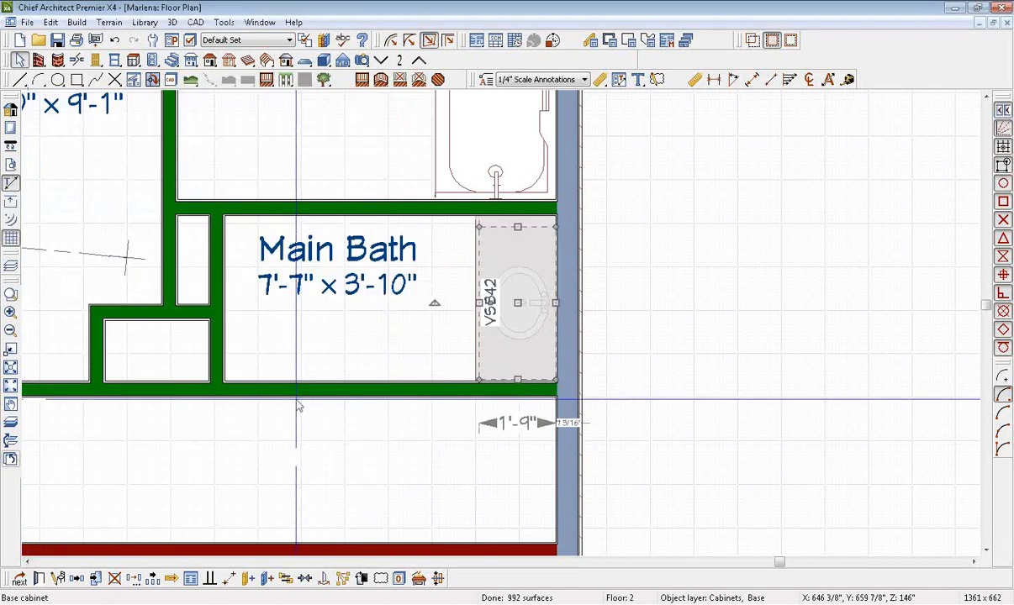
# - Center the VSB42 vanity along the Main Bath's right exterior wall, between the room's upper and lower walls
pyautogui.click(305, 580)
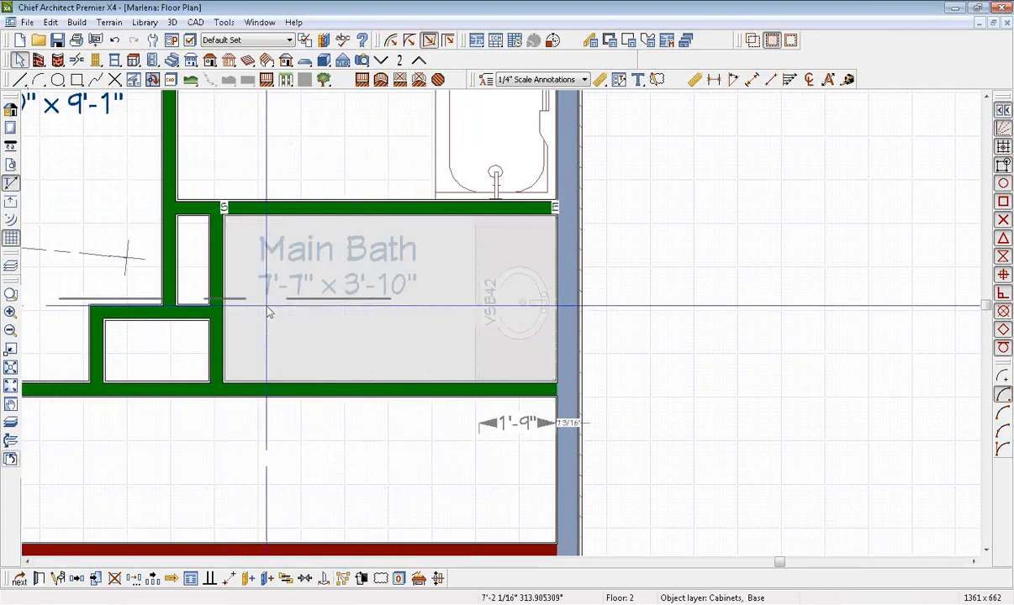
pyautogui.click(249, 300)
pyautogui.scroll(2, 497, 281)
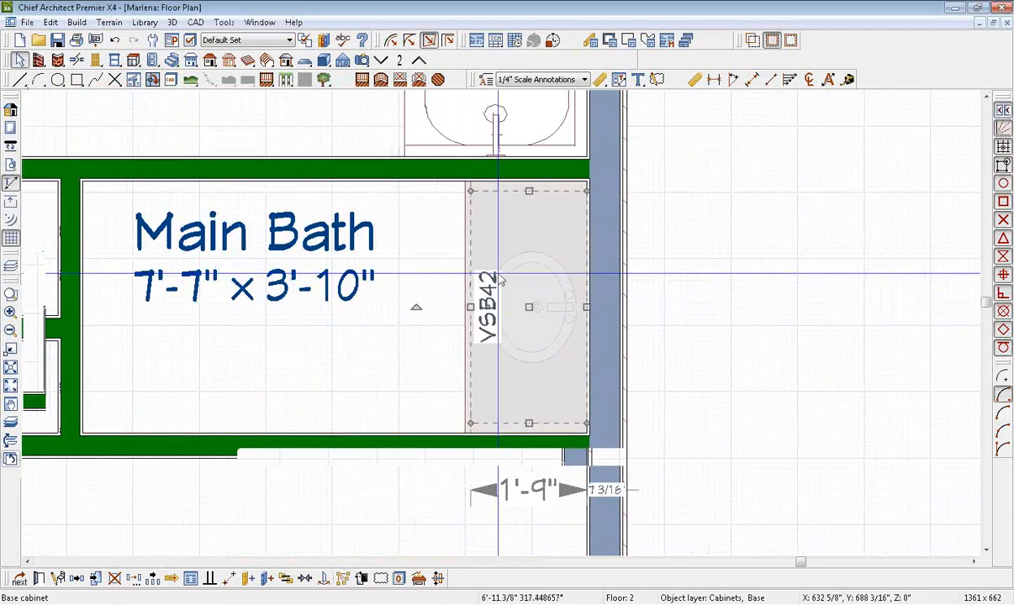
pyautogui.press('space')
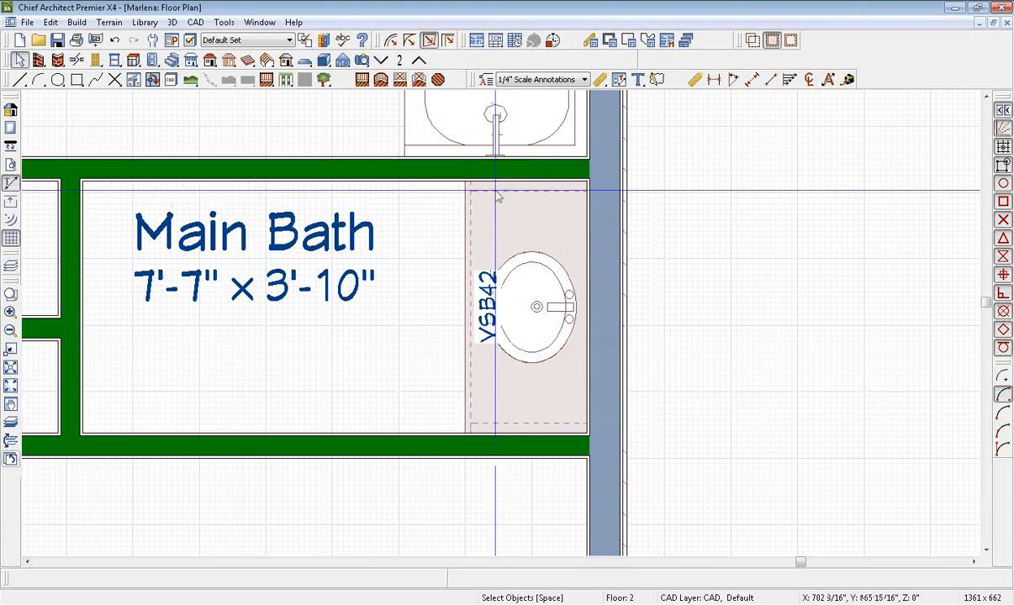
# - Place 2668 hinged doors in the Main Bath's lower wall and in the wall between the Main Bath and the tub room
pyautogui.scroll(-1, 439, 307)
pyautogui.scroll(-1, 436, 314)
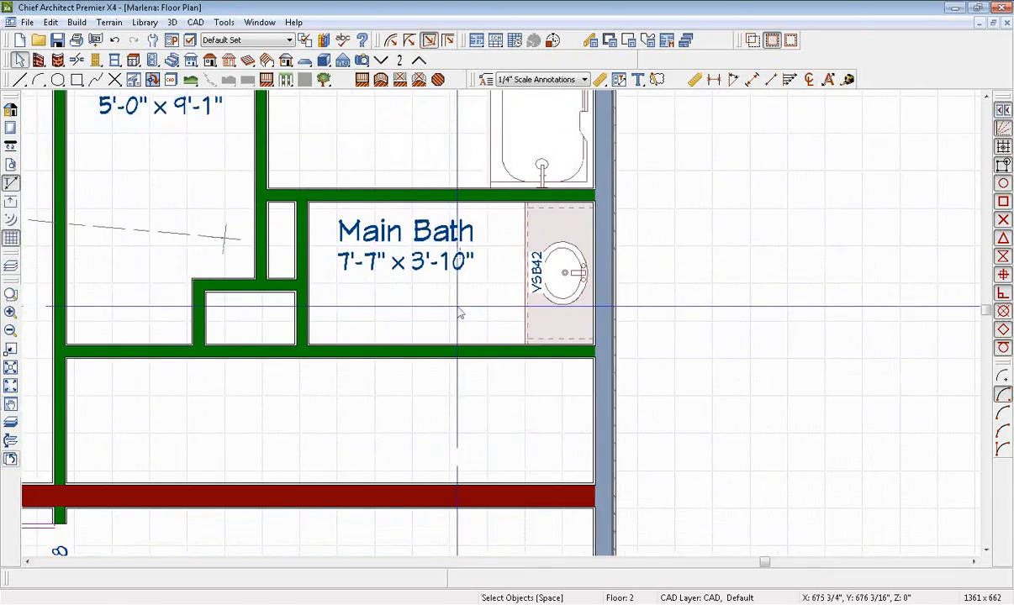
pyautogui.moveTo(443, 321); pyautogui.dragTo(448, 344, button='middle')
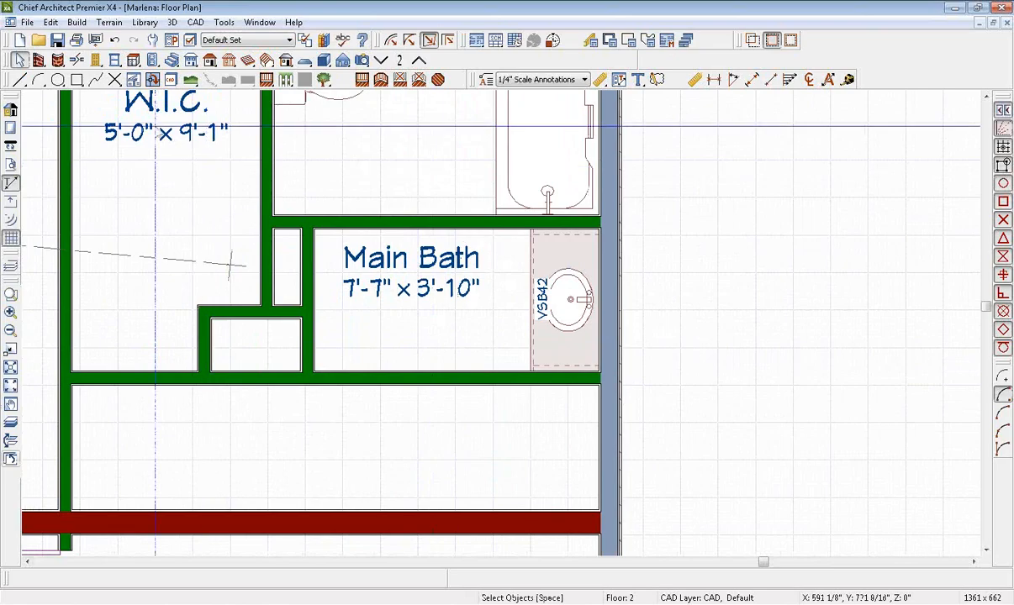
pyautogui.click(97, 60)
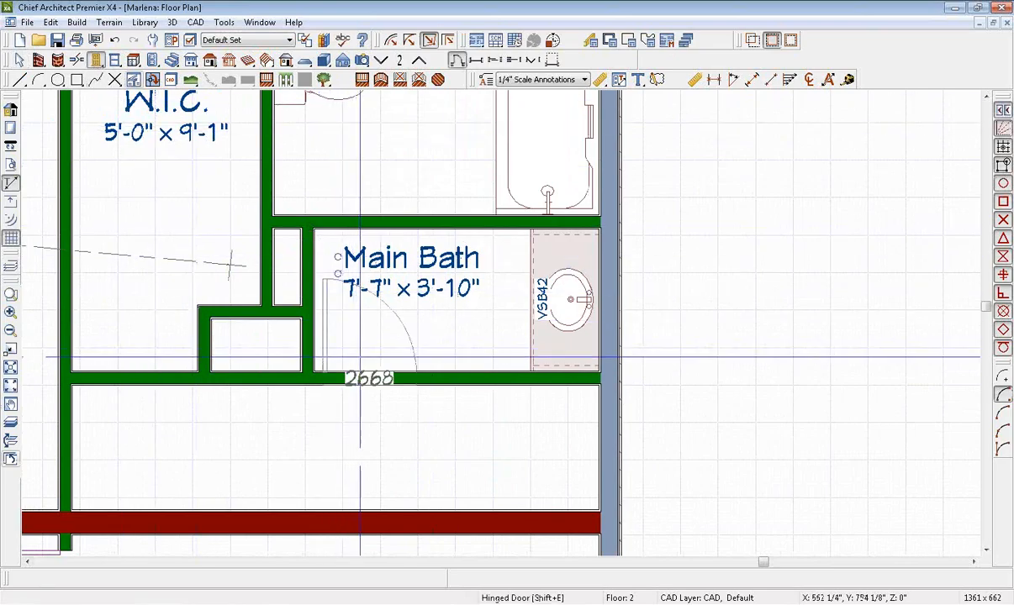
pyautogui.click(369, 378)
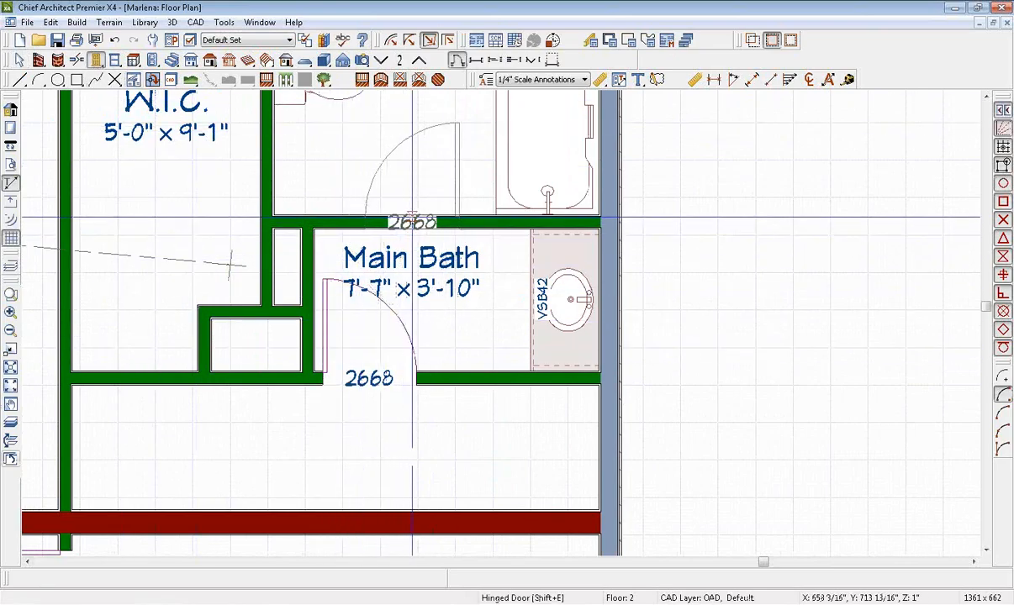
pyautogui.click(414, 219)
pyautogui.press('space')
pyautogui.moveTo(394, 232); pyautogui.dragTo(394, 354, button='middle')
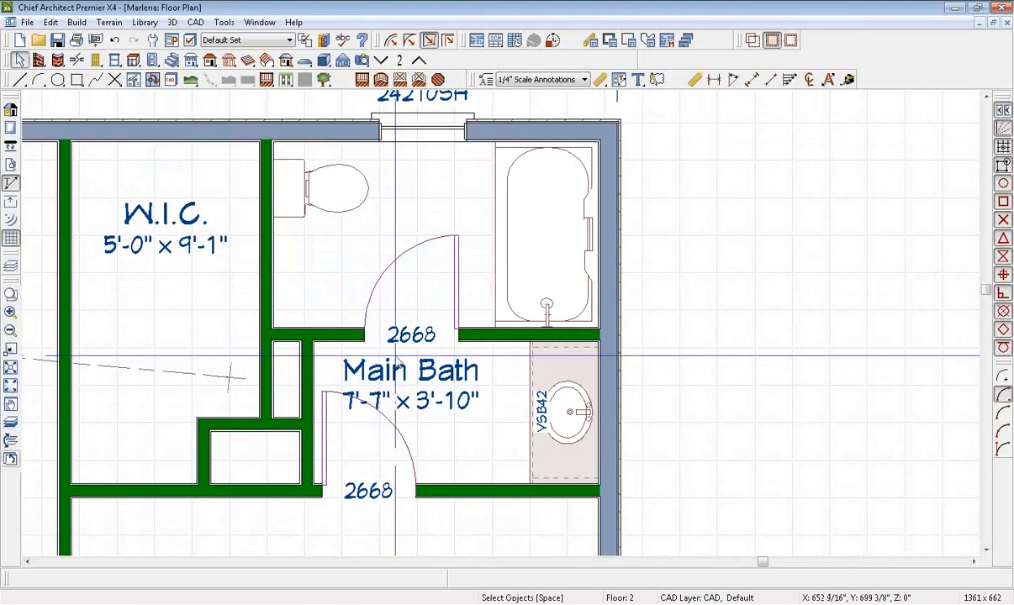
# - Reverse the hinge side of the tub room's 2668 door and center the door on that room
pyautogui.click(409, 337)
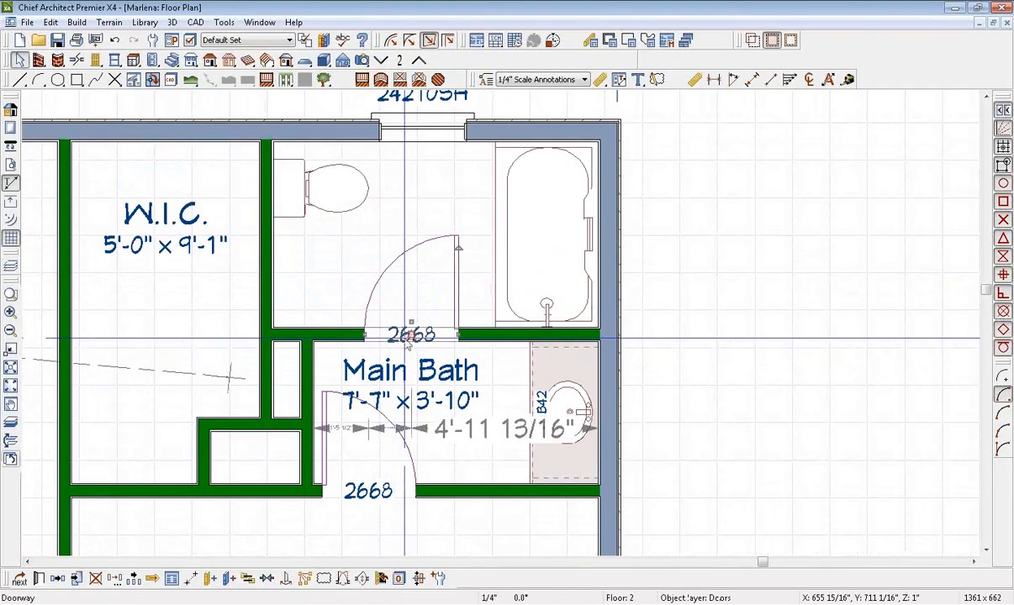
pyautogui.click(344, 579)
pyautogui.click(265, 579)
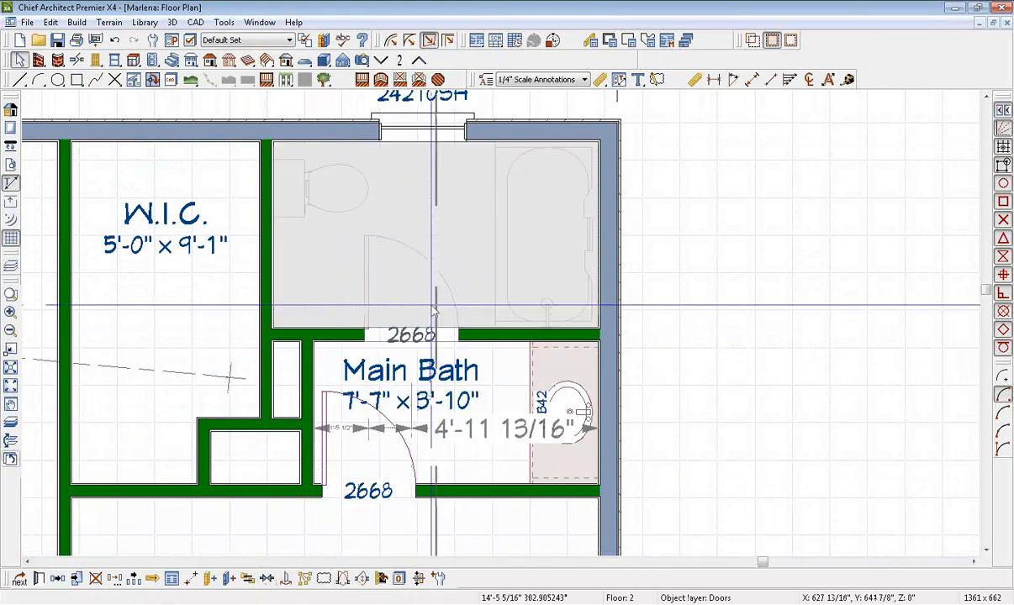
pyautogui.click(434, 311)
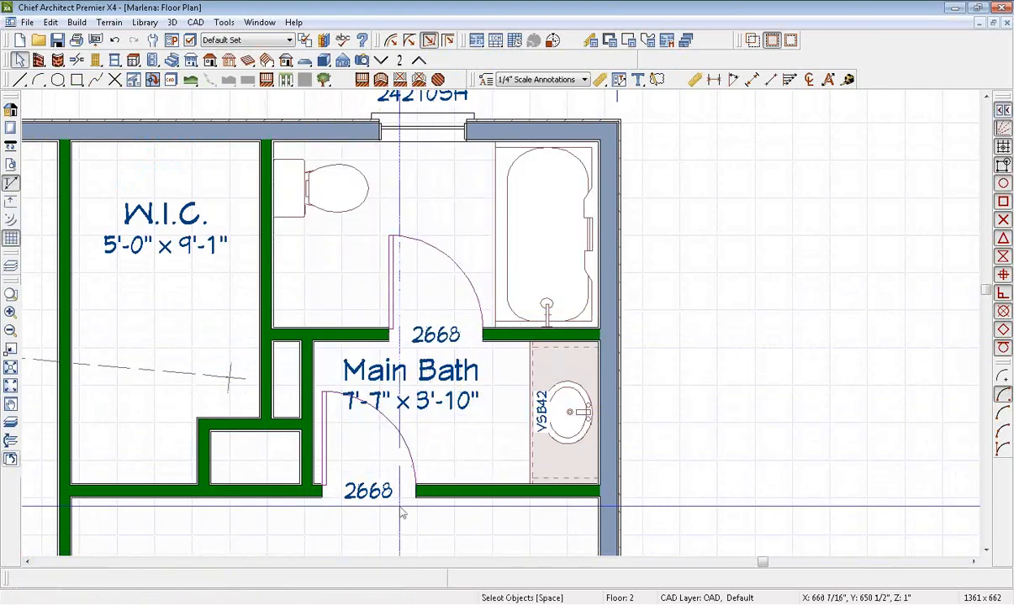
# - Set the distance from the left wall to the center of the Main Bath's lower door to 20 inches
pyautogui.scroll(5, 402, 513)
pyautogui.click(460, 361)
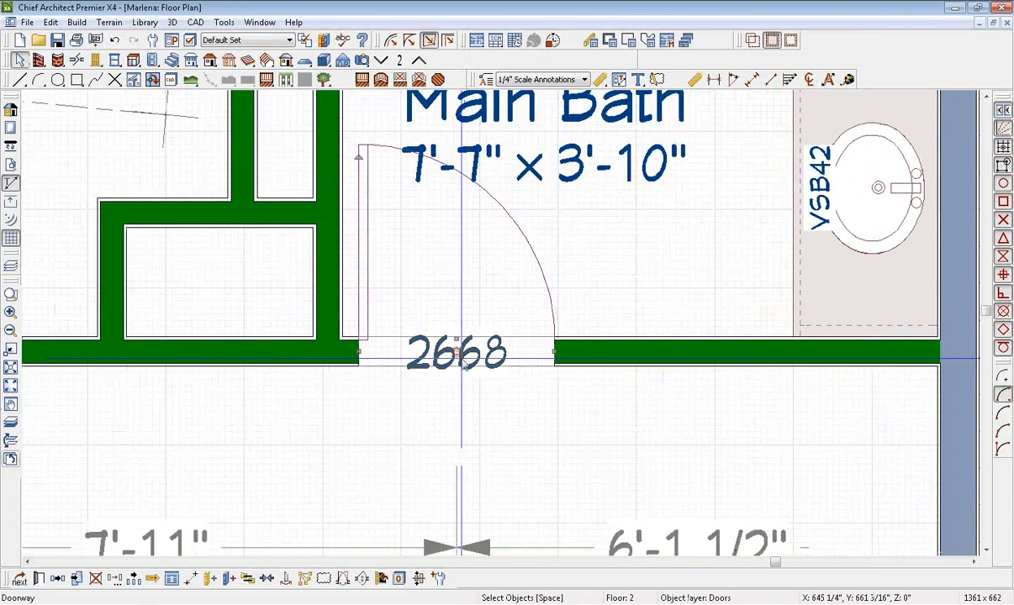
pyautogui.click(403, 166)
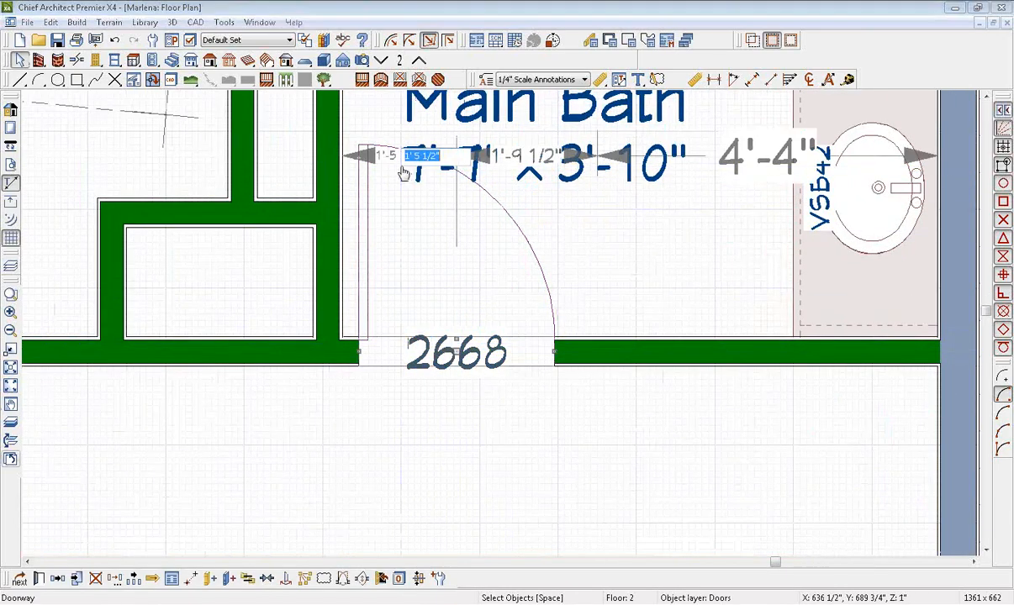
pyautogui.write('20')
pyautogui.press('Return')
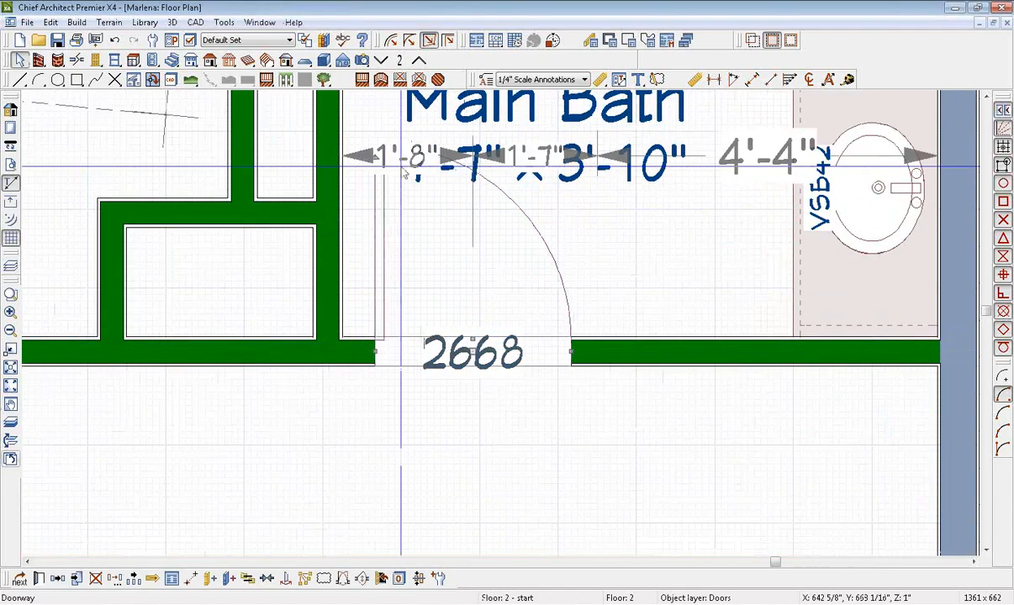
pyautogui.press('Escape')
# - Draw an interior wall from the Main Bath's lower wall to the red wall and move it closer to the right exterior wall
pyautogui.scroll(-2, 386, 296)
pyautogui.scroll(-2, 385, 296)
pyautogui.moveTo(418, 357); pyautogui.dragTo(487, 279, button='middle')
pyautogui.moveTo(624, 321); pyautogui.dragTo(532, 293, button='middle')
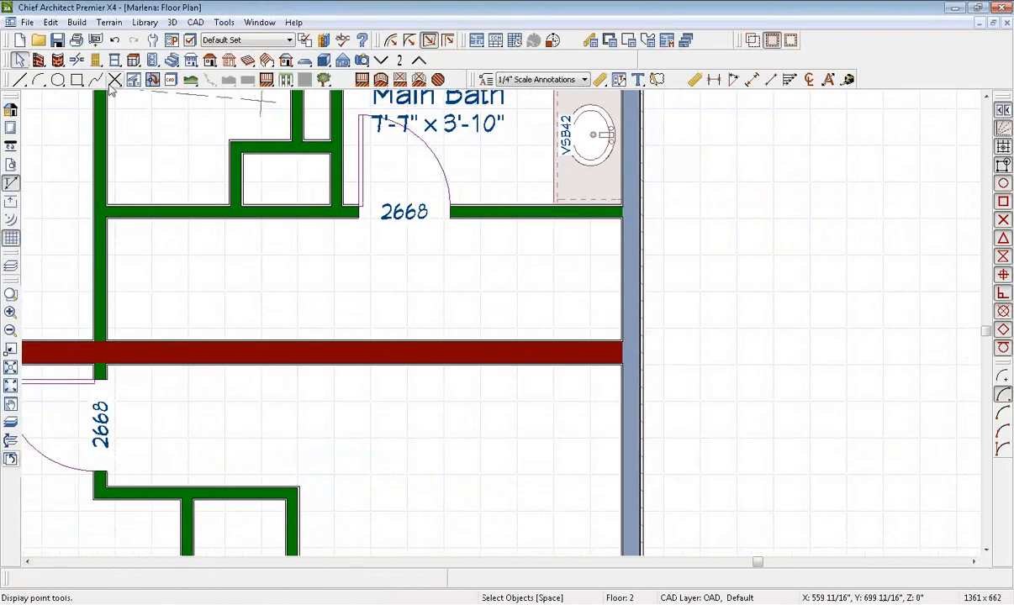
pyautogui.click(39, 61)
pyautogui.click(477, 61)
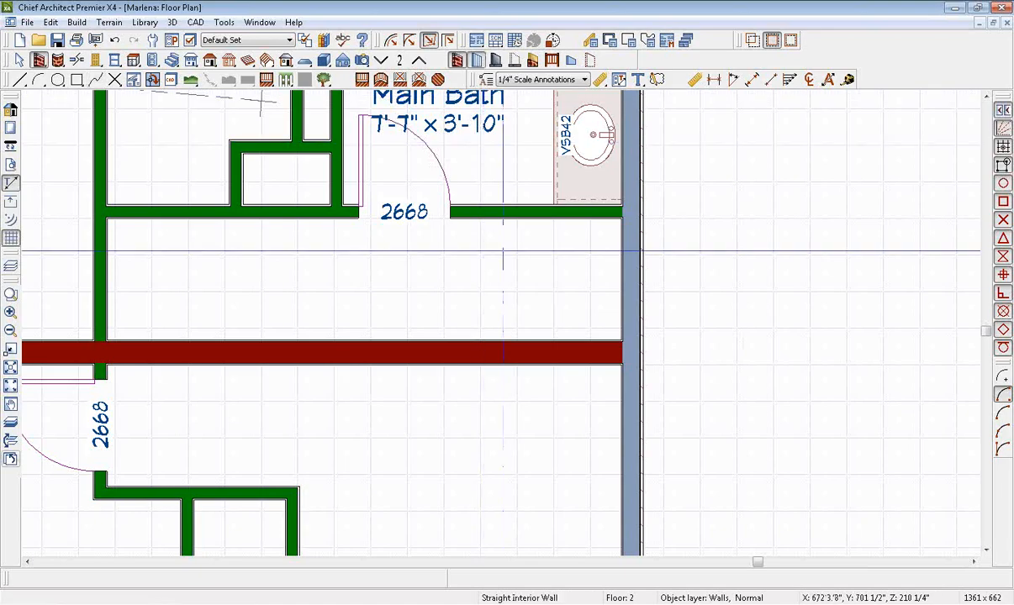
pyautogui.moveTo(518, 212)
pyautogui.mouseDown()
pyautogui.moveTo(542, 319)
pyautogui.moveTo(518, 343)
pyautogui.mouseUp()
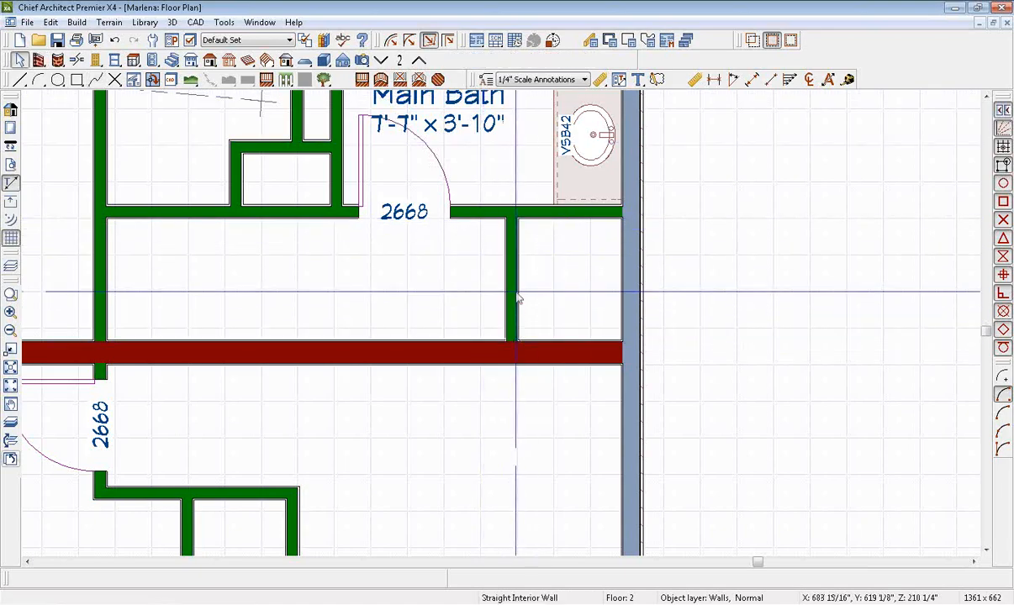
pyautogui.press('space')
pyautogui.click(580, 329)
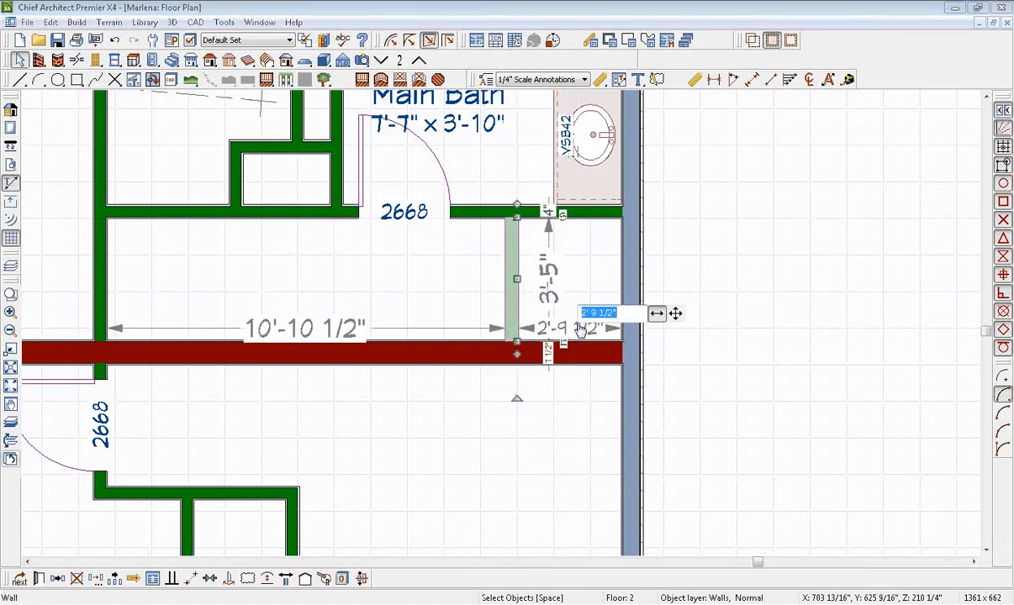
pyautogui.press('Return')
pyautogui.press('space')
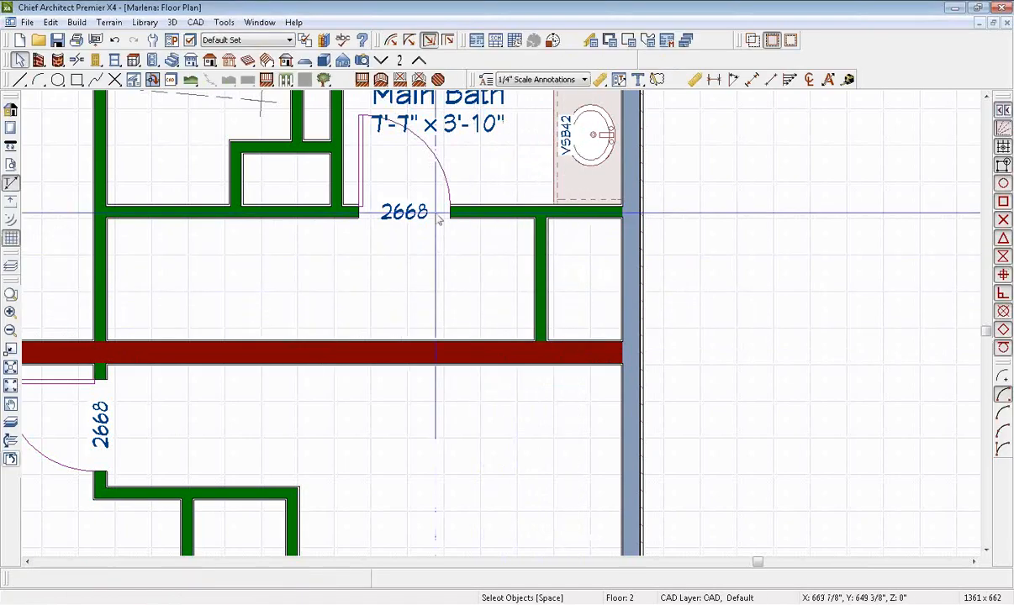
# - Place a 2668 hinged door in the new closet wall below the Main Bath and center it on the closet
pyautogui.click(95, 62)
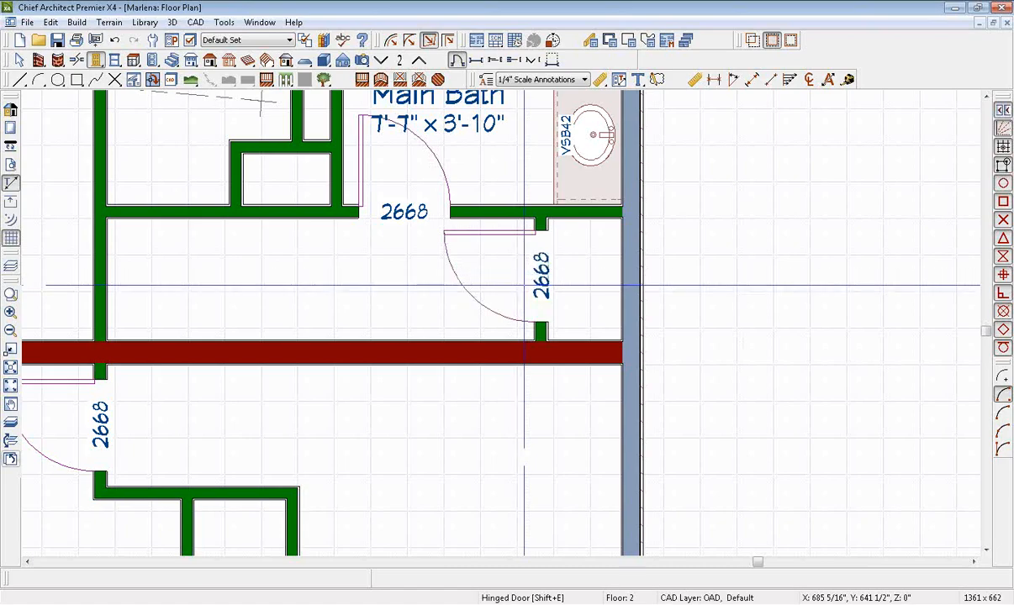
pyautogui.click(538, 275)
pyautogui.press('space')
pyautogui.click(267, 578)
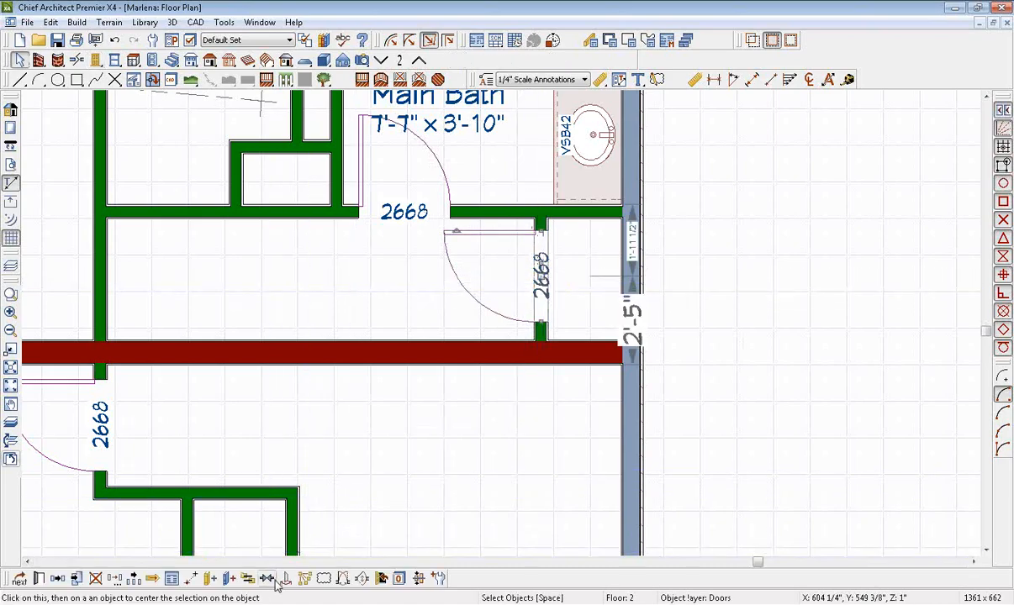
pyautogui.click(588, 275)
pyautogui.press('Escape')
# - Place a hinged door in the lower wall of the small closet beside the Main Bath and resize it to 1668
pyautogui.moveTo(312, 278); pyautogui.dragTo(450, 348, button='middle')
pyautogui.scroll(2, 431, 343)
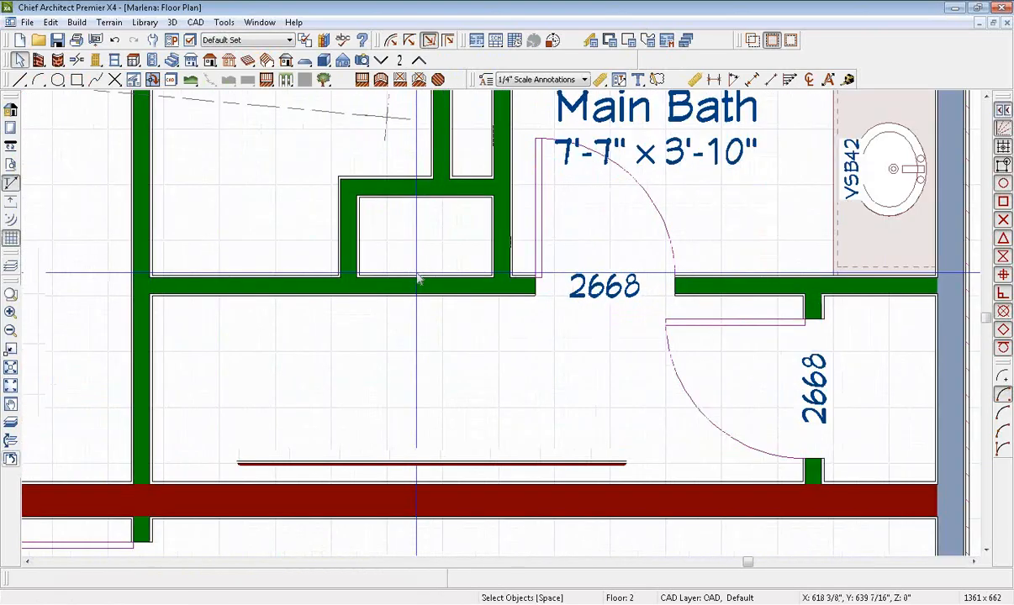
pyautogui.click(95, 59)
pyautogui.click(424, 286)
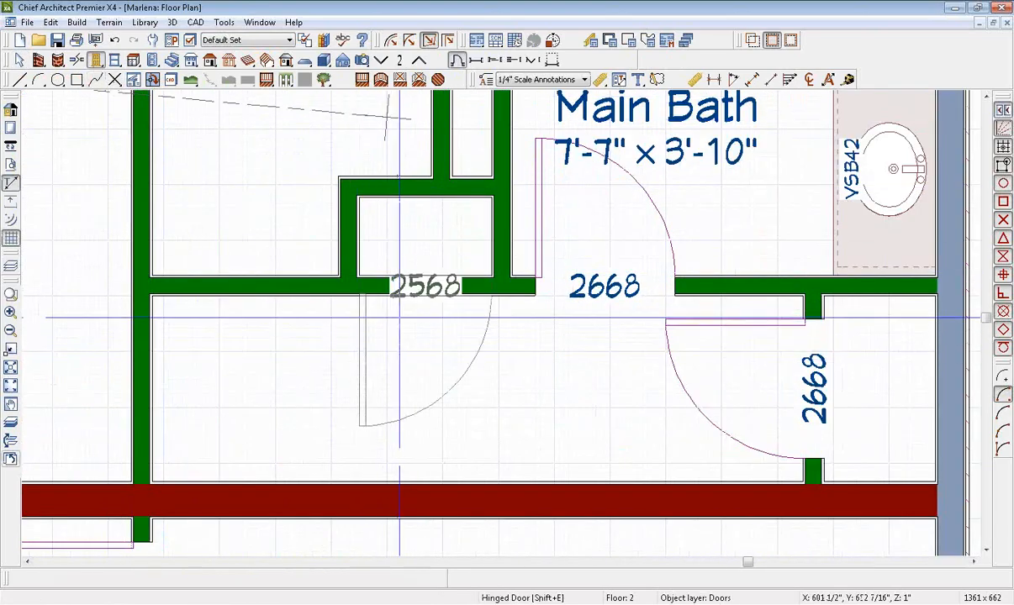
pyautogui.press('space')
pyautogui.click(424, 284)
pyautogui.doubleClick(425, 285)
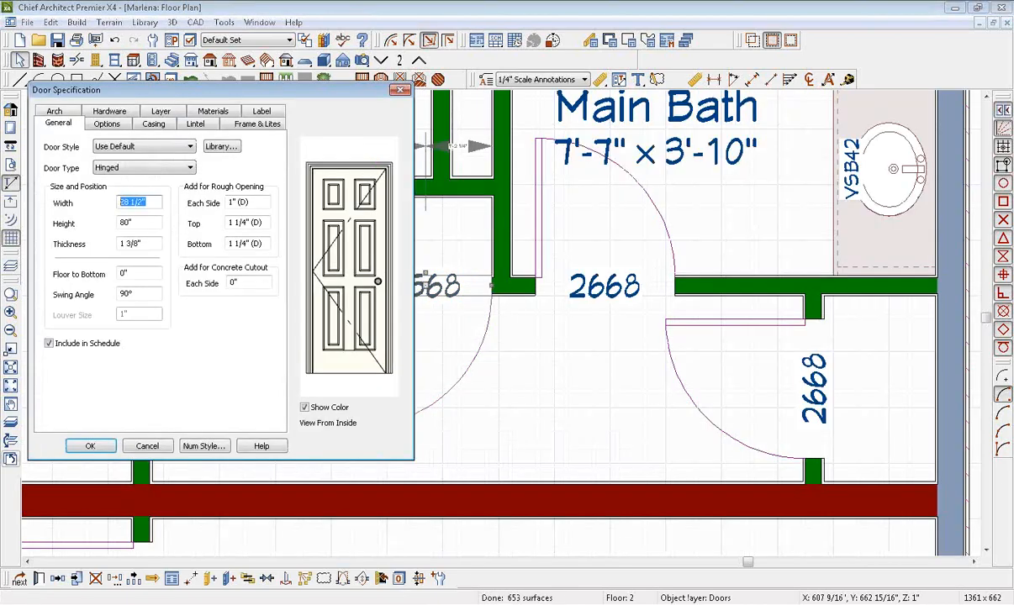
pyautogui.click(90, 445)
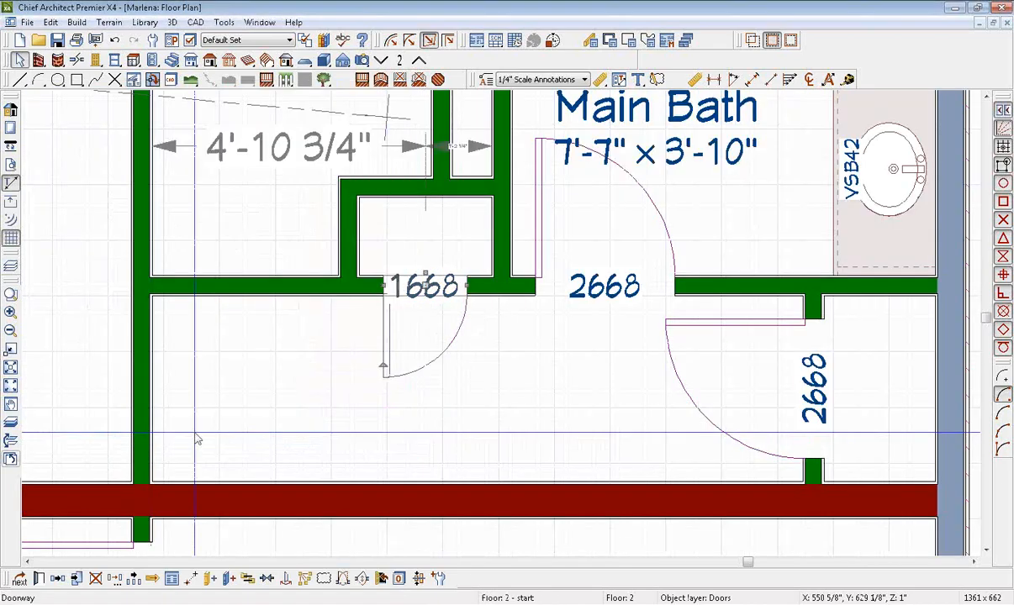
# - Set the small closet's room type to Closet and its room name to Linen
pyautogui.doubleClick(422, 246)
pyautogui.click(185, 134)
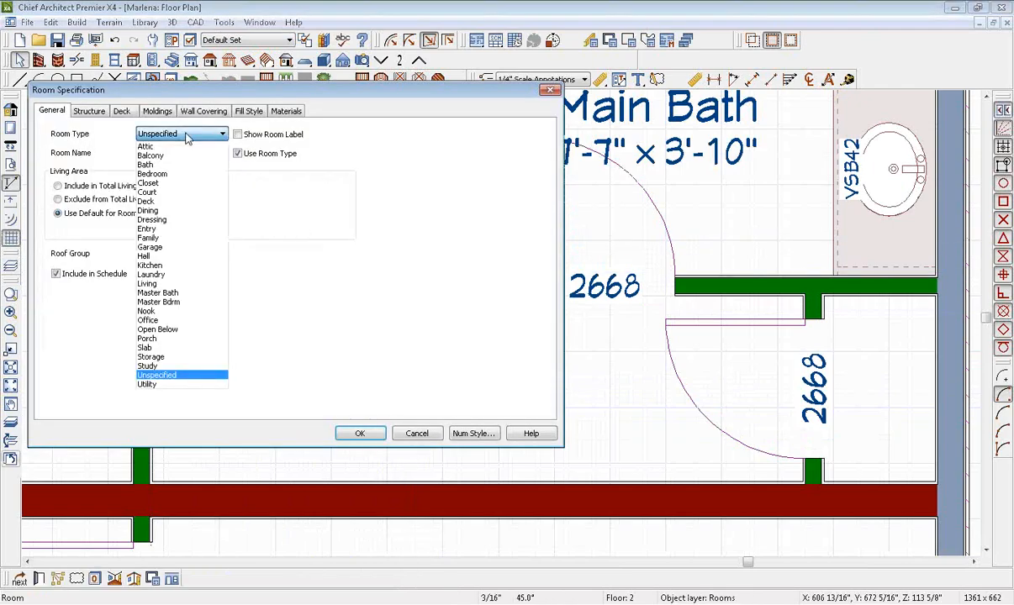
pyautogui.click(151, 184)
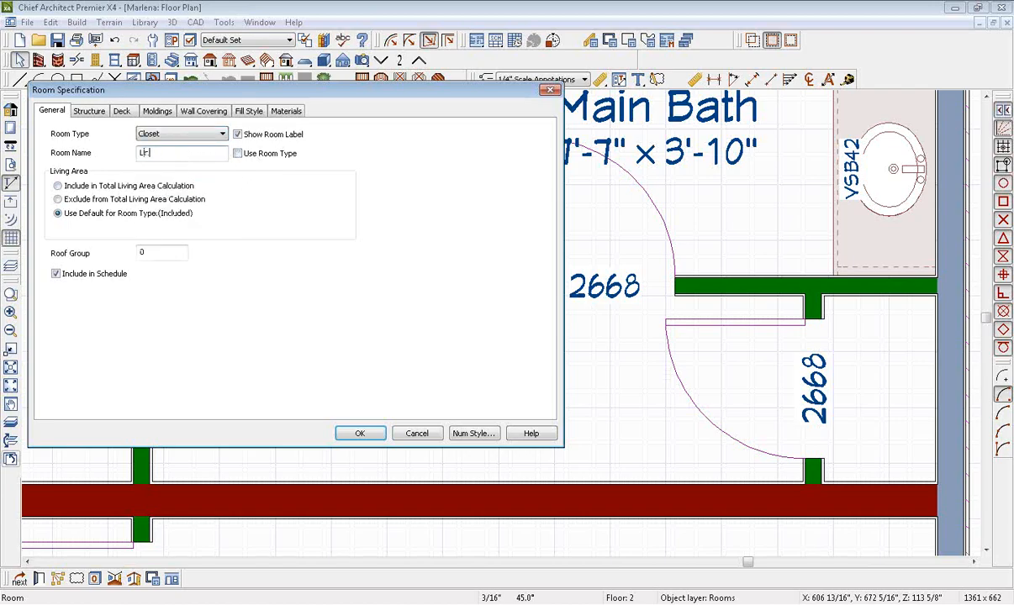
pyautogui.click(361, 433)
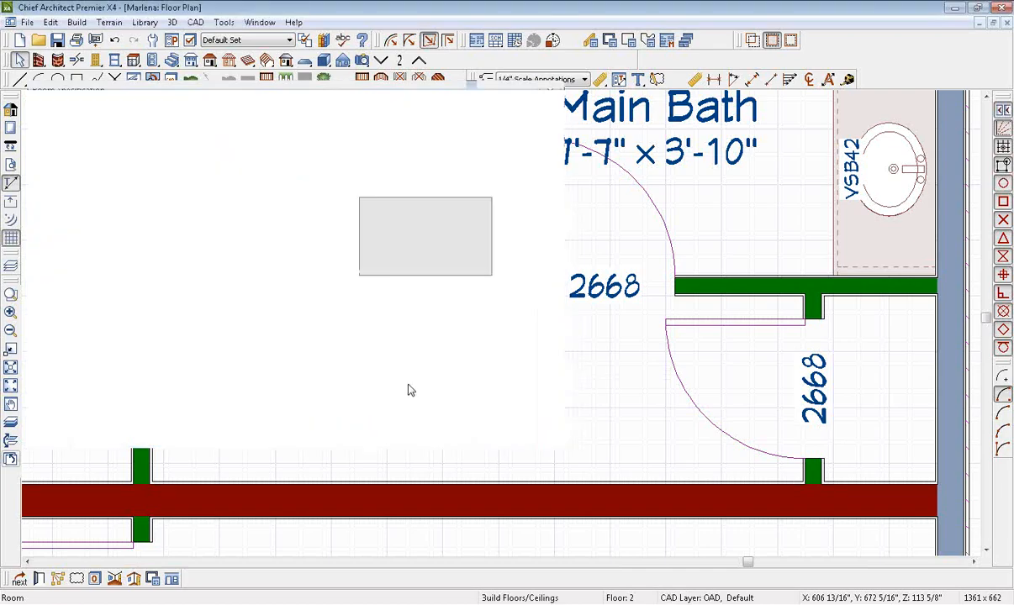
# - Give the Linen room label a custom text style with a smaller character height and move the label up inside the closet
pyautogui.click(369, 294)
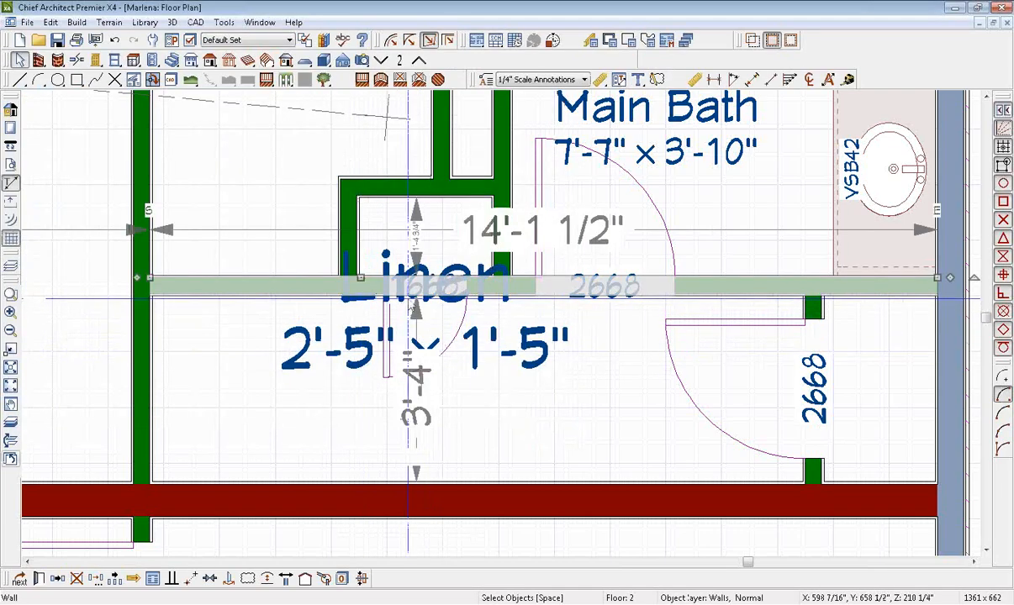
pyautogui.click(448, 260)
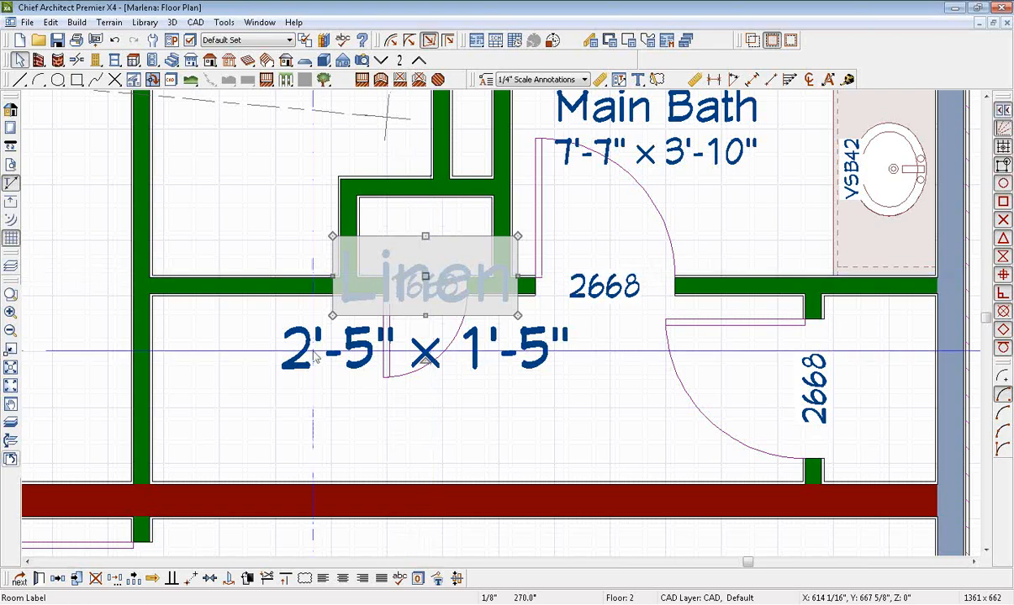
pyautogui.click(38, 579)
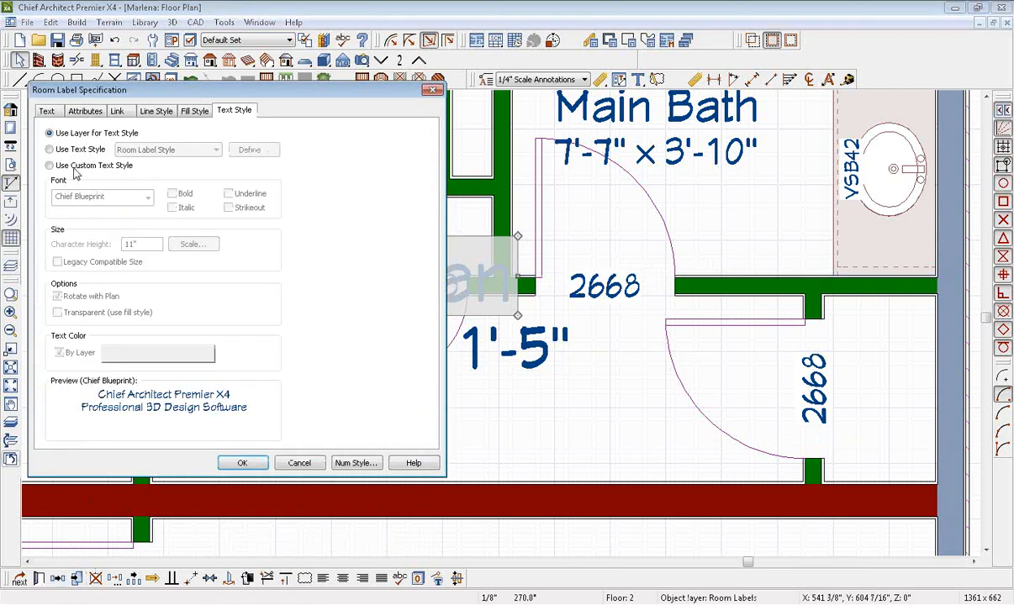
pyautogui.click(75, 165)
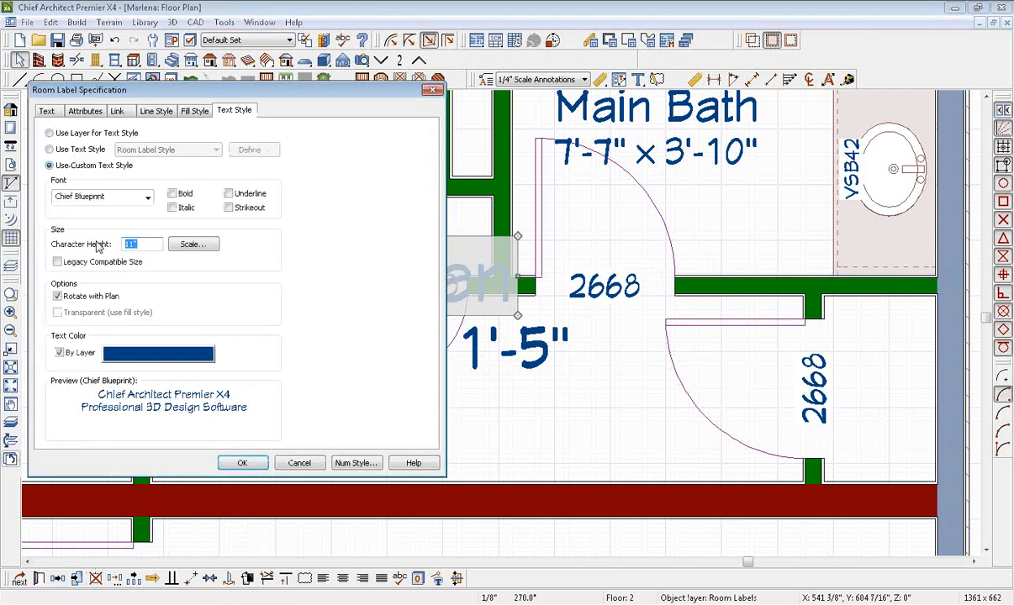
pyautogui.click(241, 463)
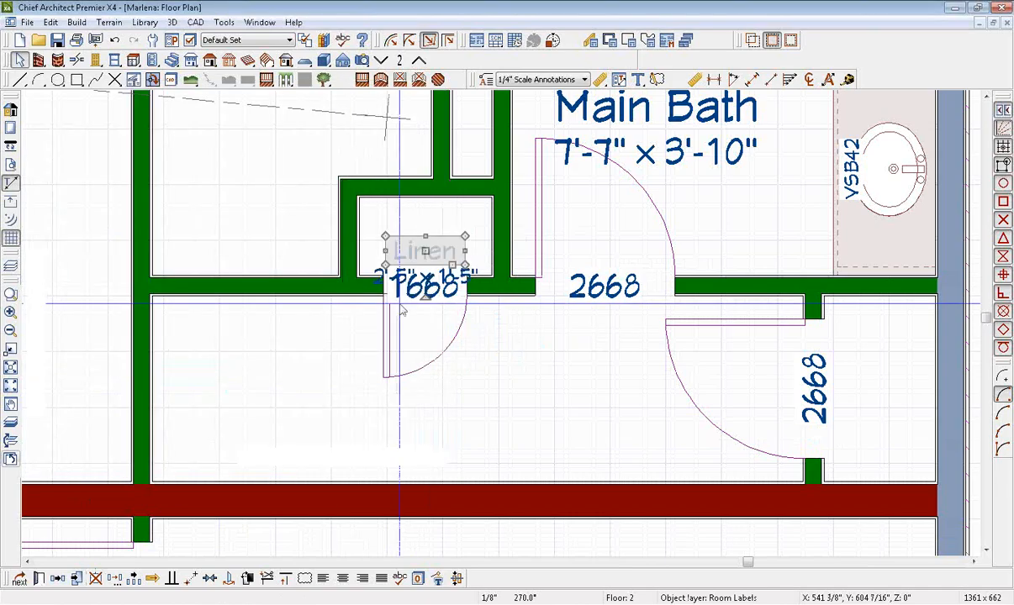
pyautogui.moveTo(423, 224); pyautogui.dragTo(423, 194)
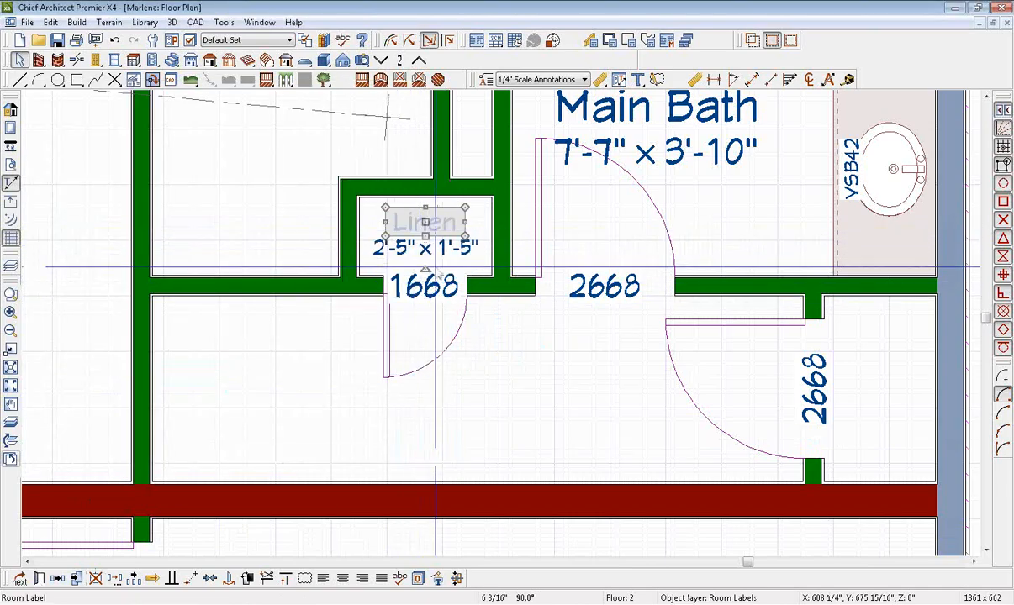
pyautogui.scroll(-4, 477, 357)
pyautogui.scroll(-2, 475, 351)
pyautogui.moveTo(458, 358); pyautogui.dragTo(397, 270, button='middle')
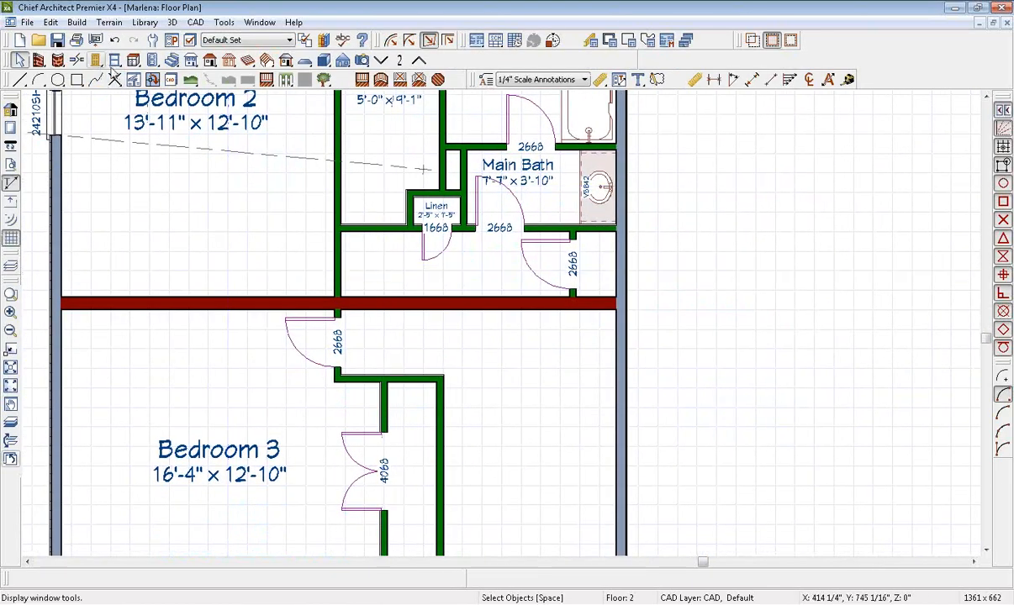
# - Place 2668 hinged doors in the wall between Bedroom 2 and the hallway and in the wall between Bedroom 2 and the W.I.C
pyautogui.click(95, 61)
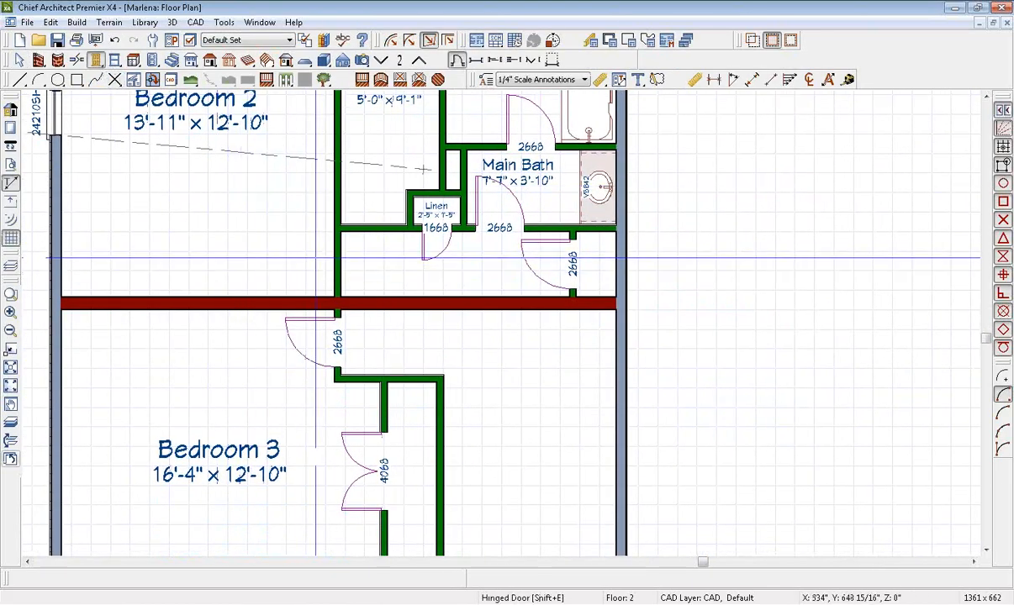
pyautogui.click(336, 260)
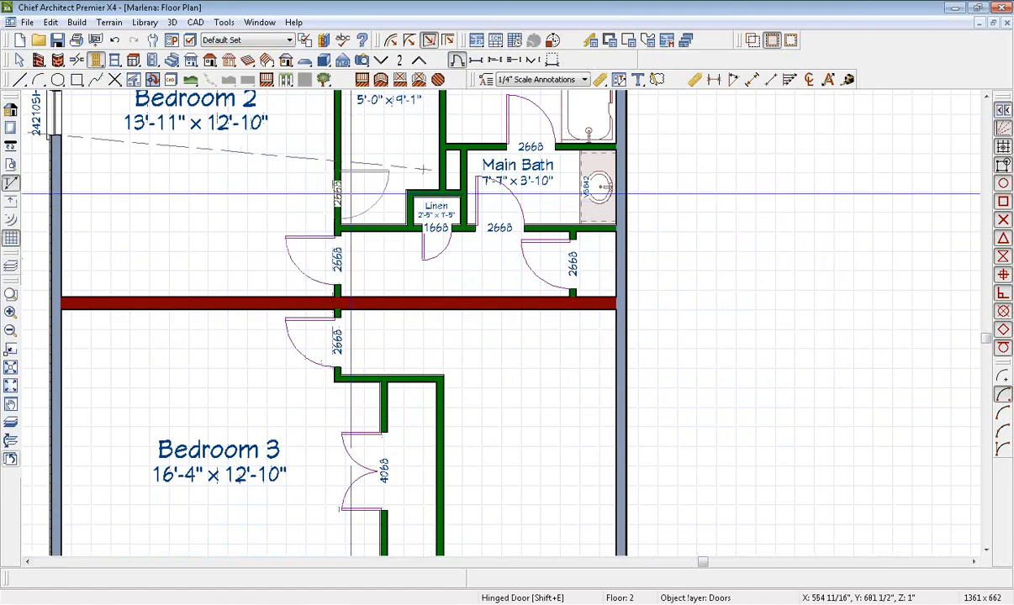
pyautogui.click(351, 183)
# - Reverse the W.I.C. door's hinge side and set its center 20 inches from the hallway wall
pyautogui.scroll(3, 325, 191)
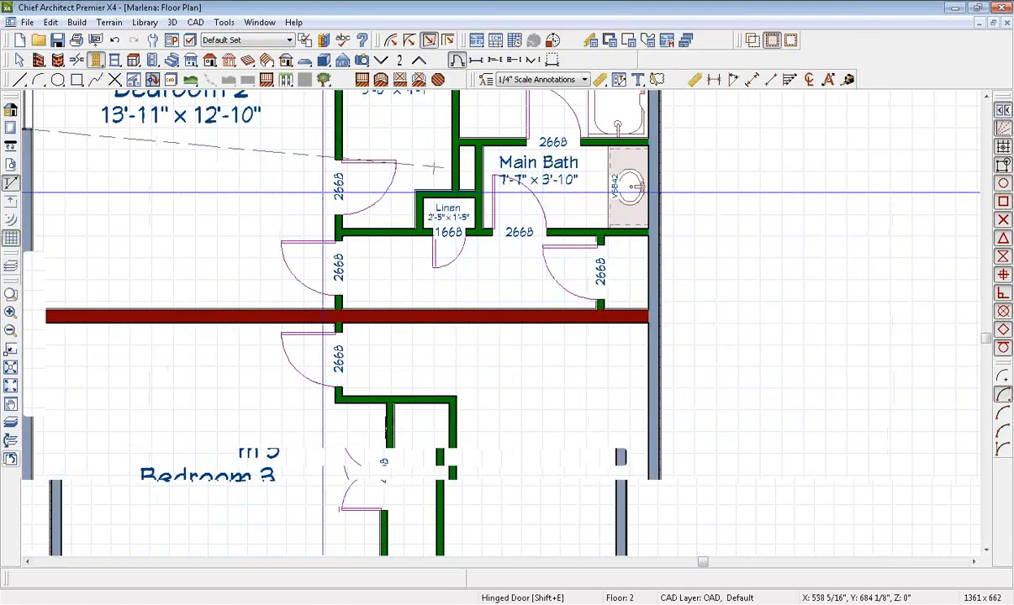
pyautogui.press('space')
pyautogui.click(350, 192)
pyautogui.click(342, 578)
pyautogui.scroll(4, 430, 253)
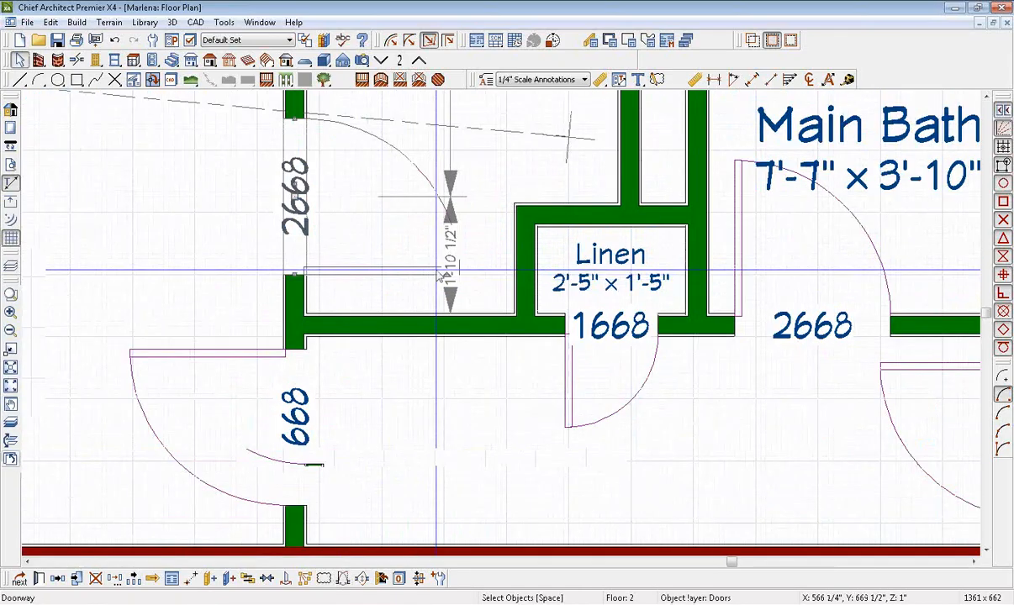
pyautogui.click(450, 263)
pyautogui.write('20')
pyautogui.press('Return')
# - Center the Bedroom 2 entry door on the hallway and switch its hinges to the opposite side
pyautogui.moveTo(365, 330); pyautogui.dragTo(333, 227, button='middle')
pyautogui.scroll(-3, 327, 228)
pyautogui.scroll(-1, 316, 294)
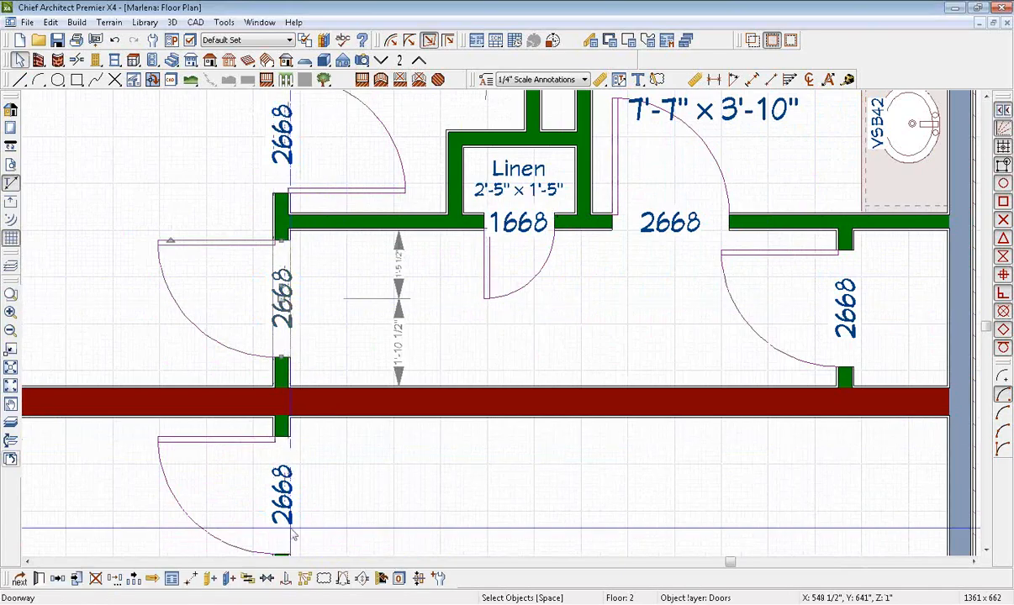
pyautogui.click(268, 578)
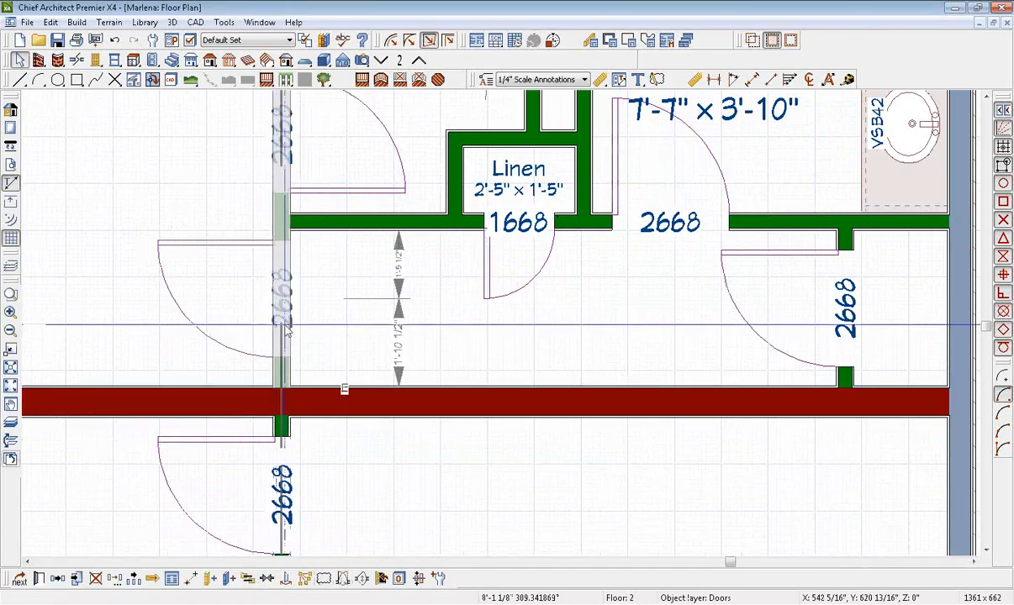
pyautogui.click(324, 324)
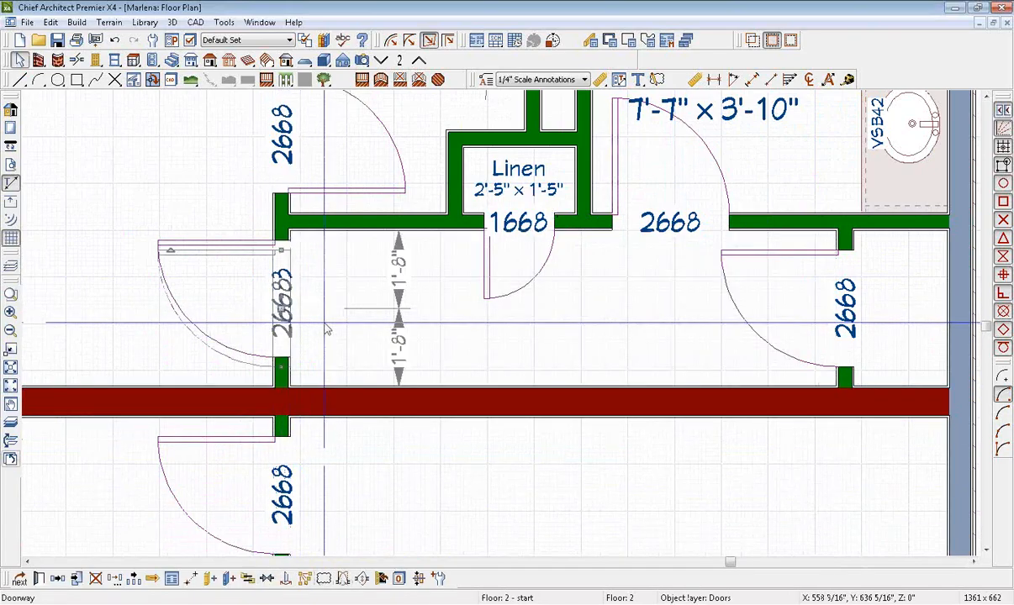
pyautogui.click(343, 582)
pyautogui.press('Escape')
# - Look over the complete second-floor plan, including the hallway doors, Bedroom 3 and the open area beside its closet
pyautogui.scroll(-5, 357, 366)
pyautogui.moveTo(440, 385); pyautogui.dragTo(389, 275, button='middle')
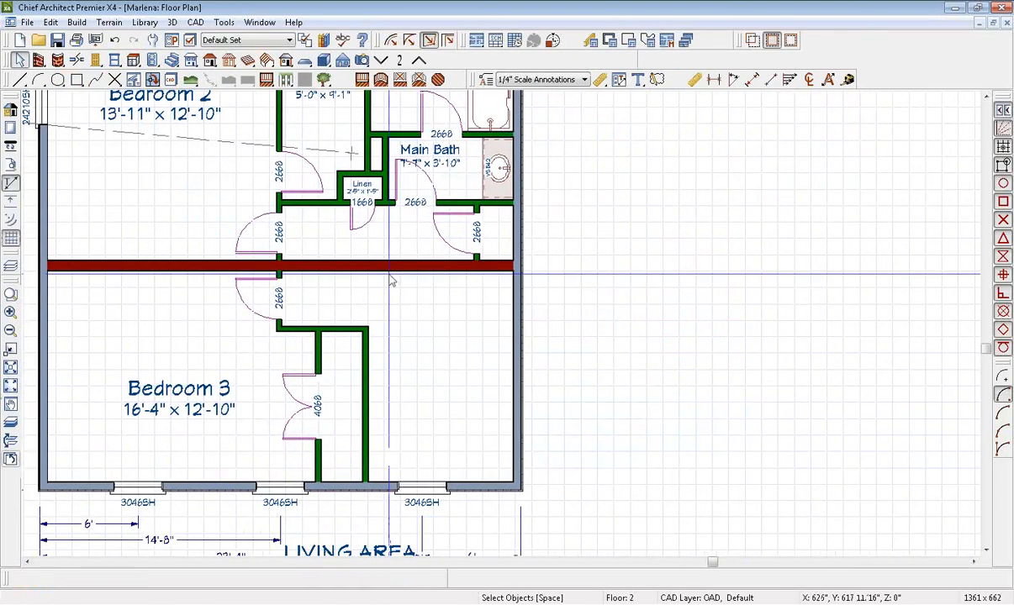
pyautogui.moveTo(362, 307); pyautogui.dragTo(502, 294, button='middle')
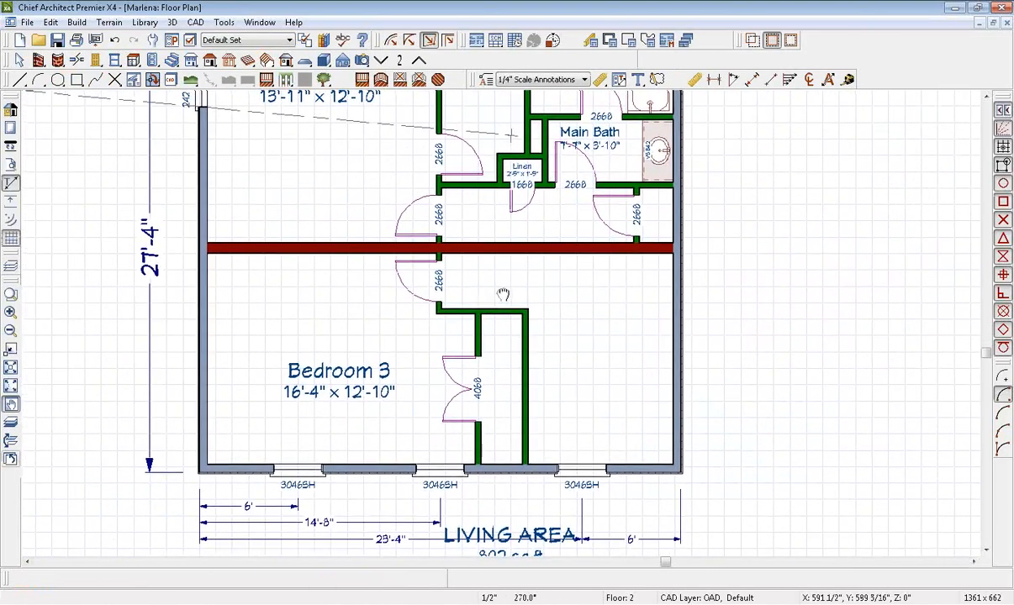
pyautogui.press('space')
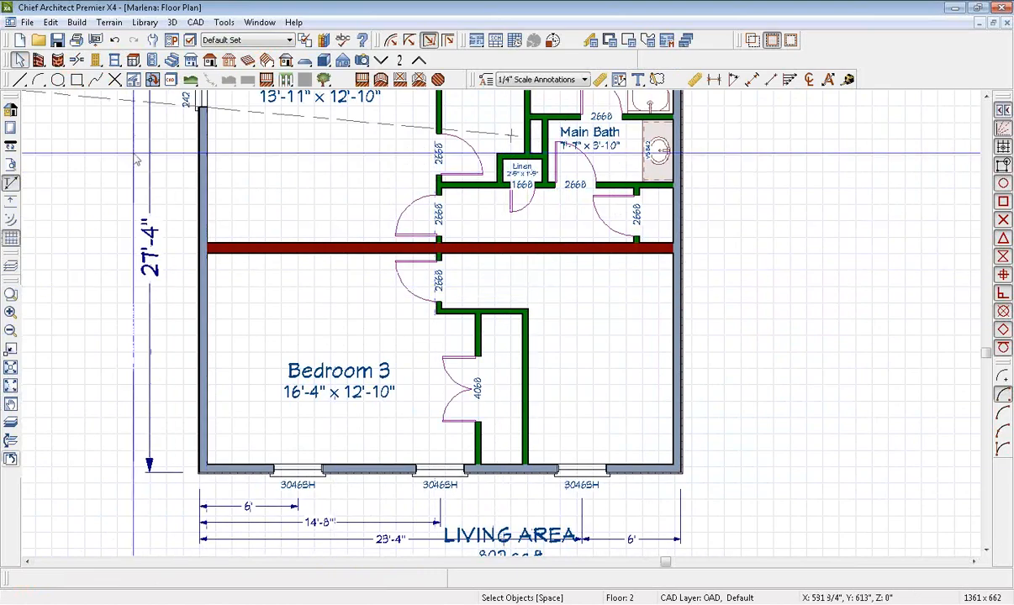
pyautogui.moveTo(523, 345); pyautogui.dragTo(455, 281, button='middle')
pyautogui.scroll(-2, 479, 323)
pyautogui.moveTo(483, 324); pyautogui.dragTo(604, 348, button='middle')
pyautogui.scroll(-2, 564, 351)
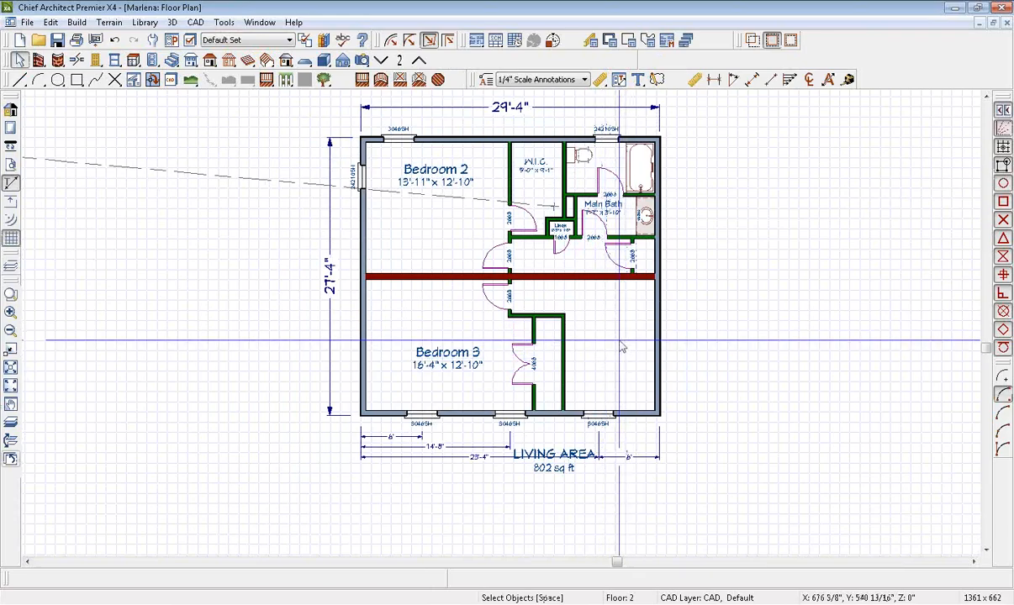
# - Go down to floor 1 and check the first-floor room layout in the Marlena.pdf brochure in Adobe Acrobat
pyautogui.click(382, 61)
pyautogui.moveTo(608, 343); pyautogui.dragTo(445, 319, button='middle')
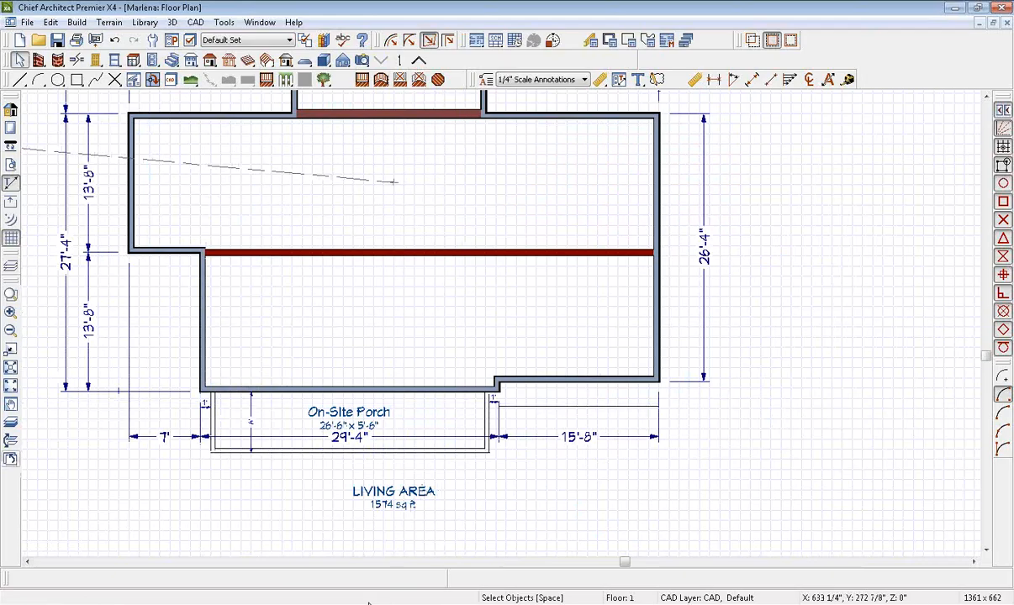
pyautogui.hotkey('alt', 'Tab')
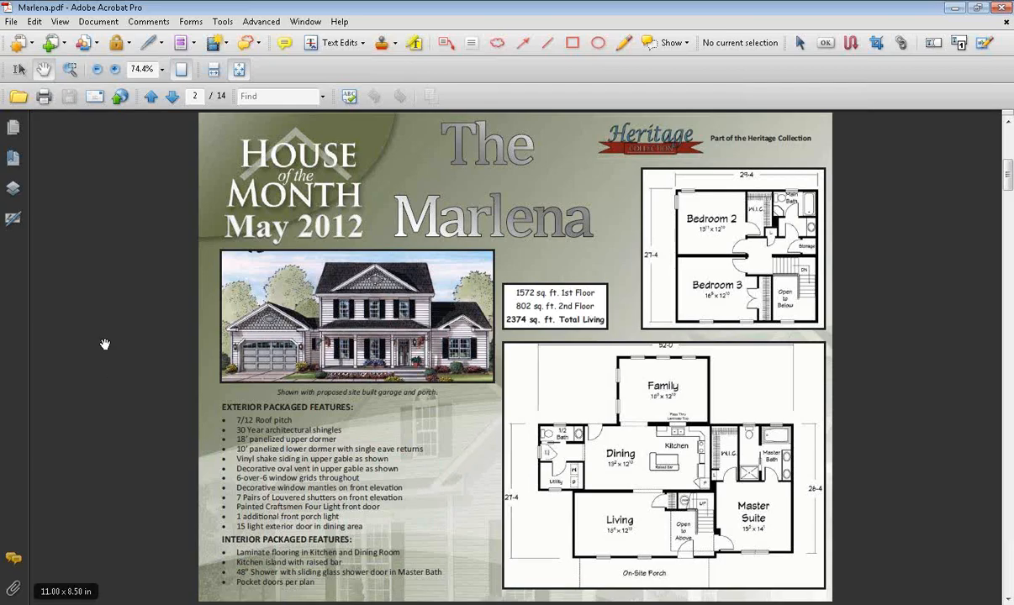
pyautogui.hotkey('alt', 'Tab')
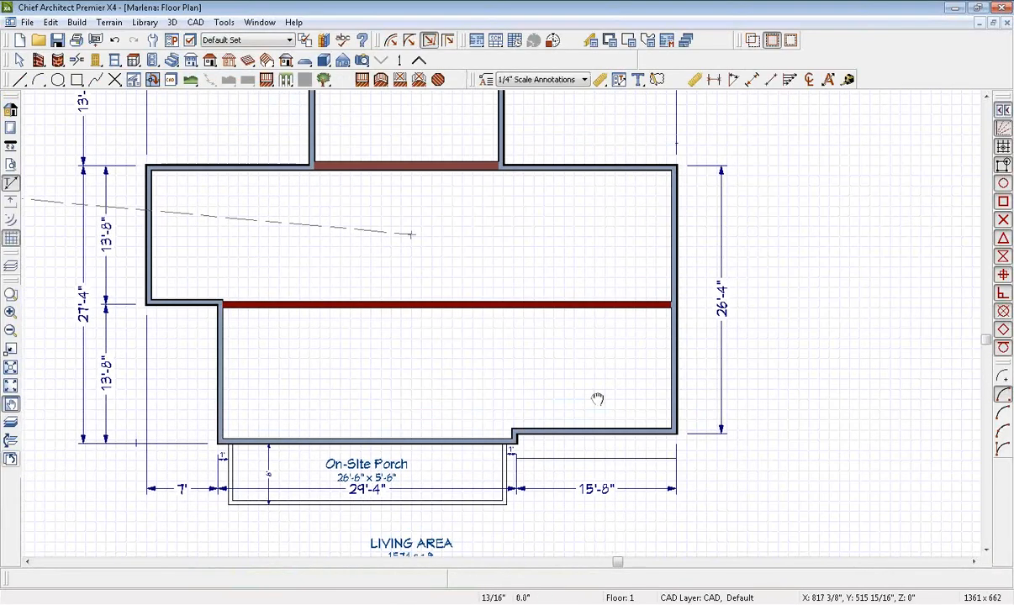
pyautogui.moveTo(595, 399); pyautogui.dragTo(594, 355)
pyautogui.press('space')
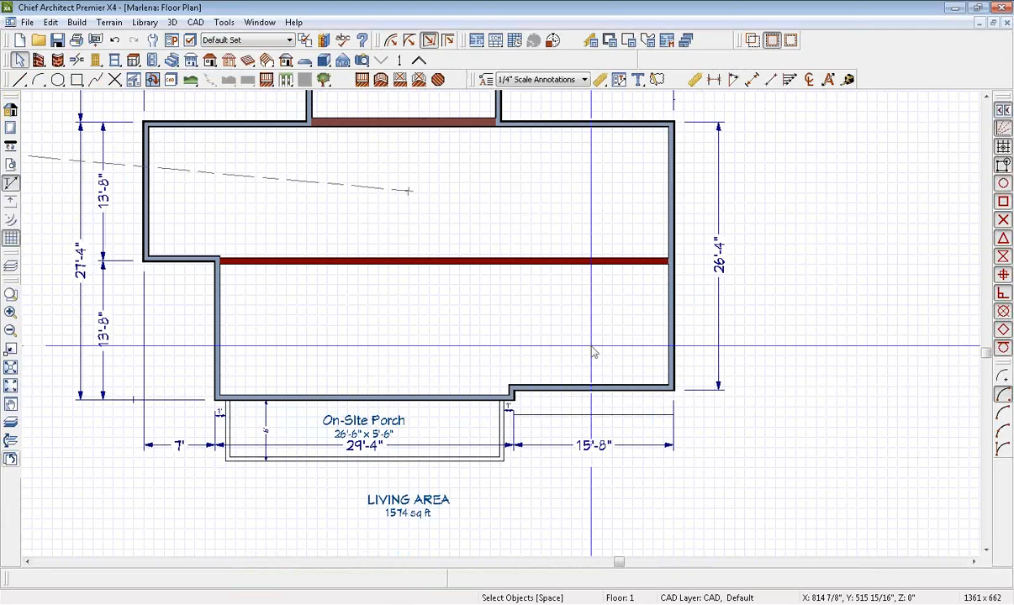
# - Draw a straight interior wall from the front exterior wall near its 1' jog up to the central red wall
pyautogui.click(39, 62)
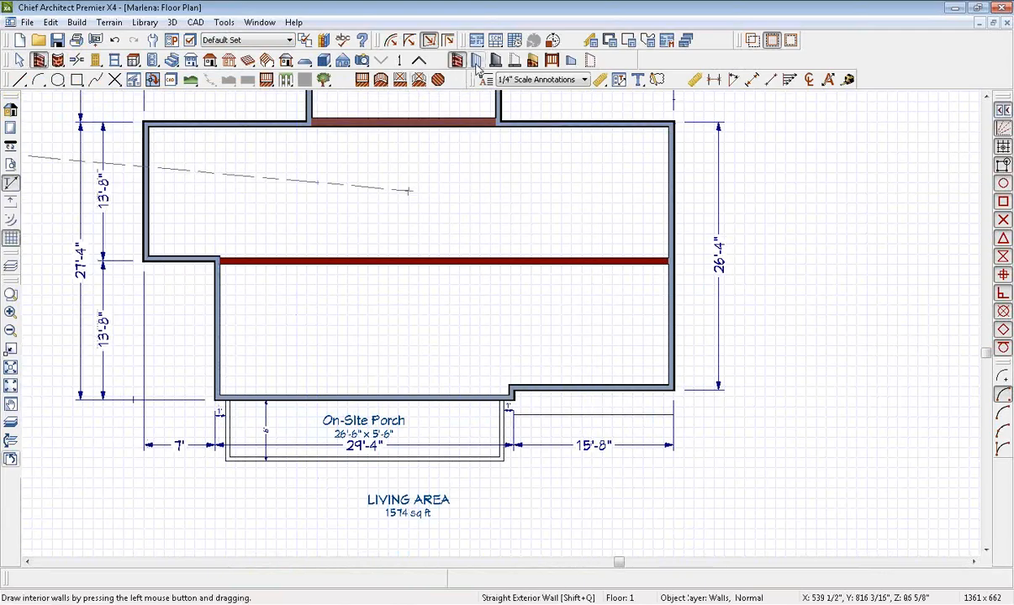
pyautogui.click(477, 61)
pyautogui.scroll(2, 521, 351)
pyautogui.moveTo(521, 388); pyautogui.dragTo(513, 243)
pyautogui.scroll(5, 503, 404)
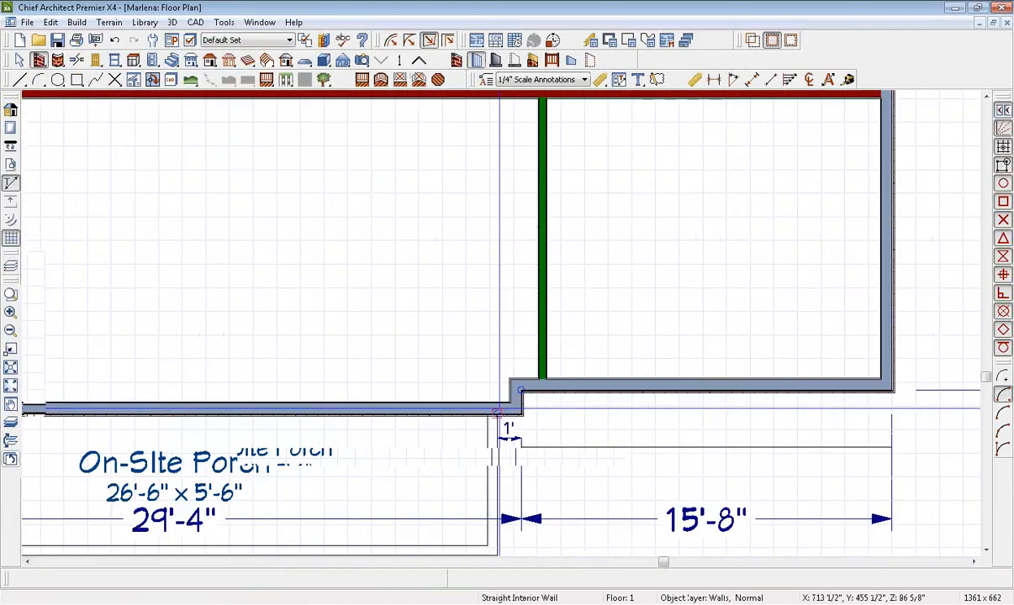
# - Move the new interior wall so that it lines up with the inner face of the front wall's jog
pyautogui.press('space')
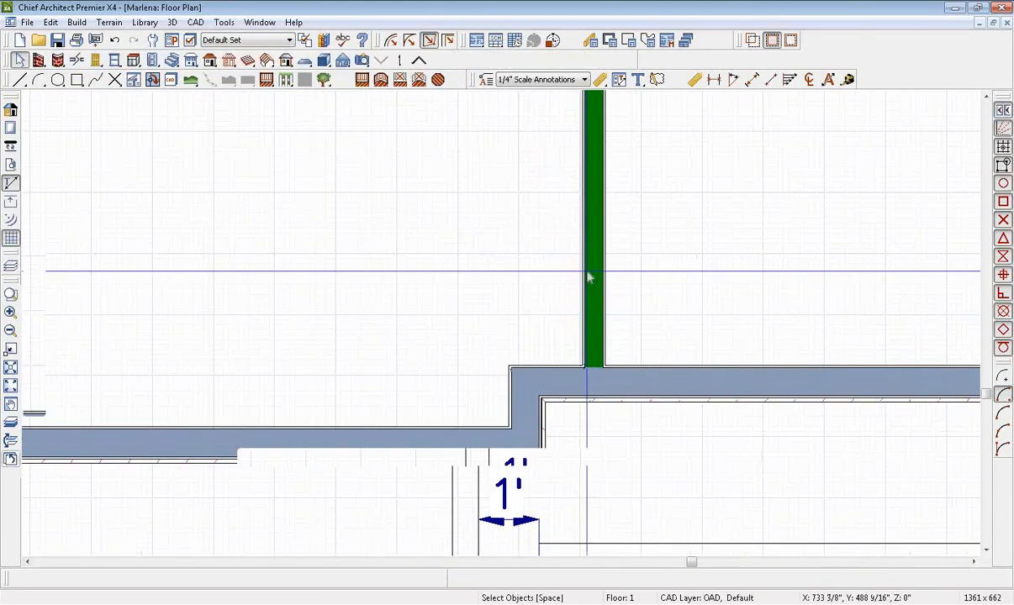
pyautogui.click(592, 278)
pyautogui.scroll(3, 591, 274)
pyautogui.moveTo(634, 257); pyautogui.dragTo(673, 165, button='middle')
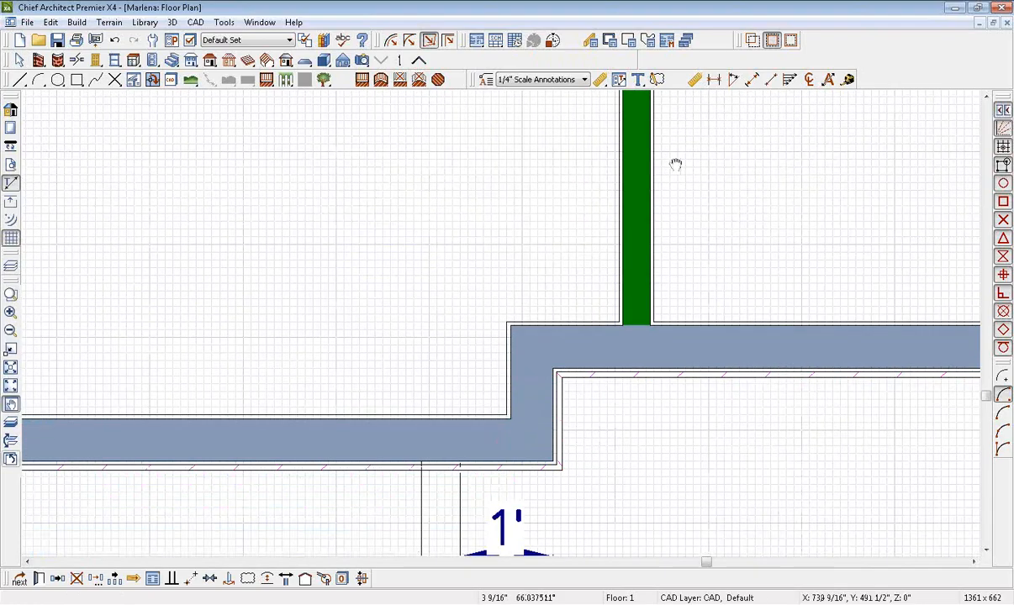
pyautogui.moveTo(623, 180); pyautogui.dragTo(507, 359)
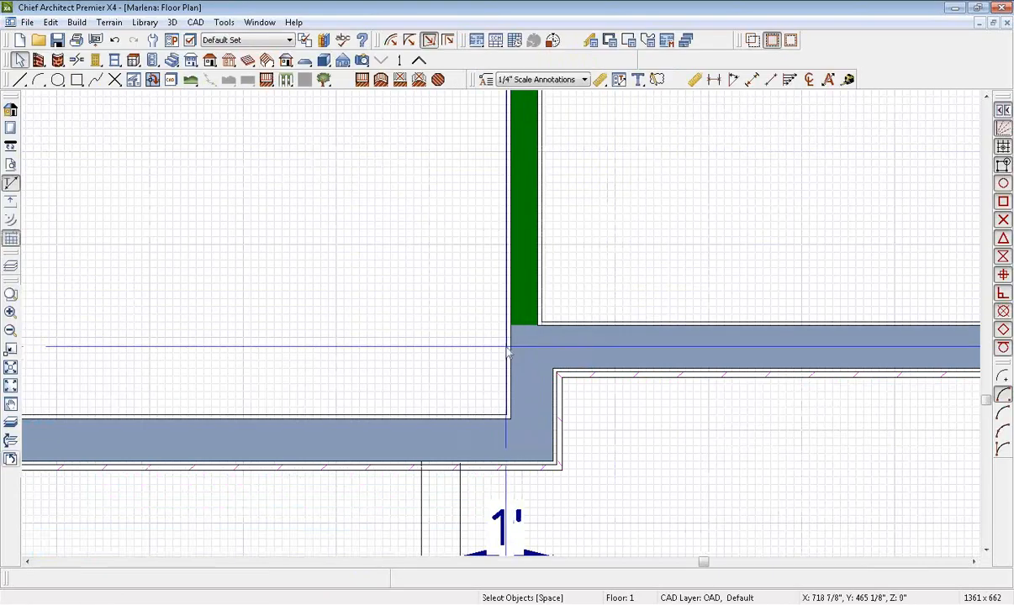
pyautogui.scroll(-5, 507, 360)
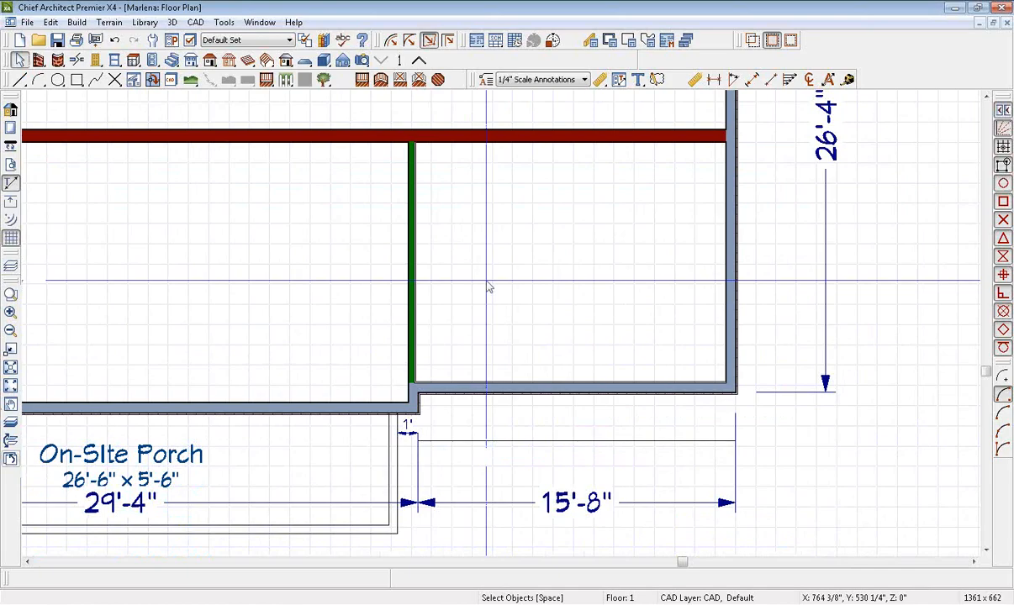
# - Go up to floor 2 and compare its outer wall beside the open area with the first-floor walls using the reference display
pyautogui.click(417, 63)
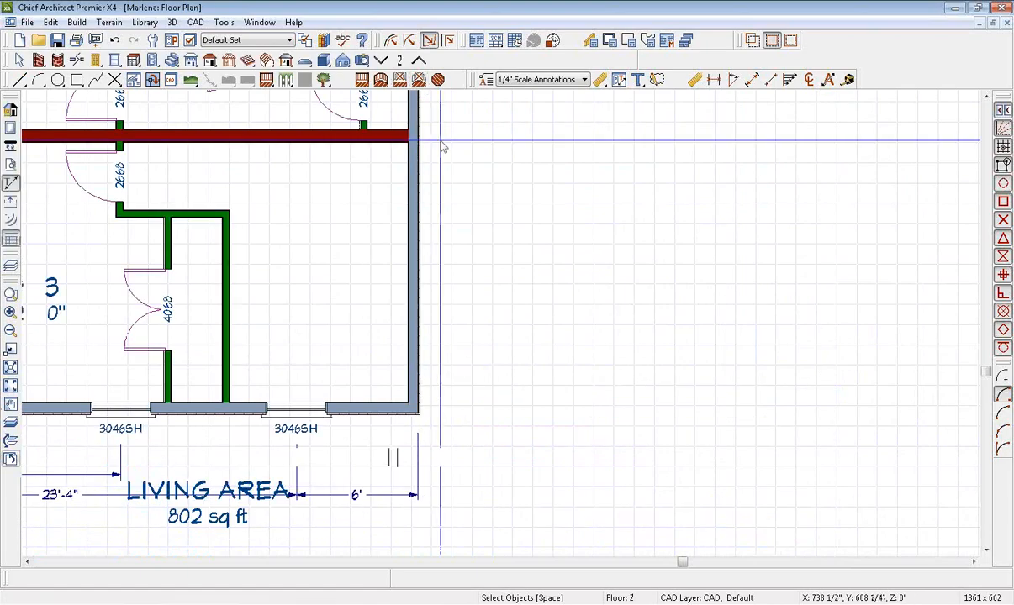
pyautogui.click(10, 424)
pyautogui.scroll(5, 505, 308)
pyautogui.press('space')
pyautogui.scroll(-1, 412, 271)
pyautogui.scroll(-2, 411, 268)
pyautogui.moveTo(415, 324); pyautogui.dragTo(450, 393, button='middle')
pyautogui.click(10, 423)
pyautogui.scroll(-3, 403, 324)
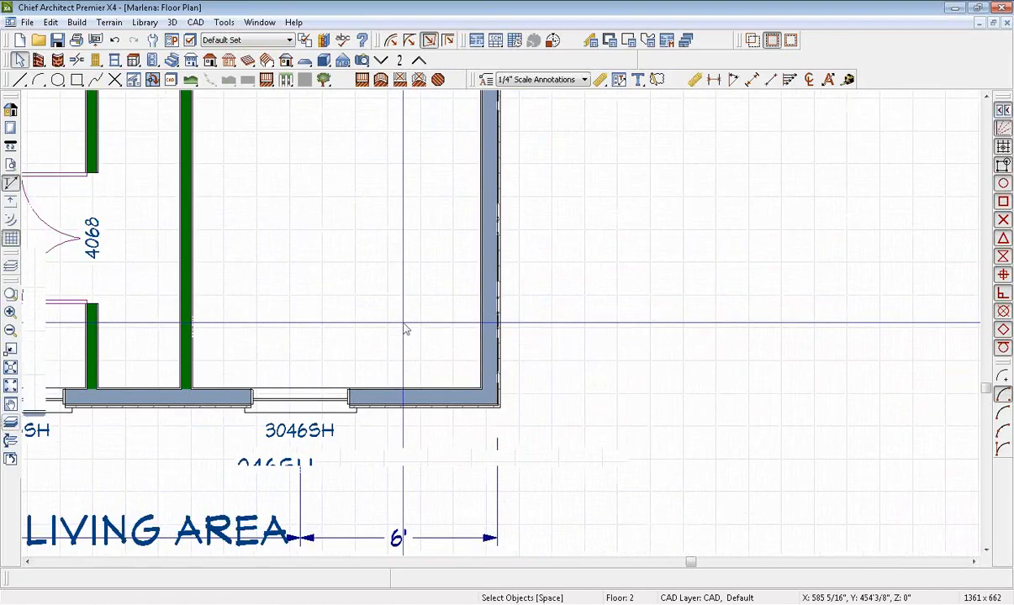
pyautogui.scroll(-1, 405, 330)
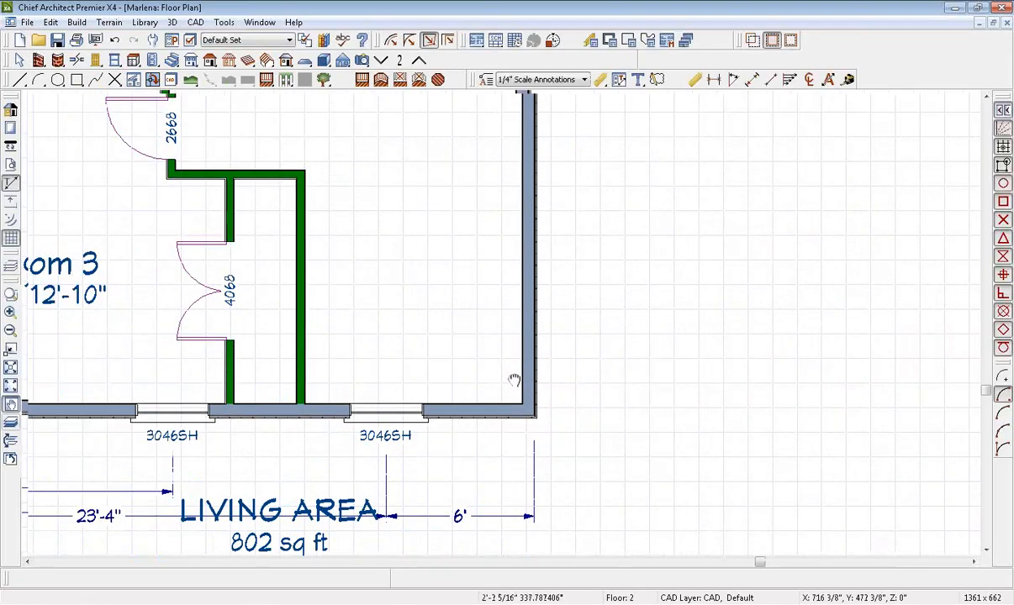
# - Switch to floor 1, show the reference floor, and shift the interior wall above the front exterior jog slightly to the right
pyautogui.click(382, 61)
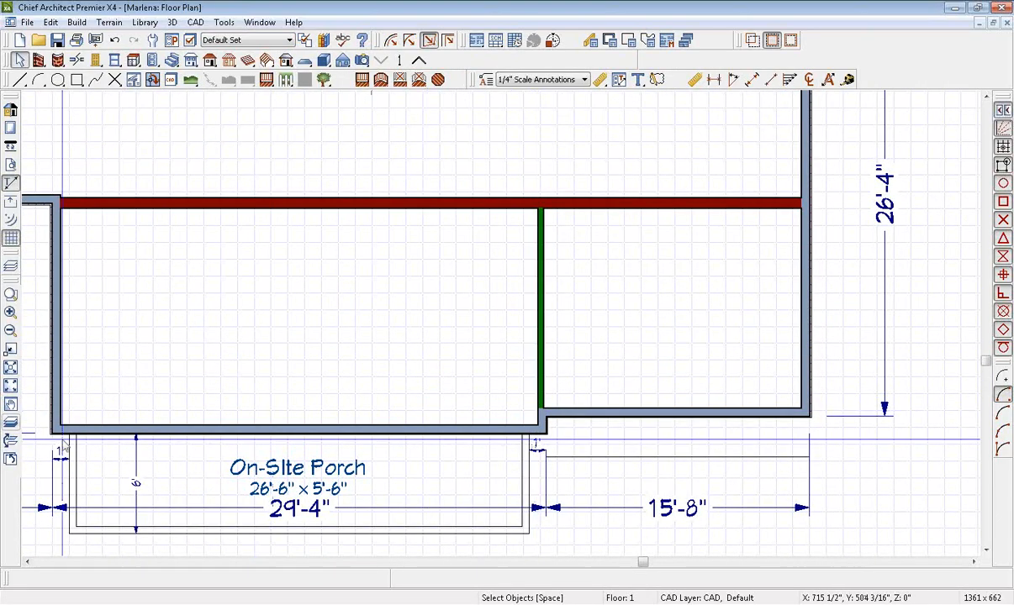
pyautogui.click(11, 404)
pyautogui.scroll(7, 481, 387)
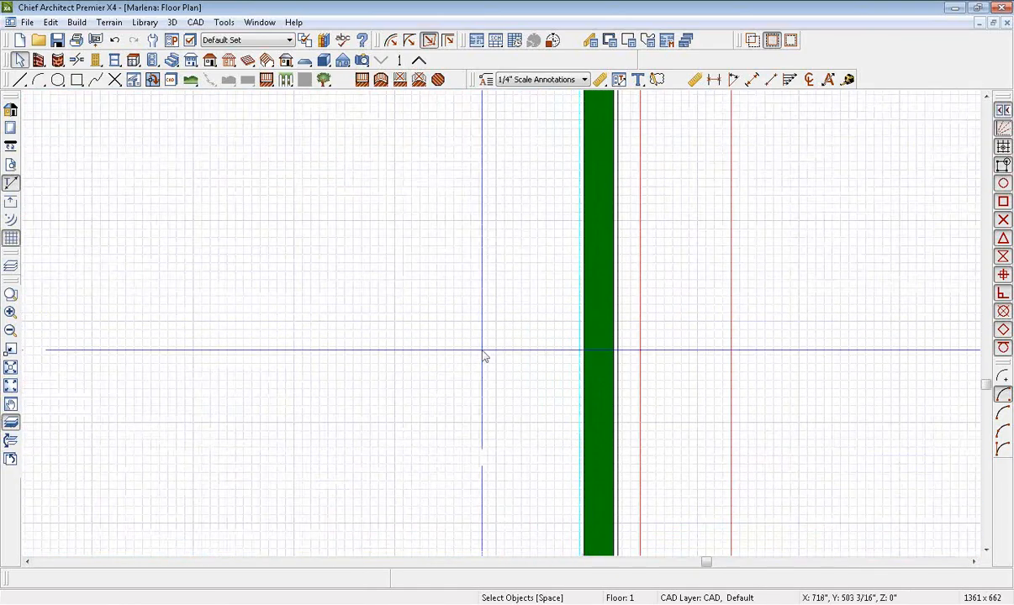
pyautogui.click(606, 305)
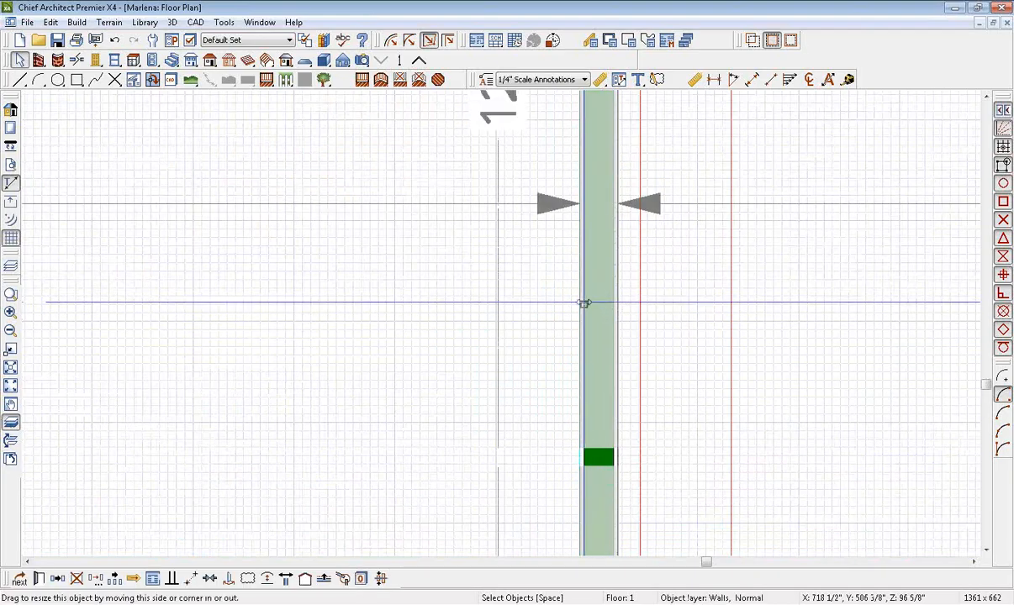
pyautogui.click(584, 301)
pyautogui.moveTo(586, 302); pyautogui.dragTo(594, 301)
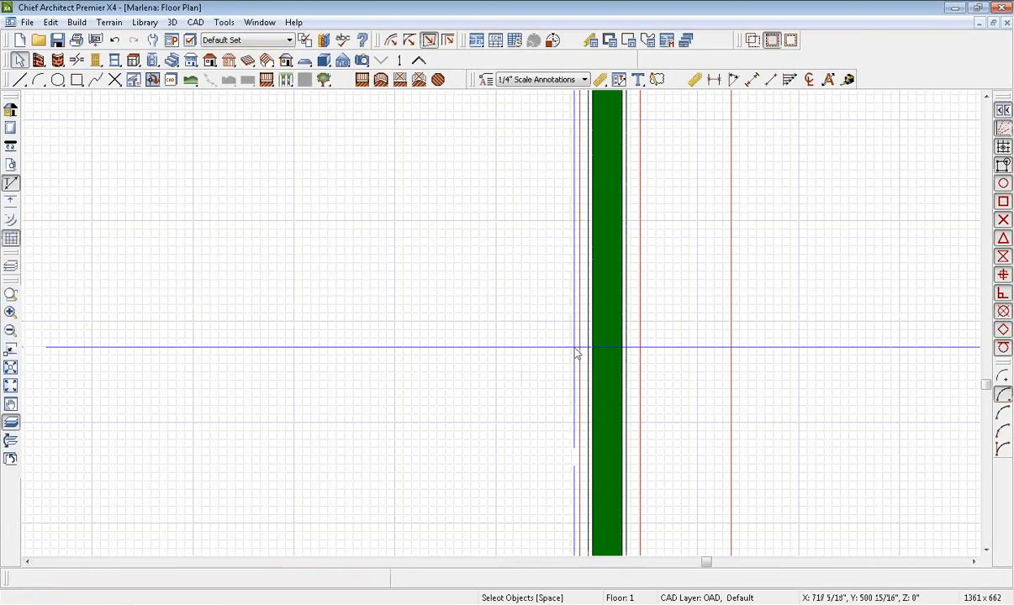
# - Move that interior wall back left onto the nearby reference line and hide the reference floor
pyautogui.click(595, 330)
pyautogui.scroll(2, 589, 311)
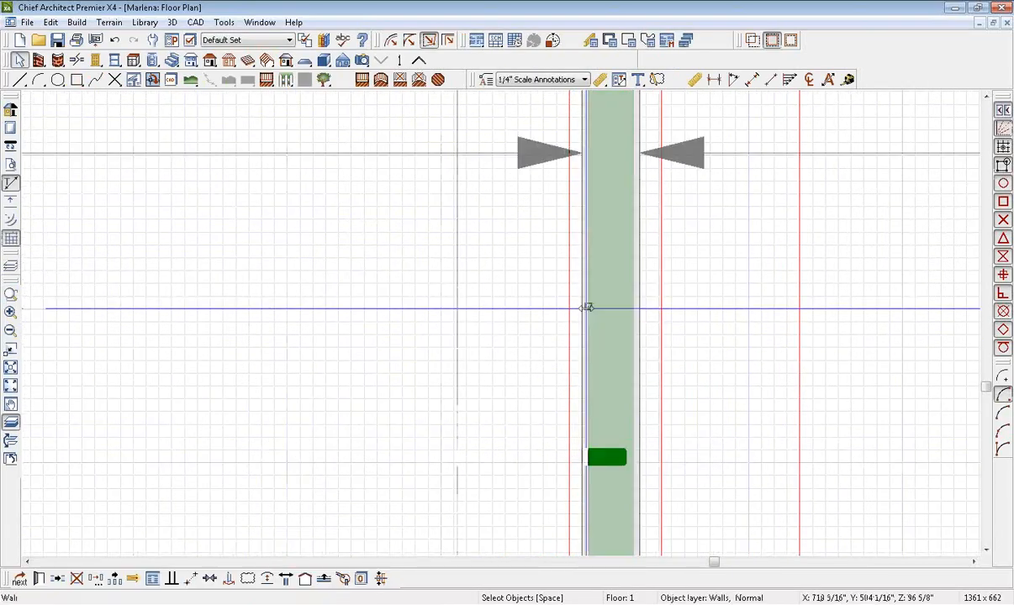
pyautogui.moveTo(588, 311); pyautogui.dragTo(579, 307)
pyautogui.press('Escape')
pyautogui.scroll(-8, 591, 347)
pyautogui.moveTo(590, 347); pyautogui.dragTo(508, 286, button='middle')
pyautogui.click(11, 425)
pyautogui.moveTo(606, 290); pyautogui.dragTo(489, 375, button='middle')
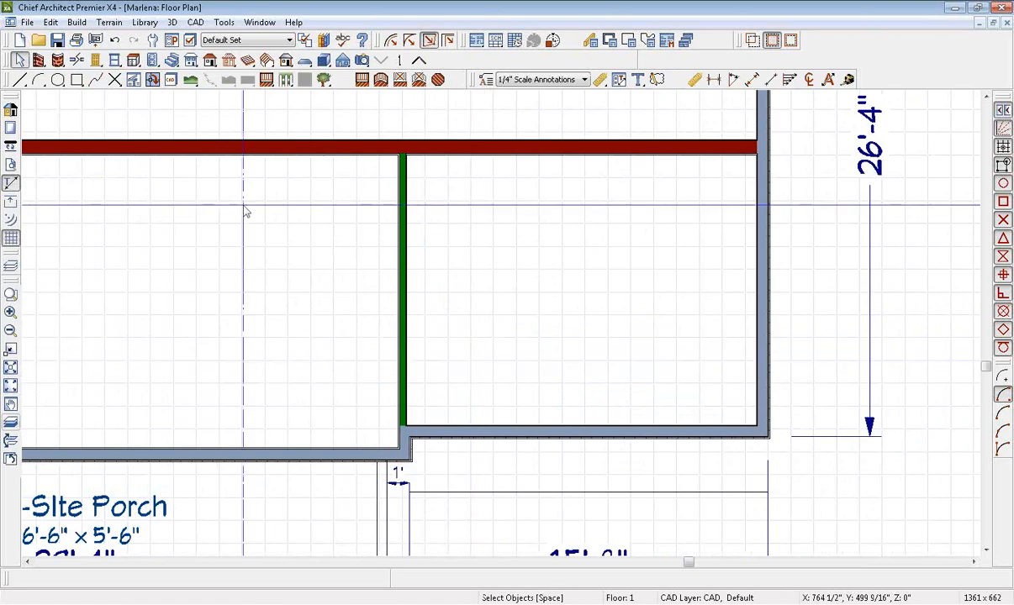
# - Draw straight interior walls forming a narrow enclosure in the lower-left corner of the front right room
pyautogui.click(40, 61)
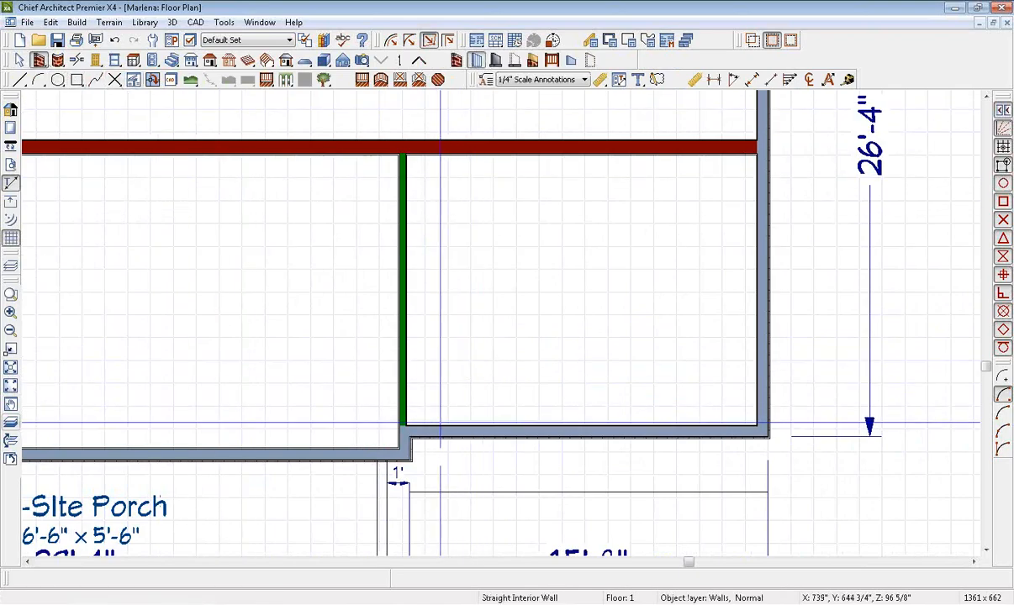
pyautogui.moveTo(443, 416)
pyautogui.mouseDown()
pyautogui.moveTo(443, 301)
pyautogui.moveTo(443, 317)
pyautogui.moveTo(403, 316)
pyautogui.mouseUp()
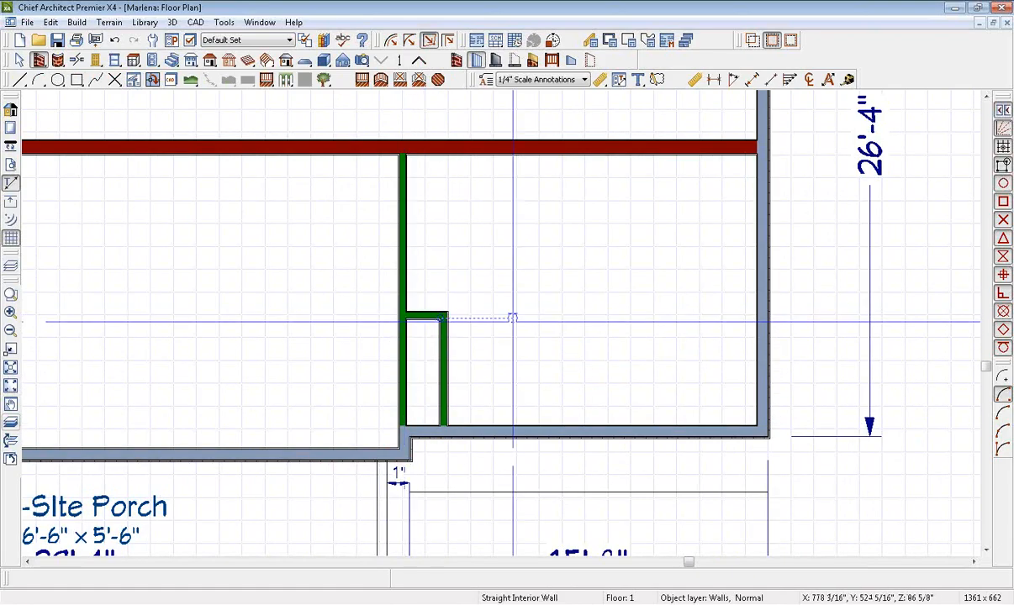
pyautogui.moveTo(512, 318); pyautogui.dragTo(477, 404, button='middle')
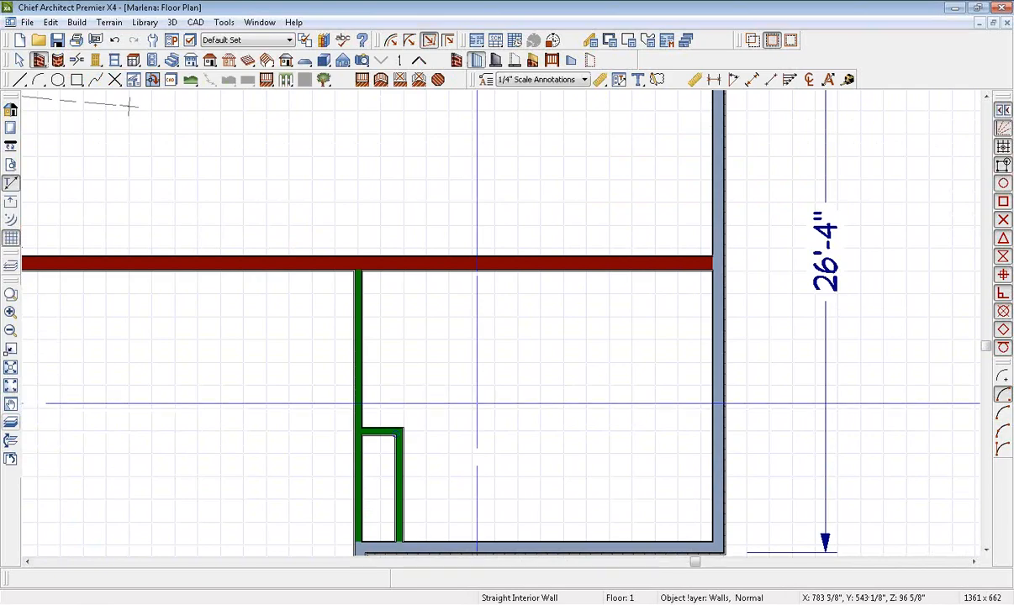
# - Draw three parallel vertical interior walls in the rear right area, running down from the rear exterior wall
pyautogui.scroll(-1, 476, 403)
pyautogui.moveTo(496, 265); pyautogui.dragTo(511, 297, button='middle')
pyautogui.moveTo(377, 324); pyautogui.dragTo(380, 99)
pyautogui.moveTo(442, 151); pyautogui.dragTo(370, 163, button='middle')
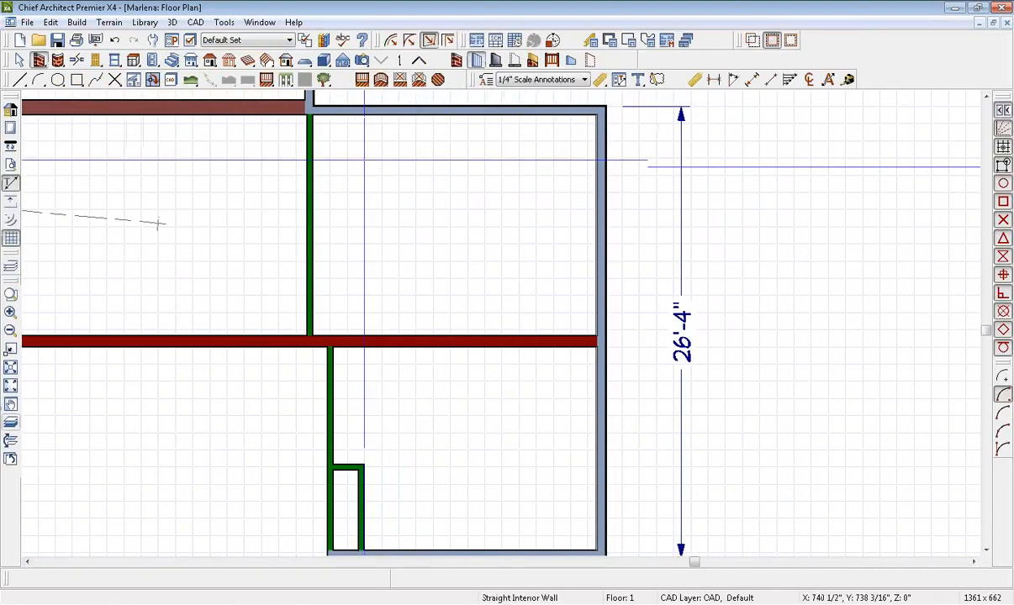
pyautogui.moveTo(398, 107); pyautogui.dragTo(398, 341)
pyautogui.moveTo(498, 112); pyautogui.dragTo(491, 317)
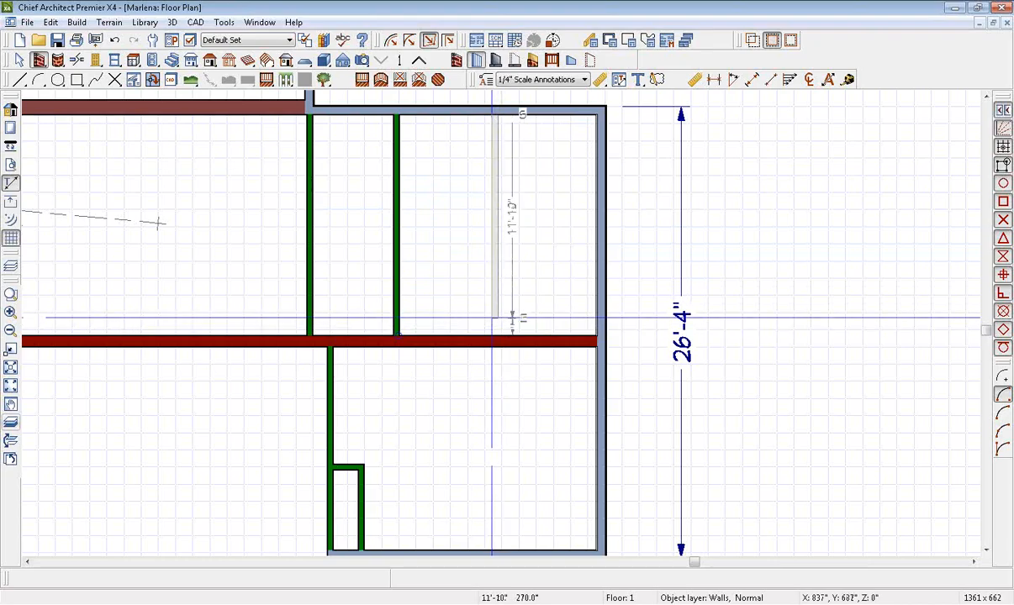
# - Draw a horizontal interior wall about 2'-3 1/2" above the red wall and trim the middle vertical wall to it
pyautogui.moveTo(603, 301); pyautogui.dragTo(398, 300)
pyautogui.click(398, 257)
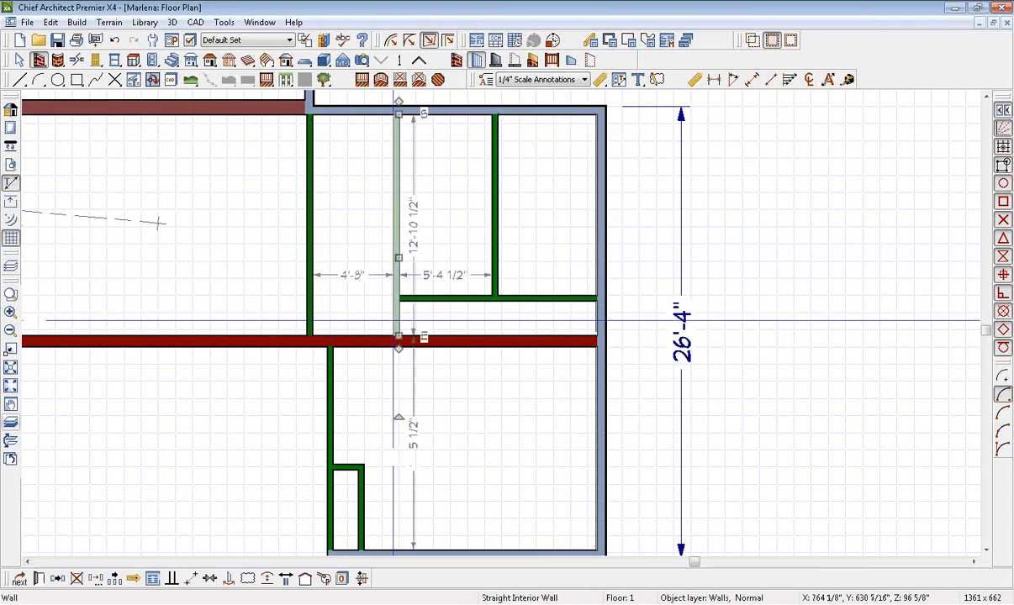
pyautogui.moveTo(398, 338); pyautogui.dragTo(312, 301)
pyautogui.click(445, 301)
pyautogui.press('Escape')
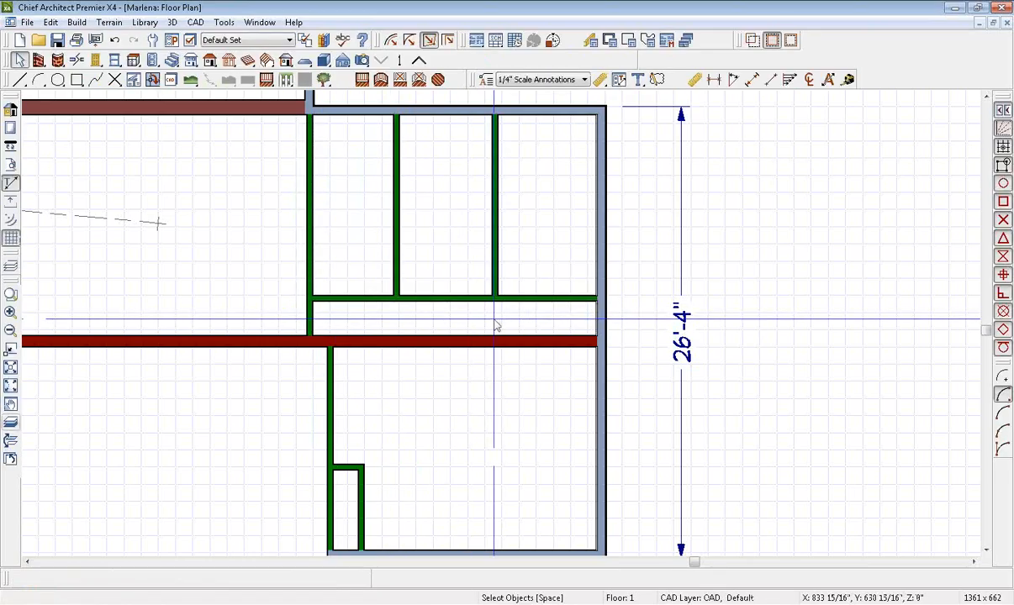
# - Change the wall type of the rightmost vertical interior wall to Interior-6
pyautogui.doubleClick(496, 259)
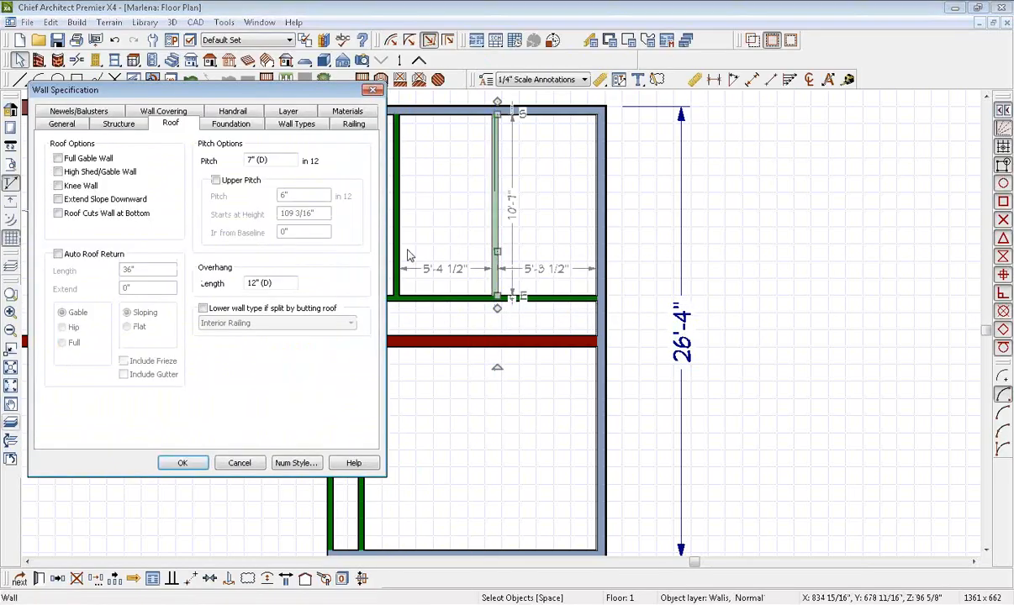
pyautogui.click(298, 124)
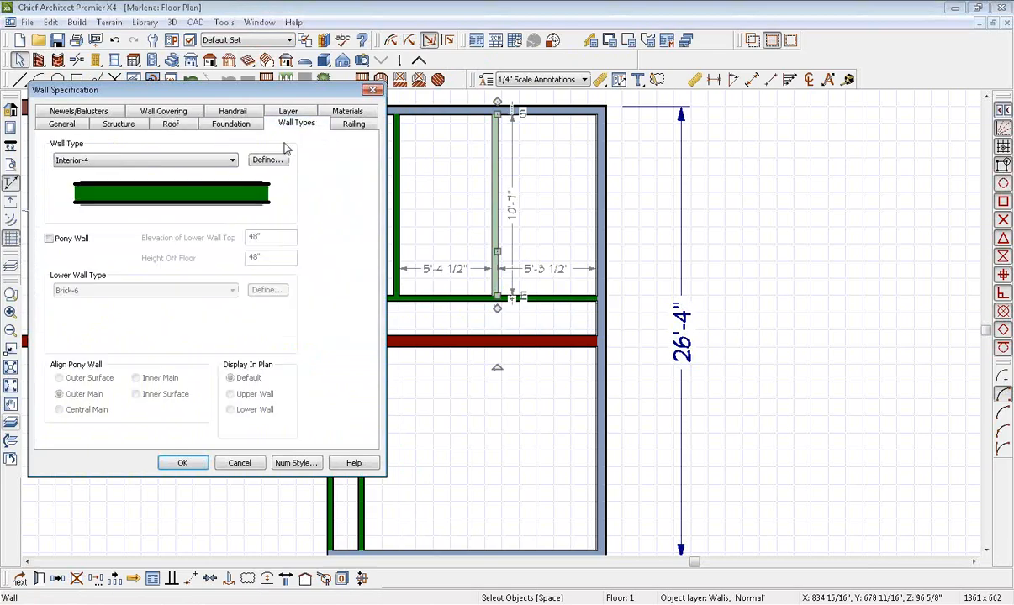
pyautogui.click(178, 160)
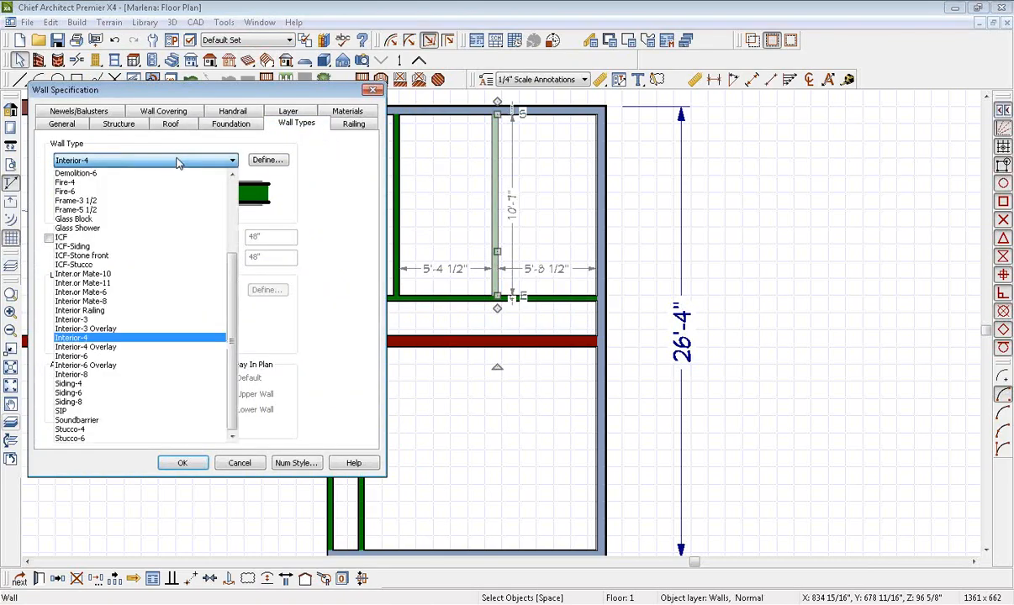
pyautogui.click(132, 356)
pyautogui.click(181, 464)
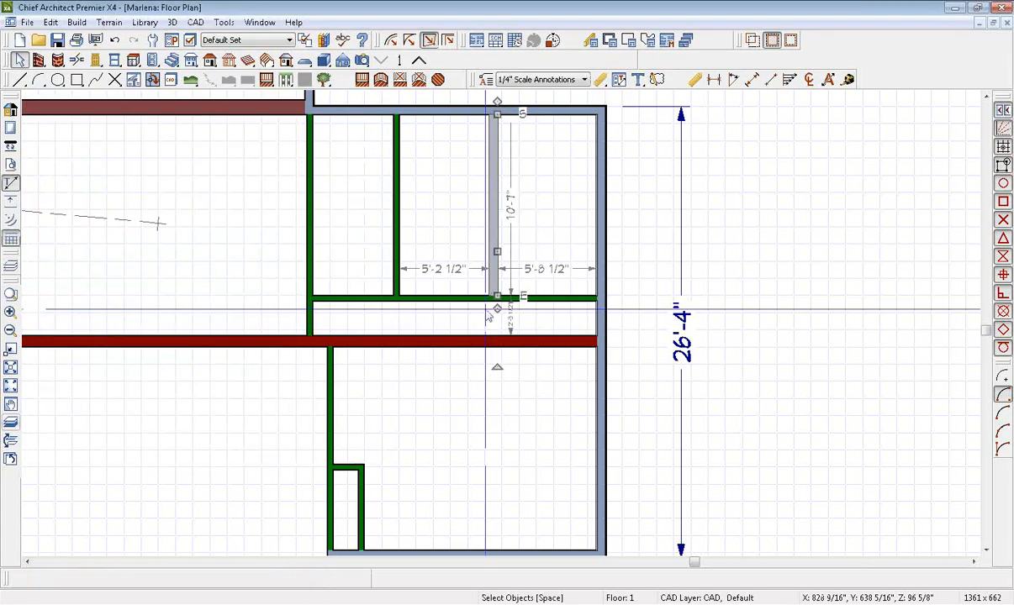
# - Move the Interior-6 wall to the left to widen the rear right corner room
pyautogui.moveTo(536, 264); pyautogui.dragTo(599, 344, button='middle')
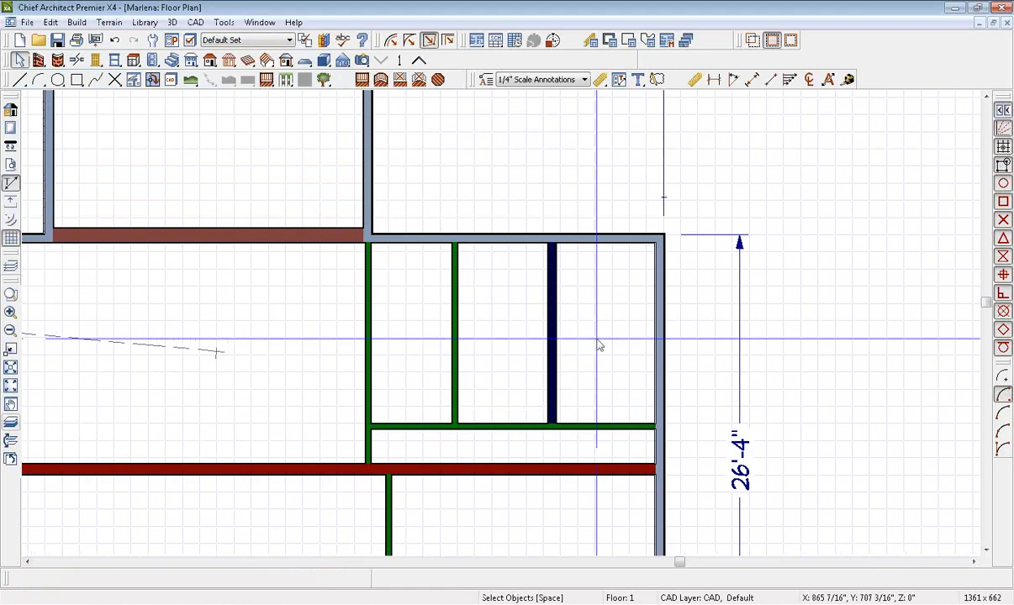
pyautogui.moveTo(515, 339); pyautogui.dragTo(600, 342, button='middle')
pyautogui.scroll(1, 619, 355)
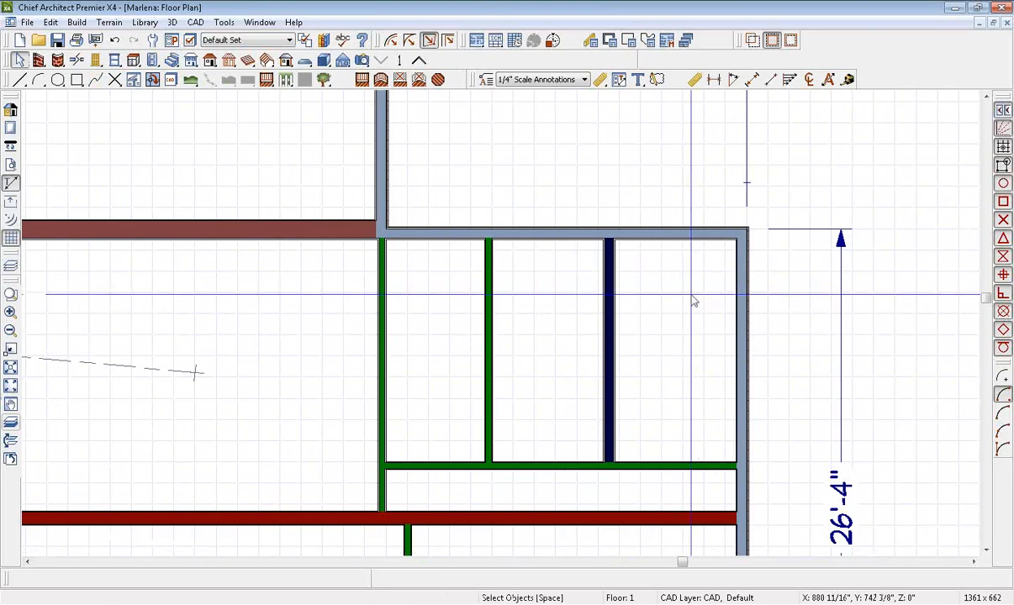
pyautogui.click(609, 351)
pyautogui.moveTo(612, 353); pyautogui.dragTo(552, 350)
# - Place a bathtub from the Ritz-Craft Tubs & Showers library in the upper-right corner of the rear corner room
pyautogui.click(311, 39)
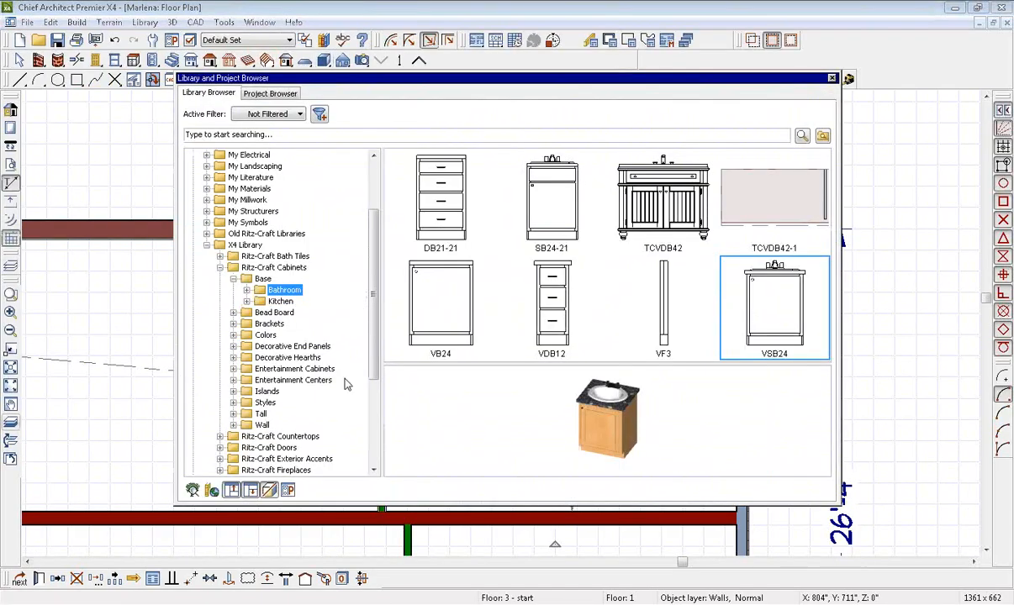
pyautogui.click(220, 267)
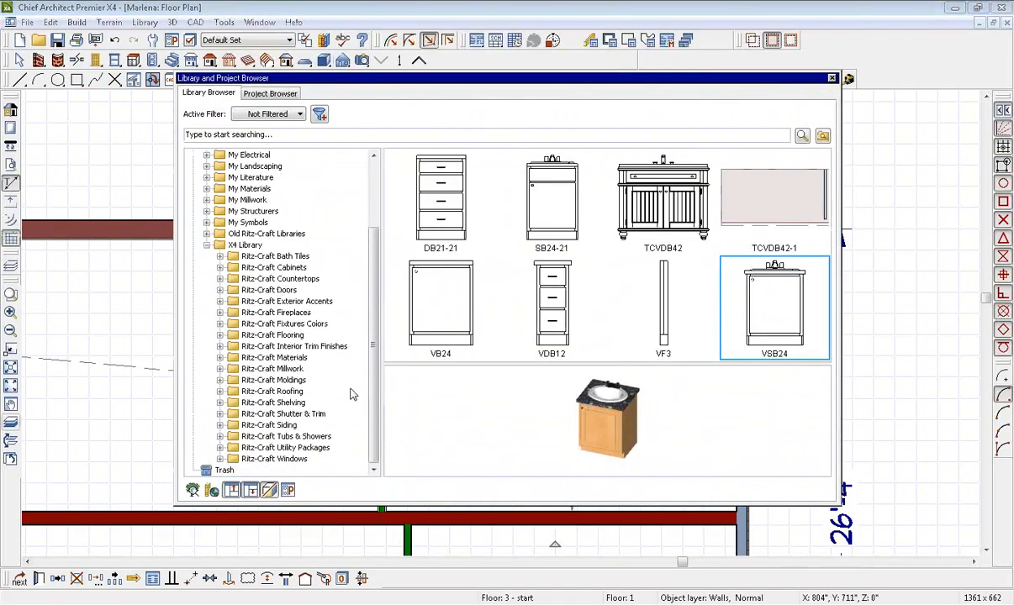
pyautogui.click(286, 436)
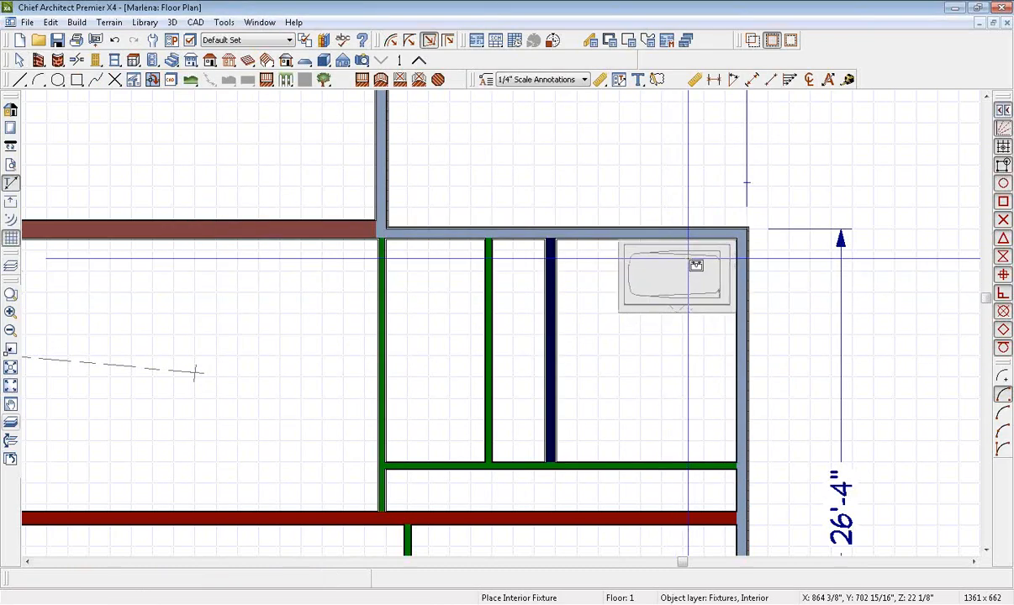
pyautogui.click(700, 263)
pyautogui.press('space')
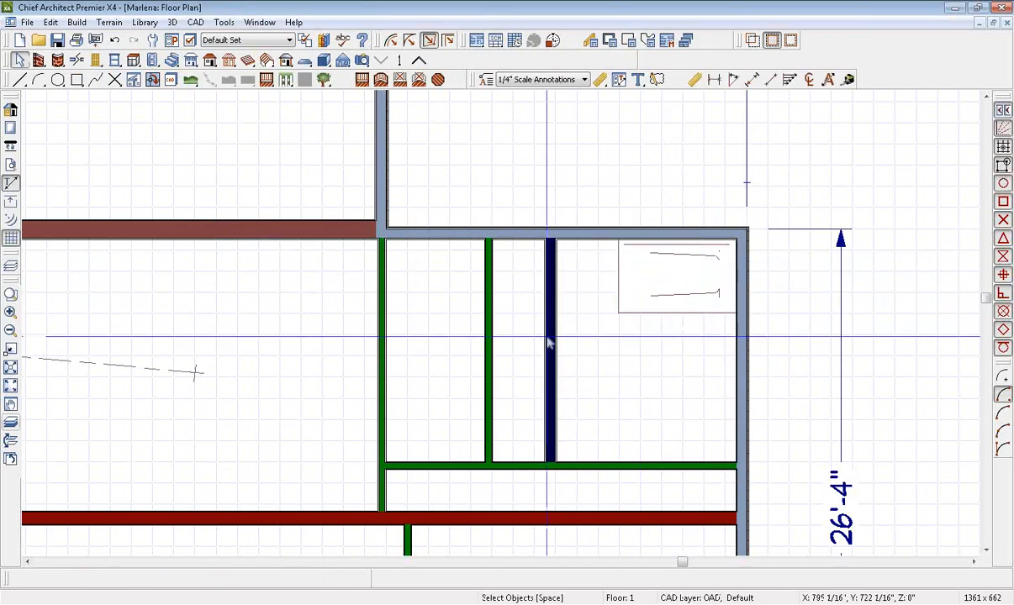
# - Move the Interior-6 wall against the end of the bathtub, making the room about 5'-6 1/2" wide
pyautogui.click(550, 348)
pyautogui.moveTo(555, 353); pyautogui.dragTo(617, 351)
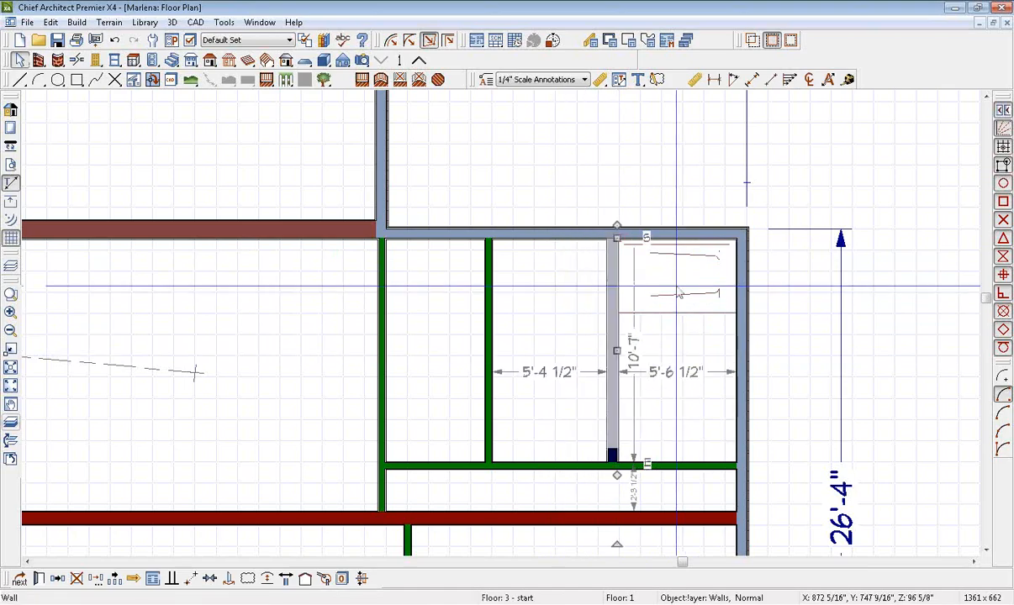
pyautogui.press('space')
pyautogui.moveTo(574, 319); pyautogui.dragTo(665, 316, button='middle')
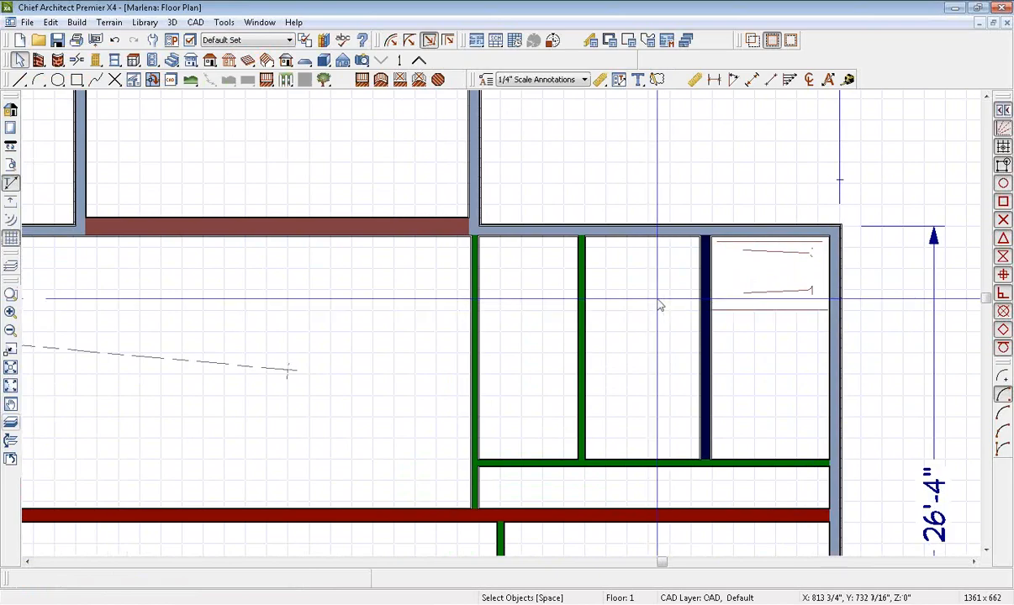
# - Set the spacing between the middle vertical wall and the Interior-6 wall to 47.5 inches
pyautogui.click(583, 296)
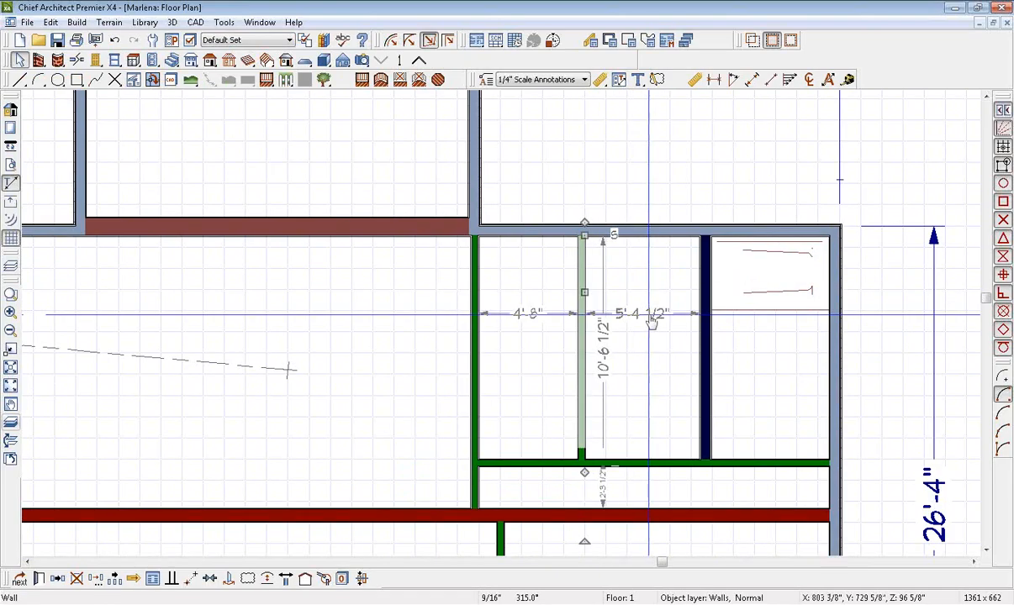
pyautogui.click(652, 318)
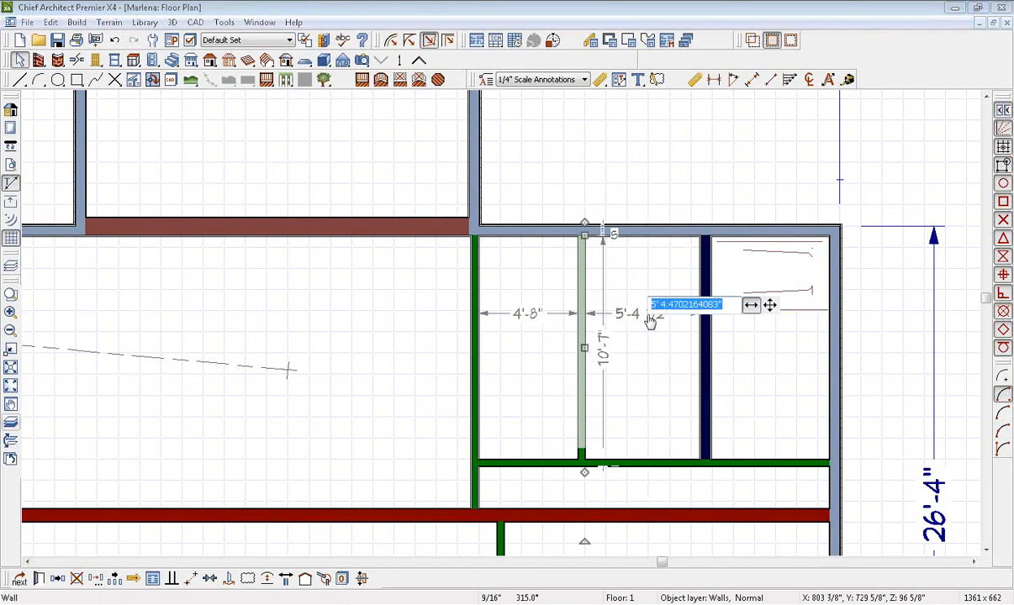
pyautogui.write('47.5')
pyautogui.press('Return')
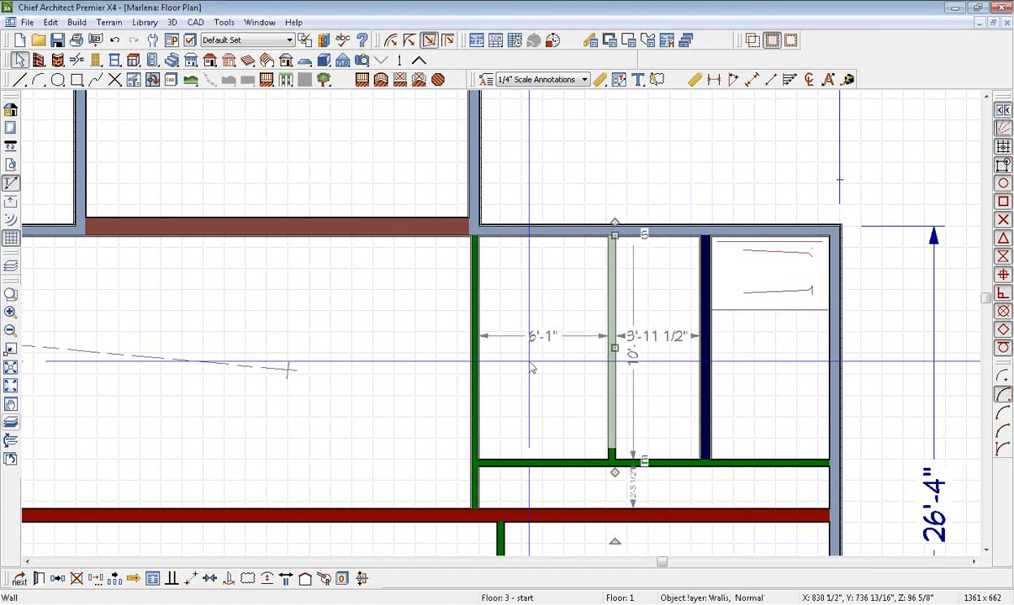
pyautogui.press('Escape')
# - Set the distance from the narrow enclosure's right wall to the right exterior wall to 14'-4"
pyautogui.moveTo(518, 387); pyautogui.dragTo(472, 265, button='middle')
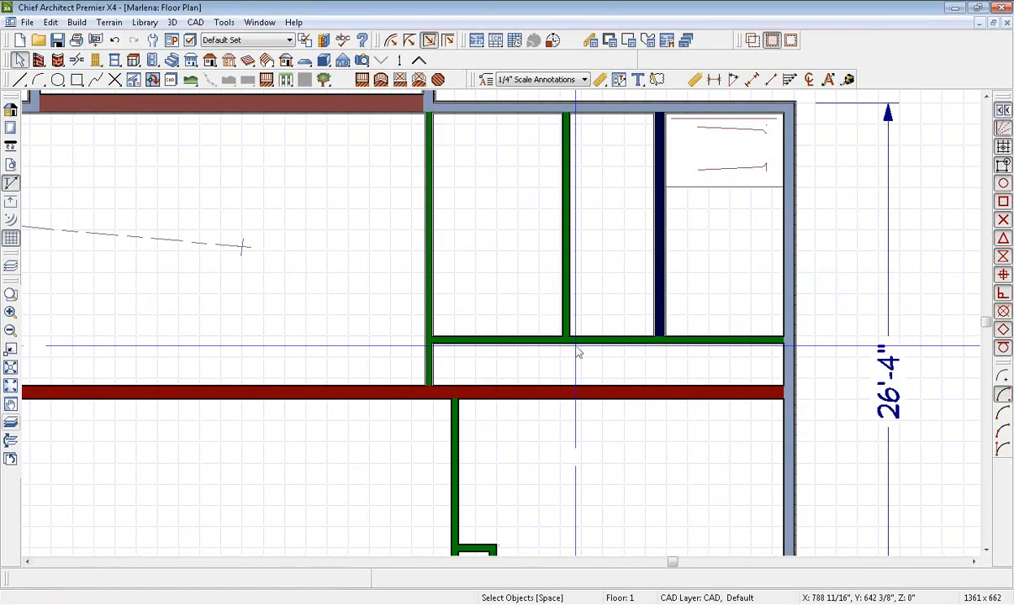
pyautogui.scroll(-5, 492, 277)
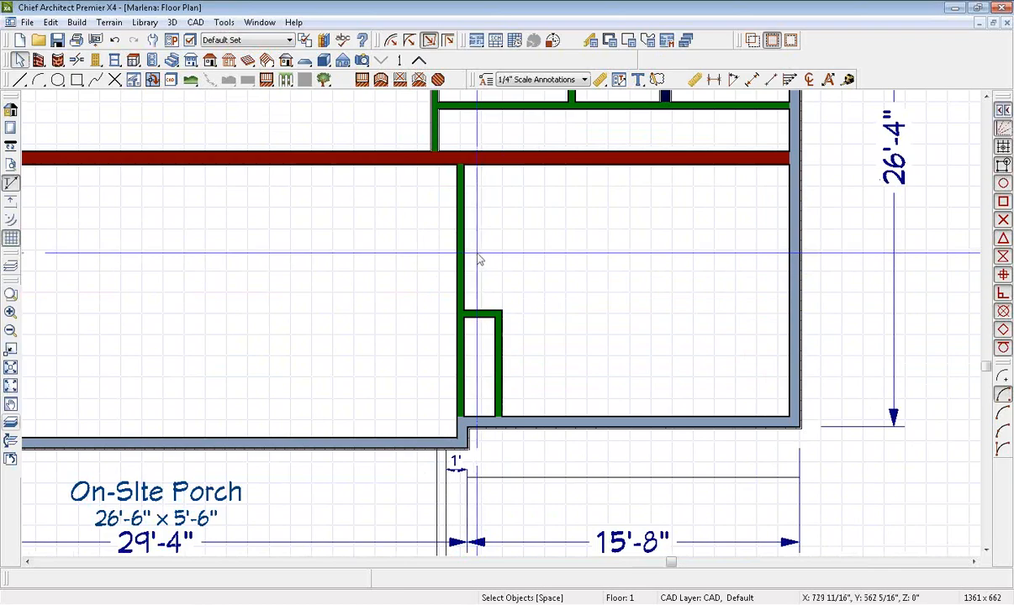
pyautogui.click(461, 265)
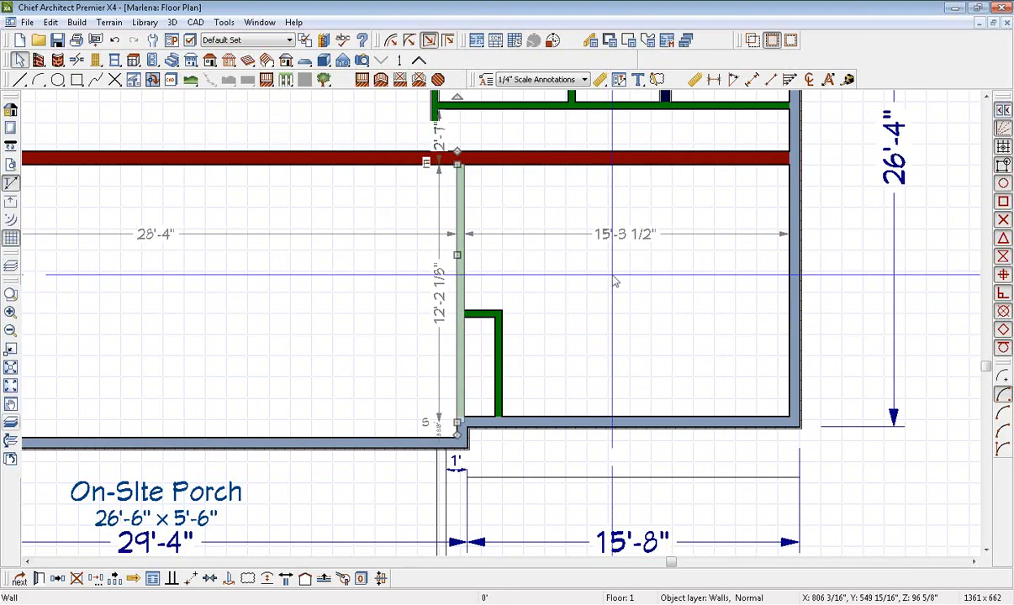
pyautogui.click(496, 370)
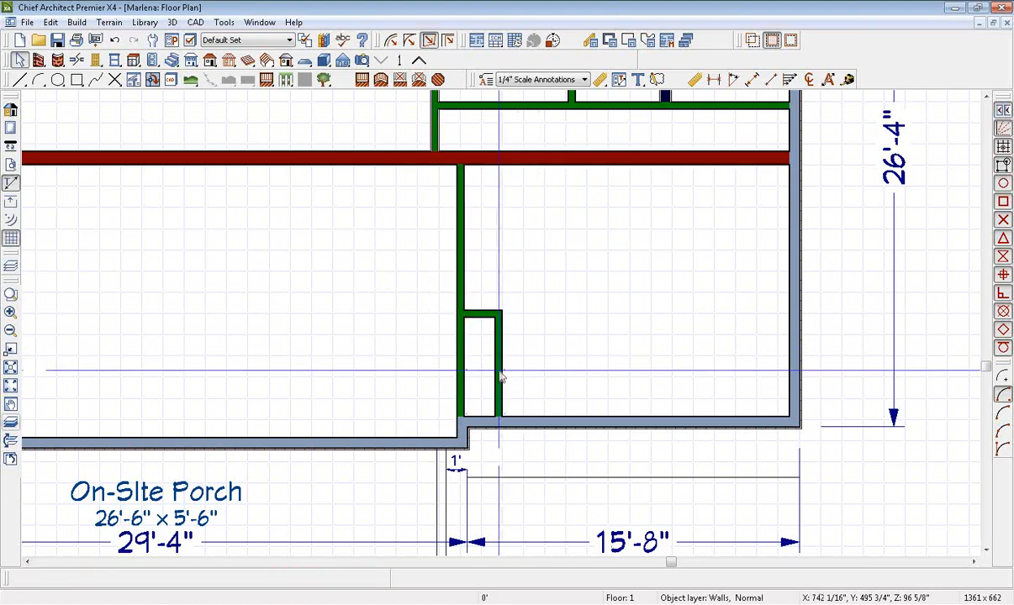
pyautogui.click(647, 363)
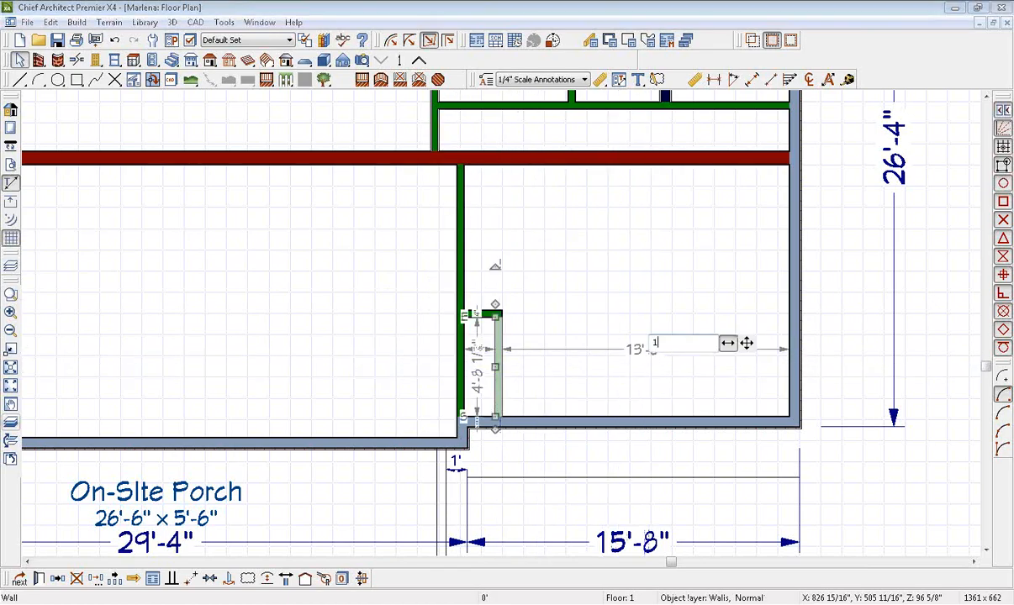
pyautogui.write("14'4")
pyautogui.press('Return')
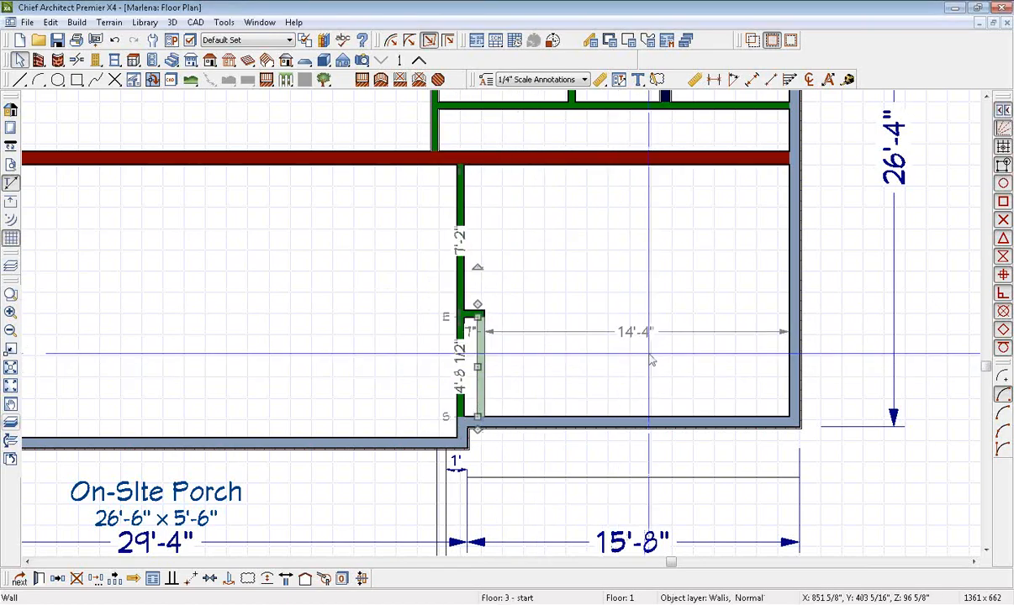
pyautogui.scroll(2, 500, 370)
pyautogui.scroll(2, 501, 369)
pyautogui.press('Escape')
pyautogui.moveTo(525, 361); pyautogui.dragTo(620, 276, button='middle')
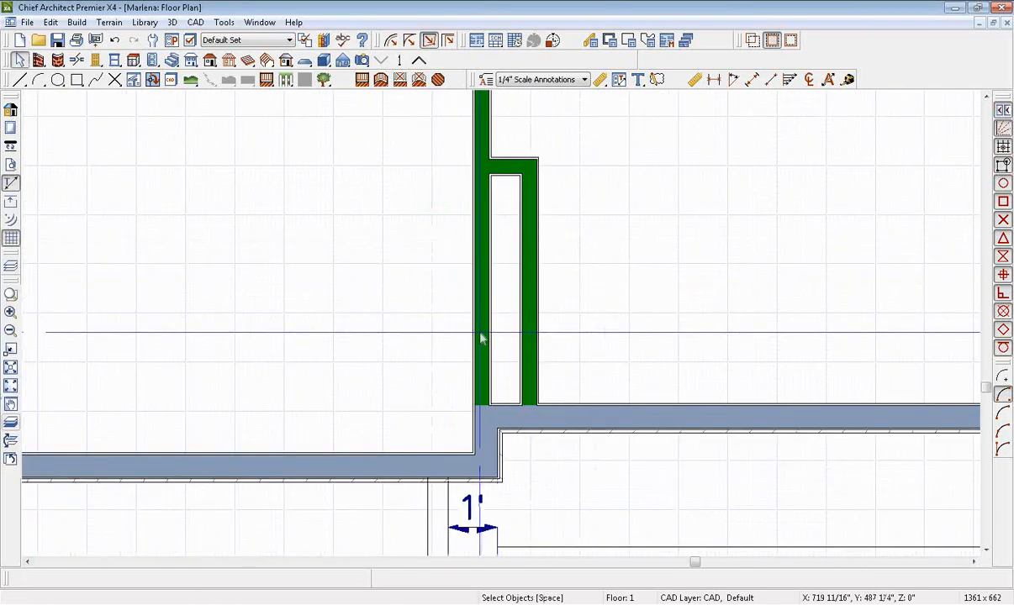
# - Close the narrow enclosure with a short cross wall replacing the front part of its left wall, and adjust its distance from the front exterior wall
pyautogui.click(483, 336)
pyautogui.moveTo(475, 424); pyautogui.dragTo(517, 256)
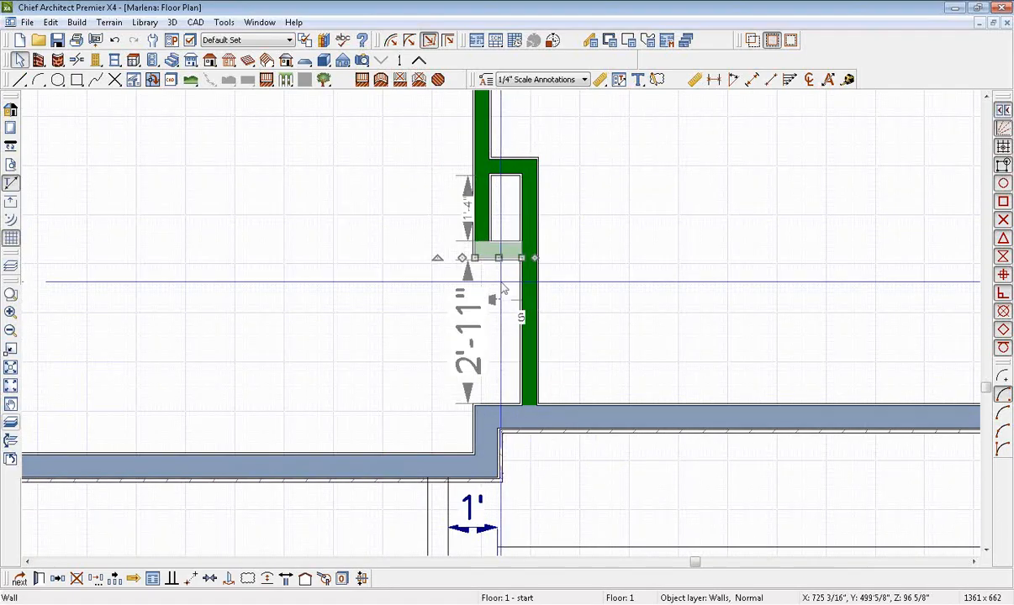
pyautogui.scroll(1, 503, 290)
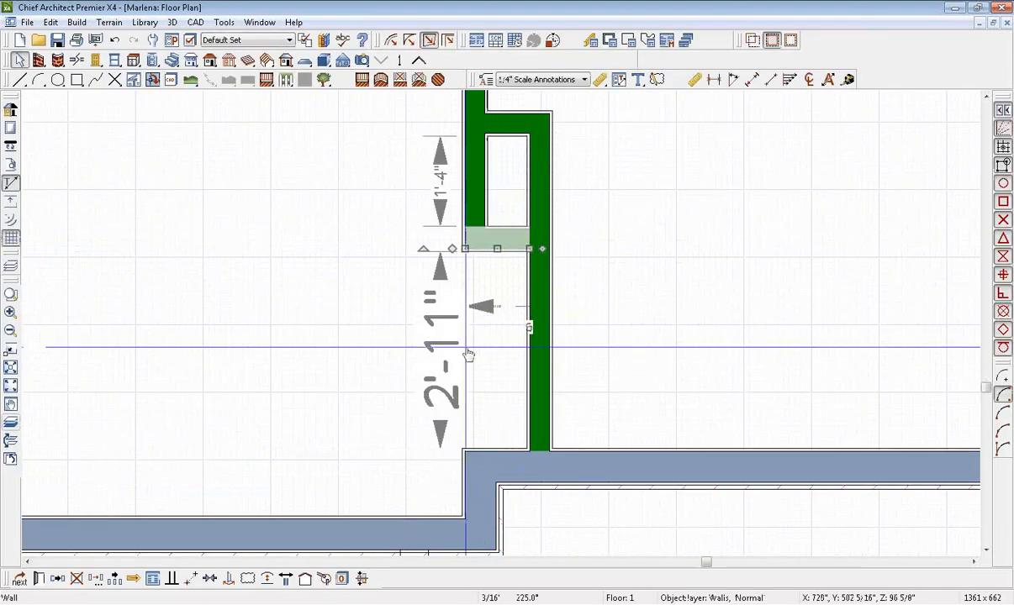
pyautogui.click(450, 358)
pyautogui.write('4')
pyautogui.press('Return')
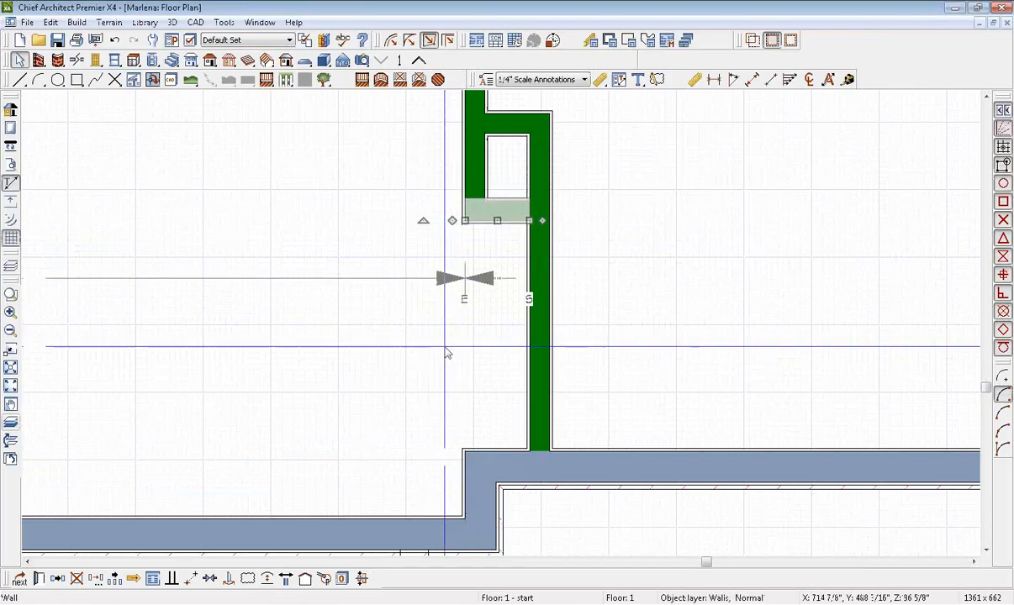
pyautogui.scroll(-1, 519, 290)
pyautogui.scroll(-2, 454, 292)
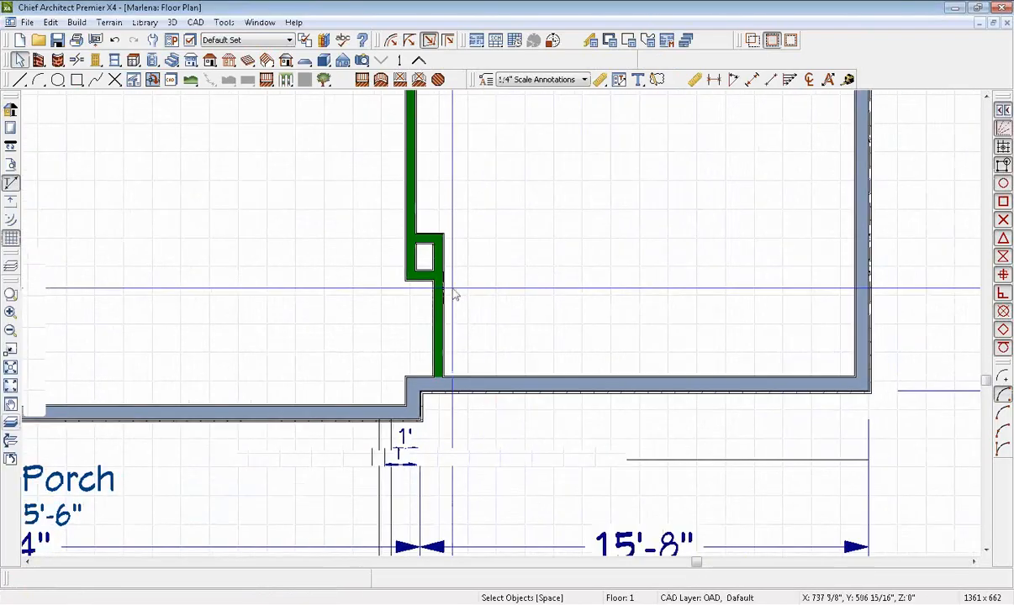
# - Place a 2668 hinged door in the short wall in front of the narrow enclosure and center it
pyautogui.click(95, 60)
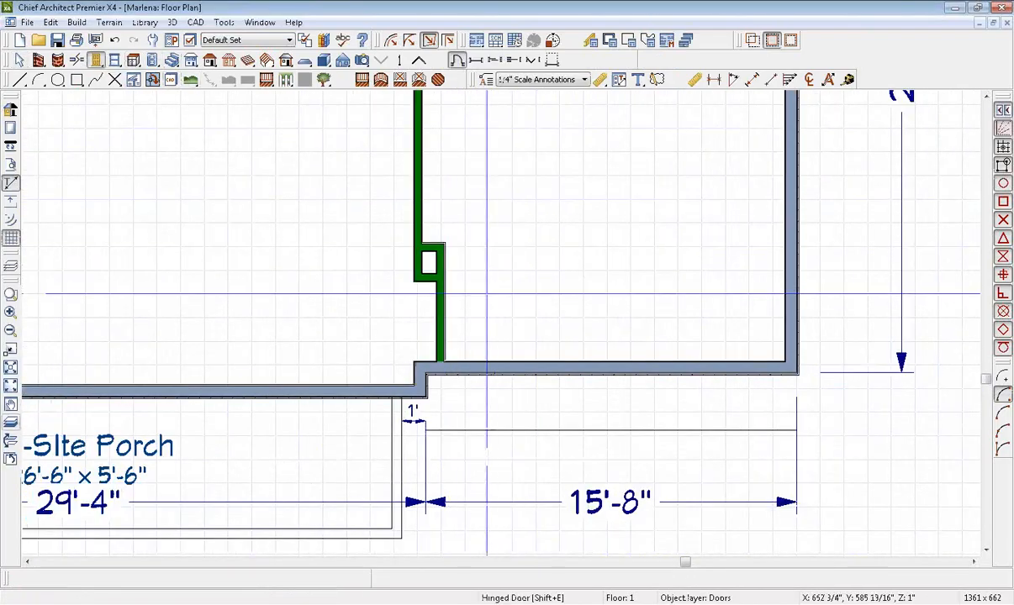
pyautogui.click(448, 320)
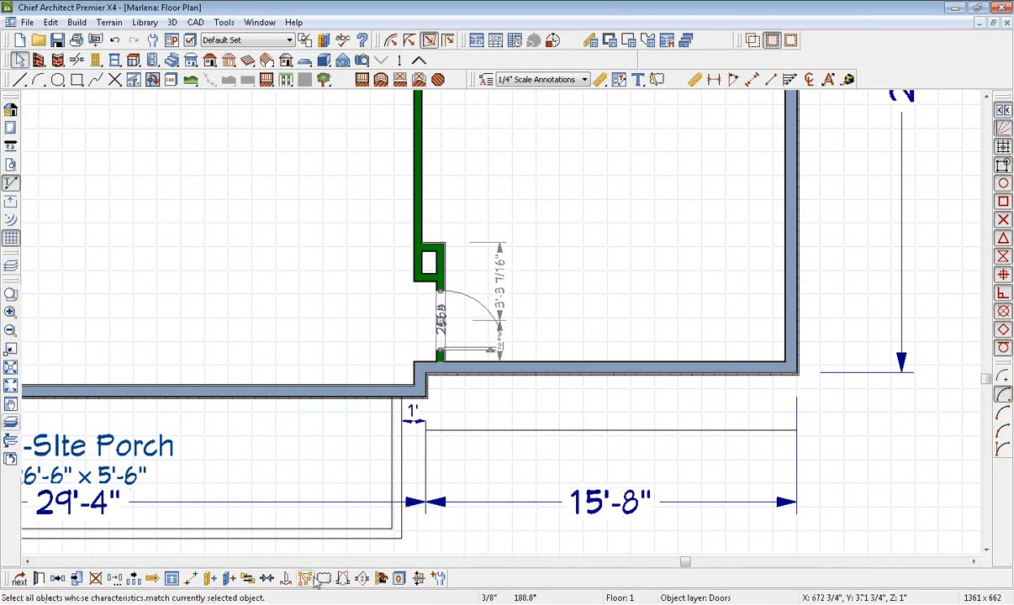
pyautogui.click(271, 583)
pyautogui.click(420, 321)
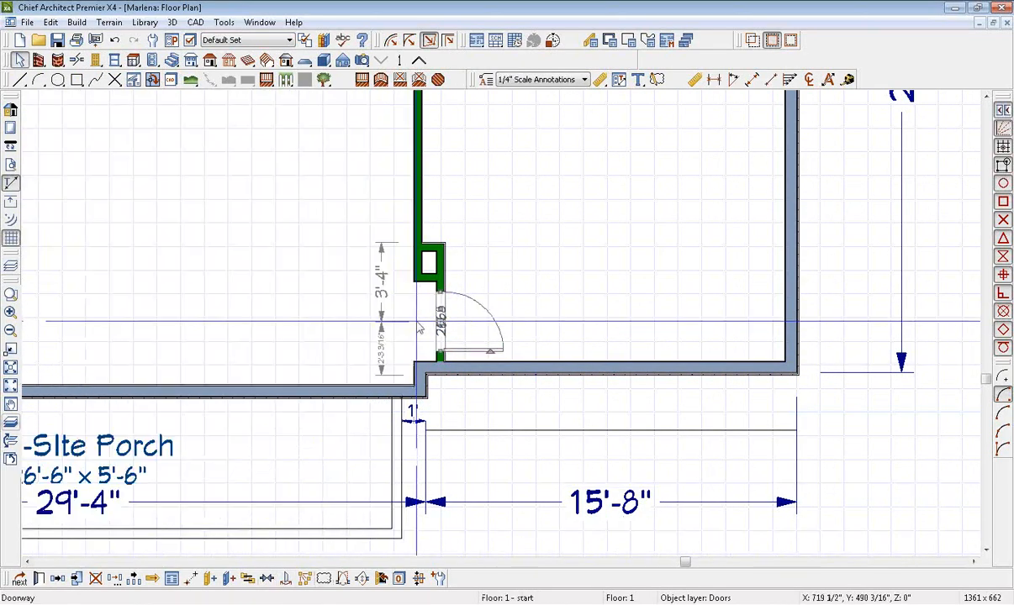
# - Set the front corner room's type to Master Bdrm and name it Master Suite, with the room label shown
pyautogui.moveTo(348, 243); pyautogui.dragTo(444, 317, button='middle')
pyautogui.scroll(-2, 444, 317)
pyautogui.moveTo(659, 303); pyautogui.dragTo(540, 326, button='middle')
pyautogui.scroll(-1, 541, 326)
pyautogui.doubleClick(601, 355)
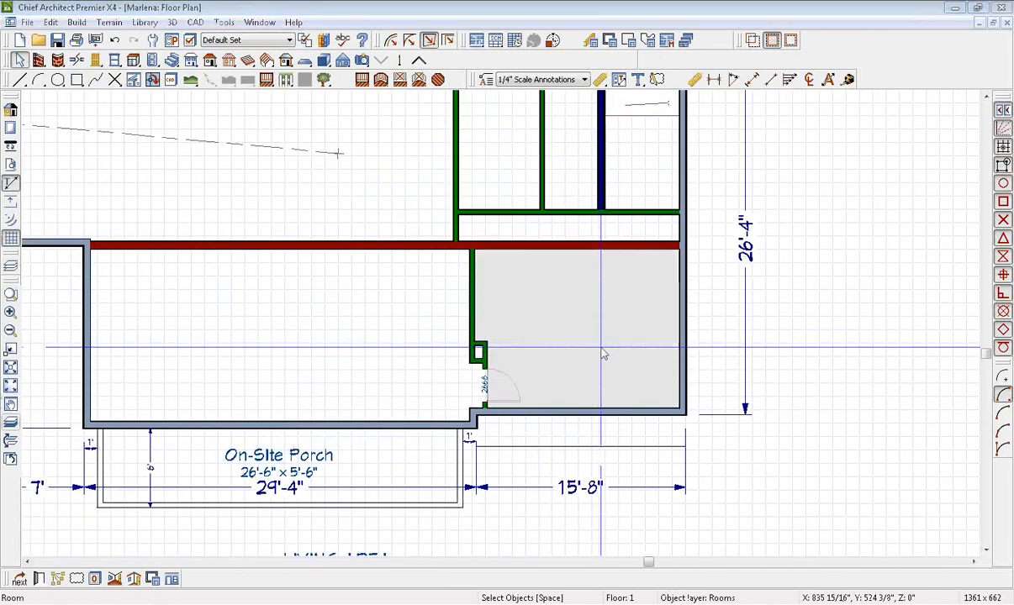
pyautogui.click(192, 134)
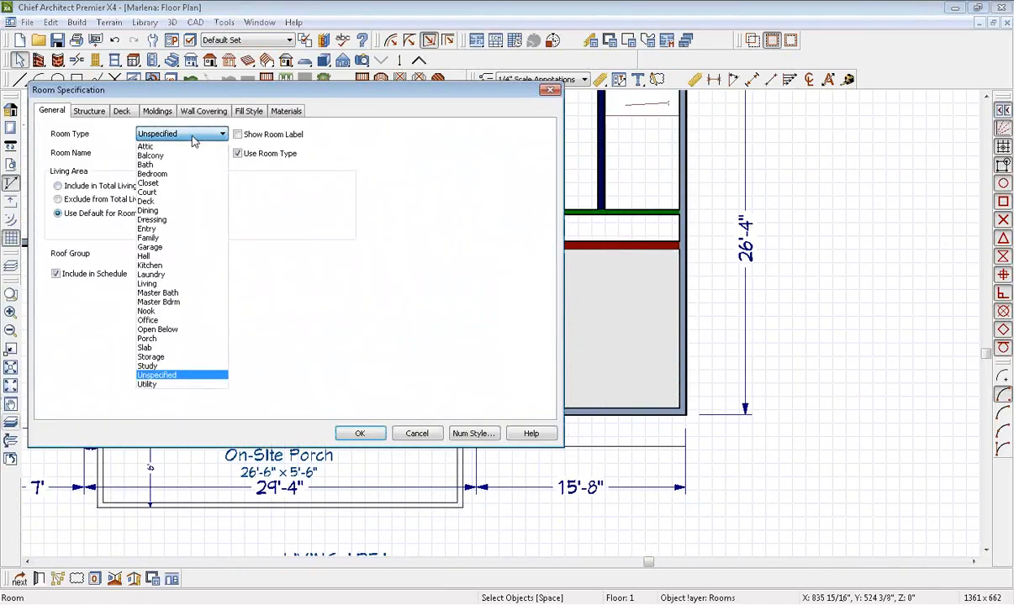
pyautogui.click(188, 302)
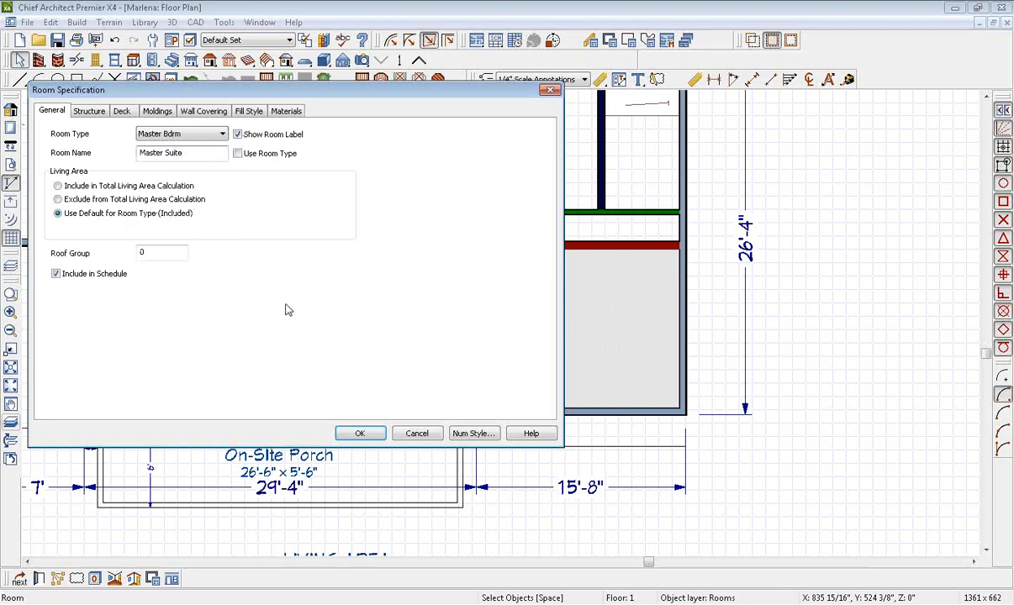
pyautogui.click(361, 434)
# - Move the Master Suite label toward the rear of the bedroom
pyautogui.scroll(3, 574, 336)
pyautogui.click(574, 323)
pyautogui.moveTo(575, 324); pyautogui.dragTo(574, 240)
pyautogui.press('Escape')
# - Shorten the red wall to end at the Master Suite's left wall, and extend that left wall back to the horizontal wall behind the suite
pyautogui.moveTo(466, 201); pyautogui.dragTo(475, 338, button='middle')
pyautogui.scroll(1, 477, 341)
pyautogui.click(529, 320)
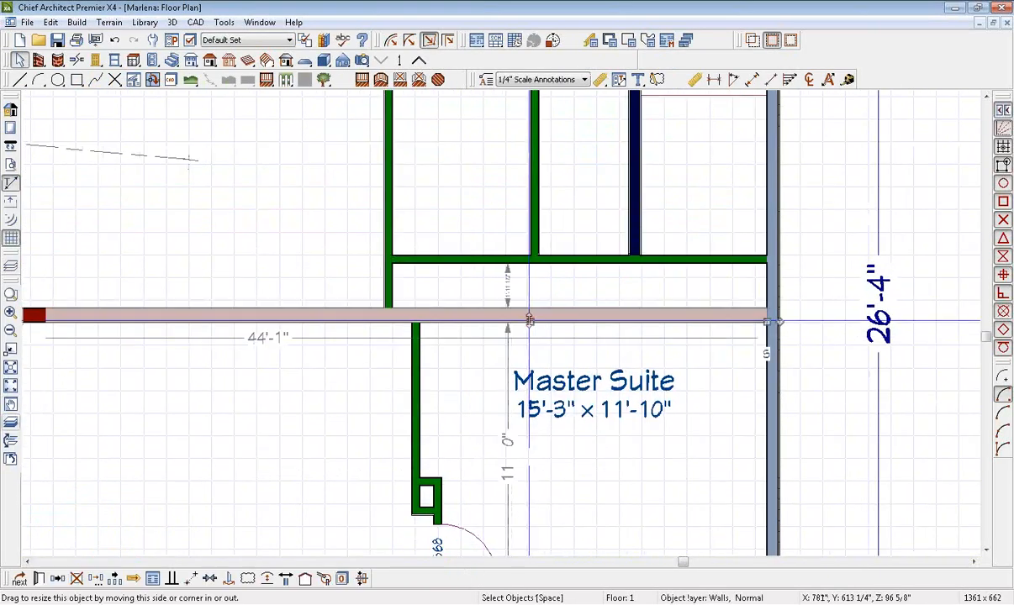
pyautogui.moveTo(763, 320); pyautogui.dragTo(395, 210)
pyautogui.click(760, 320)
pyautogui.scroll(3, 419, 318)
pyautogui.click(416, 403)
pyautogui.press('Escape')
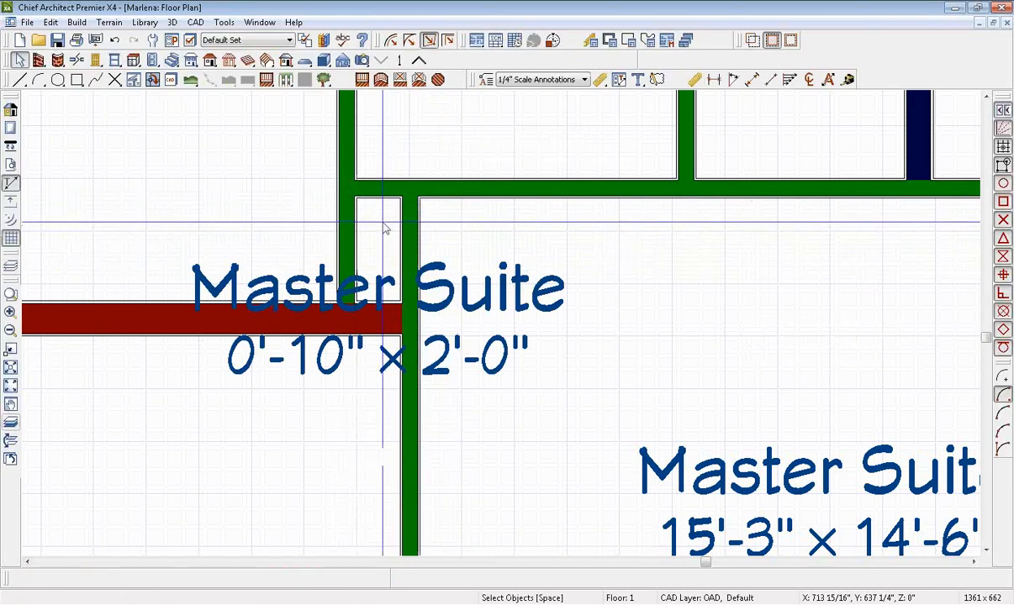
# - Change the room type of the tiny space at the Master Suite's rear left corner to Unspecified, with its label hidden
pyautogui.scroll(-2, 384, 227)
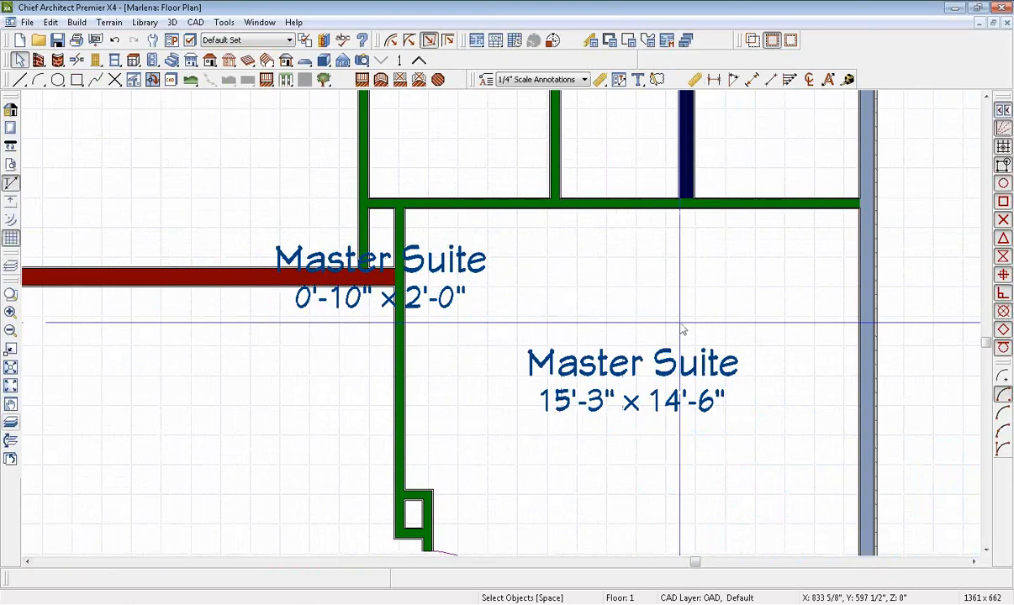
pyautogui.scroll(1, 408, 256)
pyautogui.scroll(1, 427, 271)
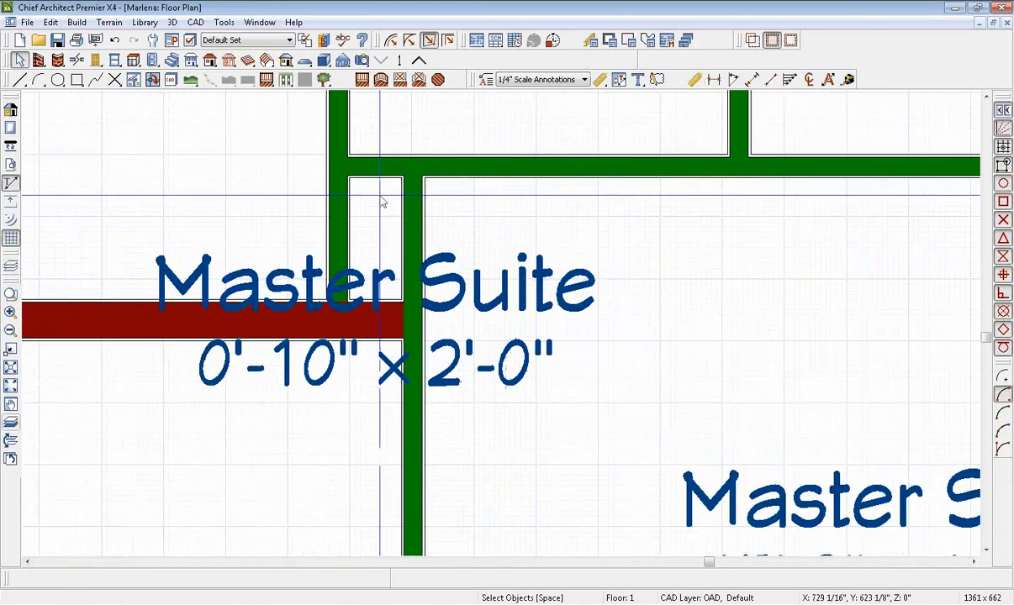
pyautogui.doubleClick(380, 200)
pyautogui.click(198, 134)
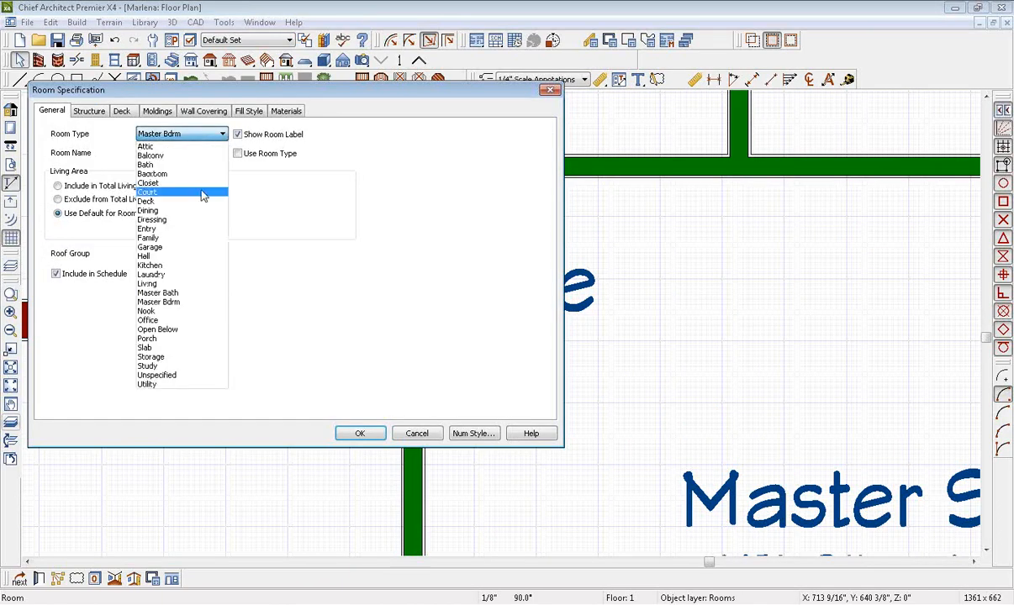
pyautogui.click(178, 376)
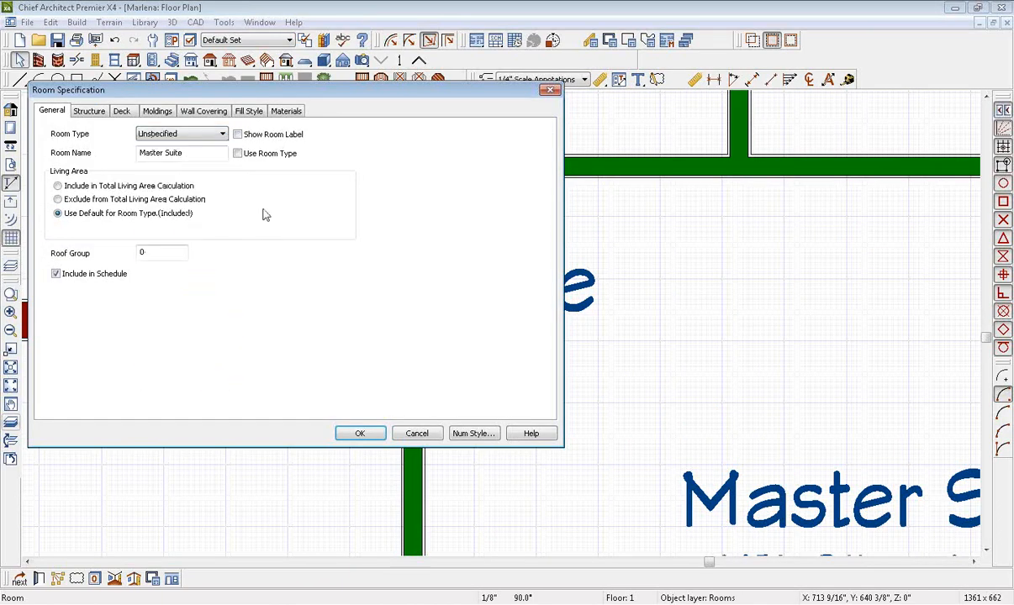
pyautogui.click(364, 433)
pyautogui.scroll(-2, 589, 353)
pyautogui.moveTo(664, 360); pyautogui.dragTo(565, 443, button='middle')
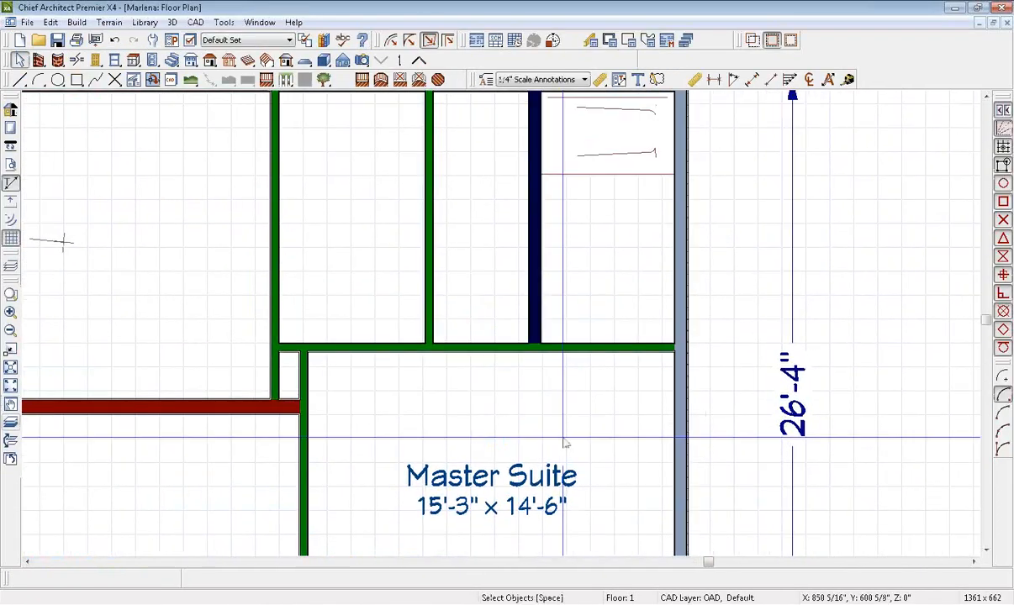
# - Set the distance between the Interior-6 wall beside the bathtub and the right exterior wall to 72 inches
pyautogui.click(535, 272)
pyautogui.click(619, 307)
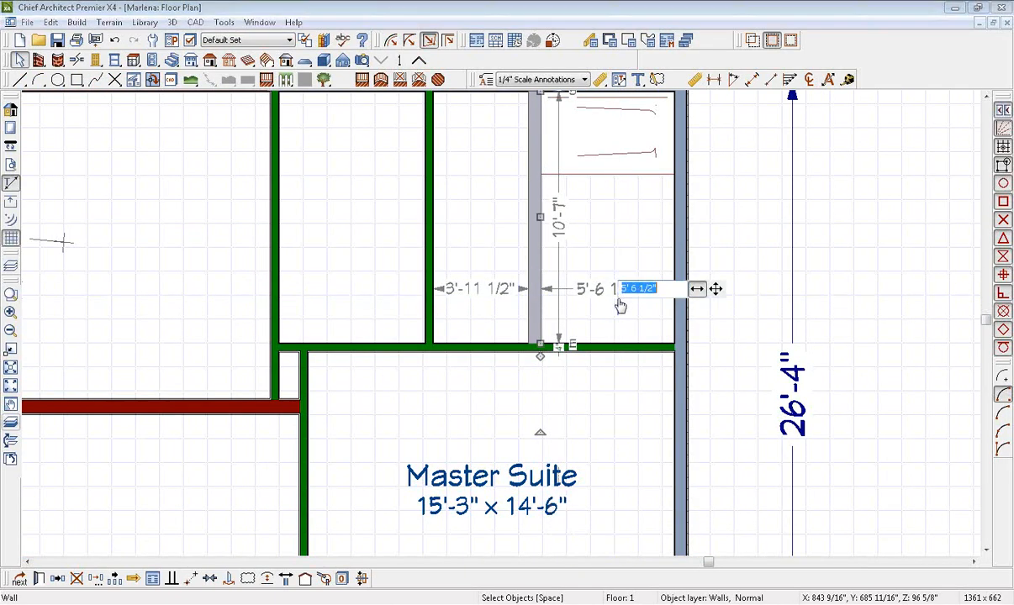
pyautogui.write('72')
pyautogui.press('Return')
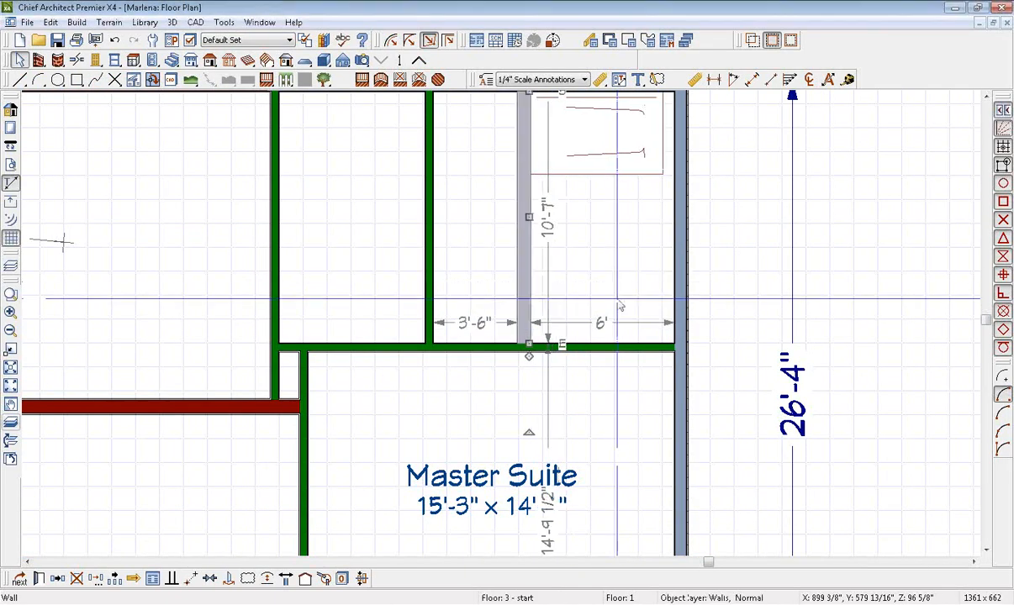
# - Set the spacing between the middle vertical wall and the Interior-6 wall to 3'-11 1/2"
pyautogui.click(484, 265)
pyautogui.moveTo(442, 261); pyautogui.dragTo(461, 313, button='middle')
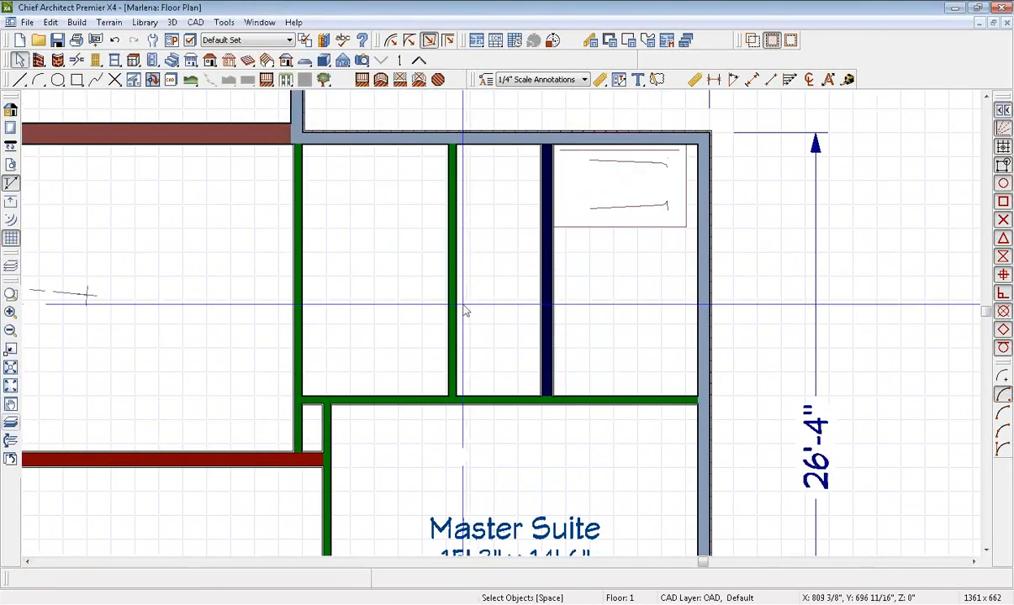
pyautogui.click(458, 311)
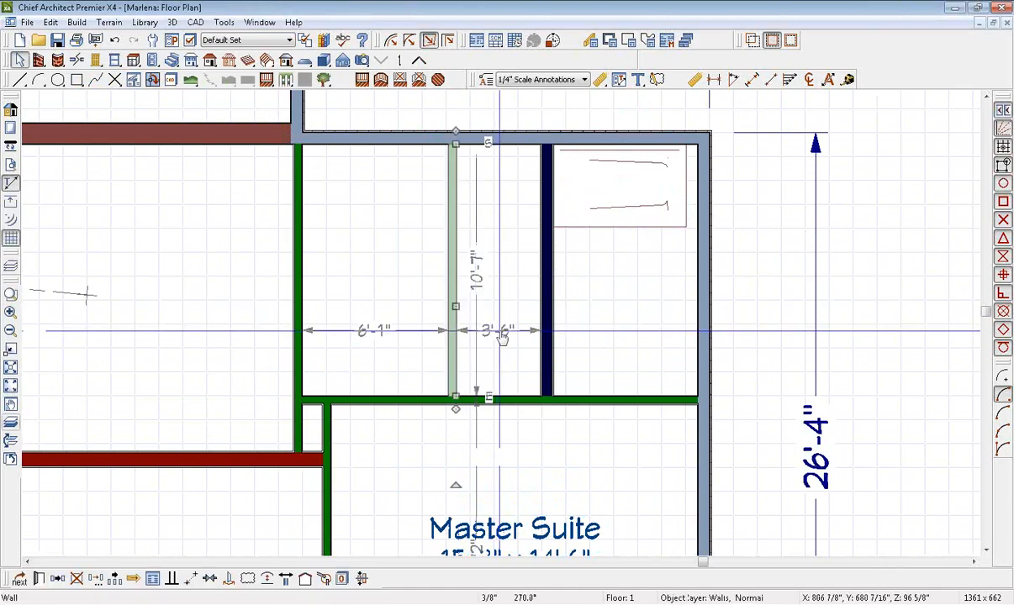
pyautogui.click(498, 332)
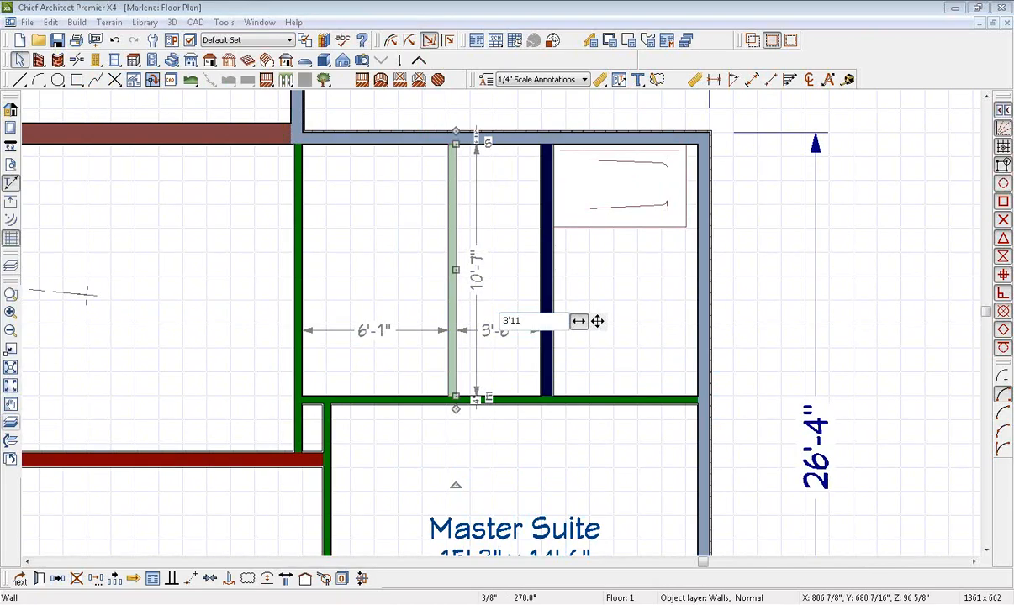
pyautogui.write("3'11.5")
pyautogui.press('Return')
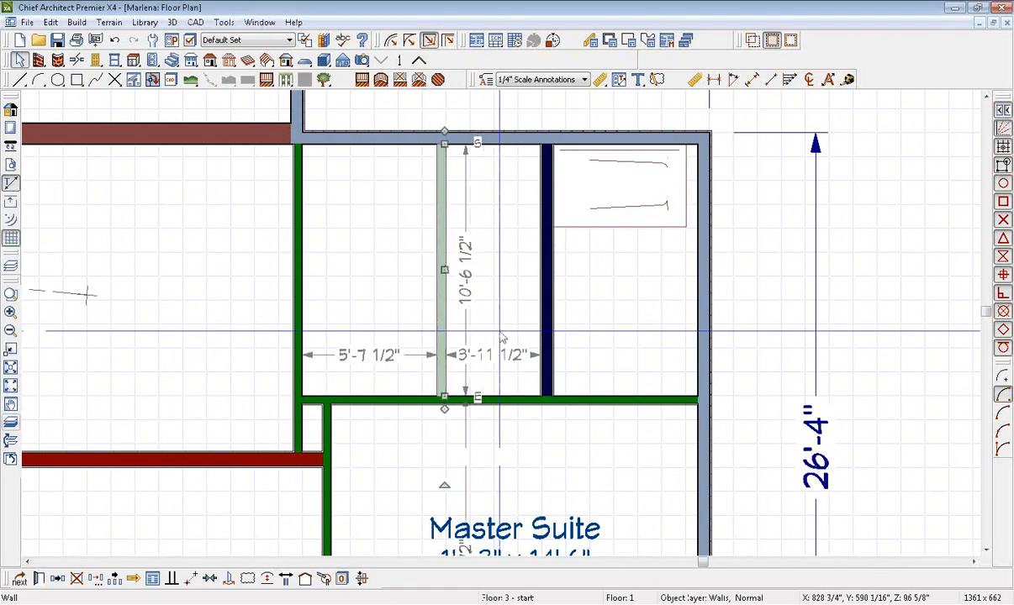
# - Move the left vertical wall to 63.5 inches from the middle vertical wall
pyautogui.click(326, 329)
pyautogui.click(297, 252)
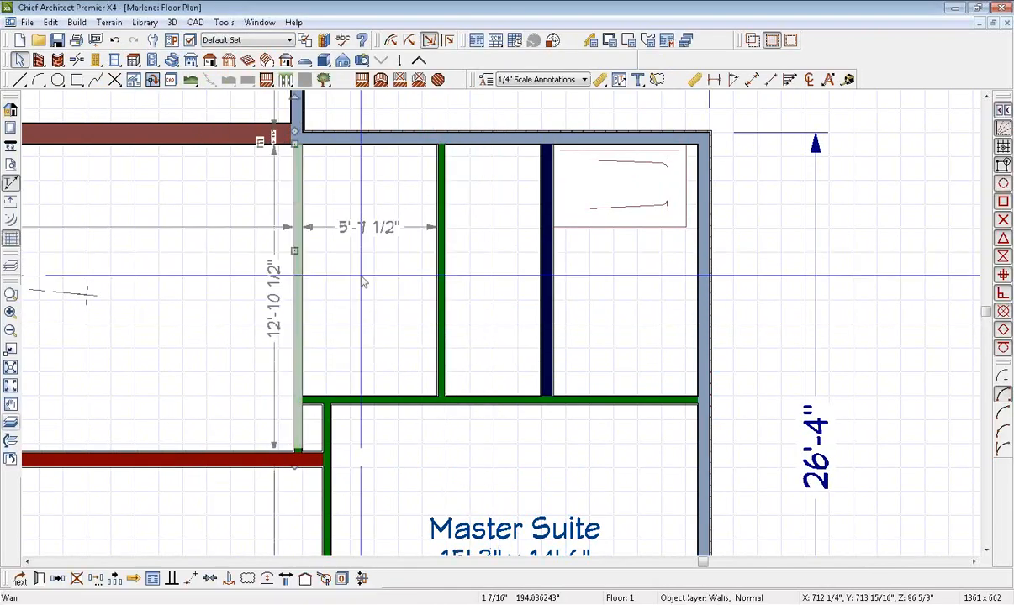
pyautogui.click(386, 235)
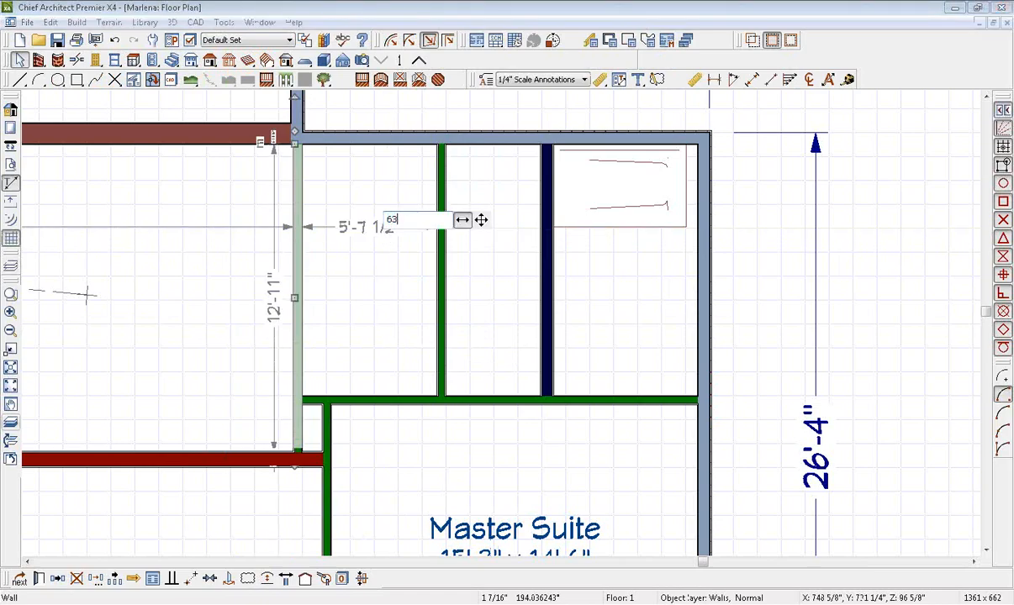
pyautogui.write('63.5')
pyautogui.press('Return')
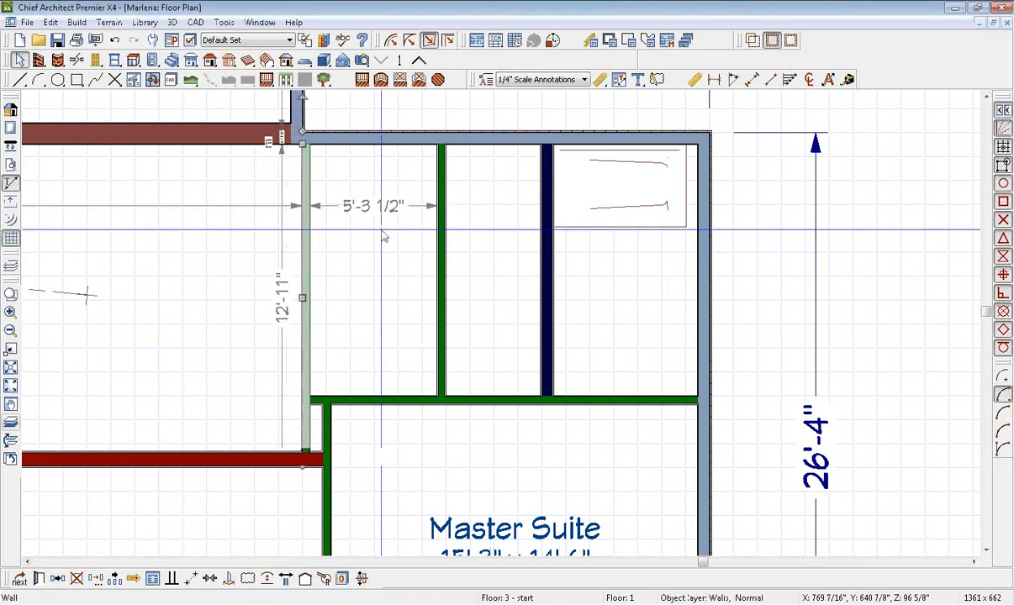
# - Move the Interior-6 wall toward the right exterior wall so the bathtub fits snugly between the two walls
pyautogui.press('space')
pyautogui.moveTo(481, 299); pyautogui.dragTo(448, 287, button='middle')
pyautogui.click(516, 263)
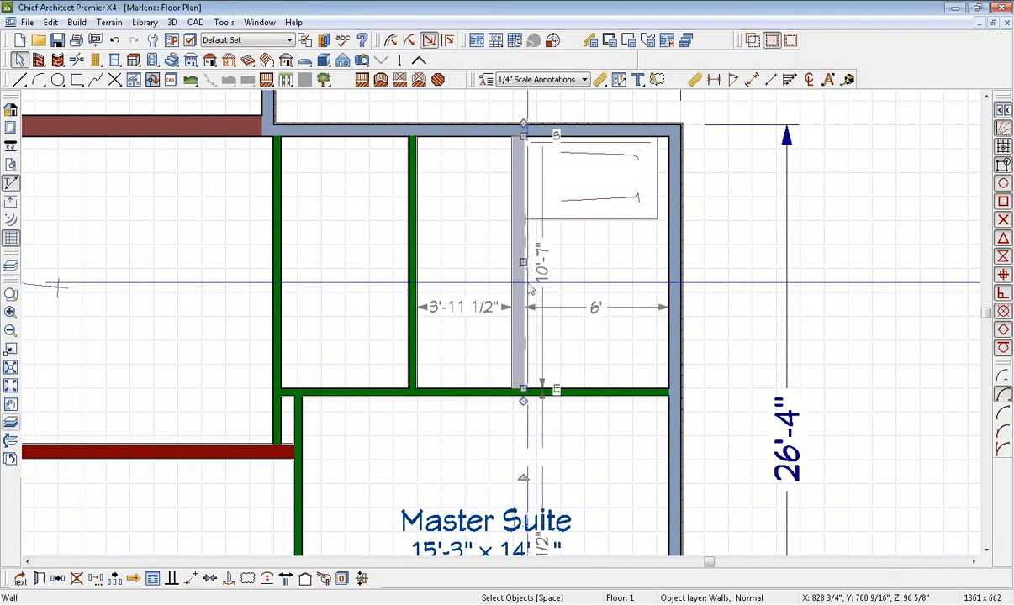
pyautogui.moveTo(523, 262); pyautogui.dragTo(566, 262)
# - Move the middle vertical wall to 47.5 inches from the Interior-6 wall
pyautogui.click(413, 294)
pyautogui.click(473, 320)
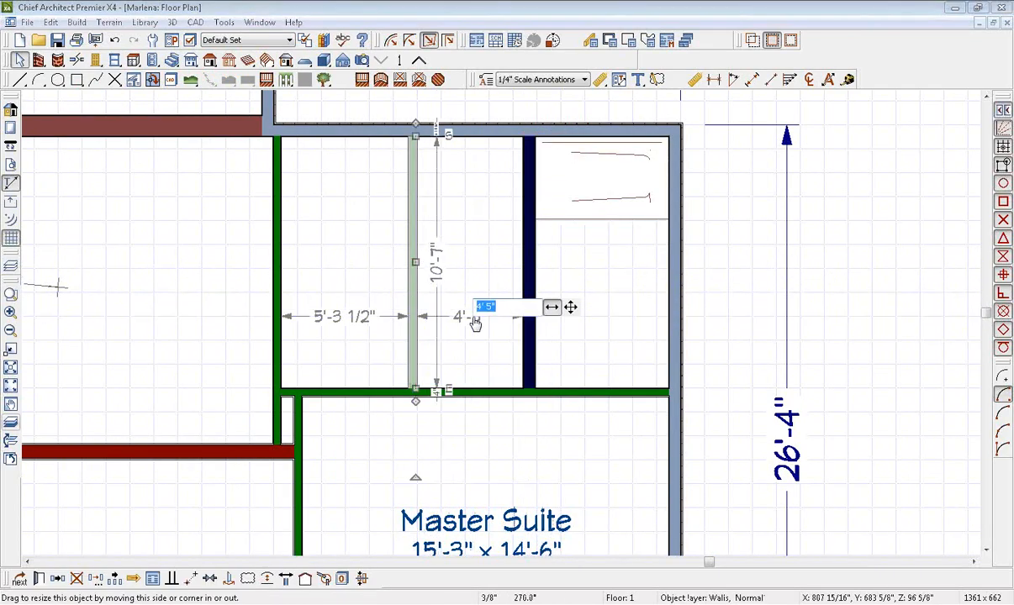
pyautogui.write('47.5')
pyautogui.press('Return')
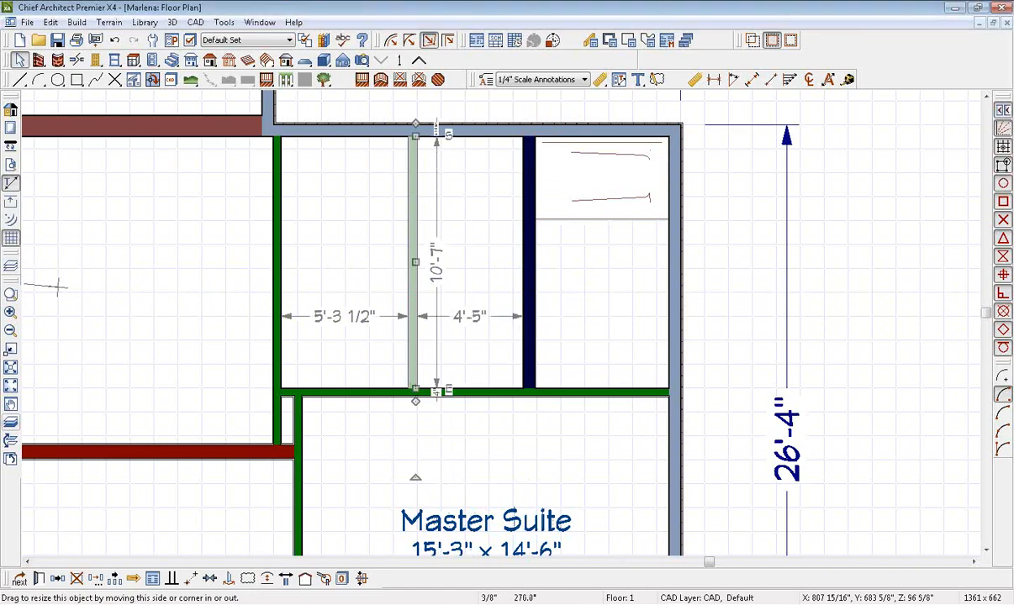
pyautogui.press('Escape')
# - Place the 48" Shower from the Ritz-Craft Tubs & Showers library at the rear wall between the middle and Interior-6 walls
pyautogui.click(323, 42)
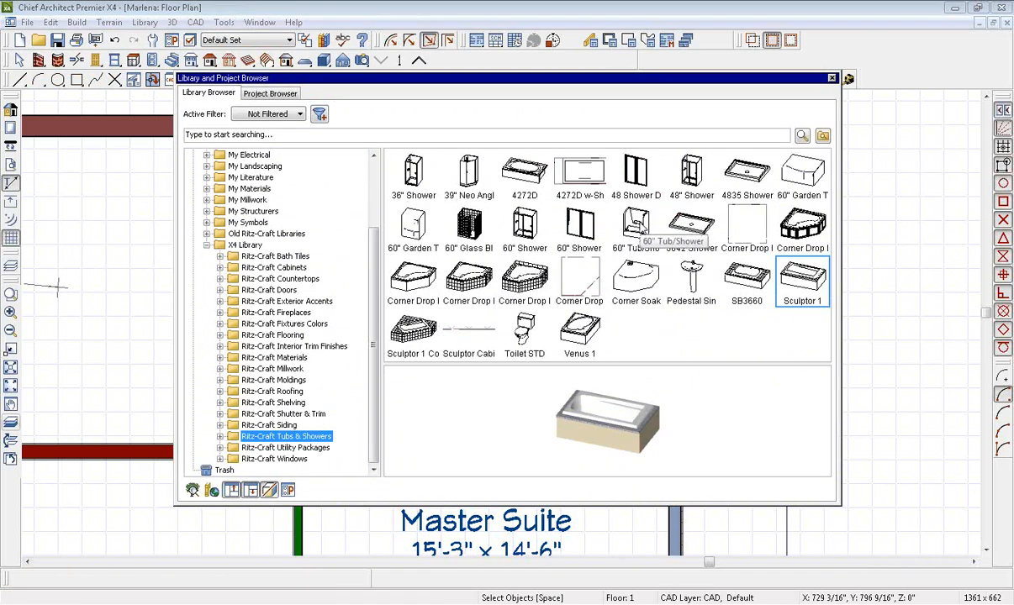
pyautogui.click(691, 176)
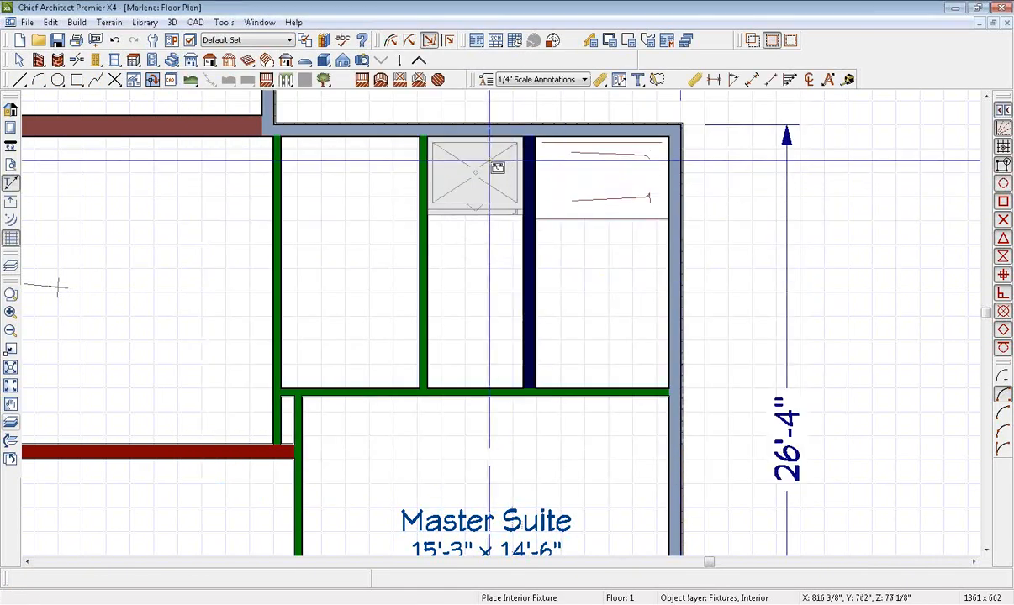
pyautogui.moveTo(564, 315); pyautogui.dragTo(522, 226, button='middle')
pyautogui.moveTo(529, 269); pyautogui.dragTo(563, 332, button='middle')
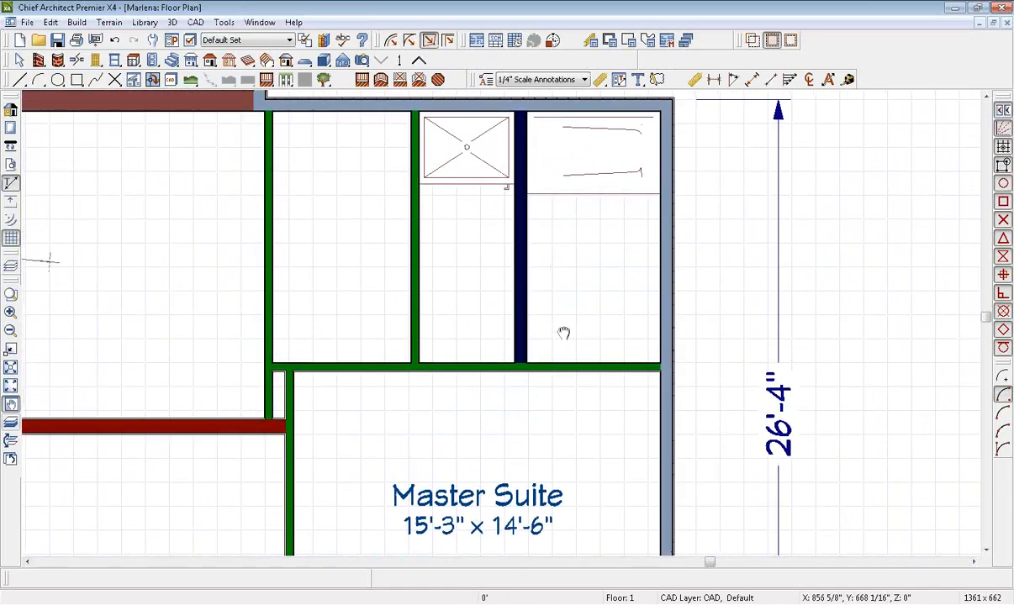
# - Rotate the shower to face the rear and move it to the front end of its narrow room
pyautogui.click(466, 149)
pyautogui.moveTo(467, 231)
pyautogui.mouseDown()
pyautogui.moveTo(465, 410)
pyautogui.moveTo(545, 374)
pyautogui.moveTo(543, 262)
pyautogui.moveTo(460, 237)
pyautogui.moveTo(463, 229)
pyautogui.mouseUp()
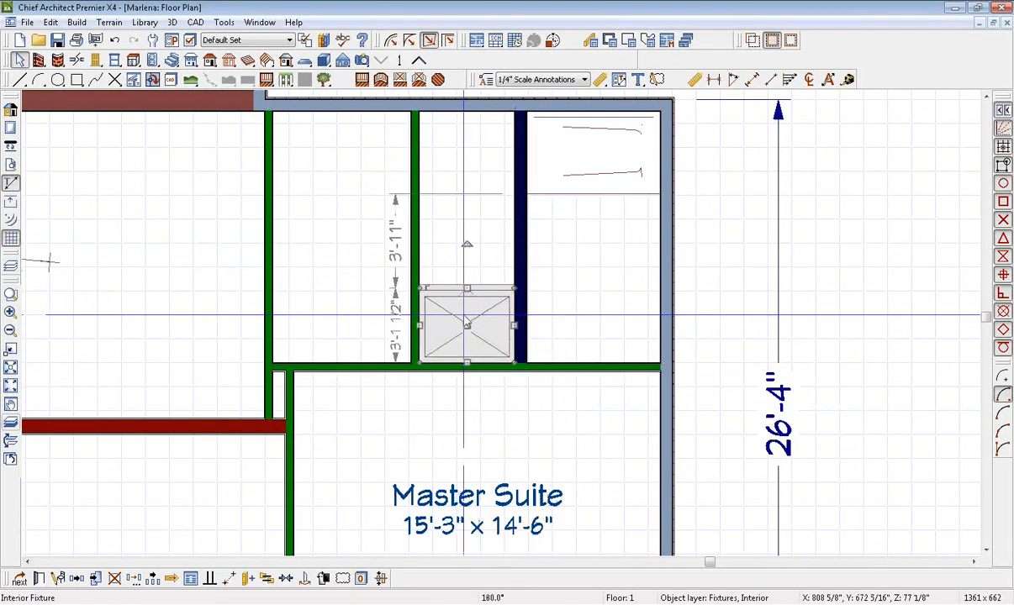
pyautogui.press('Escape')
# - Place the Toilet STD from the Ritz-Craft Tubs & Showers library at the rear wall opposite the shower and center it in the room
pyautogui.click(312, 40)
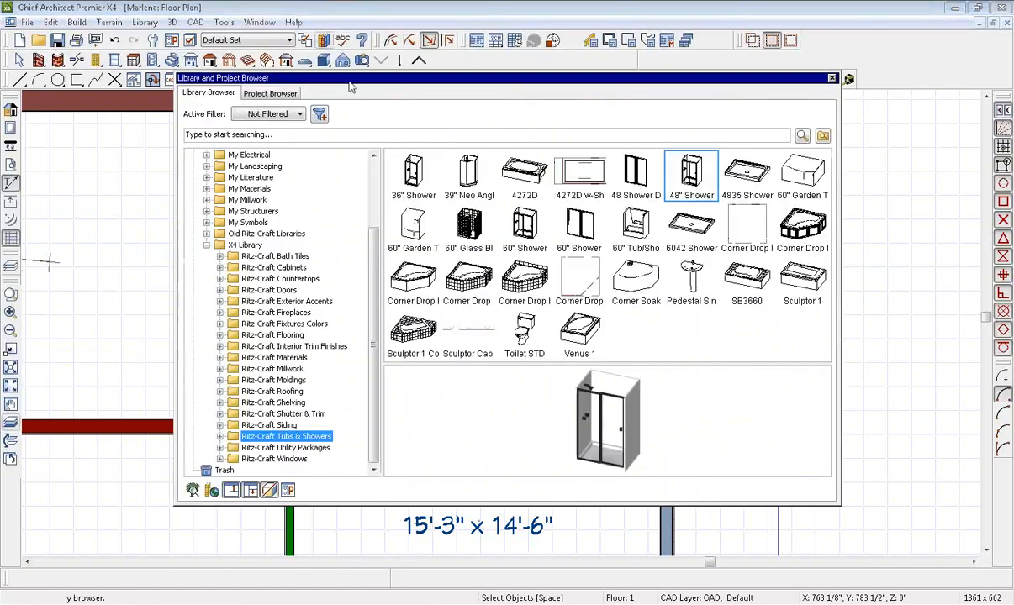
pyautogui.click(523, 337)
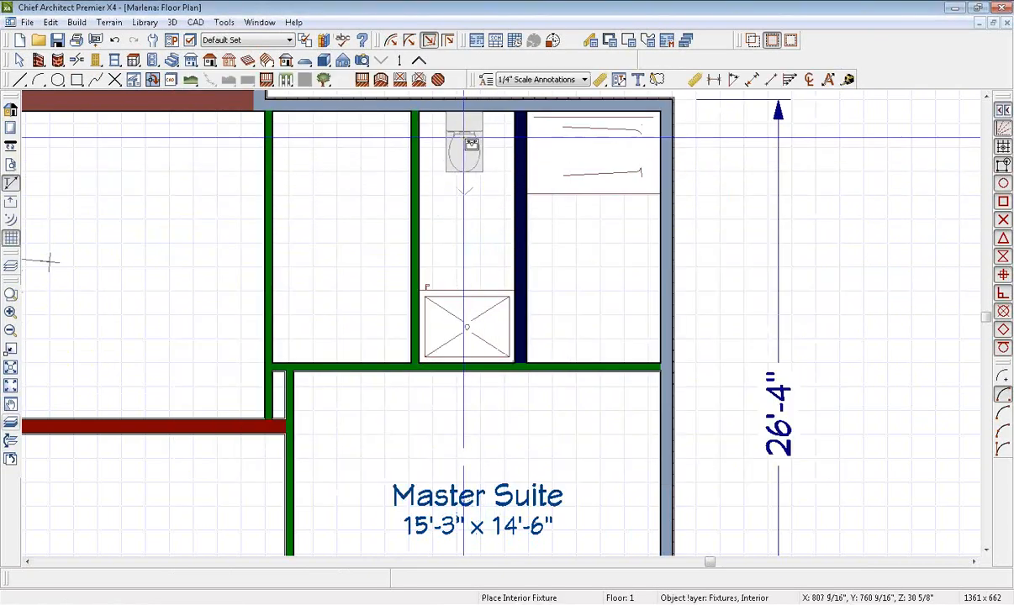
pyautogui.click(470, 148)
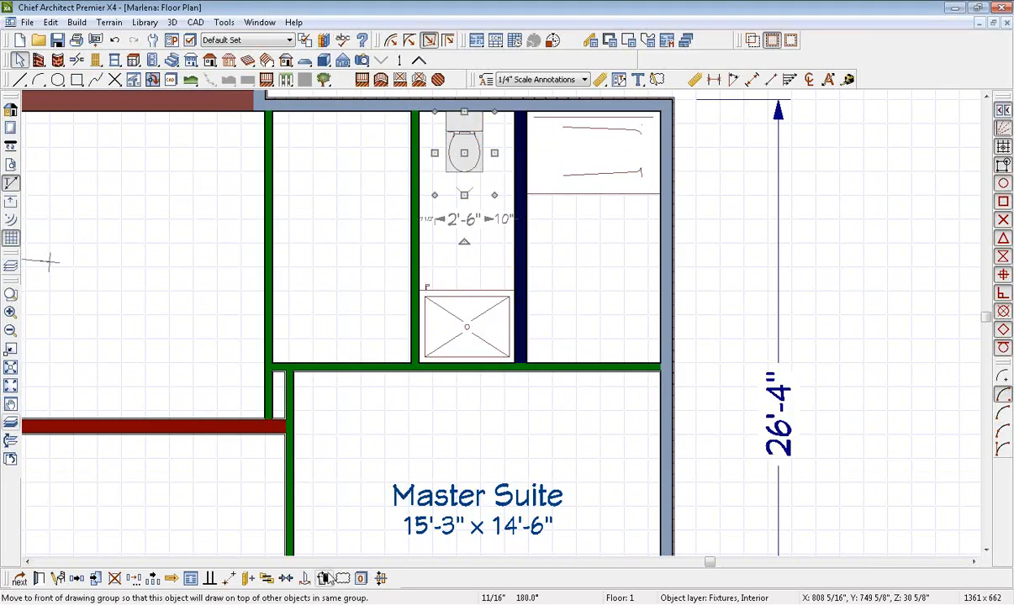
pyautogui.click(286, 578)
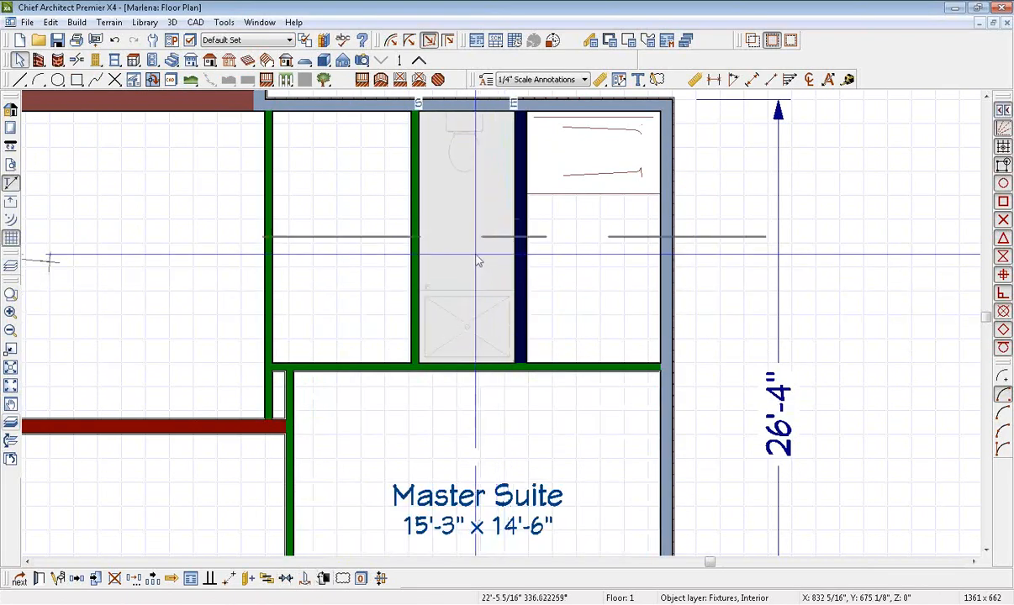
pyautogui.click(468, 285)
pyautogui.press('space')
# - Place a VSB24 vanity sink base from the Ritz-Craft bathroom base cabinets against the right exterior wall in the bathtub room
pyautogui.moveTo(546, 315); pyautogui.dragTo(405, 282, button='middle')
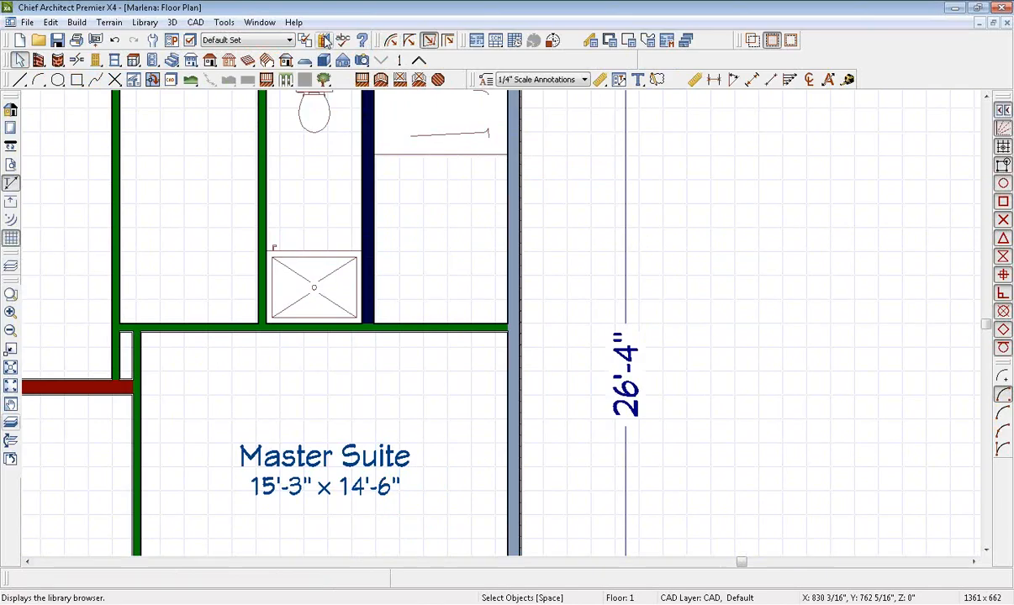
pyautogui.click(324, 42)
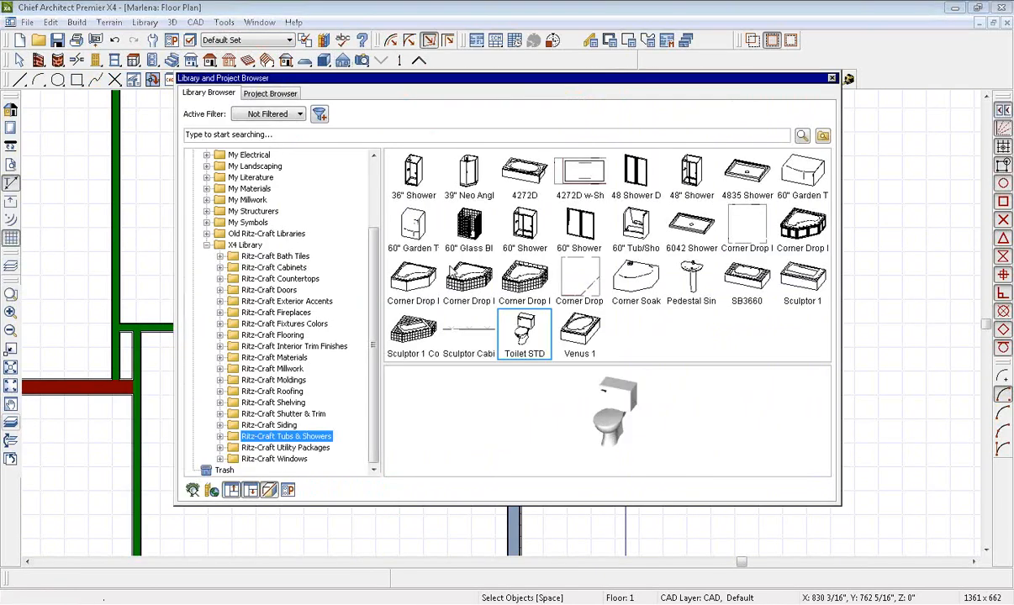
pyautogui.click(277, 267)
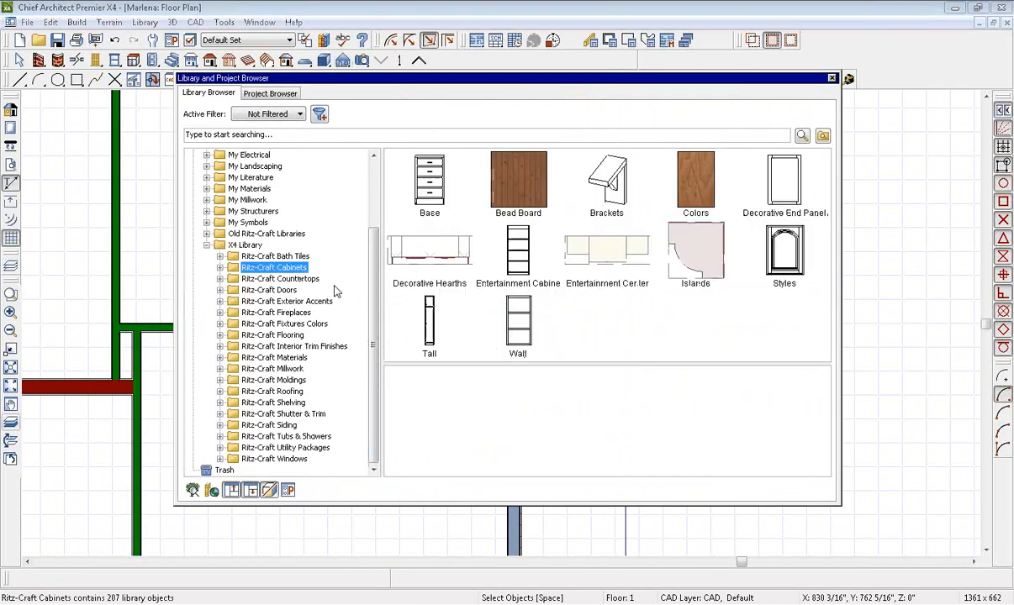
pyautogui.doubleClick(428, 190)
pyautogui.doubleClick(532, 309)
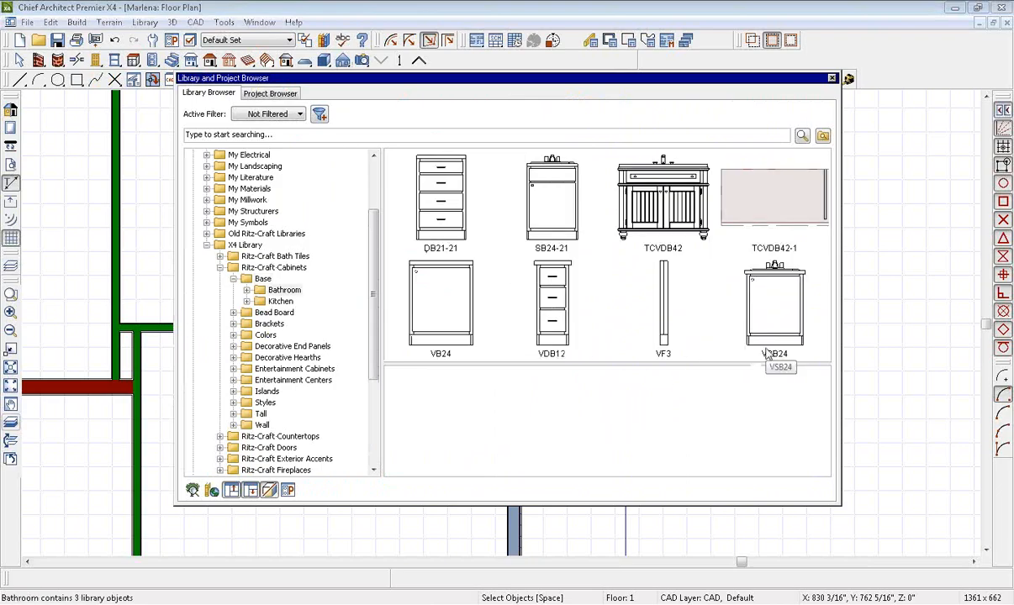
pyautogui.click(773, 310)
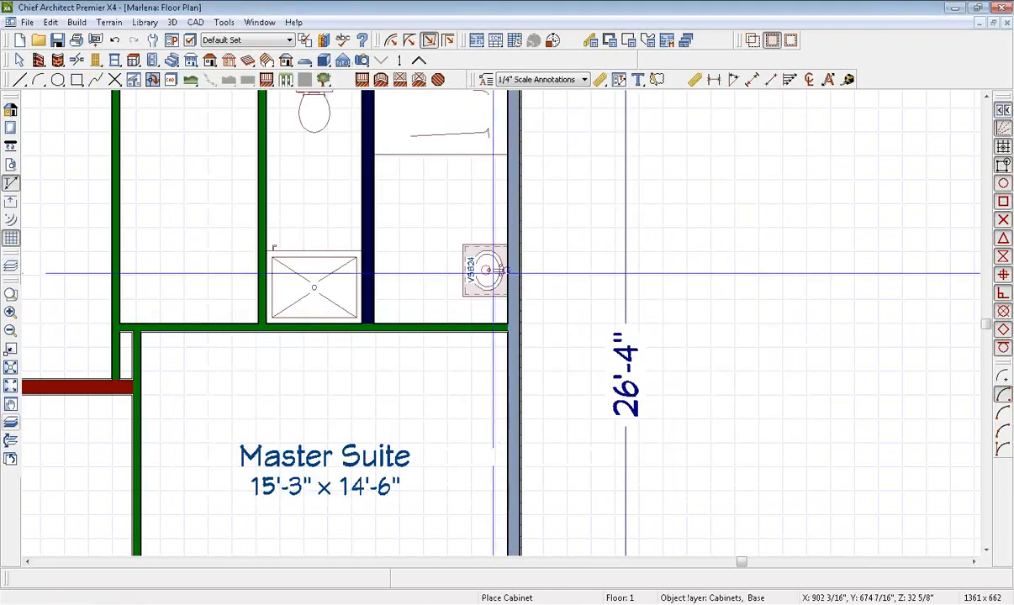
pyautogui.scroll(2, 483, 266)
pyautogui.click(492, 274)
# - Change the vanity sink base to a 30-inch unit labeled VSB30 and slide it against the room's front wall
pyautogui.scroll(1, 492, 274)
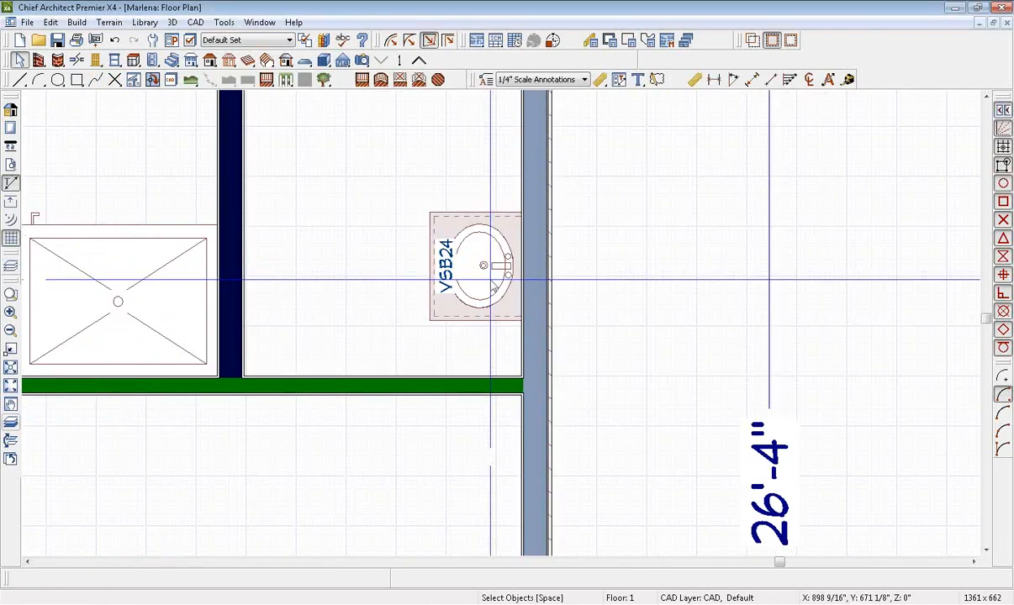
pyautogui.doubleClick(491, 278)
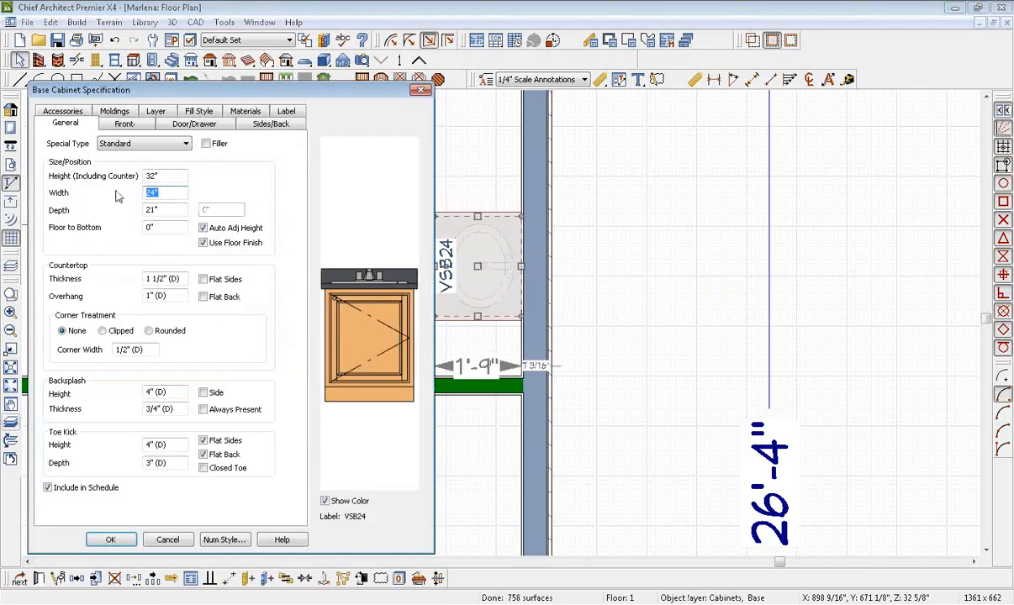
pyautogui.click(286, 112)
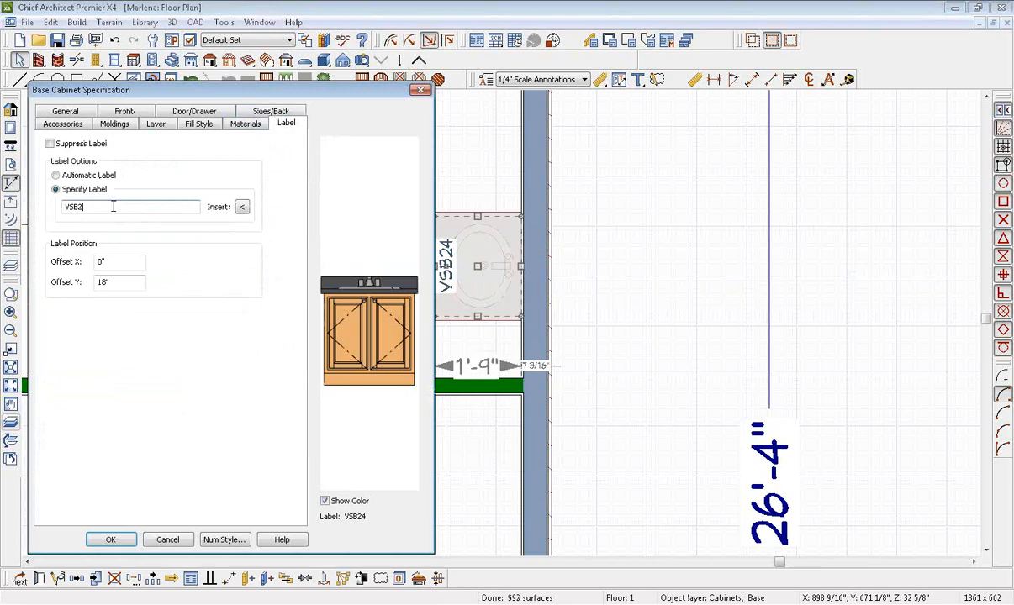
pyautogui.click(129, 545)
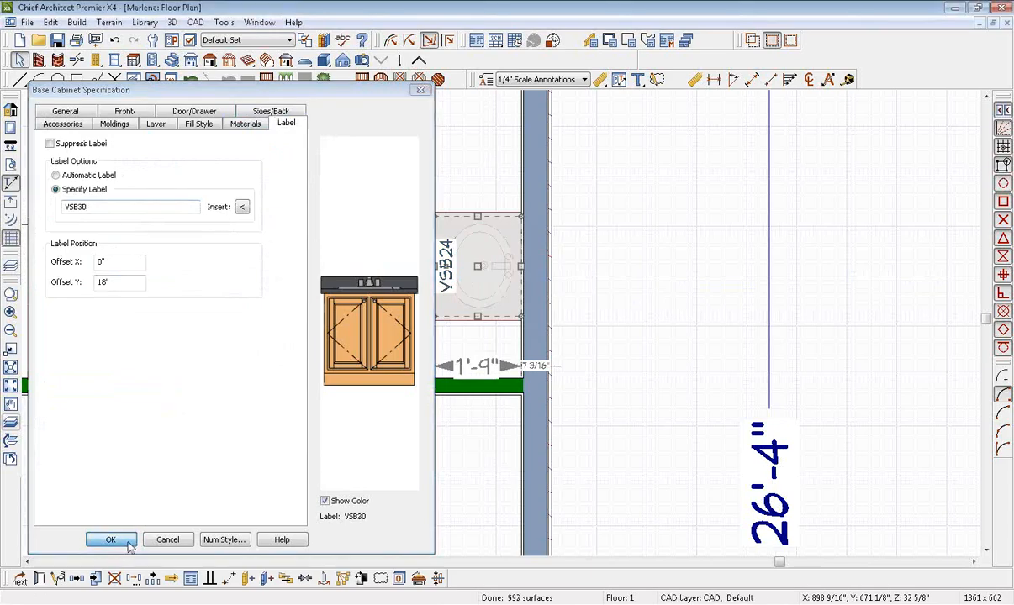
pyautogui.moveTo(479, 267); pyautogui.dragTo(478, 341)
pyautogui.press('space')
# - Place a VDB12 drawer base from the bathroom cabinets directly behind the VSB30 vanity along the exterior wall
pyautogui.moveTo(364, 145); pyautogui.dragTo(322, 72, button='middle')
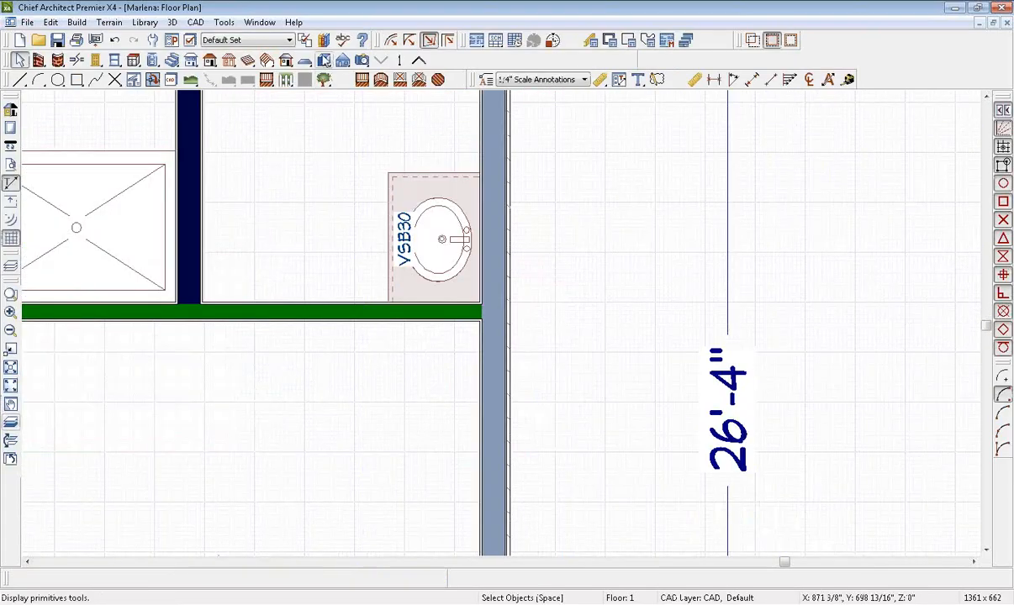
pyautogui.click(323, 41)
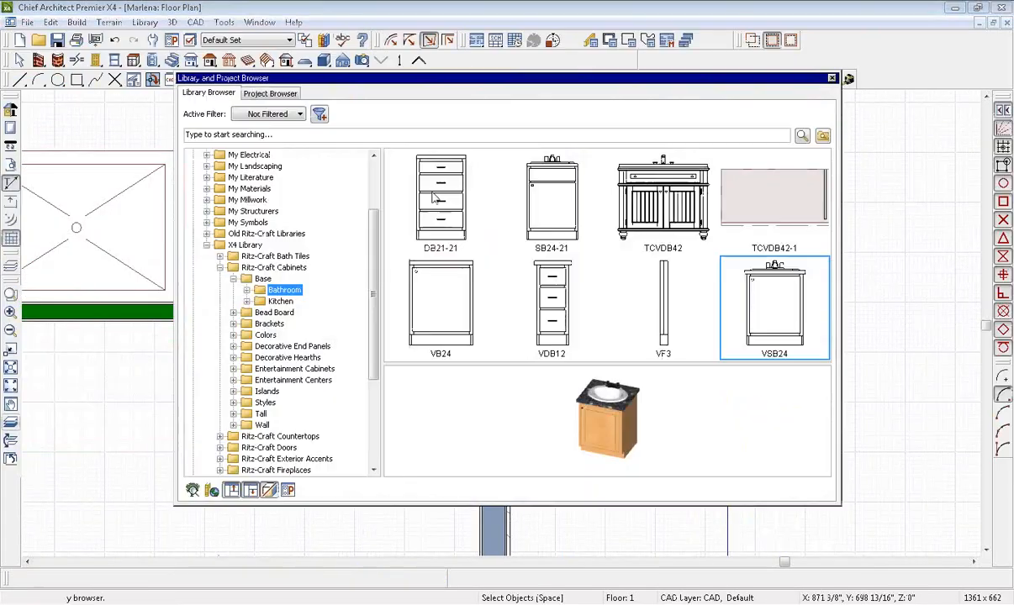
pyautogui.click(560, 314)
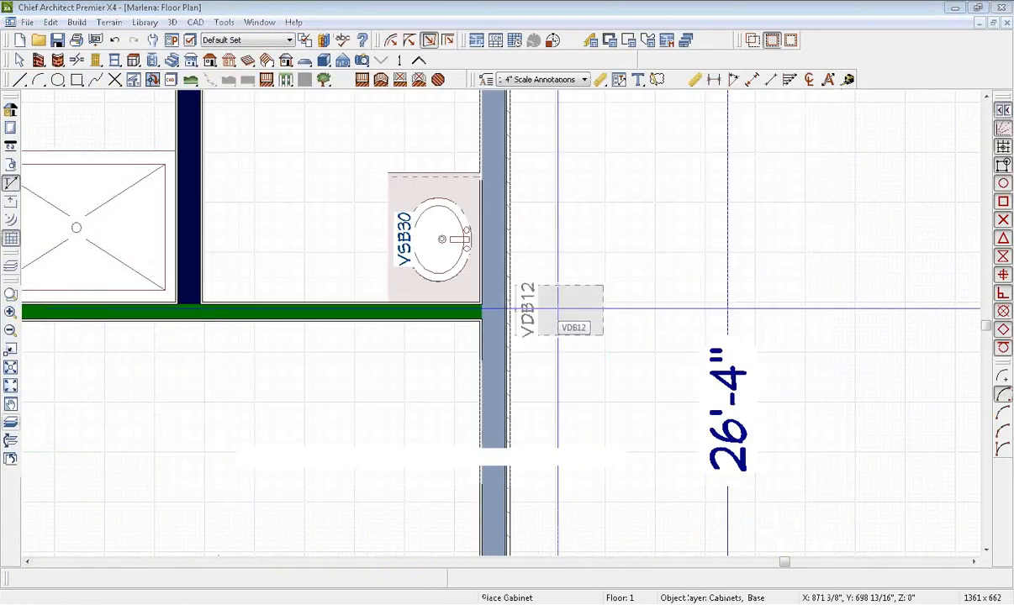
pyautogui.click(462, 164)
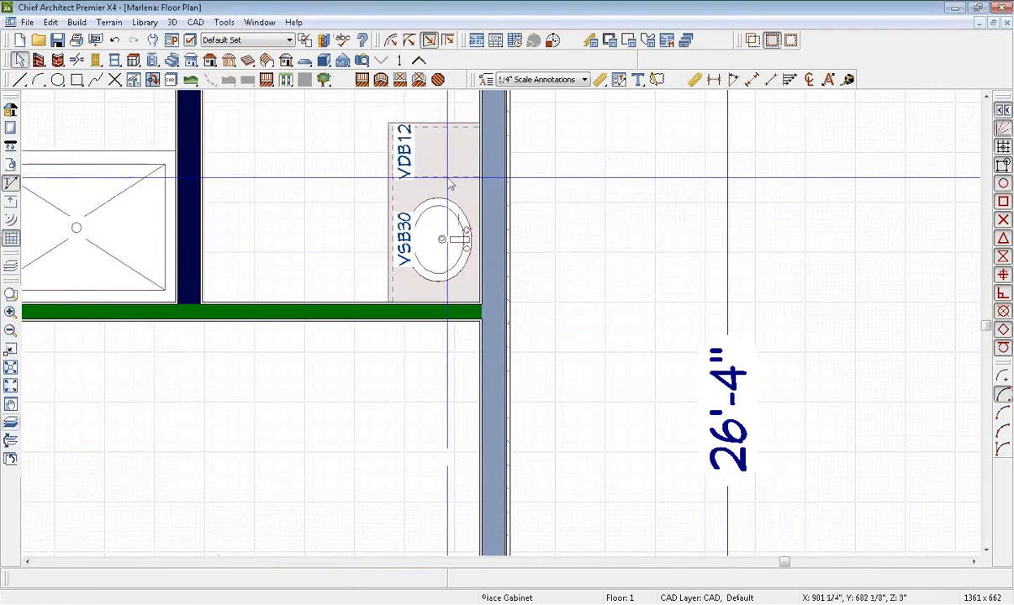
pyautogui.moveTo(358, 224); pyautogui.dragTo(397, 392, button='middle')
pyautogui.press('space')
# - Copy the VSB30 vanity to the rear side of the VDB12 drawer base to form a double vanity
pyautogui.click(488, 395)
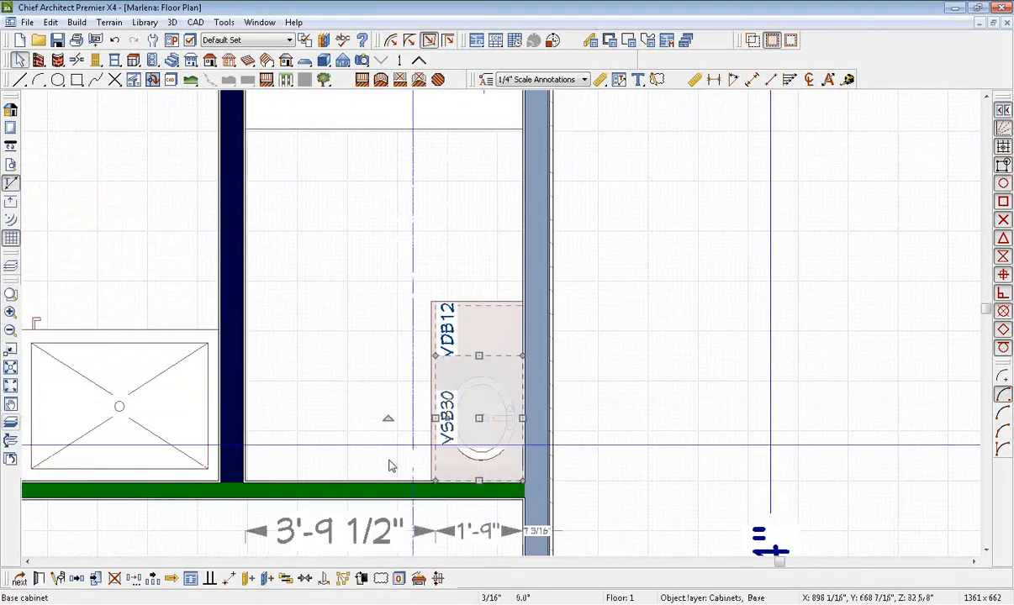
pyautogui.click(78, 579)
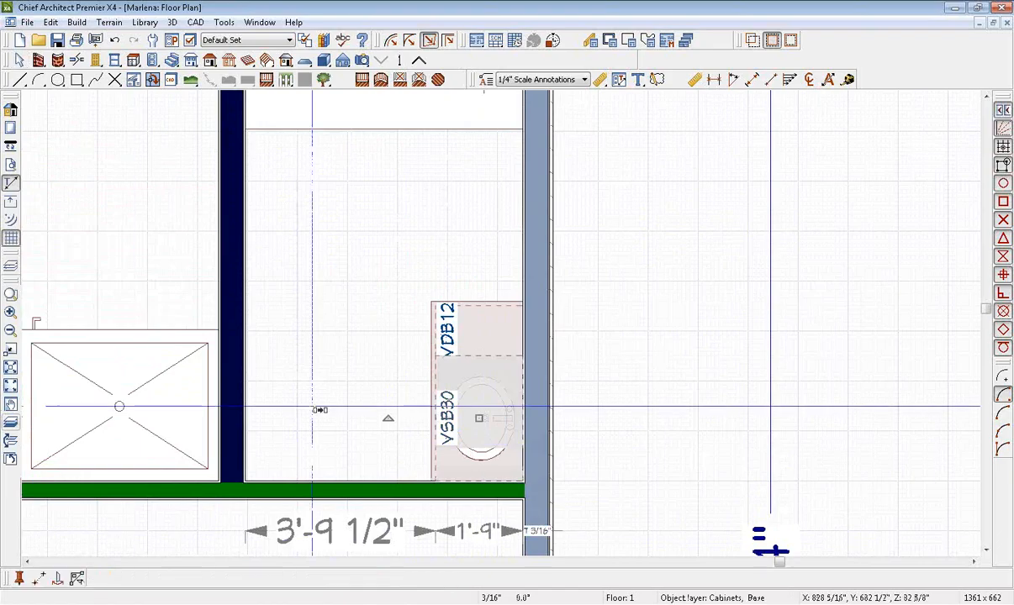
pyautogui.click(486, 271)
pyautogui.click(407, 331)
# - Set the room type of the bathtub and vanity room to Master Bath
pyautogui.scroll(-4, 407, 331)
pyautogui.moveTo(407, 331); pyautogui.dragTo(523, 268, button='middle')
pyautogui.scroll(-1, 523, 268)
pyautogui.scroll(-1, 524, 274)
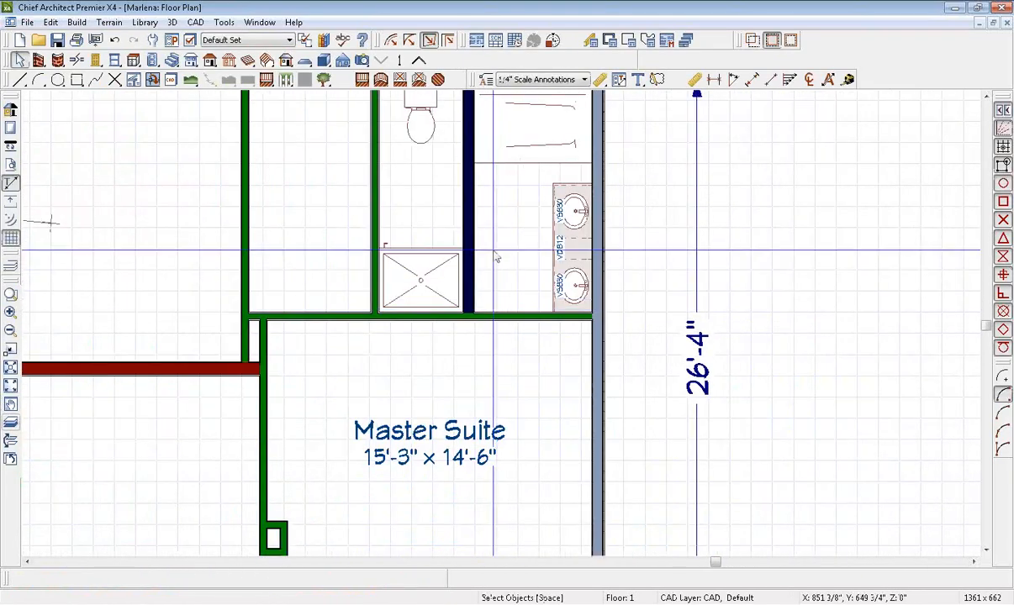
pyautogui.doubleClick(515, 258)
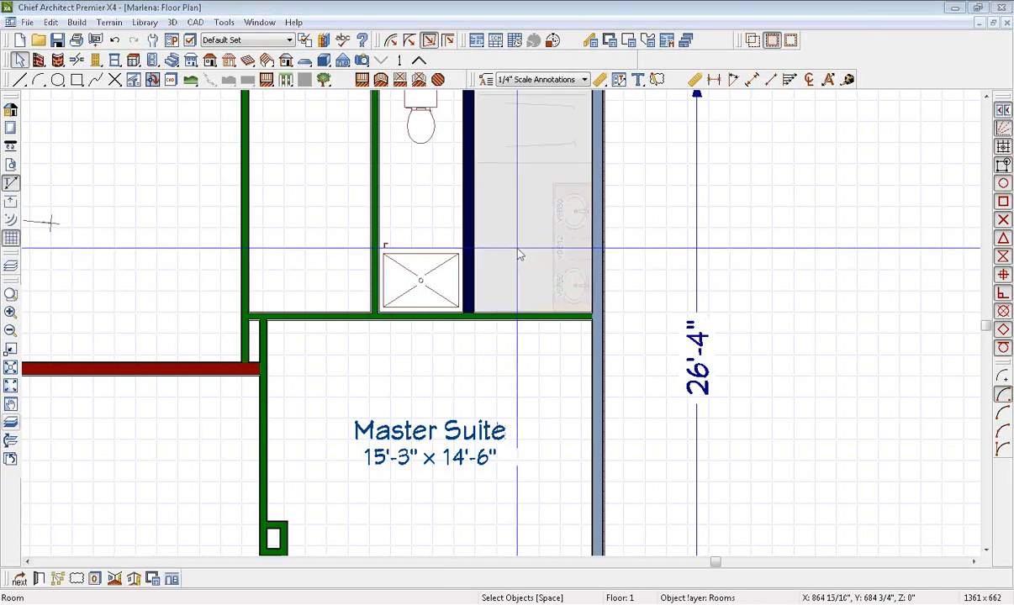
pyautogui.click(185, 133)
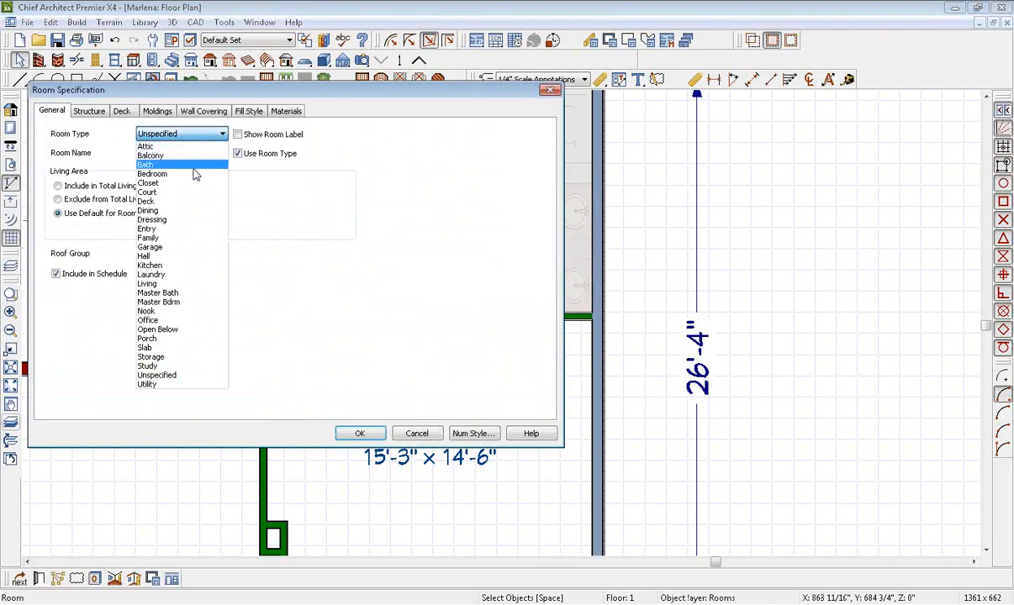
pyautogui.click(180, 293)
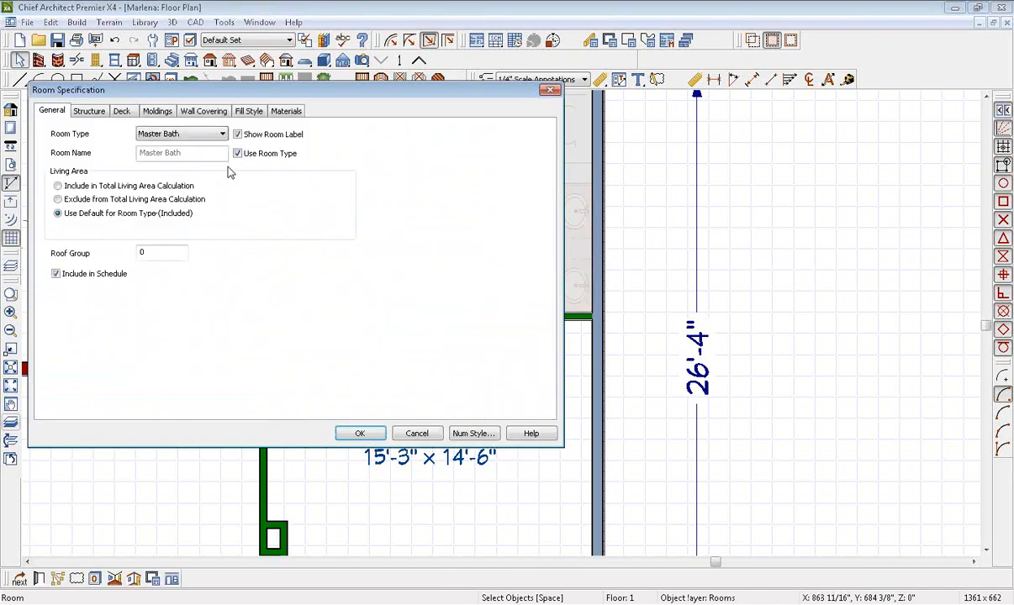
pyautogui.click(376, 427)
# - Set the Master Bath label's character height to 7 and move the label over the bathtub
pyautogui.scroll(1, 467, 382)
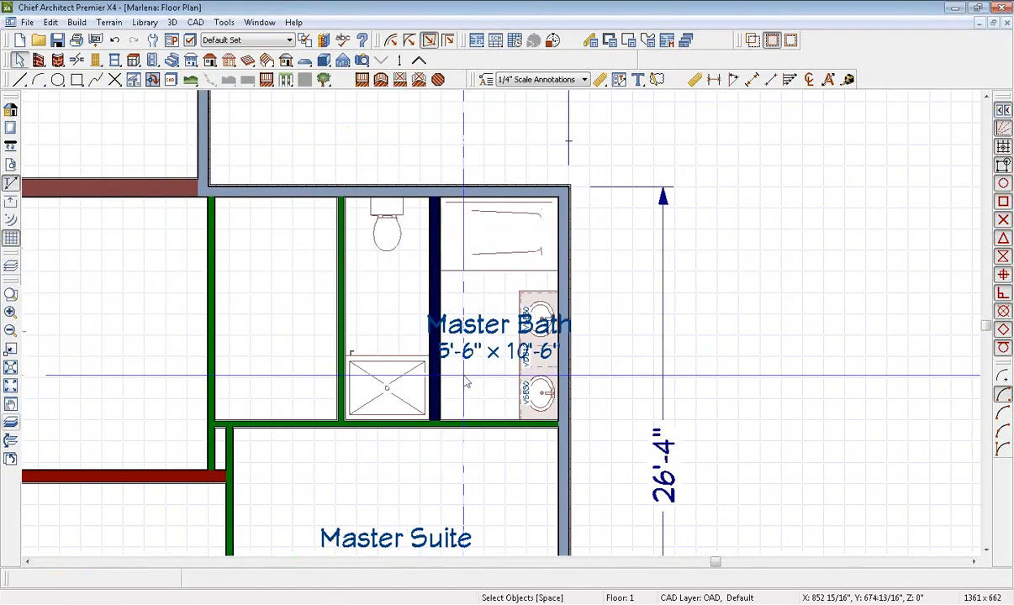
pyautogui.doubleClick(473, 336)
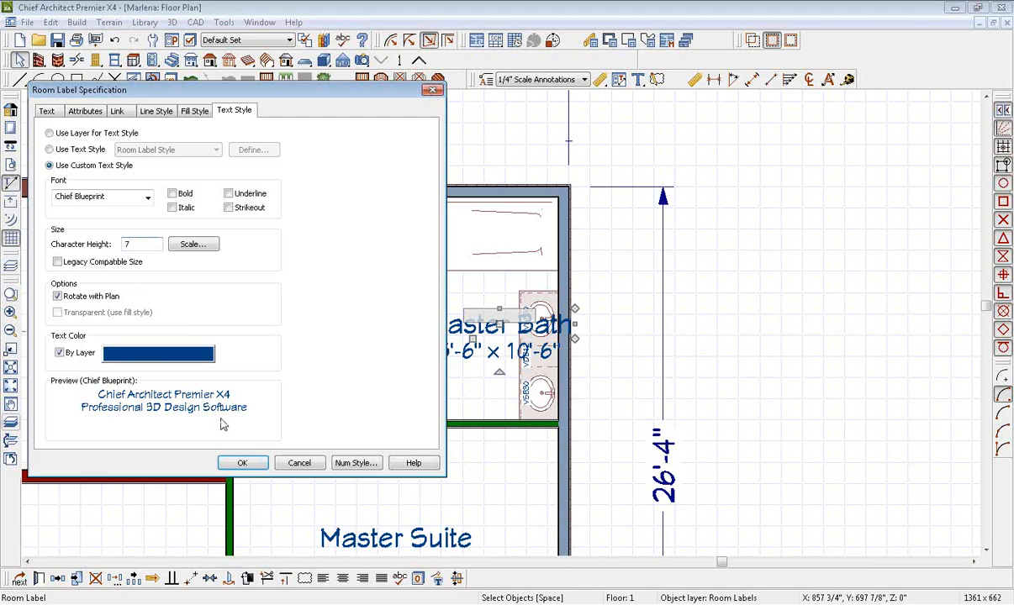
pyautogui.click(227, 465)
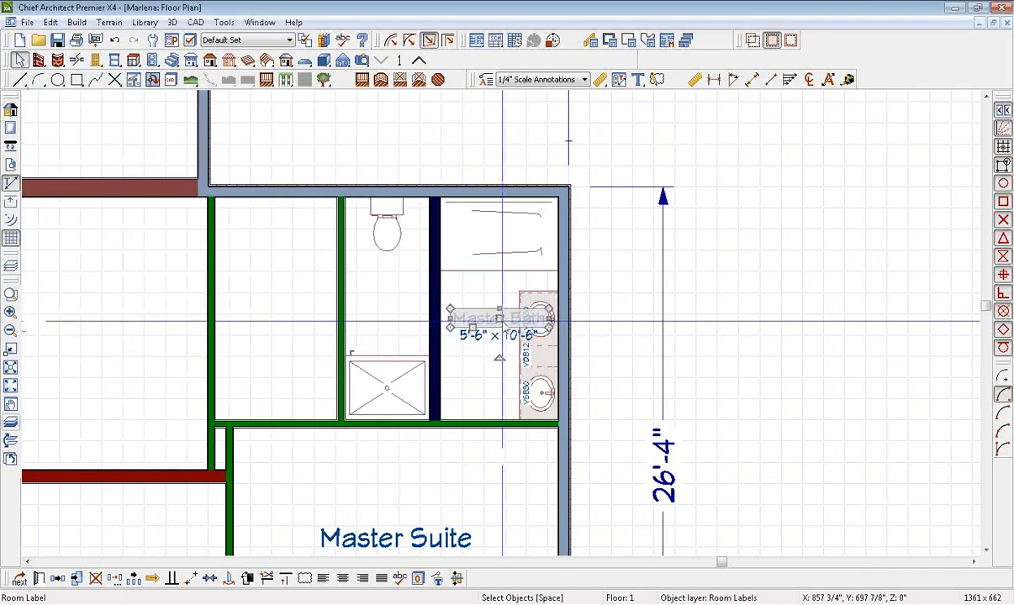
pyautogui.moveTo(490, 307); pyautogui.dragTo(490, 226)
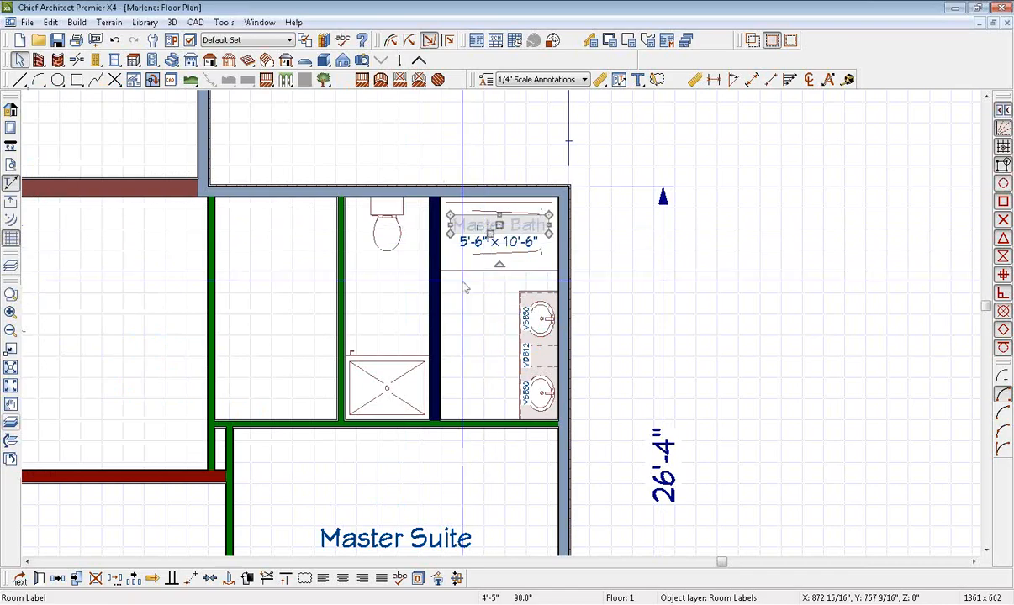
pyautogui.press('Escape')
# - Set the toilet and shower room's type to Bath without a visible room label
pyautogui.moveTo(376, 300); pyautogui.dragTo(399, 279, button='middle')
pyautogui.doubleClick(391, 292)
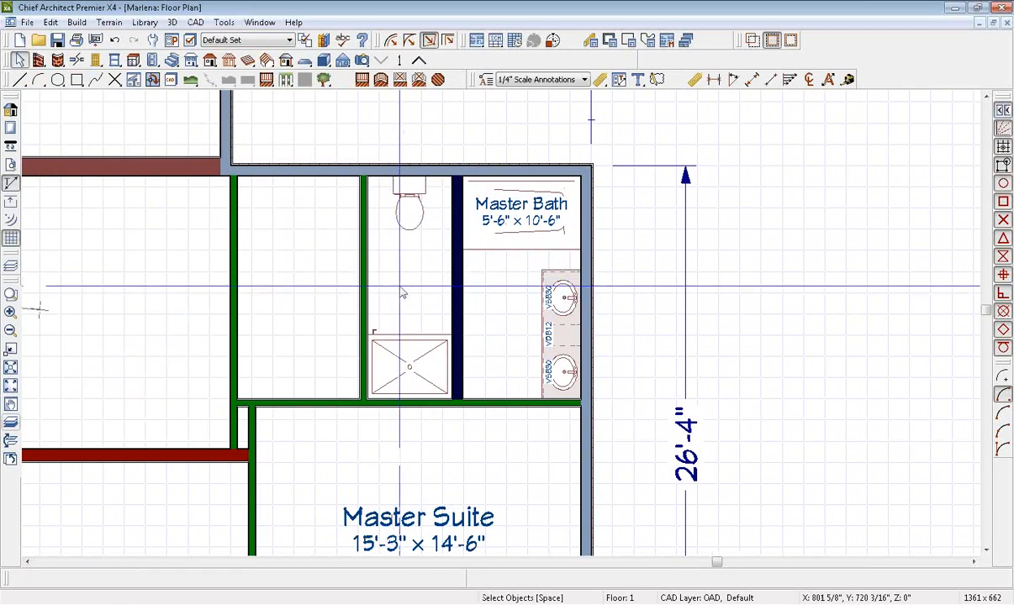
pyautogui.click(208, 137)
pyautogui.click(185, 165)
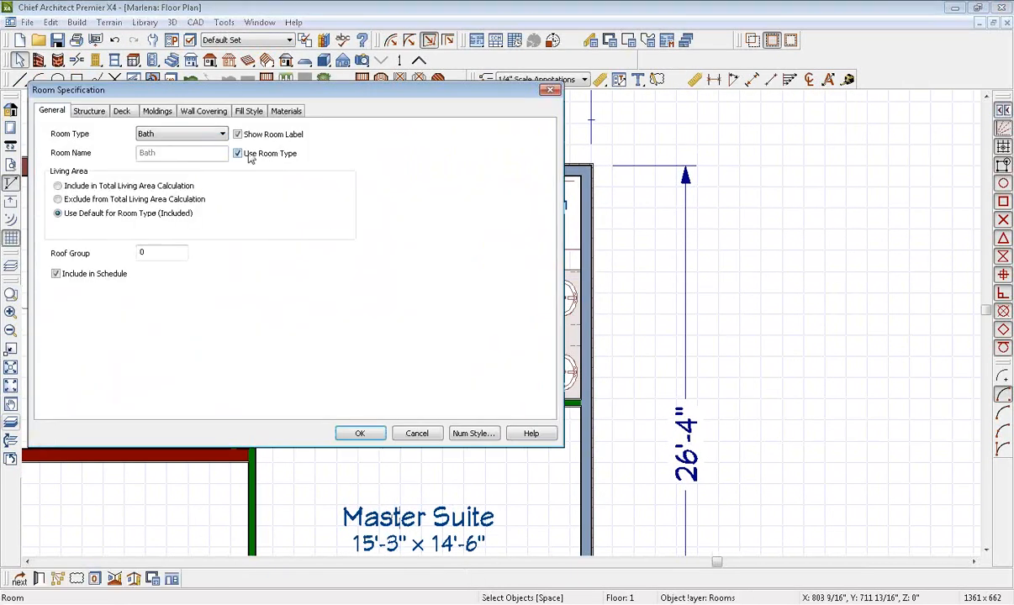
pyautogui.click(361, 434)
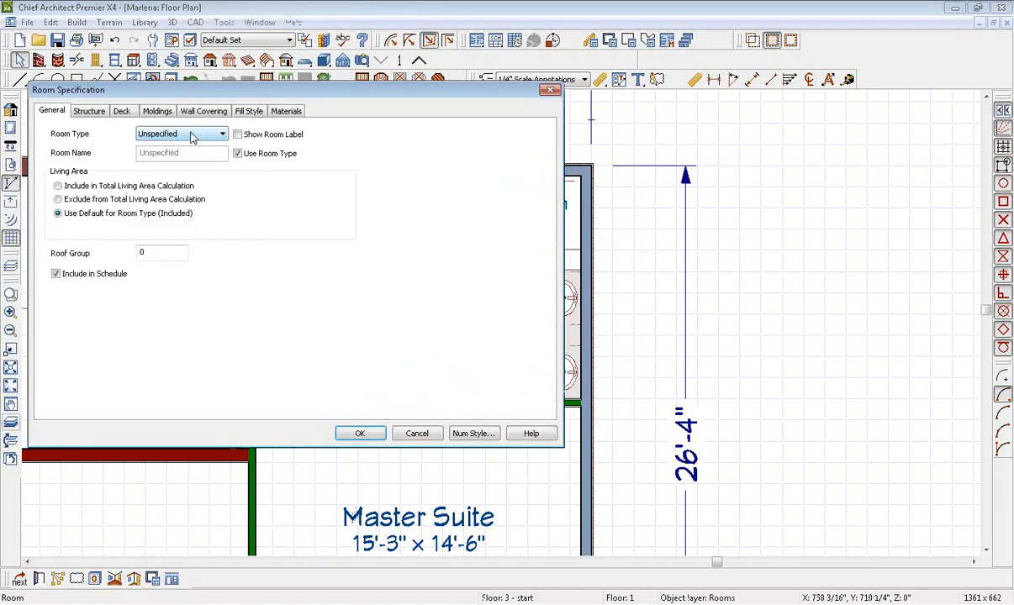
# - Define the empty room beside the toilet room as a Closet named W.I.C. and set its label's character height to 7
pyautogui.click(192, 135)
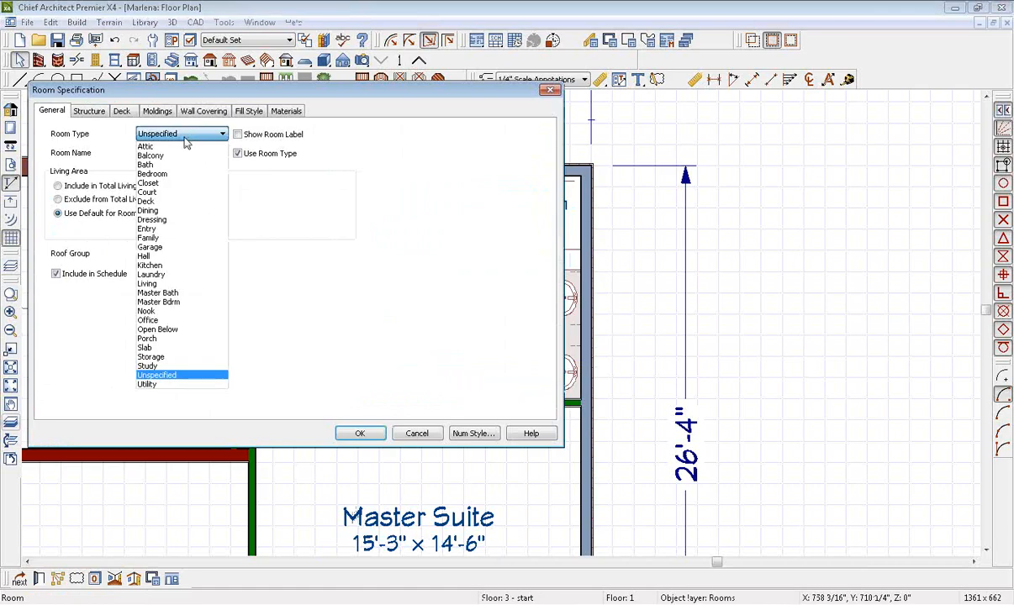
pyautogui.click(174, 183)
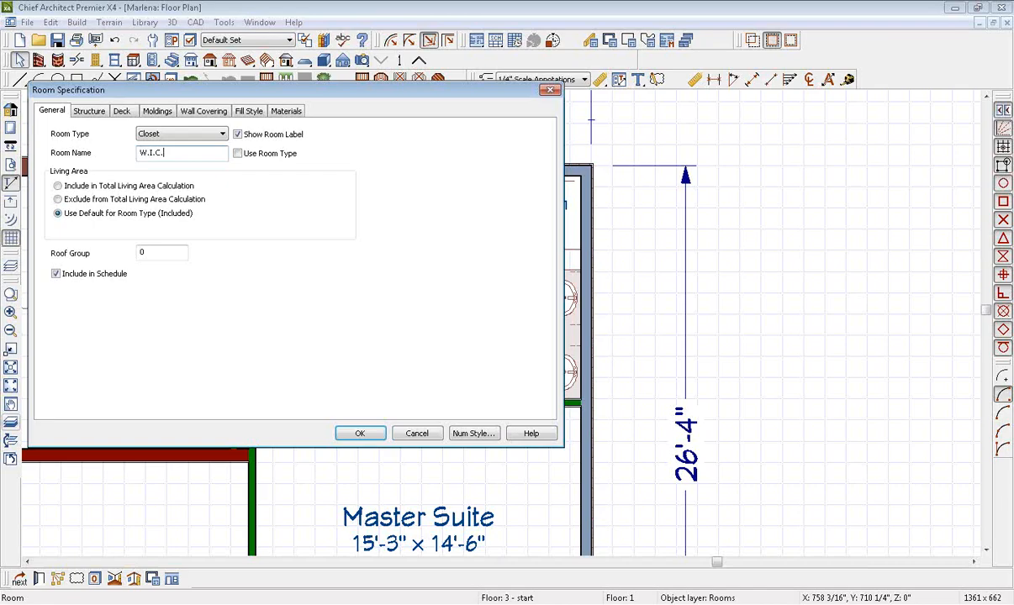
pyautogui.click(360, 434)
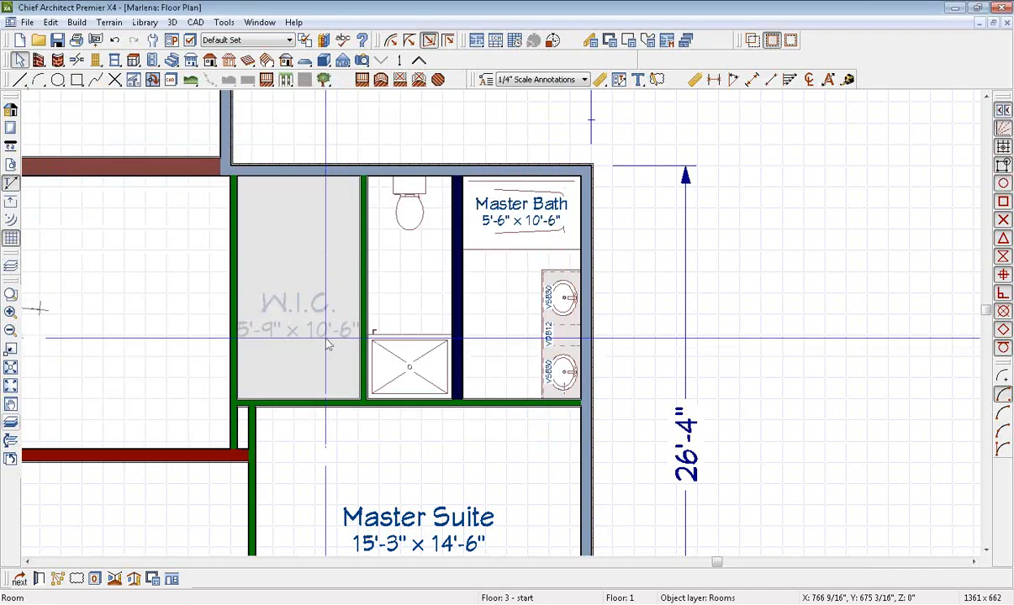
pyautogui.doubleClick(294, 311)
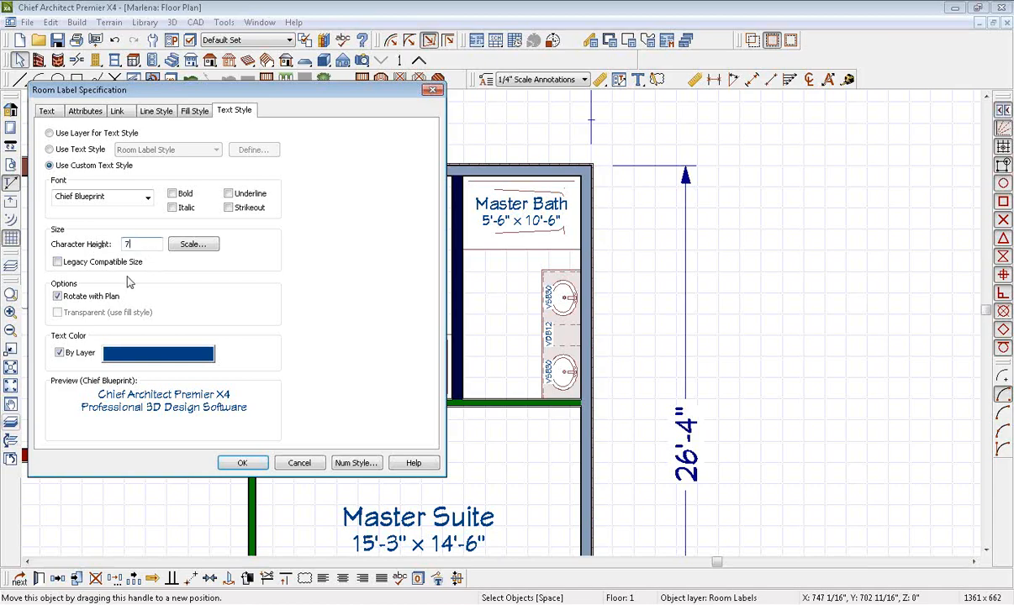
pyautogui.click(230, 465)
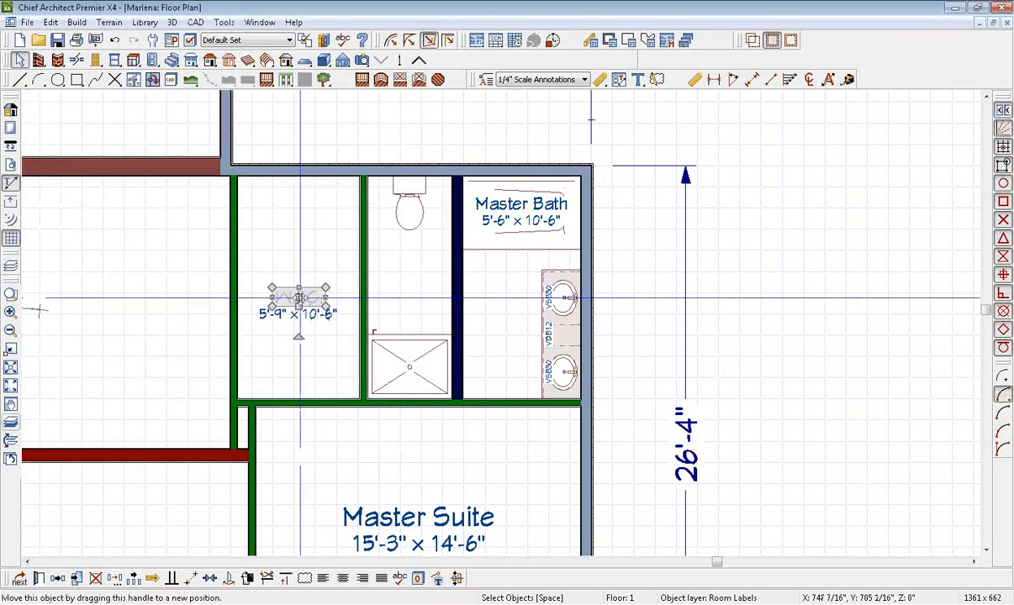
# - Place two 2668 hinged doors in the wall above the Master Suite, one into the W.I.C. and one into the Master Bath
pyautogui.moveTo(304, 334); pyautogui.dragTo(385, 245, button='middle')
pyautogui.scroll(-1, 406, 359)
pyautogui.moveTo(406, 360); pyautogui.dragTo(370, 321, button='middle')
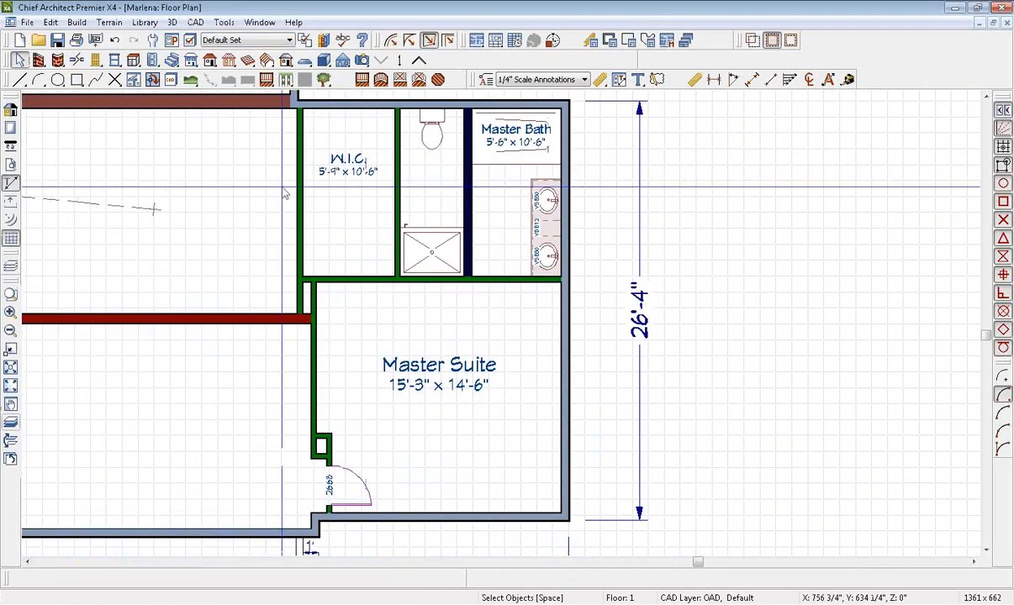
pyautogui.click(95, 60)
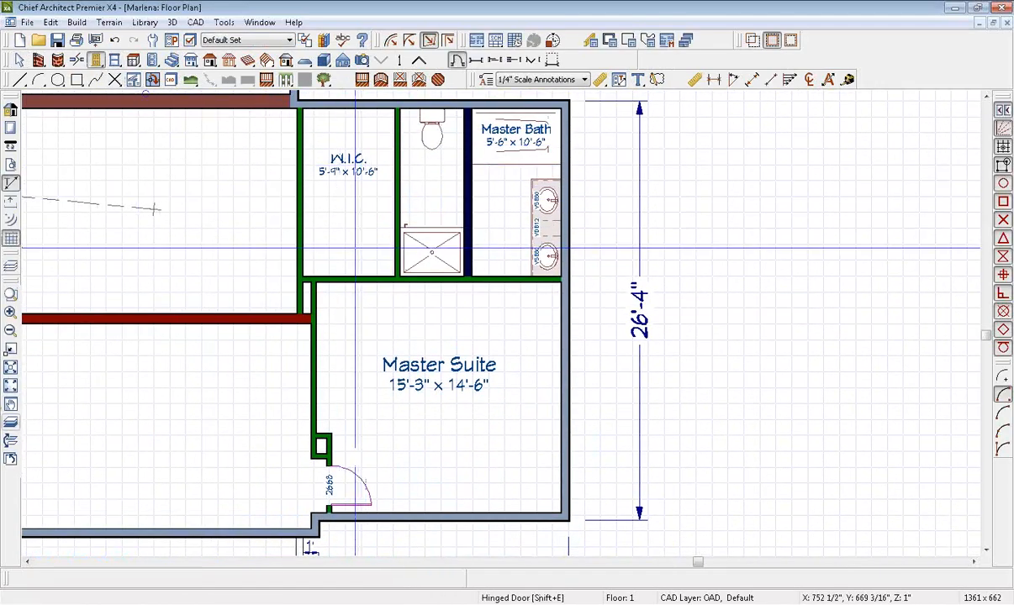
pyautogui.click(353, 274)
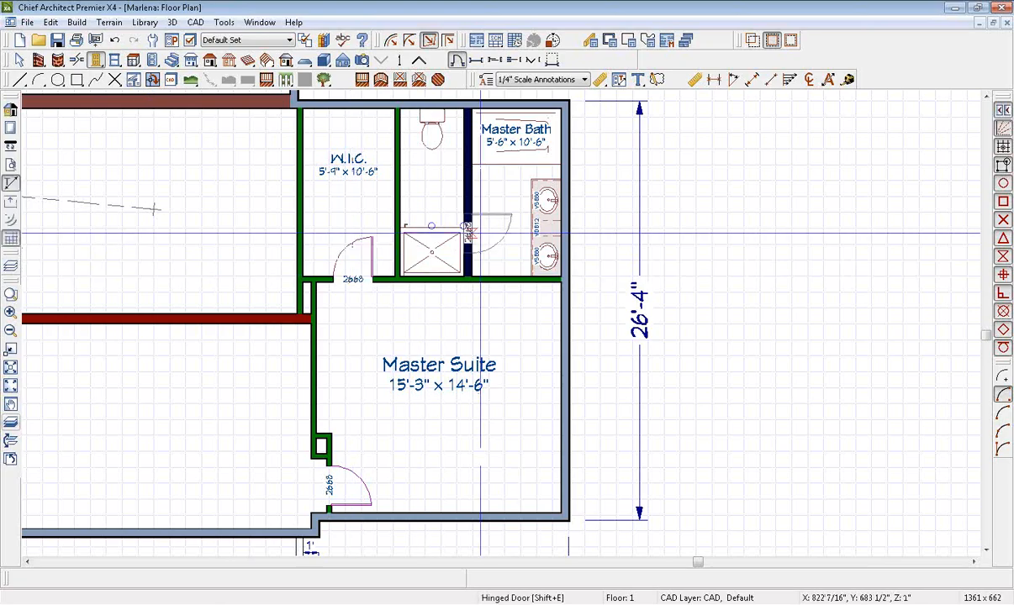
pyautogui.click(501, 274)
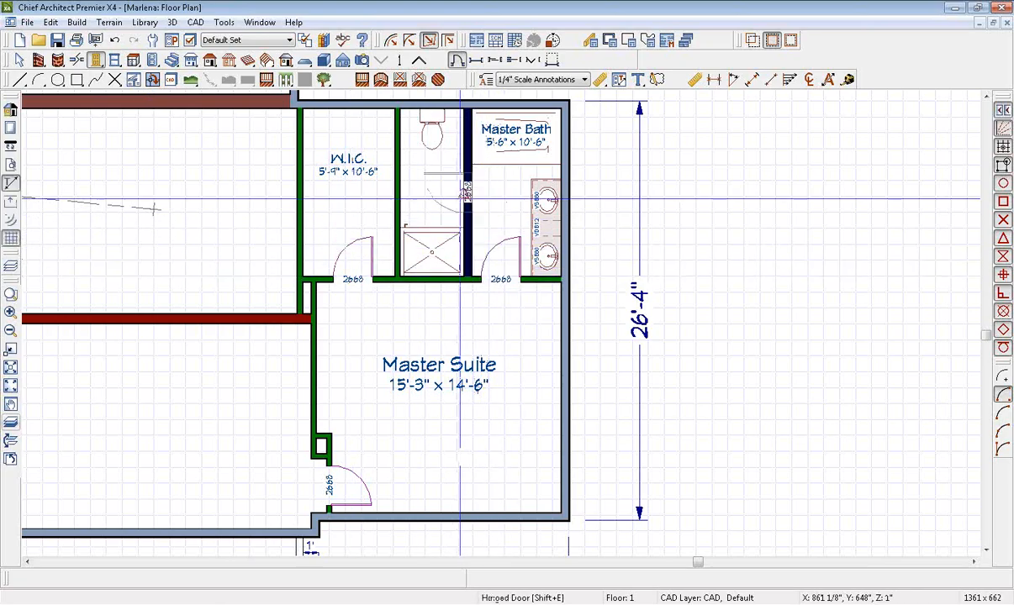
# - Place a 2668 pocket door between the toilet room and Master Bath, and flip it to slide into the wall section beside the shower
pyautogui.click(513, 61)
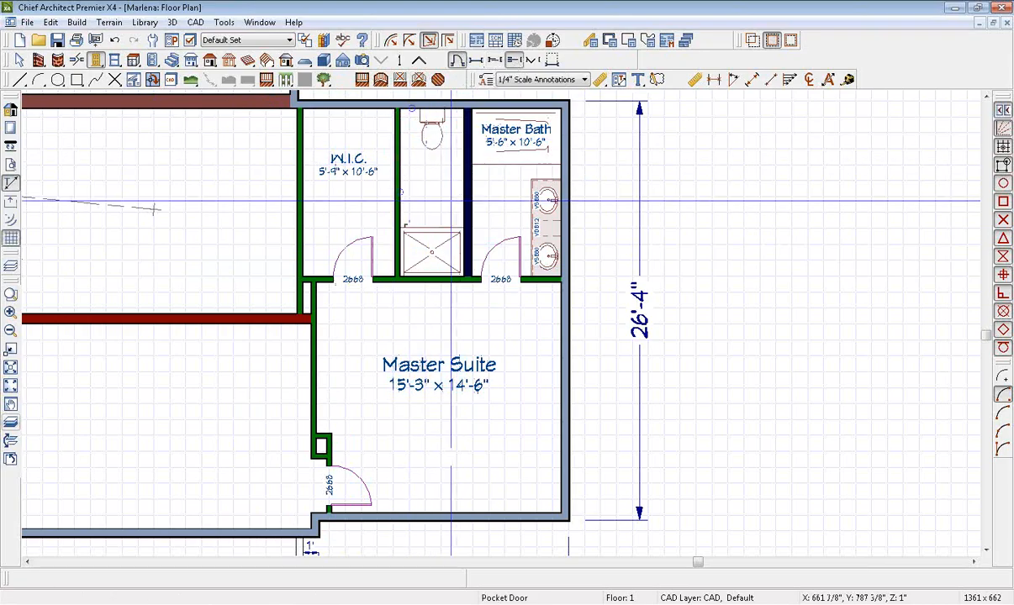
pyautogui.scroll(3, 462, 193)
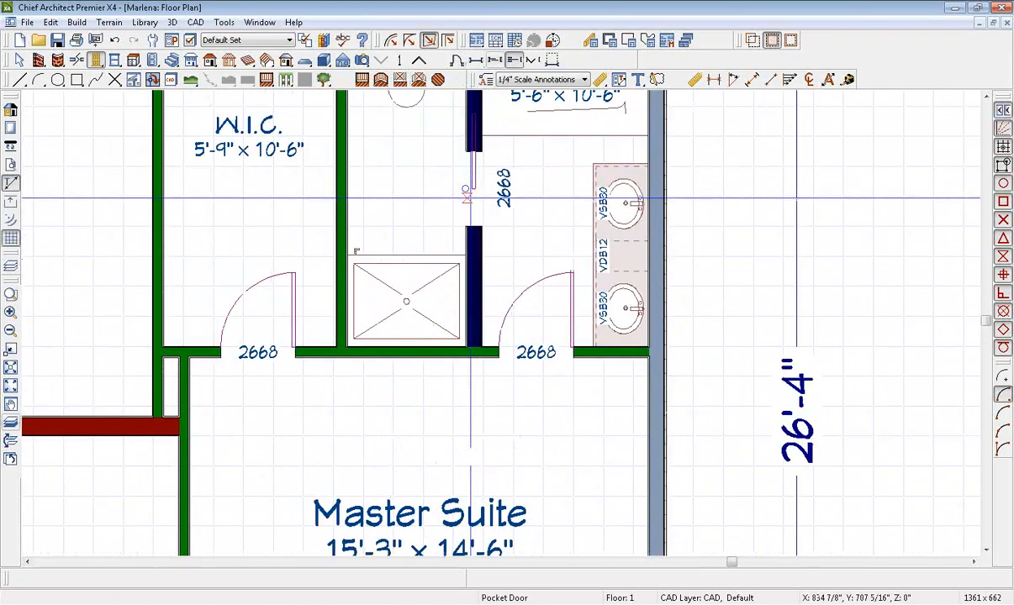
pyautogui.click(473, 186)
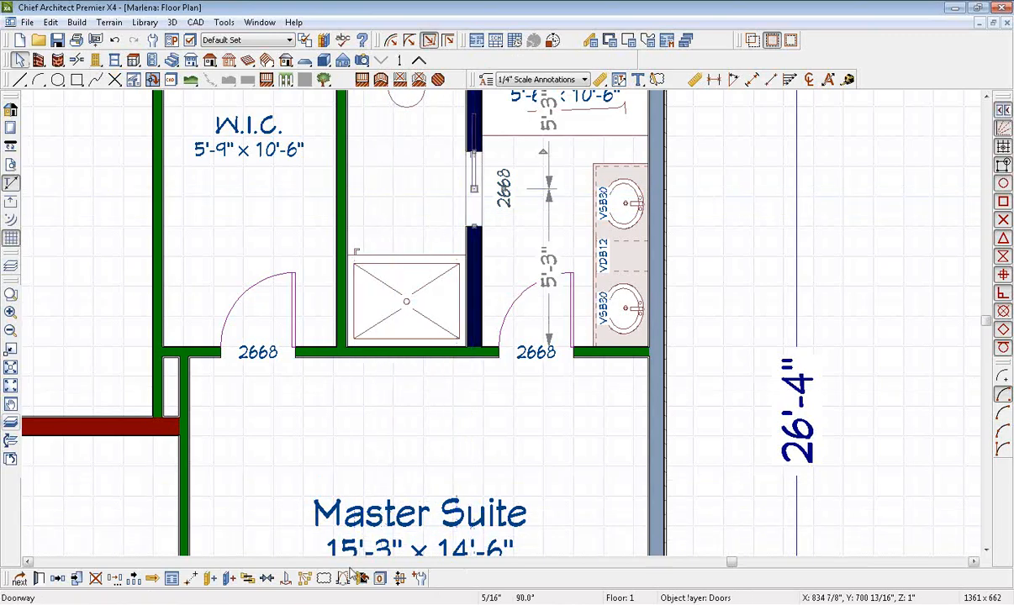
pyautogui.press('space')
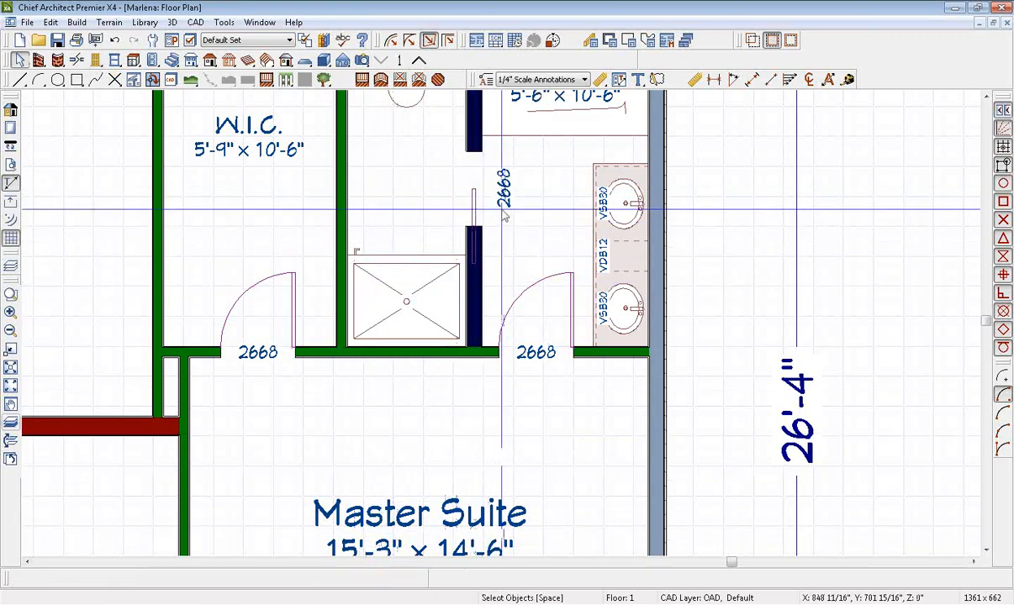
pyautogui.click(473, 204)
pyautogui.click(266, 580)
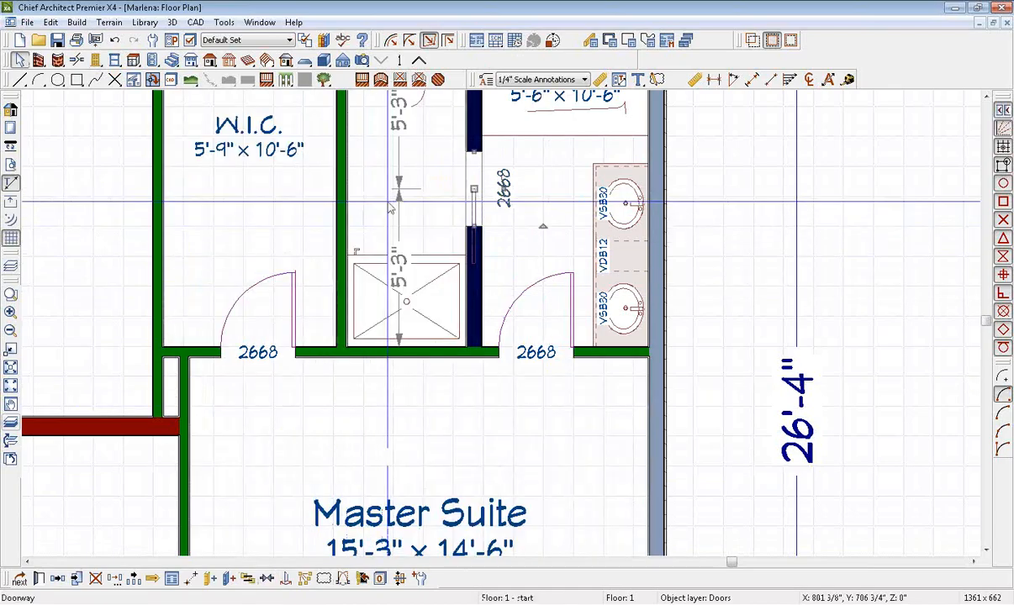
pyautogui.press('space')
# - Flip the Master Bath entry door's hinge side toward the shower wall and set its center 20 inches from that wall
pyautogui.scroll(-3, 521, 344)
pyautogui.scroll(5, 503, 334)
pyautogui.click(503, 334)
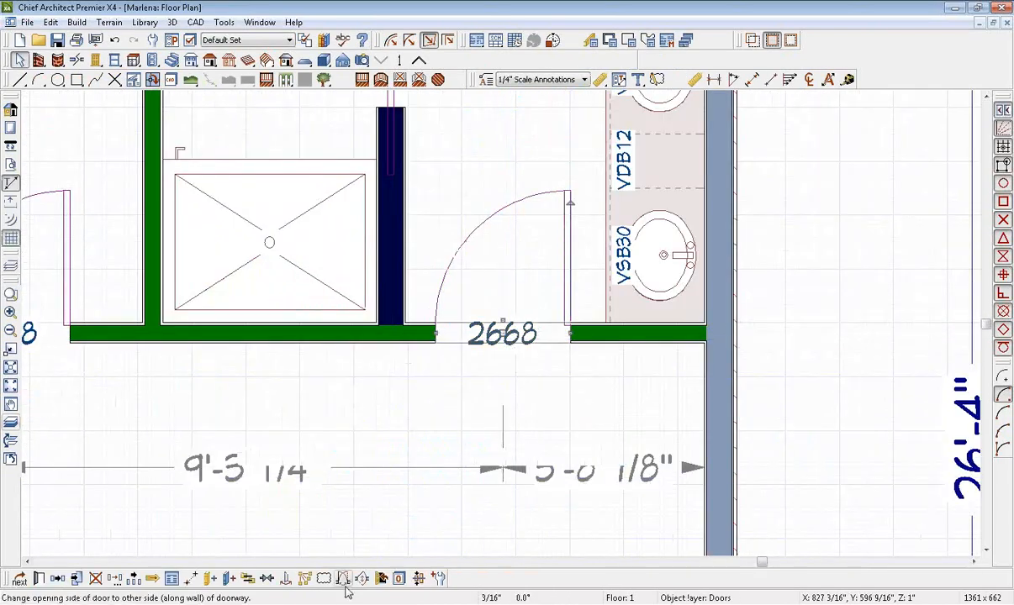
pyautogui.click(342, 580)
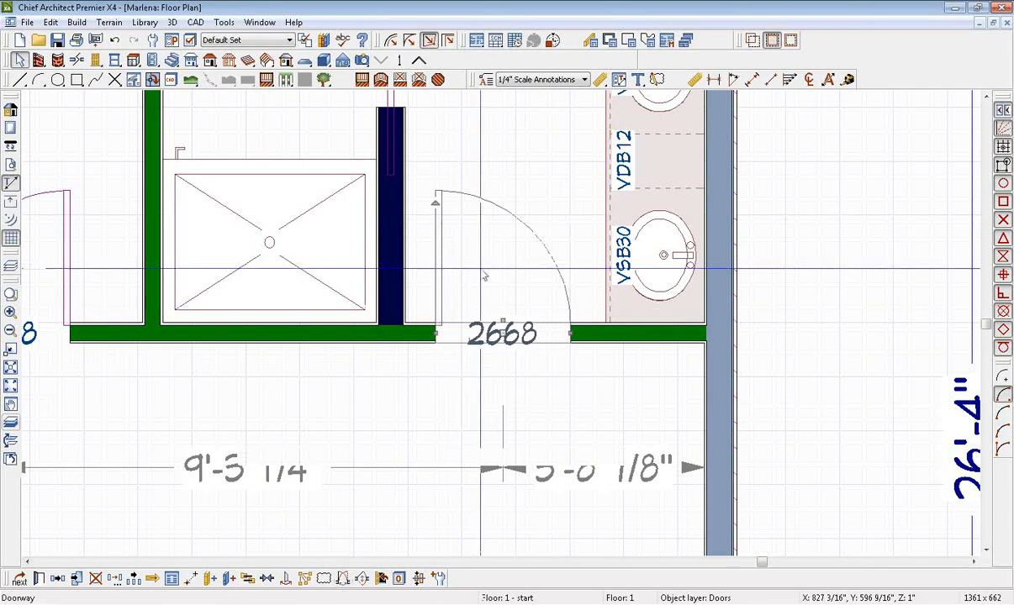
pyautogui.click(473, 210)
pyautogui.write('20')
pyautogui.press('Return')
pyautogui.press('space')
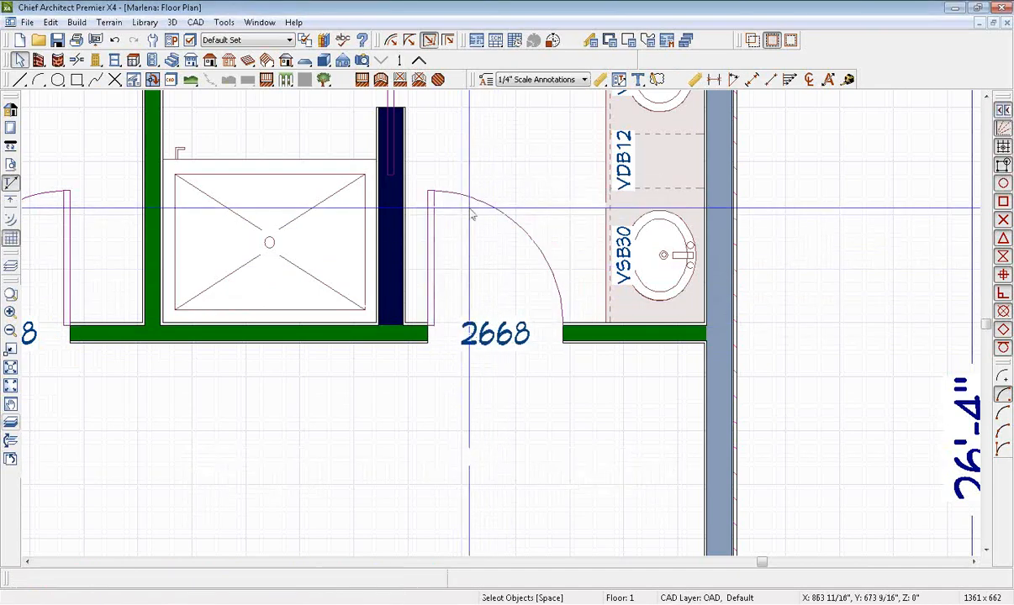
# - Set the W.I.C. door's center 20 inches from the wall shared with the shower room
pyautogui.moveTo(288, 357); pyautogui.dragTo(618, 367, button='middle')
pyautogui.click(339, 206)
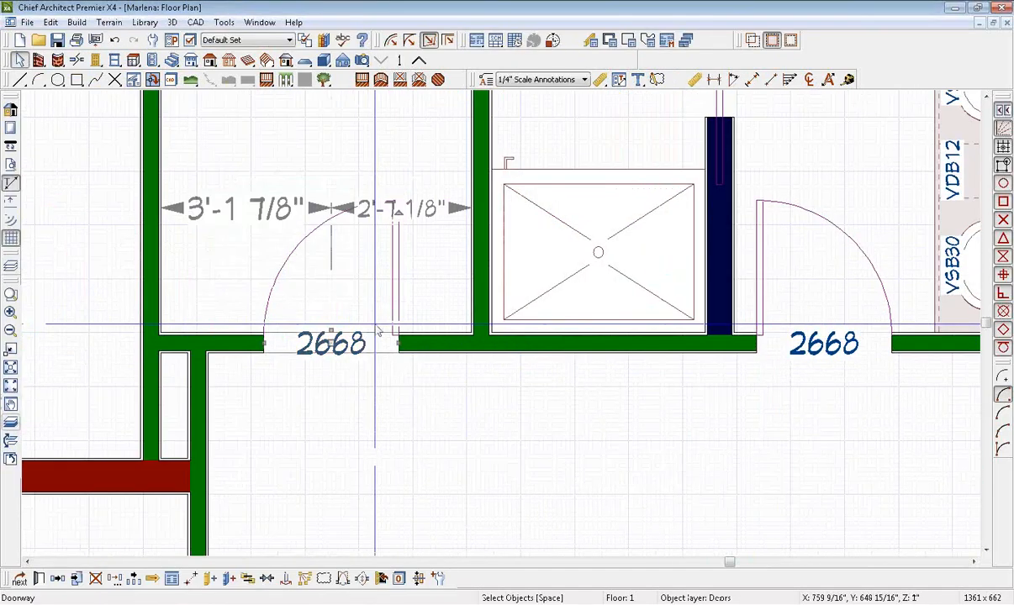
pyautogui.click(412, 212)
pyautogui.write('20')
pyautogui.press('Return')
pyautogui.press('space')
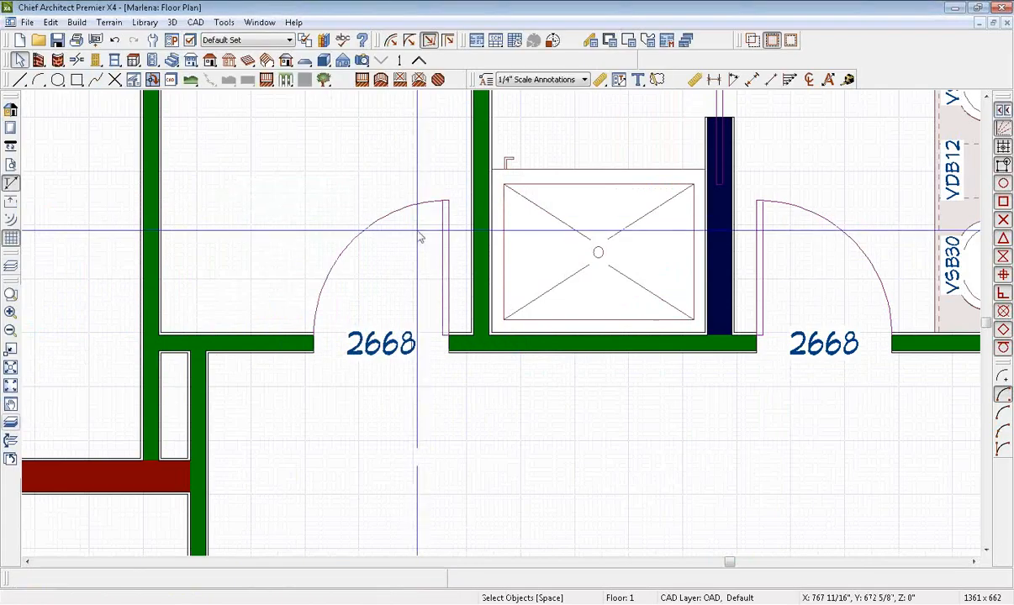
# - Draw an L-shaped pair of straight interior walls in the large room beside the Master Suite, with a horizontal leg about 5 ft long
pyautogui.scroll(-8, 441, 335)
pyautogui.moveTo(467, 373); pyautogui.dragTo(483, 238, button='middle')
pyautogui.scroll(-1, 468, 282)
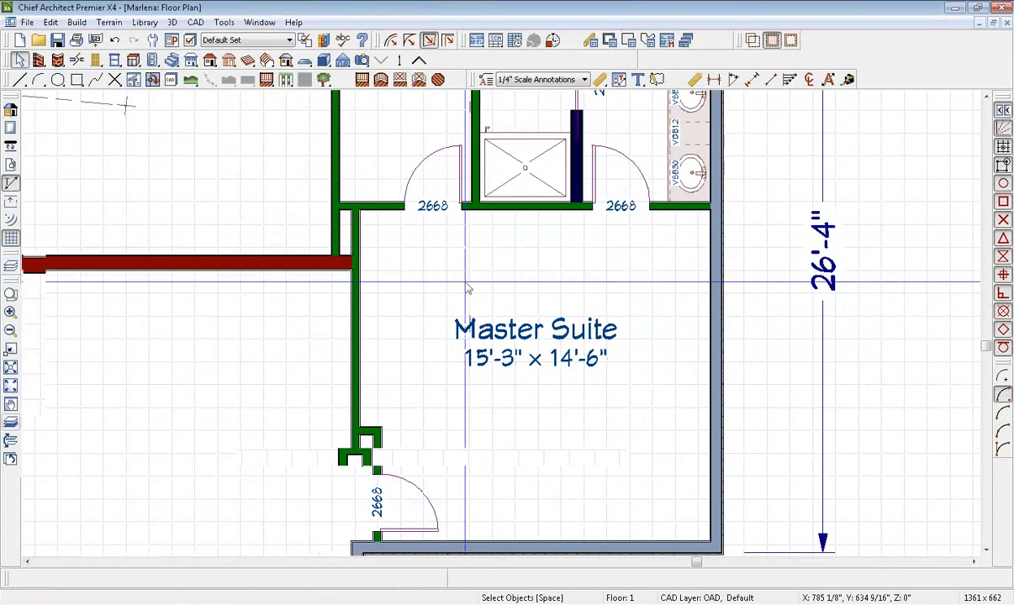
pyautogui.moveTo(503, 416); pyautogui.dragTo(496, 273, button='middle')
pyautogui.scroll(-3, 495, 287)
pyautogui.scroll(-1, 498, 293)
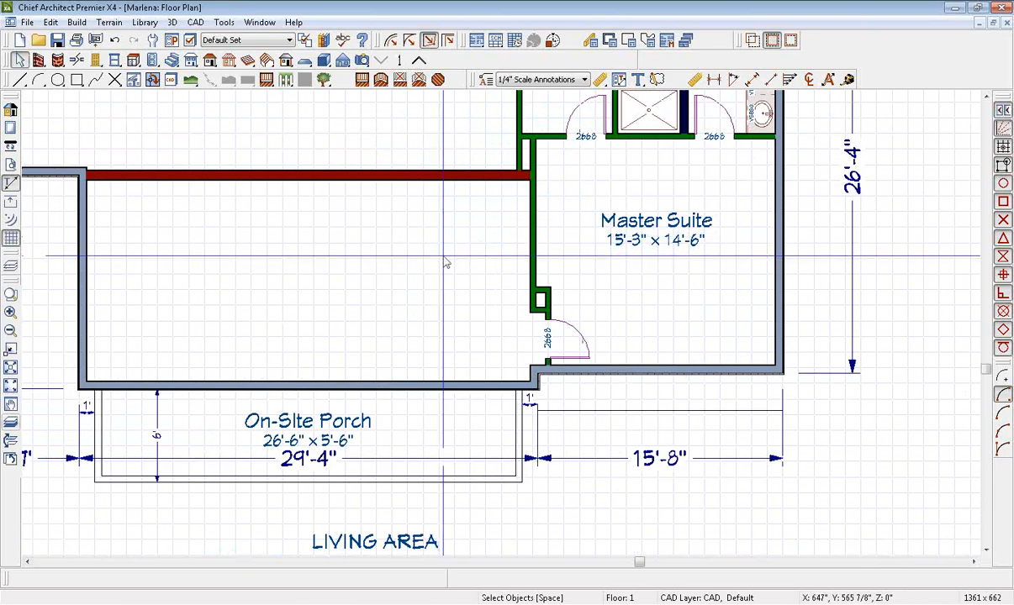
pyautogui.moveTo(445, 265); pyautogui.dragTo(546, 267, button='middle')
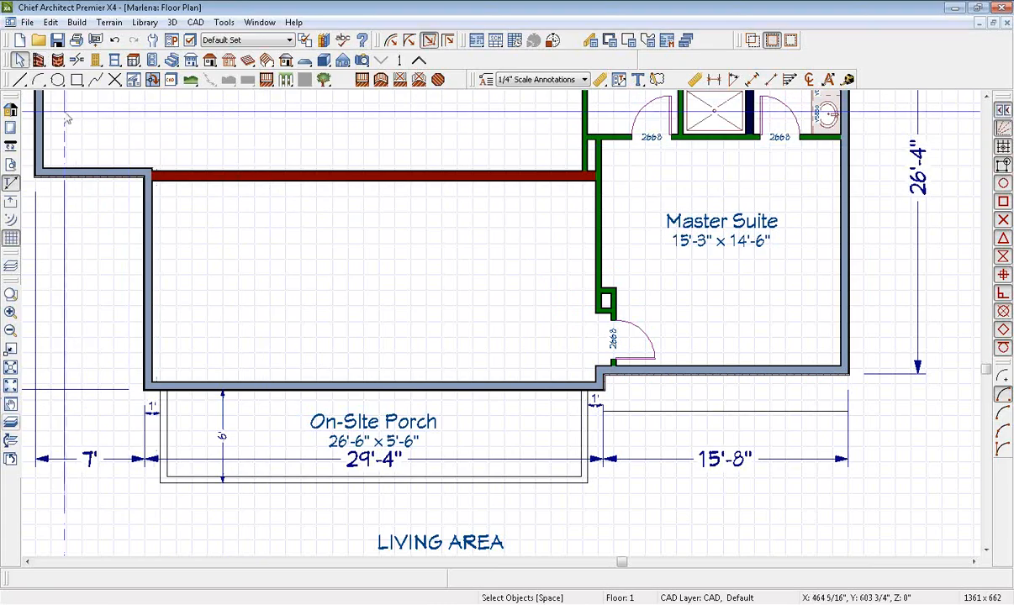
pyautogui.click(38, 59)
pyautogui.click(477, 59)
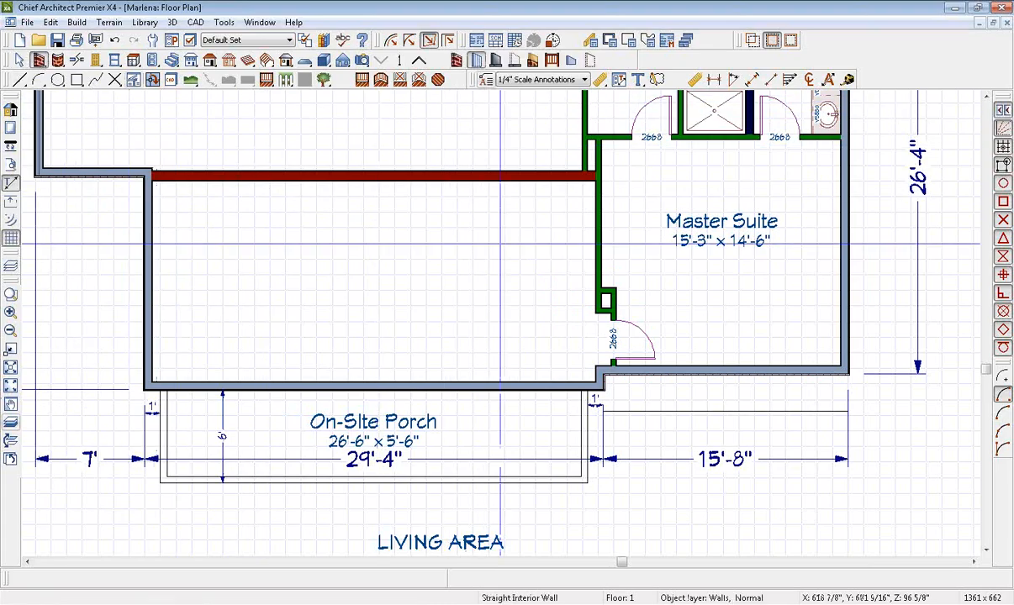
pyautogui.scroll(2, 540, 290)
pyautogui.moveTo(551, 296)
pyautogui.mouseDown()
pyautogui.moveTo(551, 202)
pyautogui.moveTo(440, 201)
pyautogui.mouseUp()
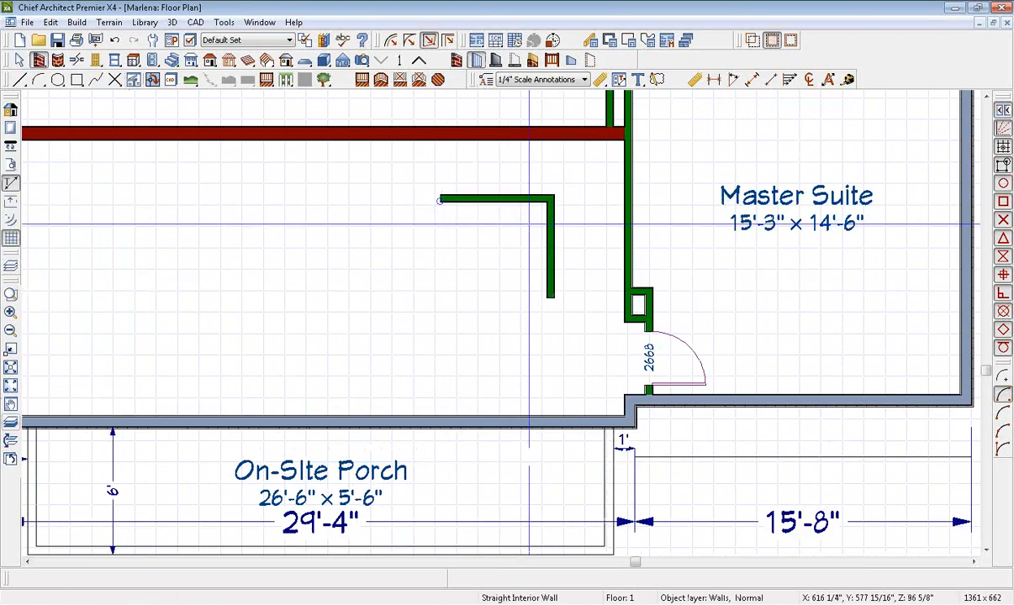
# - Set the L's vertical wall 40 inches from the Master Suite wall
pyautogui.scroll(3, 535, 227)
pyautogui.press('space')
pyautogui.click(562, 273)
pyautogui.click(626, 236)
pyautogui.write('40')
pyautogui.press('Return')
# - Set the L's horizontal wall 40 inches from the red wall above it
pyautogui.moveTo(488, 310); pyautogui.dragTo(509, 415, button='middle')
pyautogui.click(498, 290)
pyautogui.click(461, 243)
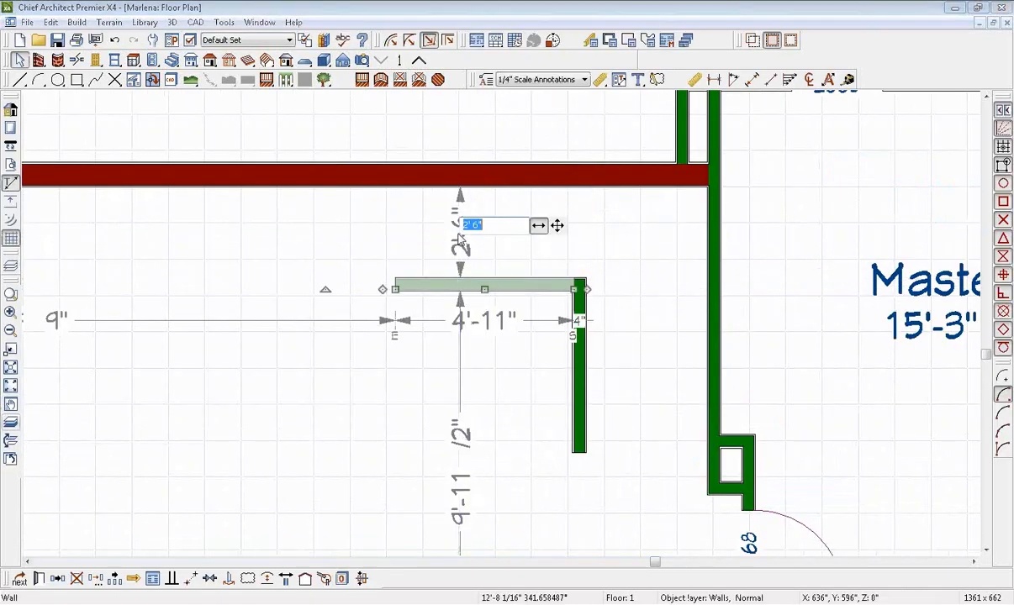
pyautogui.write('40')
pyautogui.press('Return')
pyautogui.click(465, 223)
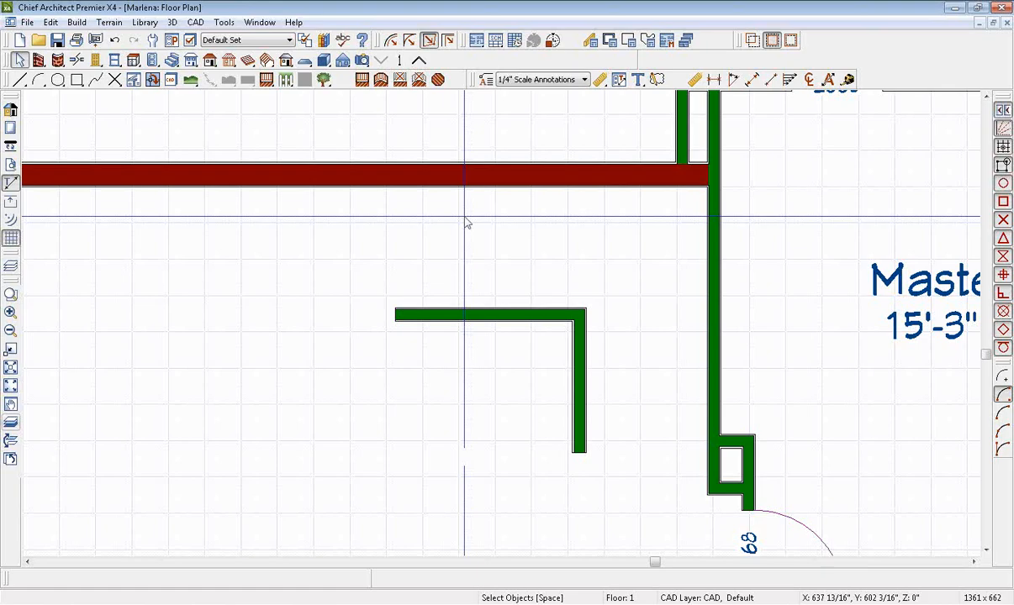
# - Check the stairs in the Marlena PDF, then draw an upward straight staircase about 63" long and 39" wide beside the Master Suite wall
pyautogui.moveTo(632, 318); pyautogui.dragTo(498, 217, button='middle')
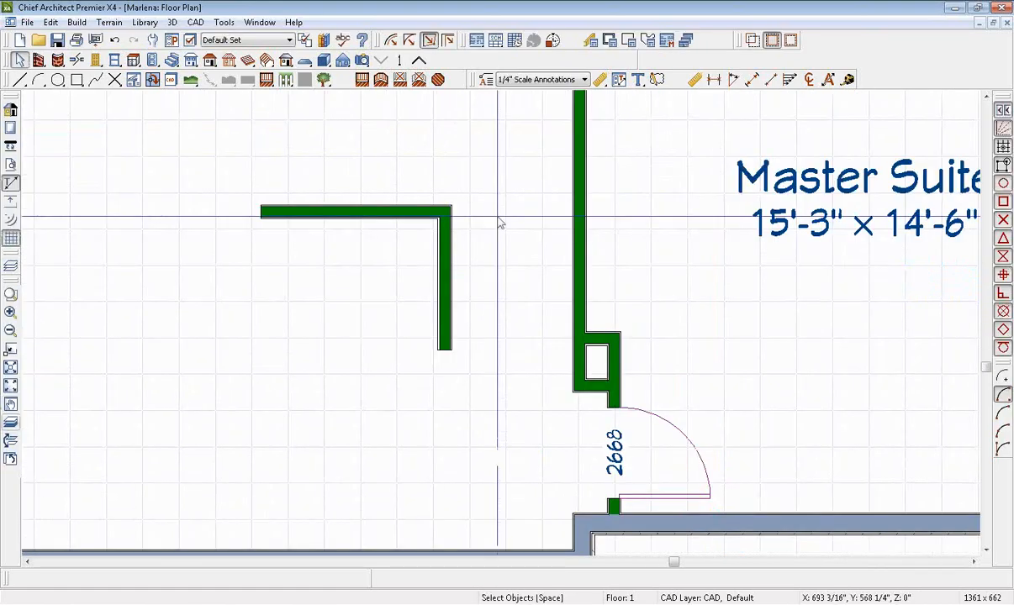
pyautogui.hotkey('alt', 'Tab')
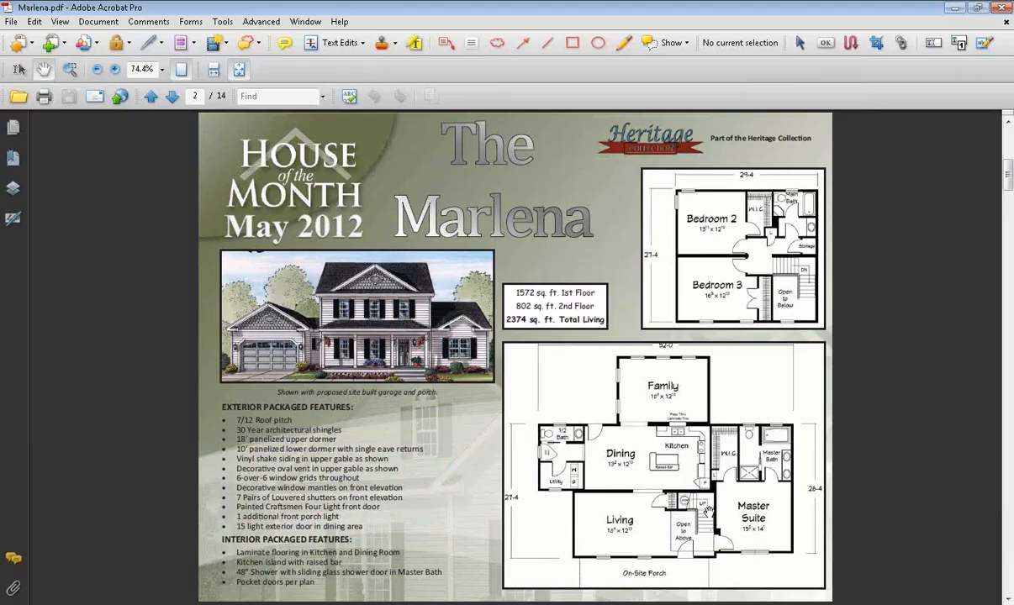
pyautogui.hotkey('alt', 'Tab')
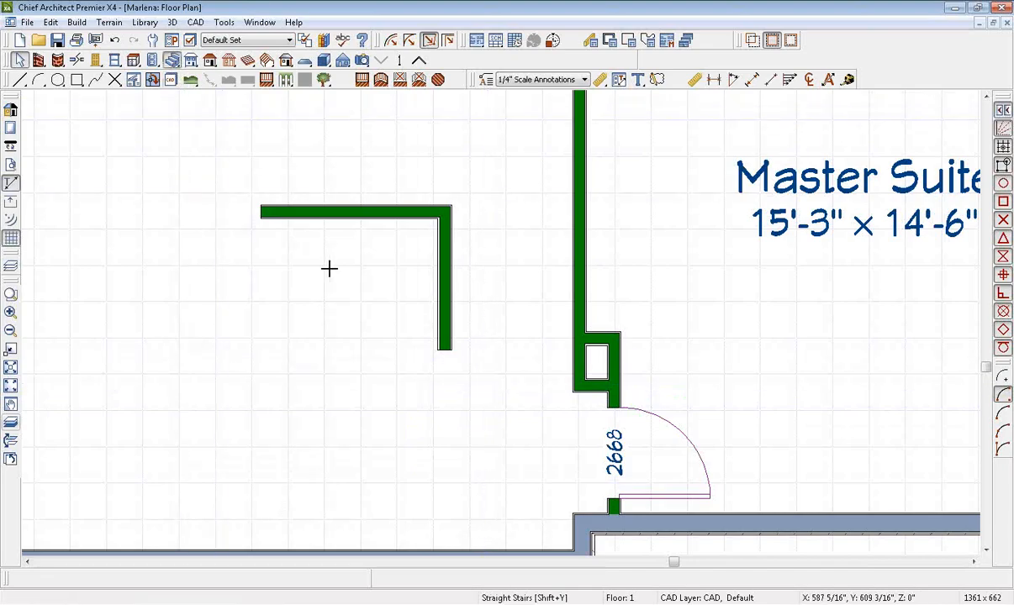
pyautogui.moveTo(512, 386); pyautogui.dragTo(522, 198)
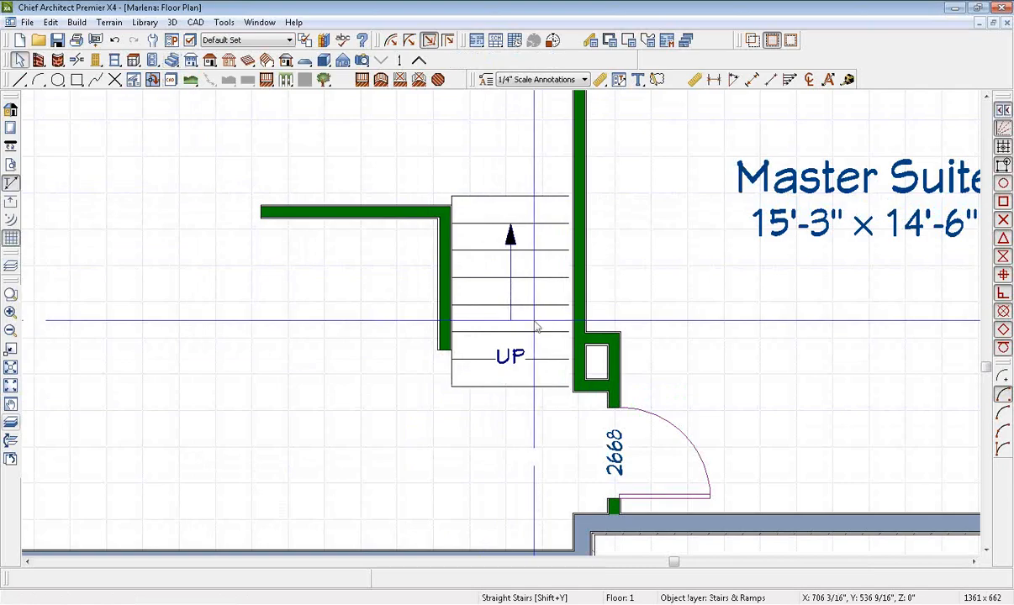
pyautogui.doubleClick(538, 327)
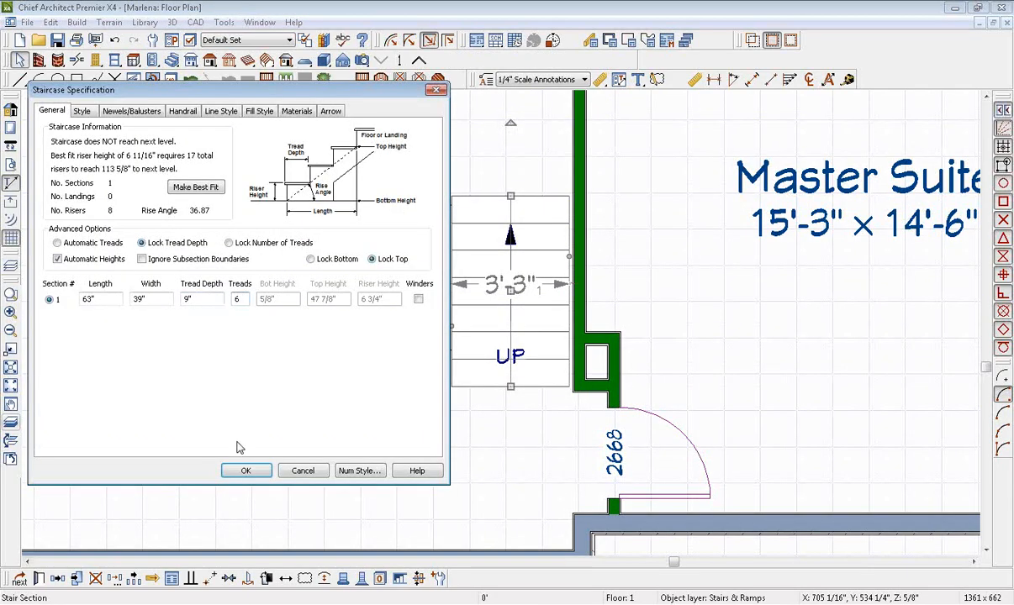
pyautogui.click(252, 472)
# - Widen the staircase to 3'-8" so both sides reach the framing of the adjoining walls
pyautogui.scroll(2, 534, 308)
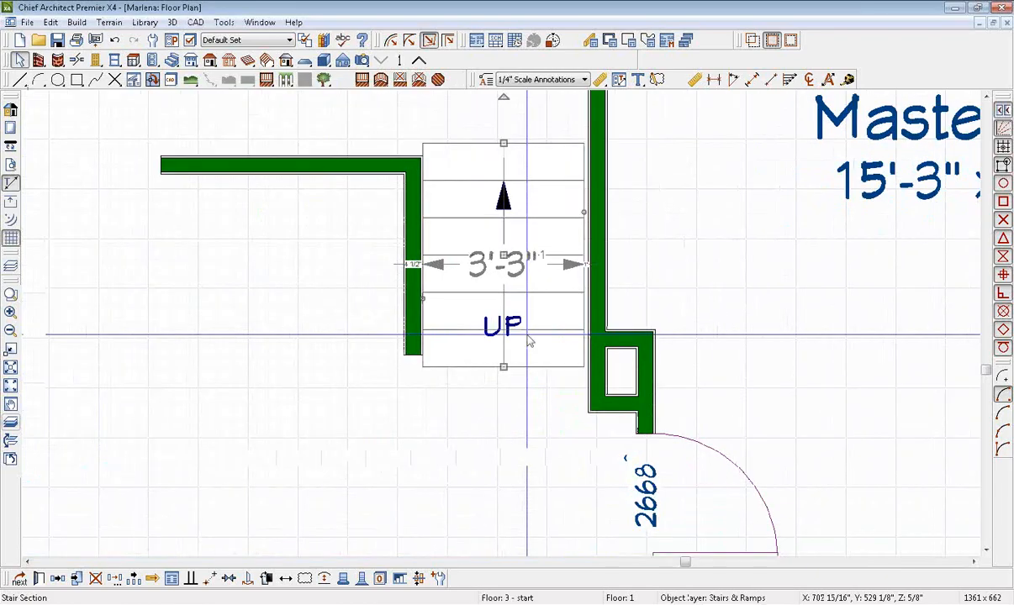
pyautogui.moveTo(505, 255); pyautogui.dragTo(530, 266)
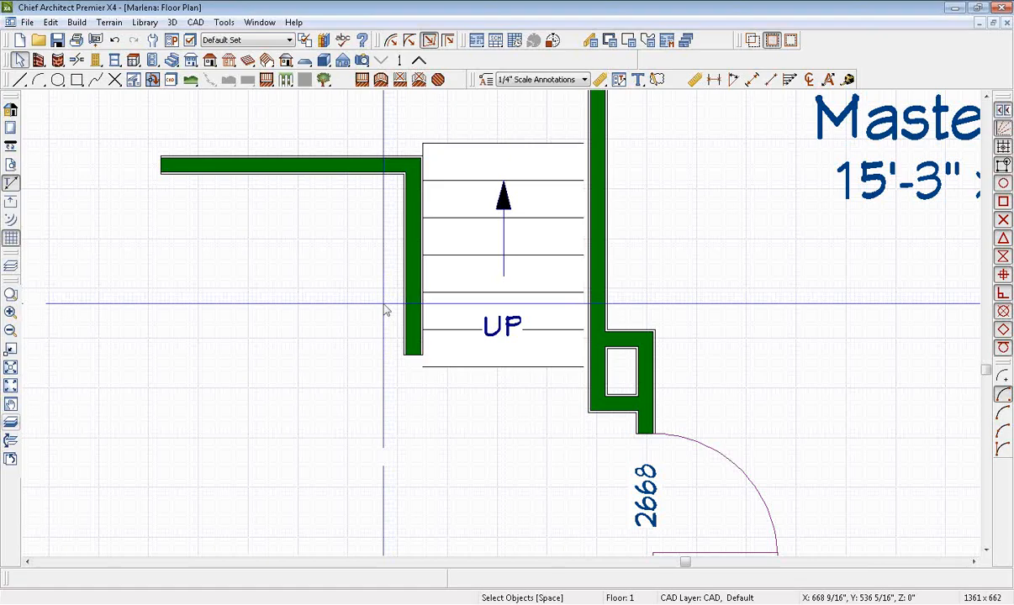
pyautogui.scroll(3, 385, 311)
pyautogui.click(425, 252)
pyautogui.moveTo(411, 353); pyautogui.dragTo(374, 350)
pyautogui.scroll(3, 389, 353)
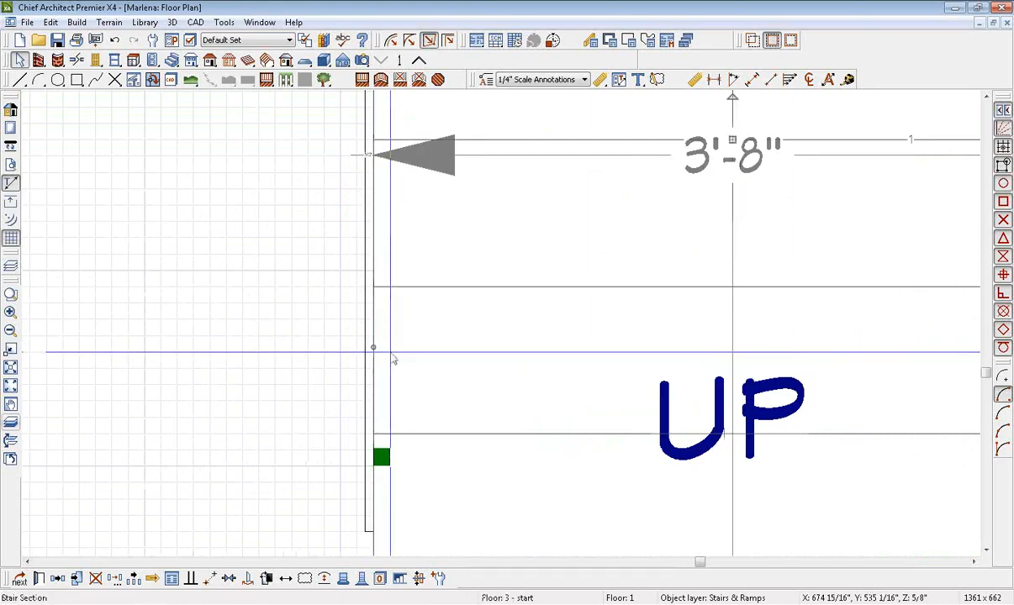
pyautogui.scroll(-2, 374, 350)
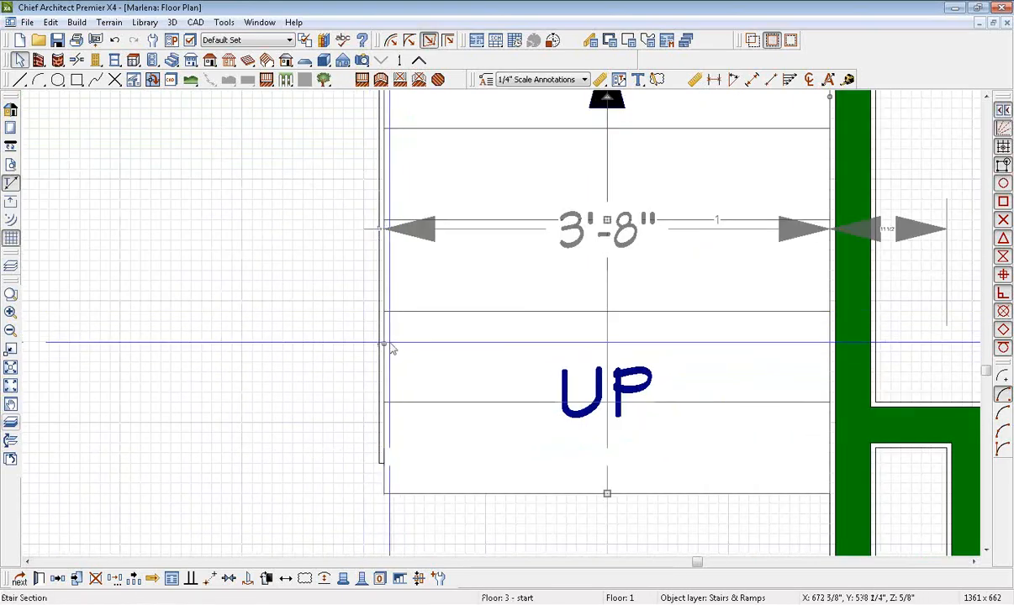
pyautogui.scroll(-2, 412, 352)
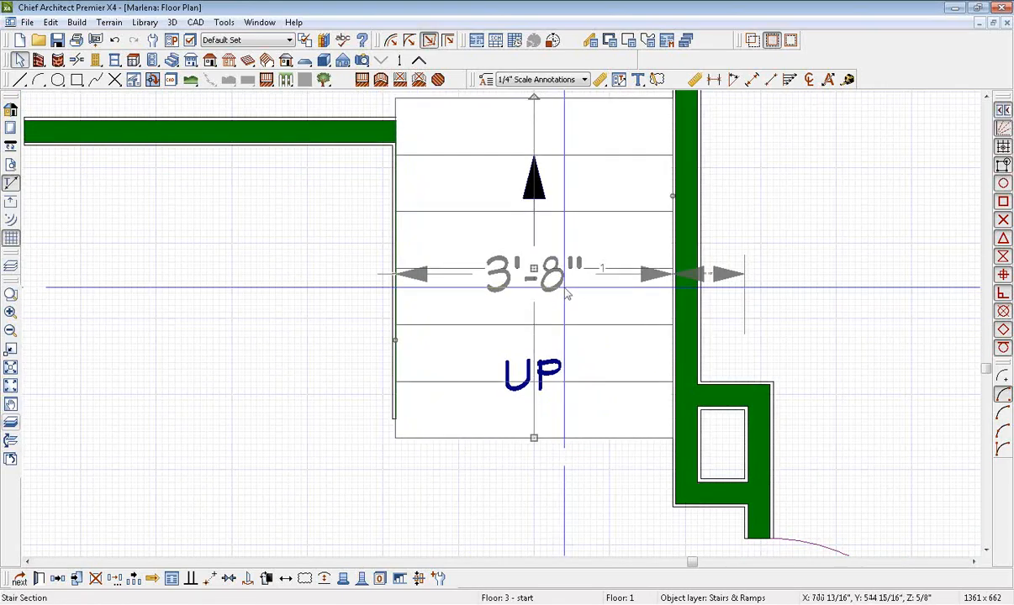
# - Move the staircase point to point so its upper corner meets the lower framing edge of the L's horizontal wall
pyautogui.moveTo(328, 248); pyautogui.dragTo(332, 322, button='middle')
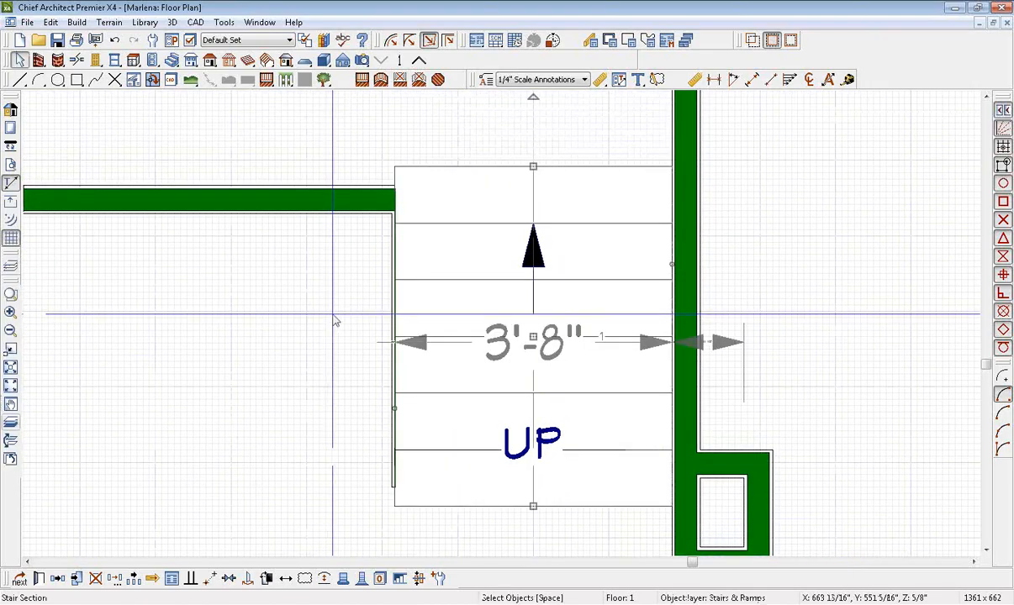
pyautogui.scroll(3, 399, 154)
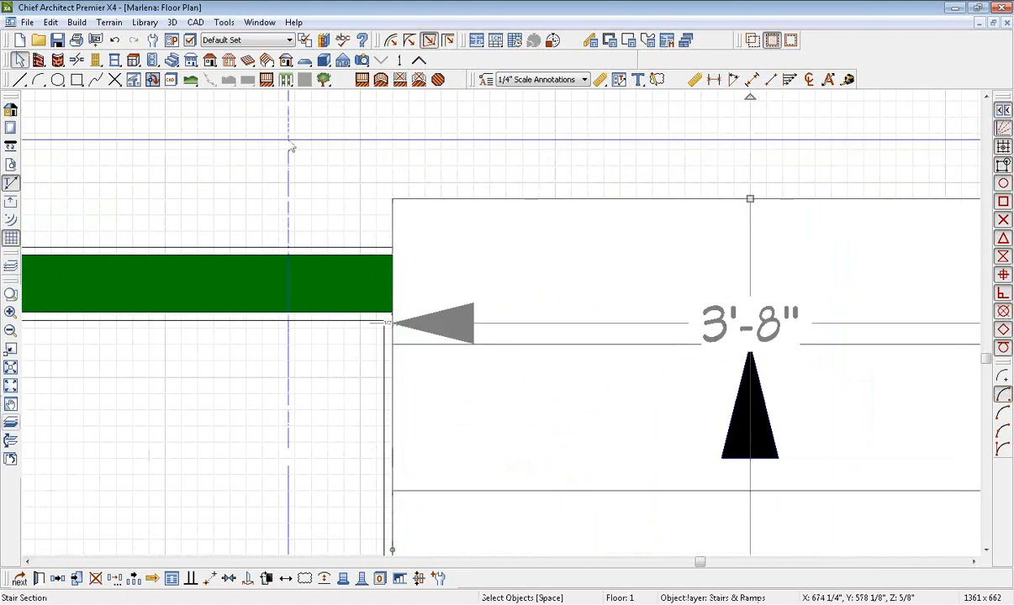
pyautogui.click(212, 586)
pyautogui.click(391, 202)
pyautogui.click(392, 313)
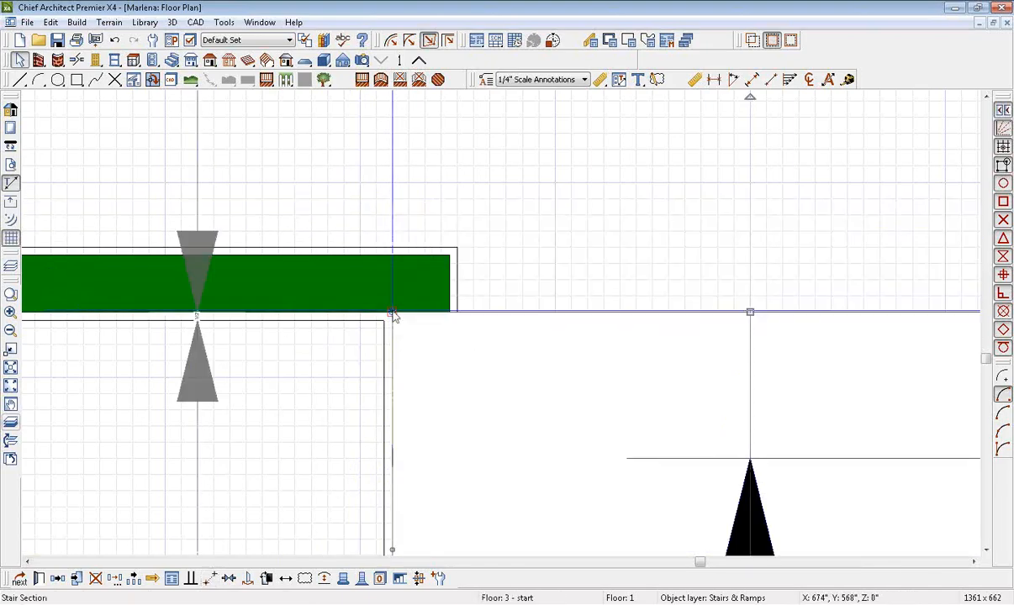
pyautogui.click(329, 336)
pyautogui.scroll(-8, 339, 337)
pyautogui.moveTo(258, 436); pyautogui.dragTo(426, 341, button='middle')
pyautogui.scroll(-1, 396, 245)
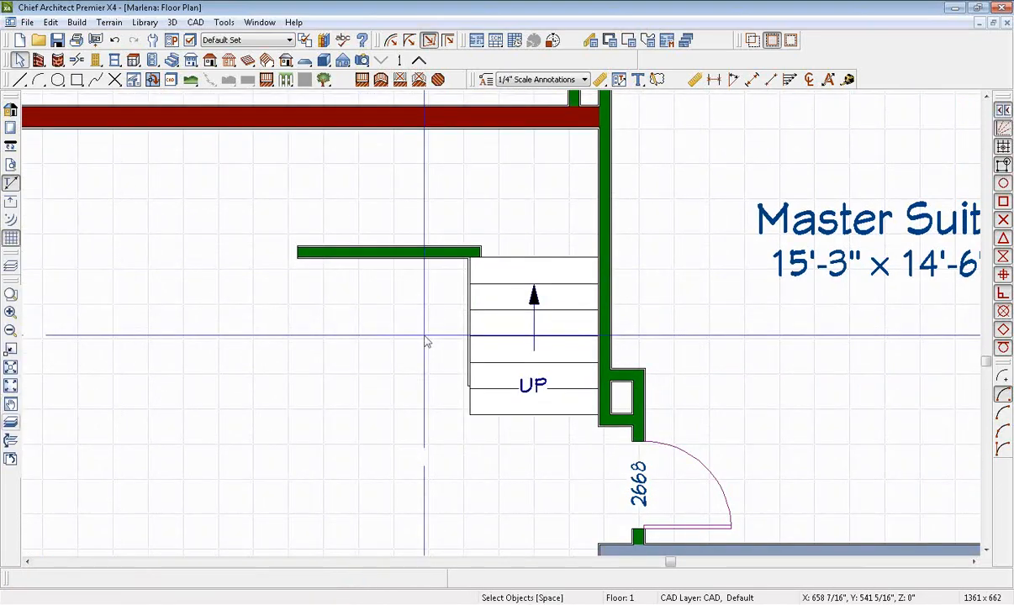
# - Draw a leftward straight staircase about 45" long and 39" wide above the L's horizontal wall, checking its layout in the Marlena PDF
pyautogui.click(171, 59)
pyautogui.click(324, 190)
pyautogui.hotkey('alt', 'Tab')
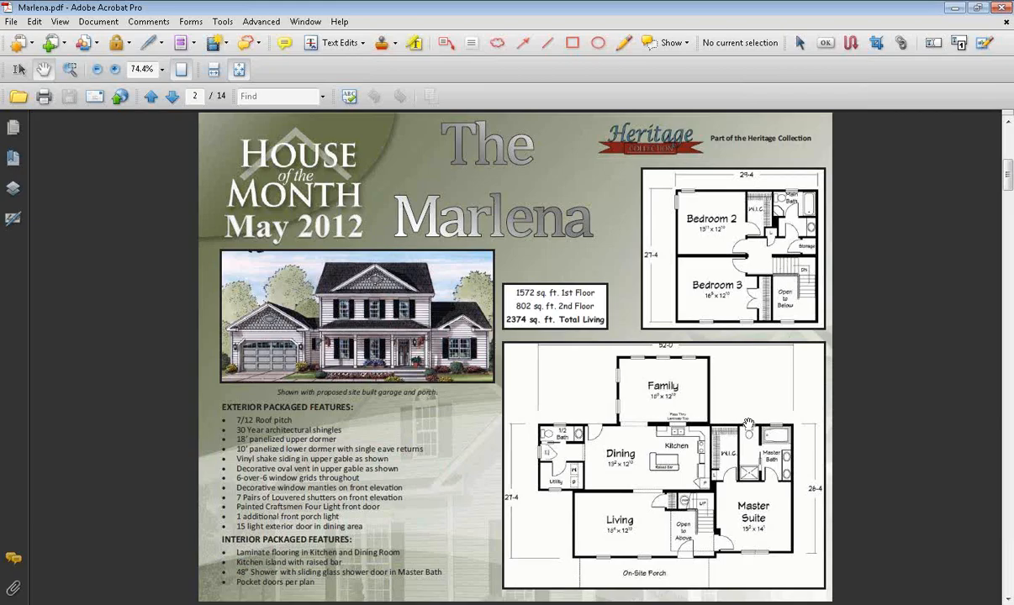
pyautogui.hotkey('alt', 'Tab')
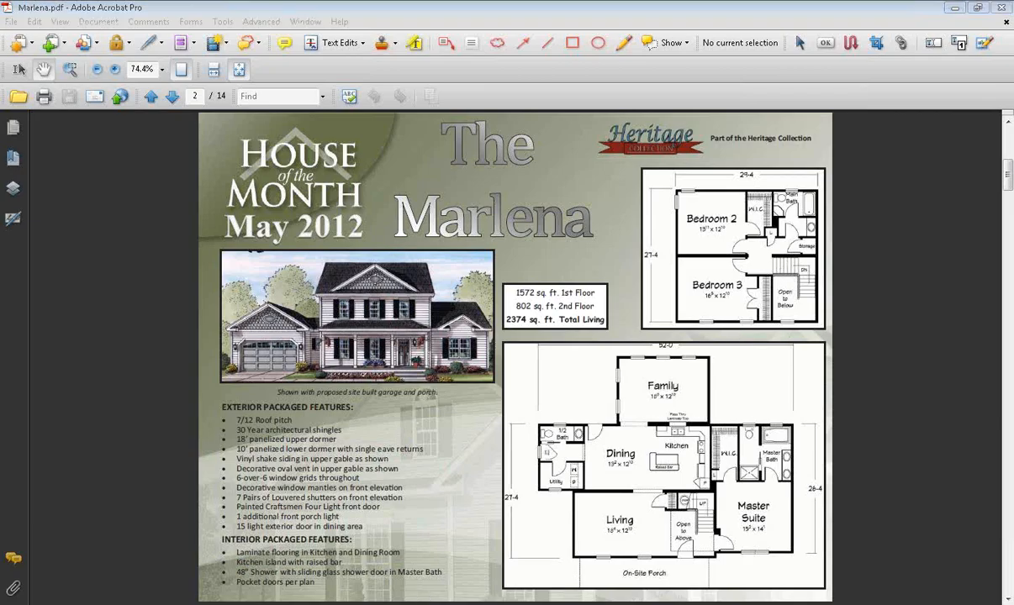
pyautogui.scroll(2, 409, 198)
pyautogui.press('space')
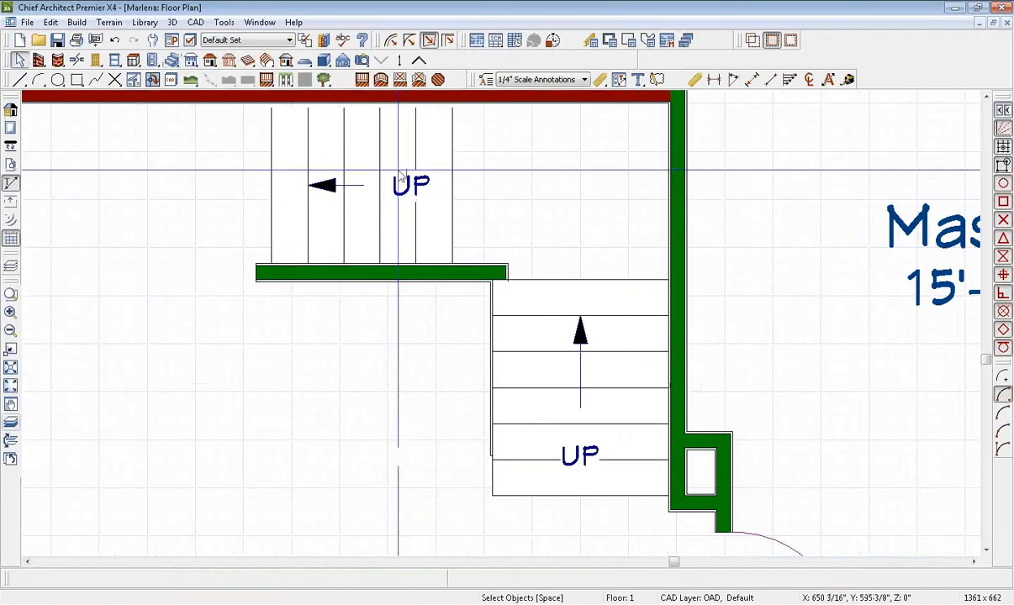
# - Widen the leftward staircase so its lower side meets the lower framing edge of the L's horizontal wall
pyautogui.click(373, 181)
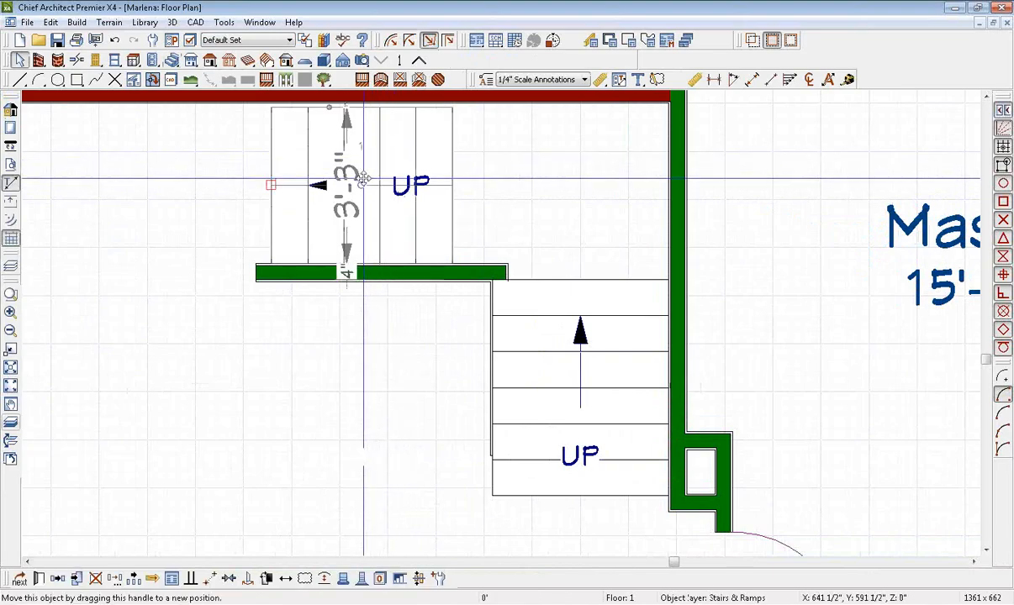
pyautogui.scroll(2, 375, 252)
pyautogui.moveTo(417, 271); pyautogui.dragTo(454, 314)
pyautogui.scroll(2, 460, 322)
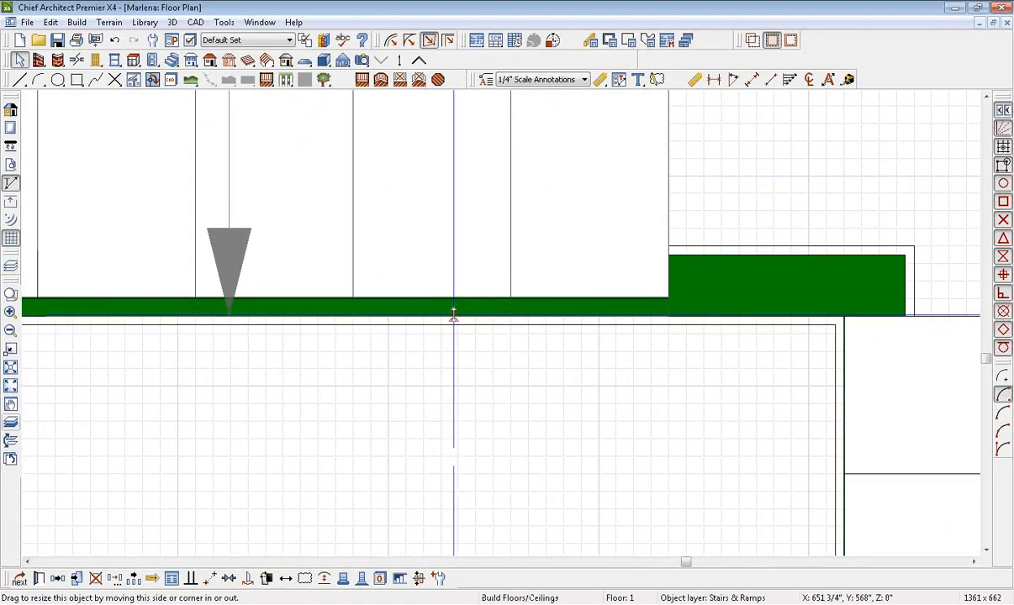
# - Move the leftward staircase point to point so its lower corner meets the upper corner of the upward staircase
pyautogui.scroll(-2, 504, 344)
pyautogui.moveTo(615, 369); pyautogui.dragTo(385, 327, button='middle')
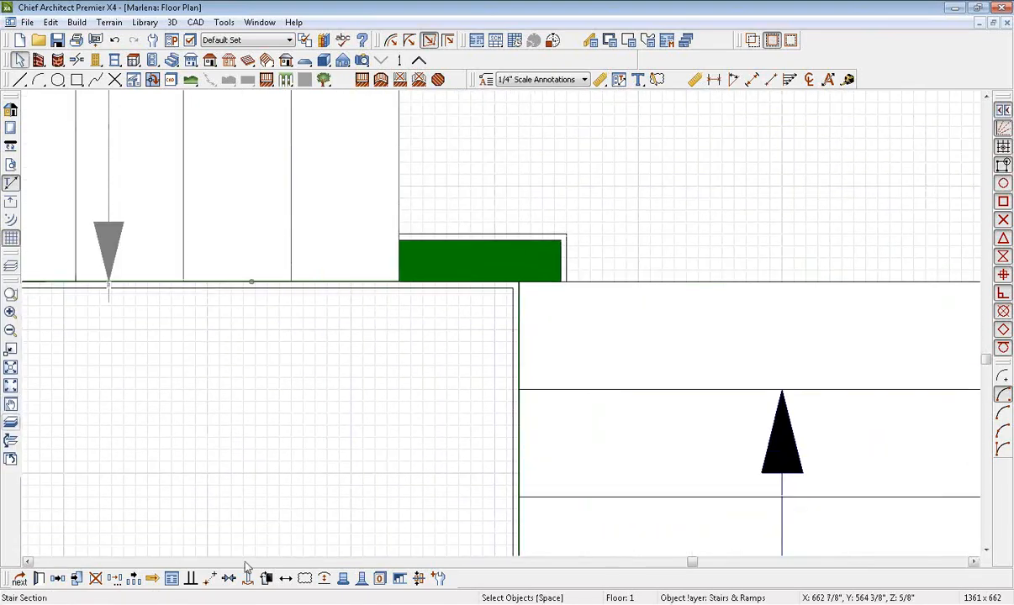
pyautogui.click(209, 580)
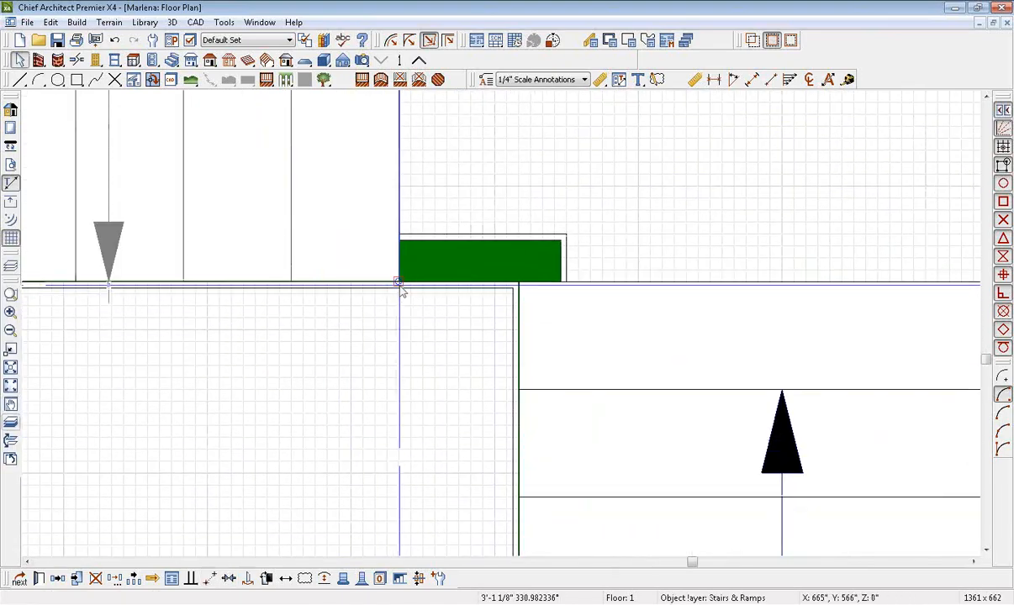
pyautogui.click(398, 282)
pyautogui.click(519, 282)
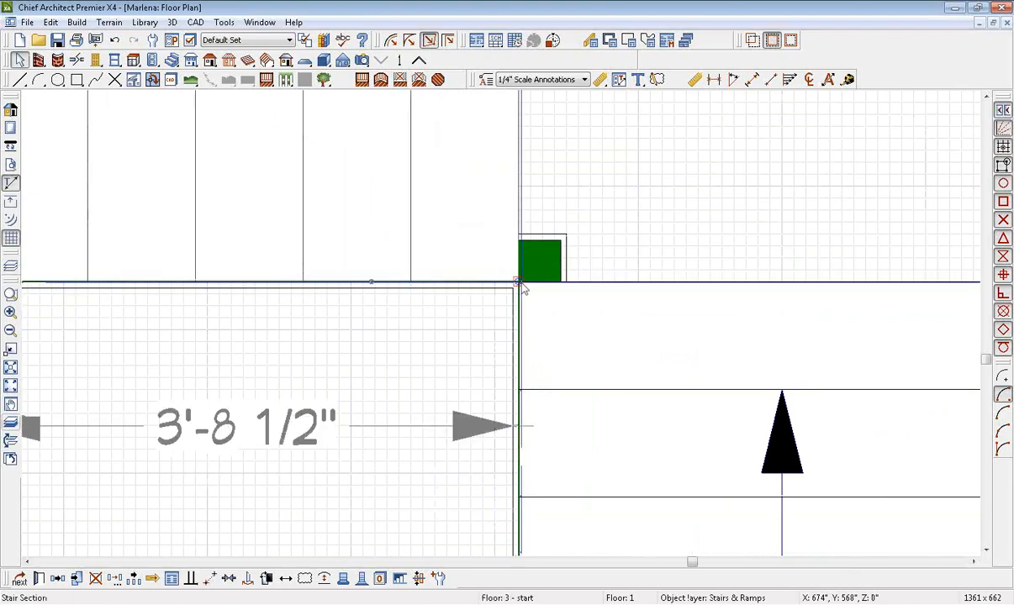
pyautogui.scroll(-5, 479, 319)
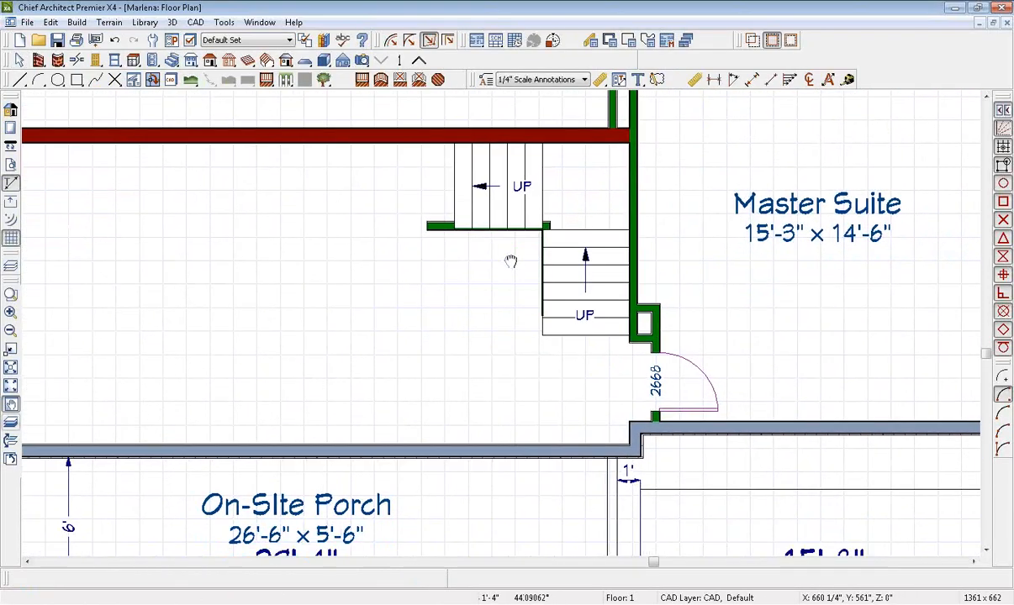
# - Create a full camera view aimed at the two staircases and examine both flights from a higher angle
pyautogui.click(361, 59)
pyautogui.moveTo(384, 369); pyautogui.dragTo(477, 289)
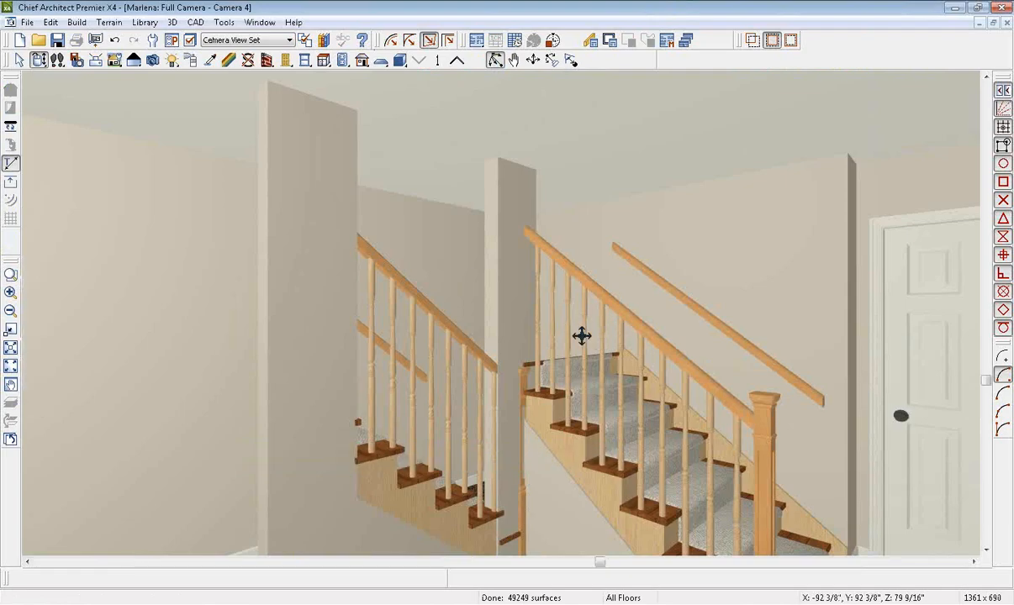
pyautogui.moveTo(581, 335); pyautogui.dragTo(551, 401)
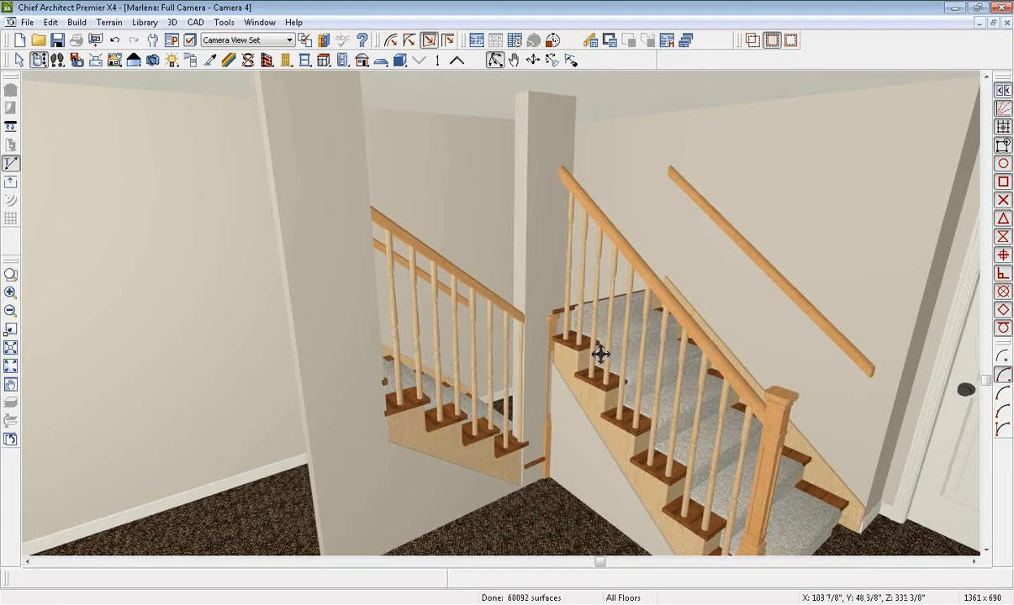
pyautogui.click(11, 440)
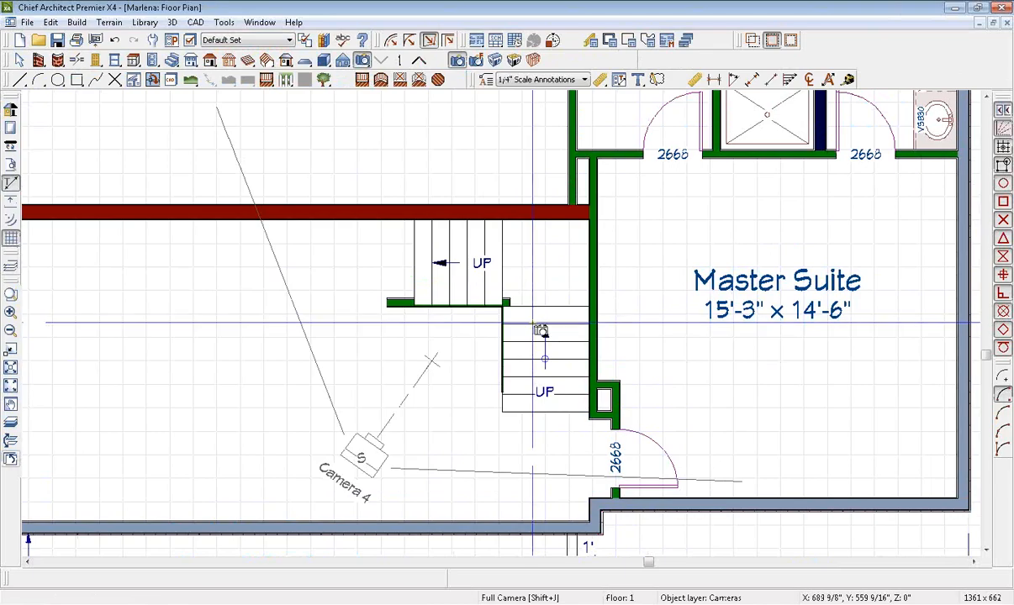
# - Add a stair landing in the corner gap to join the upward and leftward staircases
pyautogui.click(171, 61)
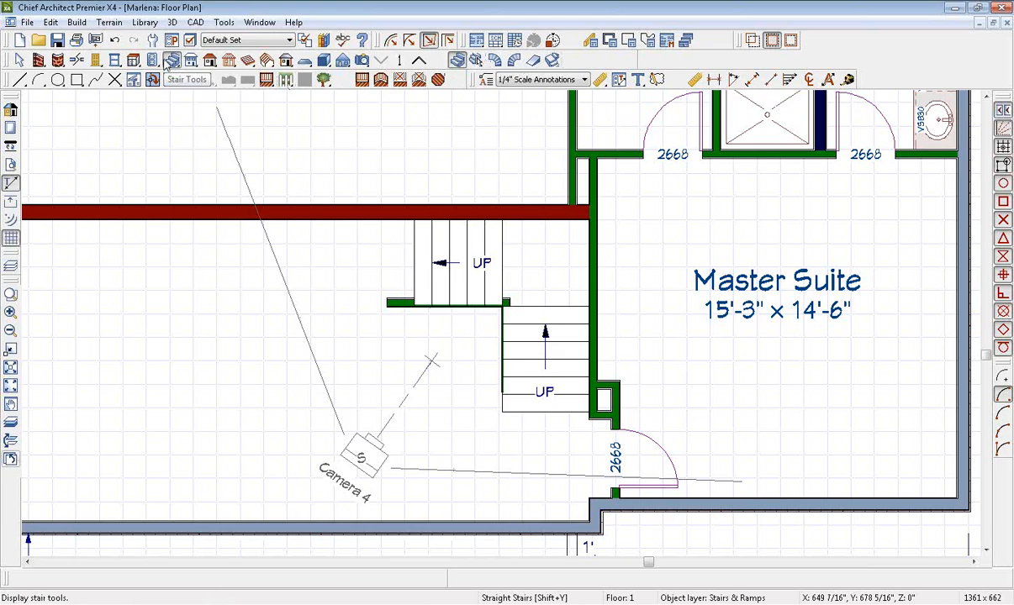
pyautogui.click(544, 276)
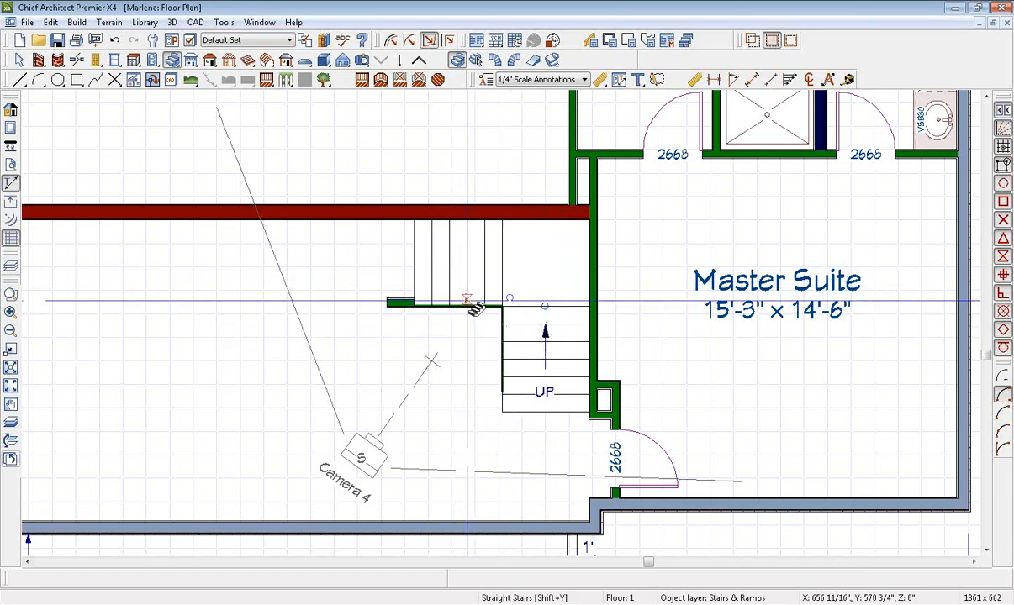
pyautogui.press('space')
# - Examine the joined flights and the wall beneath them in the Camera 4 view from several angles, and return to the floor plan
pyautogui.moveTo(459, 306); pyautogui.dragTo(496, 209, button='middle')
pyautogui.doubleClick(414, 369)
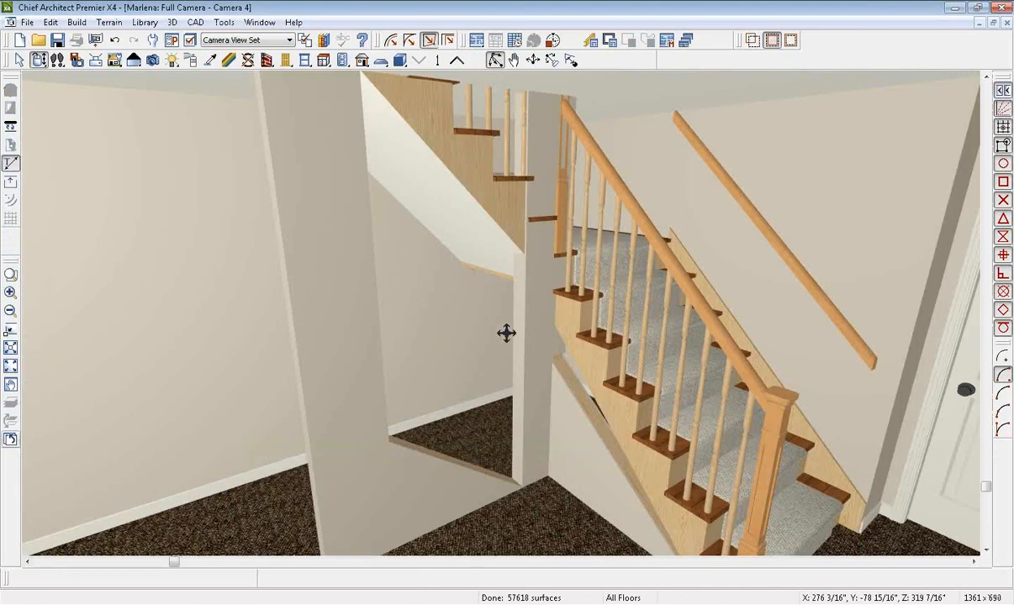
pyautogui.moveTo(618, 315)
pyautogui.mouseDown()
pyautogui.moveTo(477, 310)
pyautogui.moveTo(671, 310)
pyautogui.moveTo(606, 311)
pyautogui.mouseUp()
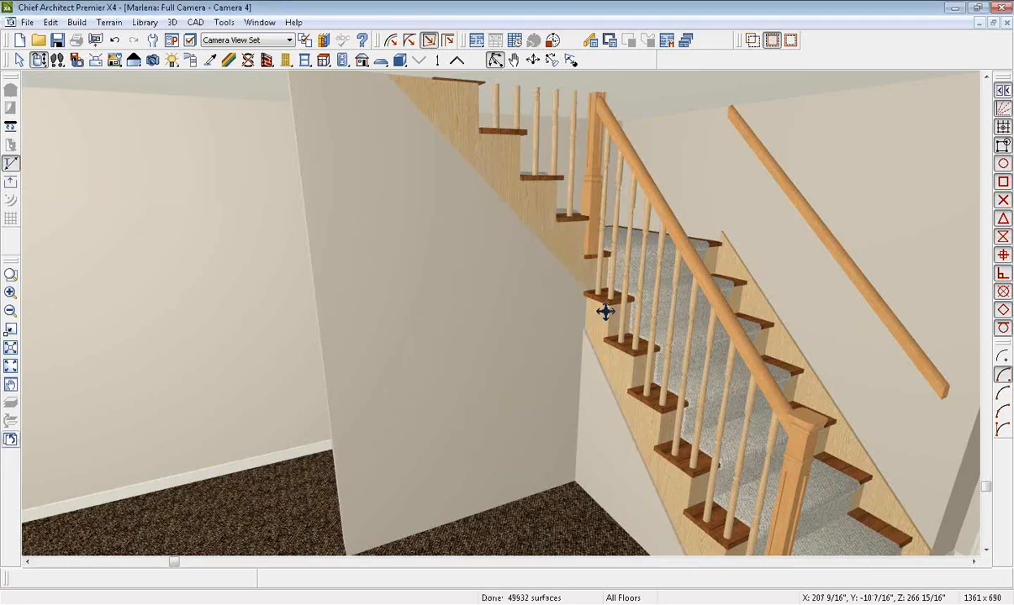
pyautogui.moveTo(681, 298); pyautogui.dragTo(754, 306)
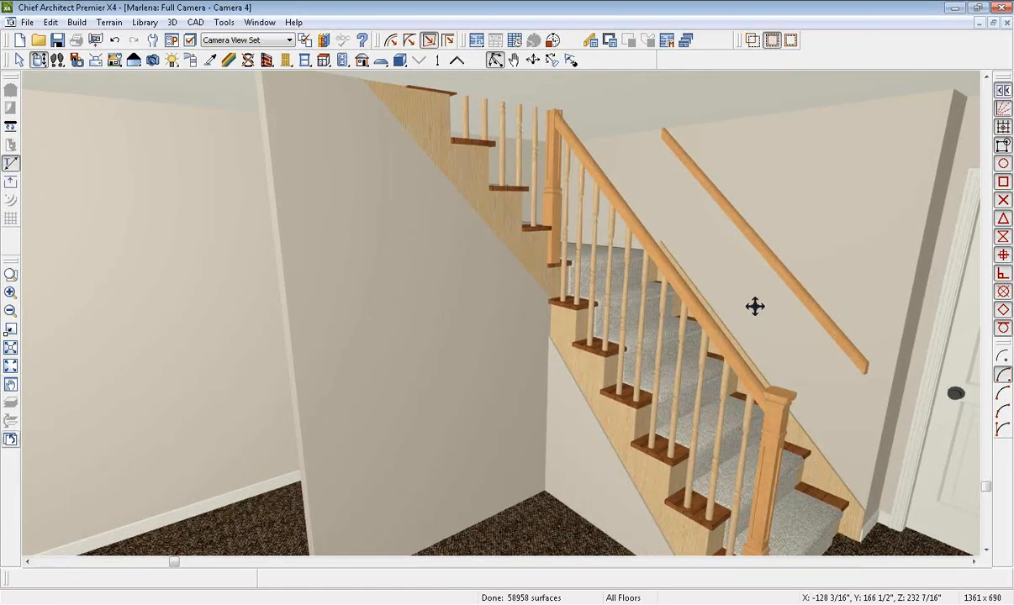
pyautogui.moveTo(749, 303); pyautogui.dragTo(729, 199)
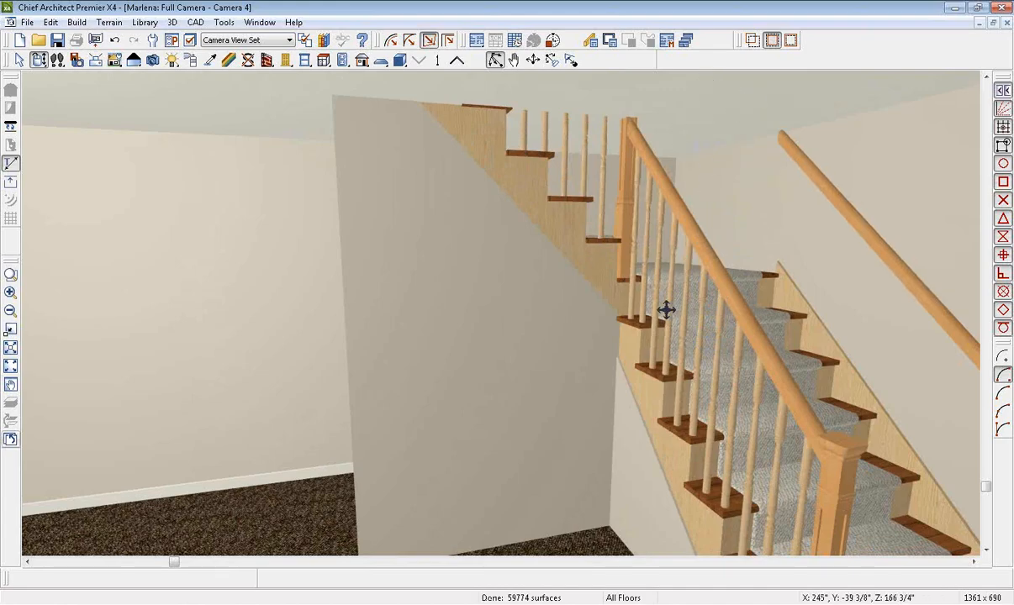
pyautogui.click(259, 22)
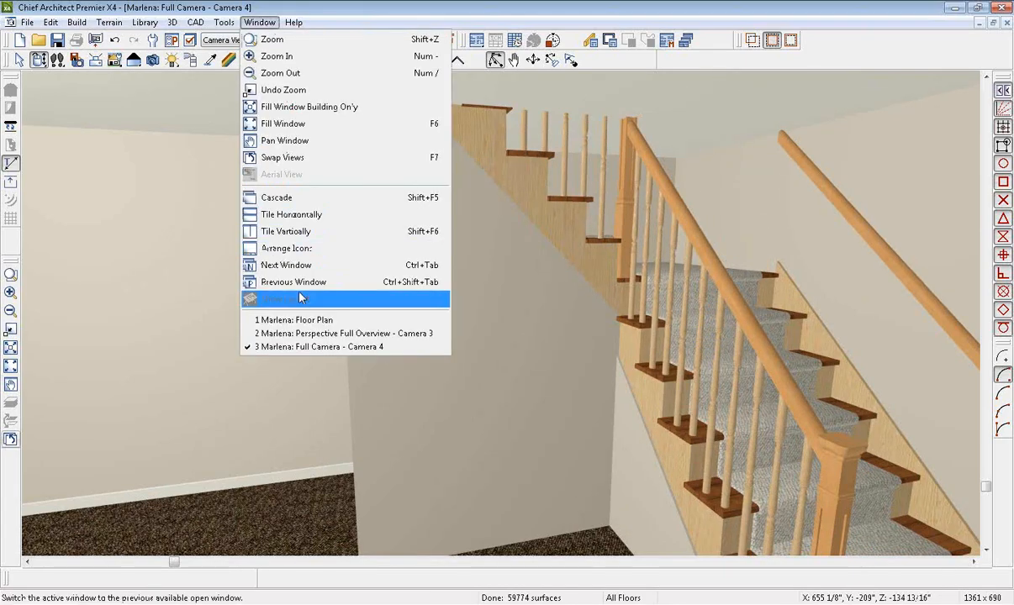
pyautogui.click(299, 320)
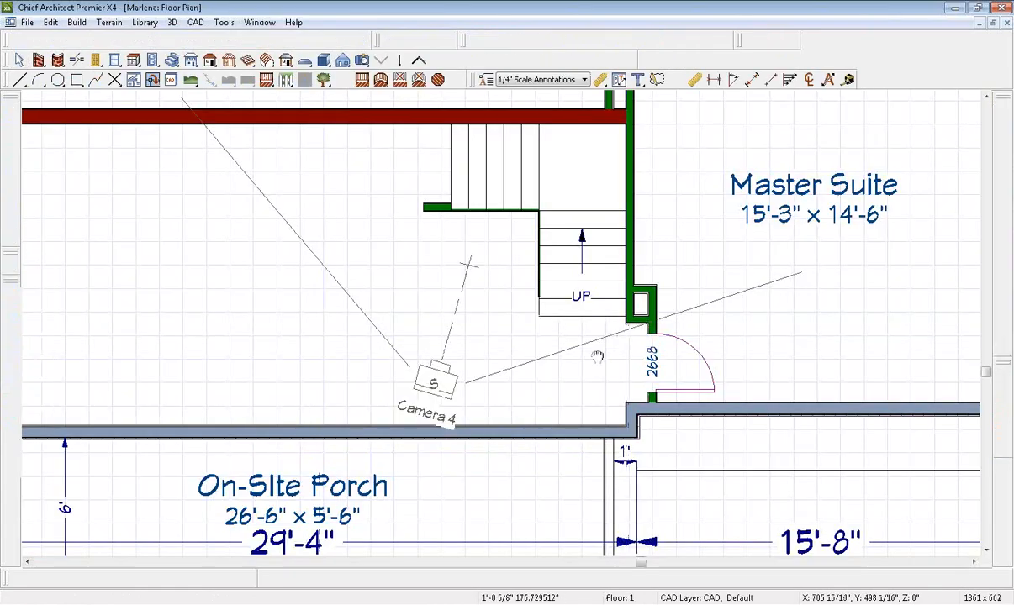
# - Lengthen the upper flight beyond the landing to 54" with six treads, checking the staircase specification before and after
pyautogui.doubleClick(517, 342)
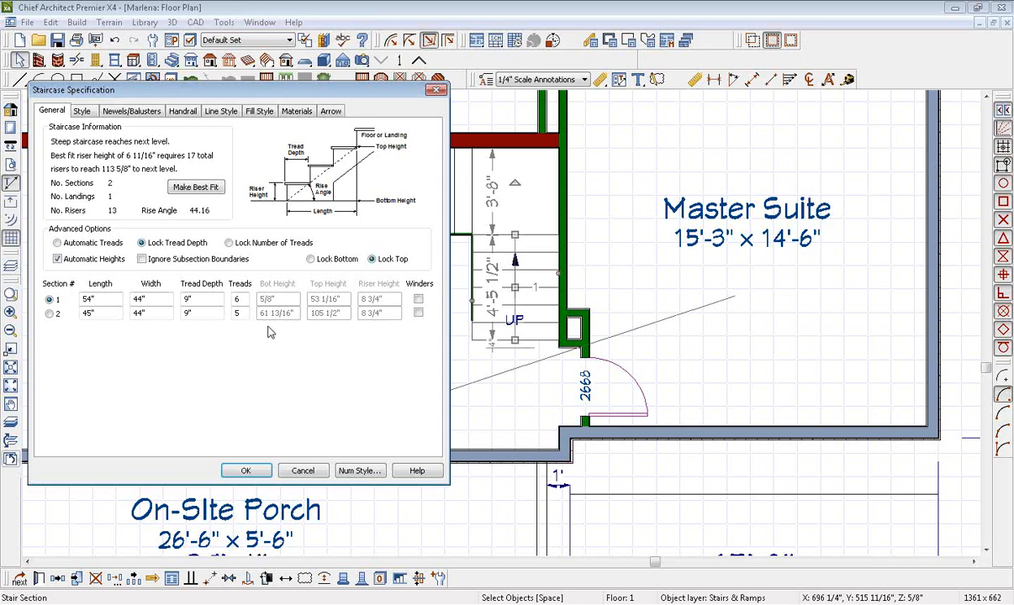
pyautogui.click(303, 471)
pyautogui.scroll(3, 418, 322)
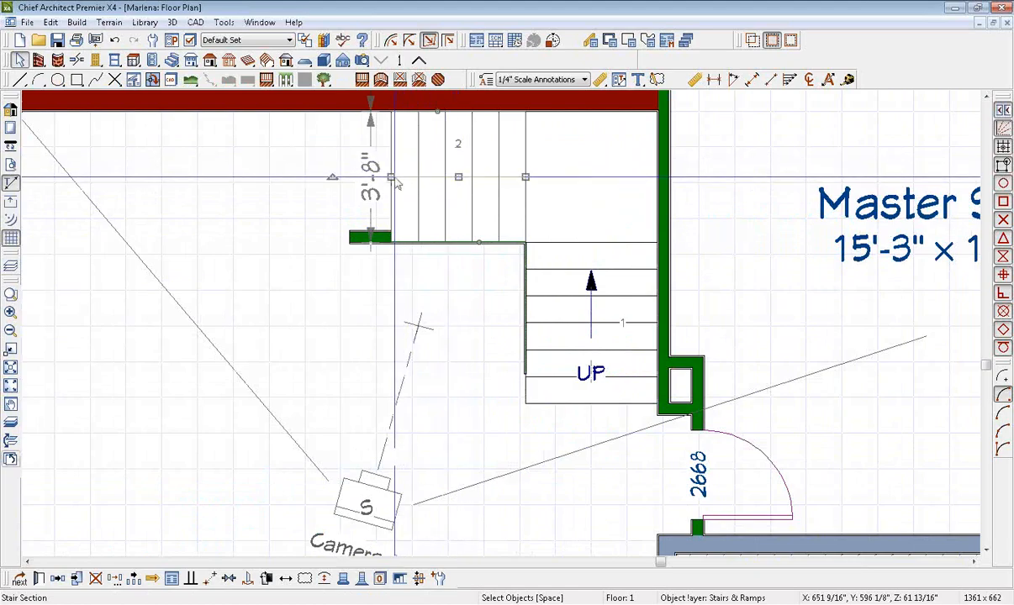
pyautogui.moveTo(392, 178); pyautogui.dragTo(364, 177)
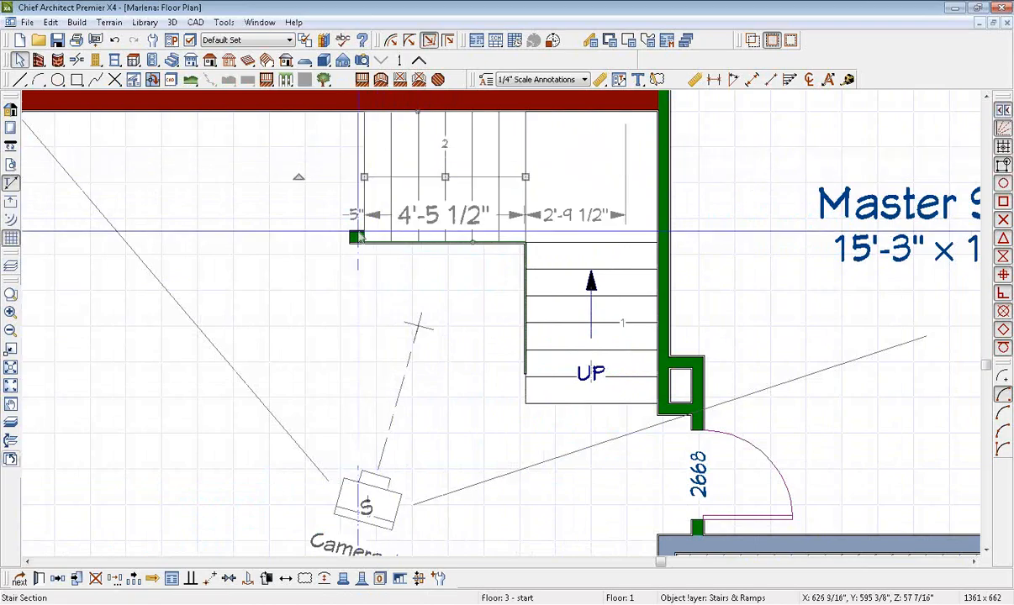
pyautogui.doubleClick(464, 150)
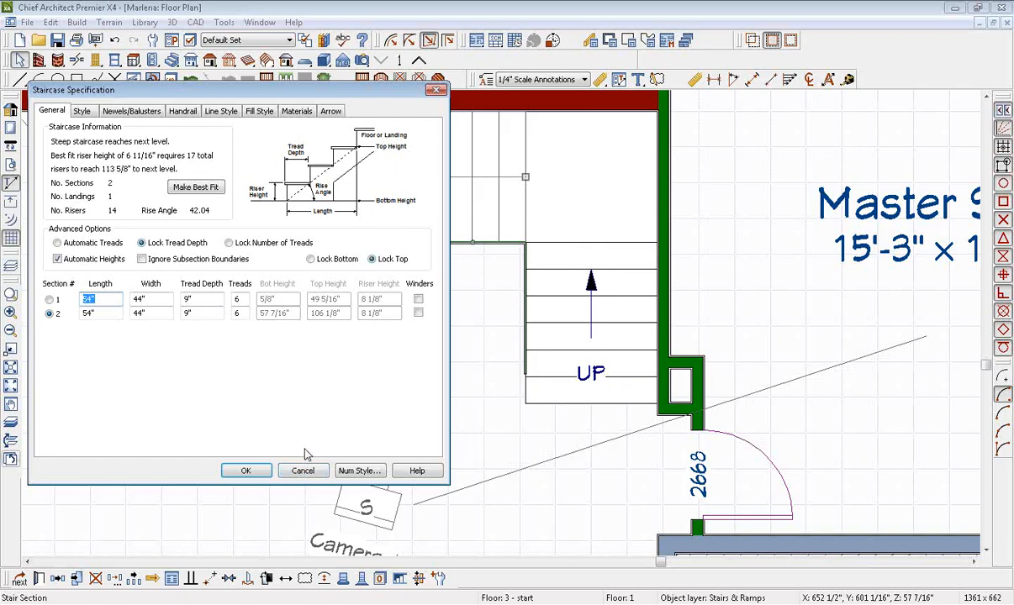
pyautogui.click(261, 475)
# - Examine the lengthened upper flight in the Camera 4 view, and return to the floor plan
pyautogui.scroll(-2, 453, 337)
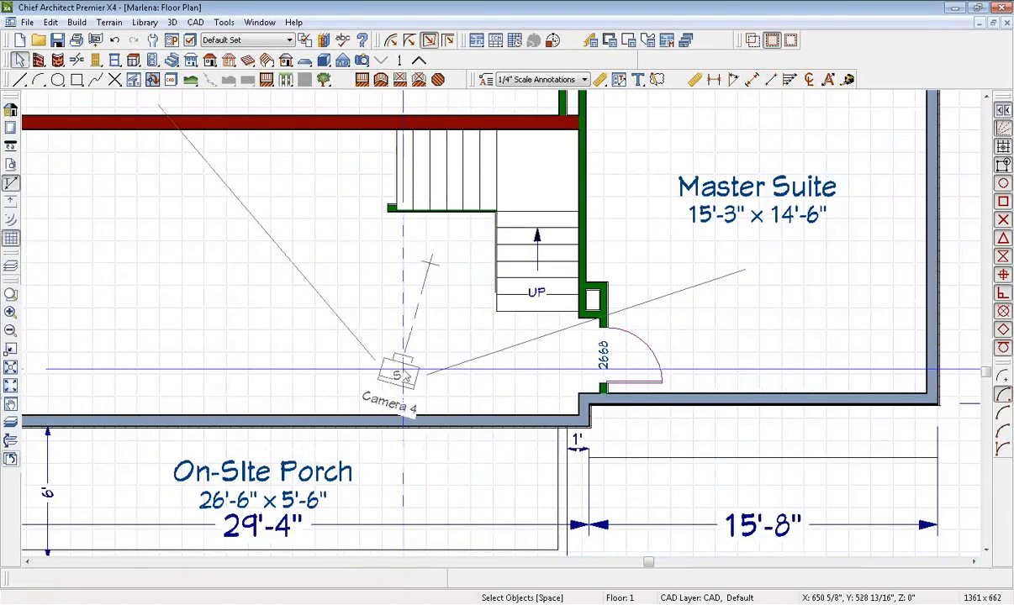
pyautogui.doubleClick(404, 374)
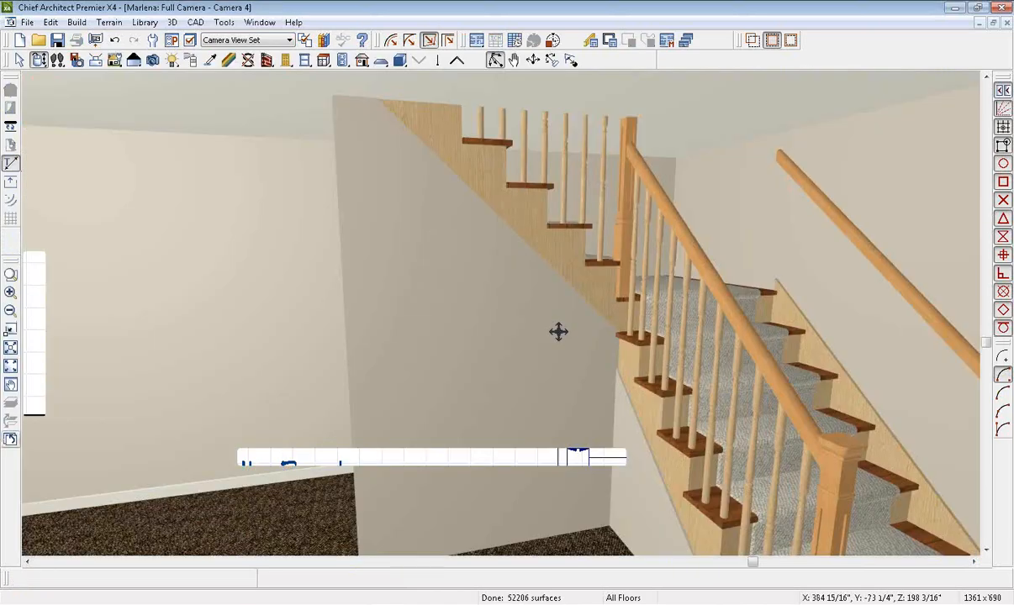
pyautogui.moveTo(514, 314); pyautogui.dragTo(675, 257)
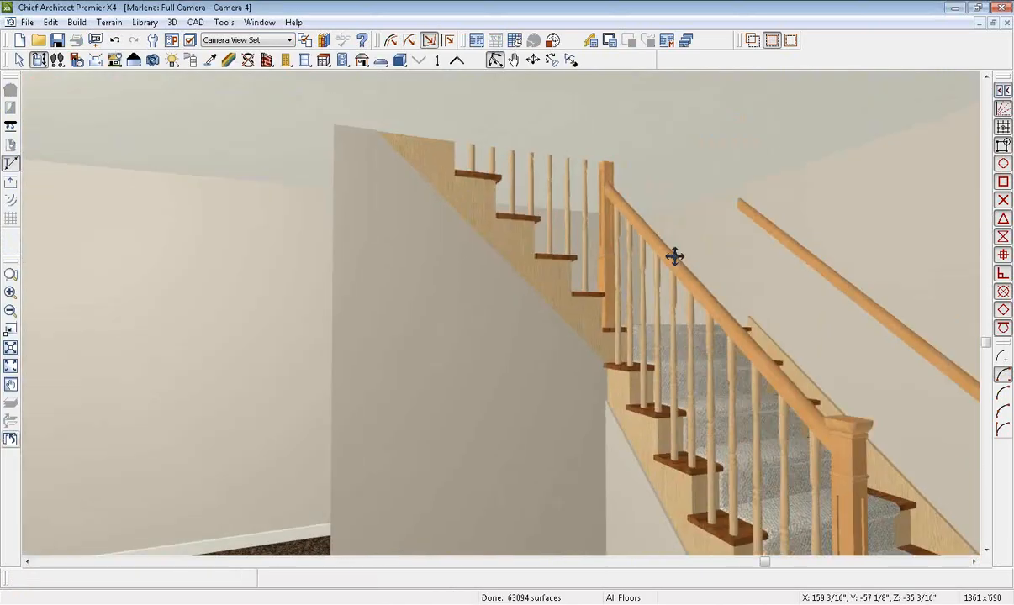
pyautogui.hotkey('ctrl', 'Tab')
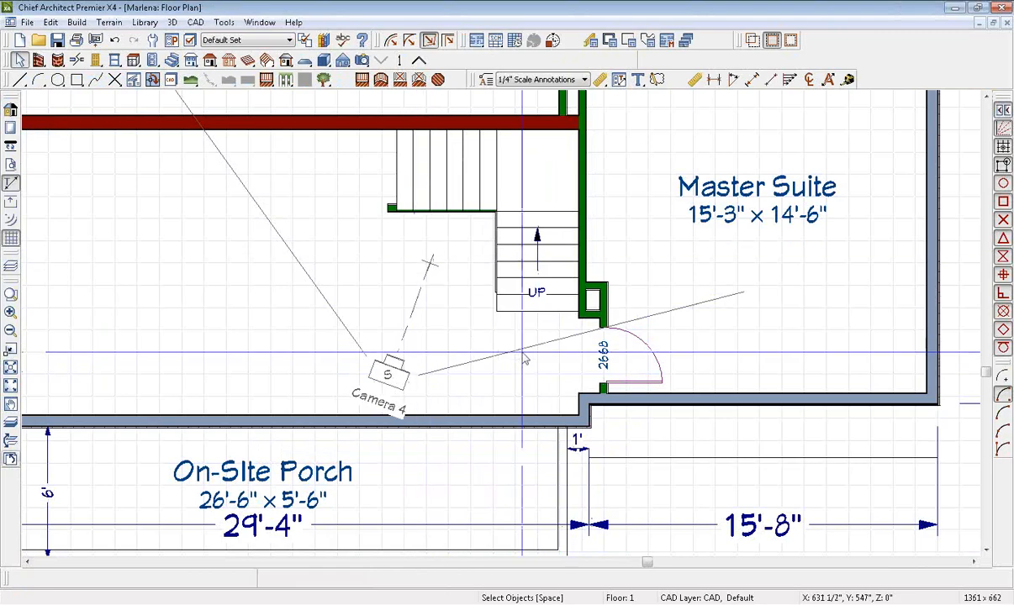
# - Create an automatic stairwell for the L-shaped staircase in the floor above
pyautogui.click(532, 316)
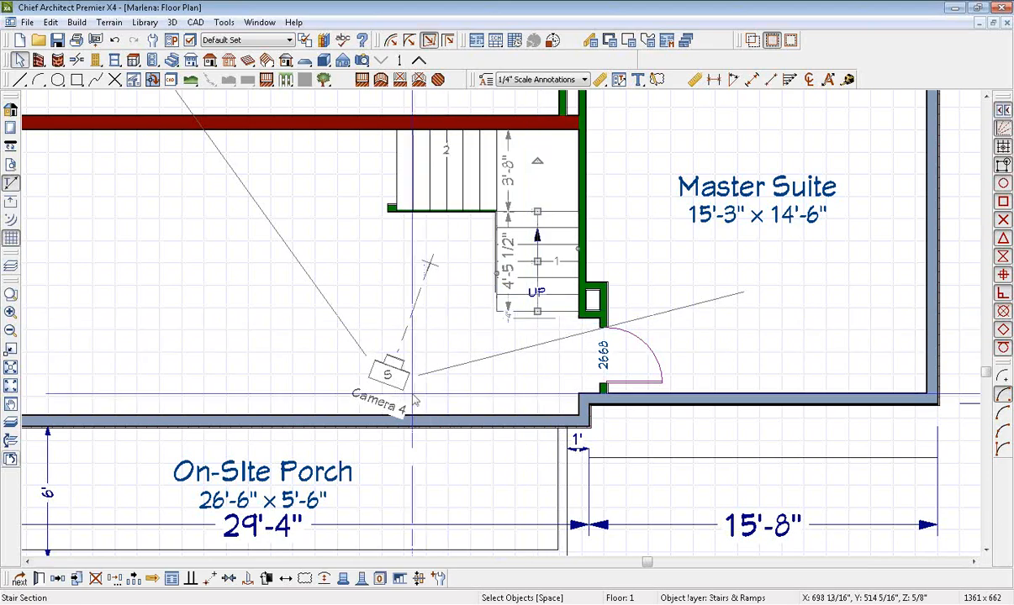
pyautogui.click(400, 580)
pyautogui.press('Escape')
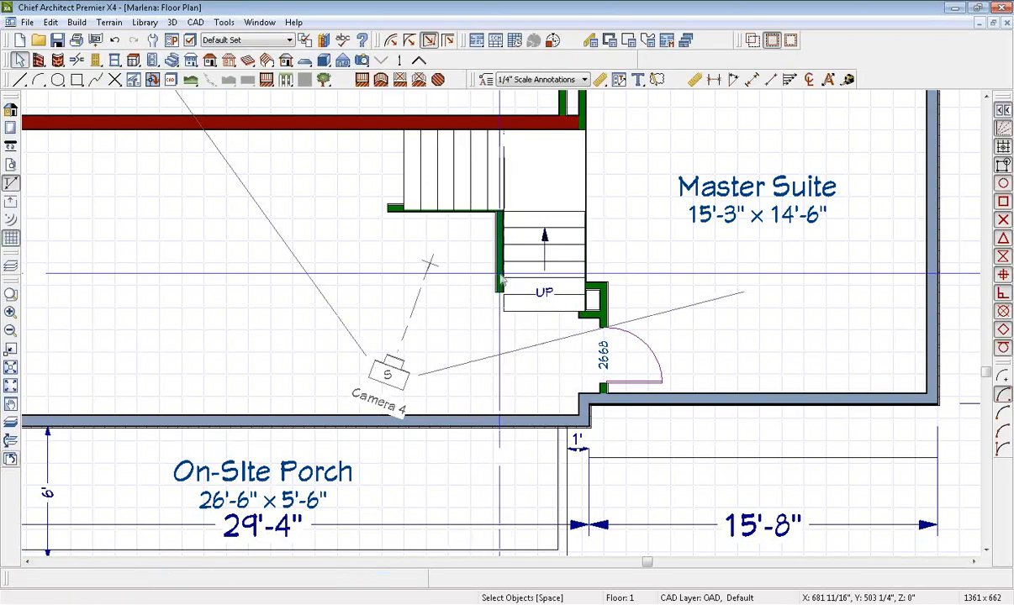
# - Reposition the whole L-shaped staircase against the Master Suite wall and the red wall, with its inner edges along the L walls
pyautogui.scroll(3, 502, 188)
pyautogui.click(551, 268)
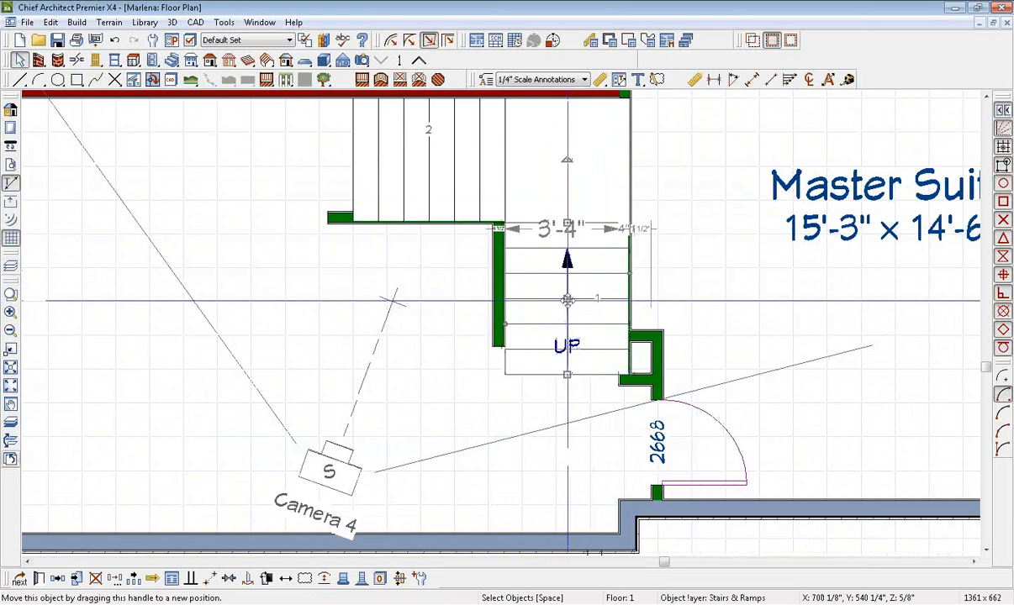
pyautogui.moveTo(567, 300); pyautogui.dragTo(503, 327)
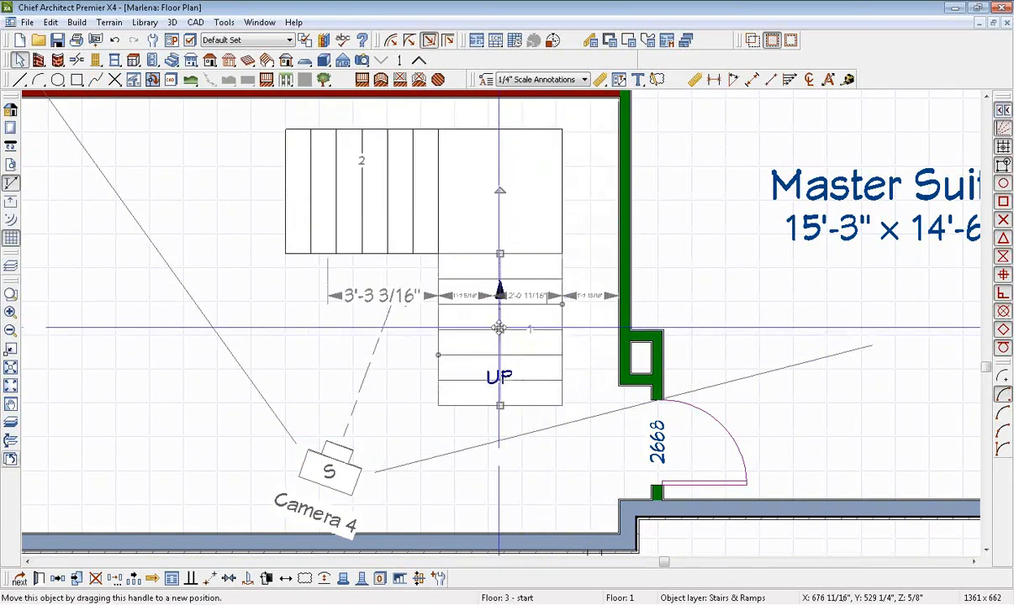
pyautogui.press('Escape')
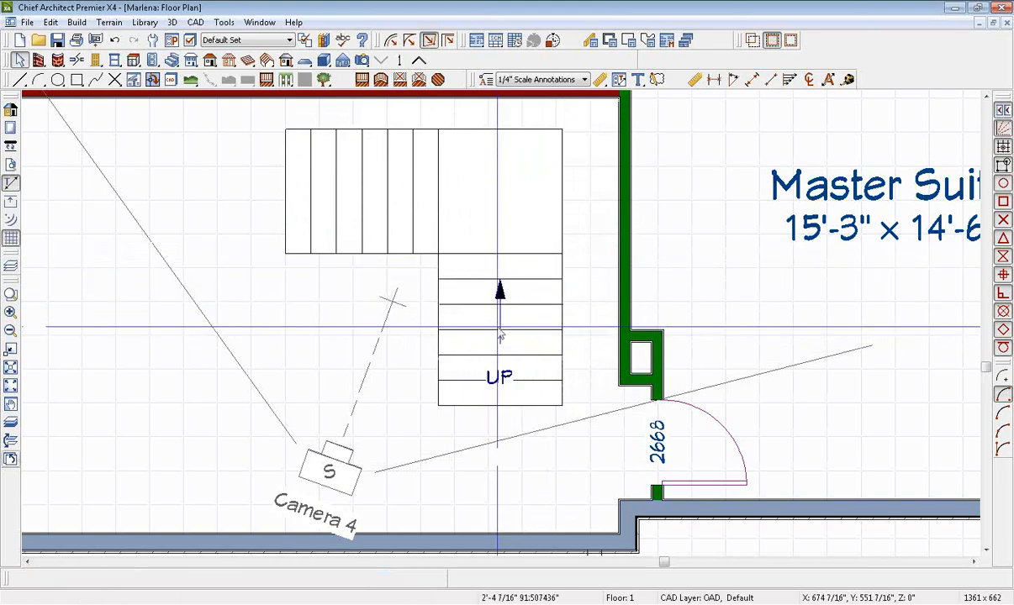
pyautogui.click(499, 329)
pyautogui.moveTo(499, 330); pyautogui.dragTo(570, 287)
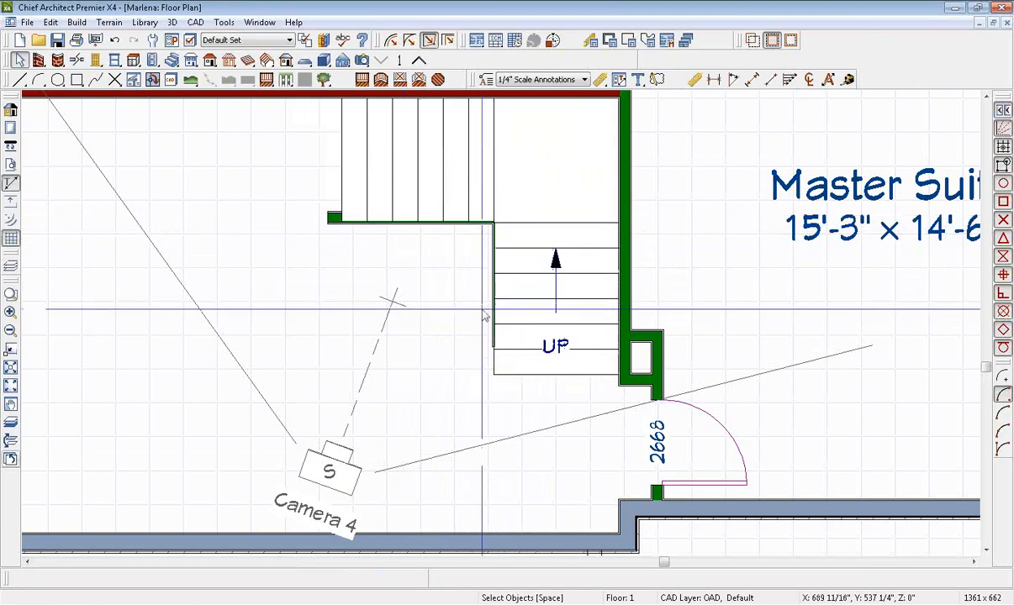
# - Go up to Floor 2 and inspect the stairwell beside Bedroom 3
pyautogui.click(424, 65)
pyautogui.moveTo(448, 335); pyautogui.dragTo(516, 320, button='middle')
pyautogui.scroll(-3, 514, 342)
pyautogui.moveTo(472, 211); pyautogui.dragTo(492, 259, button='middle')
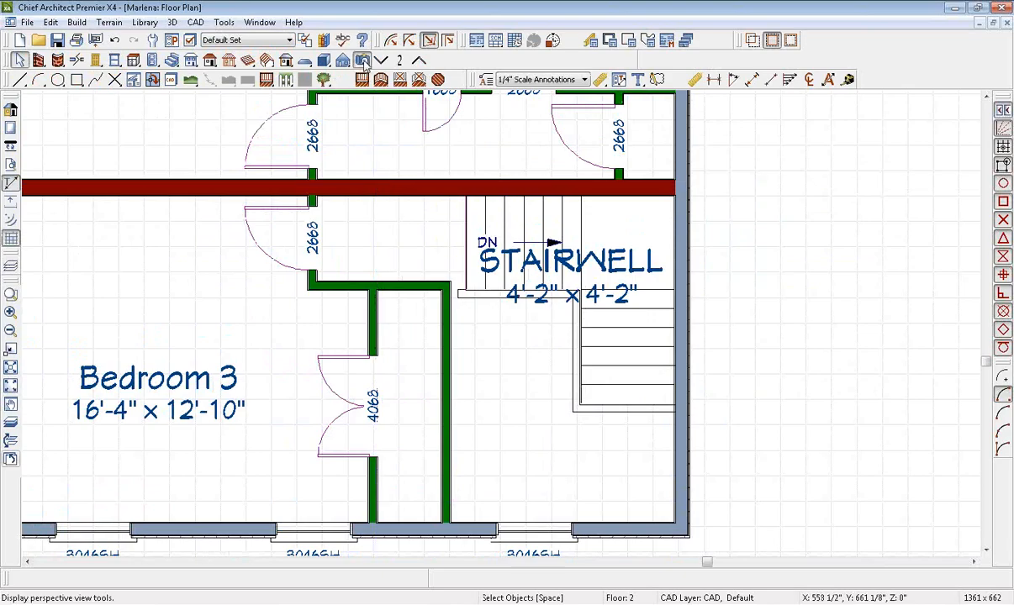
# - Create a full camera view of the Floor 2 stairwell, look down over its railings, and return to the floor plan
pyautogui.click(363, 62)
pyautogui.moveTo(509, 296); pyautogui.dragTo(515, 181, button='middle')
pyautogui.moveTo(494, 384); pyautogui.dragTo(523, 280)
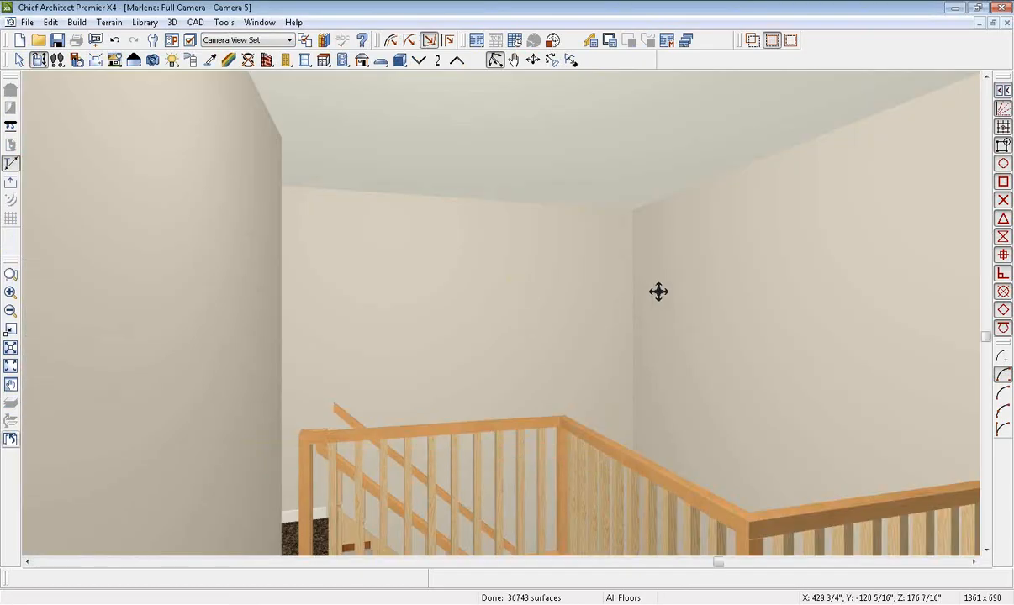
pyautogui.moveTo(658, 292); pyautogui.dragTo(590, 337)
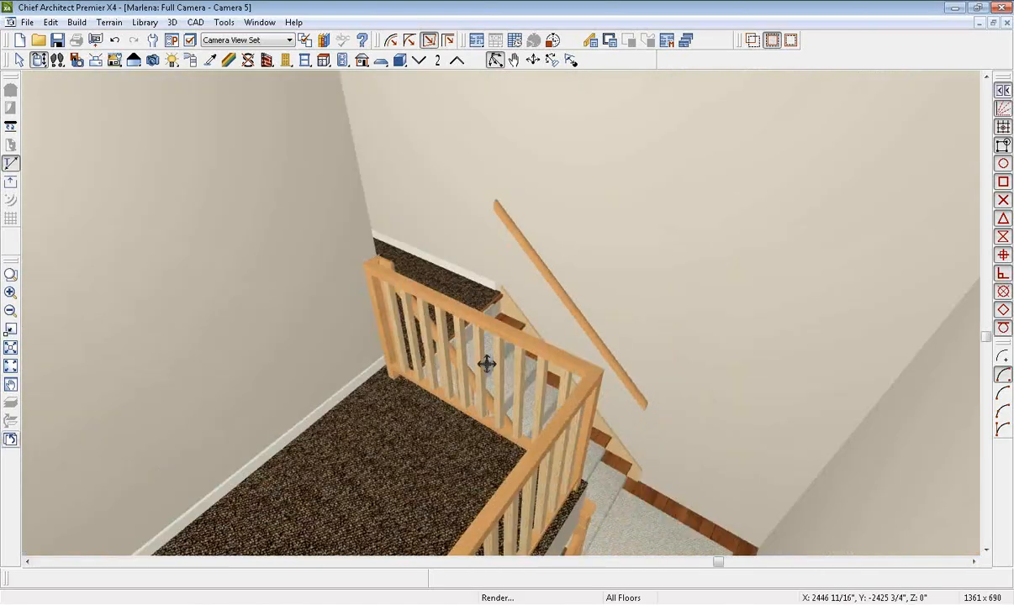
pyautogui.click(11, 439)
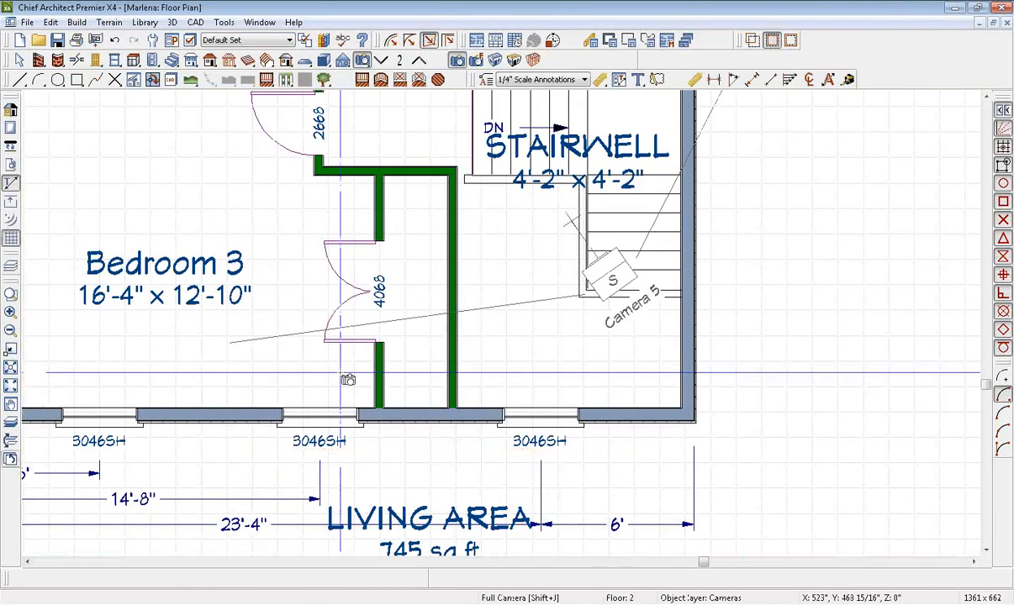
# - Extend the stairwell railing along the upper flight to the Bedroom 3 closet wall and shorten its other end to the head of the stairs
pyautogui.scroll(3, 501, 311)
pyautogui.scroll(2, 501, 311)
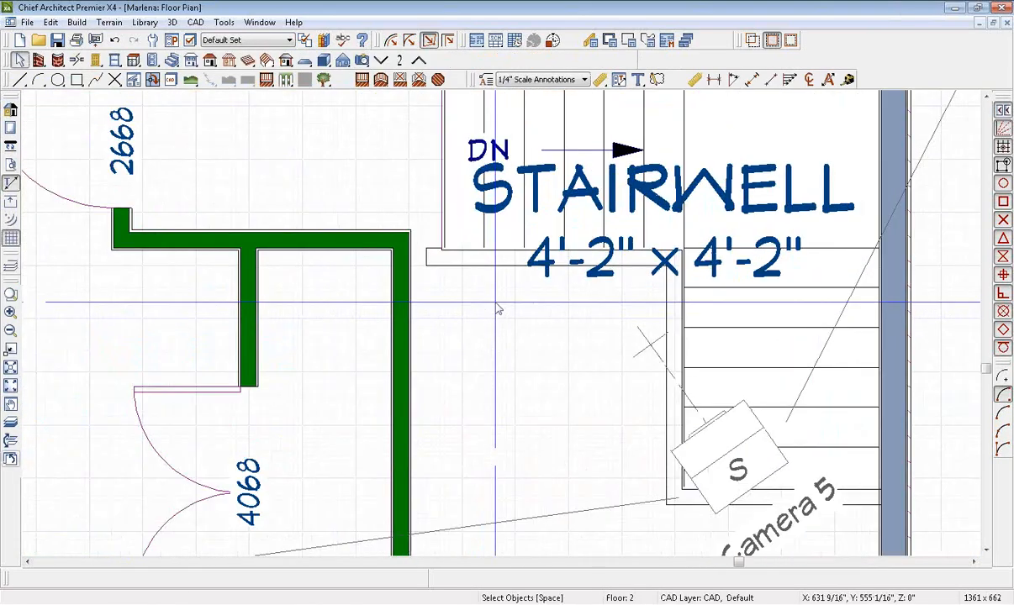
pyautogui.click(455, 284)
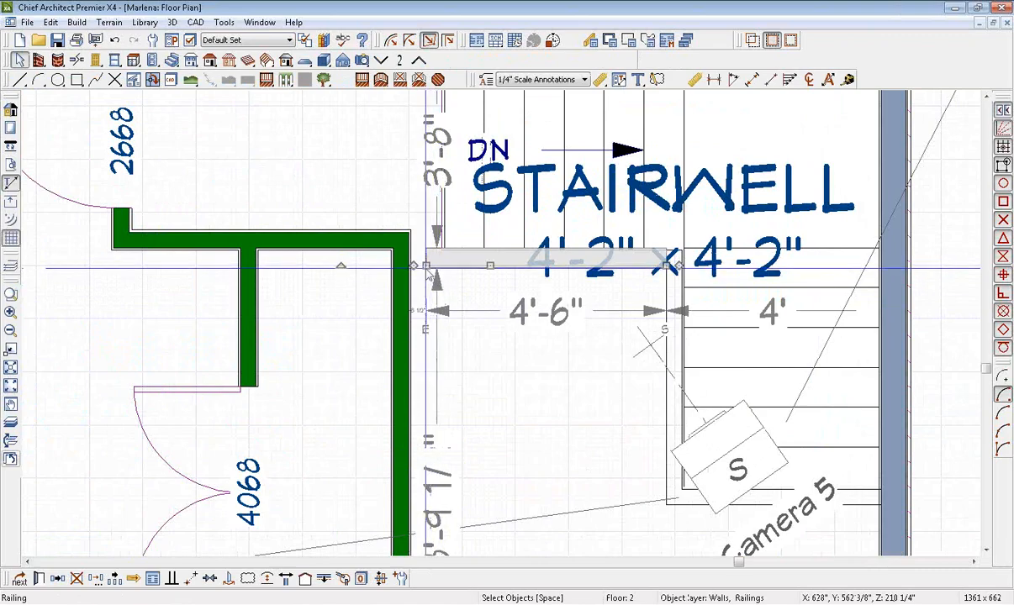
pyautogui.moveTo(424, 266); pyautogui.dragTo(409, 269)
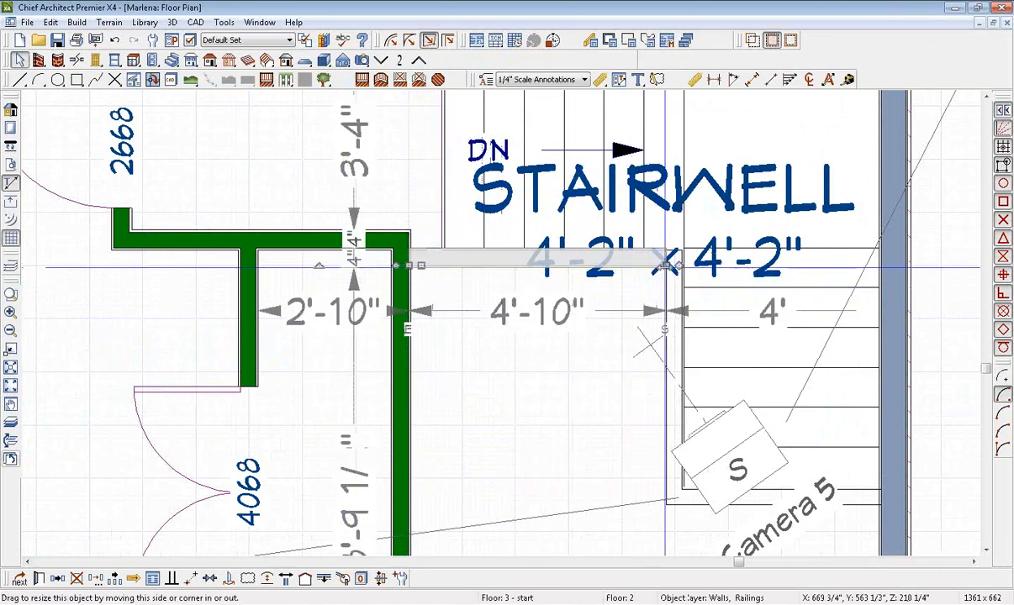
pyautogui.moveTo(665, 265); pyautogui.dragTo(442, 263)
# - Delete the stairwell railing beside the lower flight and the railing across its foot
pyautogui.click(558, 313)
pyautogui.moveTo(563, 297); pyautogui.dragTo(540, 200, button='middle')
pyautogui.click(655, 198)
pyautogui.click(77, 578)
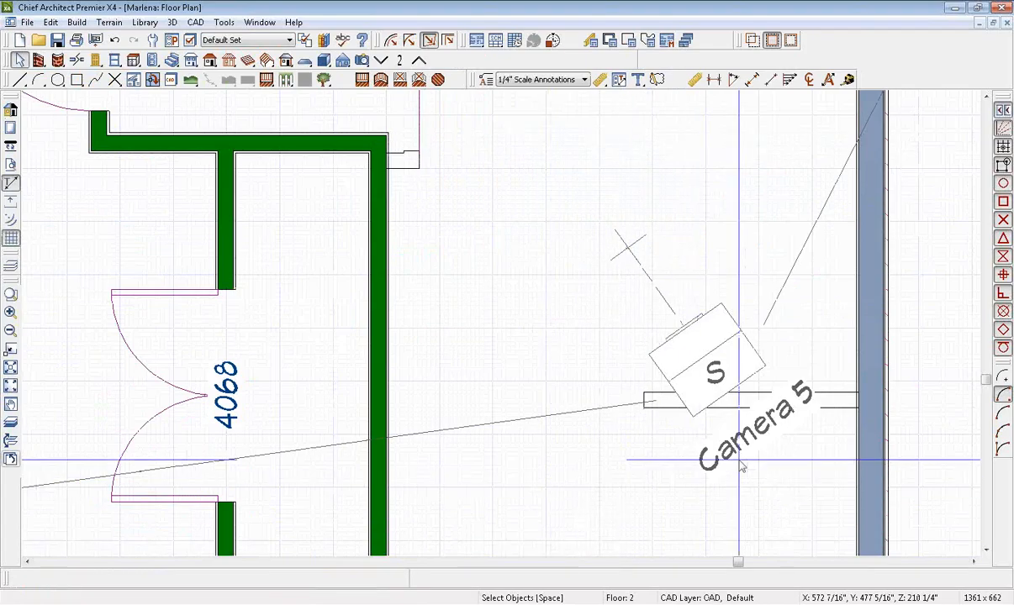
pyautogui.click(831, 402)
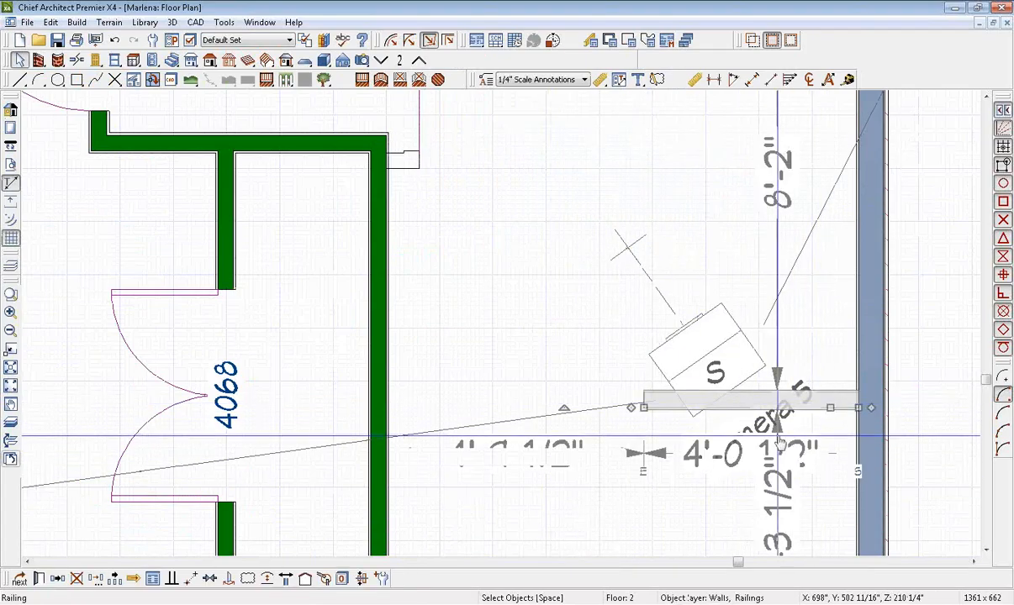
pyautogui.click(77, 578)
# - Set the room type of the merged stairwell area beside Bedroom 3 to Open Below
pyautogui.scroll(-4, 481, 308)
pyautogui.moveTo(482, 309); pyautogui.dragTo(476, 267, button='middle')
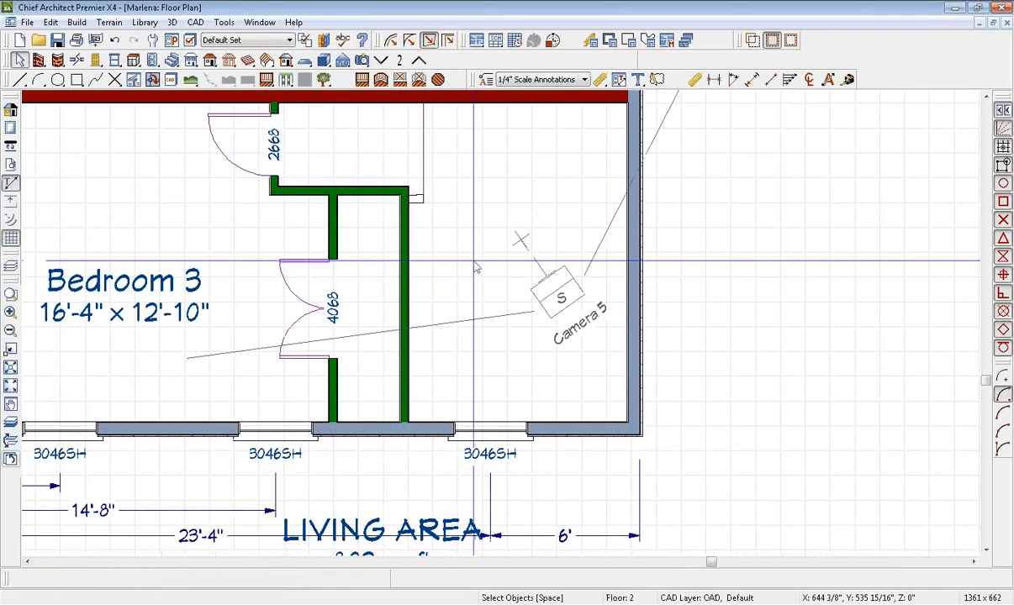
pyautogui.doubleClick(474, 267)
pyautogui.click(183, 135)
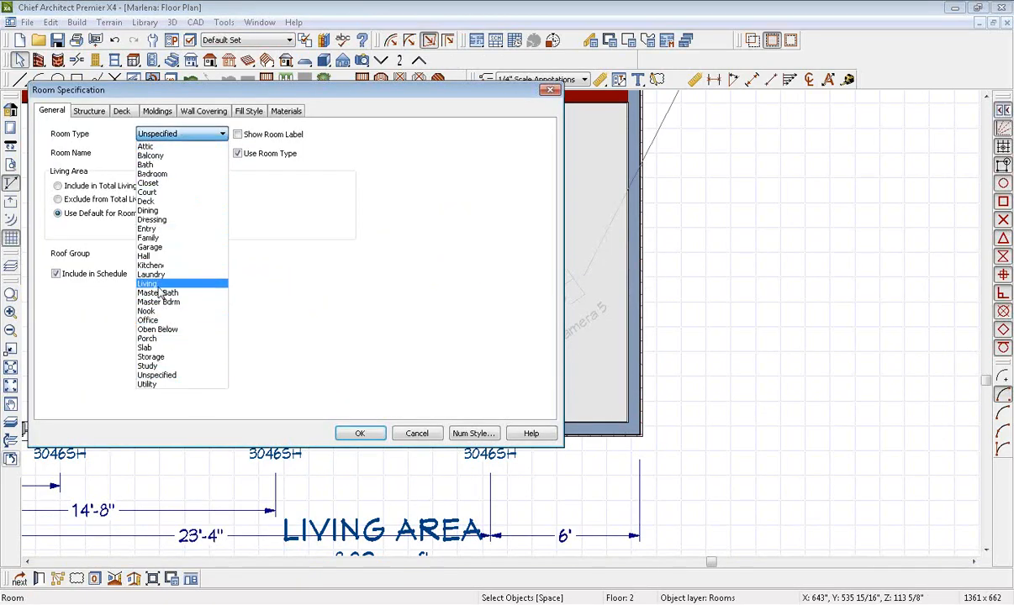
pyautogui.click(159, 330)
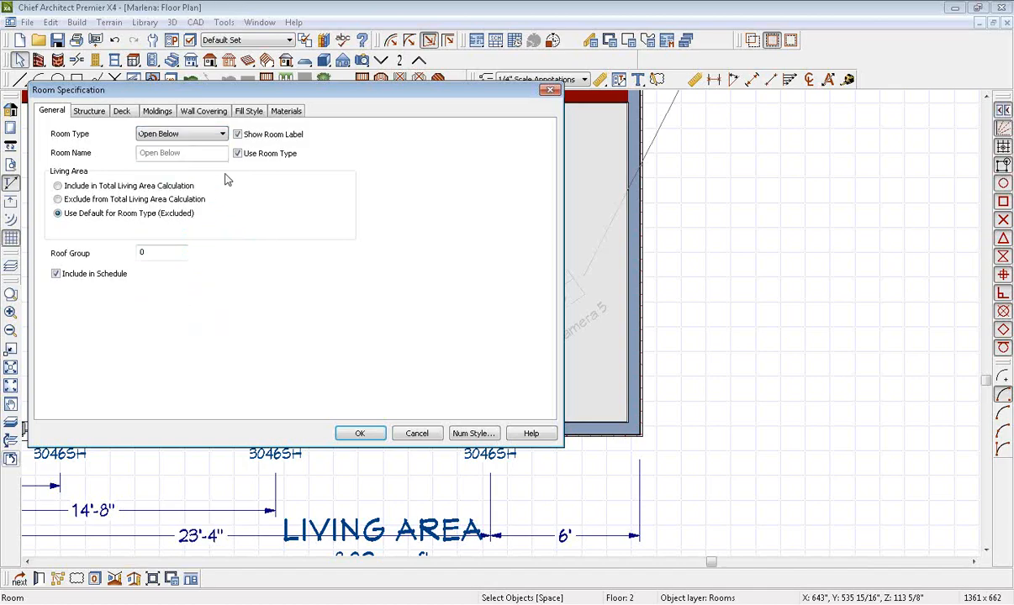
pyautogui.click(360, 434)
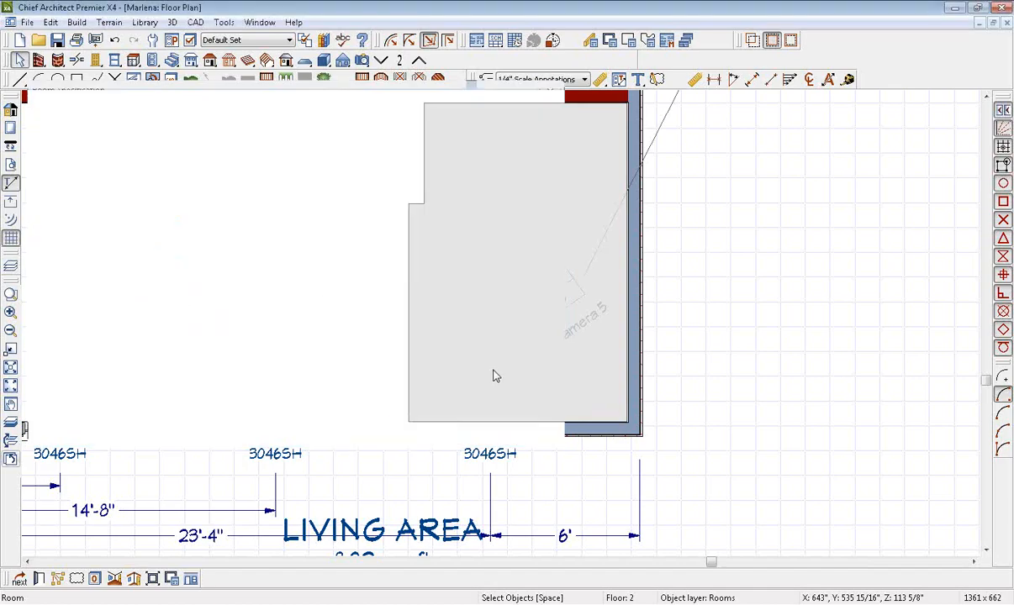
# - Inspect the open stairwell in the Camera 5 view and return to the floor plan
pyautogui.click(589, 323)
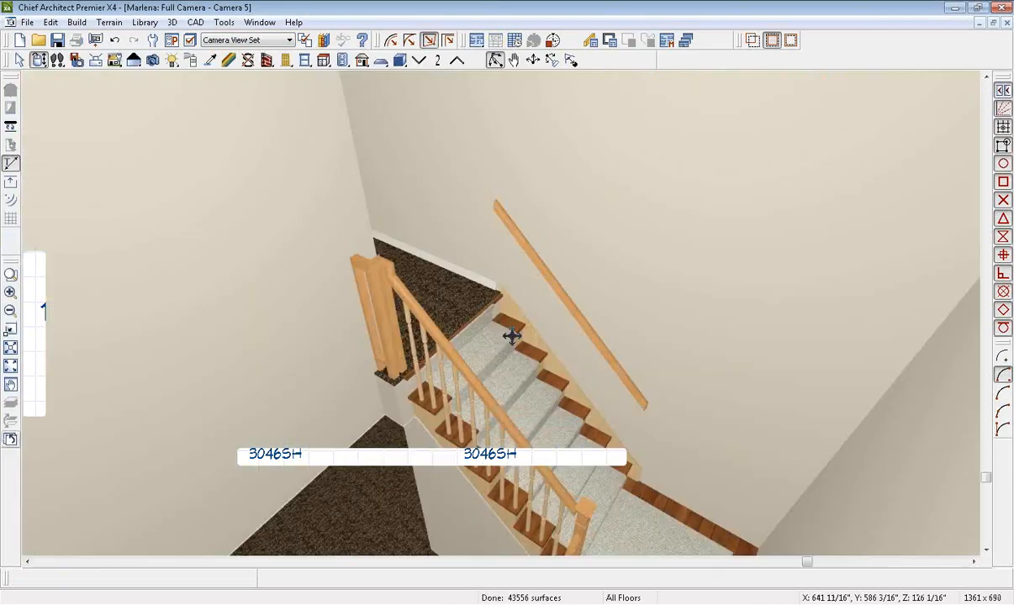
pyautogui.moveTo(681, 361); pyautogui.dragTo(787, 307)
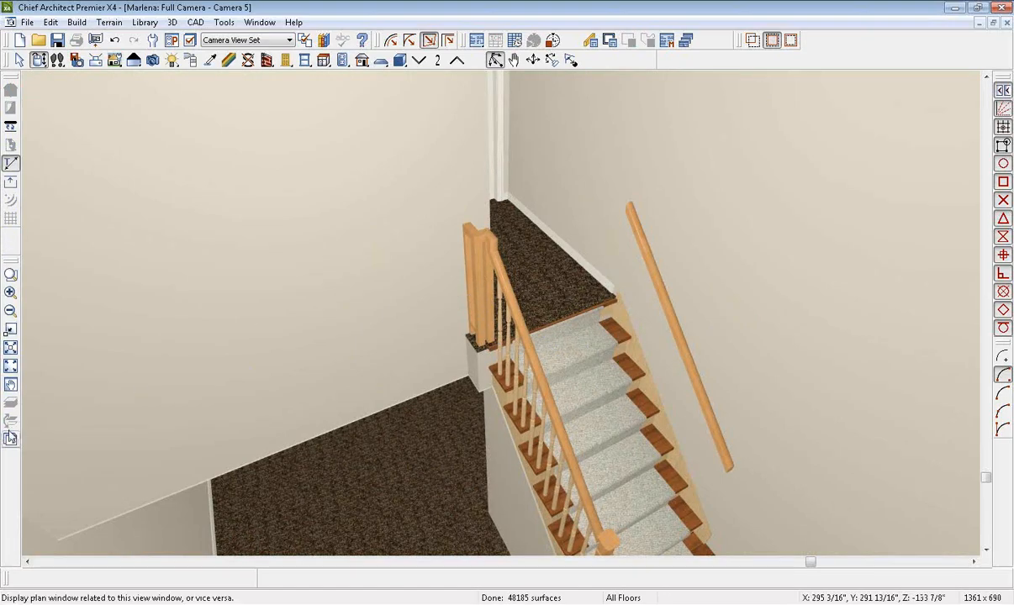
pyautogui.click(11, 440)
# - Check the specification of the doorway at the head of the stairs, and delete the doorway from its railing
pyautogui.scroll(5, 415, 182)
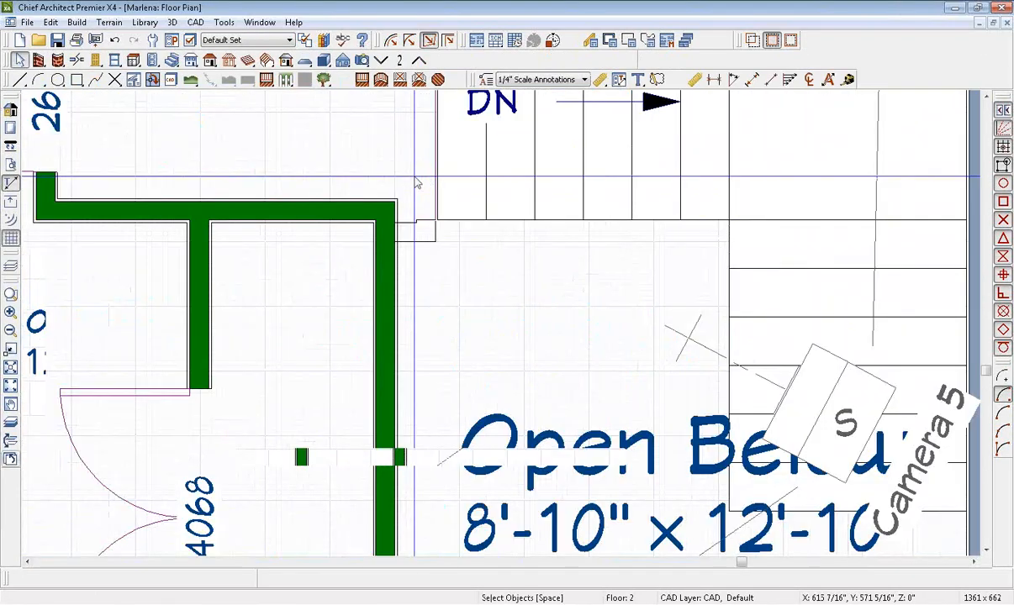
pyautogui.scroll(2, 414, 177)
pyautogui.click(409, 311)
pyautogui.press('Escape')
pyautogui.scroll(-3, 418, 310)
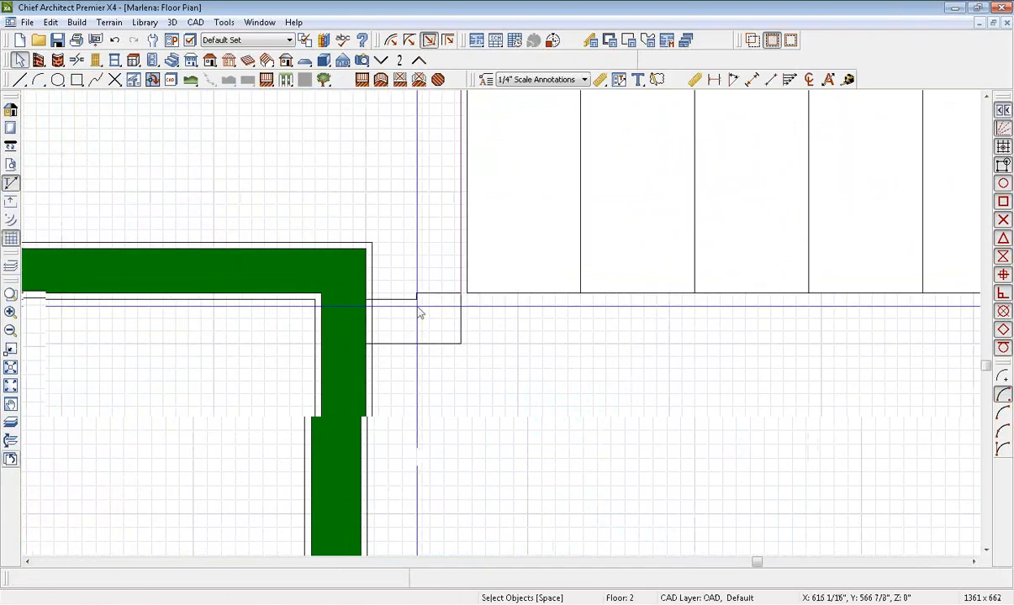
pyautogui.doubleClick(441, 211)
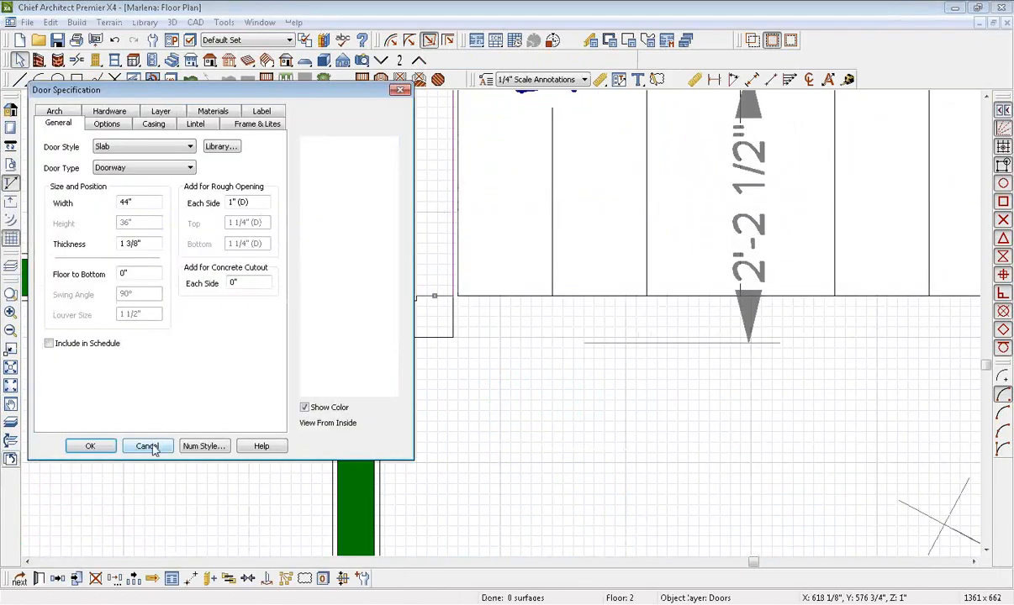
pyautogui.click(147, 447)
pyautogui.scroll(-3, 378, 256)
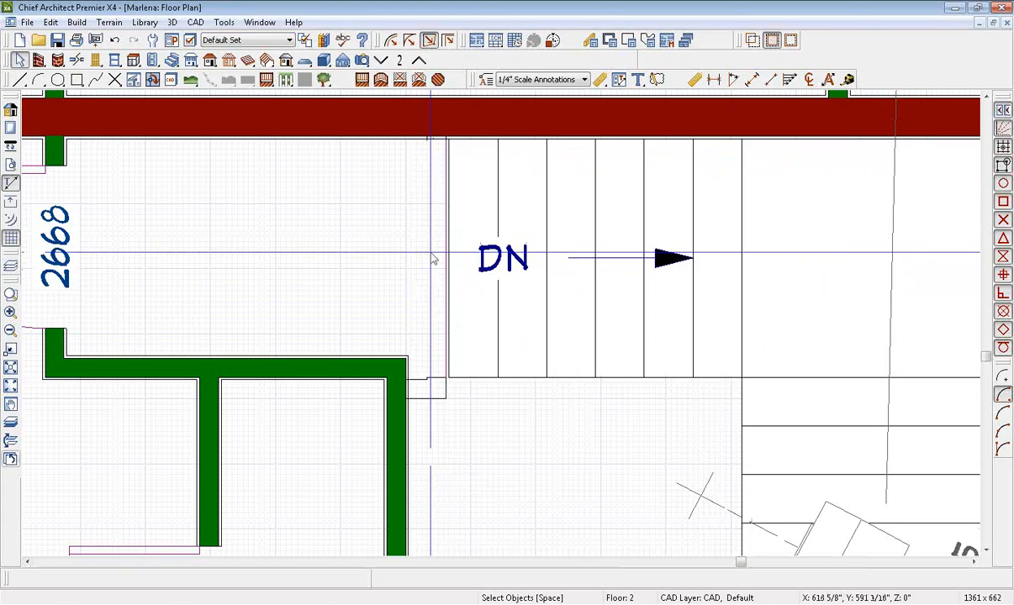
pyautogui.click(434, 261)
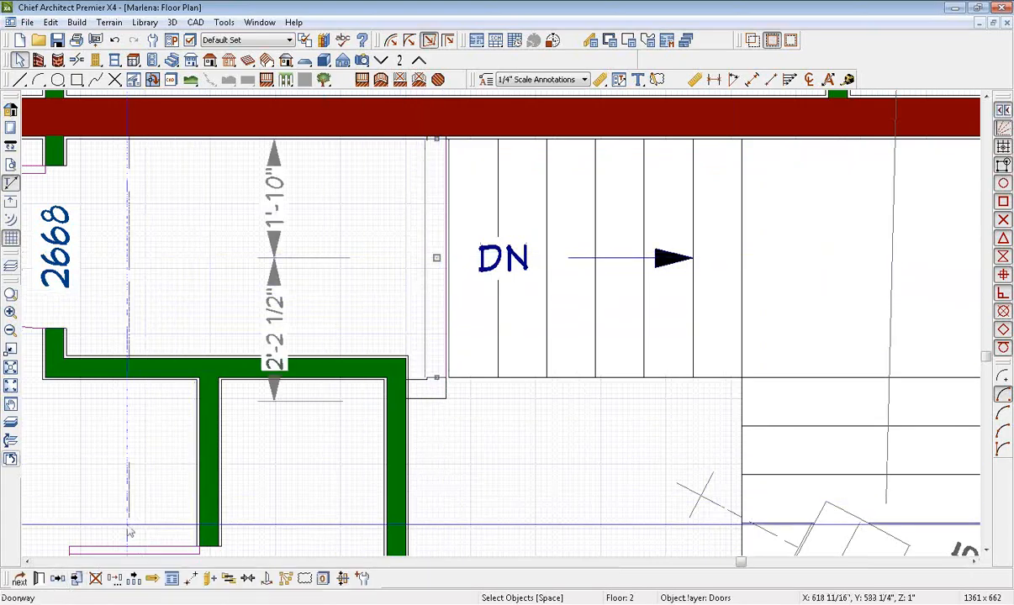
pyautogui.click(95, 578)
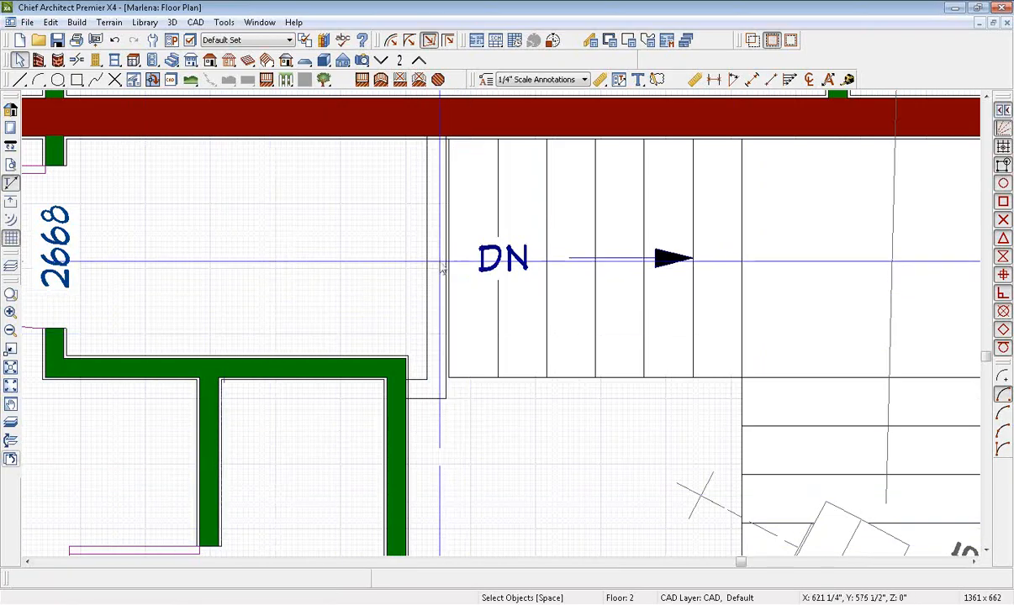
# - Move the short railing at the head of the stairs in line with the horizontal closet wall
pyautogui.scroll(3, 424, 391)
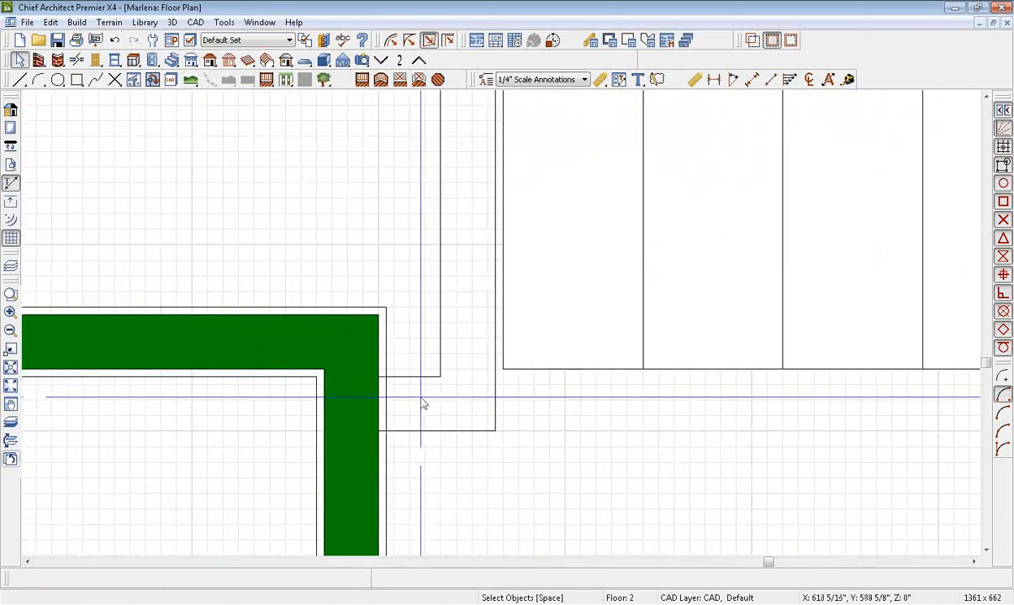
pyautogui.click(430, 411)
pyautogui.moveTo(430, 429); pyautogui.dragTo(427, 369)
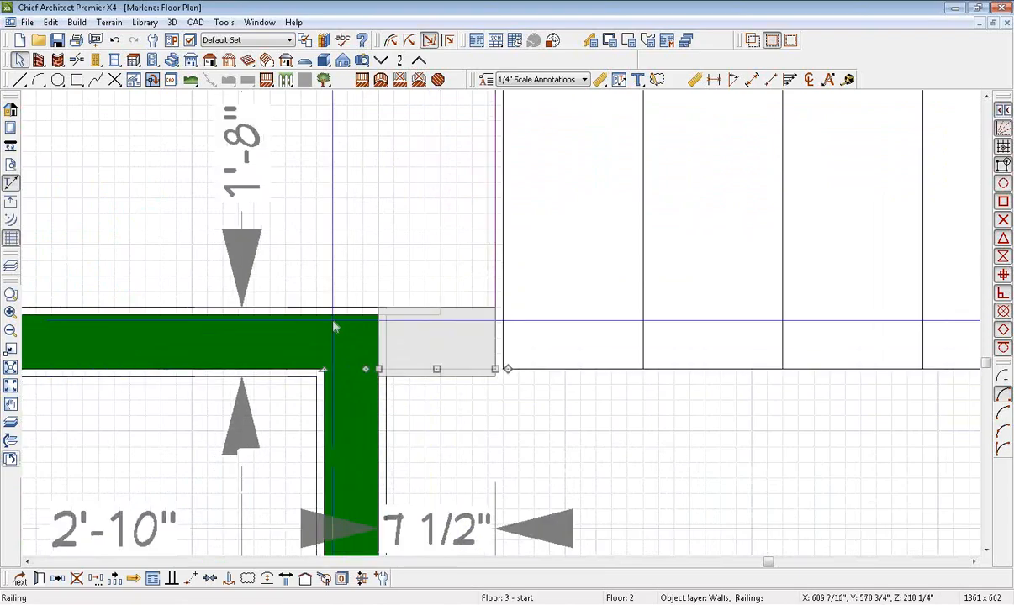
pyautogui.scroll(2, 454, 370)
pyautogui.press('Escape')
pyautogui.scroll(-3, 485, 367)
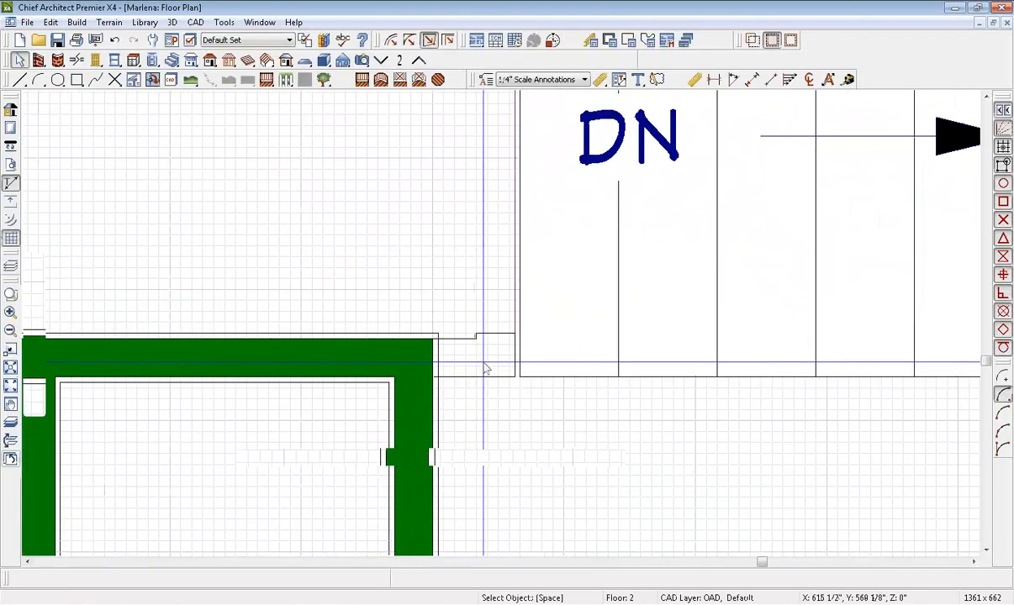
# - Delete the remaining doorway at the head of the stairs and make the railing across the stairs invisible
pyautogui.click(502, 245)
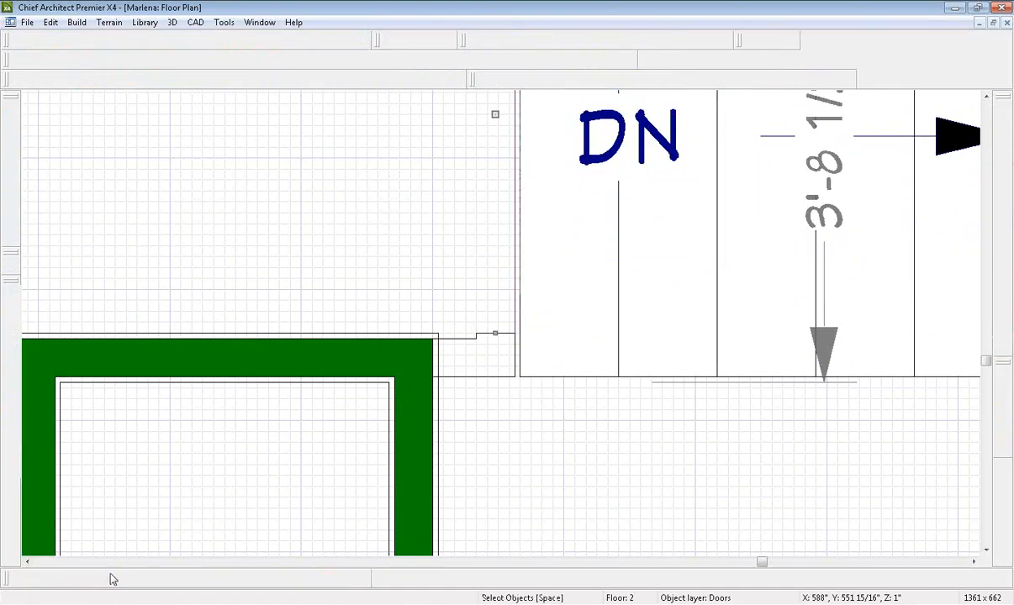
pyautogui.doubleClick(450, 240)
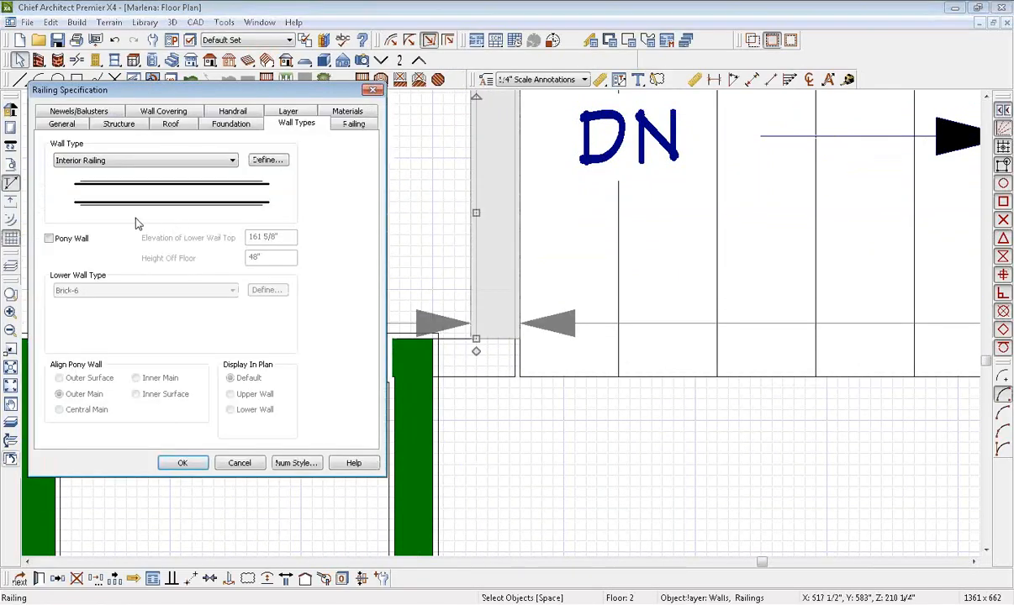
pyautogui.click(62, 125)
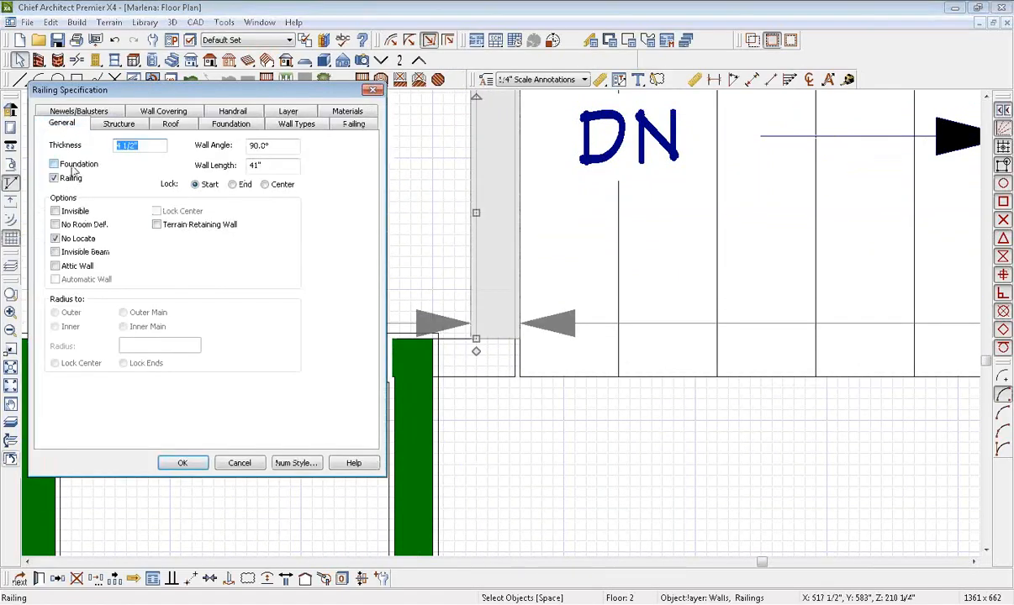
pyautogui.click(182, 465)
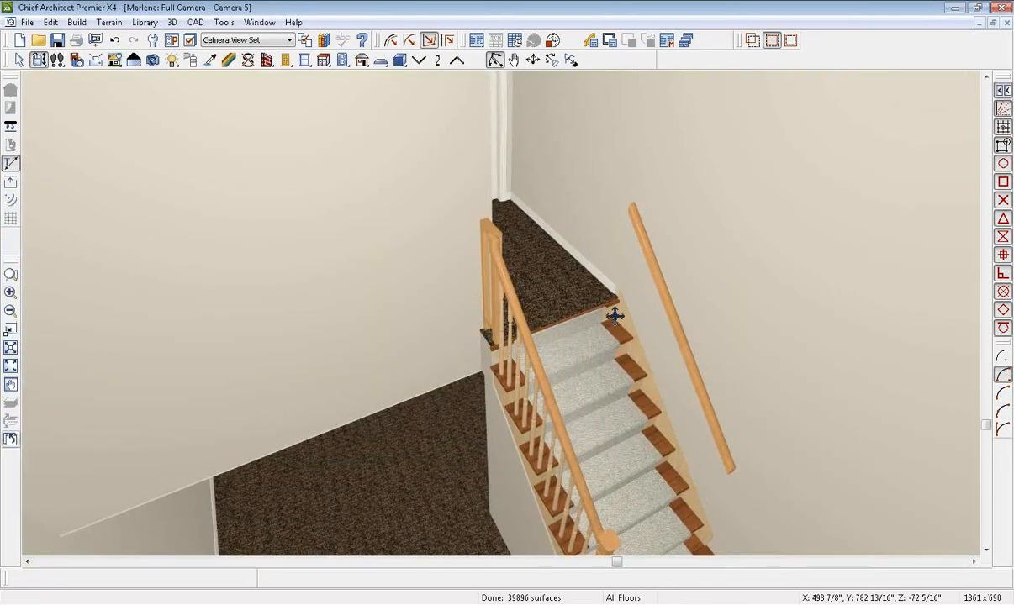
# - Examine the head of the stairs and the landing from several angles in Camera 5, and close the camera view
pyautogui.moveTo(615, 315); pyautogui.dragTo(436, 329)
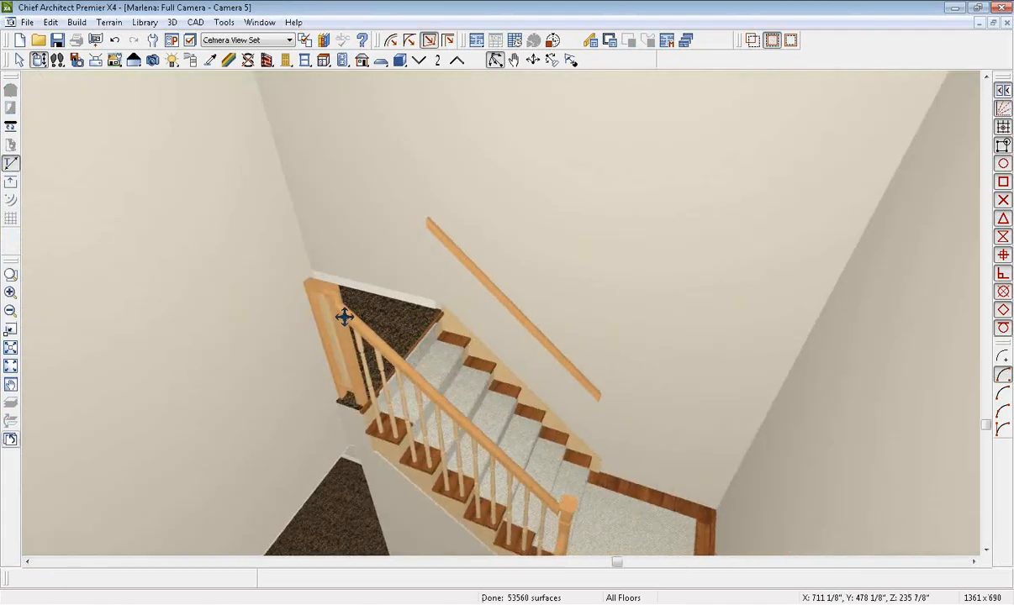
pyautogui.moveTo(370, 335); pyautogui.dragTo(669, 357)
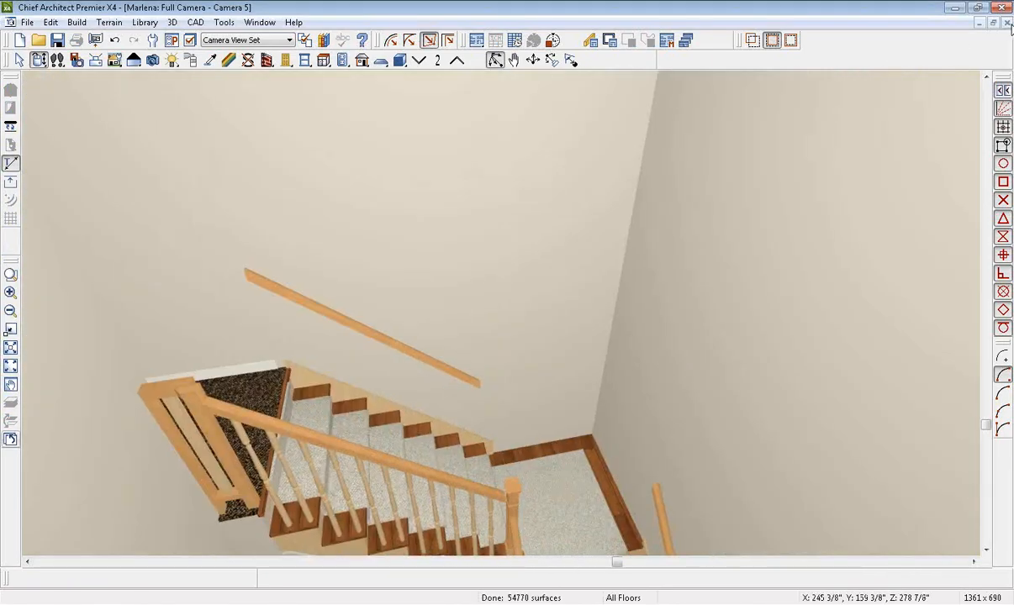
pyautogui.click(1006, 23)
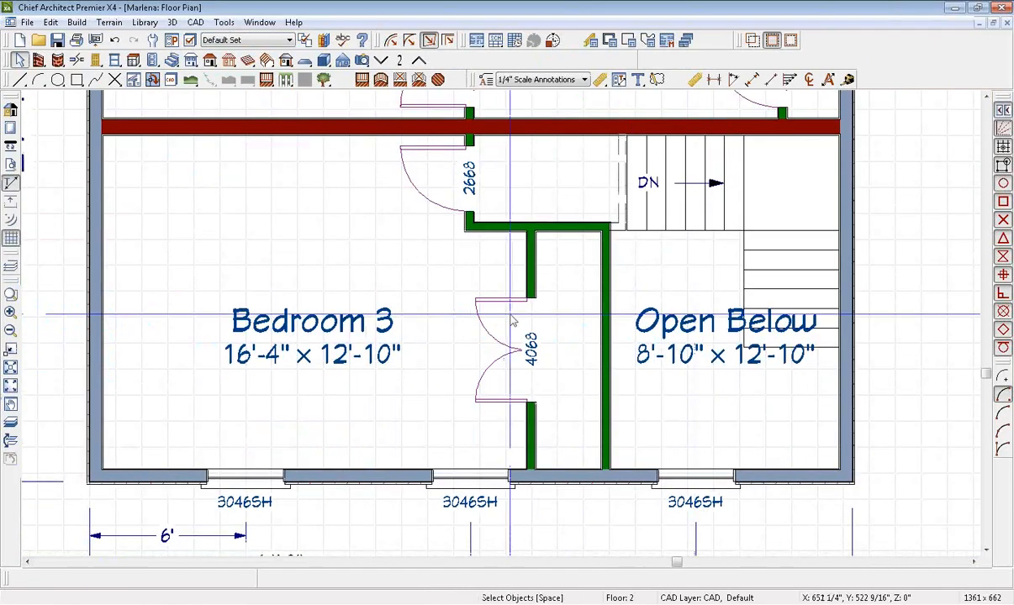
# - Give the Open Below room label a custom character height of 9 and move it below the lower flight
pyautogui.scroll(-2, 507, 319)
pyautogui.scroll(2, 845, 471)
pyautogui.click(595, 294)
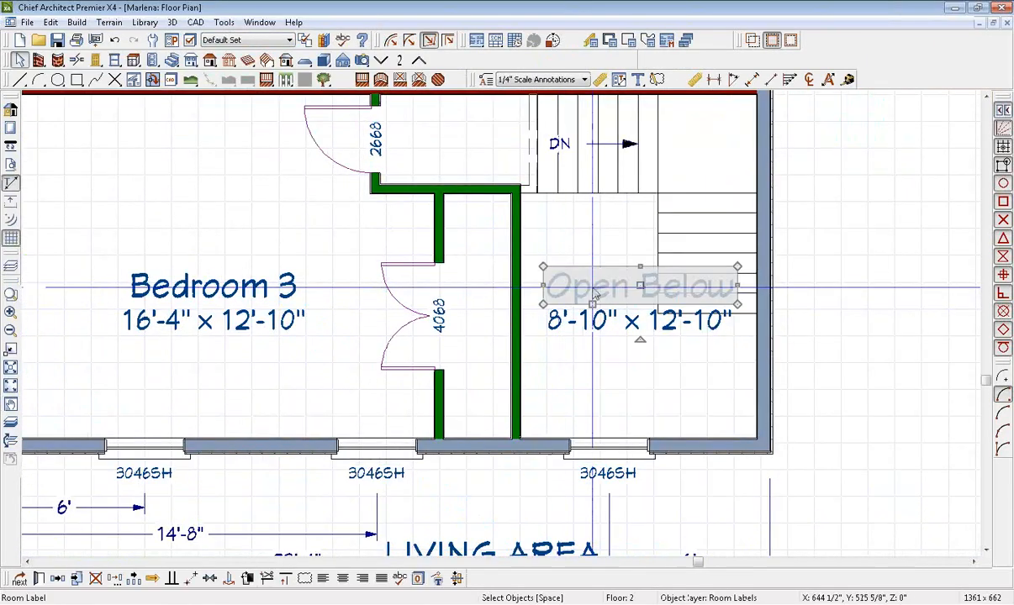
pyautogui.doubleClick(595, 296)
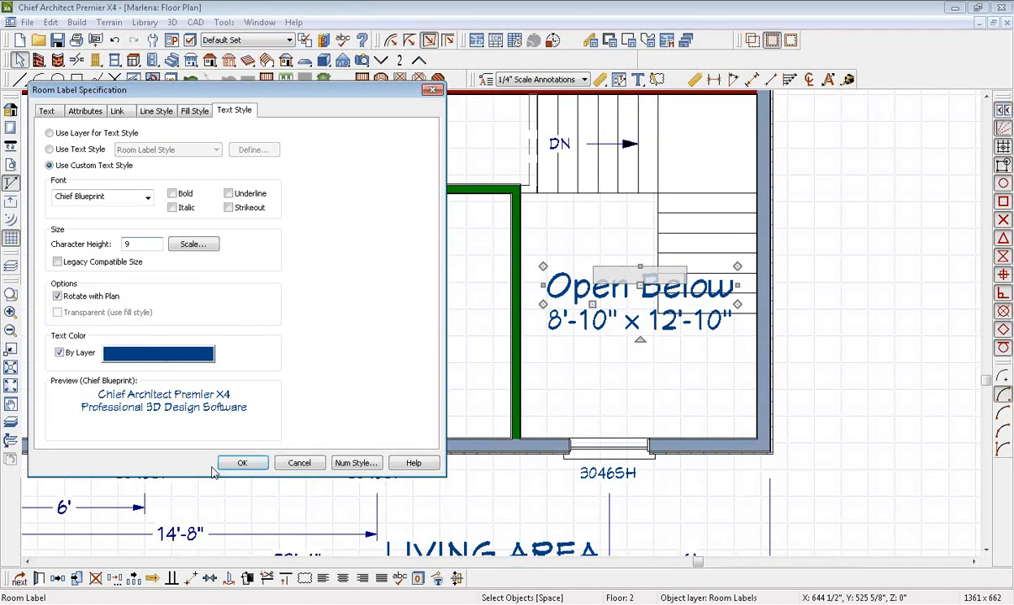
pyautogui.click(242, 463)
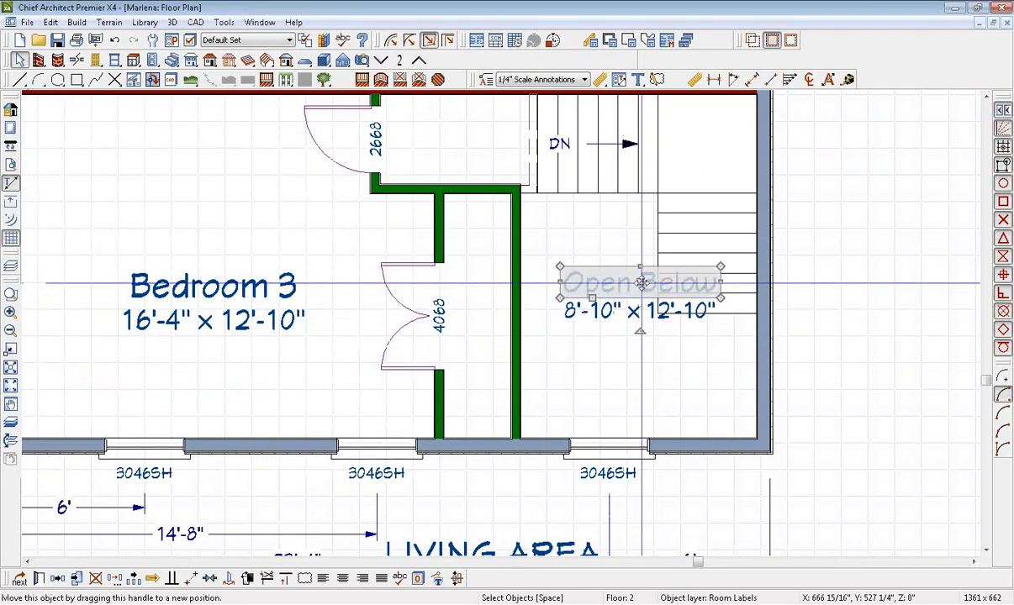
pyautogui.moveTo(641, 298); pyautogui.dragTo(640, 381)
# - On Floor 1, extend the wall under the upper flight beyond the stairs and return it to the long horizontal wall
pyautogui.moveTo(482, 325); pyautogui.dragTo(556, 294, button='middle')
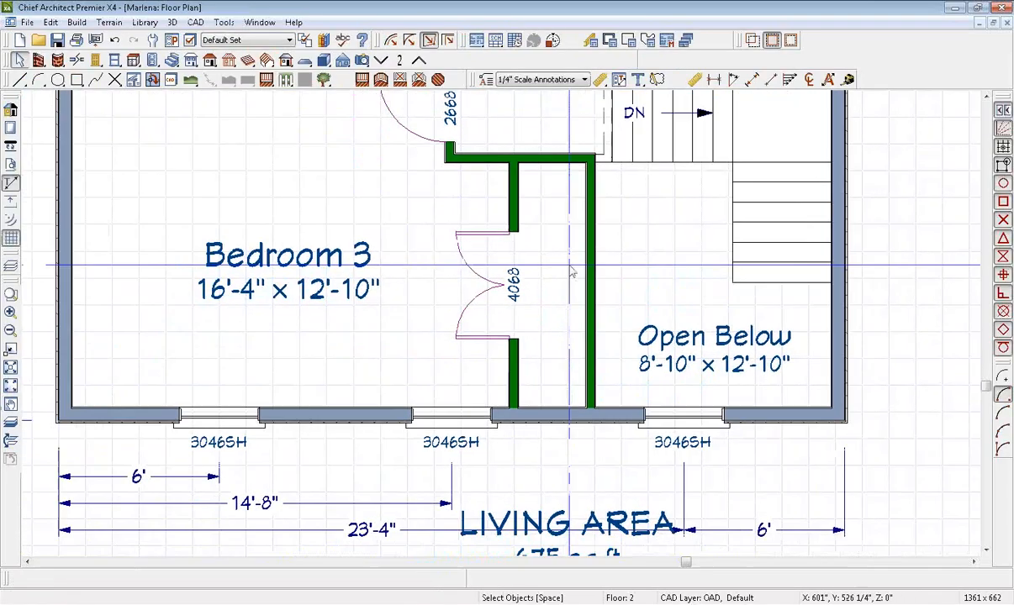
pyautogui.click(381, 59)
pyautogui.scroll(5, 564, 334)
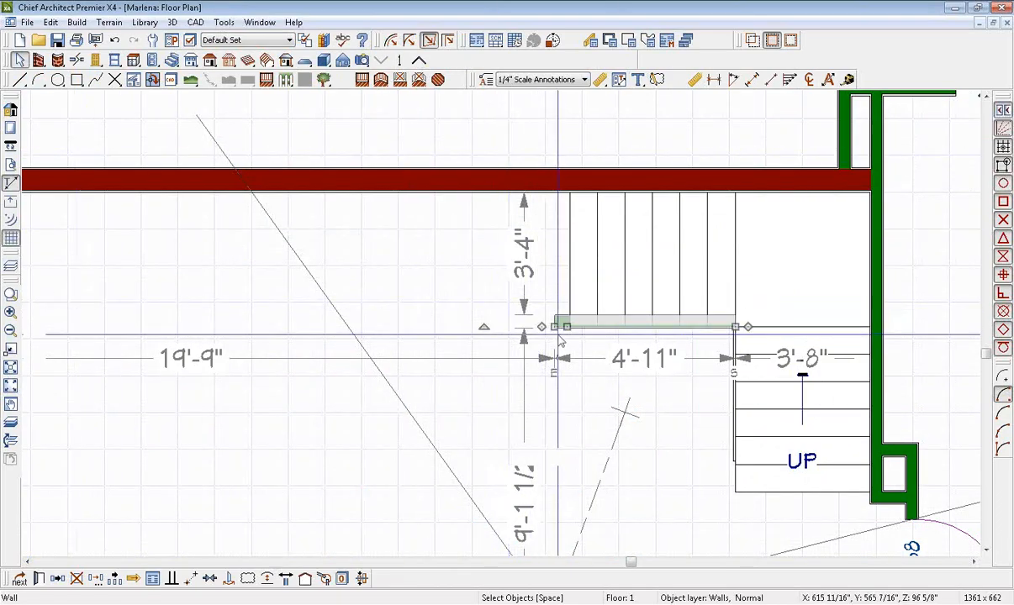
pyautogui.moveTo(555, 327); pyautogui.dragTo(370, 180)
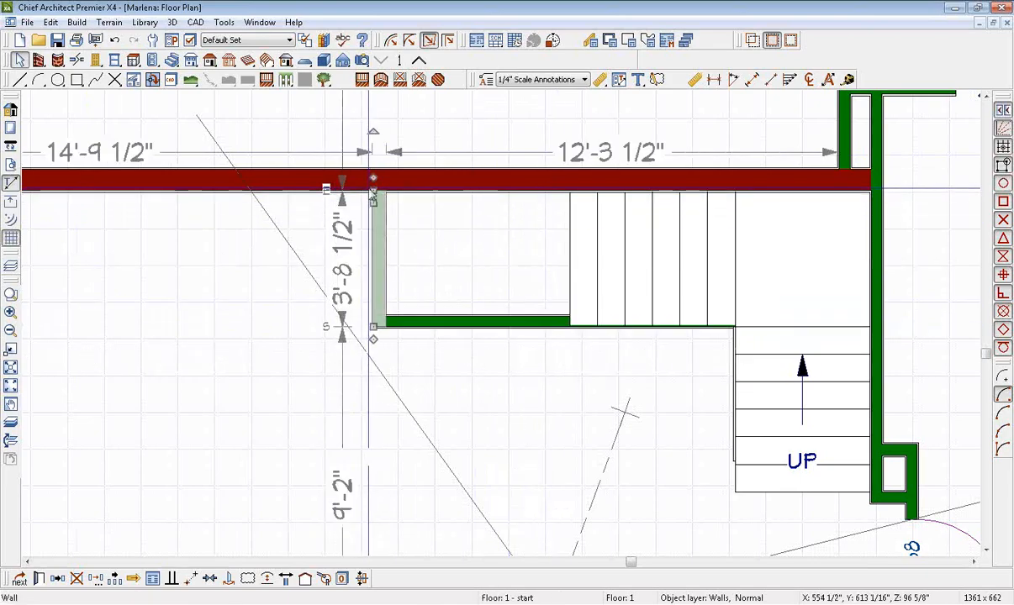
# - Draw a wall parallel to the new end wall inside the enclosure, and try to move the end wall toward the stairs
pyautogui.click(39, 63)
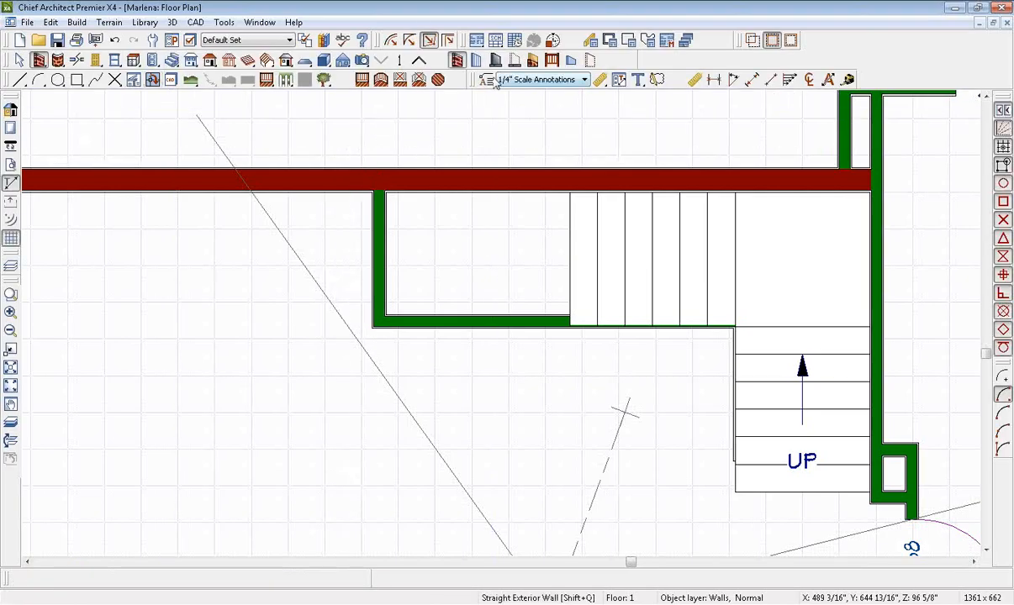
pyautogui.moveTo(476, 180)
pyautogui.mouseDown()
pyautogui.moveTo(476, 320)
pyautogui.moveTo(679, 310)
pyautogui.mouseUp()
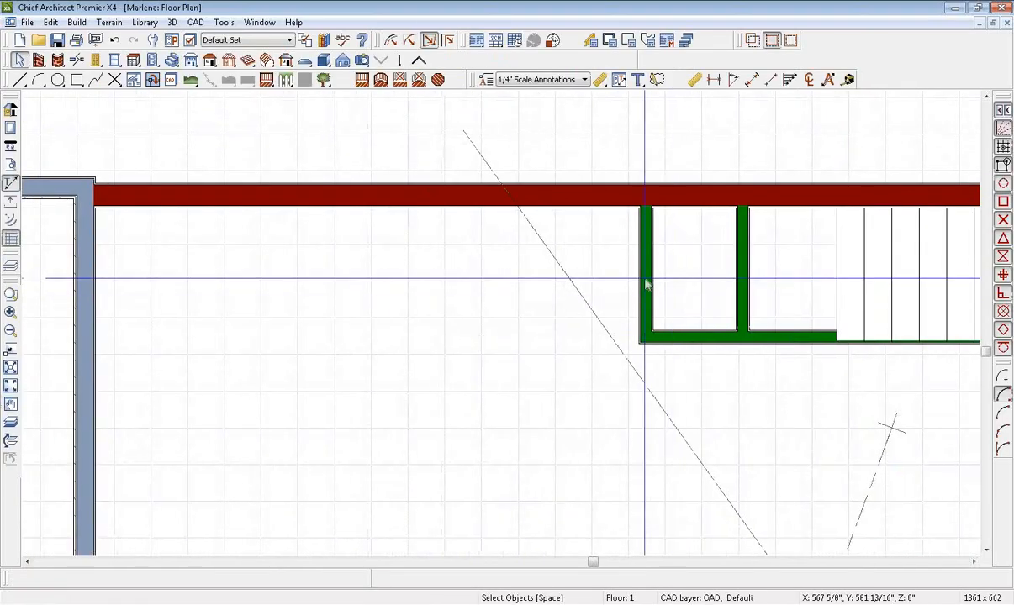
pyautogui.click(643, 254)
pyautogui.click(367, 229)
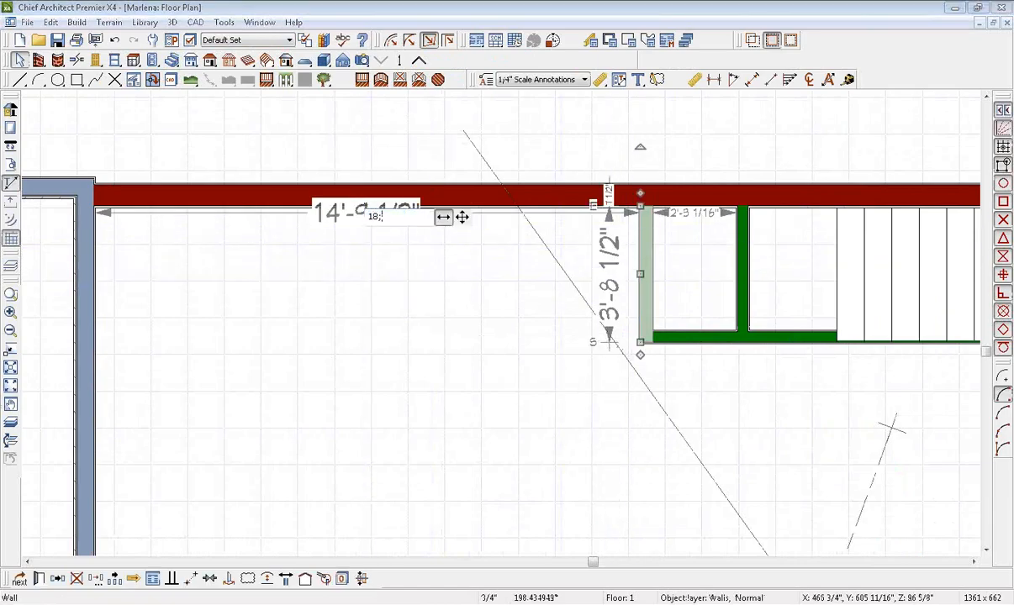
pyautogui.press('Return')
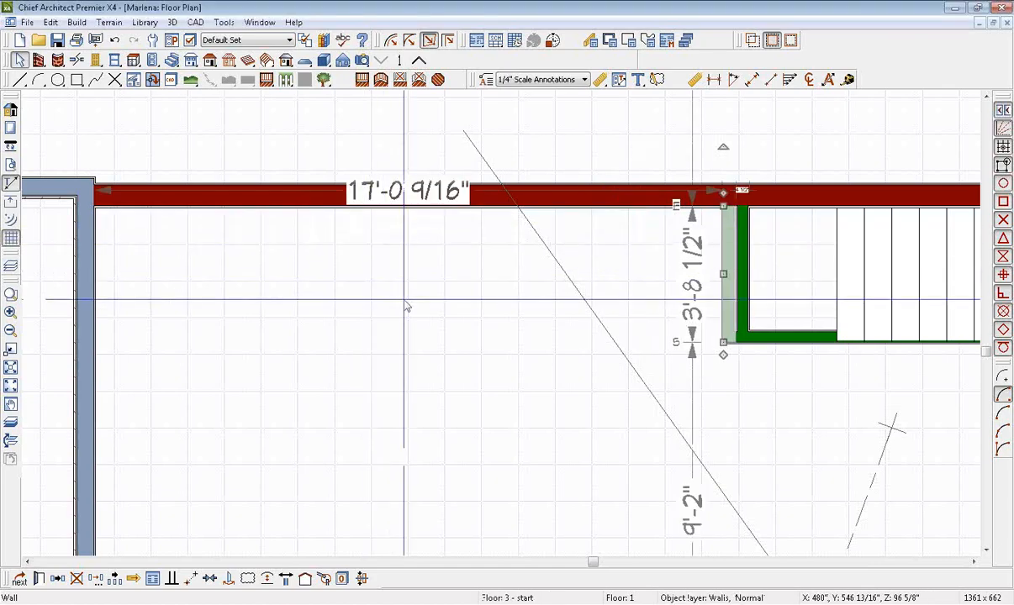
# - Move the inner parallel wall away from the end wall, close to the edge of the upper flight
pyautogui.click(580, 374)
pyautogui.moveTo(556, 375); pyautogui.dragTo(290, 361, button='middle')
pyautogui.scroll(2, 528, 334)
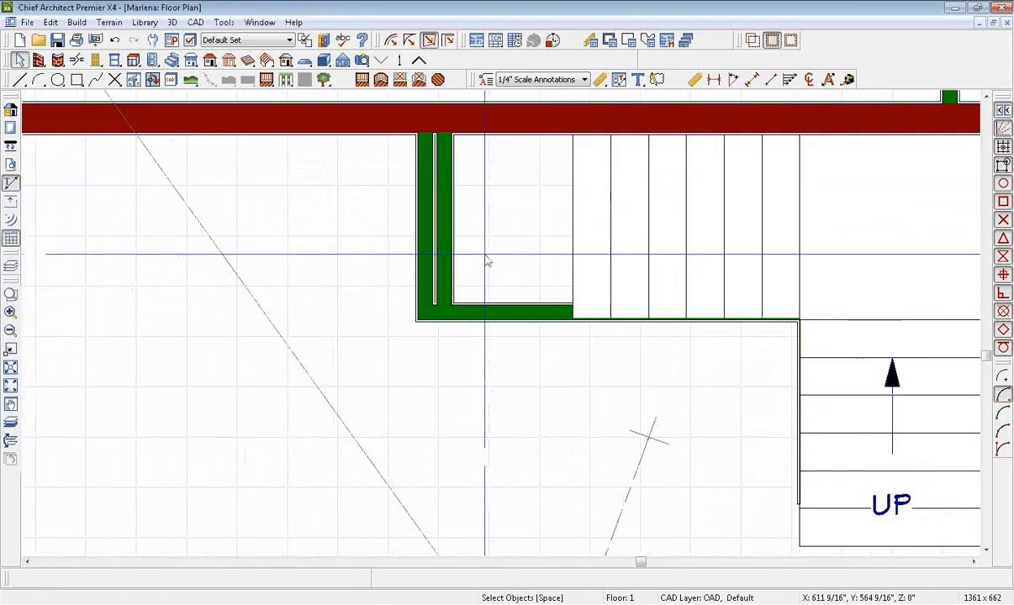
pyautogui.click(440, 220)
pyautogui.moveTo(441, 221); pyautogui.dragTo(561, 219)
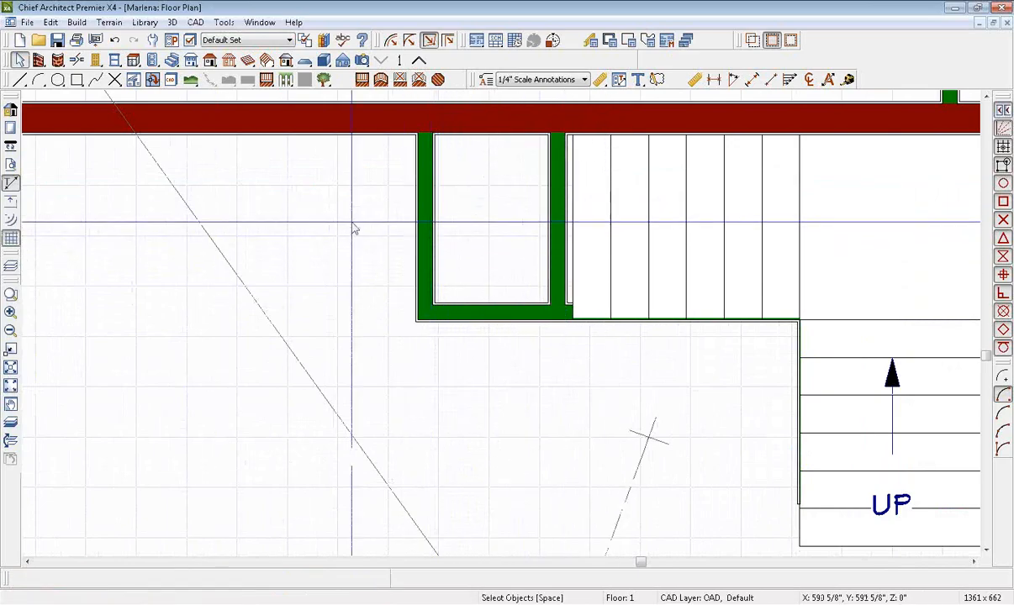
# - Move the end wall closer to the stairs, about 18 feet from the opposite exterior wall
pyautogui.click(423, 202)
pyautogui.click(43, 150)
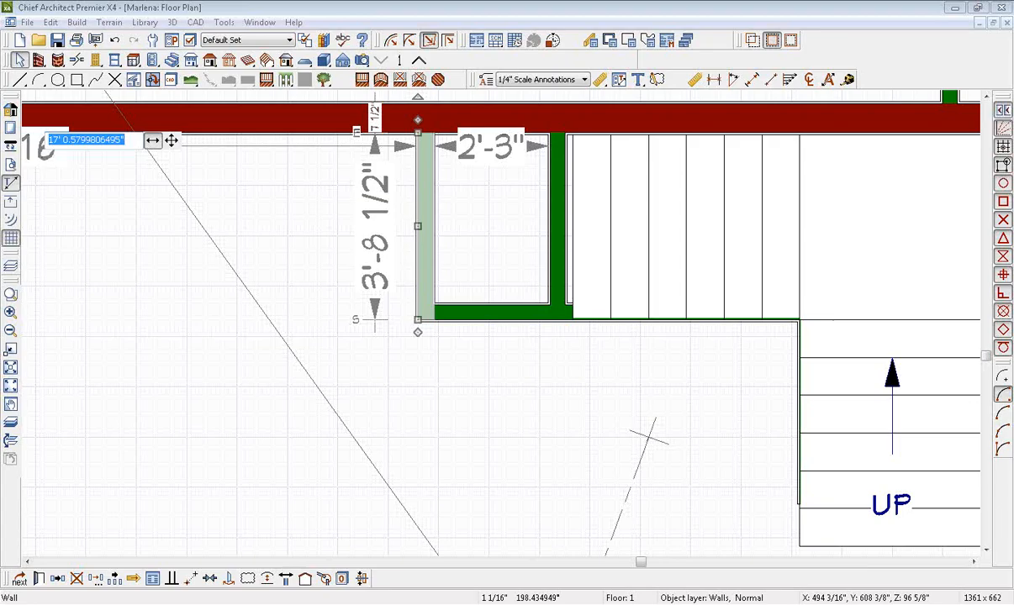
pyautogui.write('18')
pyautogui.press('Return')
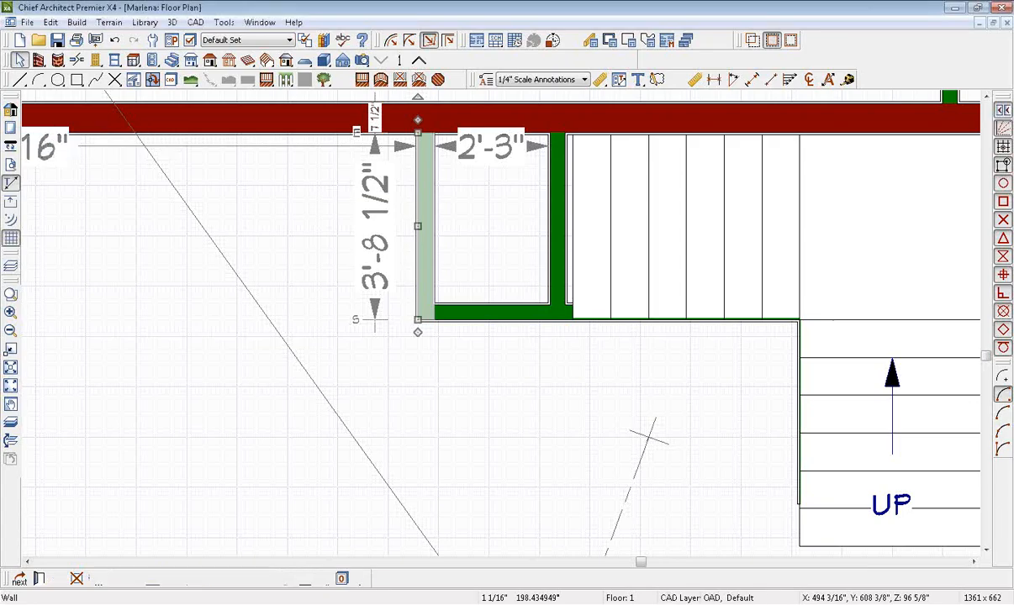
pyautogui.click(258, 214)
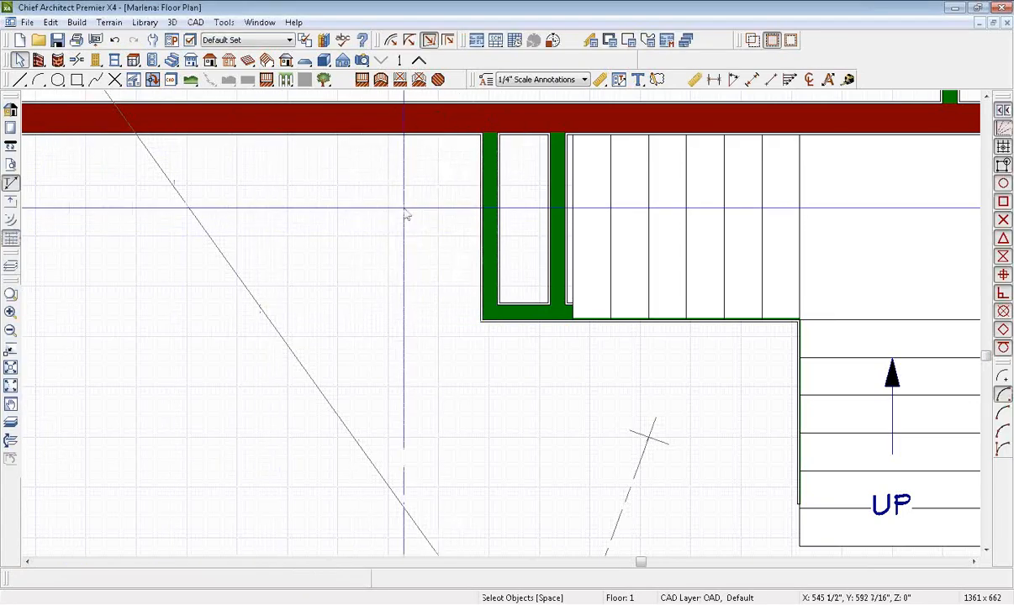
# - Set the clear distance between the inner parallel wall and the end wall to 2 feet
pyautogui.click(562, 219)
pyautogui.scroll(2, 533, 234)
pyautogui.click(520, 301)
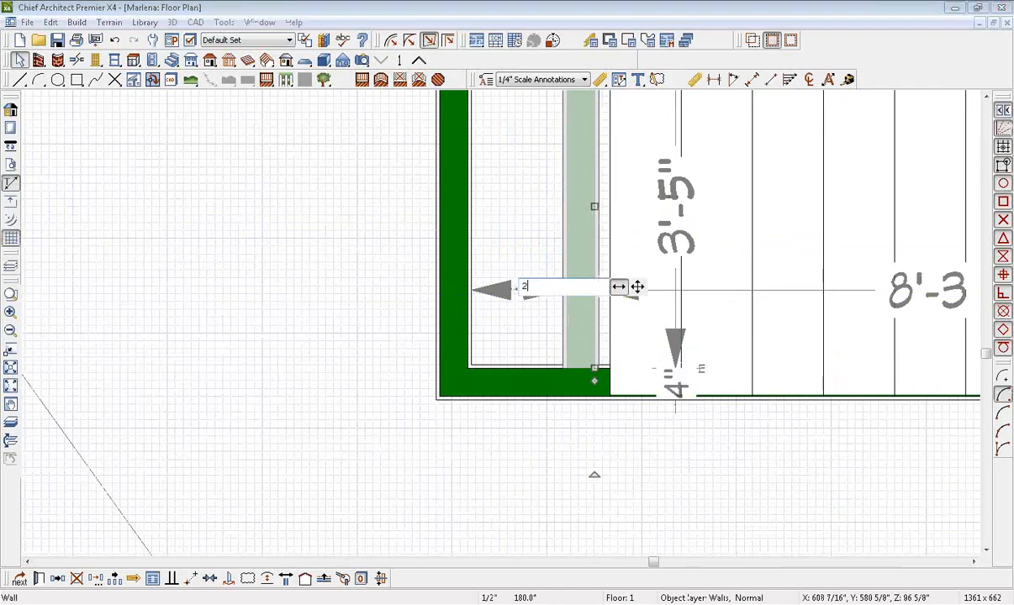
pyautogui.write('2')
pyautogui.press('Return')
# - Place a 2668 door in the end wall of the under-stair closet and make it open away from the stairs
pyautogui.scroll(-5, 520, 300)
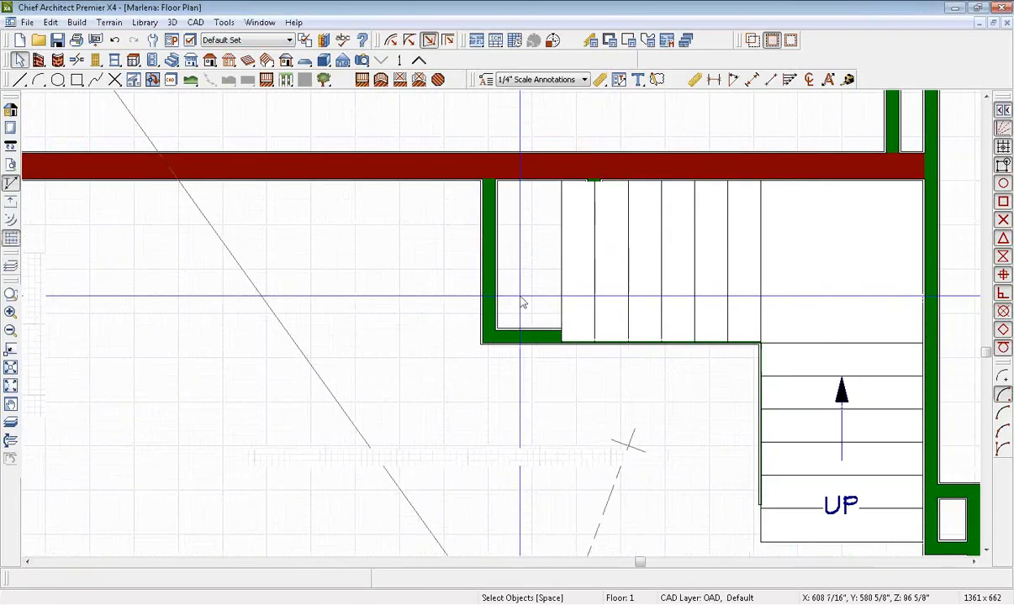
pyautogui.click(95, 60)
pyautogui.click(494, 267)
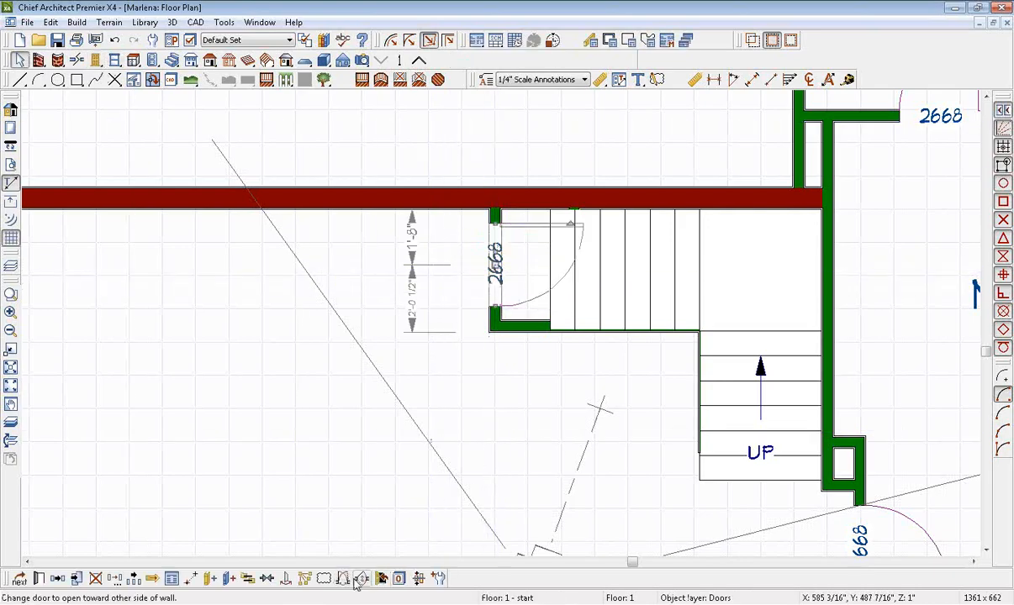
pyautogui.click(266, 582)
pyautogui.click(530, 262)
pyautogui.press('Escape')
# - Examine the wall beneath the upper flight in Camera 4, and close the camera view
pyautogui.scroll(-2, 481, 343)
pyautogui.scroll(-1, 481, 344)
pyautogui.moveTo(481, 344); pyautogui.dragTo(491, 235, button='middle')
pyautogui.doubleClick(517, 341)
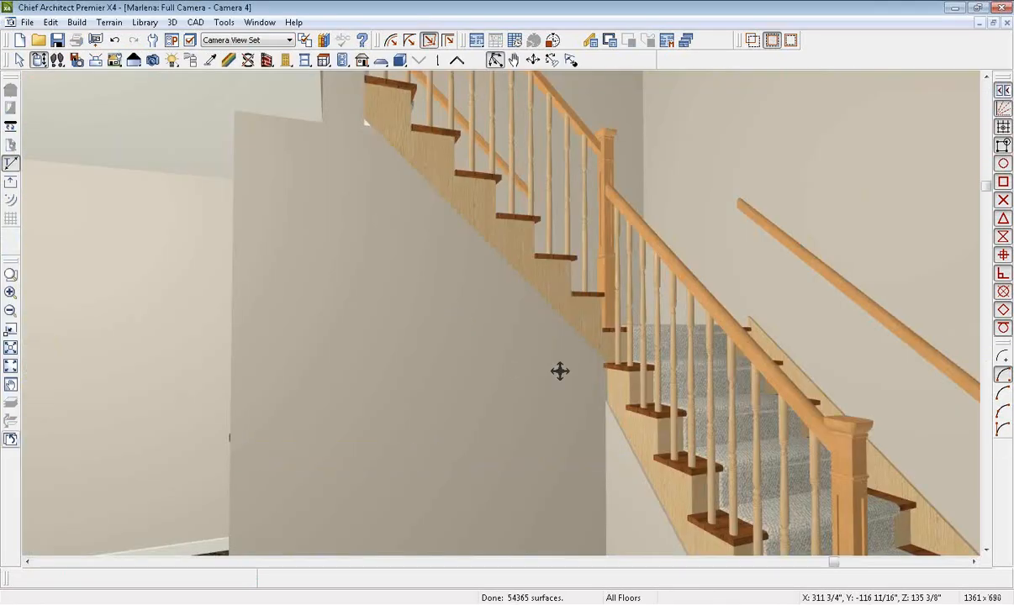
pyautogui.moveTo(515, 301); pyautogui.dragTo(210, 455)
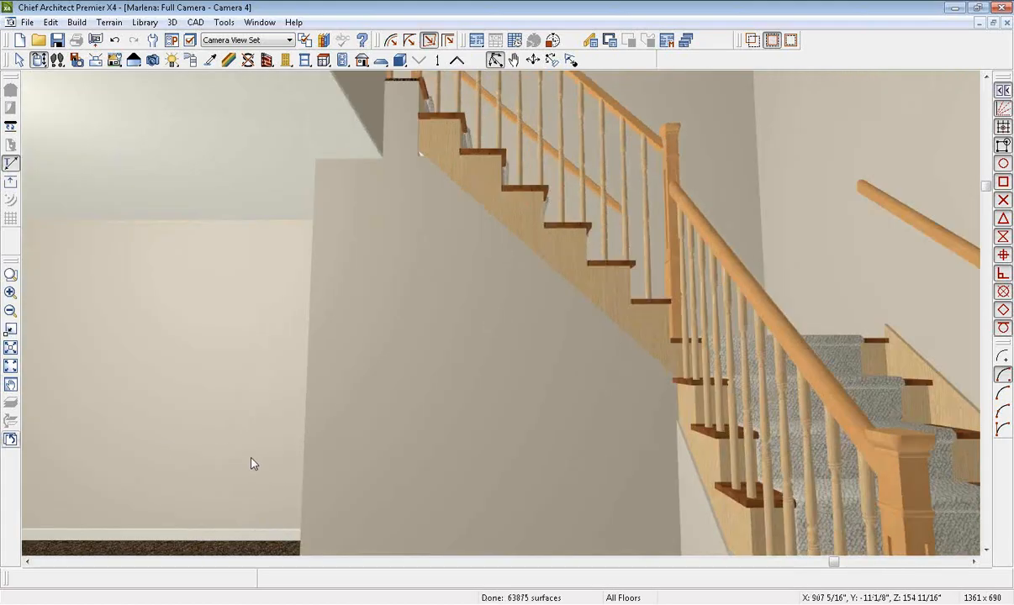
pyautogui.doubleClick(247, 444)
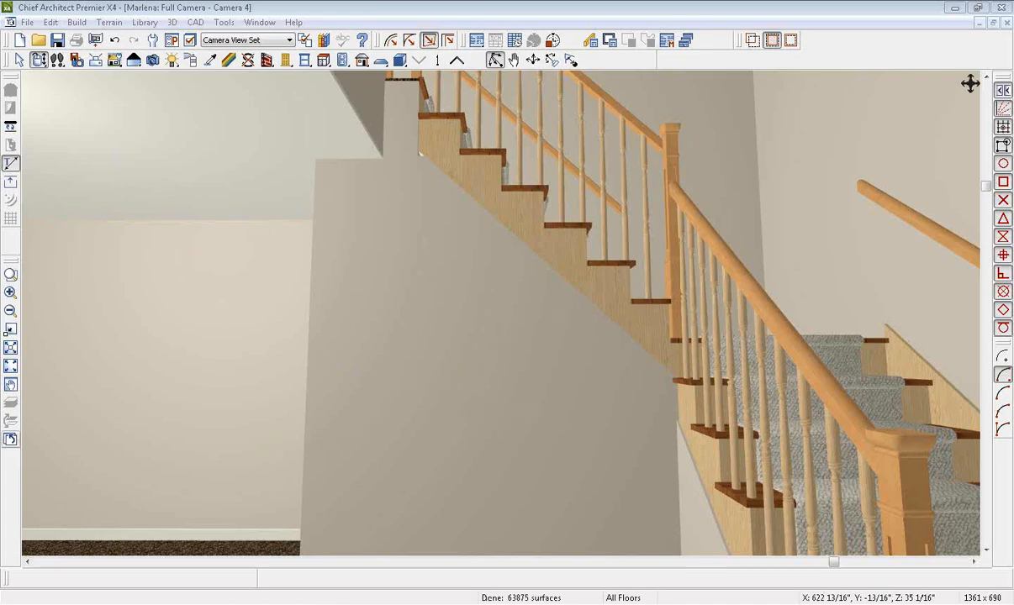
pyautogui.click(1007, 22)
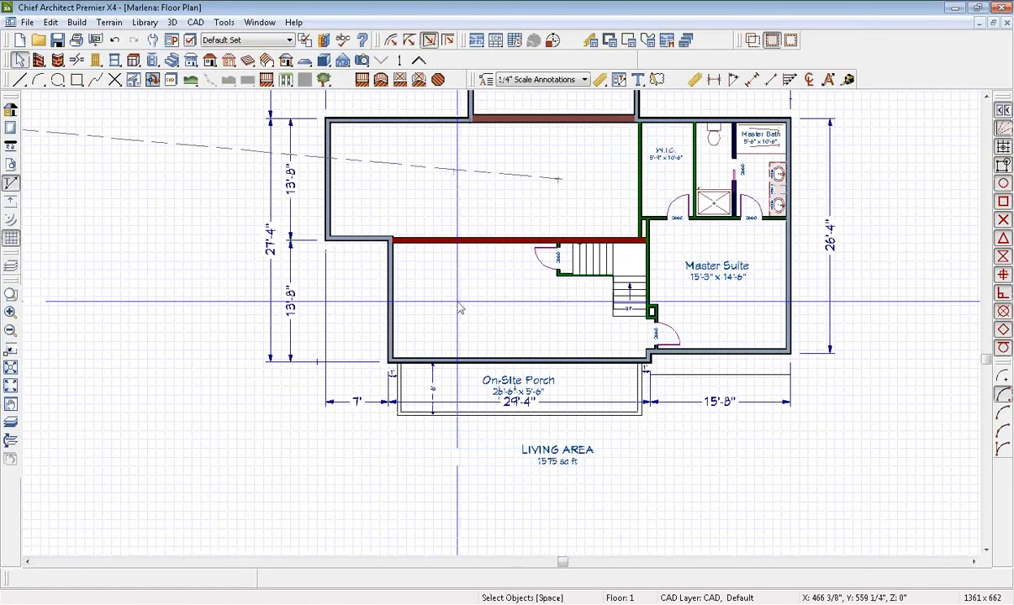
# - Check the specification and extent of the unspecified room around the stairs without changing it
pyautogui.moveTo(525, 315); pyautogui.dragTo(476, 279, button='middle')
pyautogui.scroll(2, 476, 280)
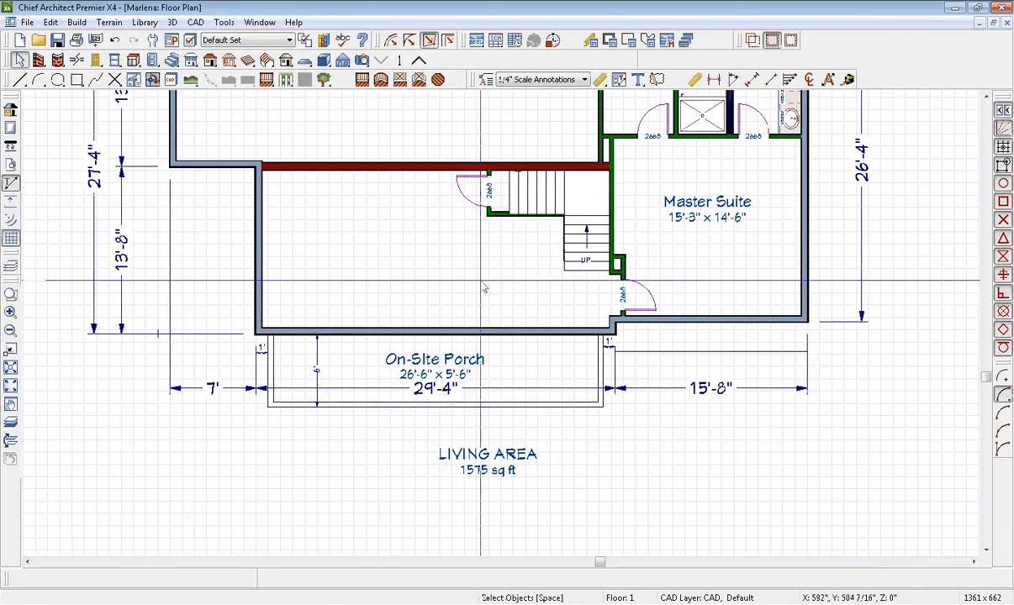
pyautogui.scroll(3, 484, 289)
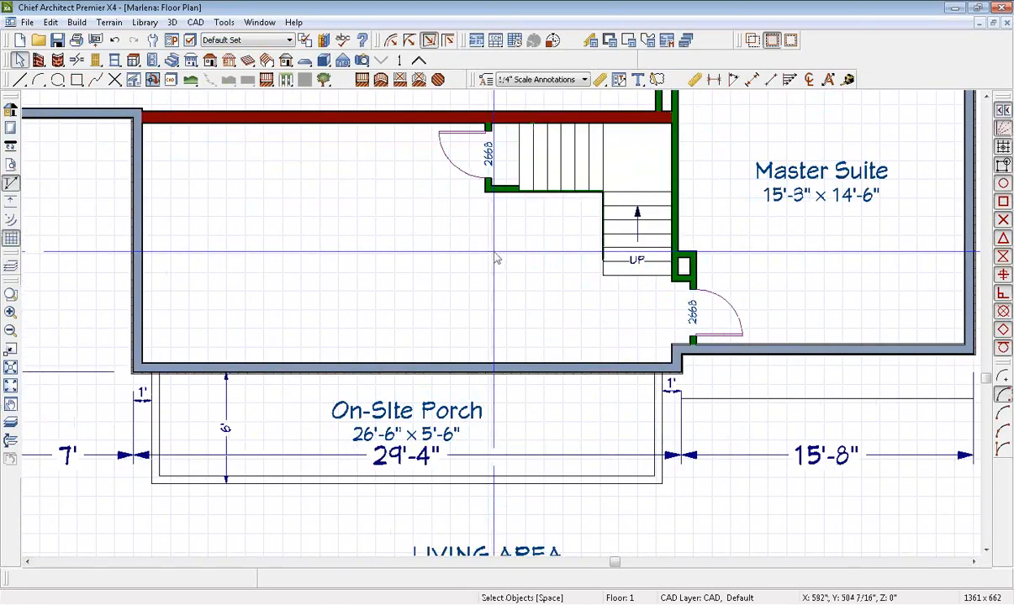
pyautogui.doubleClick(311, 247)
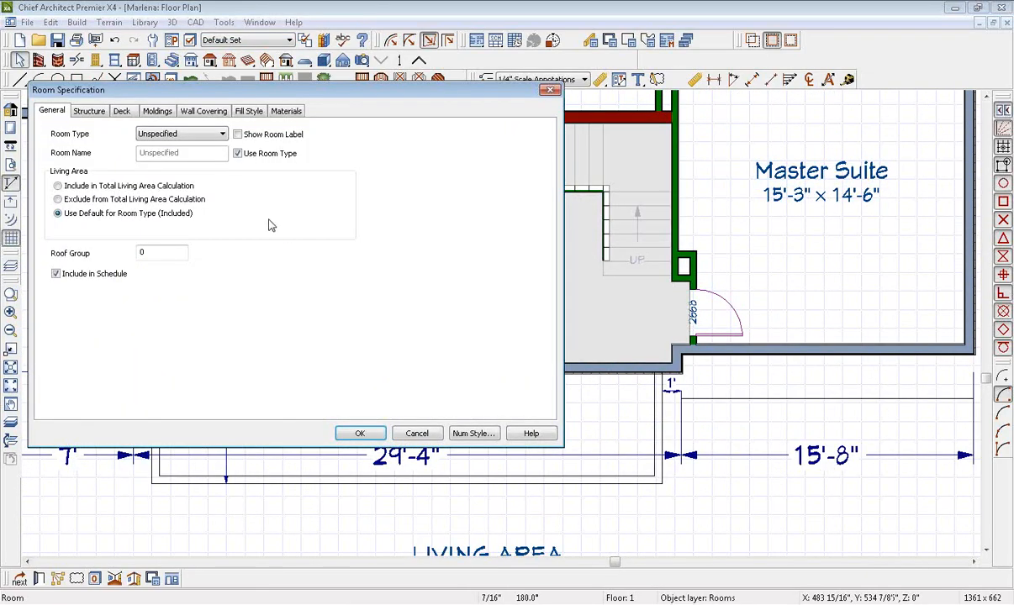
pyautogui.click(417, 438)
pyautogui.scroll(3, 556, 214)
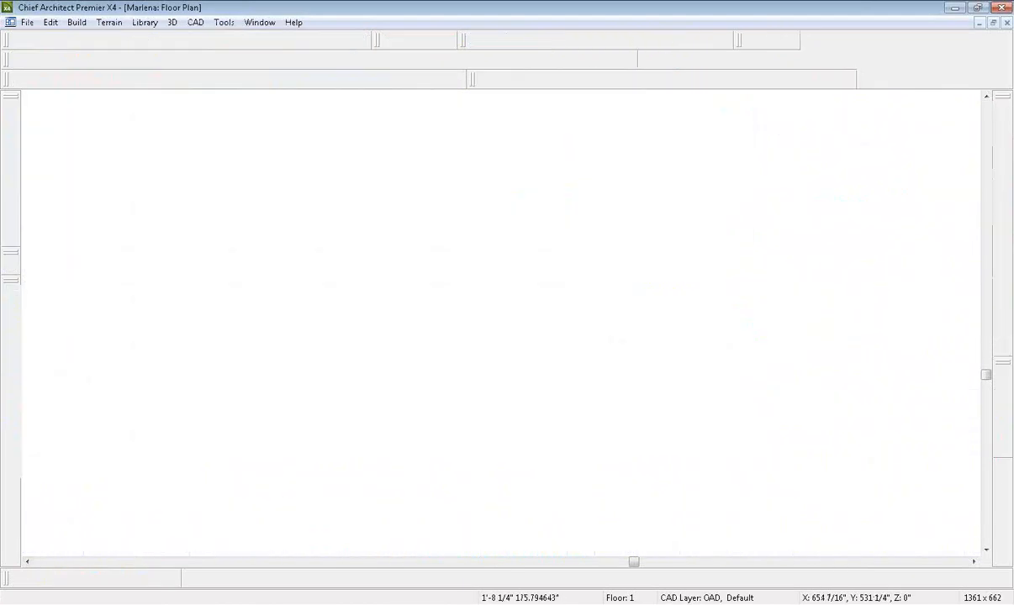
pyautogui.click(410, 227)
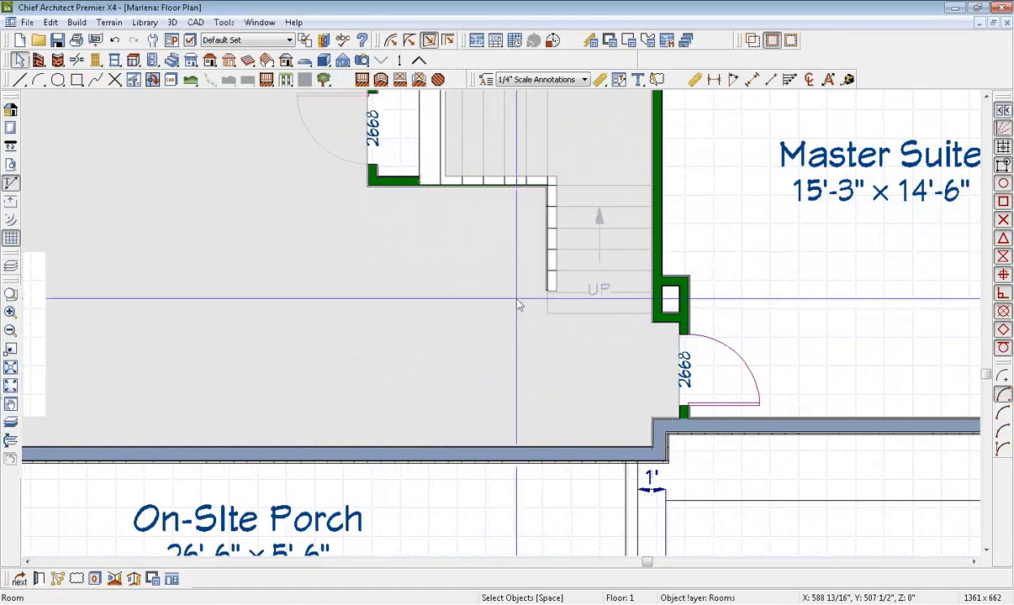
pyautogui.scroll(2, 551, 312)
# - Draw a wall across the lower flight from the stair railing to the Master Suite wall, and move it toward the bottom step
pyautogui.click(553, 233)
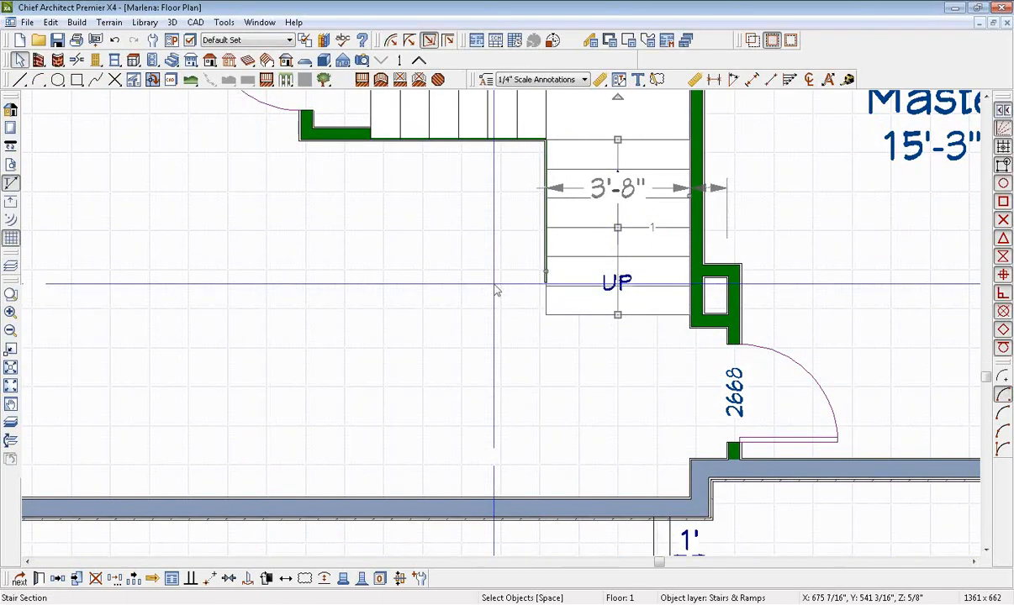
pyautogui.click(546, 286)
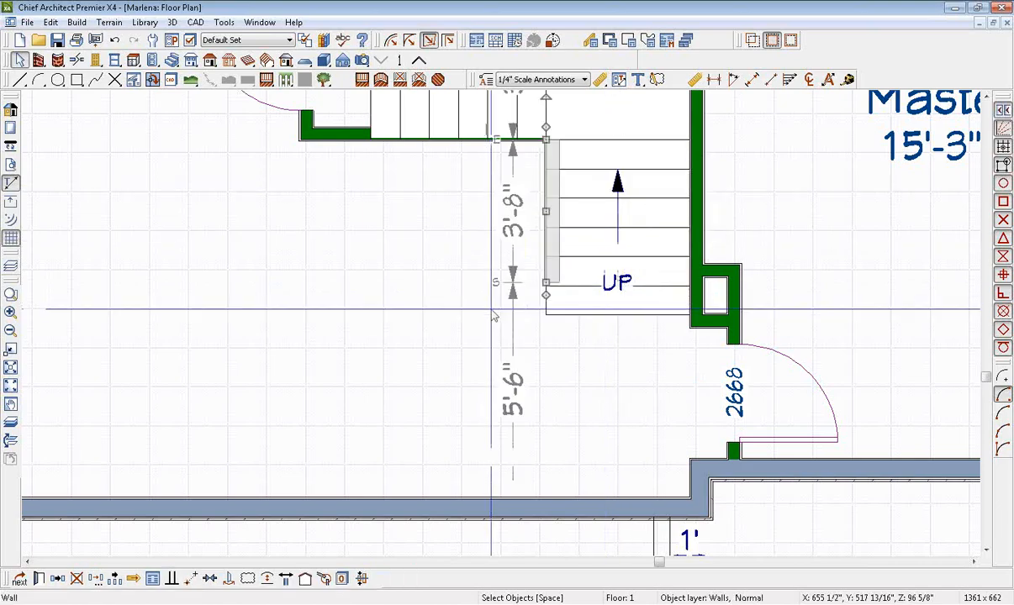
pyautogui.moveTo(546, 290)
pyautogui.mouseDown()
pyautogui.moveTo(593, 313)
pyautogui.moveTo(668, 285)
pyautogui.mouseUp()
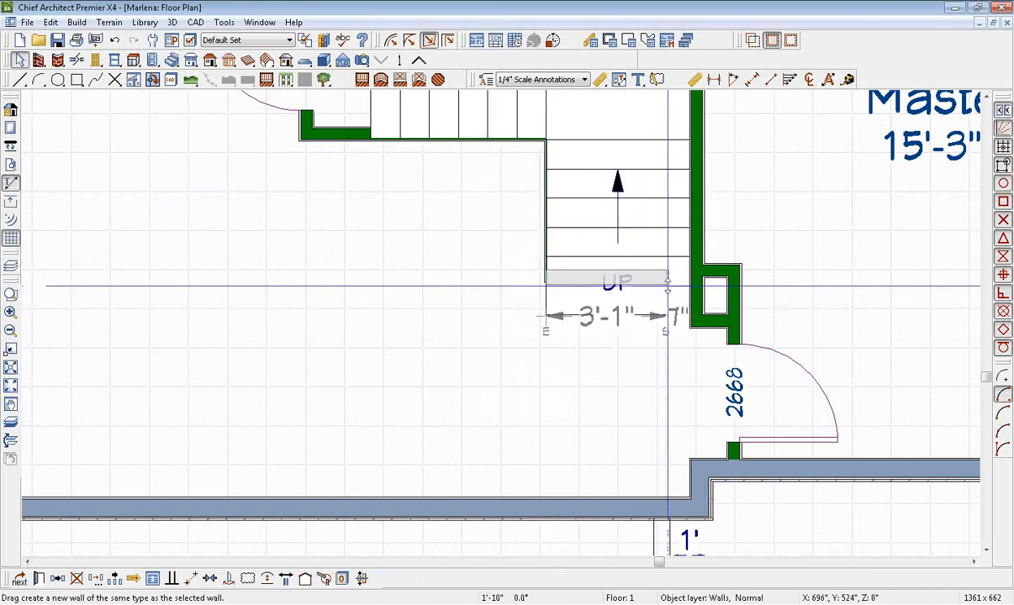
pyautogui.scroll(2, 691, 286)
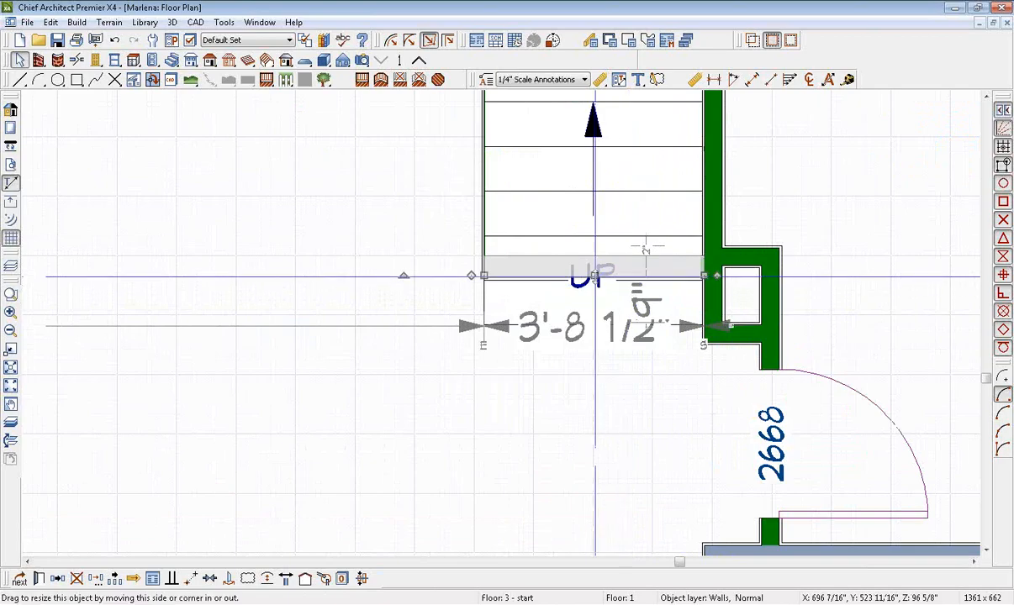
pyautogui.moveTo(595, 277); pyautogui.dragTo(592, 311)
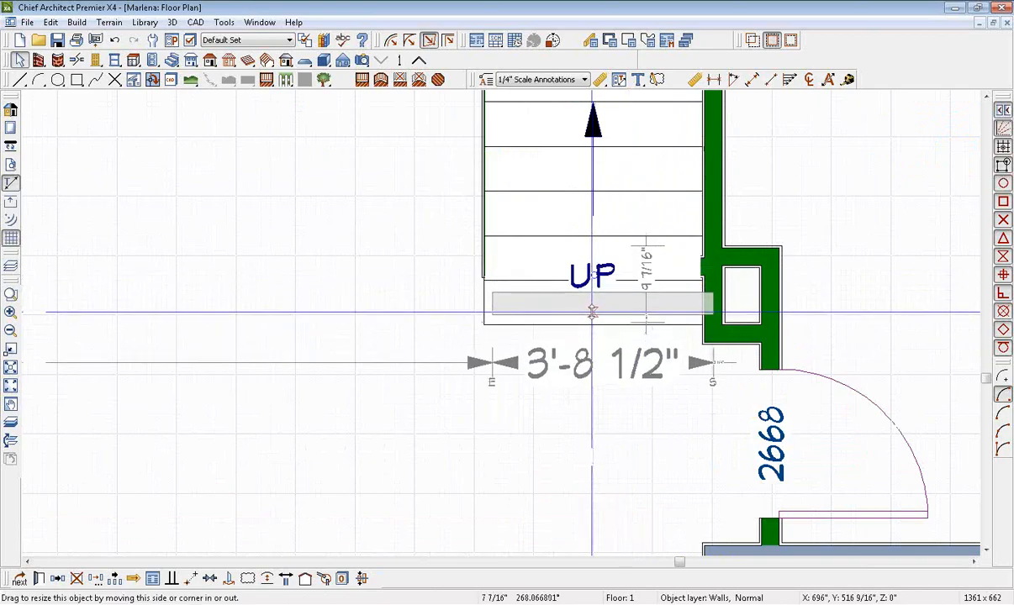
pyautogui.scroll(-5, 618, 312)
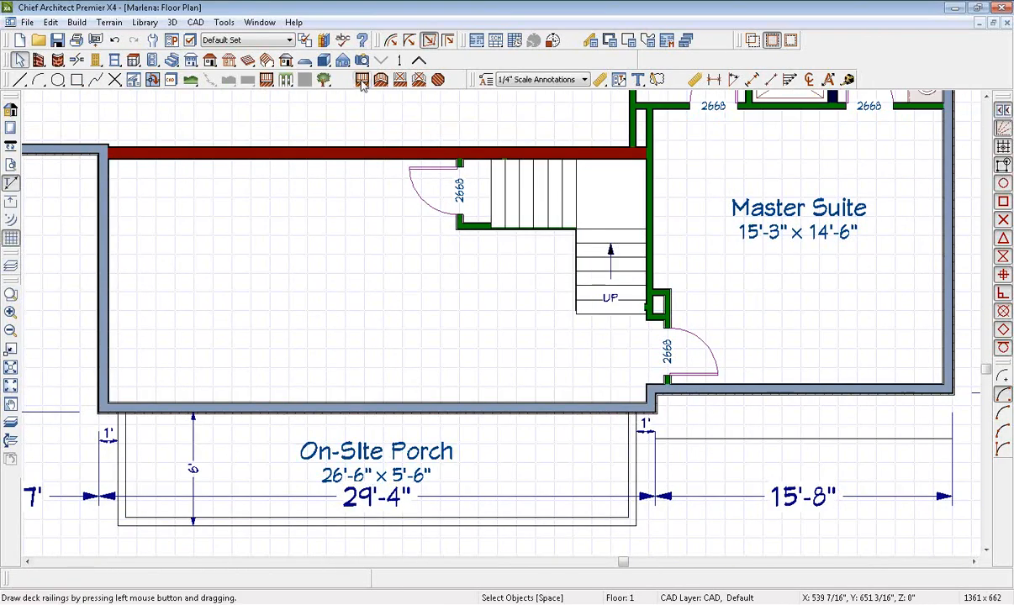
# - Create a full camera view looking at the closet door and staircase, examine the foot of the stairs, and return to the plan
pyautogui.click(361, 61)
pyautogui.moveTo(335, 345); pyautogui.dragTo(503, 280)
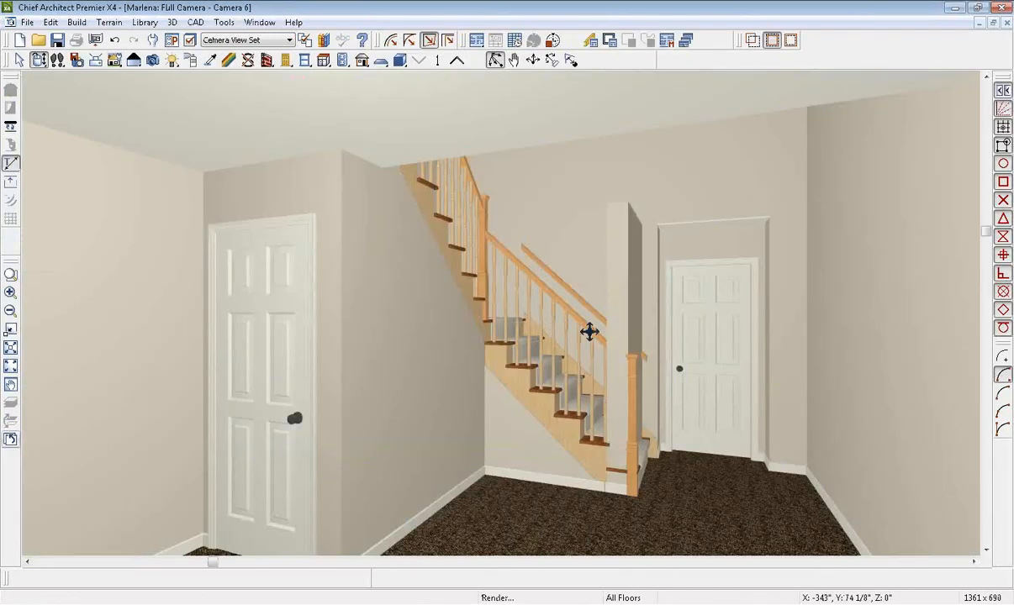
pyautogui.moveTo(561, 341)
pyautogui.mouseDown()
pyautogui.moveTo(635, 343)
pyautogui.moveTo(566, 349)
pyautogui.mouseUp()
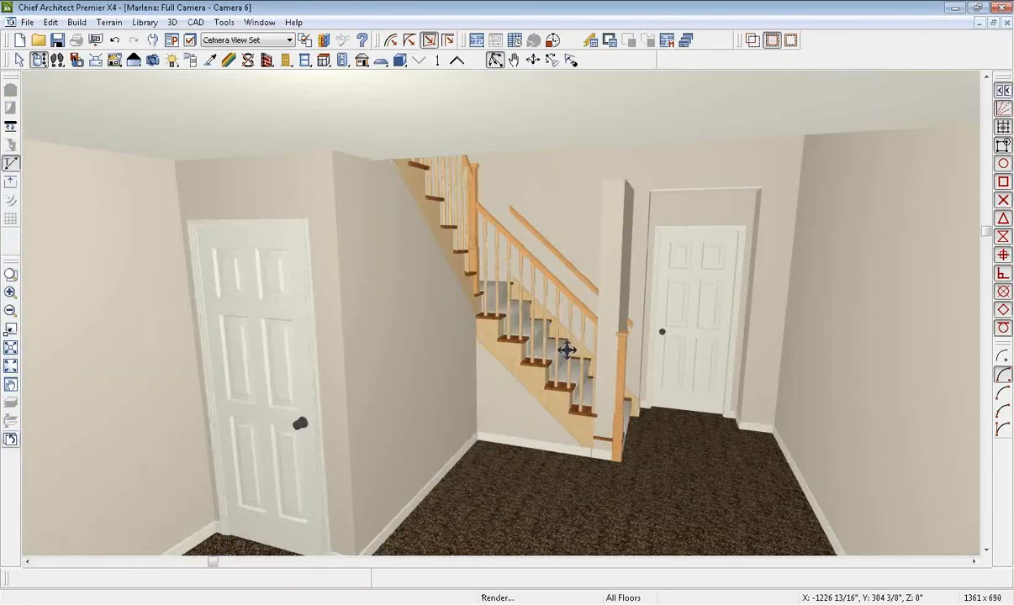
pyautogui.click(11, 440)
pyautogui.press('space')
# - Move the wall across the lower flight up by about one tread, and reopen Camera 6 to check the foot of the stairs
pyautogui.scroll(5, 615, 308)
pyautogui.click(613, 304)
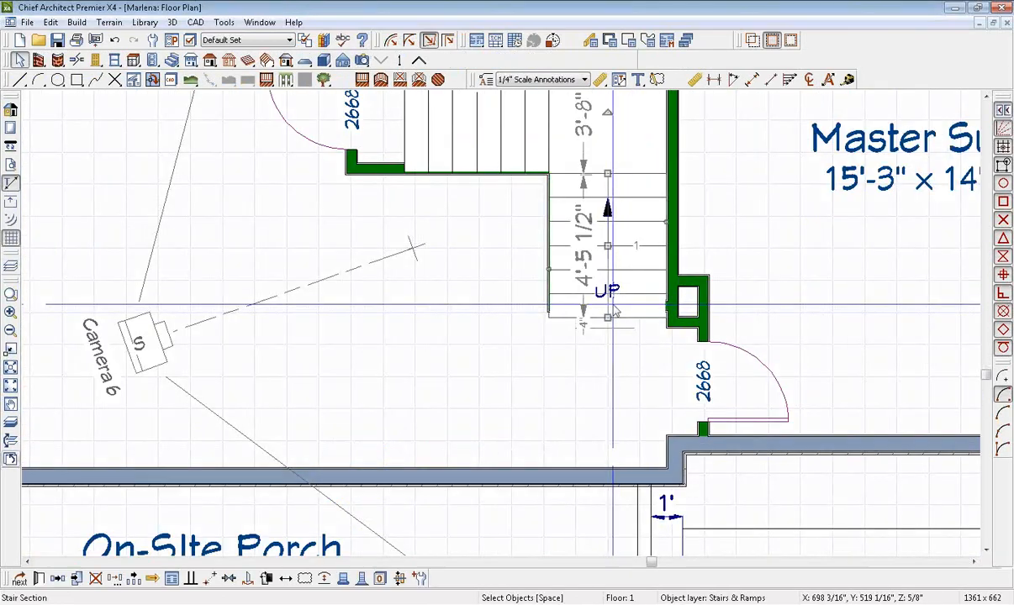
pyautogui.click(613, 308)
pyautogui.scroll(3, 614, 309)
pyautogui.moveTo(603, 318); pyautogui.dragTo(606, 268)
pyautogui.scroll(-3, 609, 236)
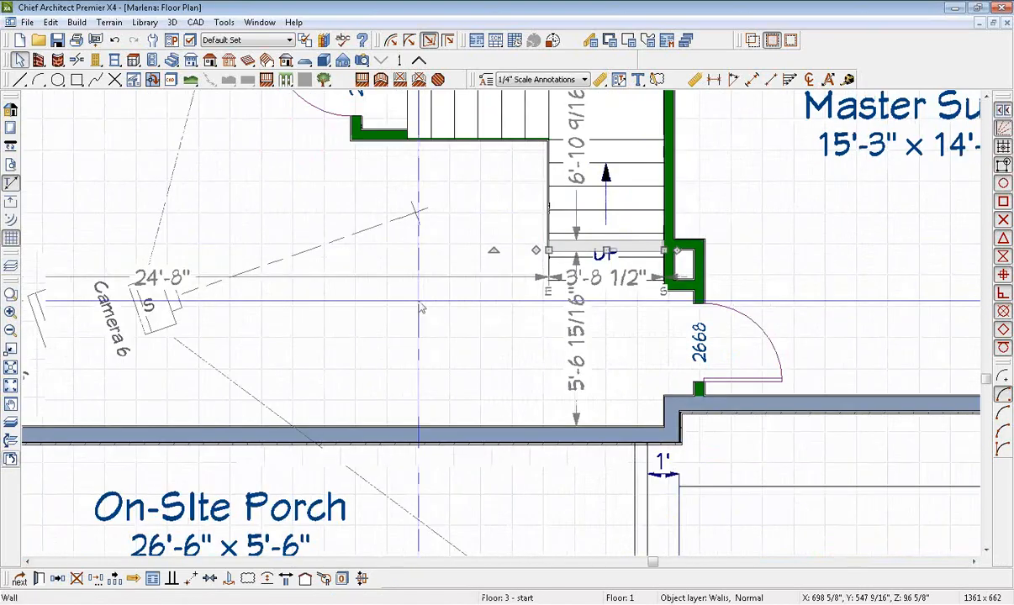
pyautogui.press('Escape')
pyautogui.doubleClick(152, 311)
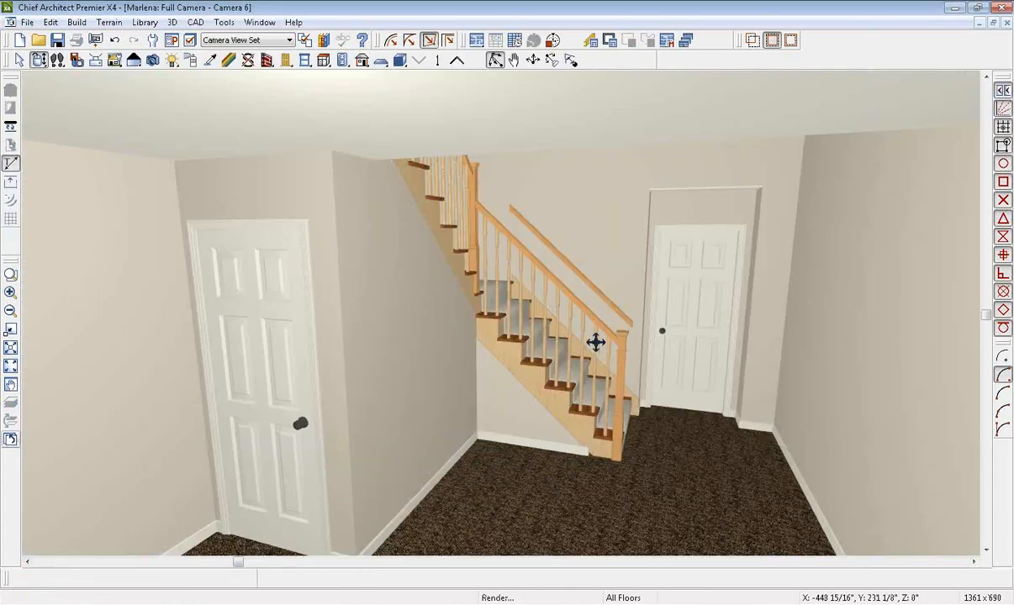
# - Return to the floor plan, set the unspecified room beside the staircase to Living, and move its label toward the room's upper-left area
pyautogui.moveTo(595, 343); pyautogui.dragTo(541, 348)
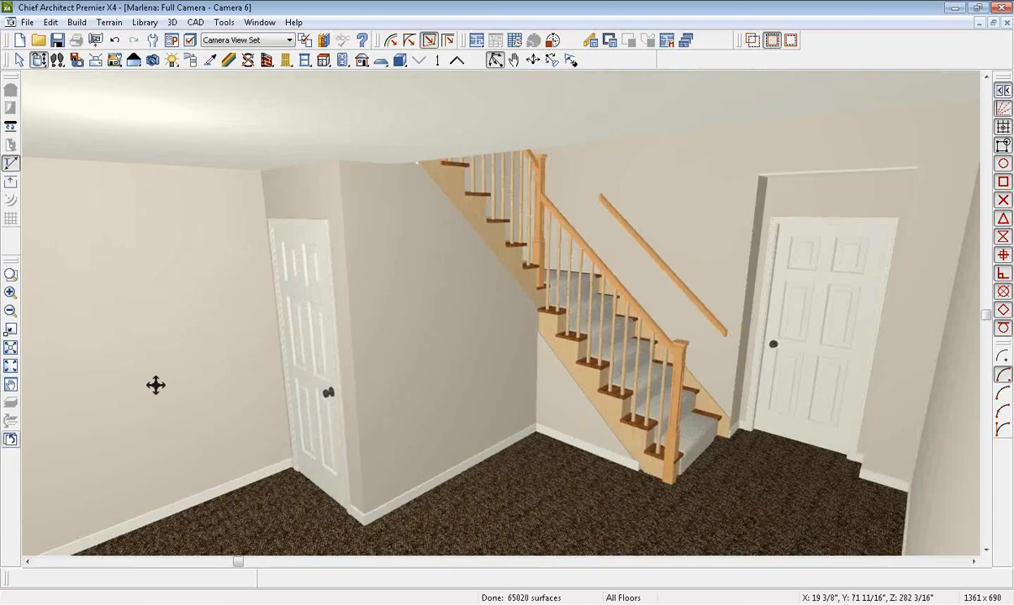
pyautogui.click(10, 440)
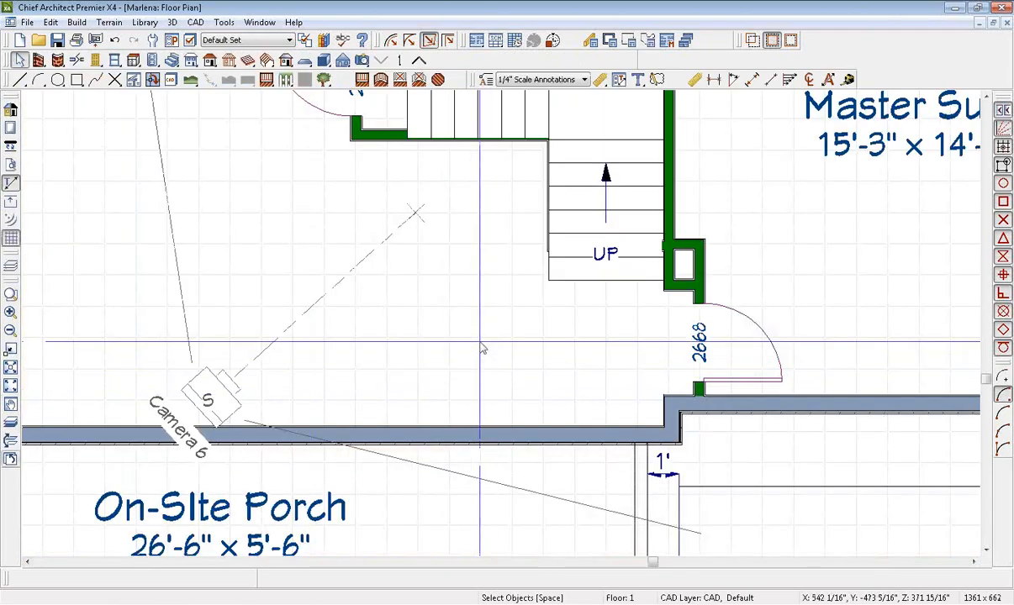
pyautogui.scroll(-2, 483, 344)
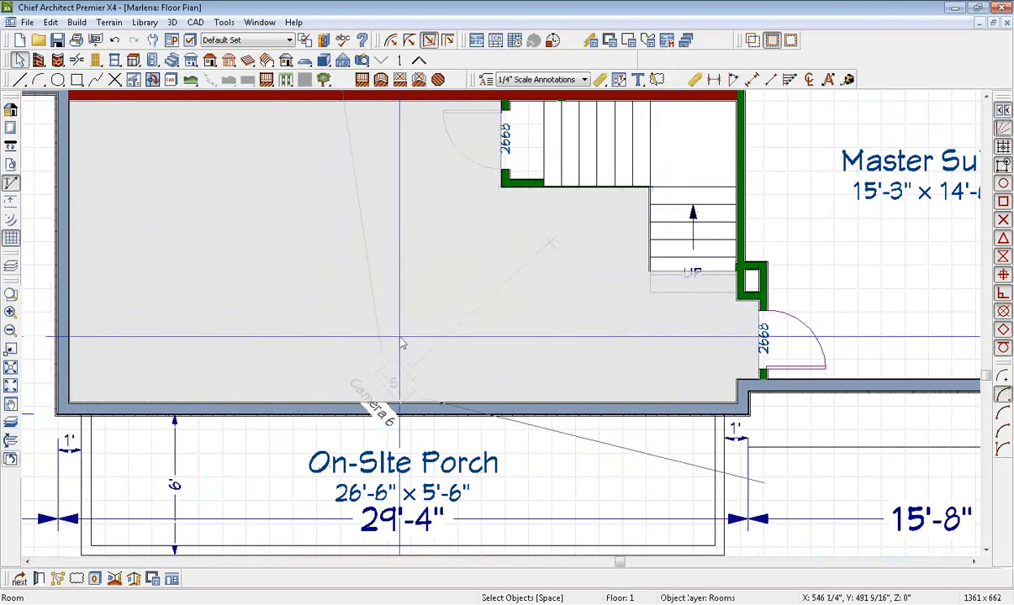
pyautogui.scroll(-2, 554, 336)
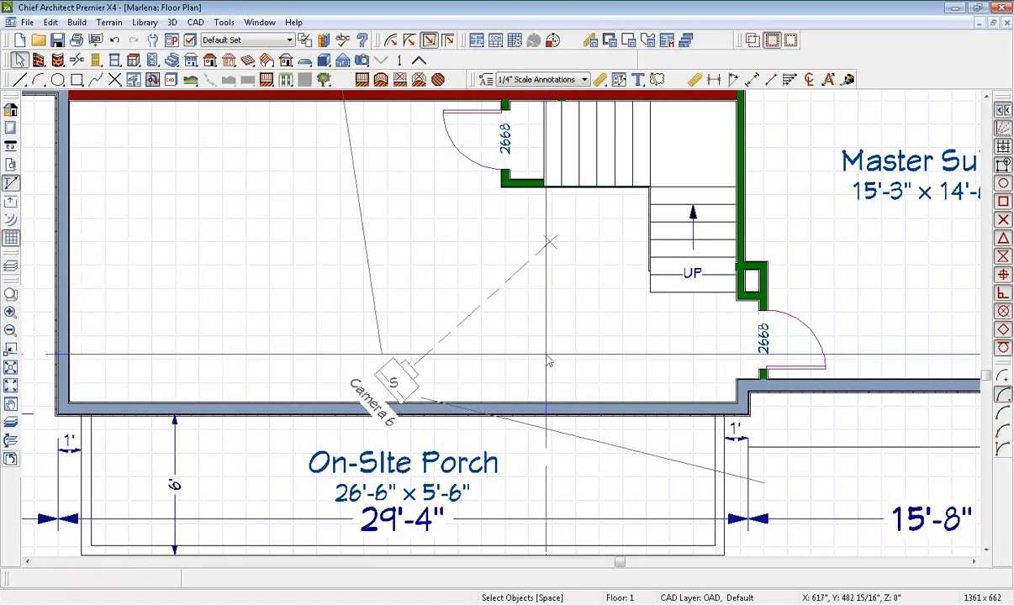
pyautogui.scroll(-1, 580, 335)
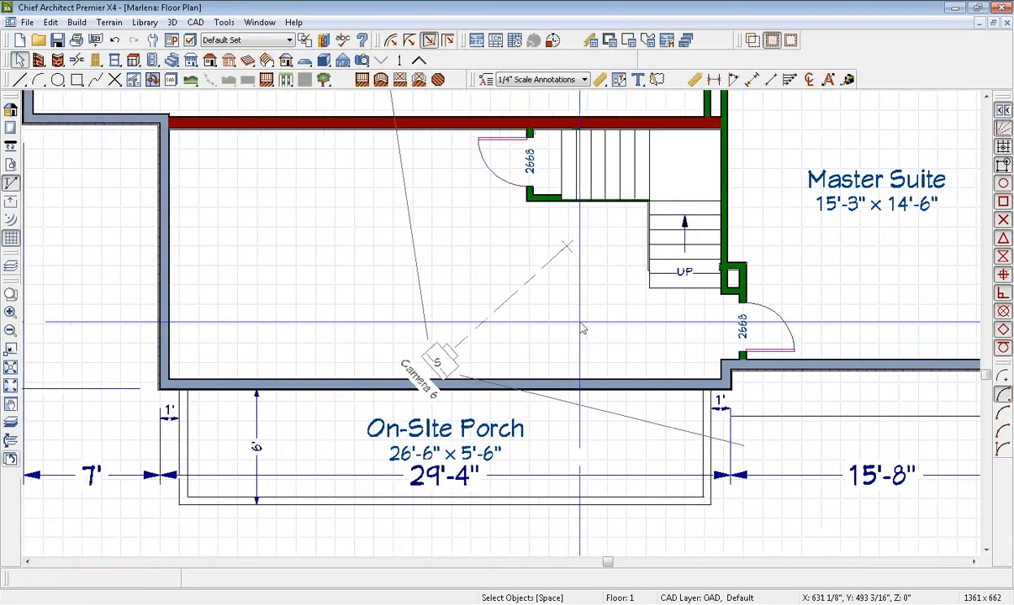
pyautogui.doubleClick(374, 286)
pyautogui.click(171, 135)
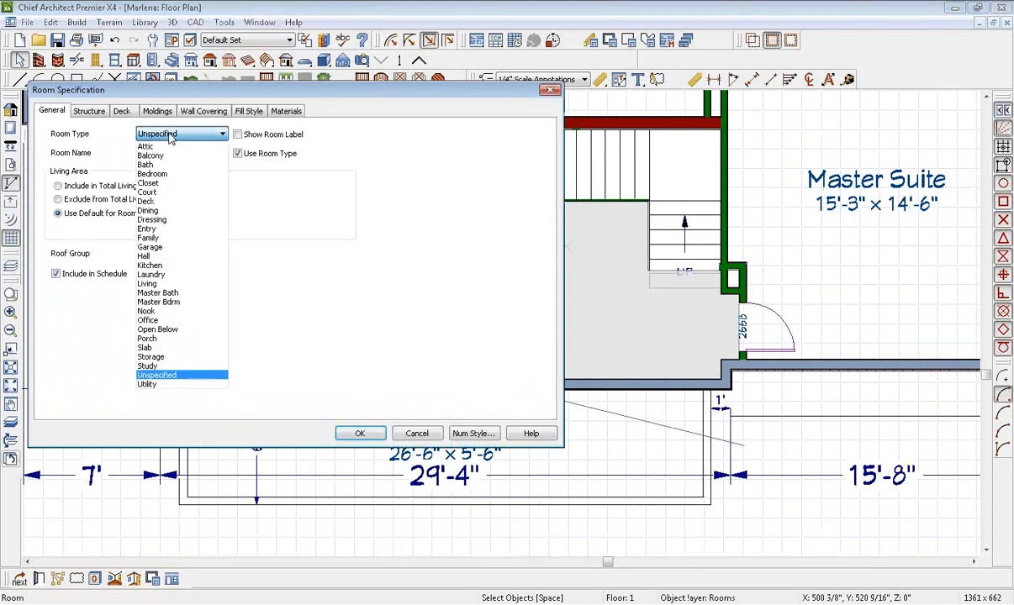
pyautogui.click(166, 284)
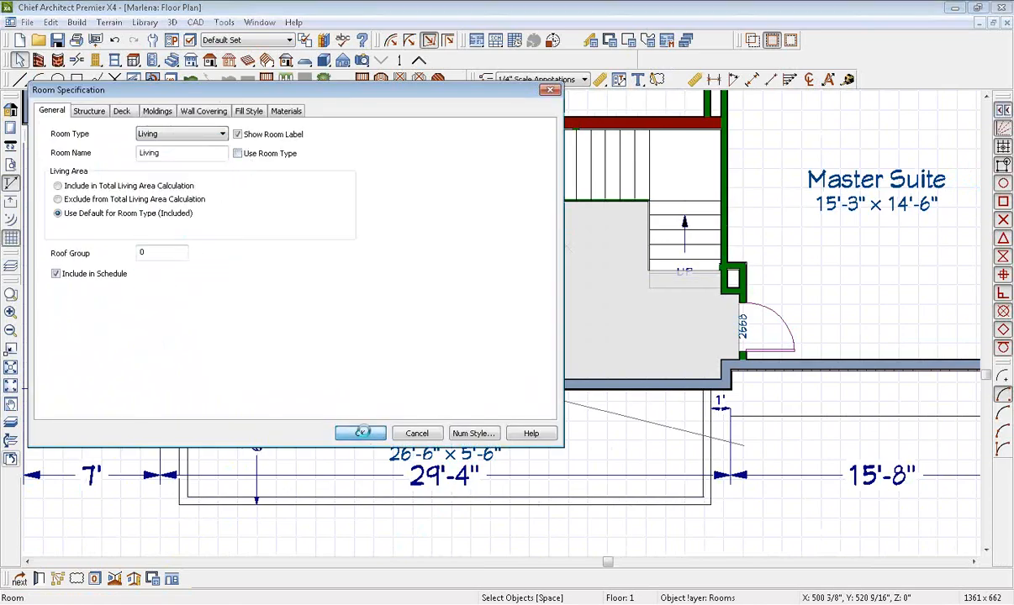
pyautogui.click(361, 432)
pyautogui.moveTo(452, 268); pyautogui.dragTo(368, 220)
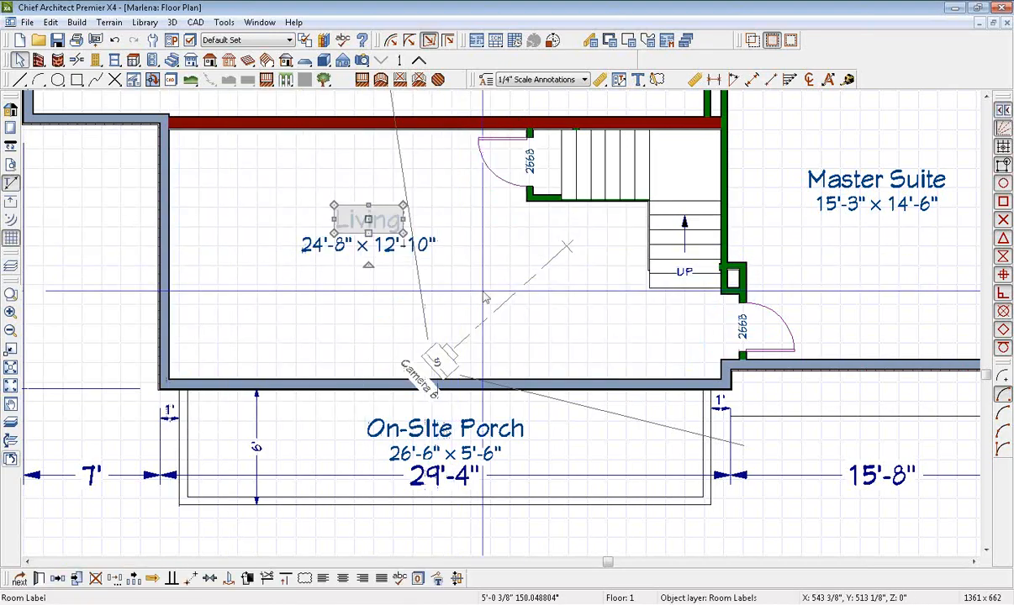
pyautogui.press('Escape')
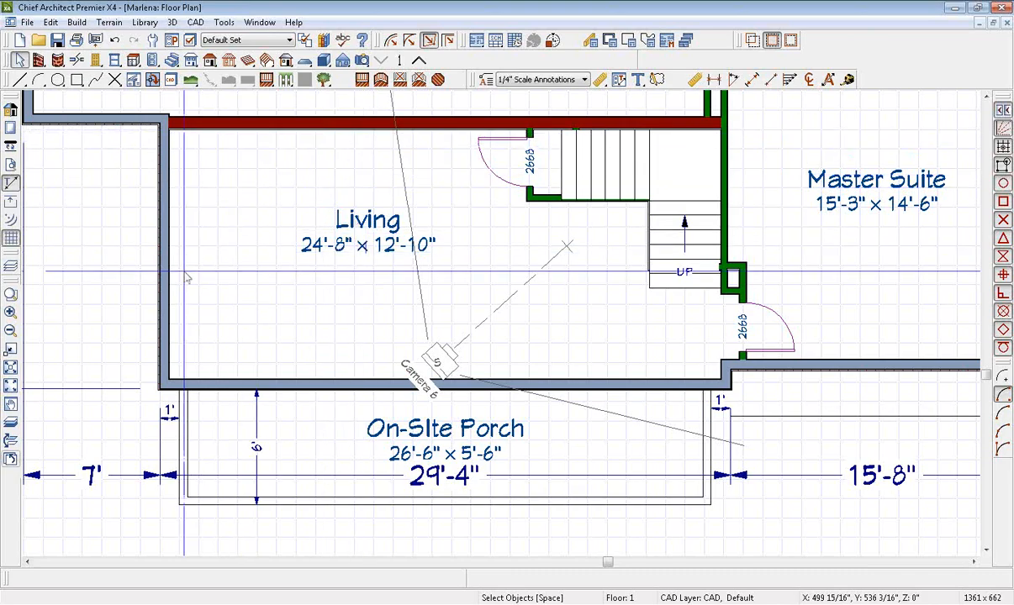
# - Add two 3046SH windows and a 3068 entry door to the porch wall, using the temporarily displayed reference floor for alignment
pyautogui.click(13, 425)
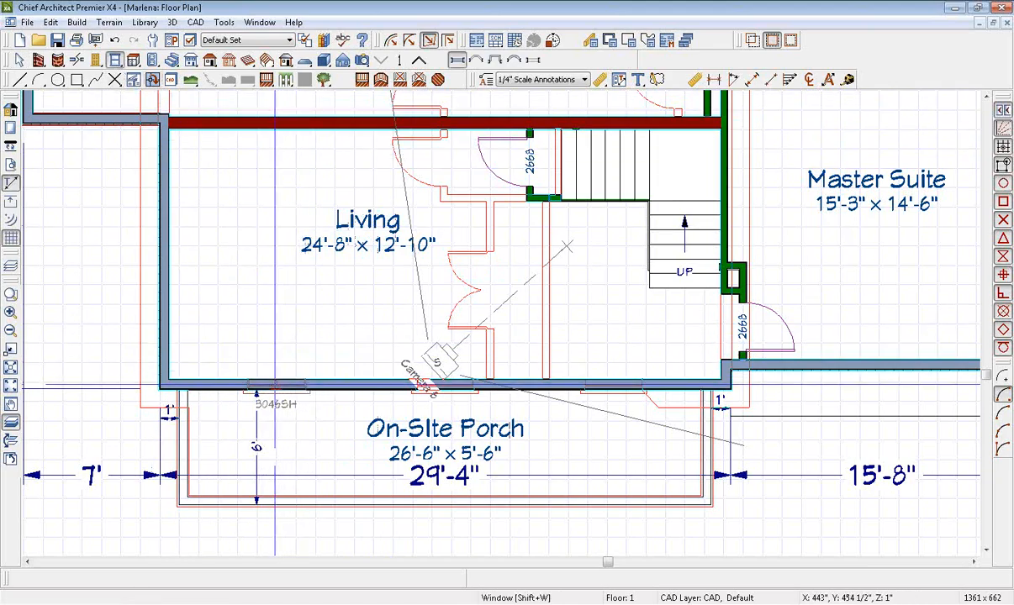
pyautogui.click(275, 387)
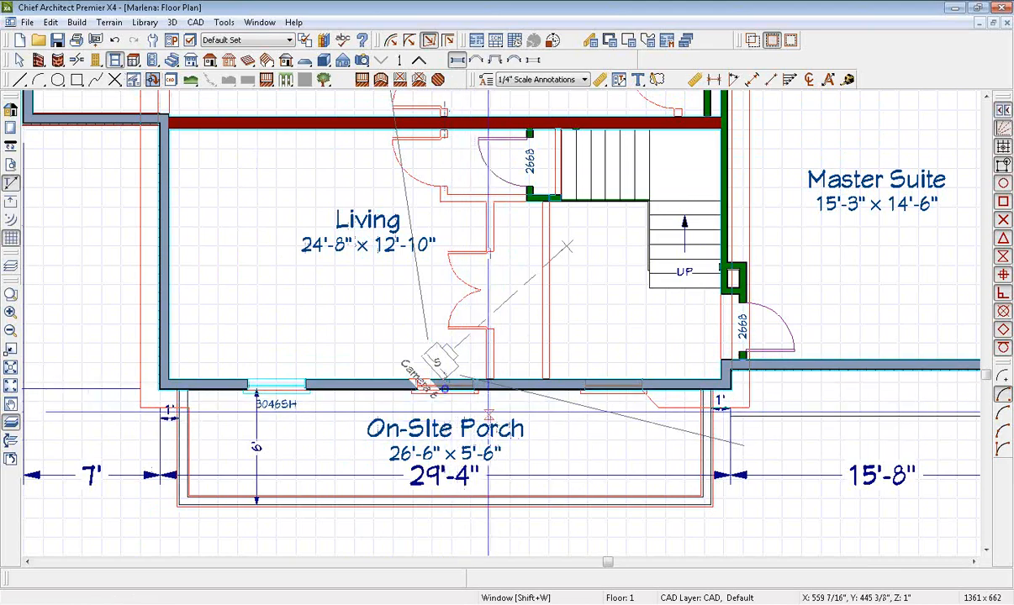
pyautogui.click(444, 387)
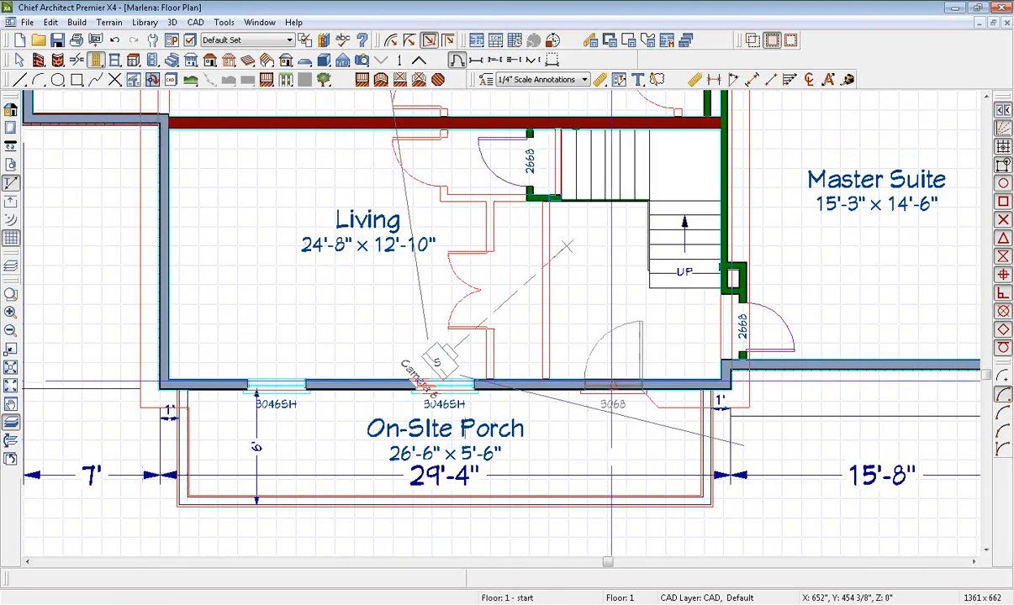
pyautogui.press('space')
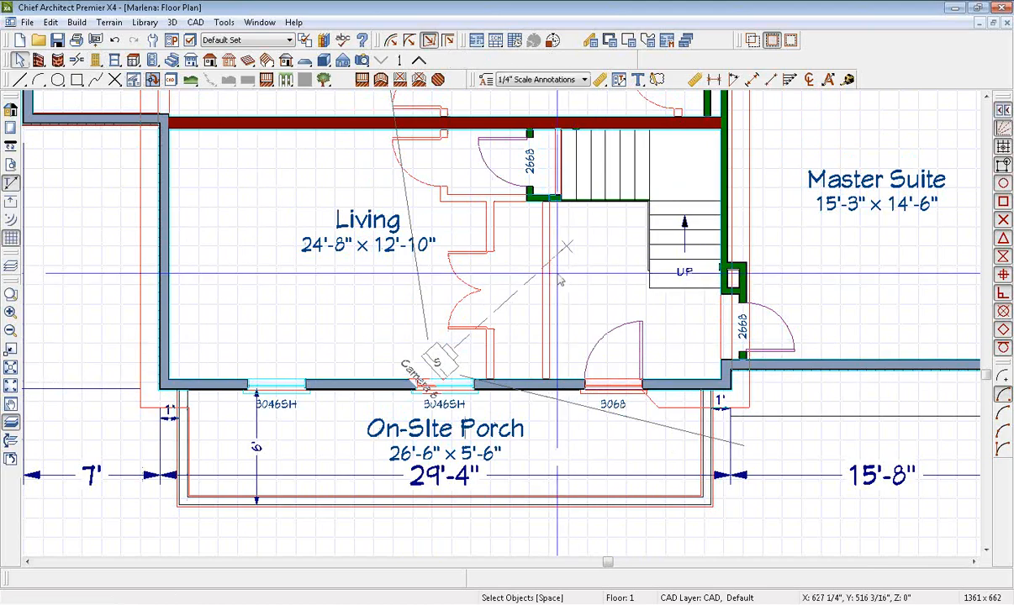
pyautogui.click(11, 424)
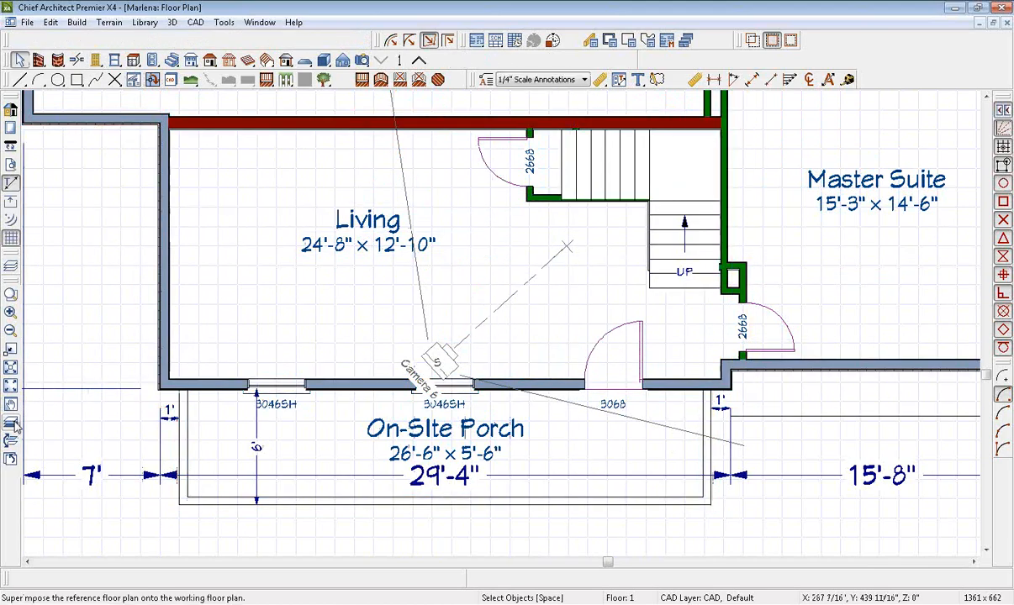
# - Draw an invisible wall from the stair closet corner to the porch wall, placed 20' from the Living room's opposite exterior wall
pyautogui.click(39, 62)
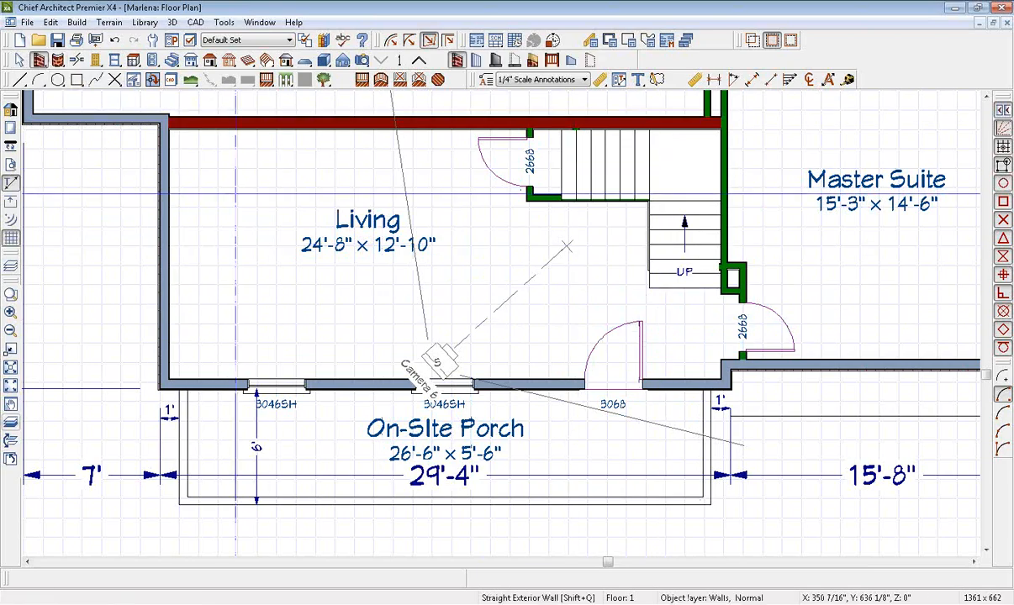
pyautogui.scroll(-1, 358, 219)
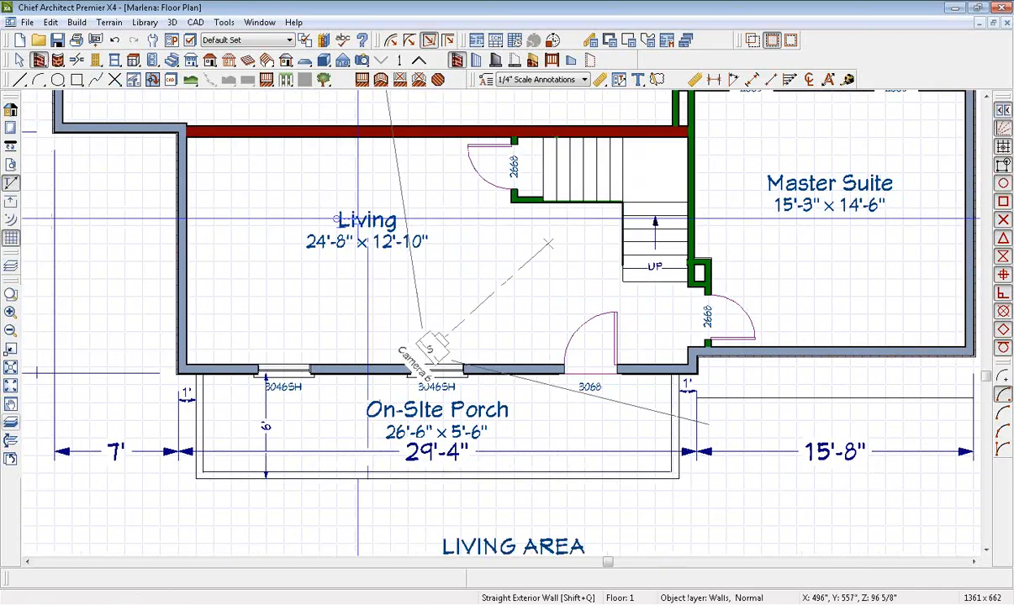
pyautogui.click(590, 61)
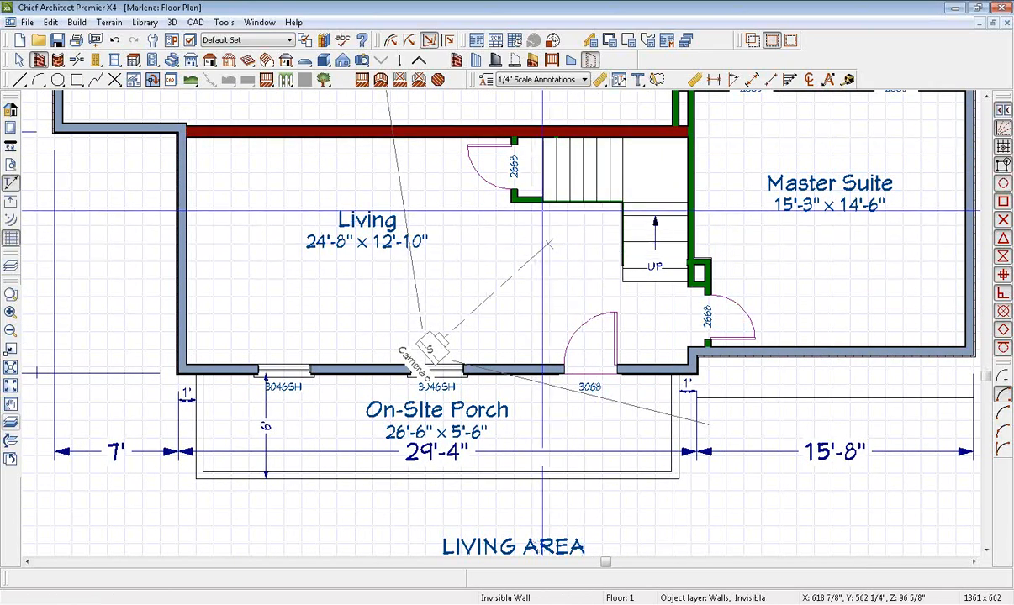
pyautogui.moveTo(542, 202); pyautogui.dragTo(540, 371)
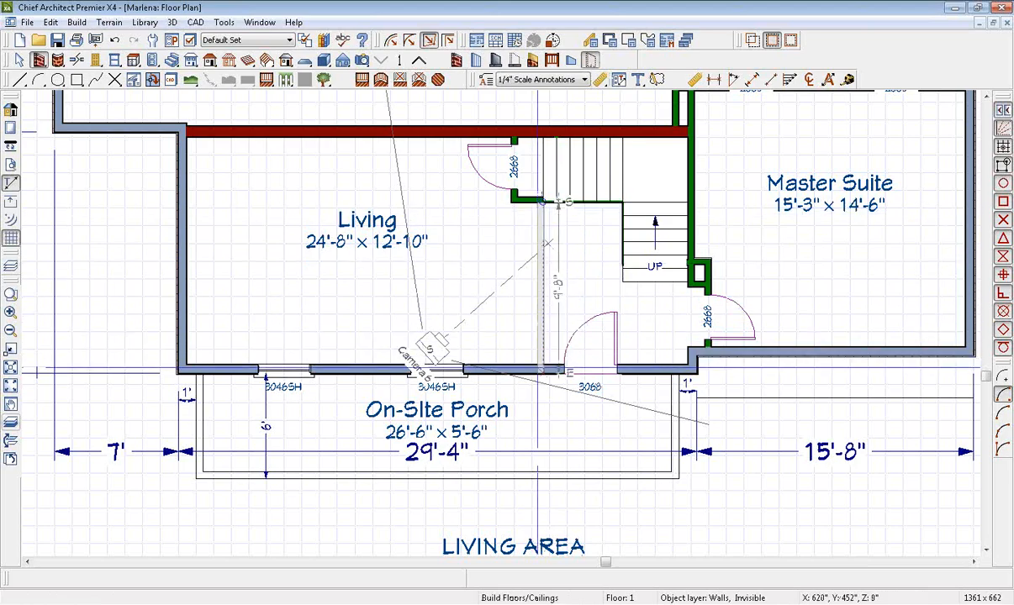
pyautogui.press('space')
pyautogui.click(544, 320)
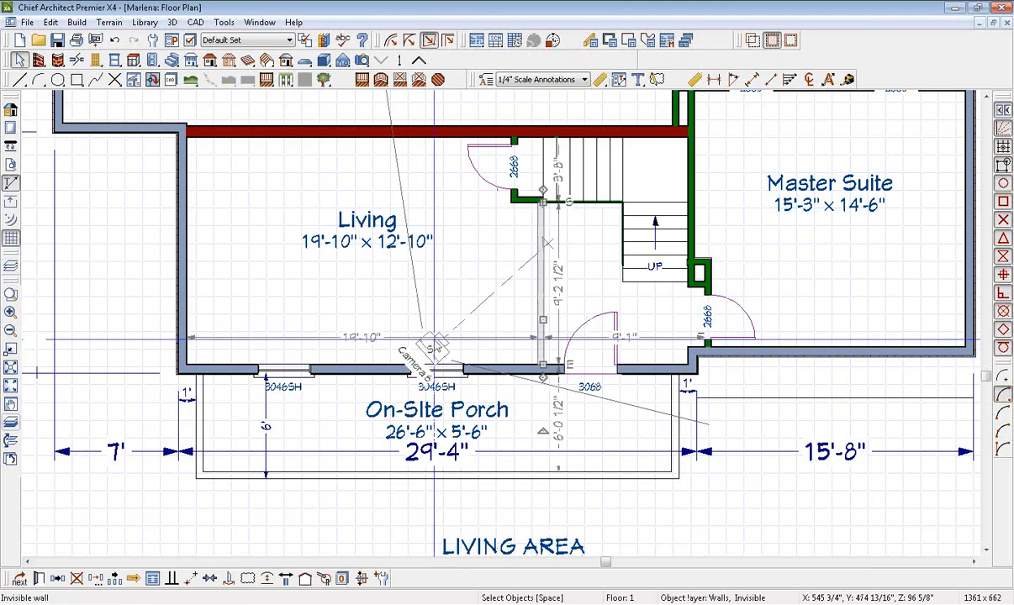
pyautogui.click(370, 338)
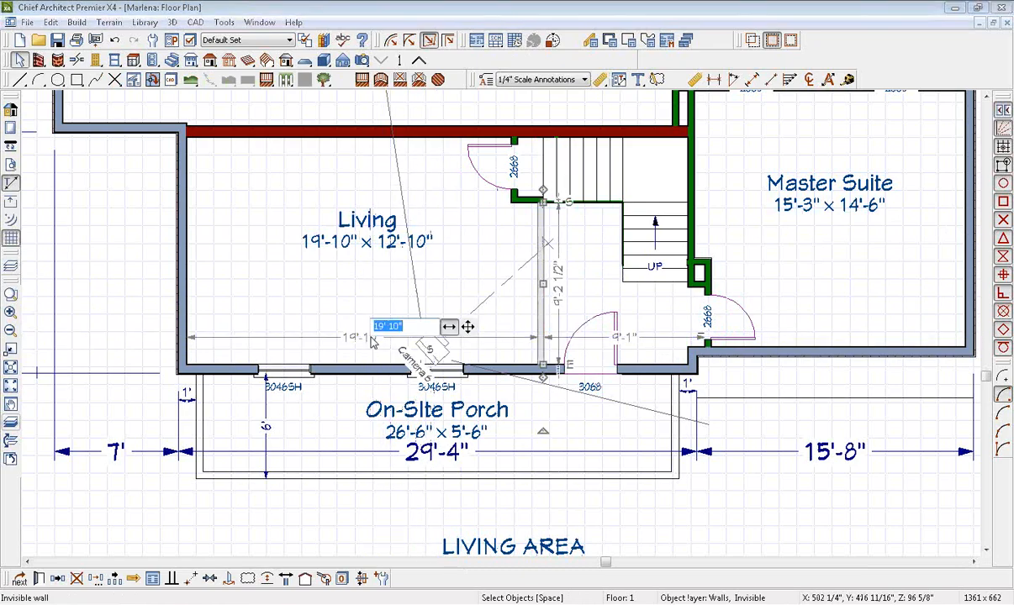
pyautogui.press('Return')
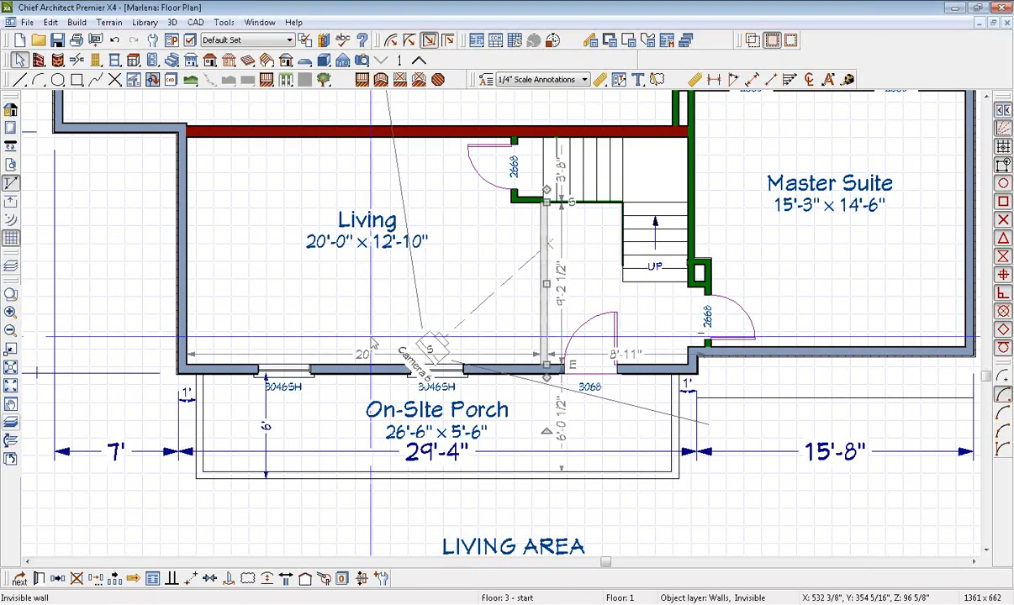
# - Set the room at the foot of the stairs to Entry, name it Foyer, and move its label up and left
pyautogui.click(650, 320)
pyautogui.doubleClick(650, 320)
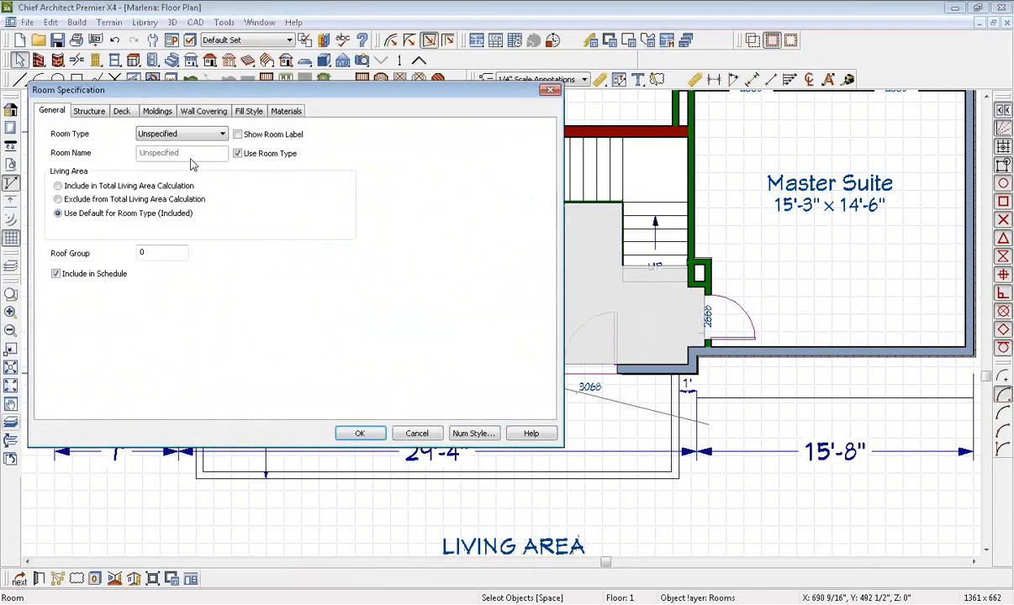
pyautogui.click(172, 135)
pyautogui.click(177, 230)
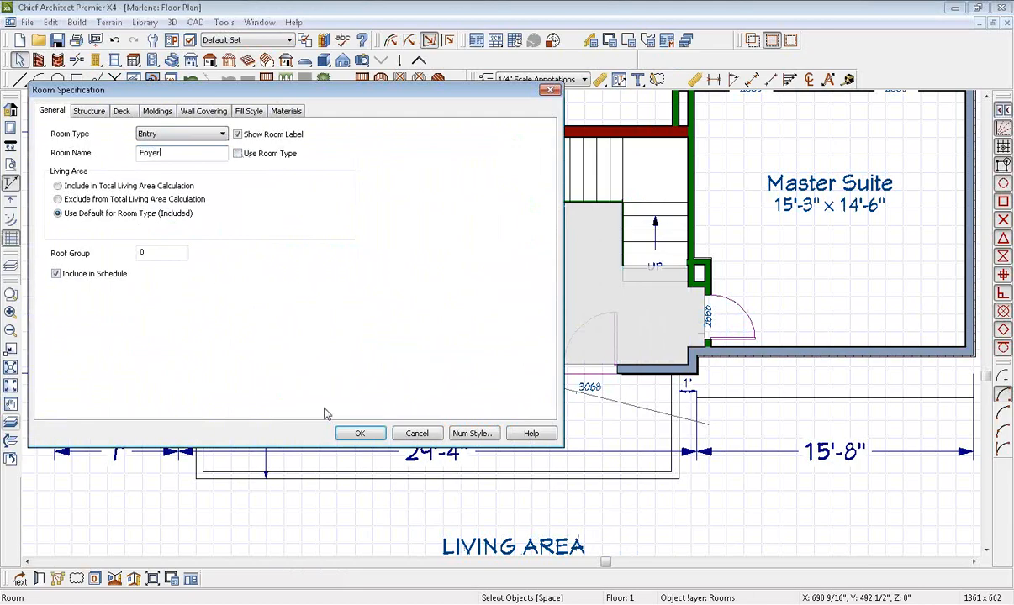
pyautogui.click(362, 434)
pyautogui.scroll(3, 633, 336)
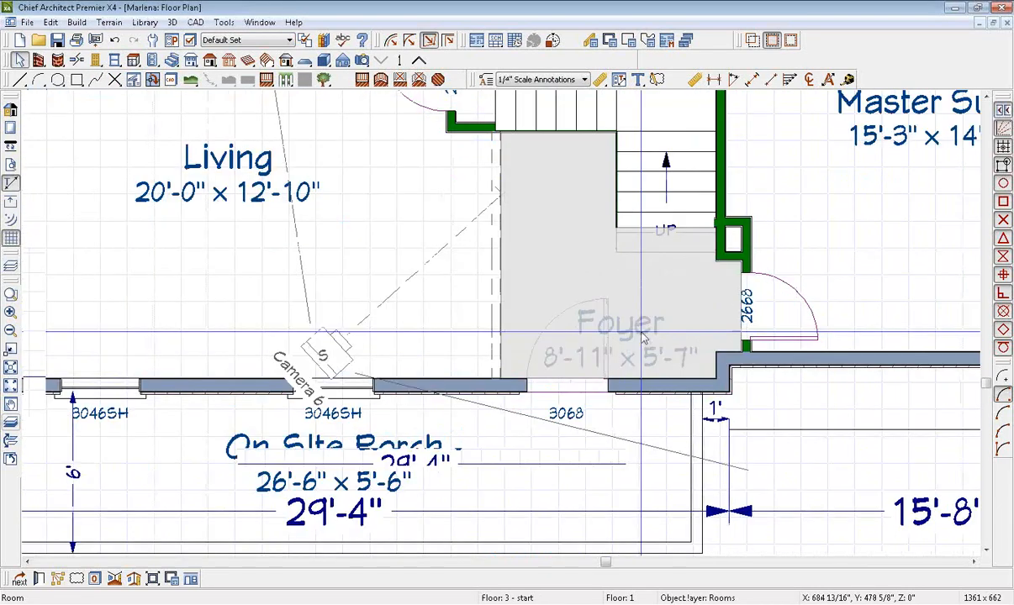
pyautogui.click(630, 324)
pyautogui.moveTo(630, 329); pyautogui.dragTo(592, 279)
pyautogui.scroll(-2, 529, 310)
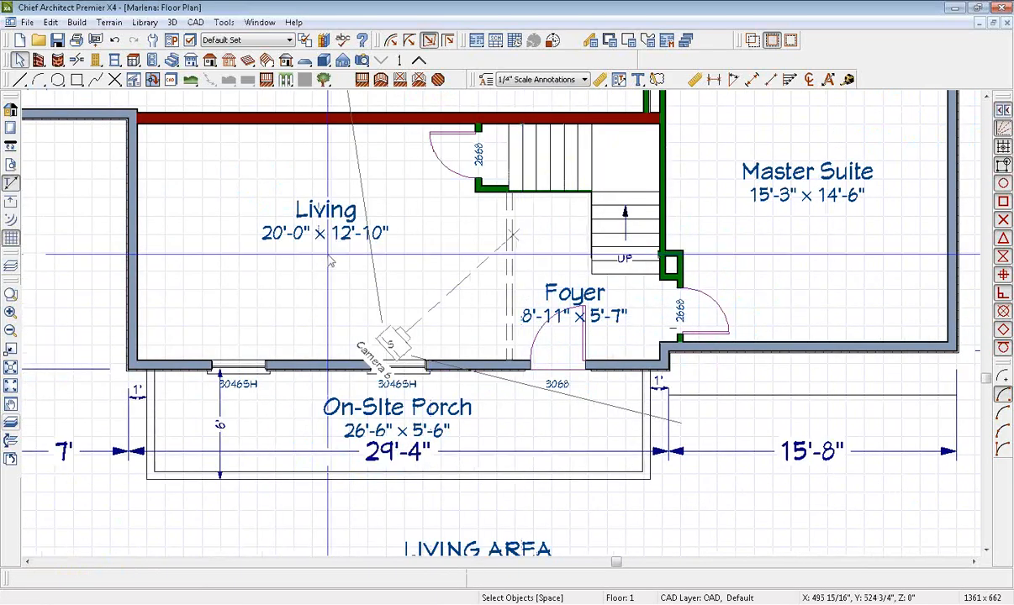
# - Reopen Camera 6 and examine the closet door, staircase and front entry from farther back in the Living room
pyautogui.doubleClick(400, 346)
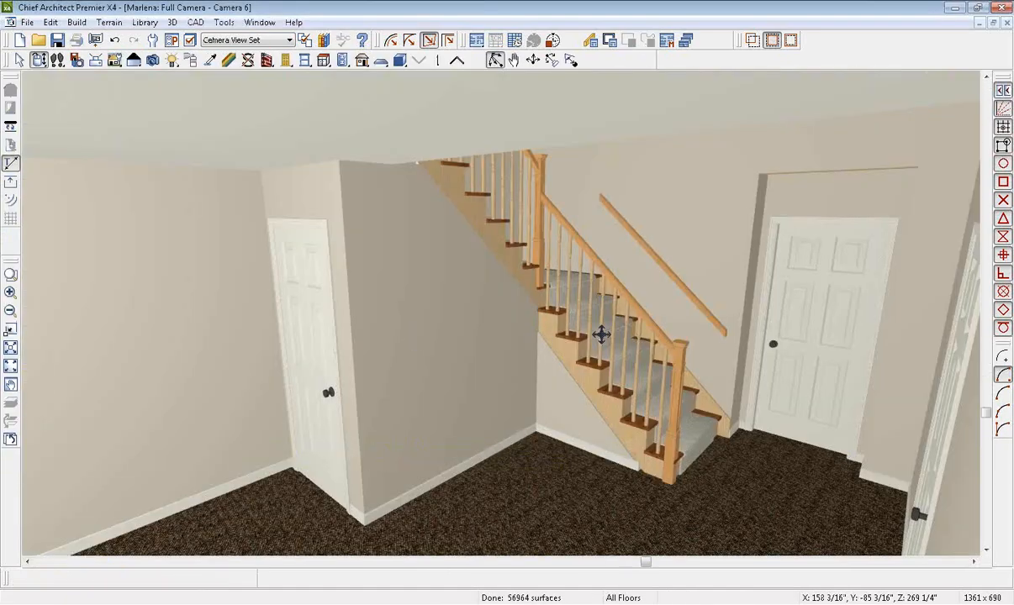
pyautogui.moveTo(568, 348); pyautogui.dragTo(717, 339)
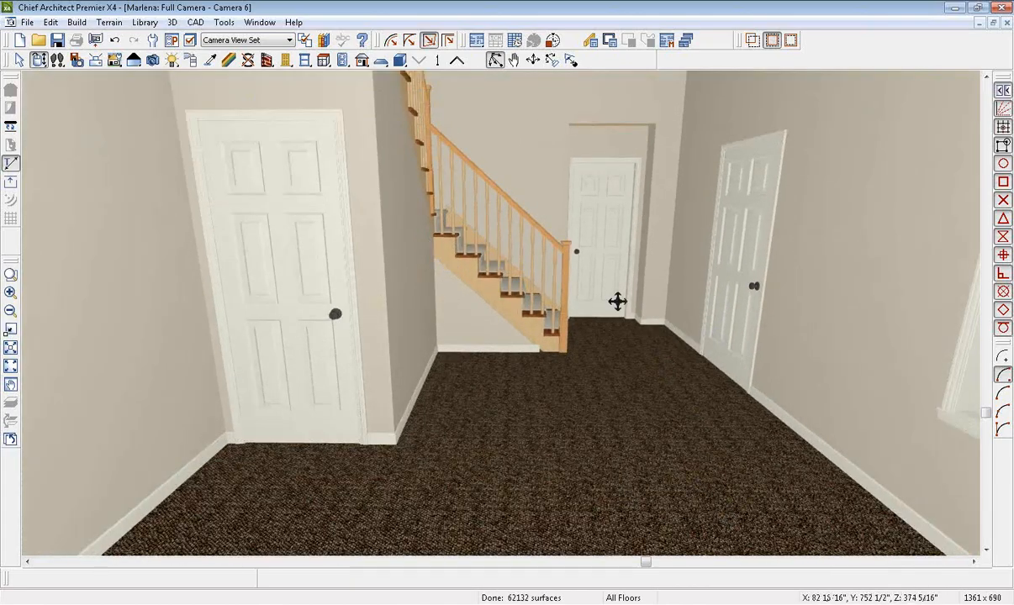
pyautogui.press('space')
# - Apply Midstar vinyl 69498 from the Ritz-Craft Flooring library to the Foyer floor
pyautogui.click(323, 40)
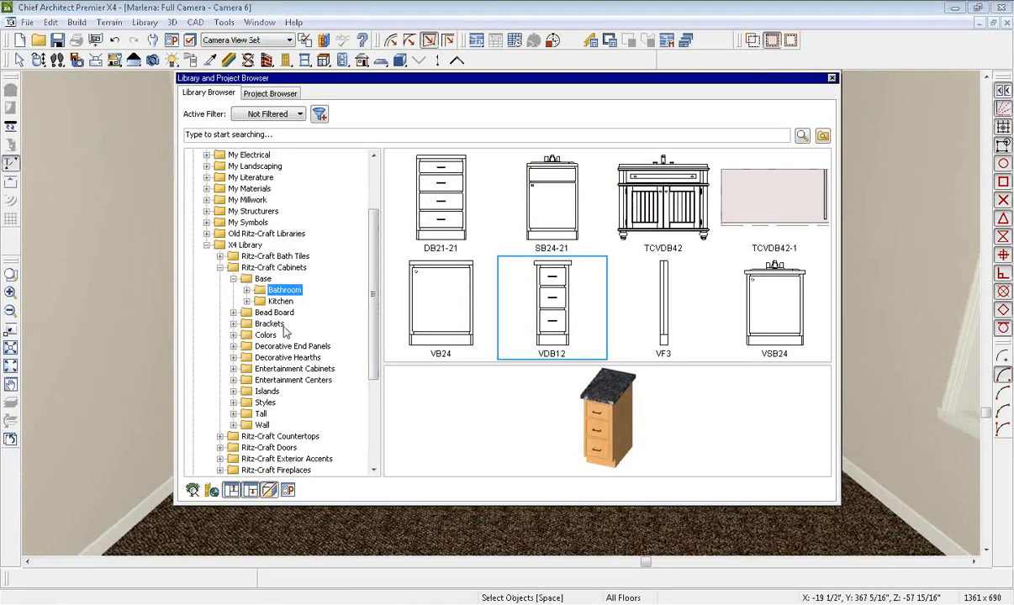
pyautogui.click(233, 278)
pyautogui.click(219, 268)
pyautogui.scroll(3, 225, 278)
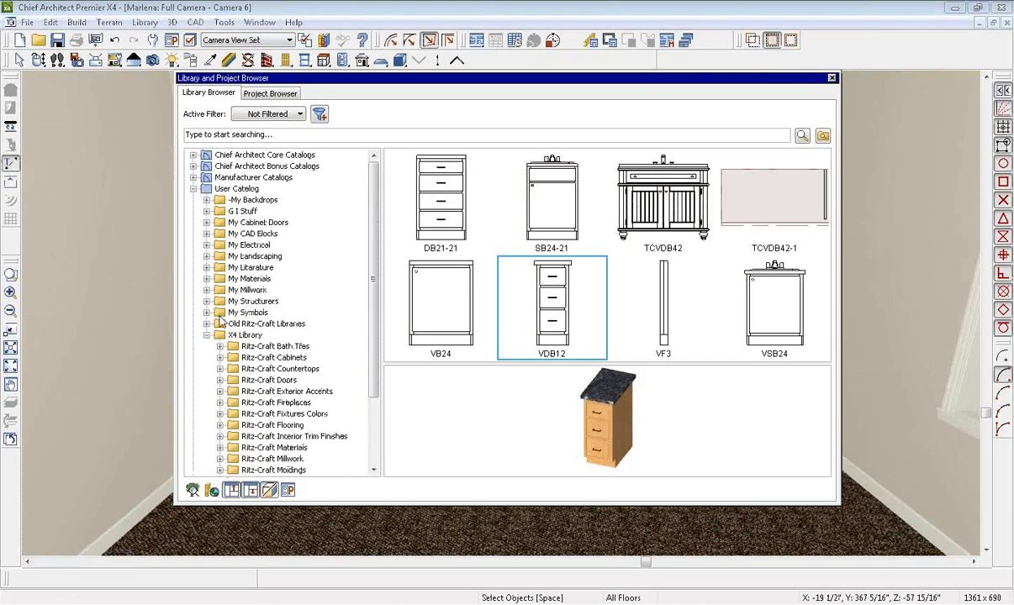
pyautogui.scroll(-3, 221, 323)
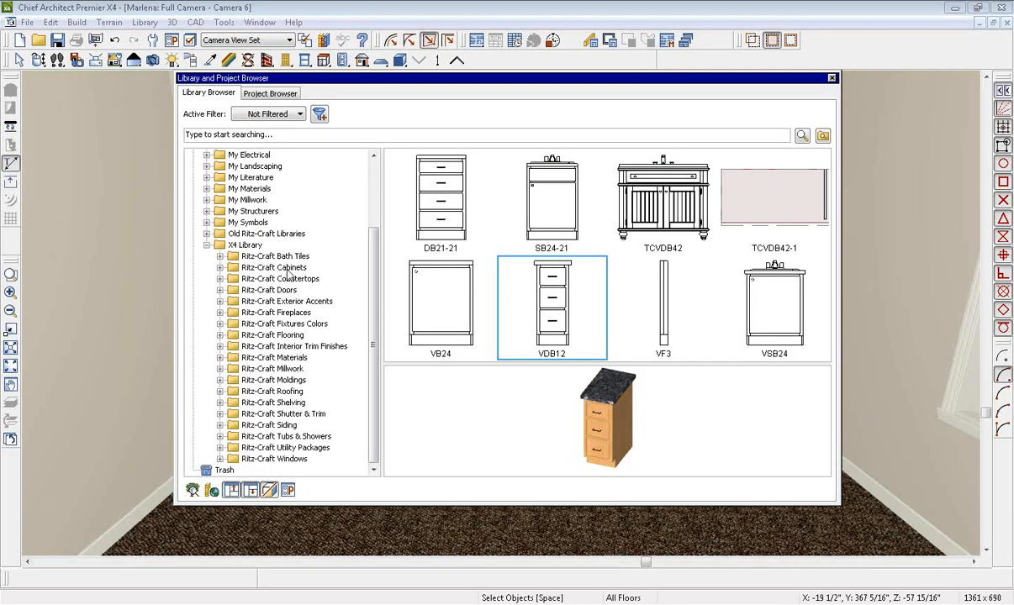
pyautogui.click(295, 335)
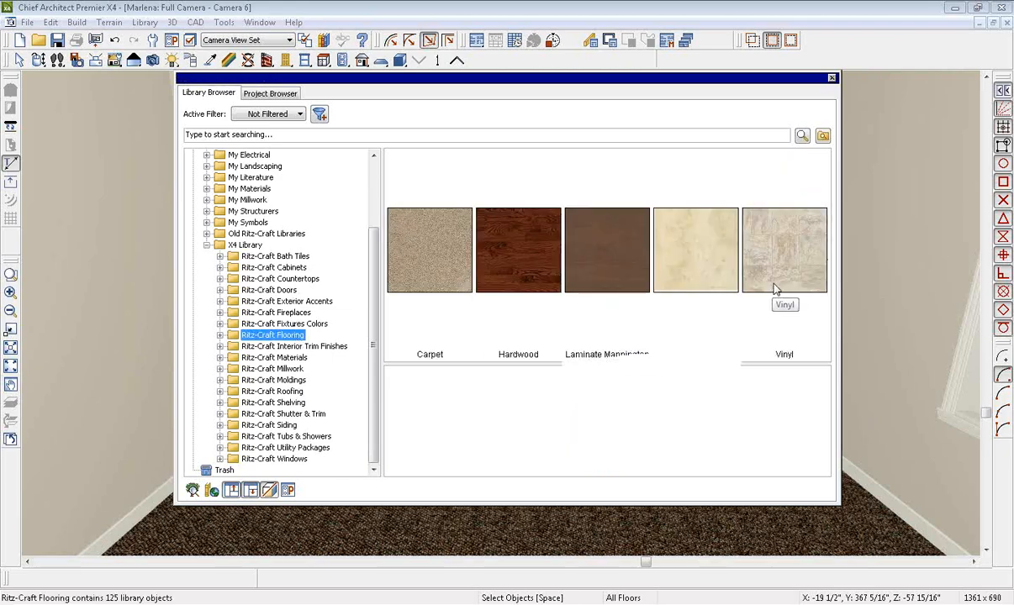
pyautogui.doubleClick(779, 274)
pyautogui.doubleClick(544, 279)
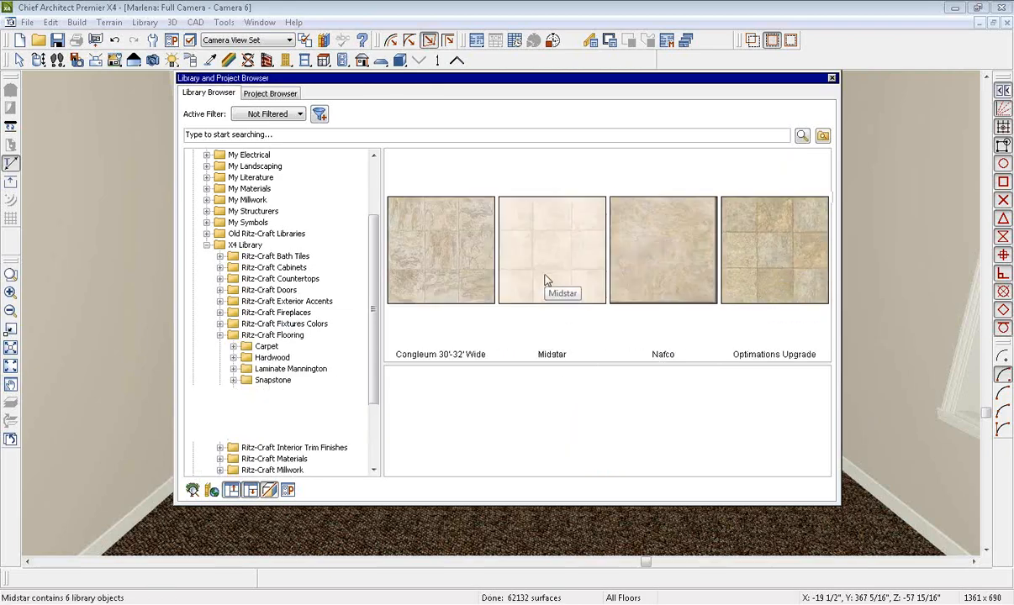
pyautogui.click(660, 204)
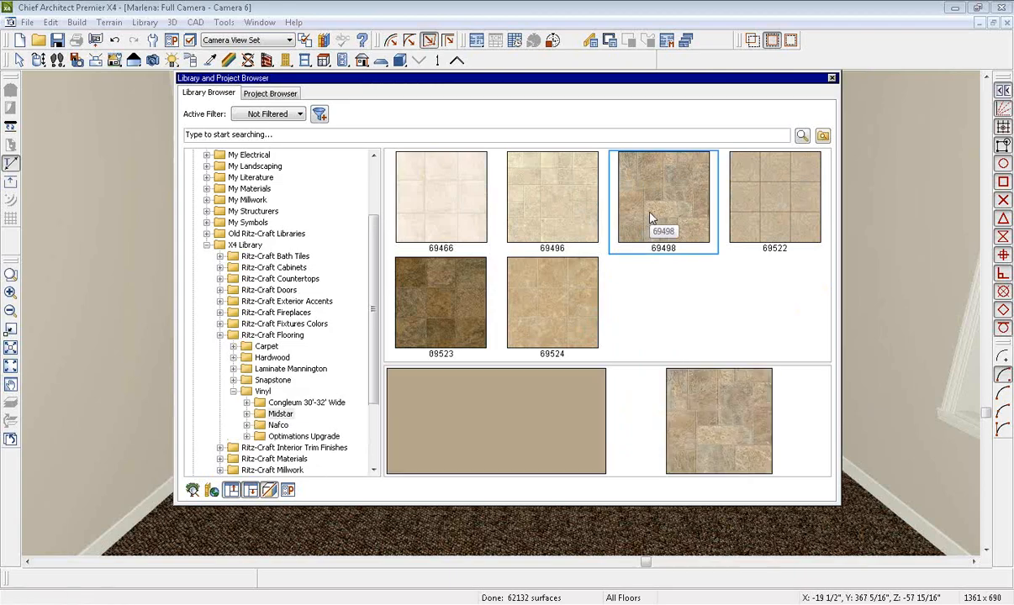
pyautogui.click(623, 360)
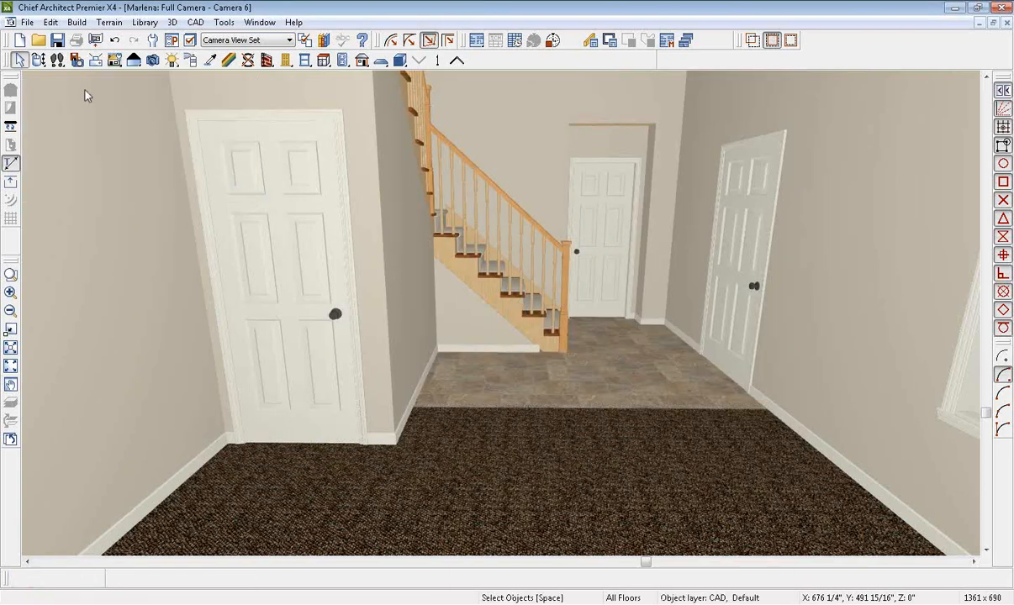
# - Orbit the camera view to examine the Living room and the boundary between carpet and vinyl from the Foyer
pyautogui.click(38, 60)
pyautogui.moveTo(296, 232); pyautogui.dragTo(461, 286)
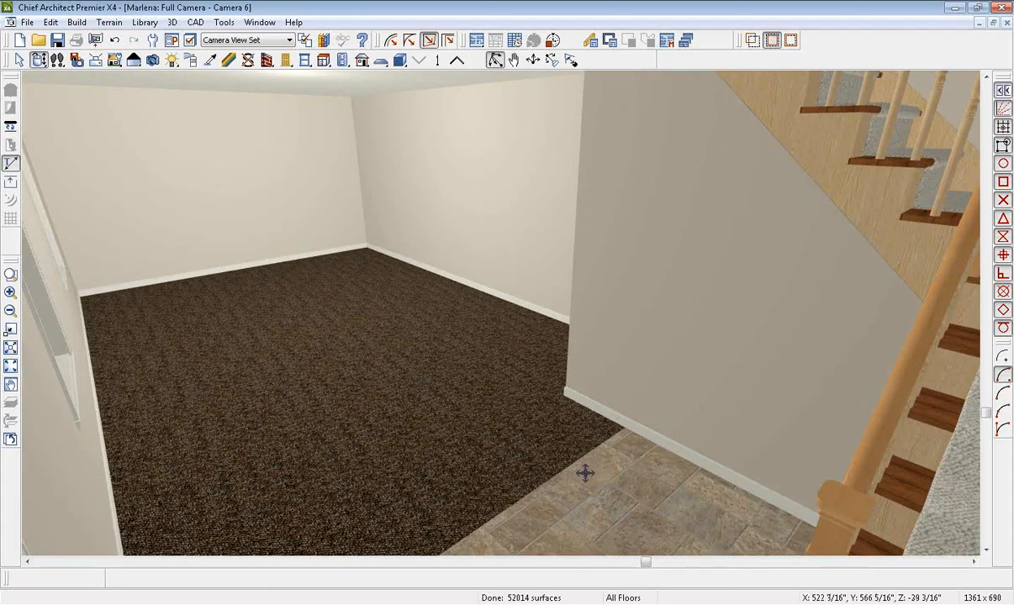
# - Close the camera view and draw a vertical interior wall across the room above Living, about 10'-2" from the plan's left exterior wall
pyautogui.click(1007, 24)
pyautogui.scroll(-3, 427, 316)
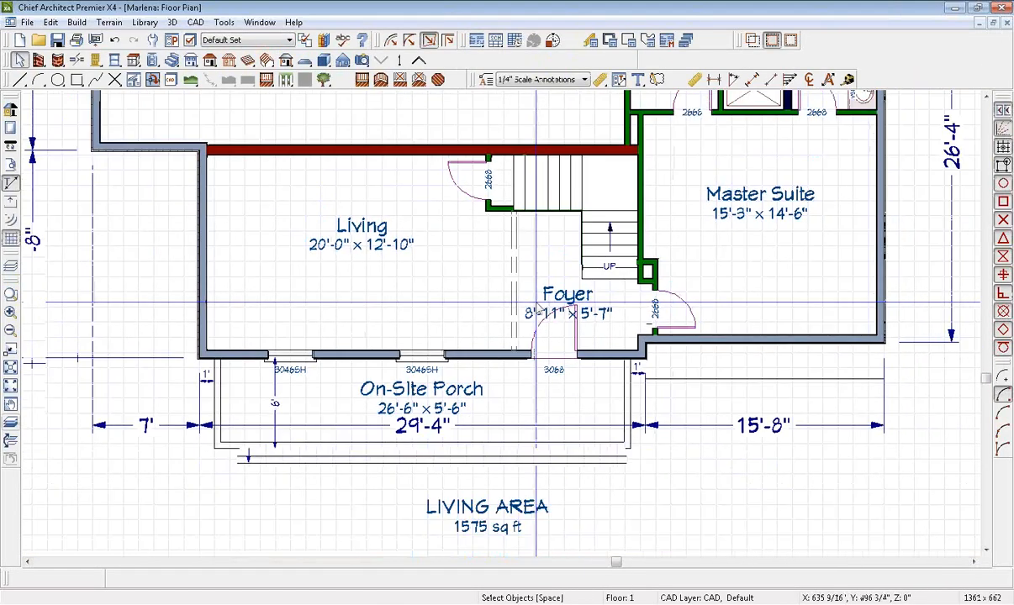
pyautogui.moveTo(430, 319); pyautogui.dragTo(461, 400, button='middle')
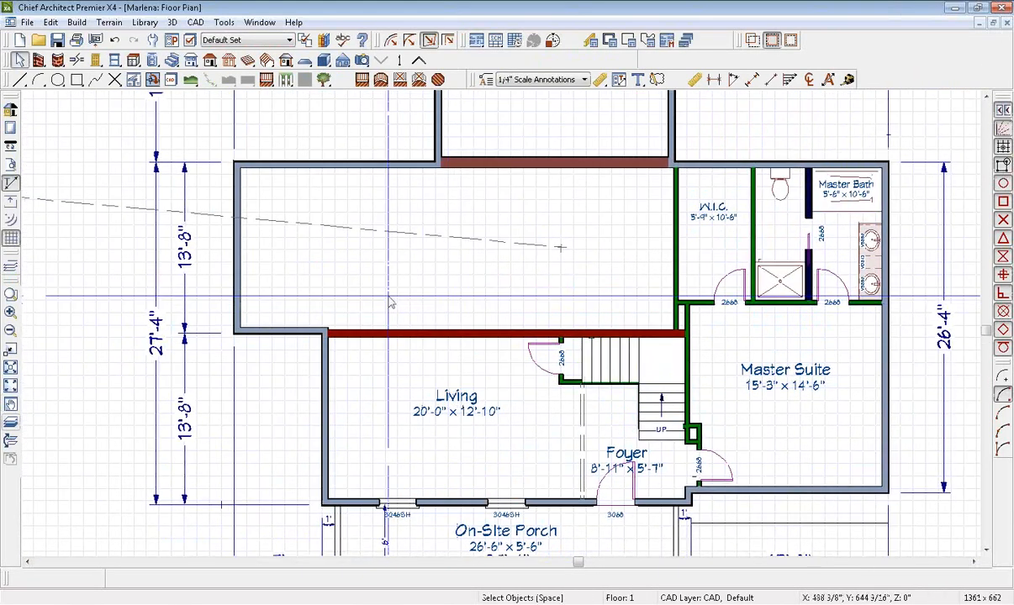
pyautogui.moveTo(378, 278); pyautogui.dragTo(459, 319, button='middle')
pyautogui.scroll(3, 459, 319)
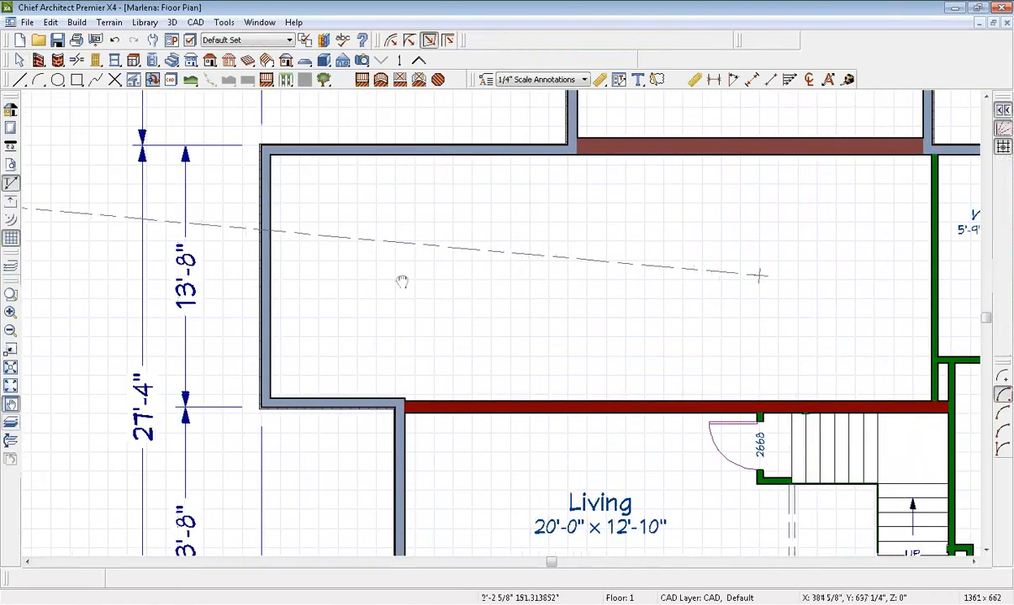
pyautogui.scroll(1, 354, 277)
pyautogui.scroll(-1, 354, 277)
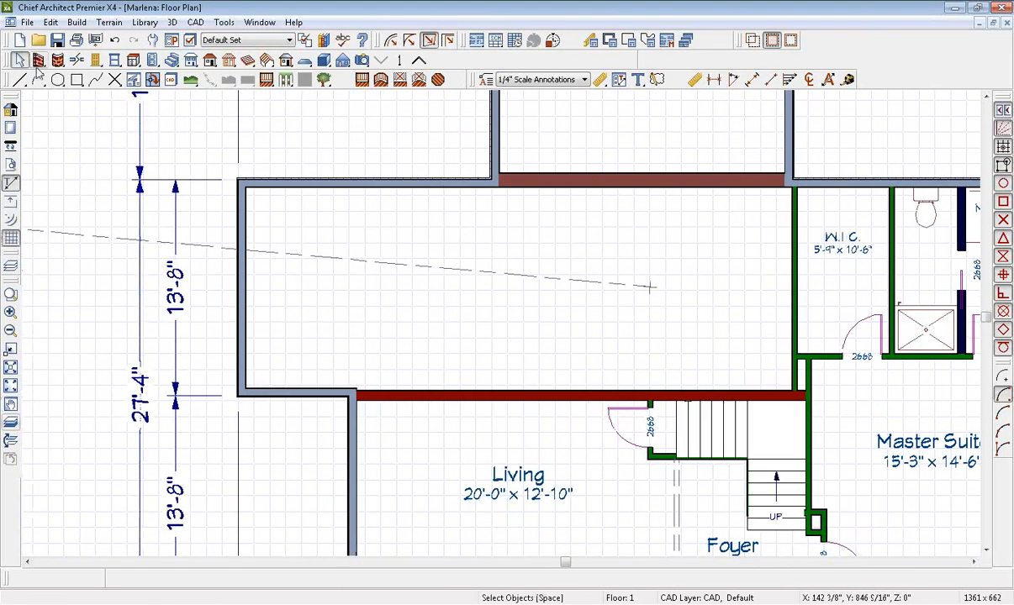
pyautogui.click(39, 61)
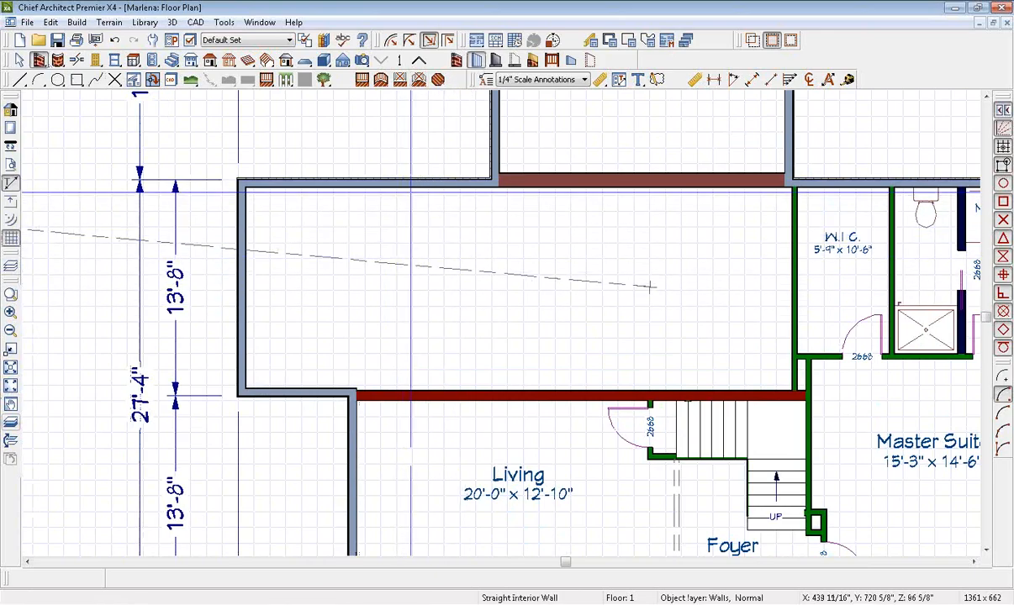
pyautogui.moveTo(418, 181); pyautogui.dragTo(419, 367)
pyautogui.scroll(2, 411, 353)
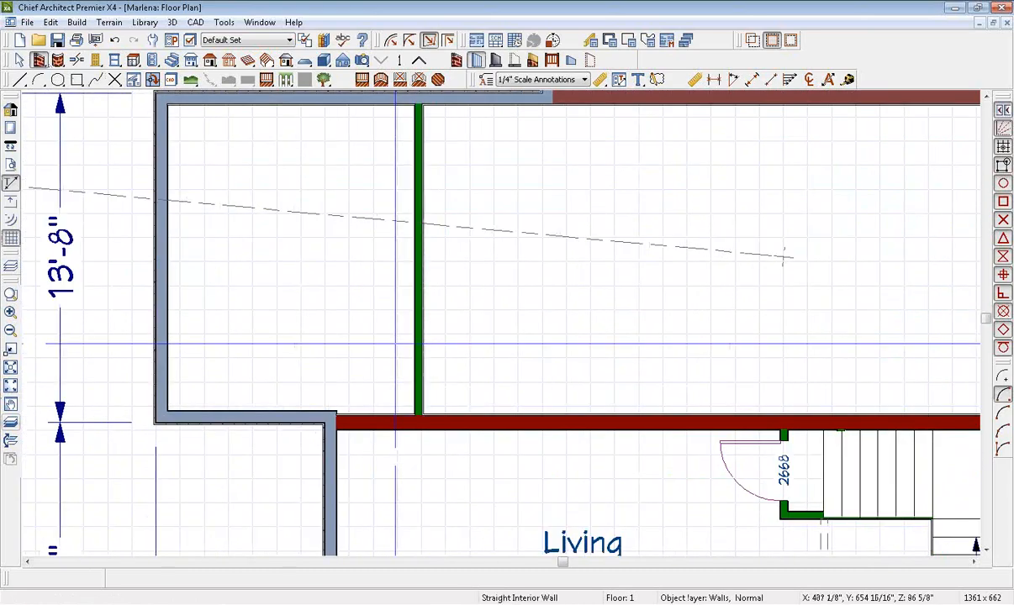
pyautogui.scroll(1, 395, 344)
pyautogui.moveTo(378, 338); pyautogui.dragTo(441, 424, button='middle')
pyautogui.press('space')
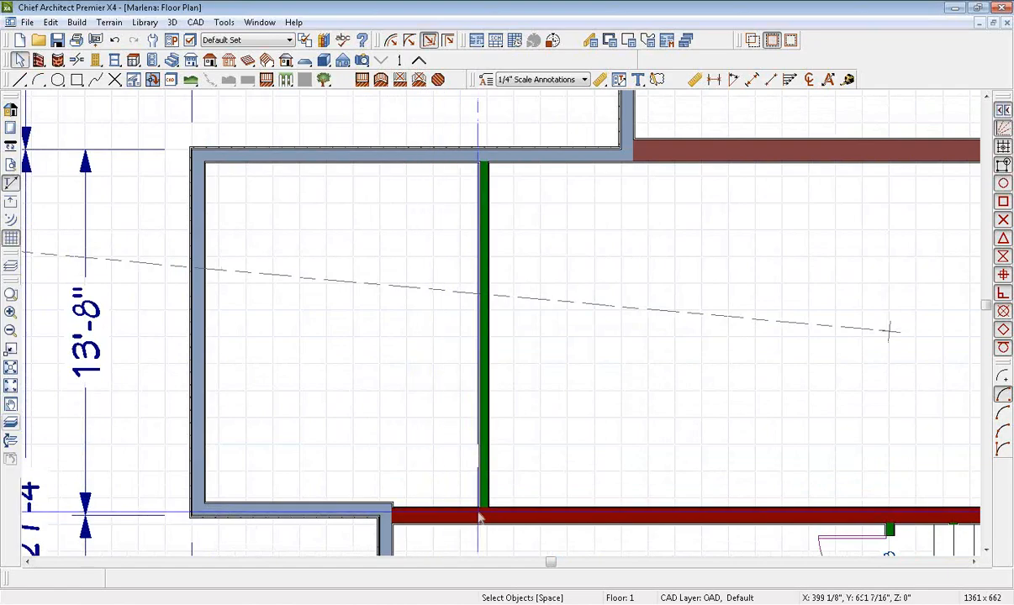
# - Set the new interior wall's clear distance from the left exterior wall to 8'-9"
pyautogui.click(484, 231)
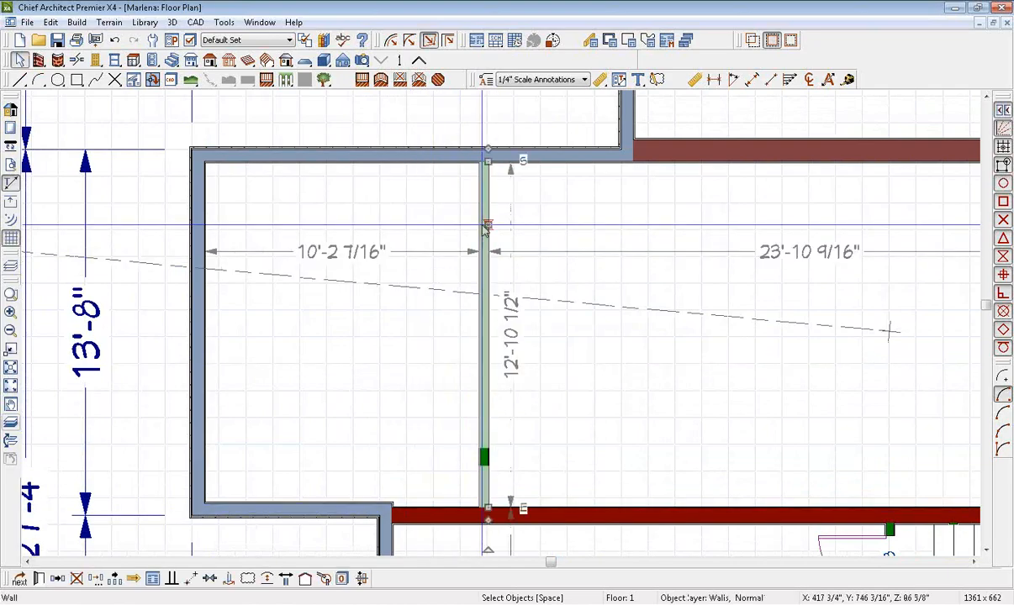
pyautogui.click(344, 264)
pyautogui.press('Return')
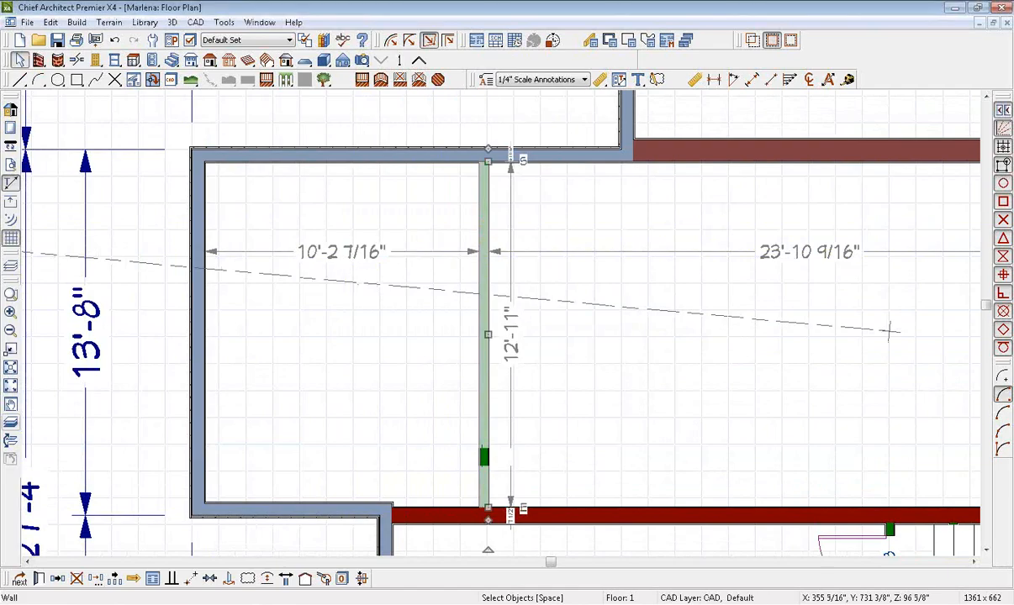
# - Draw two horizontal interior walls across the narrow room, about 2'-7 1/2" from its upper wall and 3'-6" from its lower wall
pyautogui.moveTo(372, 317); pyautogui.dragTo(454, 302, button='middle')
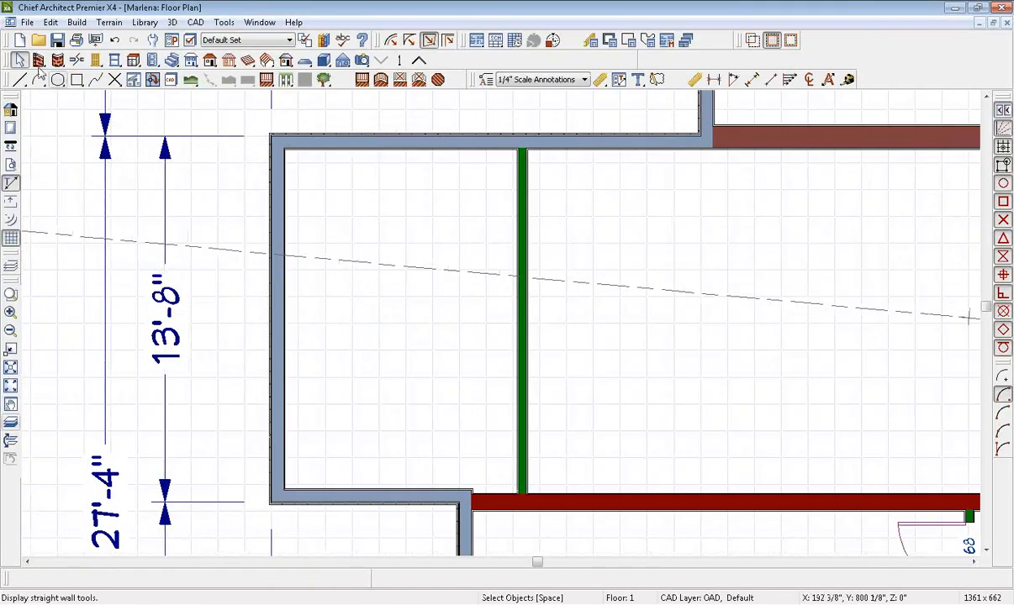
pyautogui.click(40, 62)
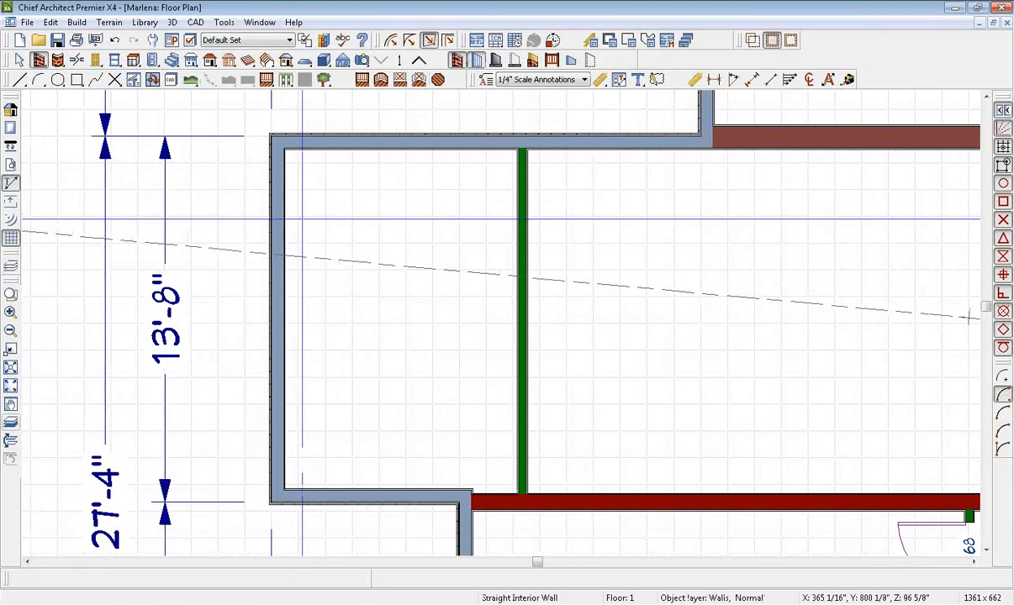
pyautogui.moveTo(283, 220); pyautogui.dragTo(518, 222)
pyautogui.moveTo(285, 383); pyautogui.dragTo(525, 389)
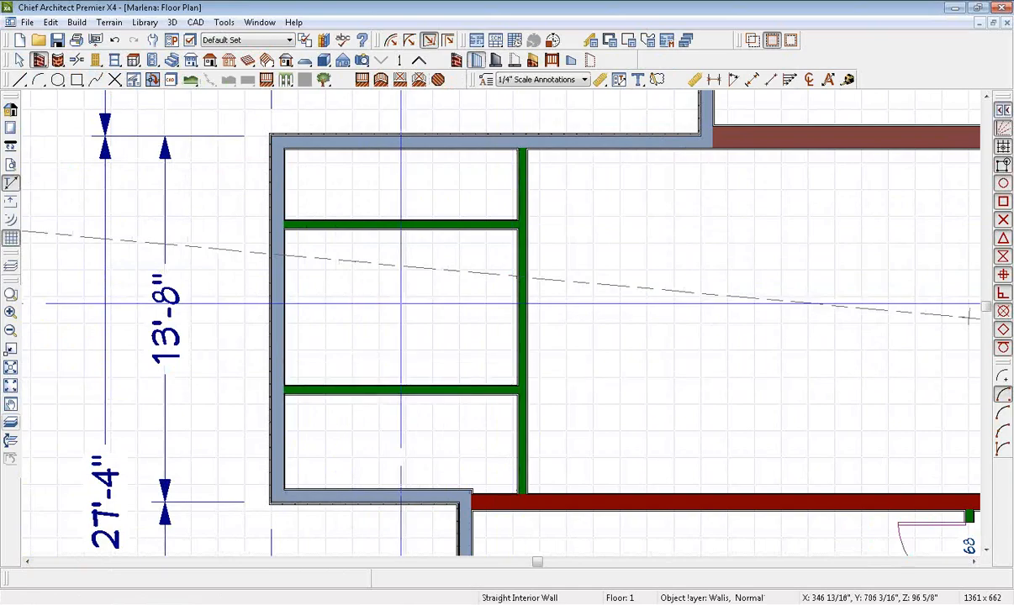
pyautogui.press('space')
# - Set the distance between the upper cross wall and the exterior wall above it to 36.5"
pyautogui.moveTo(392, 333); pyautogui.dragTo(383, 383, button='middle')
pyautogui.scroll(1, 454, 273)
pyautogui.click(455, 267)
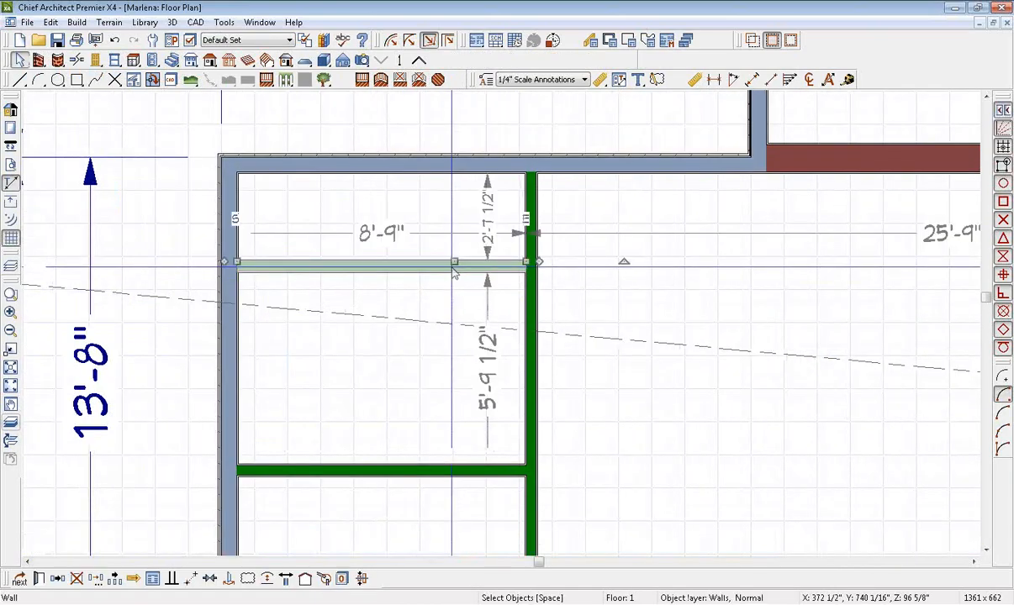
pyautogui.click(490, 211)
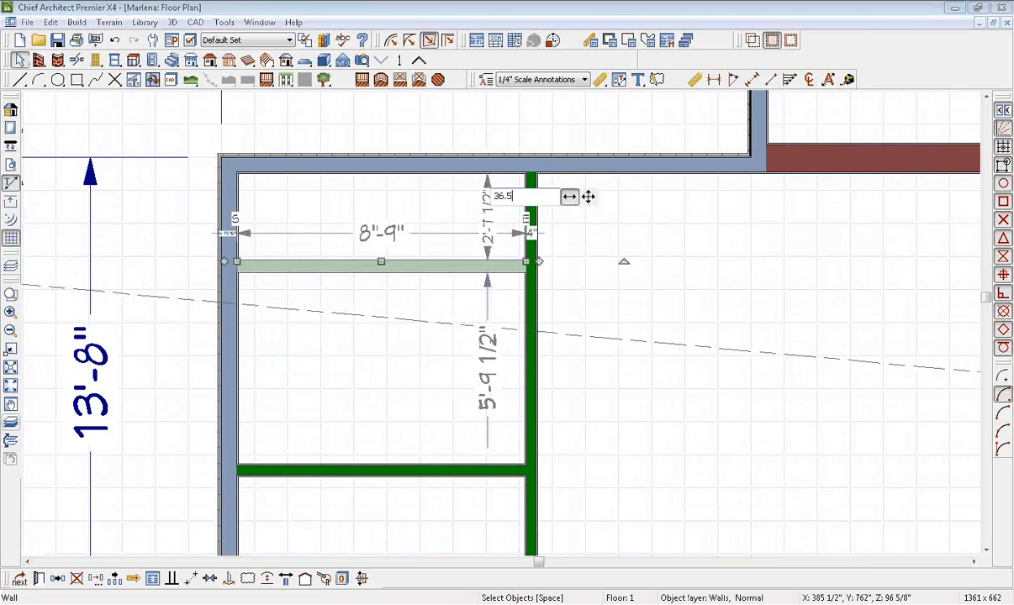
pyautogui.press('Return')
# - Set the distance between the lower cross wall and the exterior wall below it to 61.5"
pyautogui.moveTo(390, 331); pyautogui.dragTo(456, 207, button='middle')
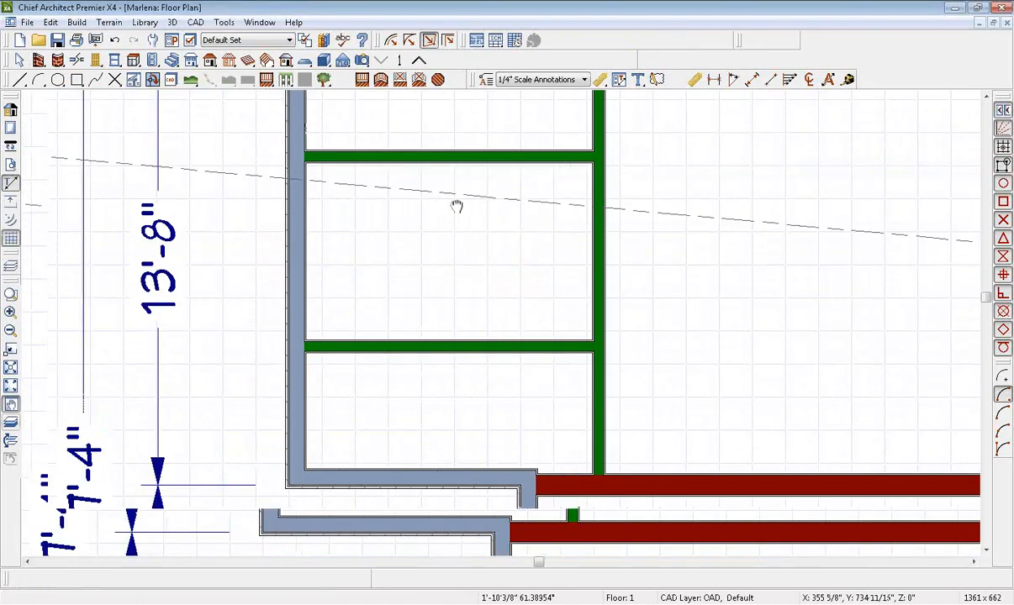
pyautogui.click(431, 335)
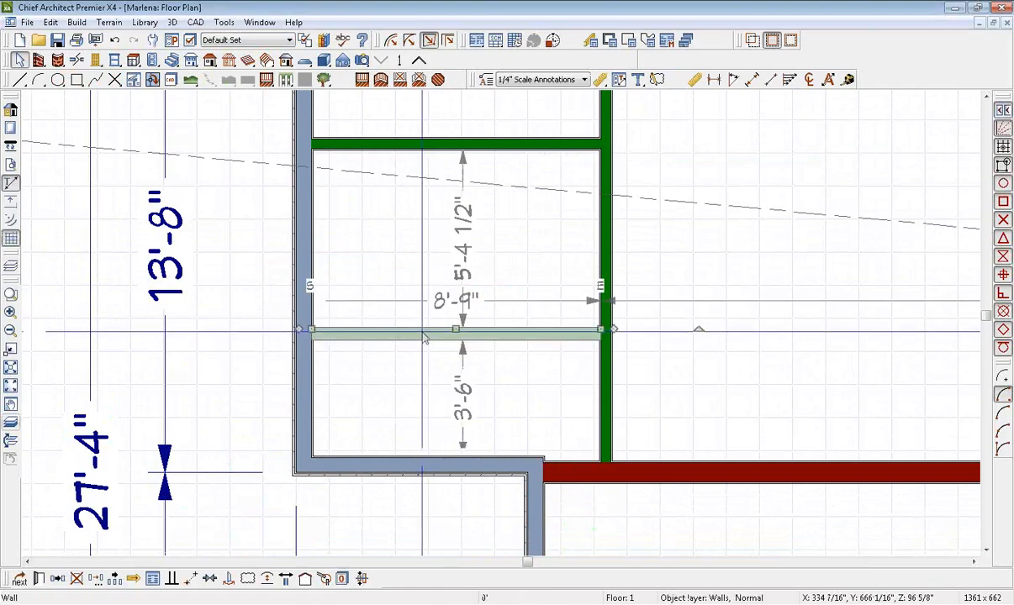
pyautogui.click(461, 392)
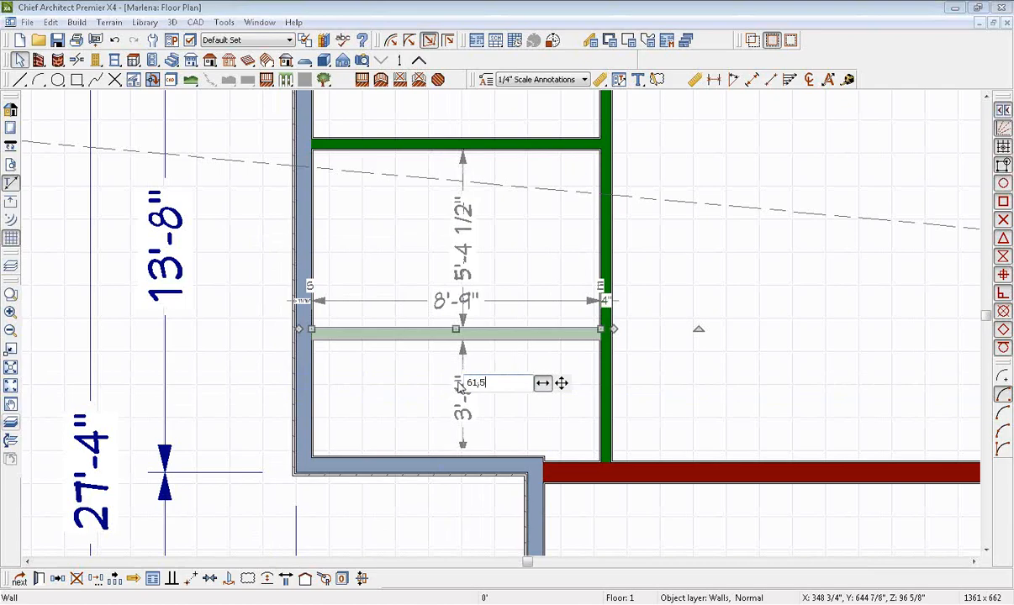
pyautogui.press('Return')
# - Break the red mate wall above Living where the new vertical interior wall meets it
pyautogui.moveTo(462, 384); pyautogui.dragTo(420, 263, button='middle')
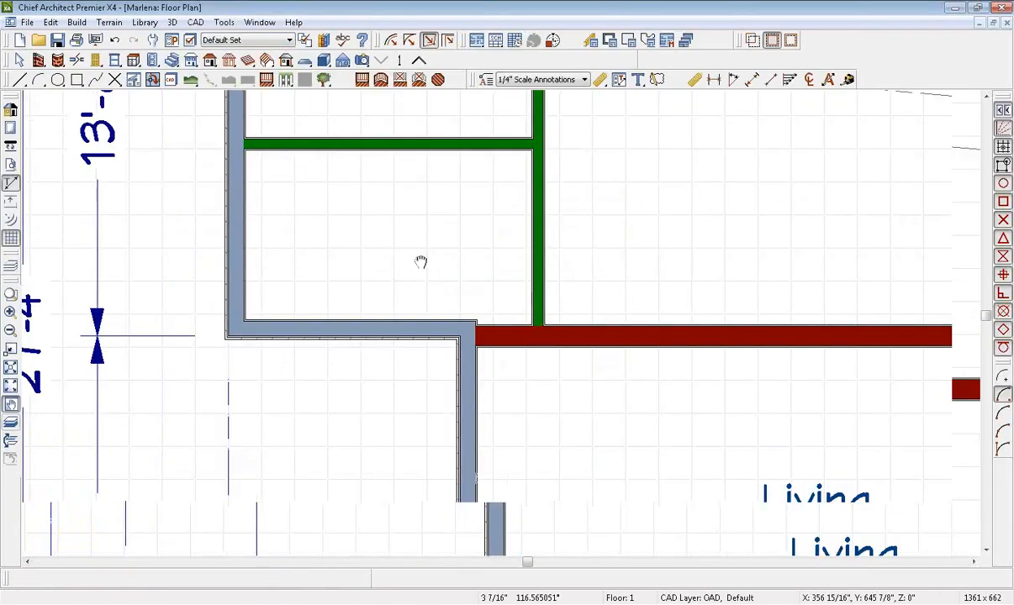
pyautogui.scroll(3, 486, 323)
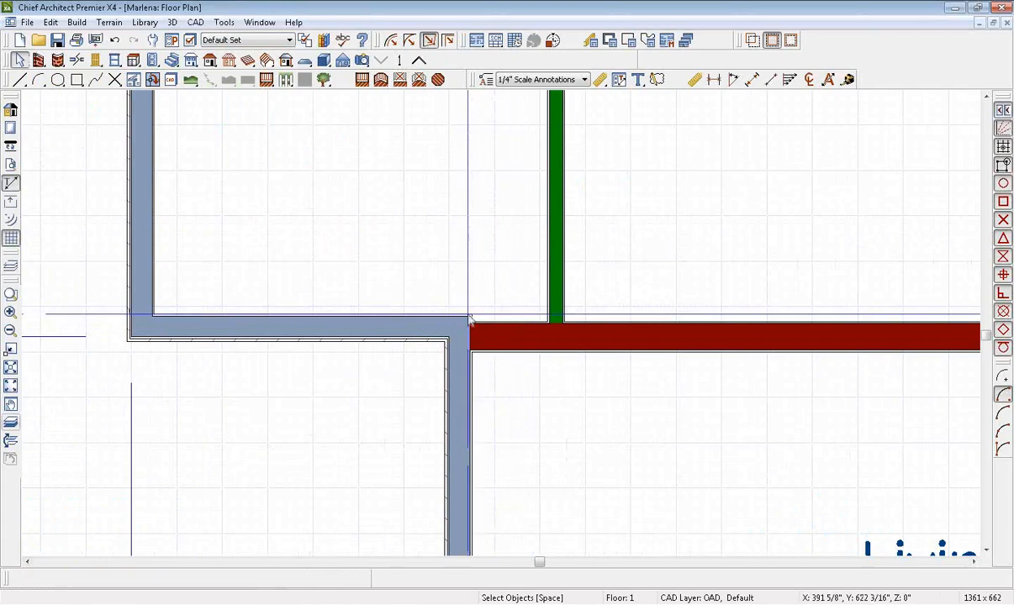
pyautogui.scroll(2, 504, 286)
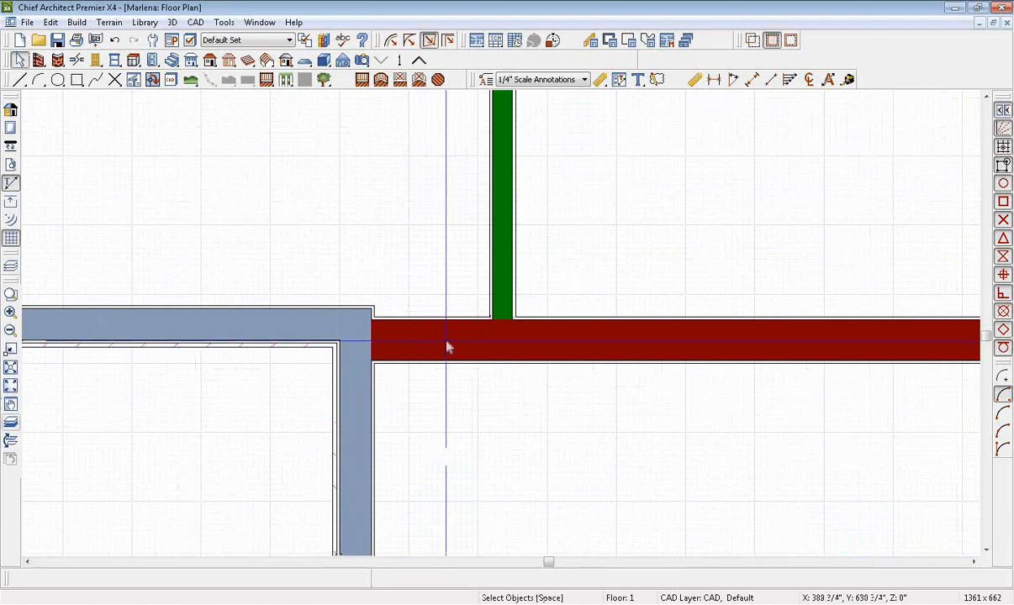
pyautogui.scroll(-8, 452, 341)
pyautogui.moveTo(618, 265); pyautogui.dragTo(299, 534, button='middle')
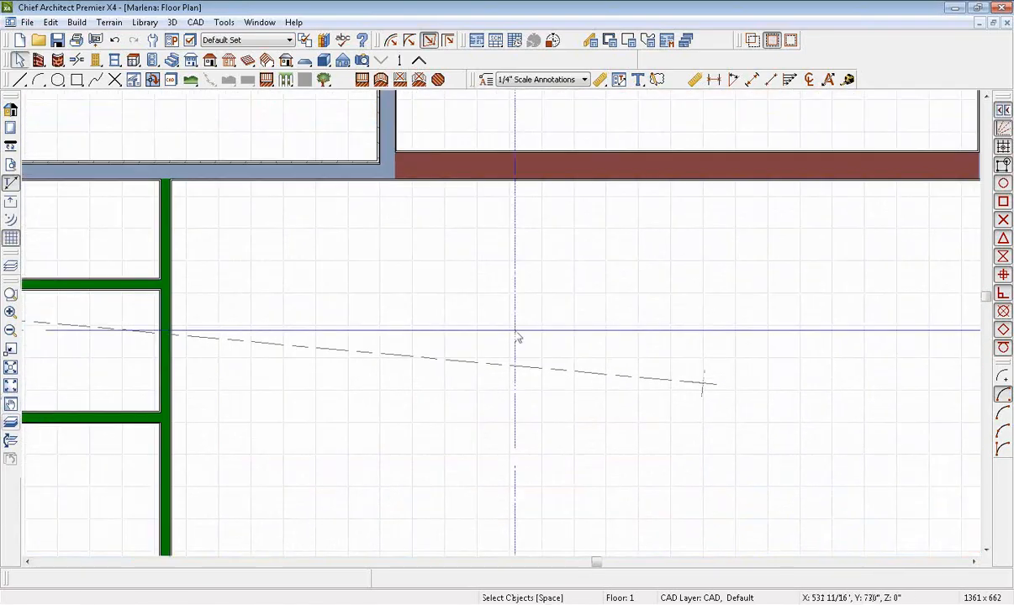
pyautogui.scroll(-4, 657, 173)
pyautogui.moveTo(423, 228); pyautogui.dragTo(579, 63, button='middle')
pyautogui.scroll(8, 439, 304)
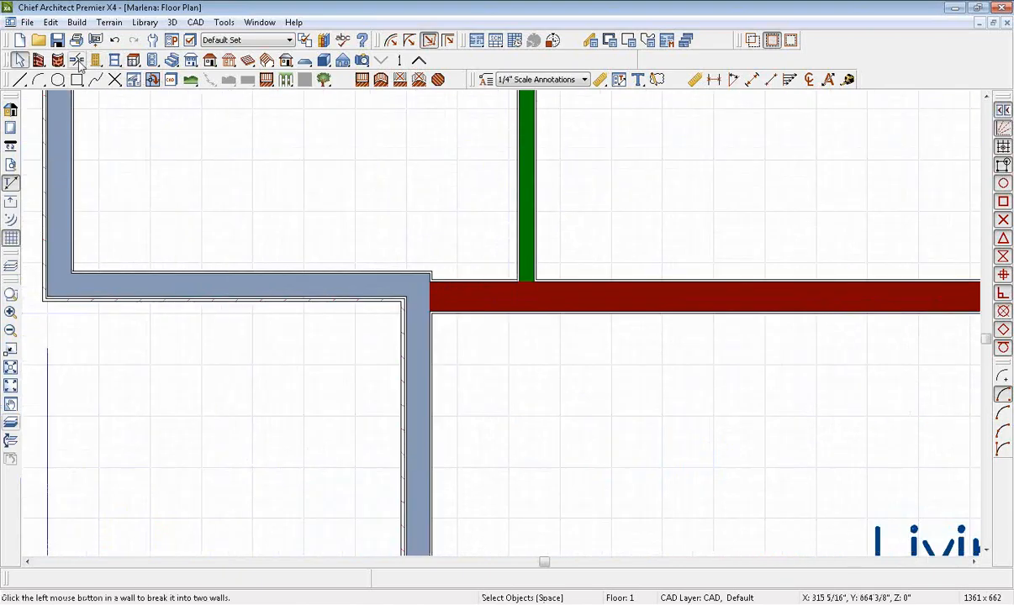
pyautogui.click(77, 61)
pyautogui.click(528, 310)
pyautogui.scroll(3, 520, 307)
pyautogui.press('space')
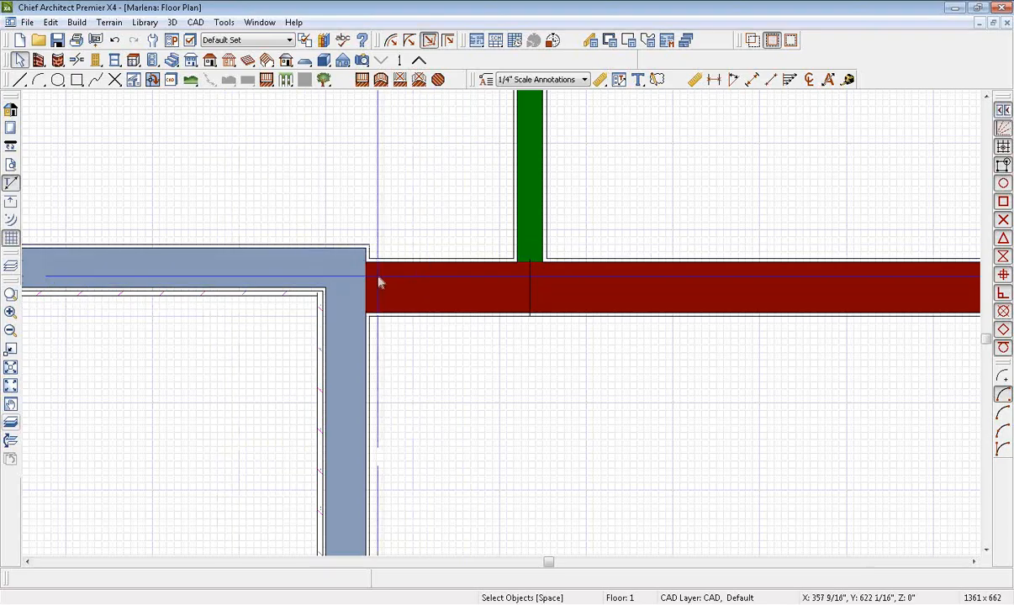
# - Change the wall type of the short mate wall segment beside the exterior corner to Interior Mate-10
pyautogui.doubleClick(447, 301)
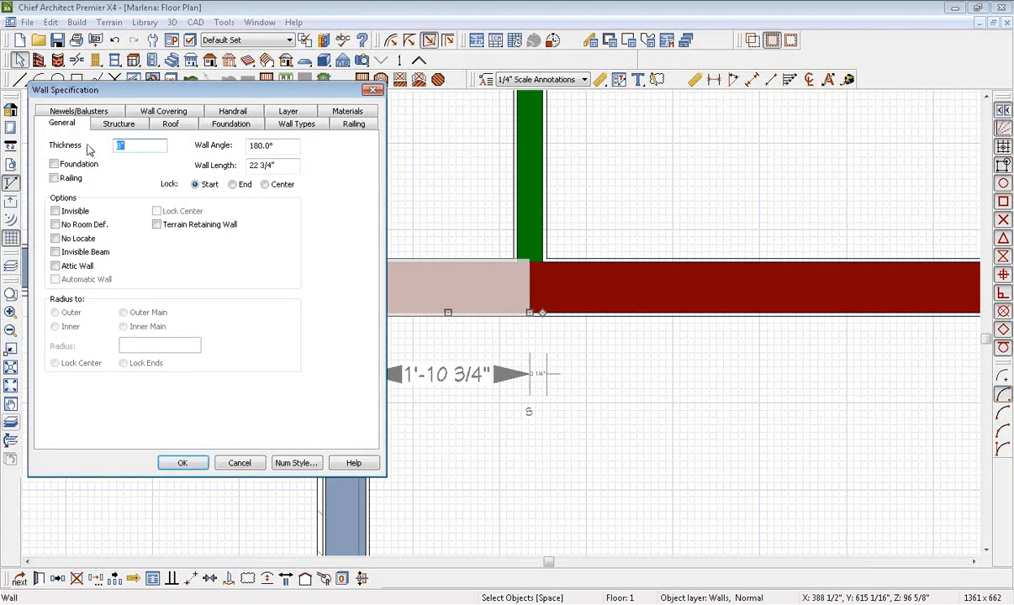
pyautogui.click(306, 125)
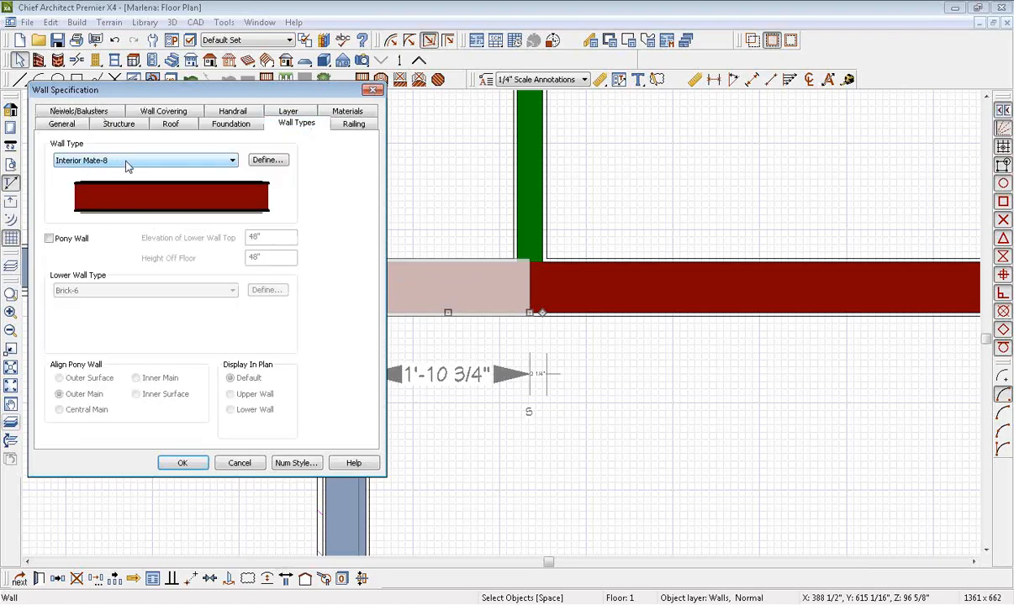
pyautogui.click(127, 161)
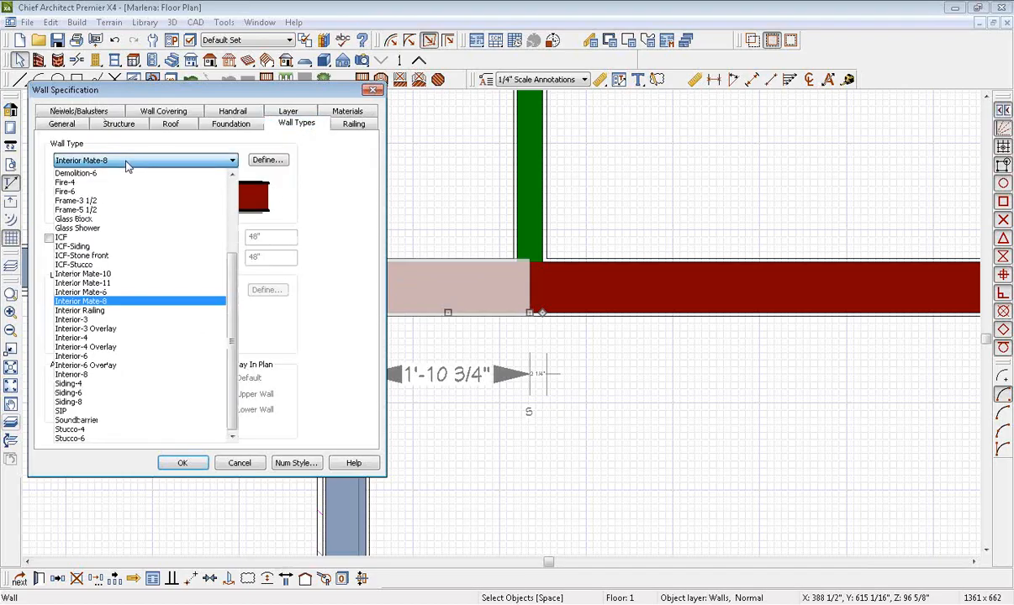
pyautogui.click(109, 274)
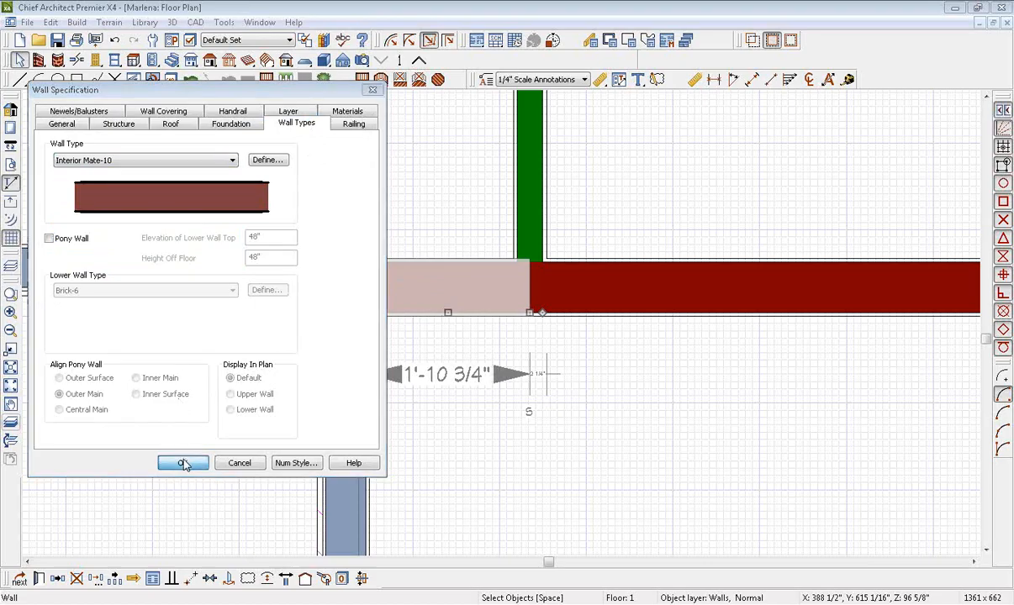
pyautogui.click(182, 461)
pyautogui.click(315, 272)
pyautogui.scroll(2, 315, 272)
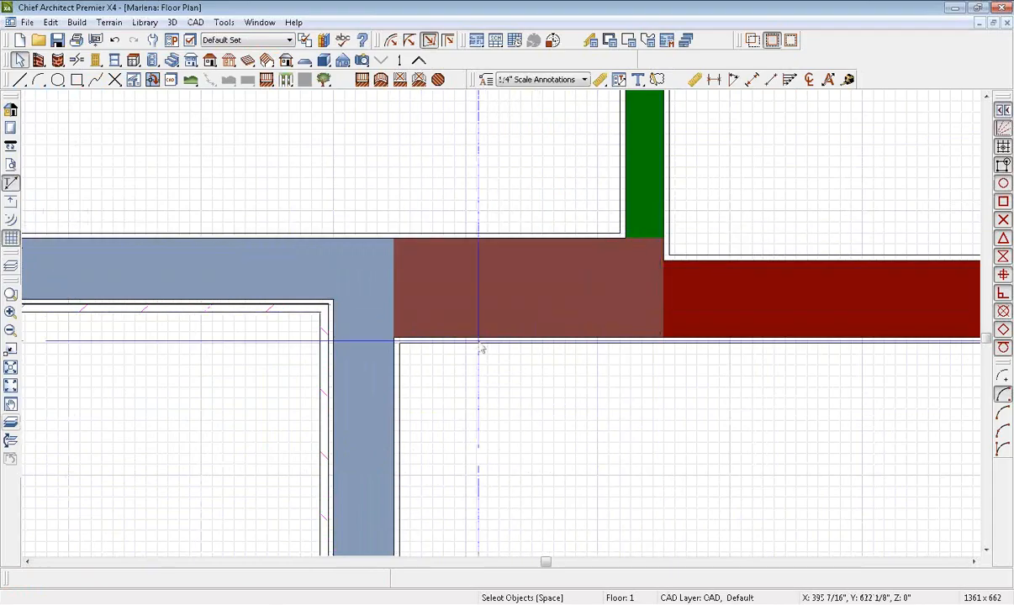
# - Place a default 3046SH window in the exterior wall below the lowest of the three new small rooms
pyautogui.scroll(-3, 709, 351)
pyautogui.scroll(-3, 709, 344)
pyautogui.moveTo(774, 289); pyautogui.dragTo(496, 271, button='middle')
pyautogui.scroll(-4, 495, 272)
pyautogui.moveTo(577, 252); pyautogui.dragTo(536, 360, button='middle')
pyautogui.scroll(-4, 509, 311)
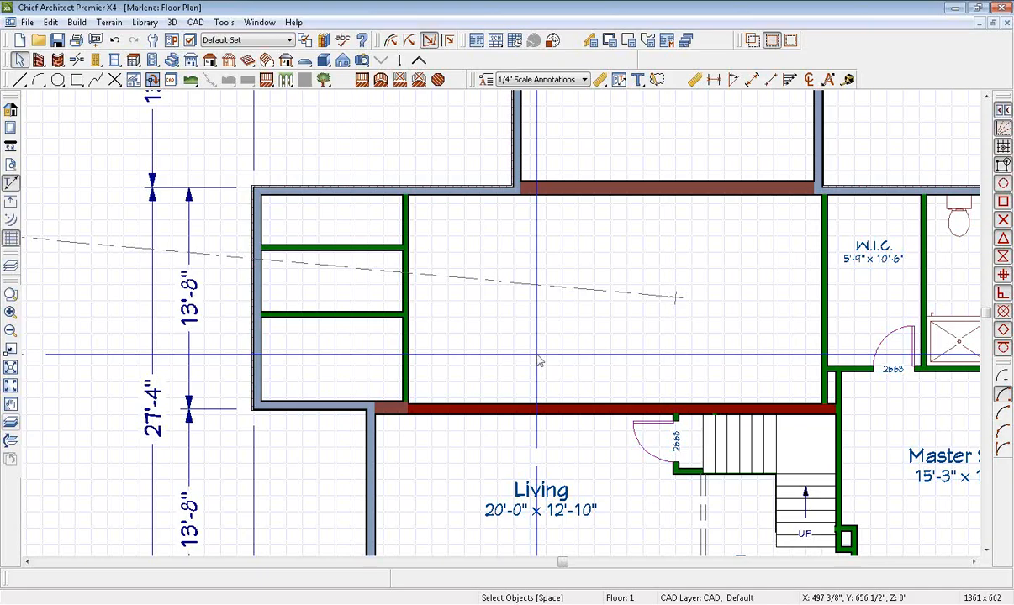
pyautogui.scroll(4, 522, 336)
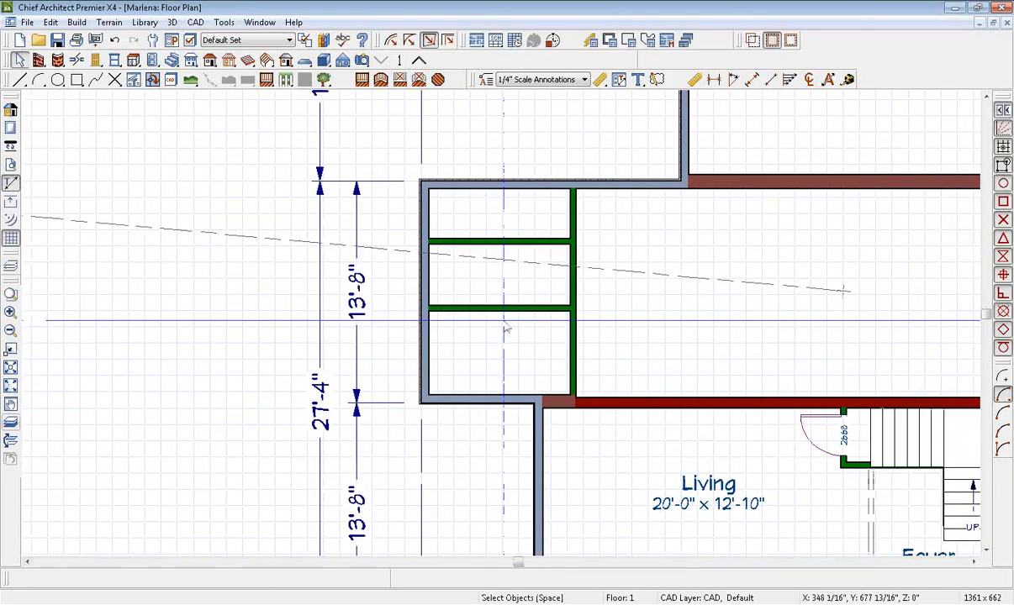
pyautogui.scroll(-1, 486, 293)
pyautogui.moveTo(487, 391); pyautogui.dragTo(455, 267, button='middle')
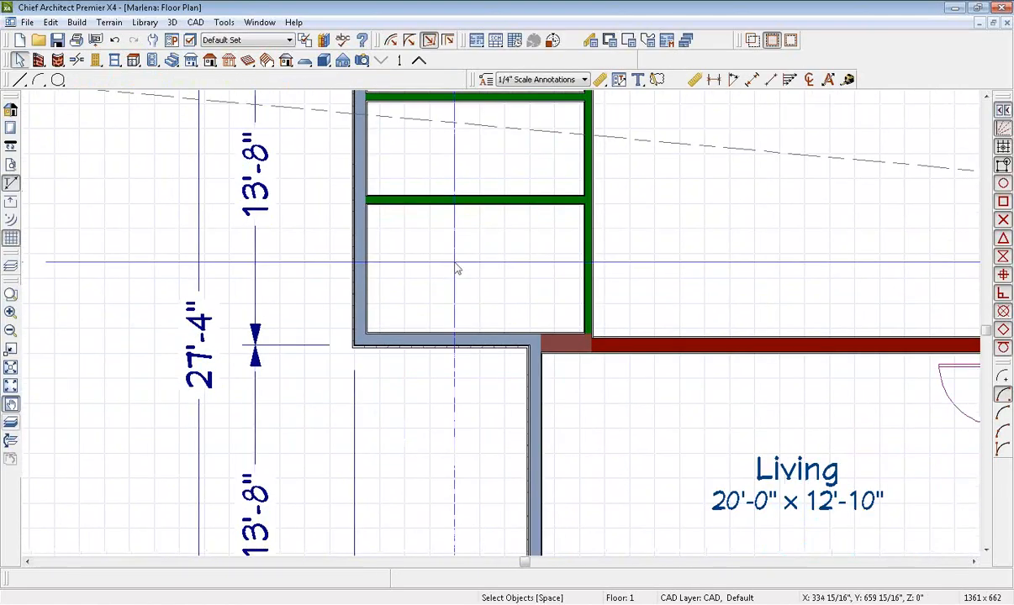
pyautogui.click(117, 63)
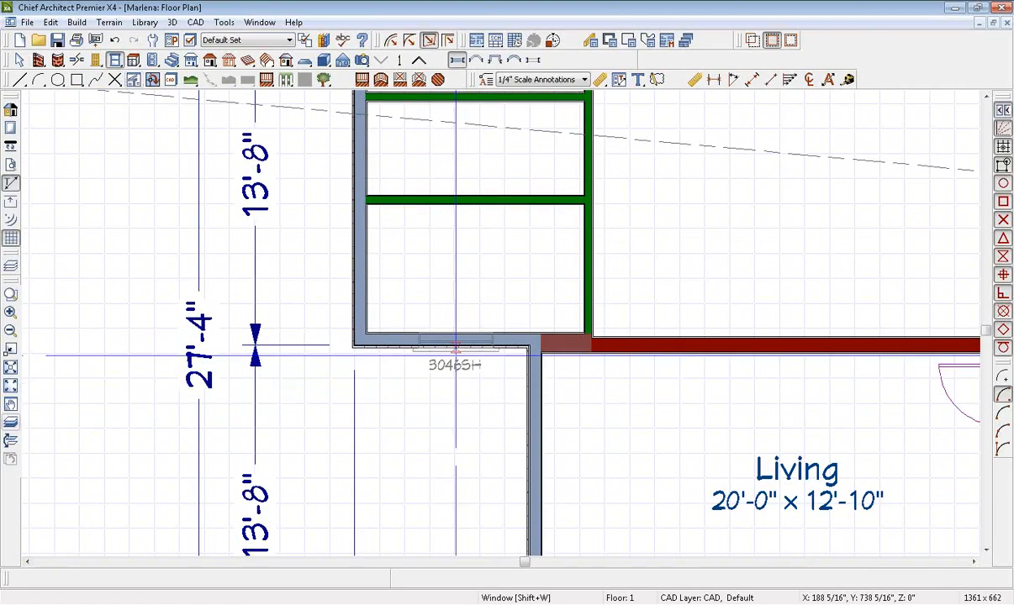
pyautogui.click(455, 341)
pyautogui.moveTo(469, 288); pyautogui.dragTo(469, 435, button='middle')
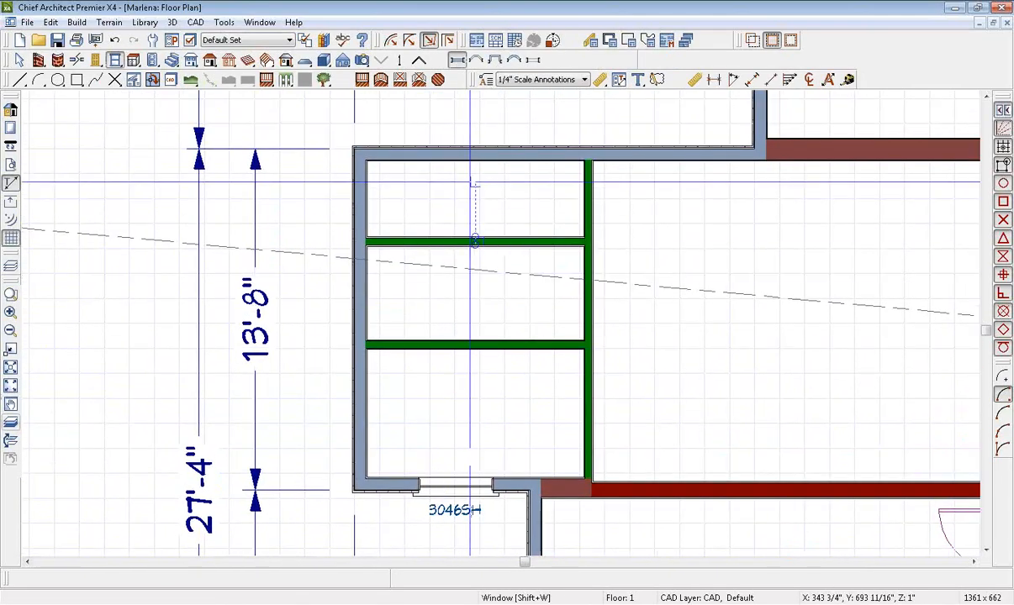
pyautogui.press('space')
# - Set the window below the lowest small room to 28" wide and 34" high
pyautogui.doubleClick(467, 496)
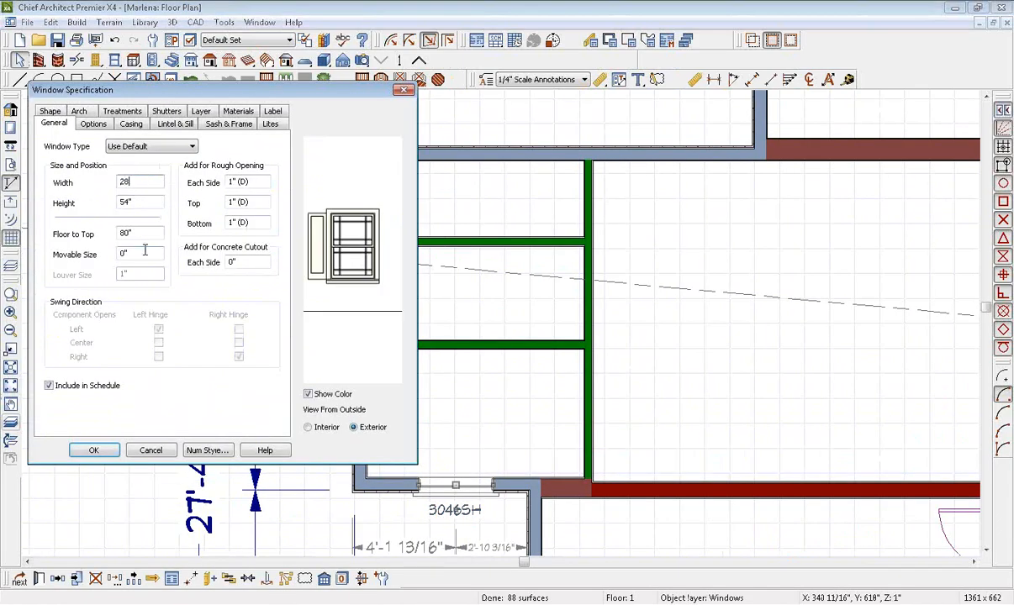
pyautogui.press('Tab')
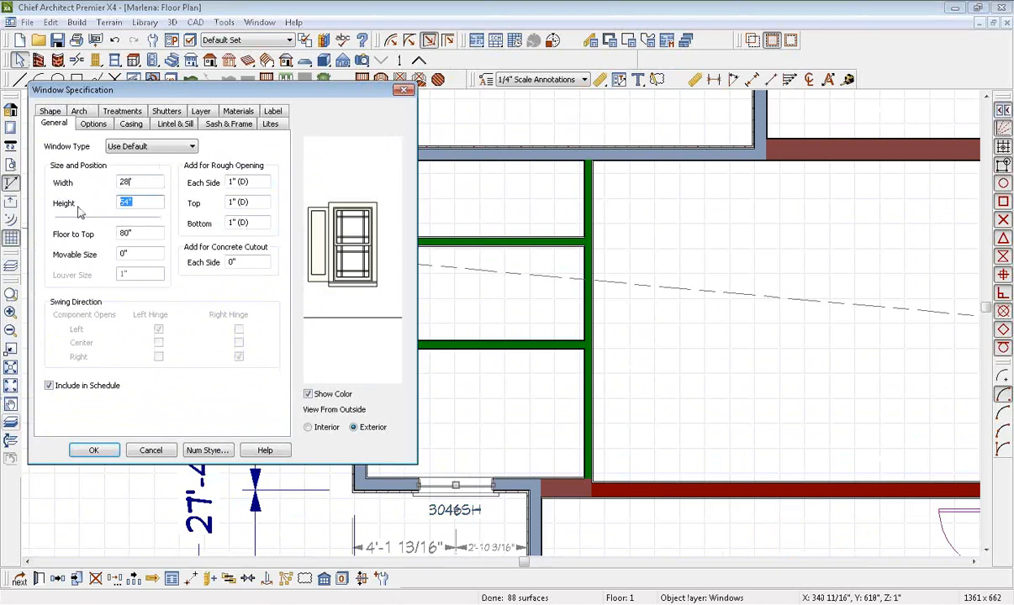
pyautogui.write('34')
pyautogui.click(96, 450)
# - Copy the resized window into the exterior wall above the uppermost small room
pyautogui.scroll(-1, 332, 400)
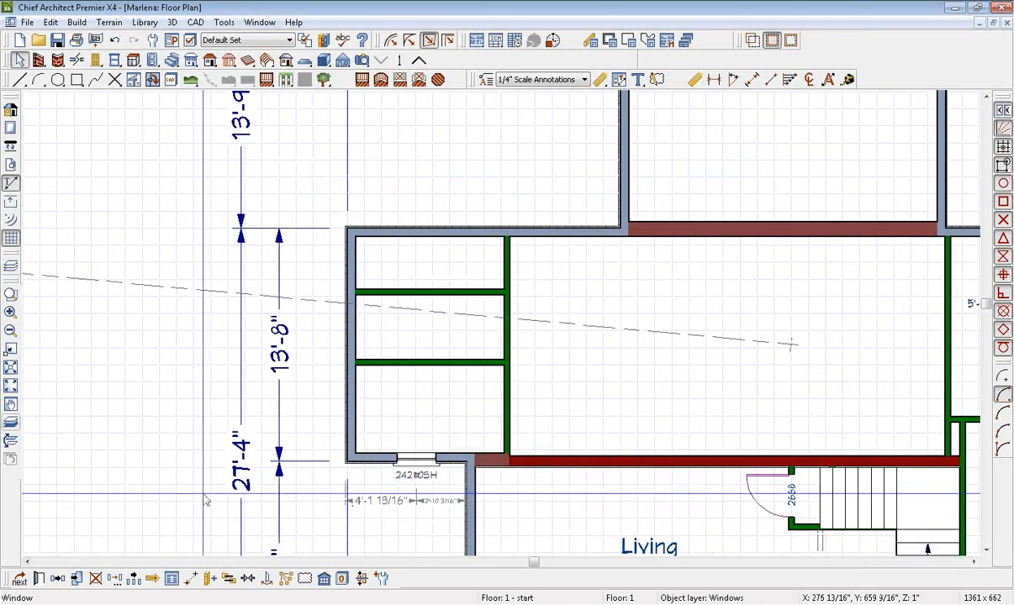
pyautogui.click(57, 579)
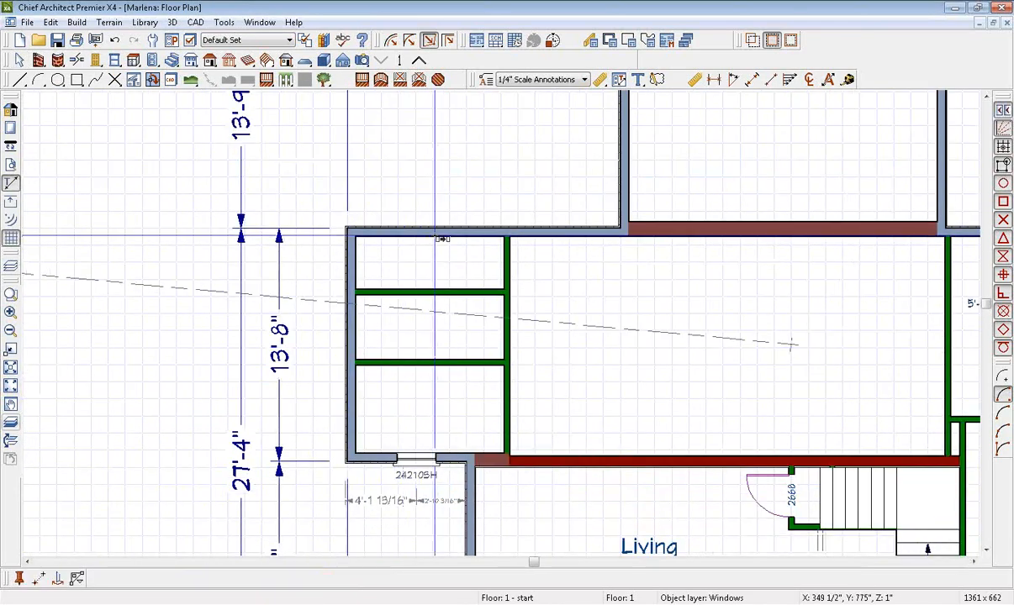
pyautogui.click(443, 239)
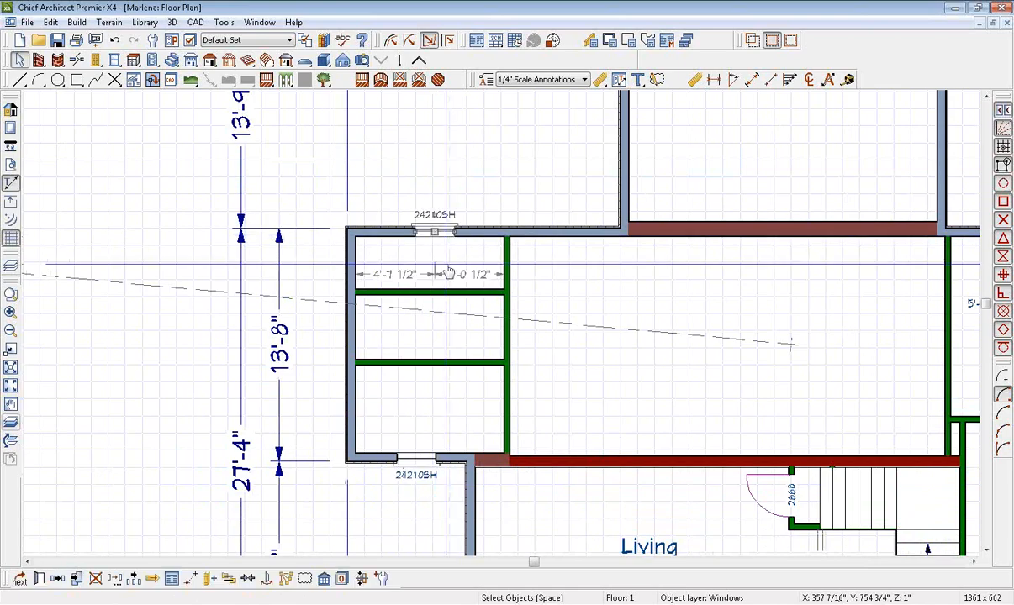
# - Turn off the shutters on the copied window above the uppermost small room
pyautogui.scroll(3, 443, 239)
pyautogui.doubleClick(443, 239)
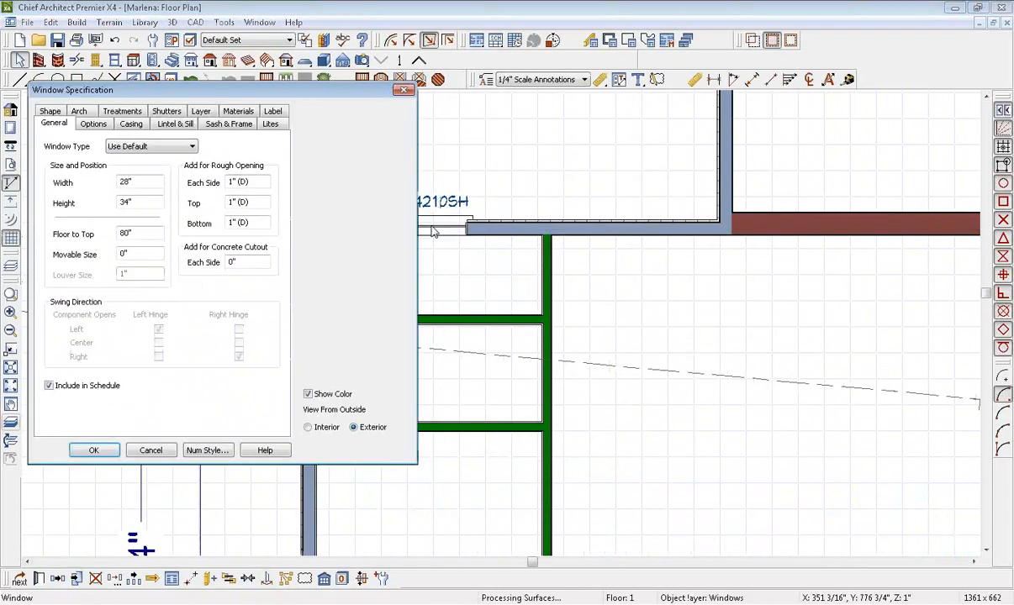
pyautogui.click(161, 111)
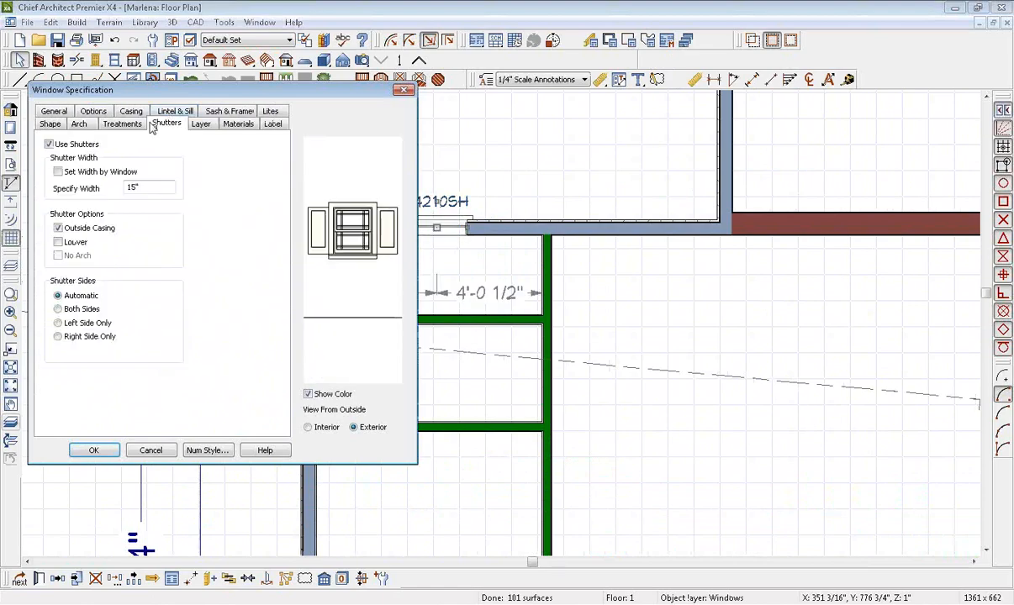
pyautogui.click(74, 147)
pyautogui.click(93, 450)
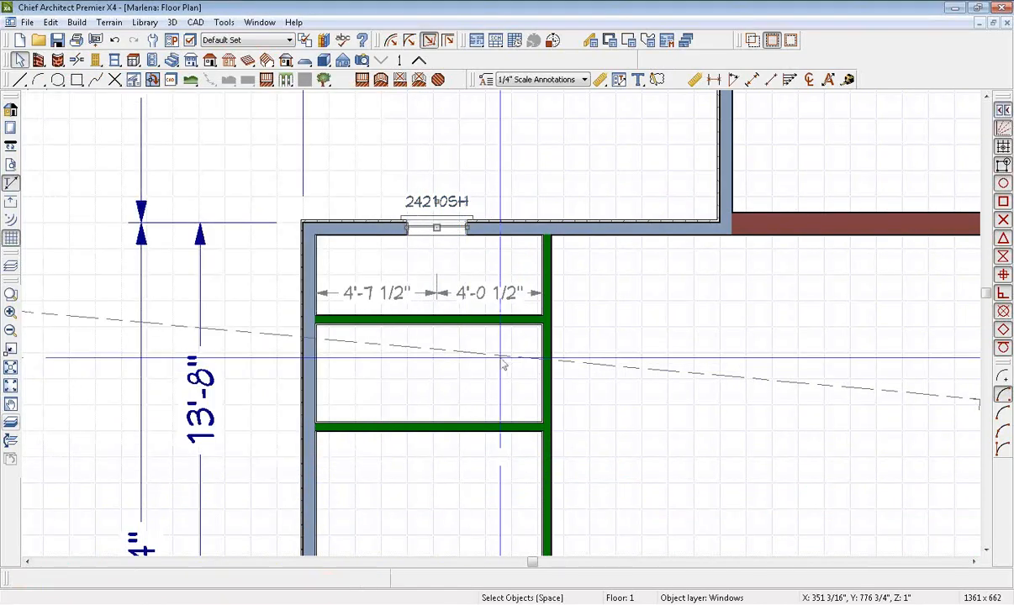
# - Break the vertical interior wall where the two cross walls of the small rooms meet it
pyautogui.moveTo(506, 276); pyautogui.dragTo(510, 185, button='middle')
pyautogui.scroll(-1, 510, 185)
pyautogui.moveTo(482, 346); pyautogui.dragTo(335, 350, button='middle')
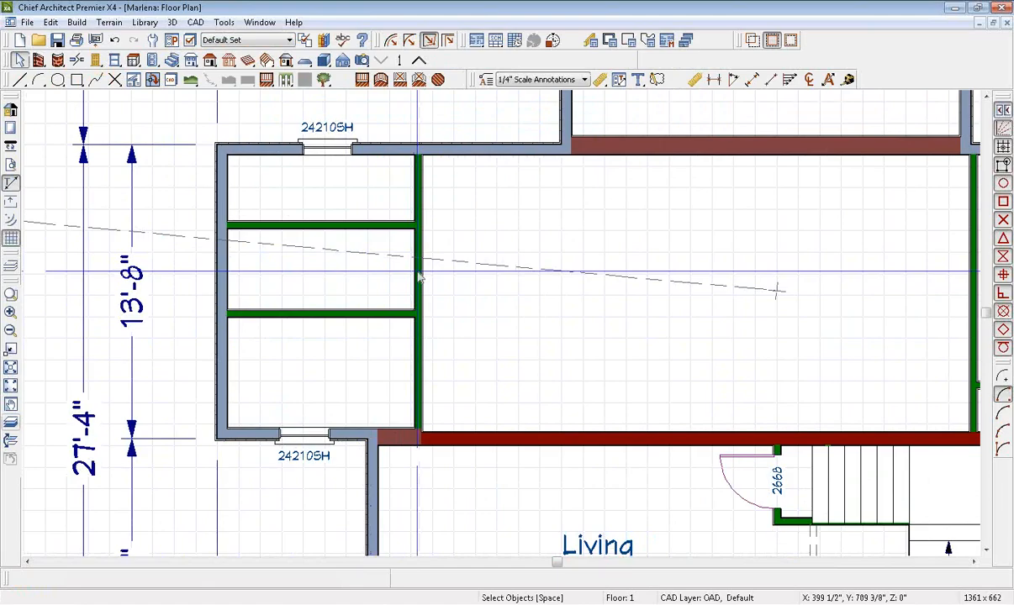
pyautogui.click(76, 60)
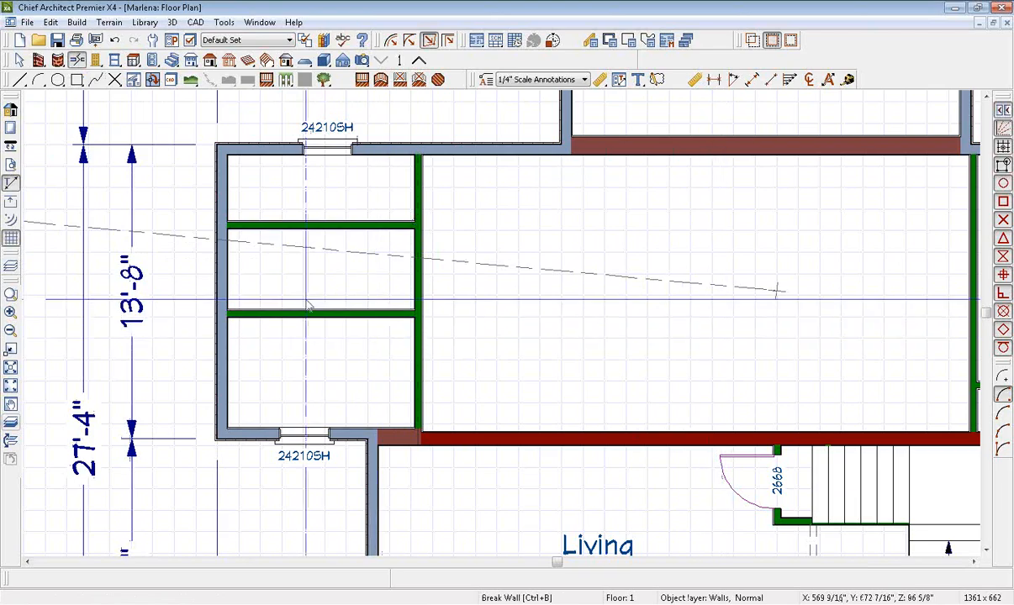
pyautogui.press('space')
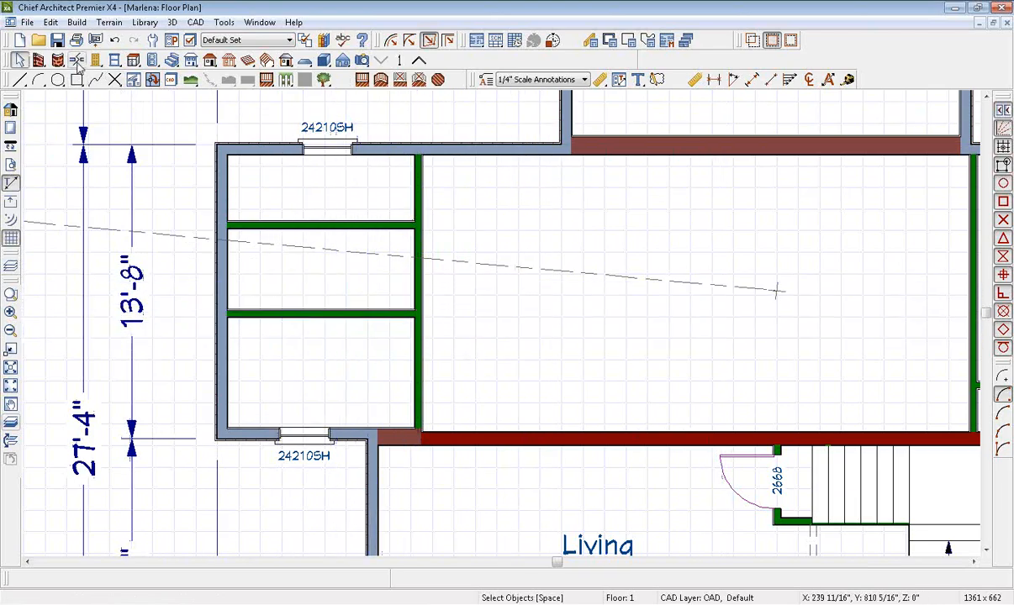
pyautogui.click(76, 61)
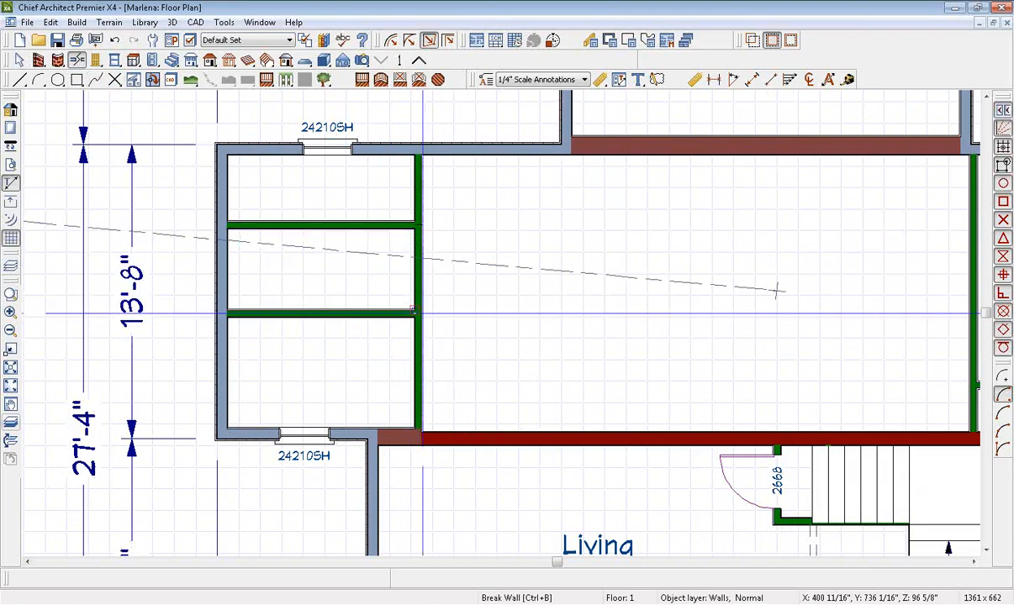
pyautogui.click(423, 313)
pyautogui.press('space')
# - Make the vertical wall segment between the two cross walls invisible, opening the middle room to the large space
pyautogui.doubleClick(420, 276)
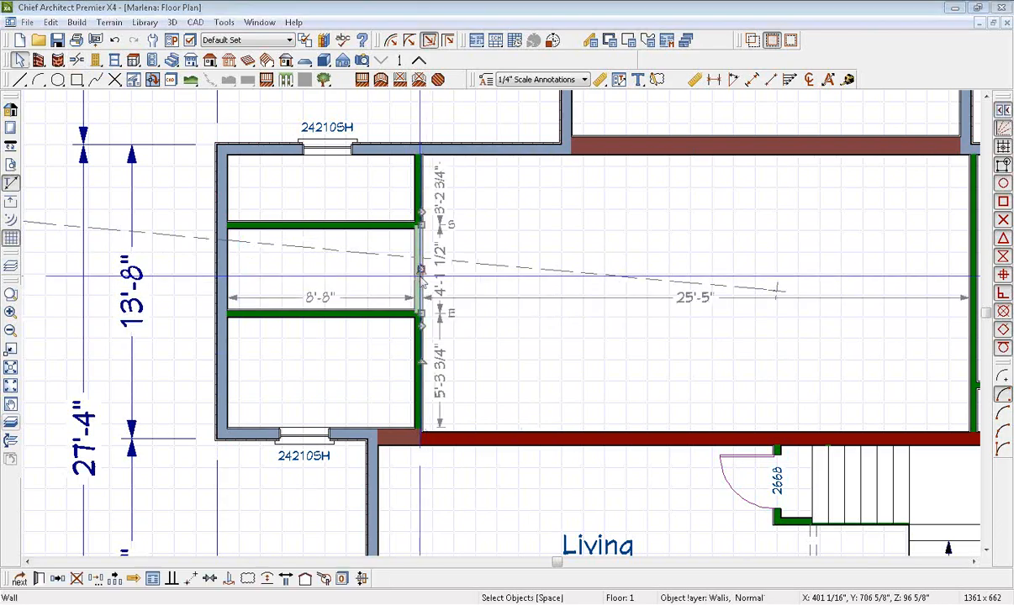
pyautogui.click(71, 128)
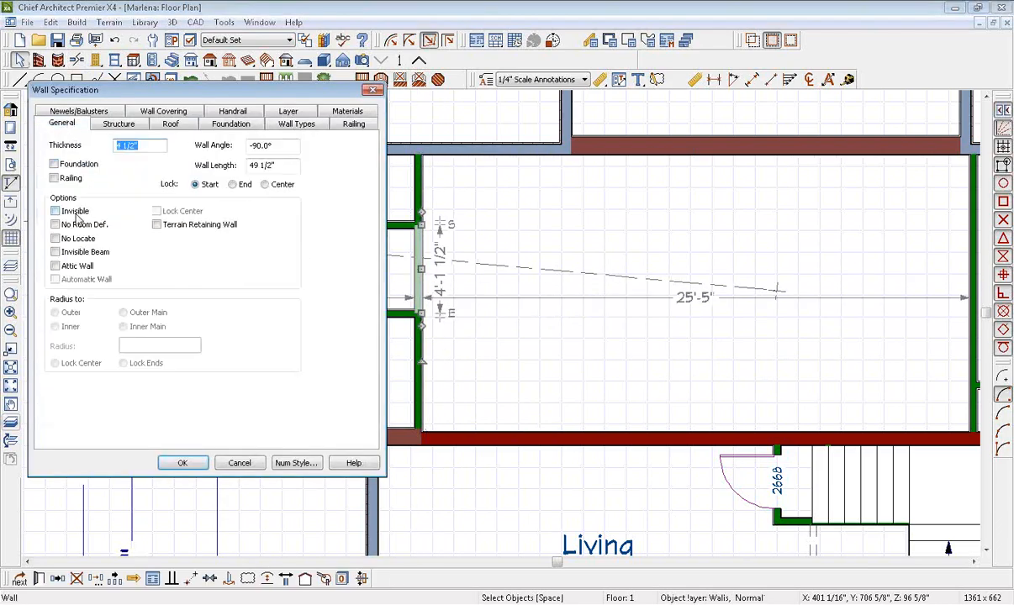
pyautogui.click(183, 463)
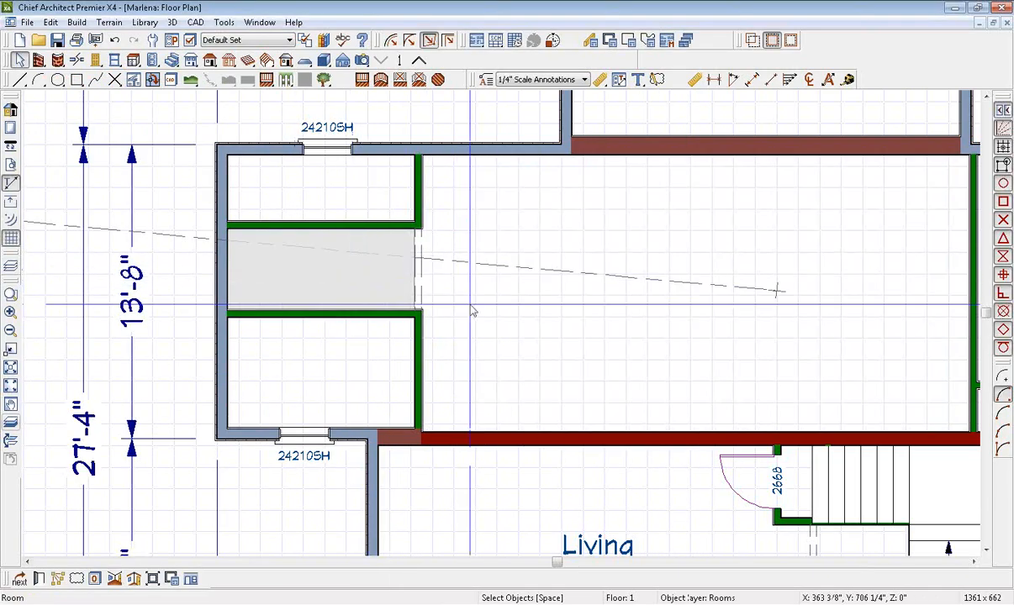
# - Create a perspective full overview of the house and orbit it to check the front exterior
pyautogui.scroll(-2, 557, 344)
pyautogui.scroll(-3, 565, 349)
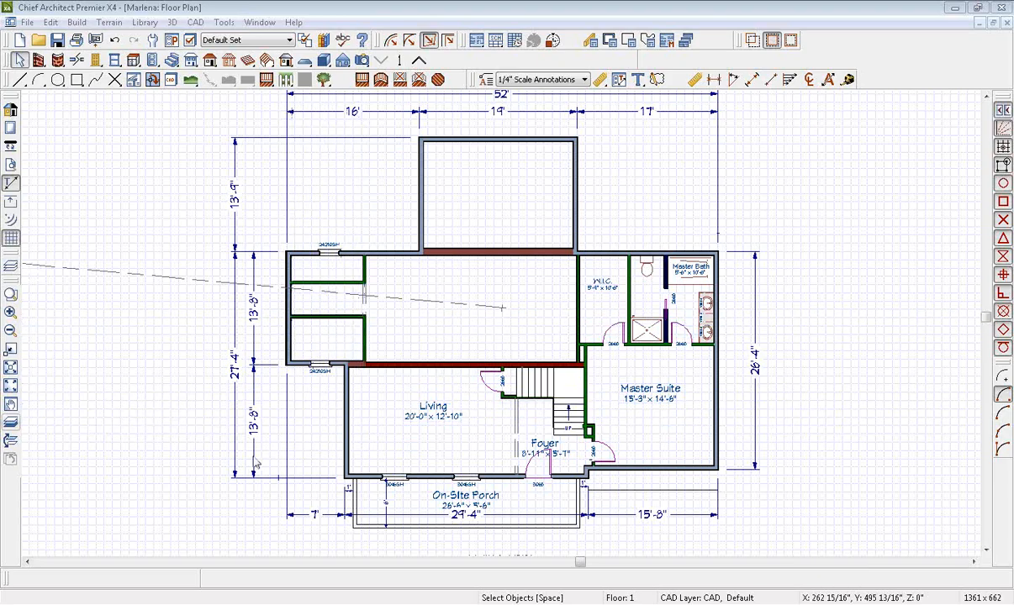
pyautogui.click(362, 60)
pyautogui.click(513, 60)
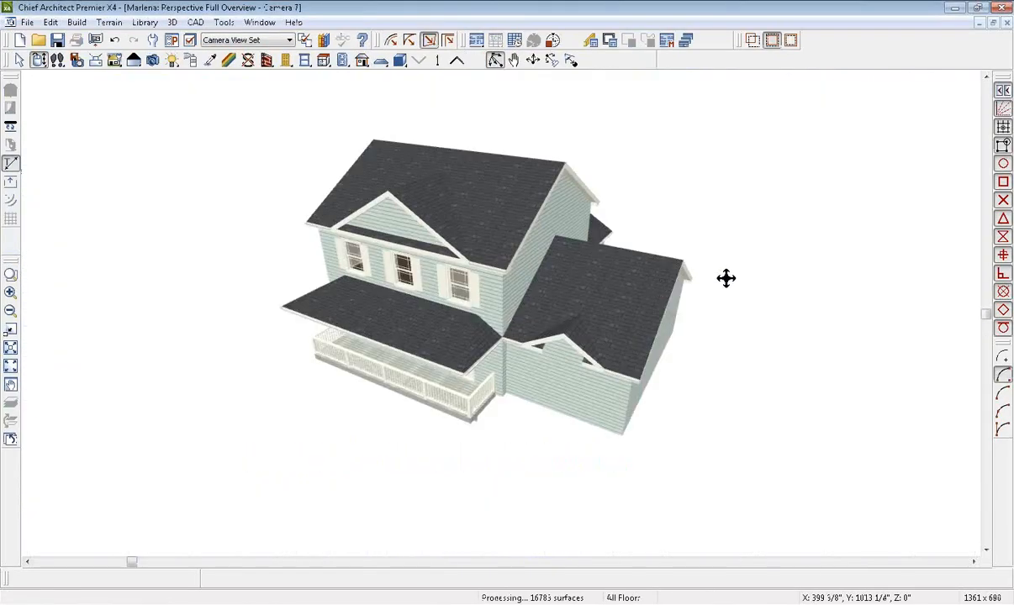
pyautogui.moveTo(433, 316); pyautogui.dragTo(544, 269)
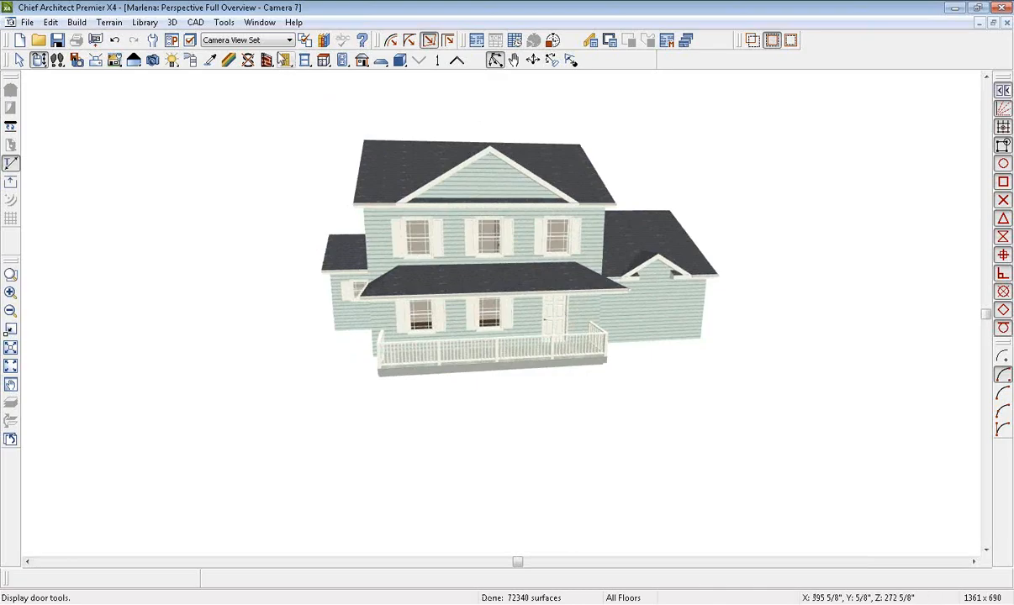
# - Return to the Marlena floor plan and bring the whole first floor into view
pyautogui.click(266, 23)
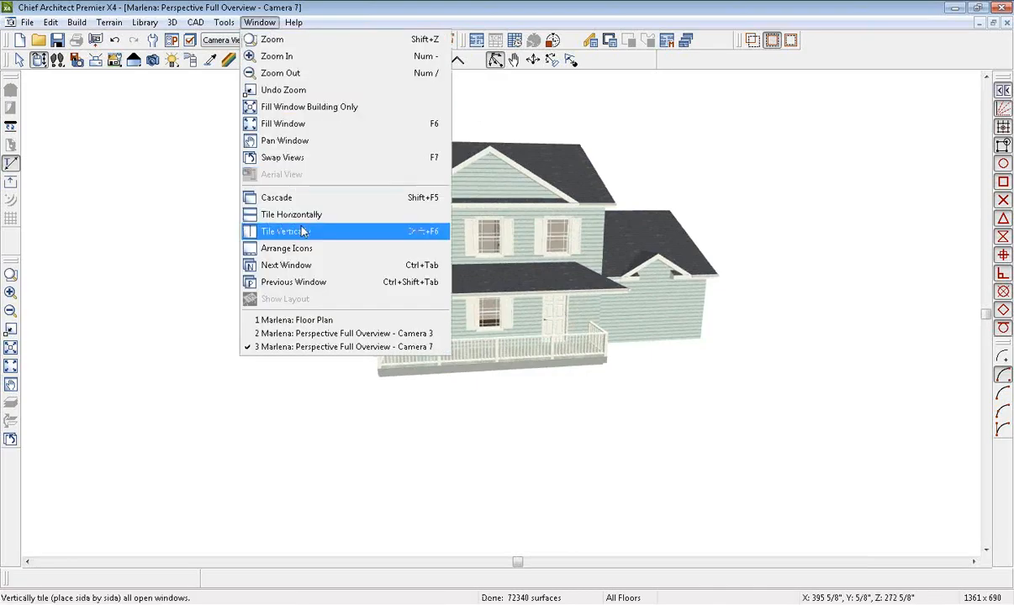
pyautogui.click(290, 319)
pyautogui.press('space')
pyautogui.moveTo(488, 328); pyautogui.dragTo(507, 290, button='middle')
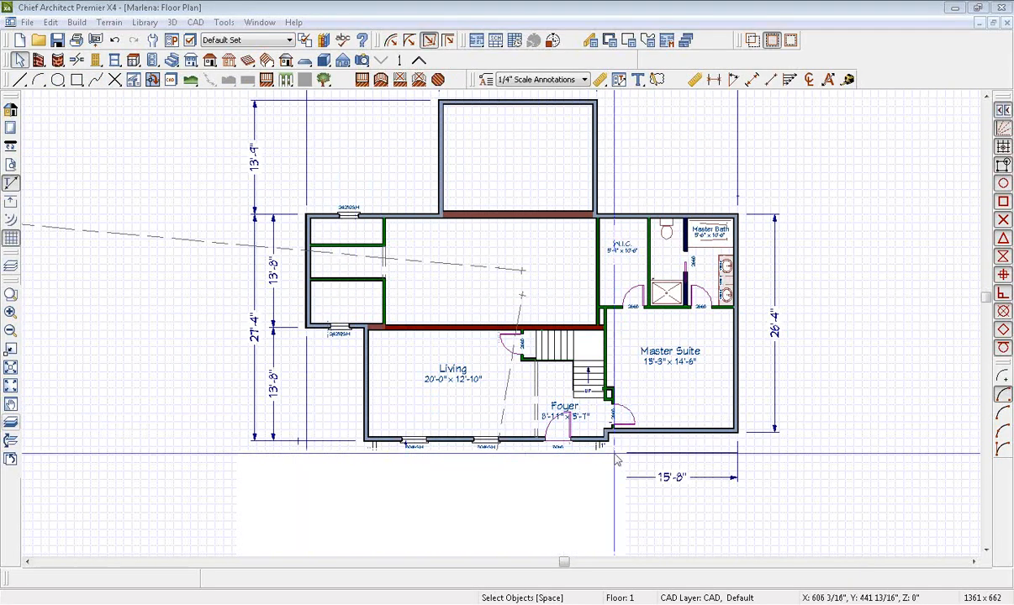
pyautogui.moveTo(565, 329); pyautogui.dragTo(568, 367, button='middle')
pyautogui.scroll(-1, 567, 362)
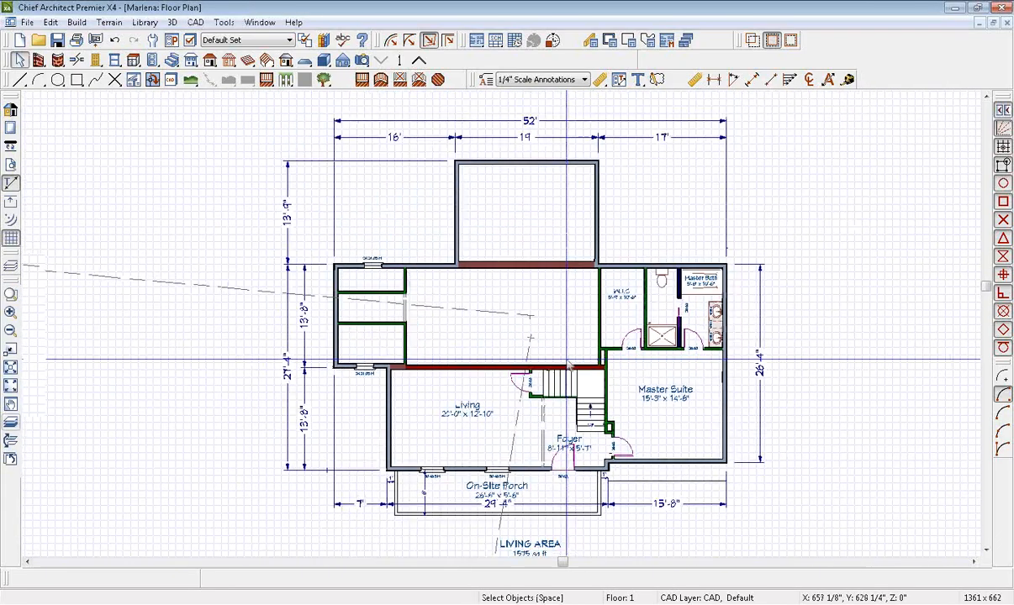